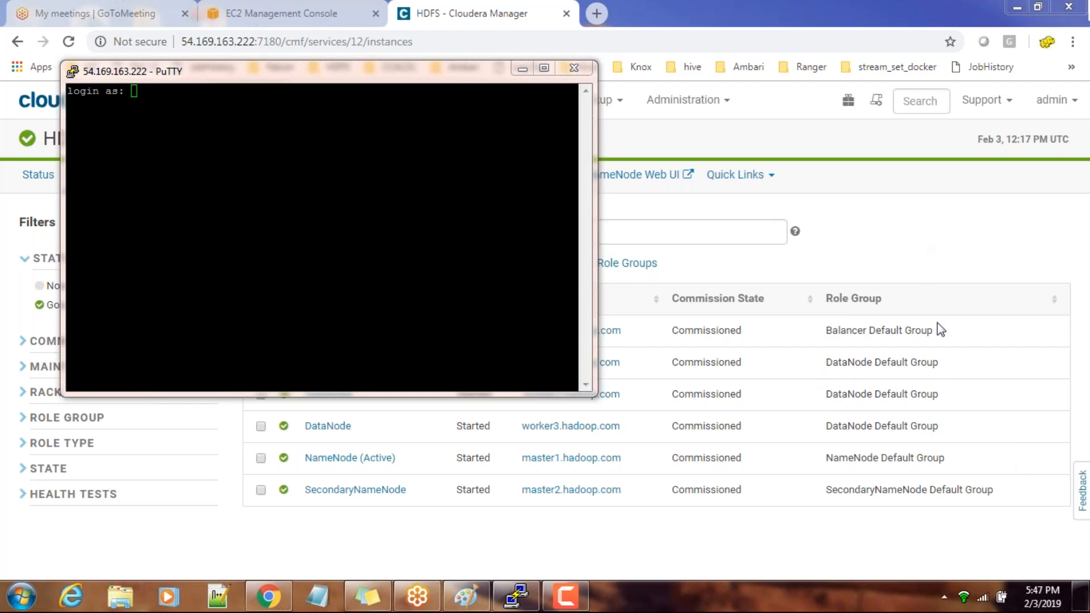
Log in to the master1 SSH session as centos and maximize the terminal window
left_click(355, 223)
type("centos")
key("Return")
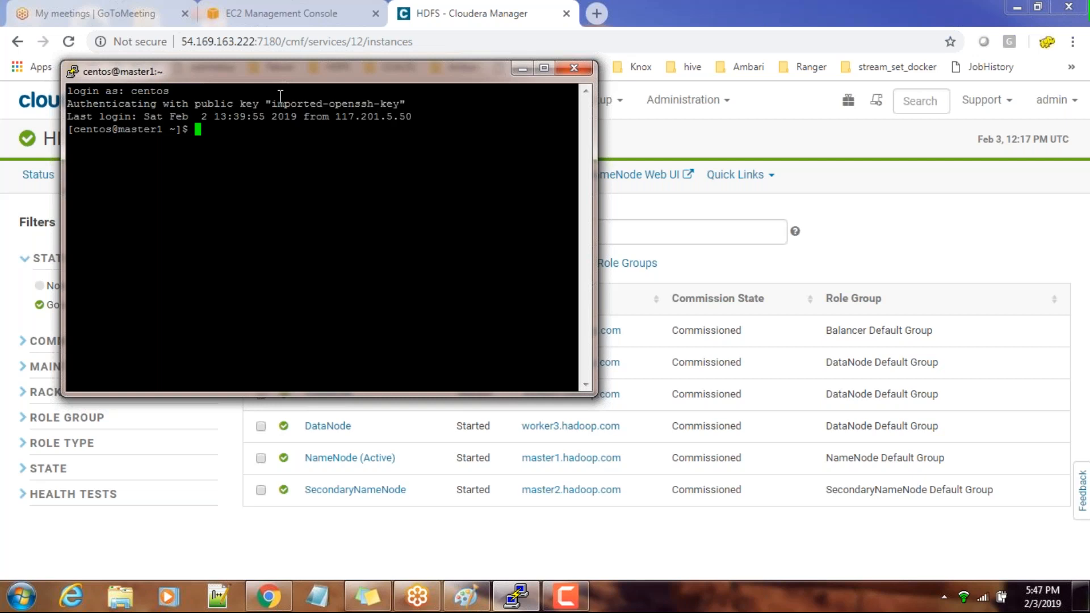
double_click(271, 71)
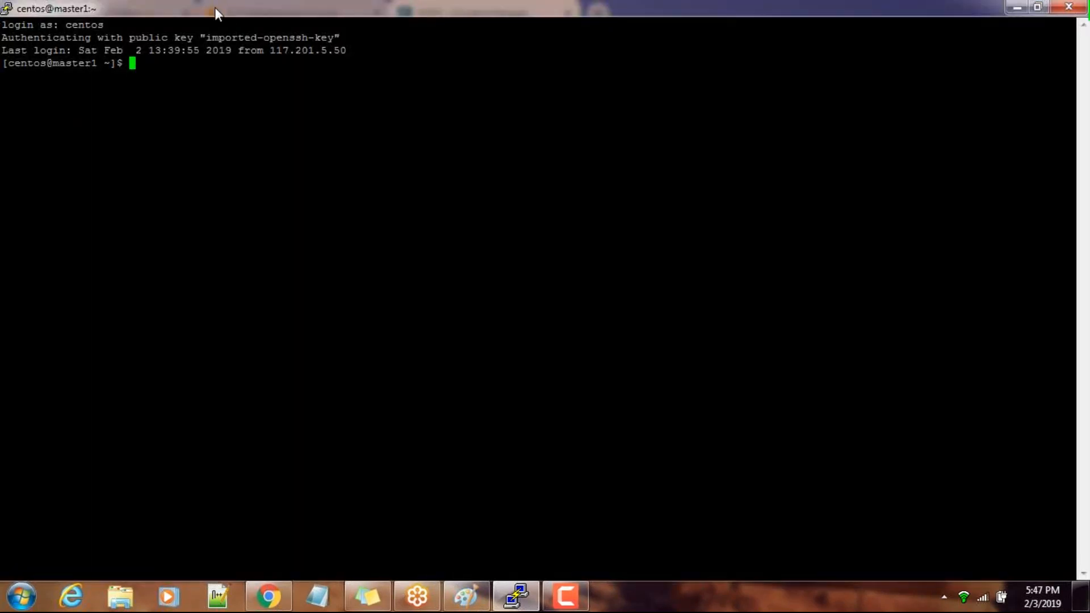
Reconfigure the PuTTY session's appearance to use a larger terminal font and dark text on a white background
right_click(215, 5)
left_click(264, 236)
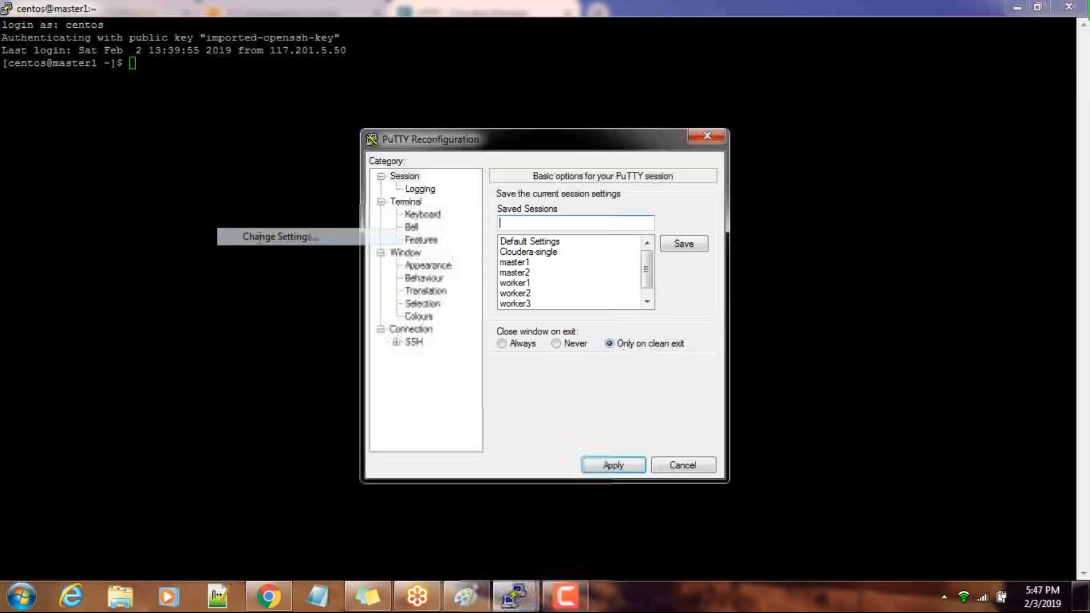
left_click(414, 330)
left_click(422, 319)
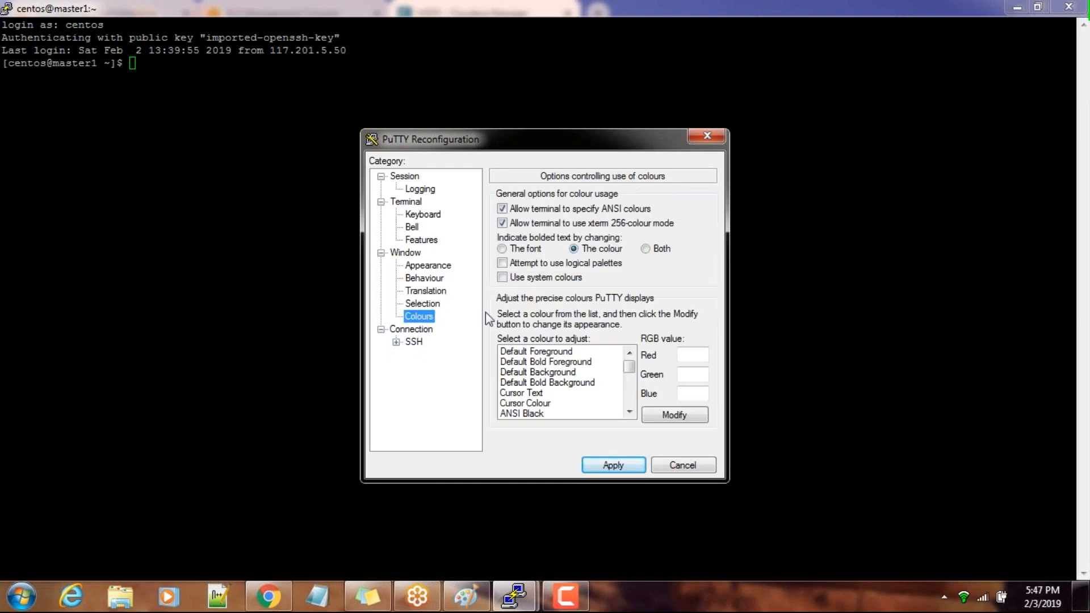
left_click(439, 266)
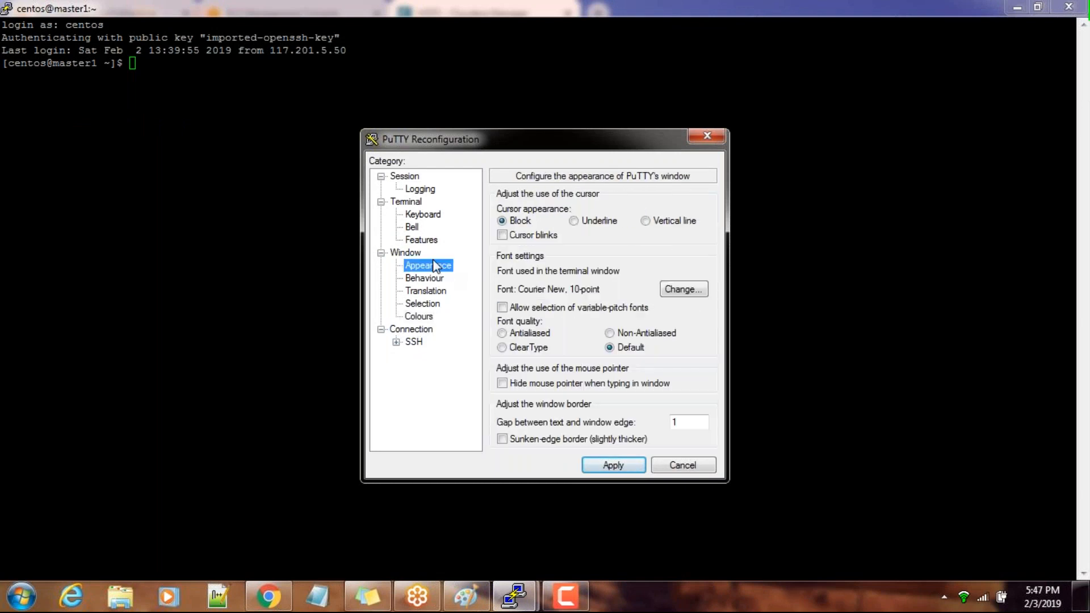
left_click(684, 290)
left_click(670, 321)
left_click(620, 548)
left_click(622, 470)
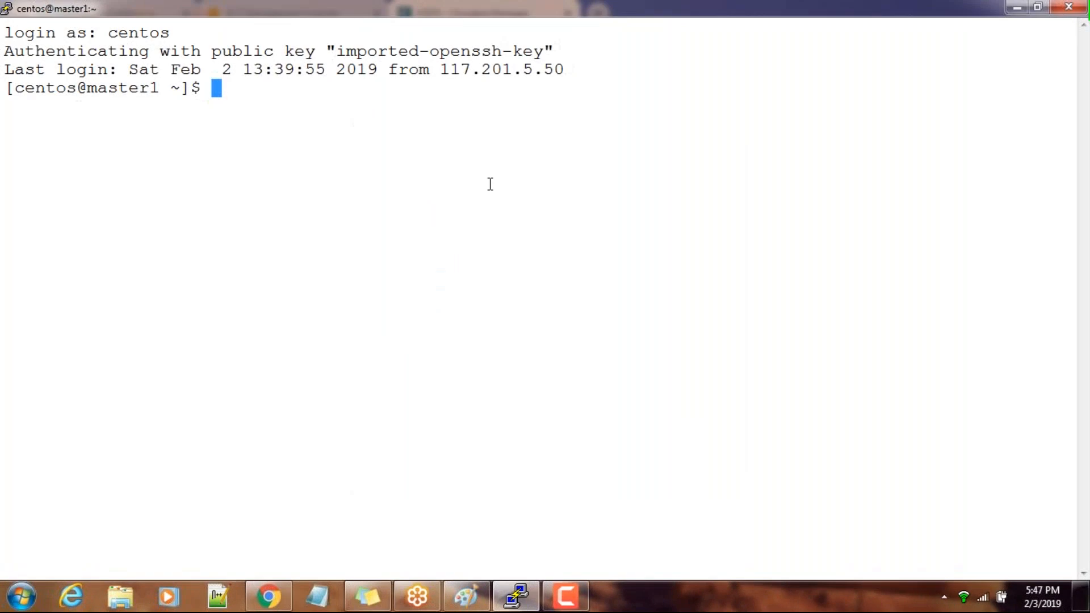
Switch to the root user on master1 with sudo su -
key("Return")
key("Return")
type("s")
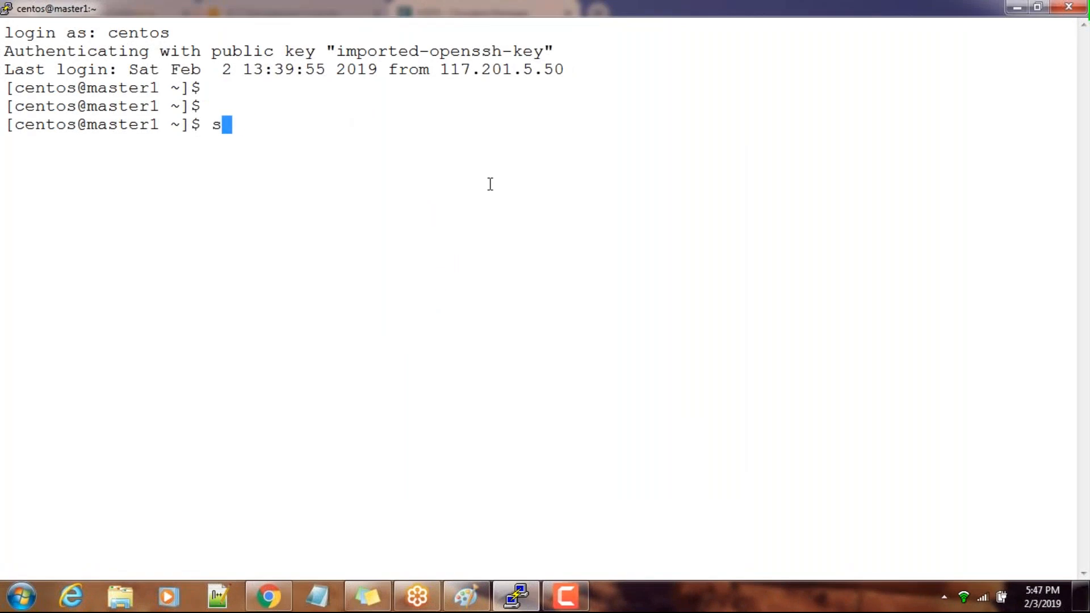
type("u so")
key("BackSpace")
type("udo")
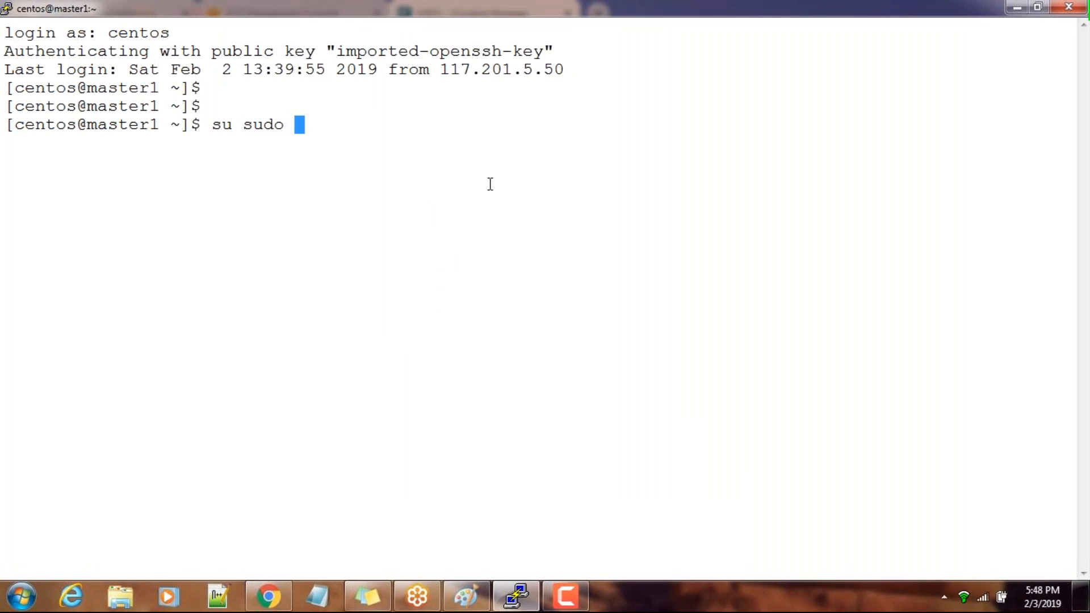
key("BackSpace")
key("BackSpace")
key("BackSpace")
key("BackSpace")
key("BackSpace")
key("BackSpace")
key("BackSpace")
key("BackSpace")
type("duso")
key("BackSpace")
key("BackSpace")
key("BackSpace")
key("BackSpace")
key("BackSpace")
type("sudo su -")
key("Return")
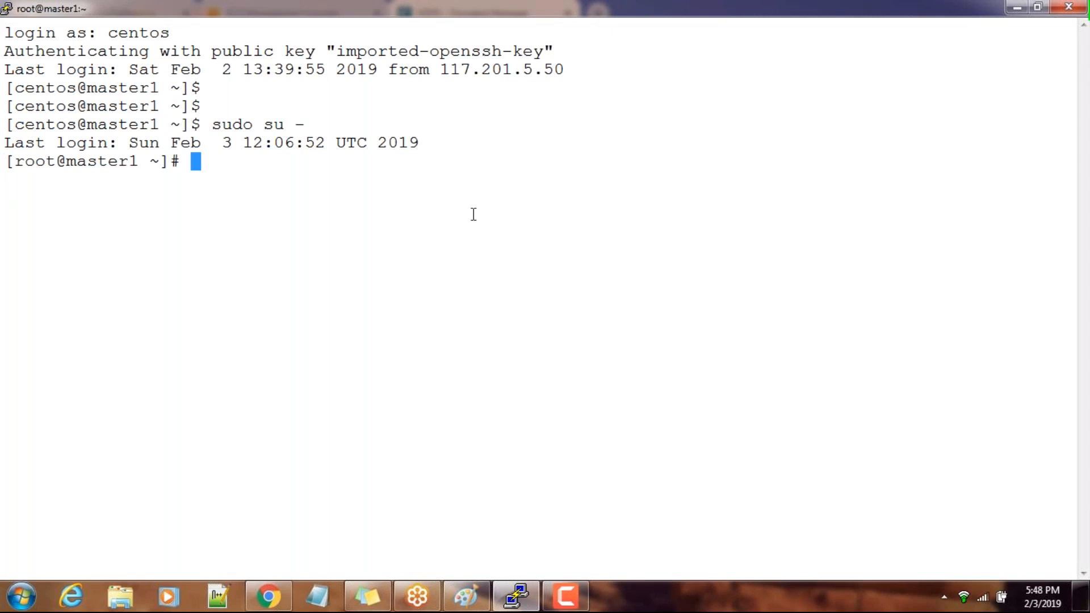
Switch to Cloudera Manager, filter the HDFS configuration to the NameNode scope, and select the NameNode Data Directories path
mouse_move(273, 596)
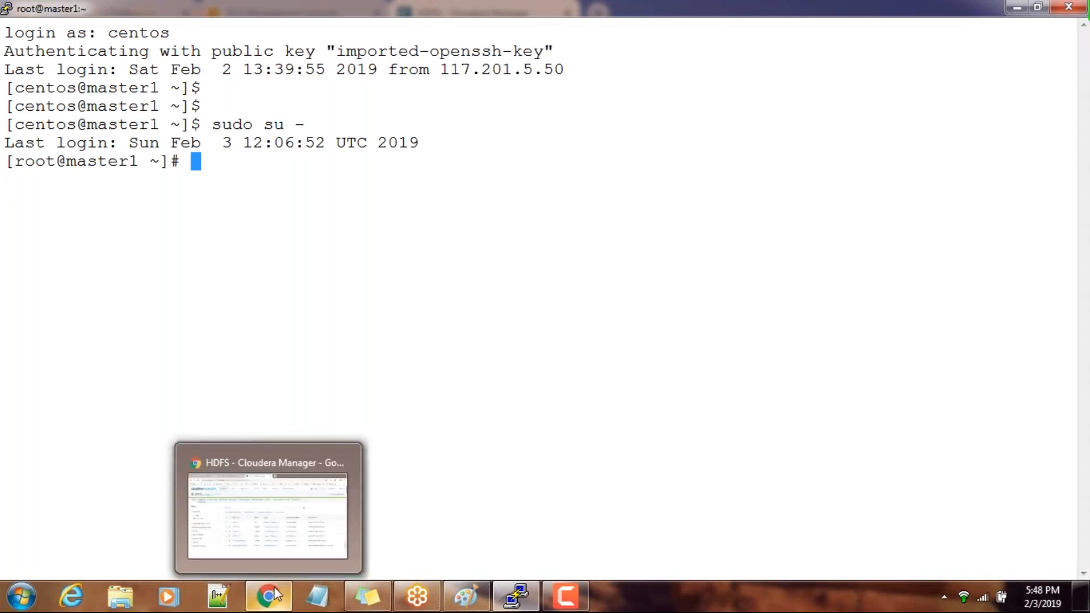
left_click(275, 595)
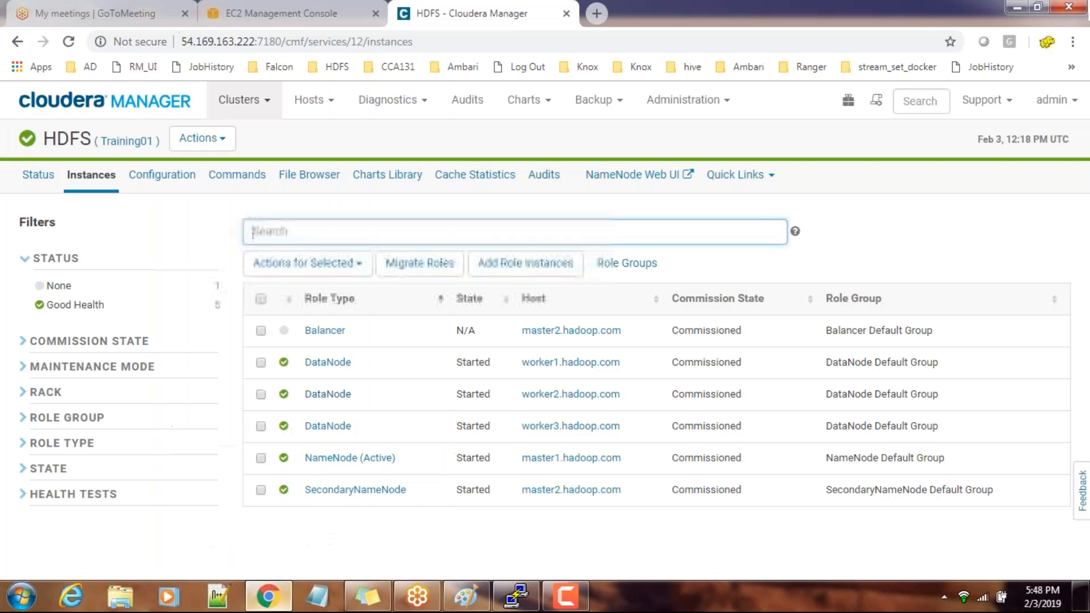
left_click(173, 185)
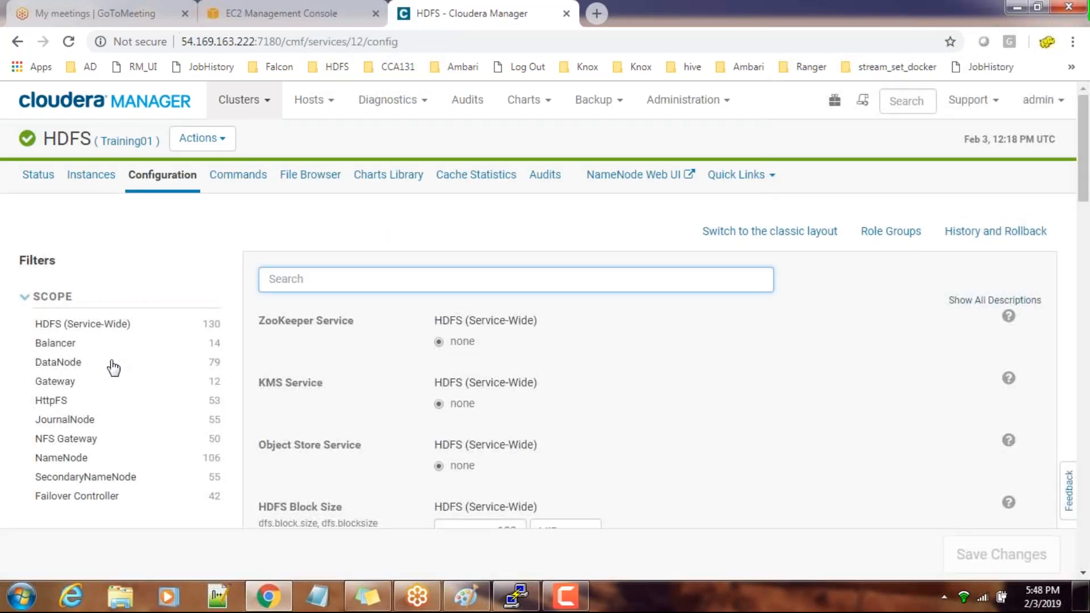
left_click(58, 464)
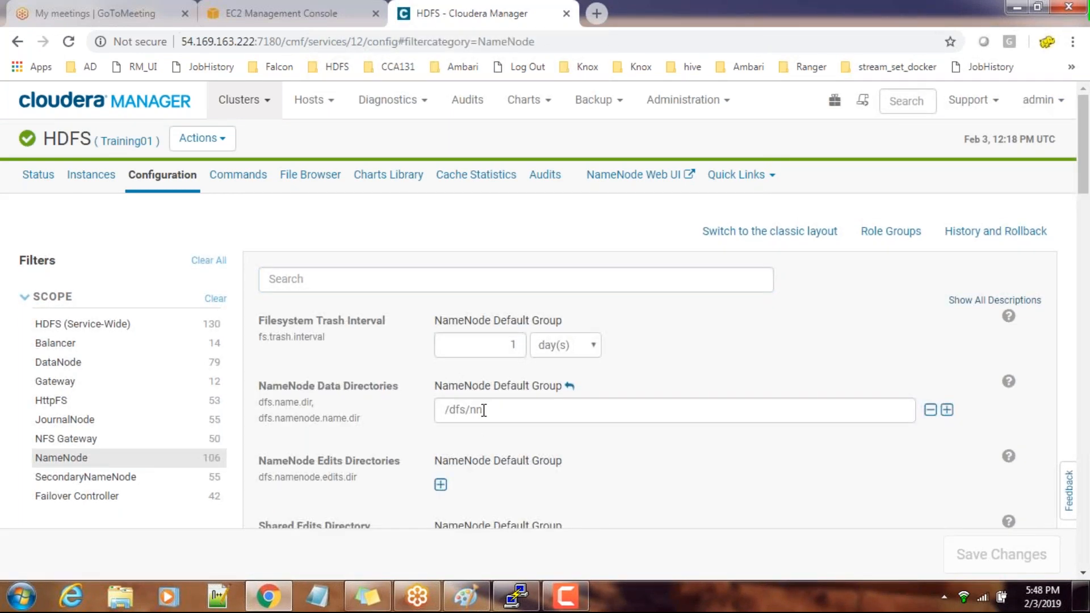
left_click_drag(484, 410, 444, 411)
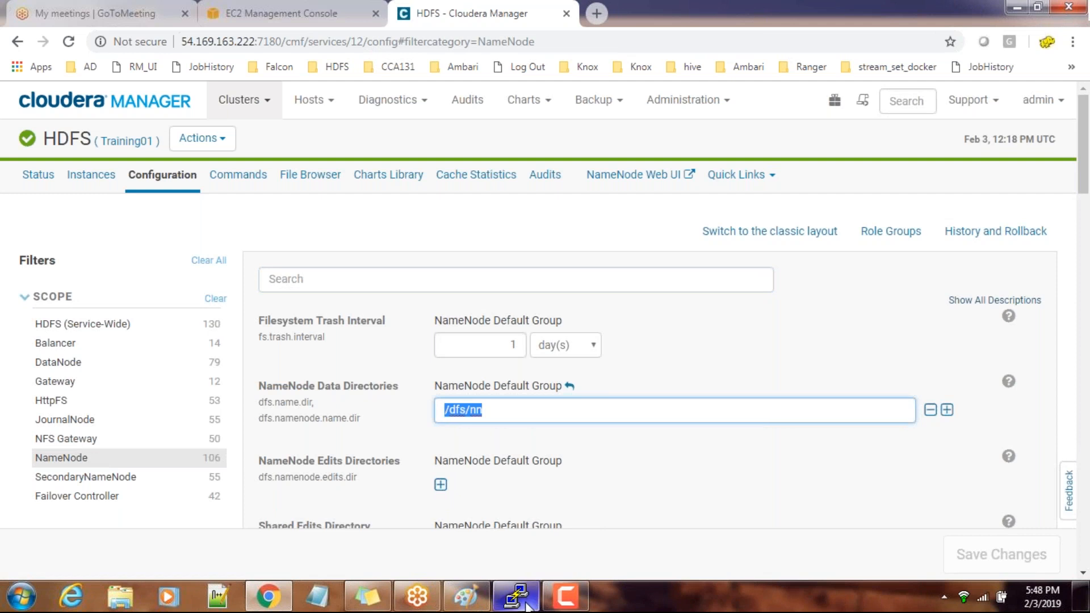
In the PuTTY terminal, change to the /dfs/nn directory using the path copied from Cloudera Manager's NameNode Data Directories
mouse_move(527, 606)
left_click(521, 540)
type("cd")
right_click(512, 352)
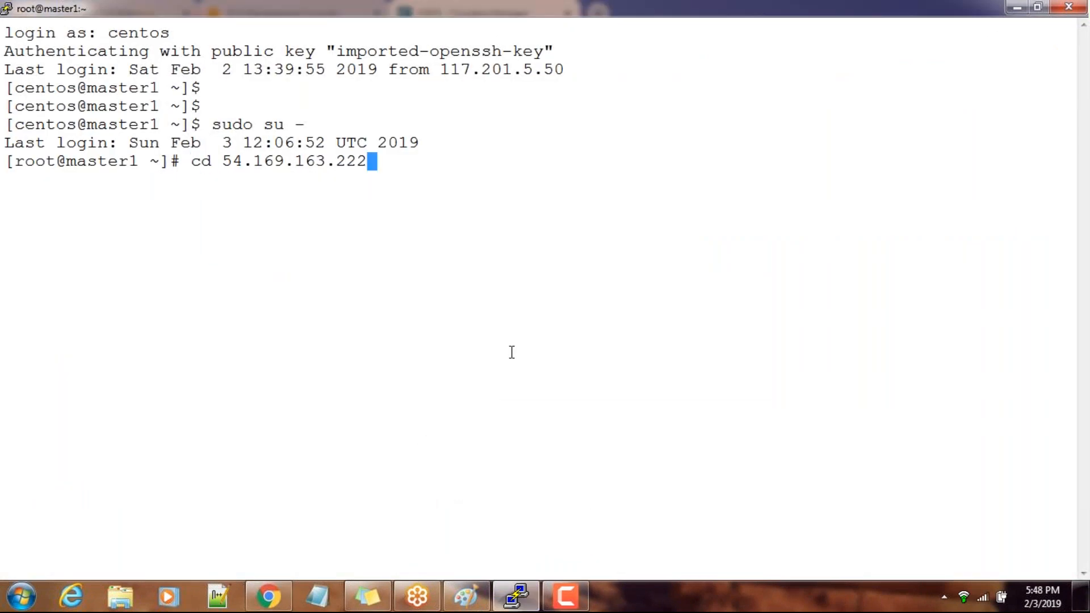
key("BackSpace")
key("BackSpace")
key("BackSpace")
key("BackSpace")
key("BackSpace")
key("BackSpace")
key("BackSpace")
key("BackSpace")
key("BackSpace")
key("BackSpace")
key("BackSpace")
key("BackSpace")
key("BackSpace")
key("BackSpace")
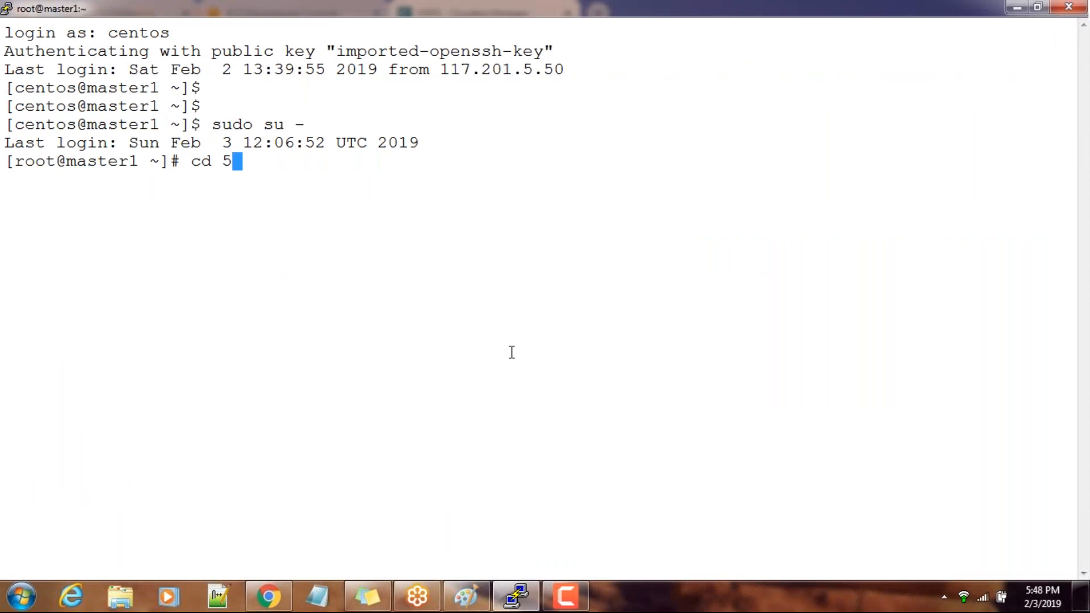
key("alt+Tab")
key("ctrl+c")
key("alt+Tab")
right_click(454, 277)
key("Return")
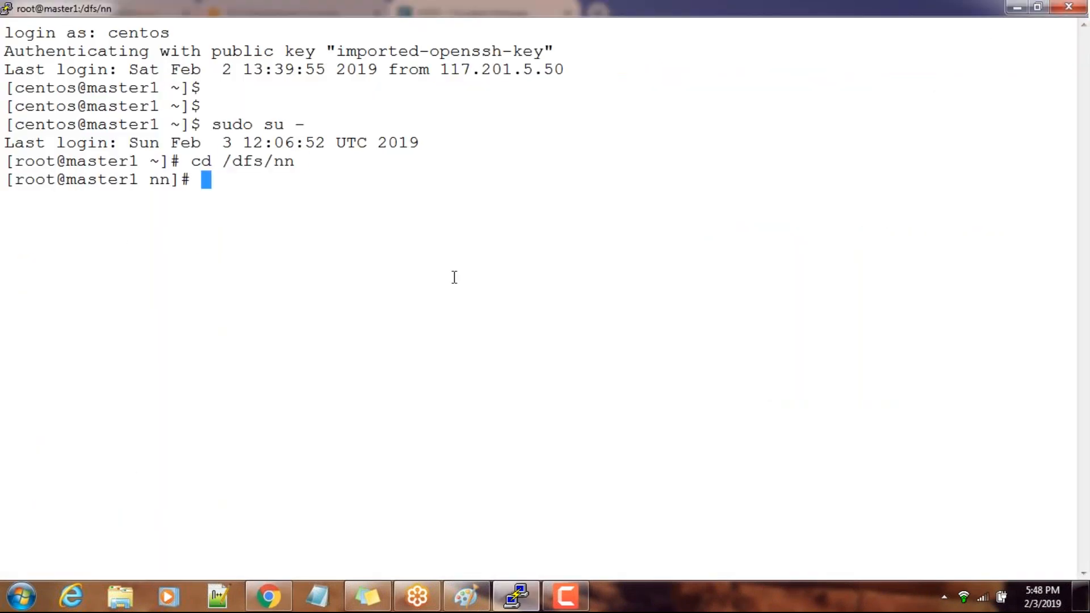
List the contents of /dfs/nn, then enter its current/ subdirectory and list the files there
type("ls")
key("Return")
type("cd current/")
key("Return")
type("ls")
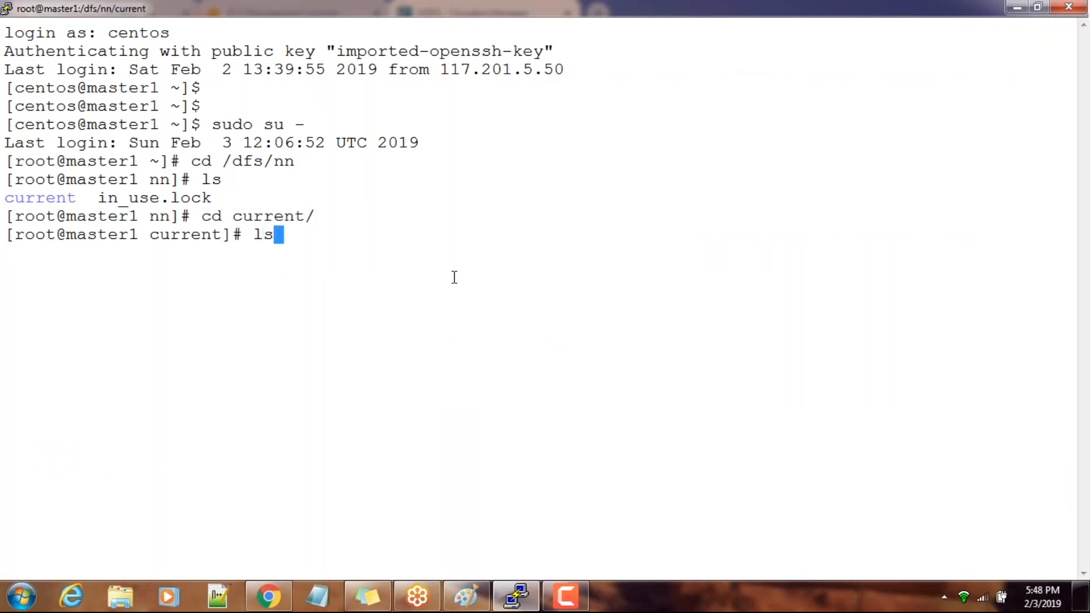
key("Return")
type("clear")
key("Return")
type("ls -lrt")
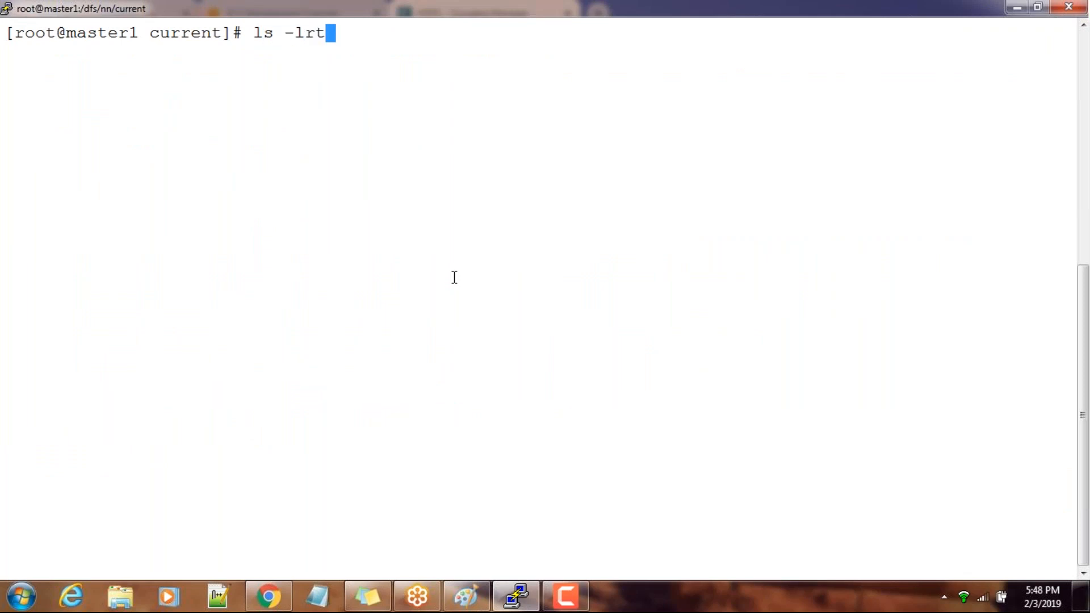
key("Return")
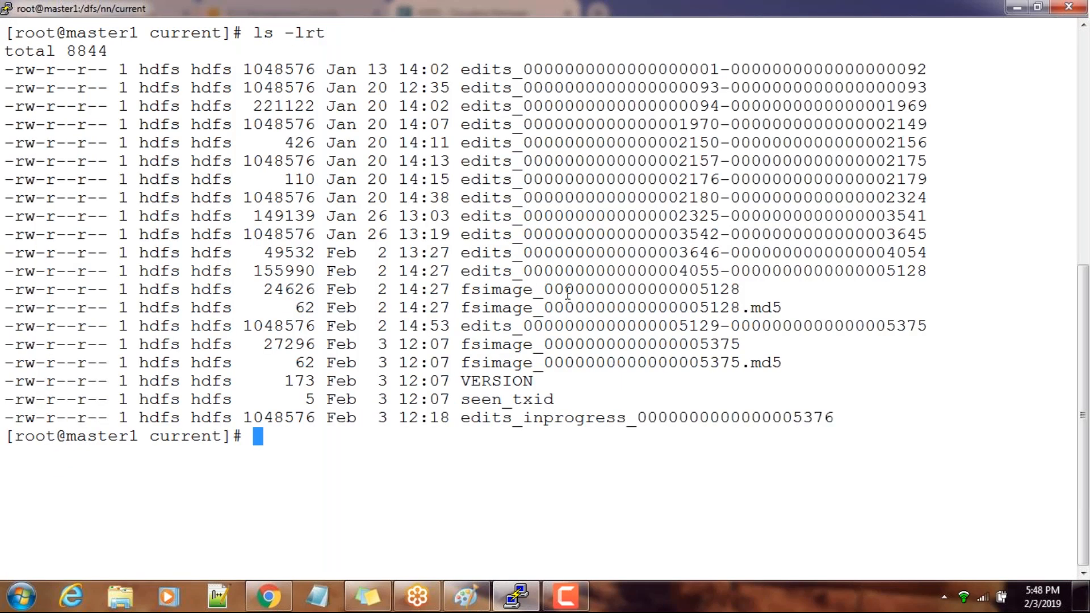
left_click_drag(461, 267, 509, 273)
double_click(500, 293)
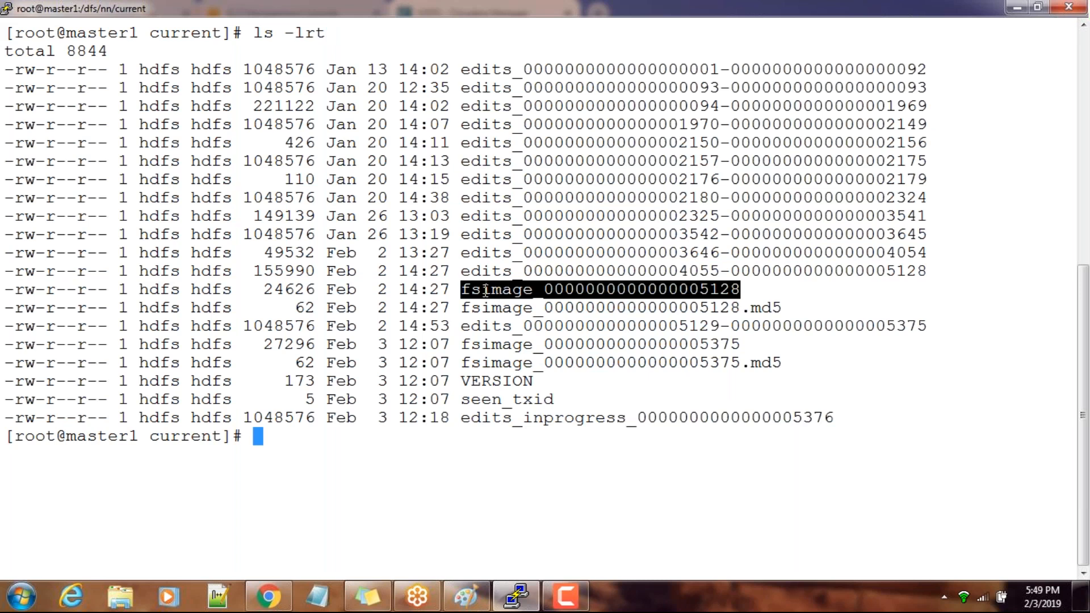
Switch to Paint and sketch a large box below the Hive note, labelled RAM underneath
left_click(465, 596)
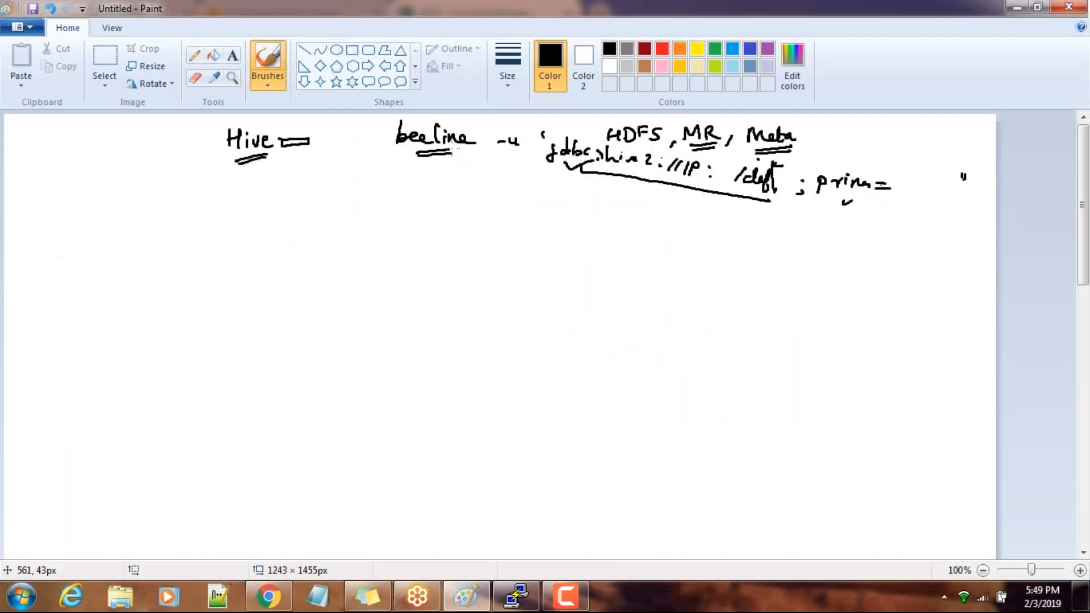
mouse_move(121, 207)
left_mouse_down()
mouse_move(111, 296)
mouse_move(162, 204)
mouse_move(228, 260)
mouse_move(161, 321)
mouse_move(110, 291)
left_mouse_up()
mouse_move(139, 348)
left_mouse_down()
mouse_move(136, 365)
mouse_move(149, 368)
mouse_move(160, 348)
mouse_move(170, 366)
mouse_move(182, 347)
mouse_move(183, 366)
left_mouse_up()
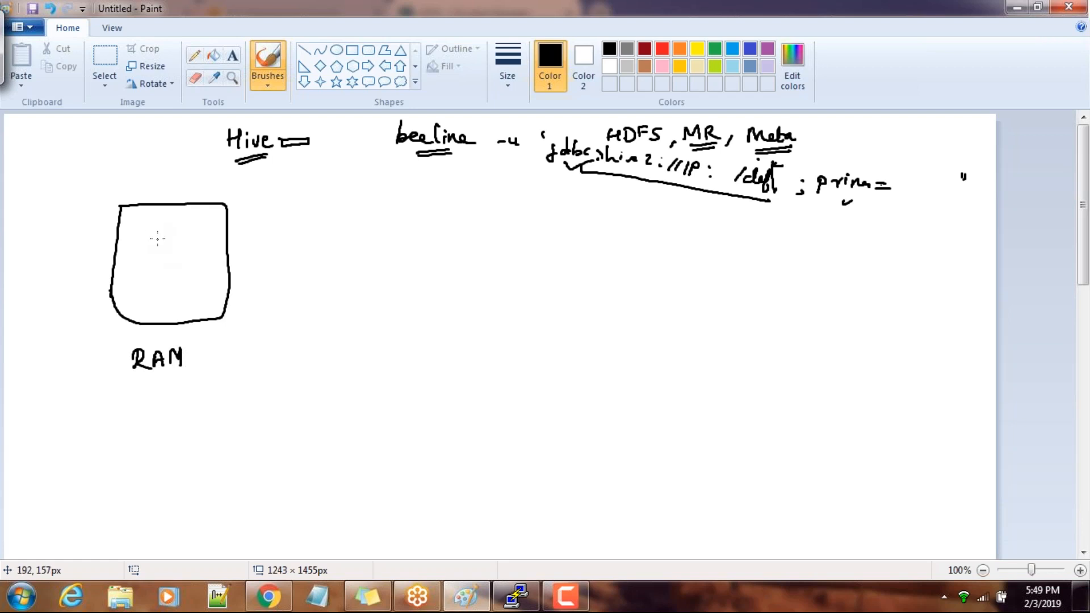
Draw a dotted region filled with small dashes in the upper right part of the RAM box
mouse_move(157, 230)
left_mouse_down()
mouse_move(155, 250)
mouse_move(171, 259)
mouse_move(202, 221)
mouse_move(217, 244)
mouse_move(209, 255)
left_mouse_up()
left_click_drag(156, 231, 179, 223)
left_click_drag(170, 242, 174, 242)
left_click_drag(187, 243, 168, 246)
left_click(197, 247)
left_click_drag(184, 248, 171, 236)
left_click_drag(189, 233, 194, 233)
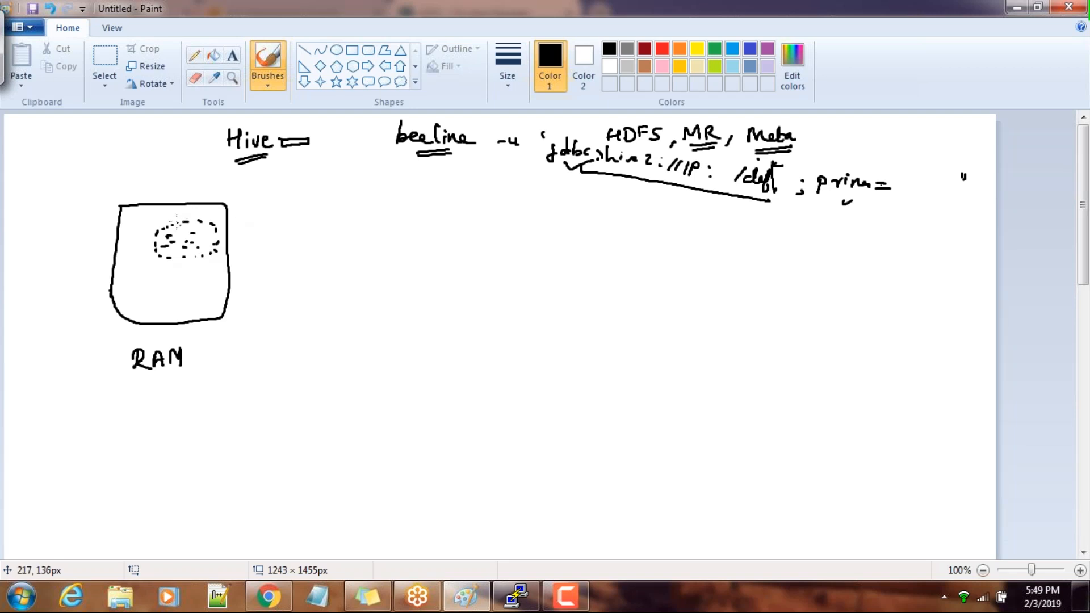
Add an arrow into the RAM box and one from the dotted region to the handwritten label fsimage, and outline the region
left_click_drag(189, 181, 186, 196)
mouse_move(215, 233)
left_mouse_down()
mouse_move(341, 232)
mouse_move(335, 276)
left_mouse_up()
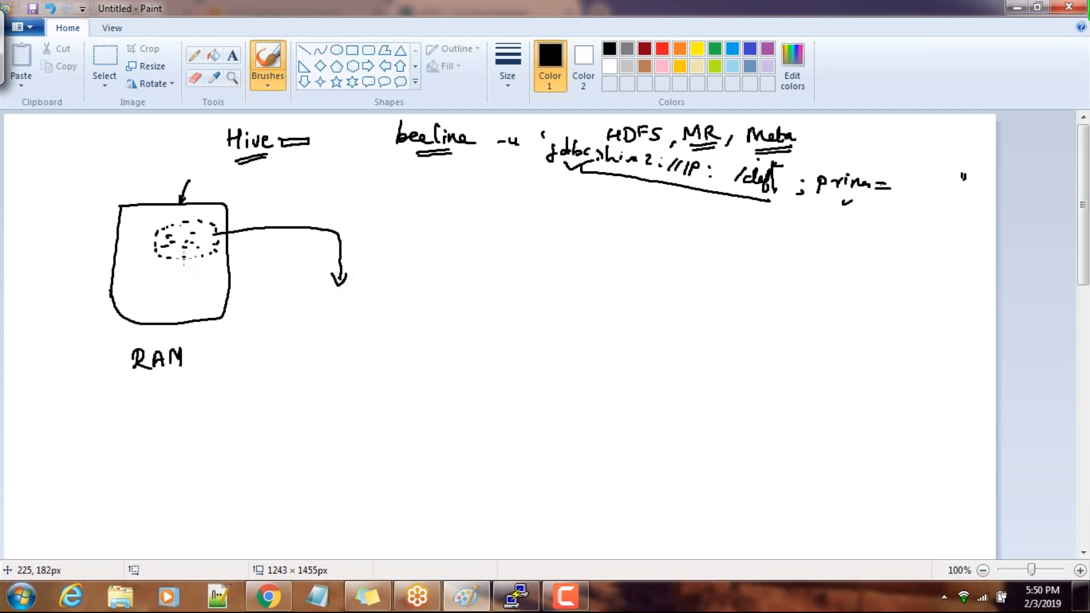
mouse_move(332, 294)
left_mouse_down()
mouse_move(321, 316)
mouse_move(336, 302)
mouse_move(405, 306)
left_mouse_up()
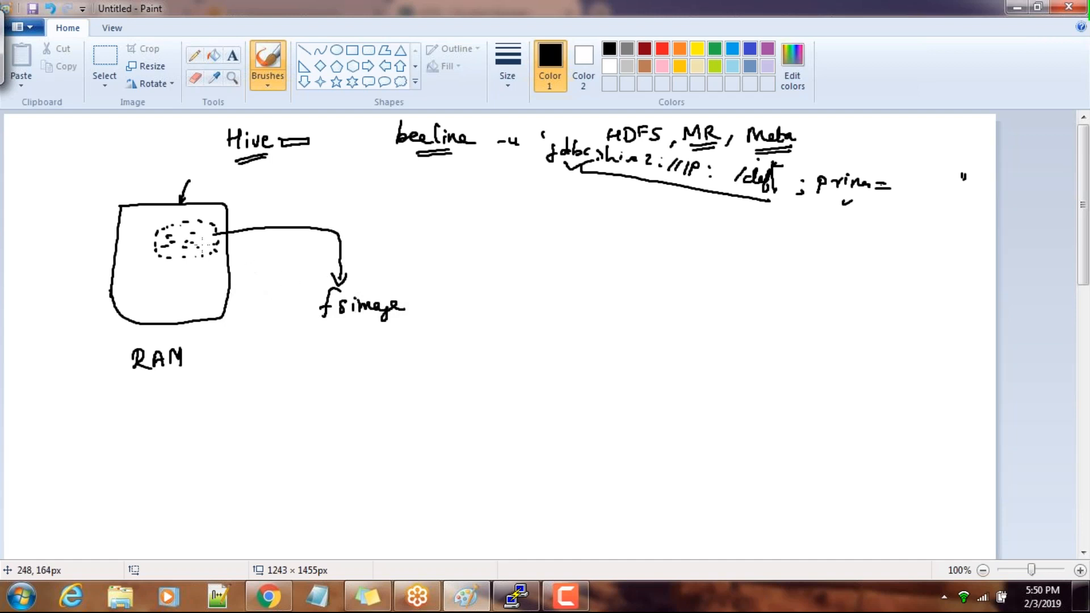
mouse_move(163, 230)
left_mouse_down()
mouse_move(159, 270)
mouse_move(223, 265)
mouse_move(210, 217)
mouse_move(158, 228)
left_mouse_up()
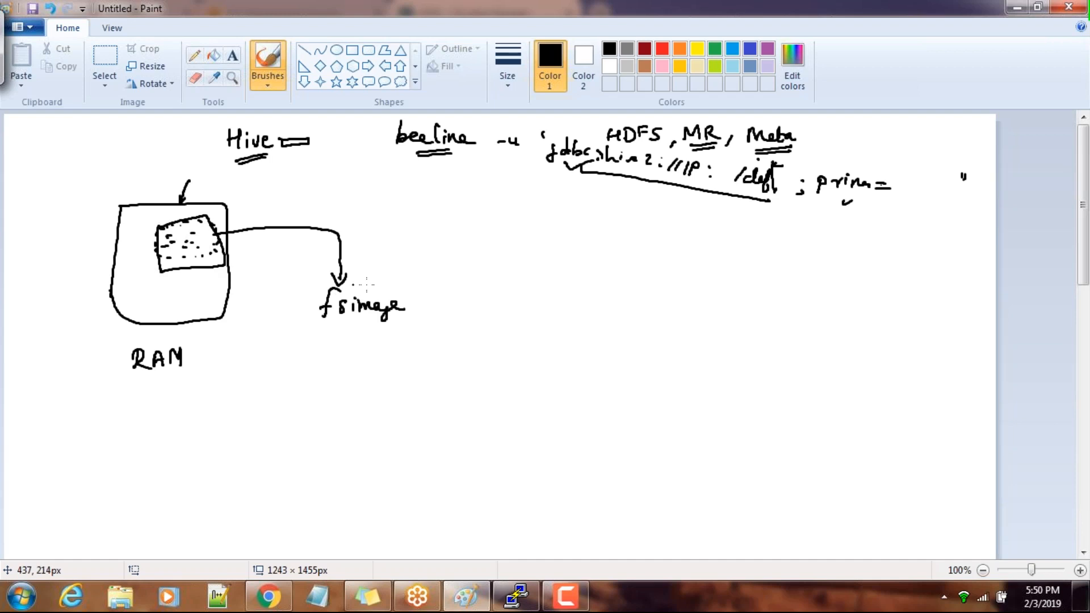
Handwrite the word Checkpoint to the right of the fsimage arrow
left_click_drag(469, 249, 475, 263)
mouse_move(478, 242)
left_mouse_down()
mouse_move(478, 252)
mouse_move(514, 261)
left_mouse_up()
mouse_move(519, 244)
left_mouse_down()
mouse_move(521, 262)
mouse_move(545, 267)
mouse_move(566, 253)
mouse_move(589, 263)
mouse_move(594, 243)
left_mouse_up()
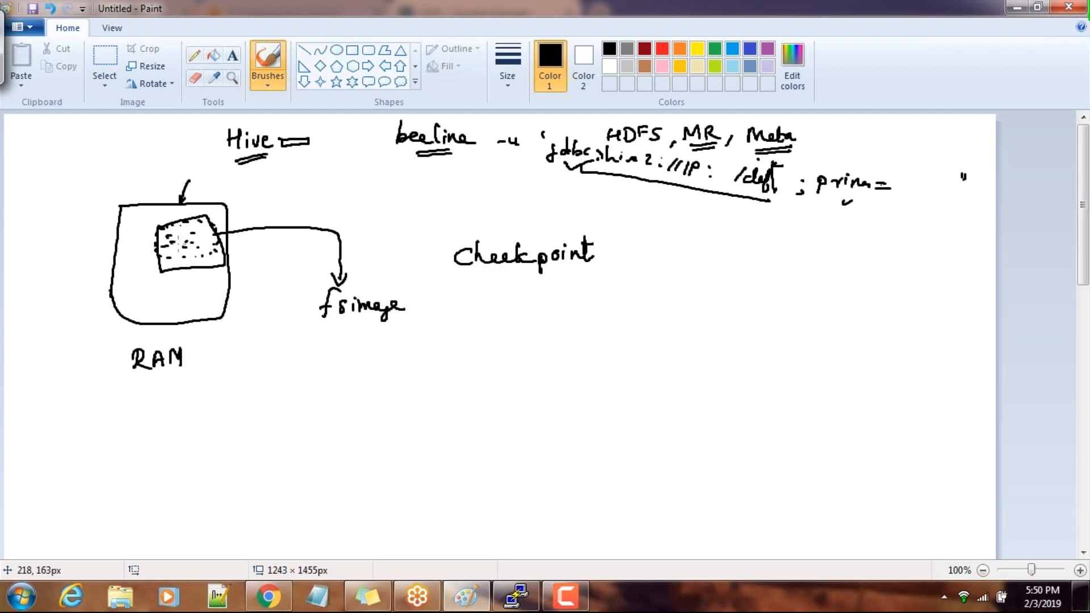
Shade the outlined region inside the RAM box and circle the fsimage label
mouse_move(165, 232)
left_mouse_down()
mouse_move(168, 275)
mouse_move(166, 238)
mouse_move(174, 255)
mouse_move(220, 252)
mouse_move(188, 262)
mouse_move(212, 263)
left_mouse_up()
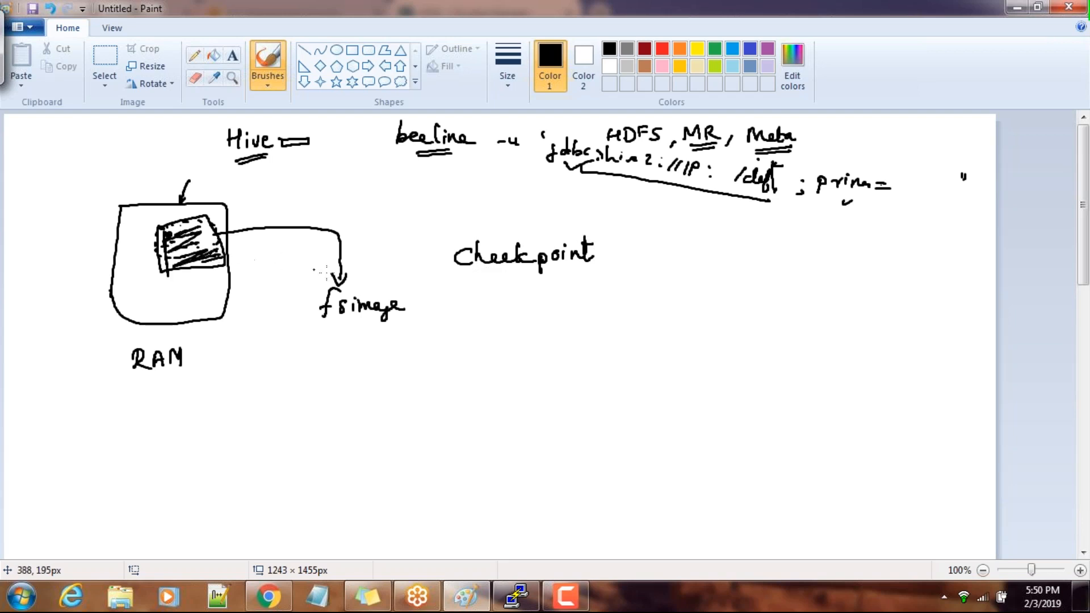
mouse_move(325, 287)
left_mouse_down()
mouse_move(414, 296)
mouse_move(309, 311)
mouse_move(332, 280)
left_mouse_up()
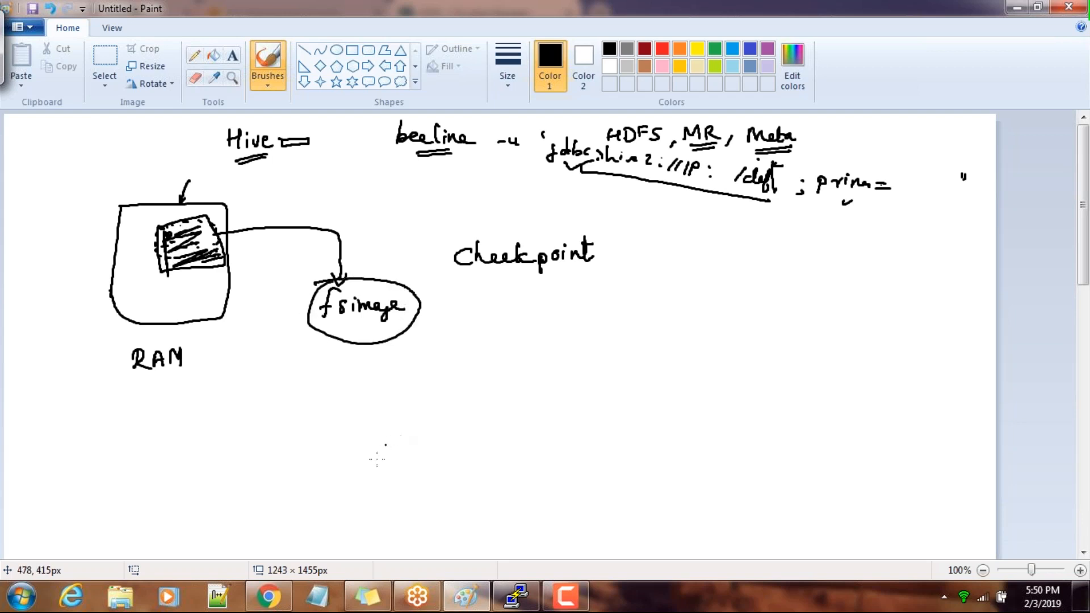
Print the PuTTY terminal's working directory with pwd and compare it with the NameNode Data Directories setting in Cloudera Manager
left_click(514, 604)
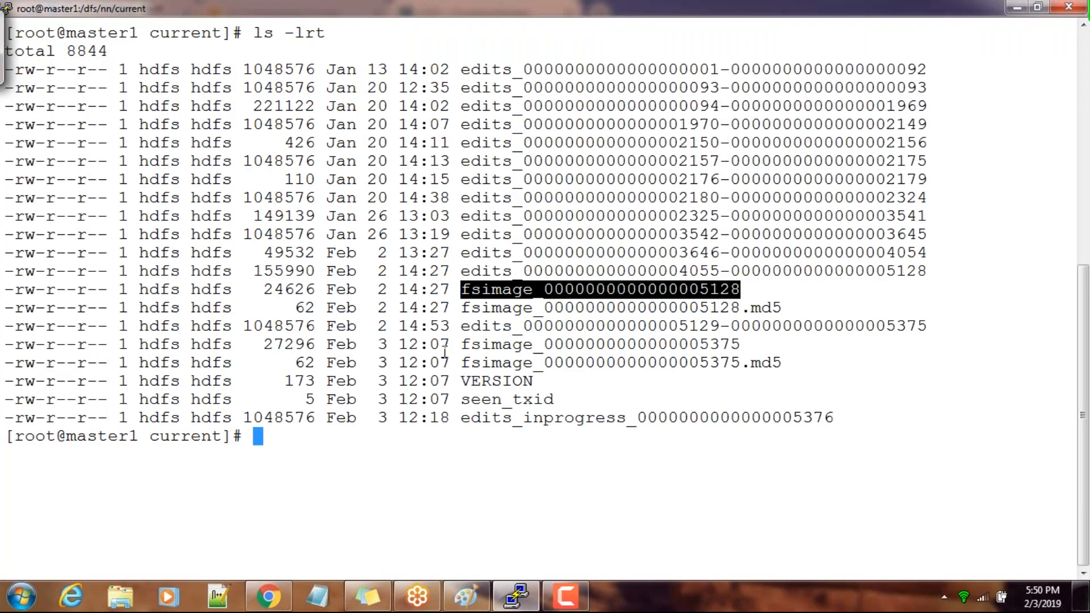
type("pwd")
key("Return")
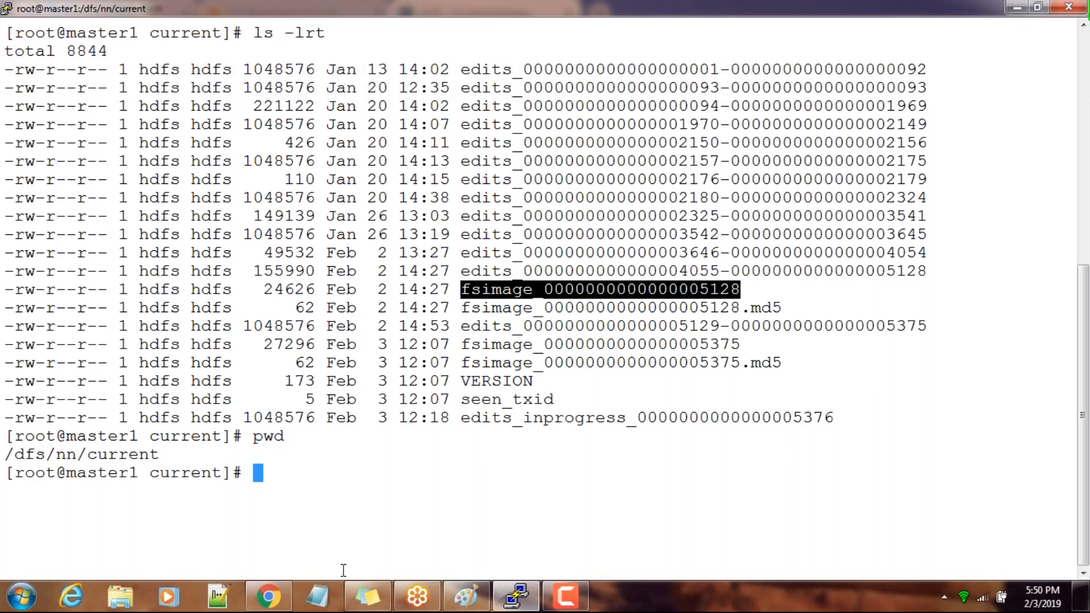
left_click(278, 597)
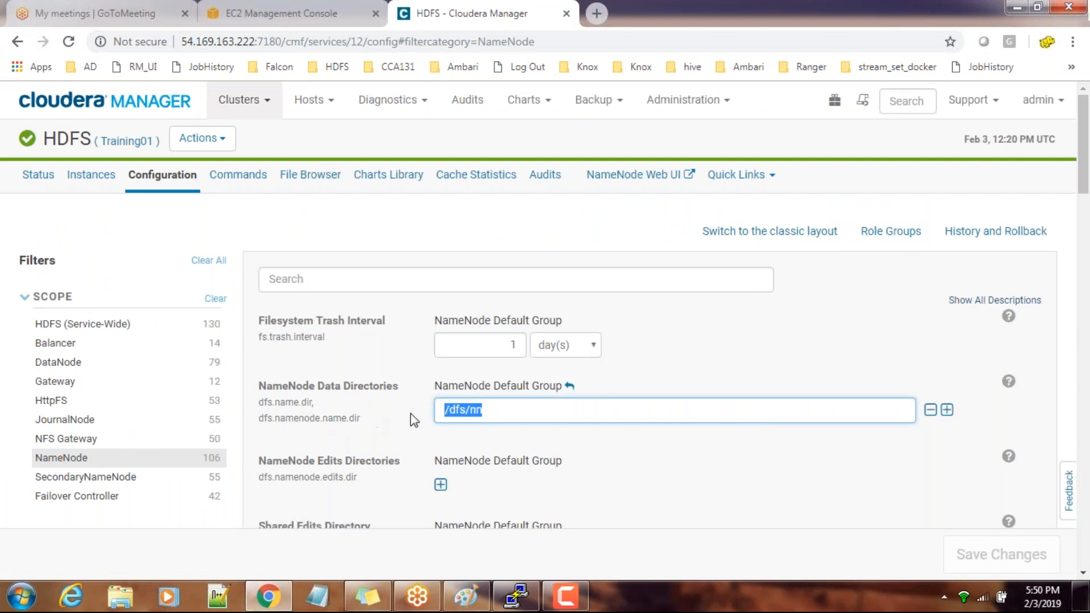
Return to the PuTTY terminal and list the current directory's files again with ls -lrt
key("alt+Tab")
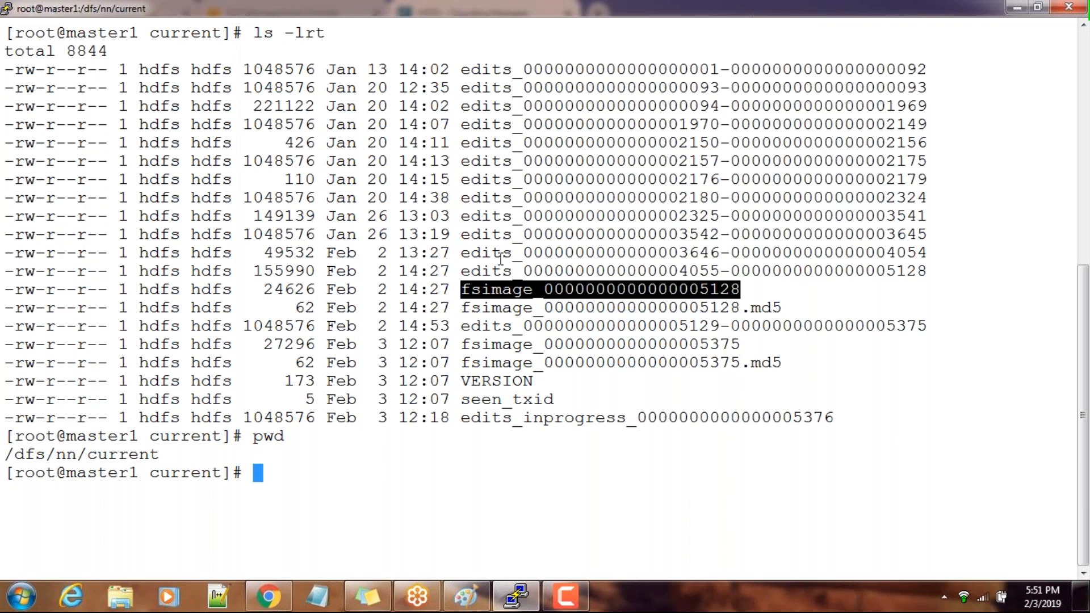
type("ls -lrt")
key("Return")
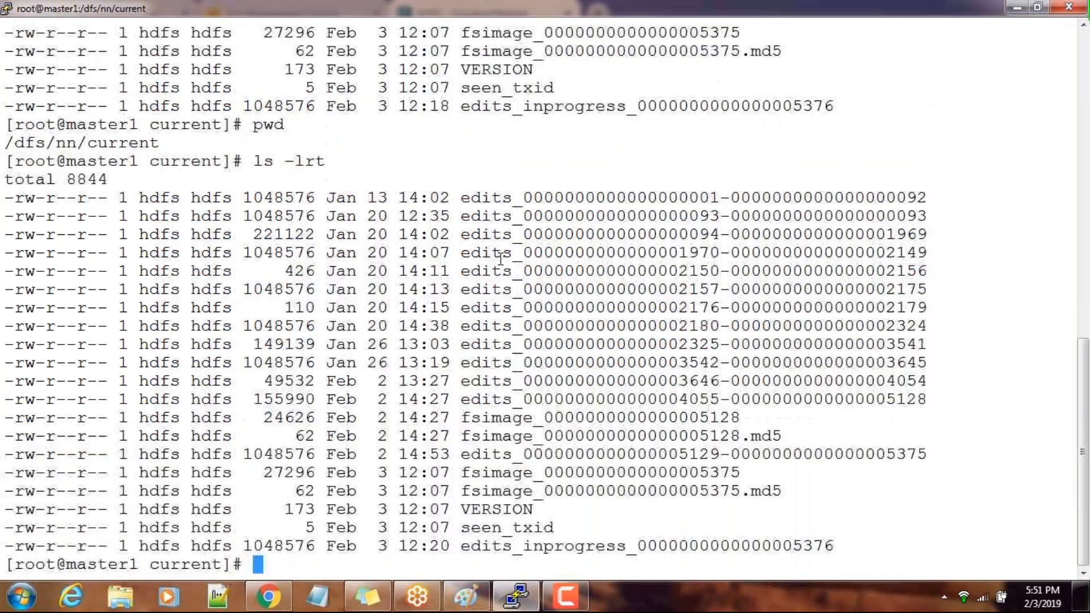
Highlight the edits_inprogress file name and the fsimage file name ending in 5375 in the latest terminal listing
left_click_drag(461, 546, 698, 546)
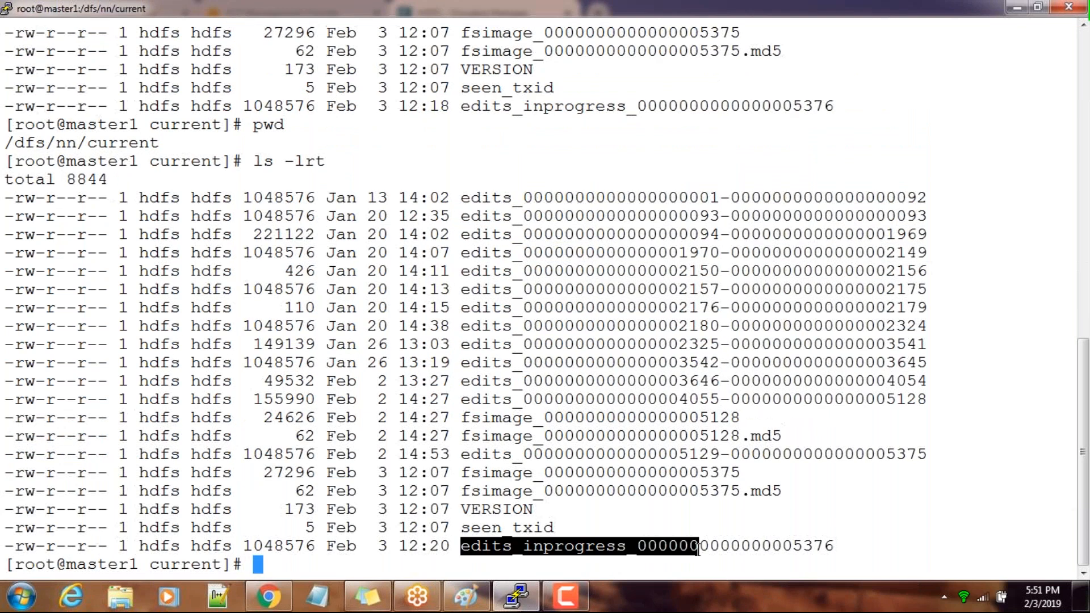
left_click(496, 498)
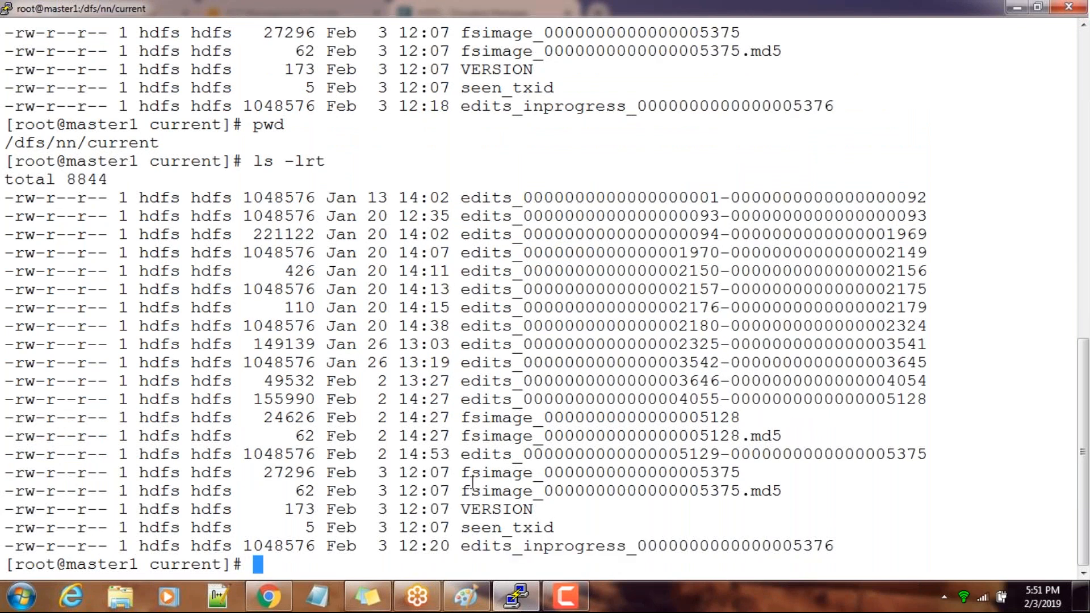
left_click_drag(463, 473, 739, 473)
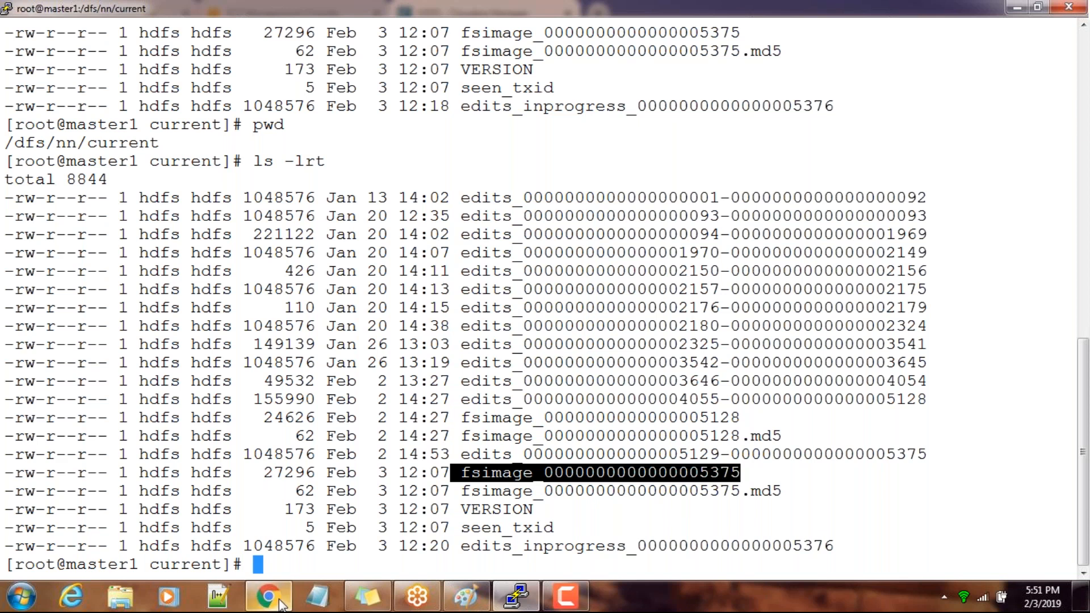
Switch to Cloudera Manager, clear the NameNode scope filter in the HDFS configuration and search the settings for checkpoint
mouse_move(281, 603)
left_click(275, 545)
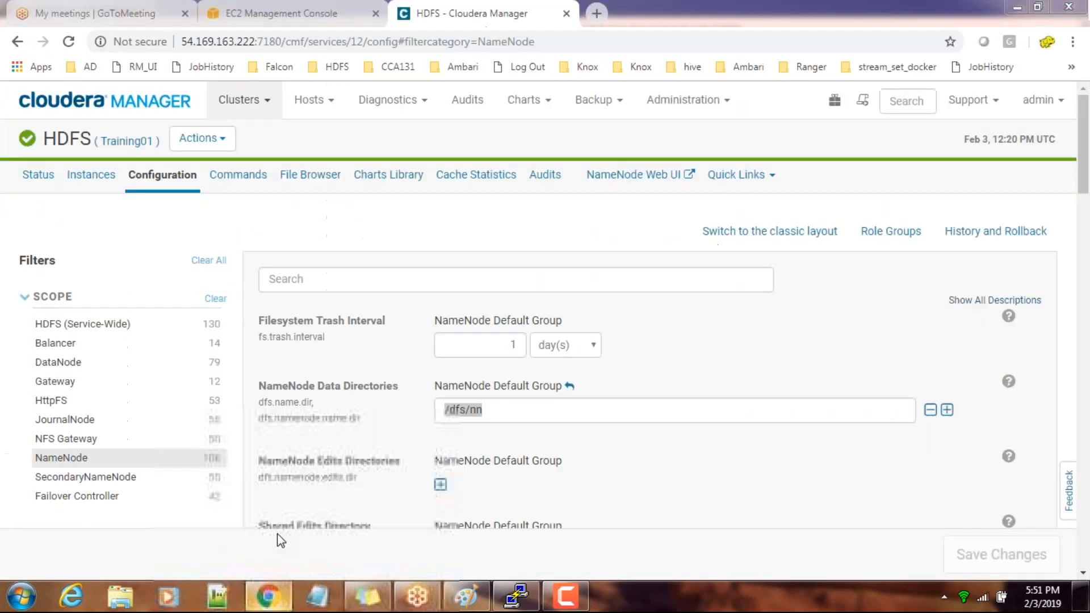
scroll(545, 306, "down", 4)
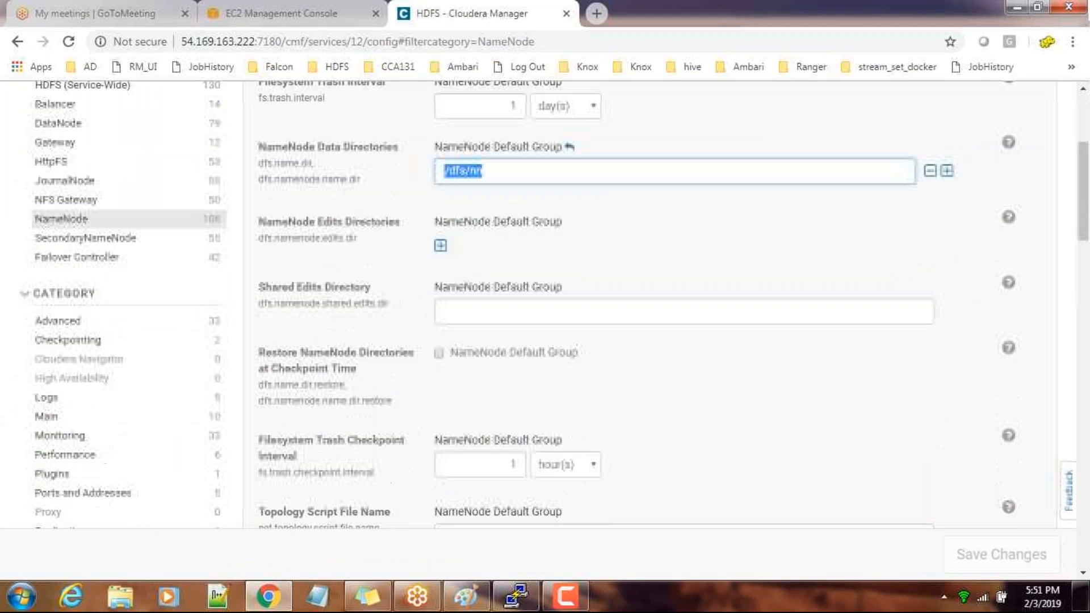
scroll(348, 382, "up", 4)
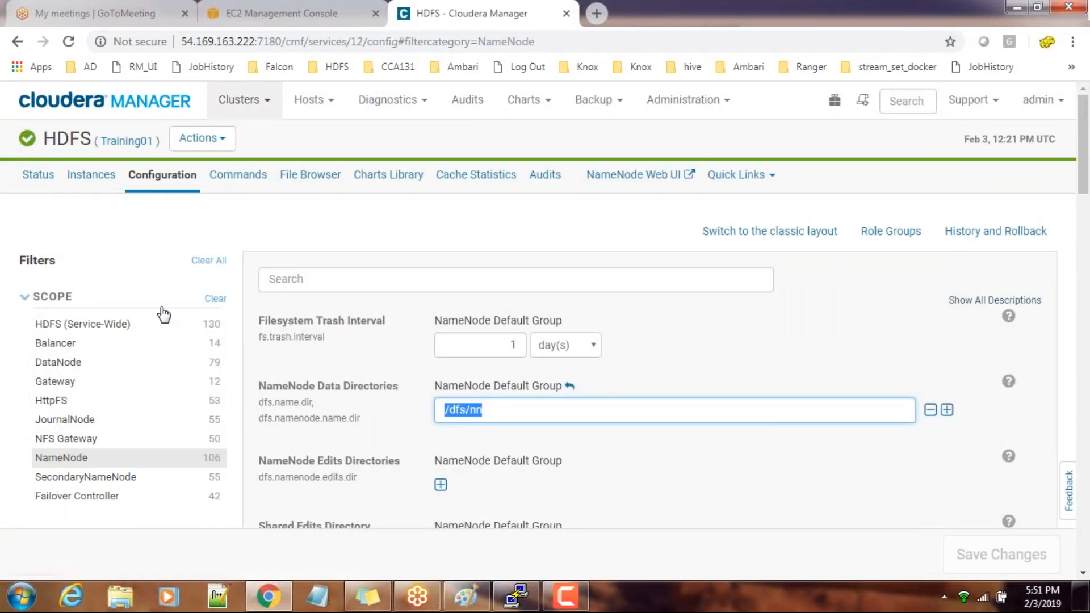
left_click(214, 299)
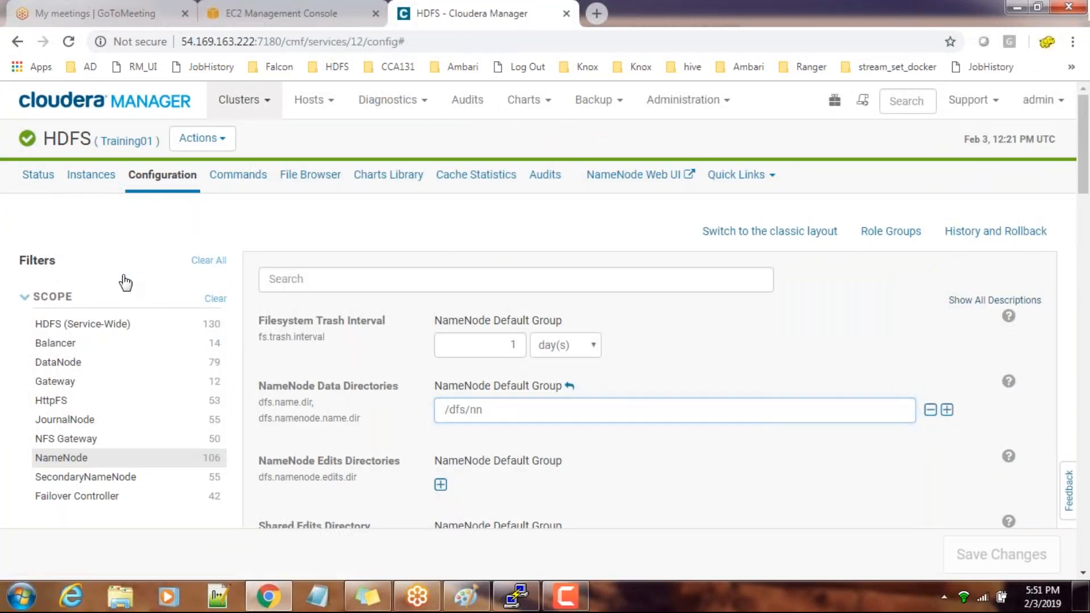
left_click(286, 281)
type("check")
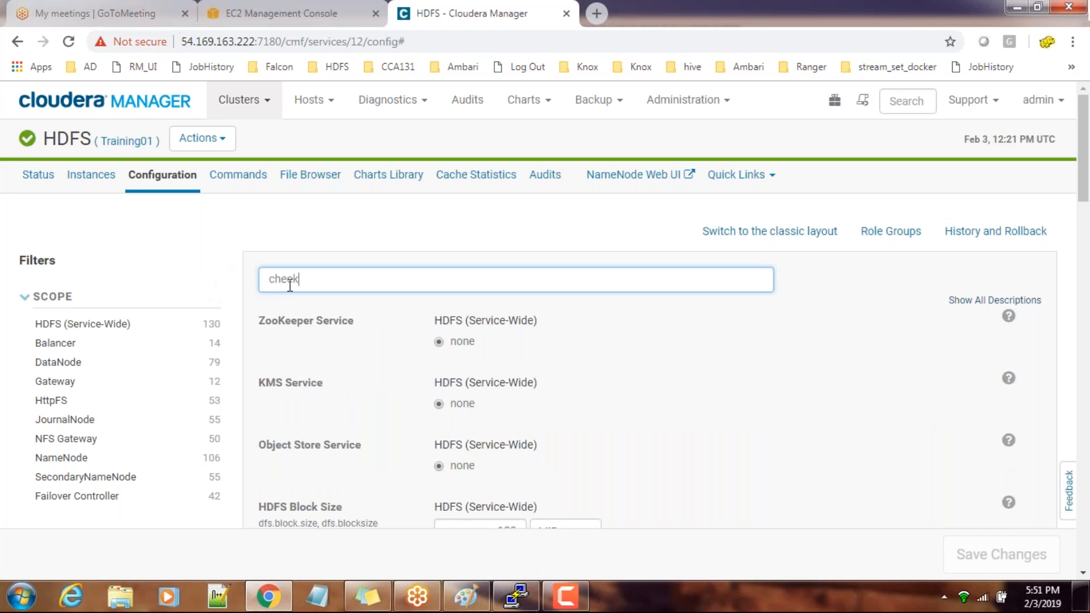
type("point")
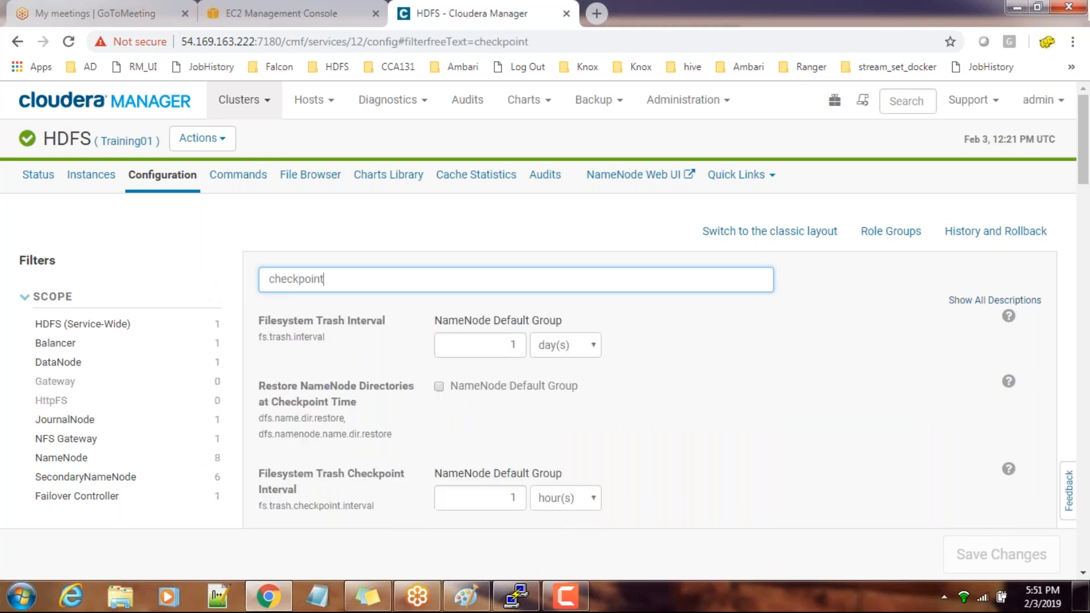
Examine the Filesystem Checkpoint Transaction Threshold and Filesystem Checkpoint Period settings, comparing them with the checkpoint sketch in Paint and the terminal listing
scroll(443, 421, "down", 4)
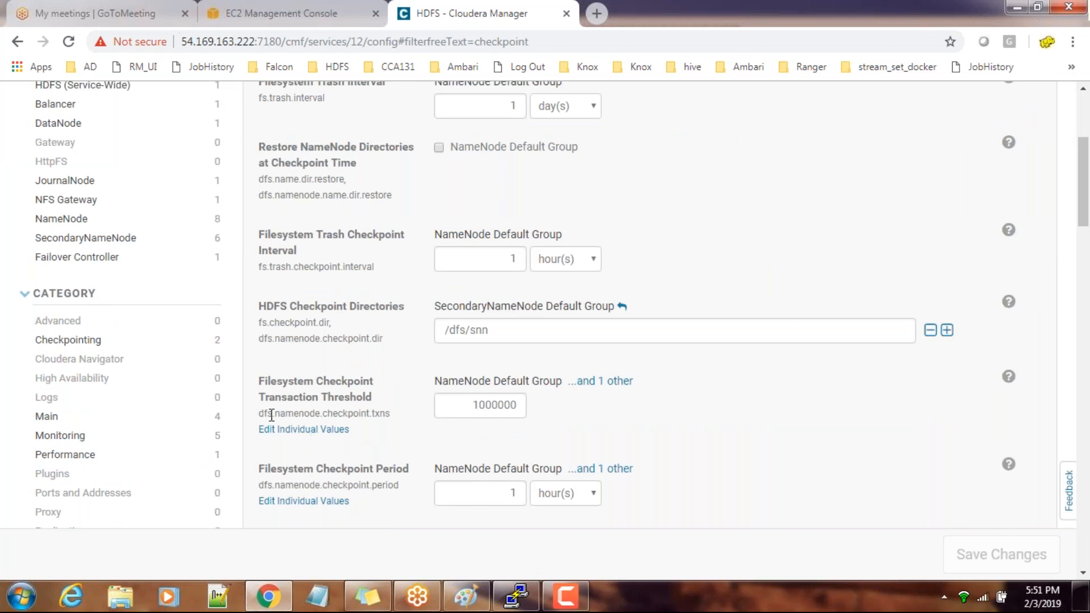
left_click_drag(259, 413, 380, 416)
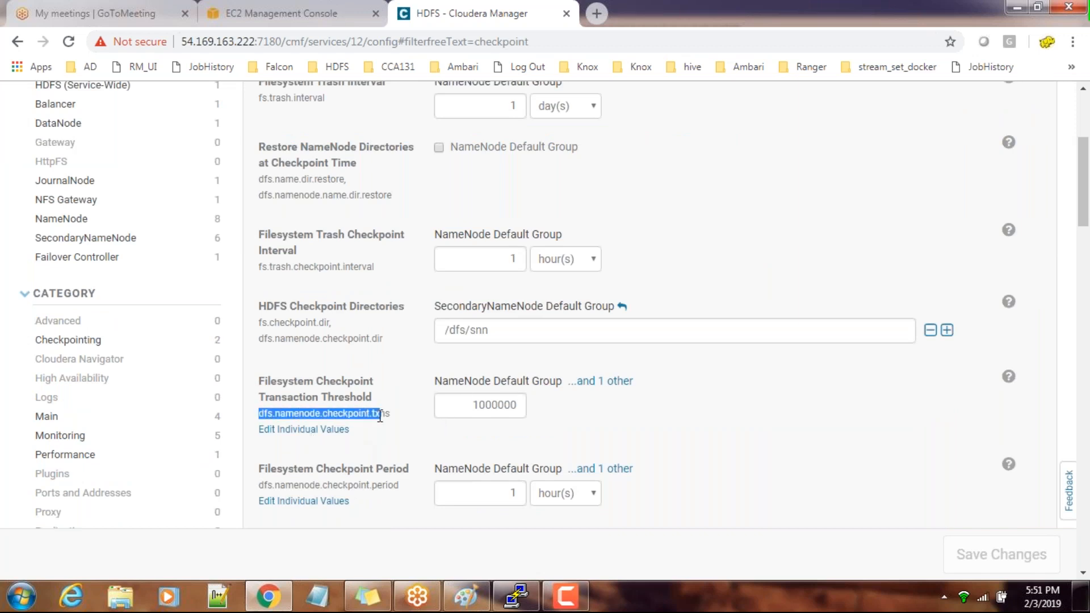
double_click(463, 404)
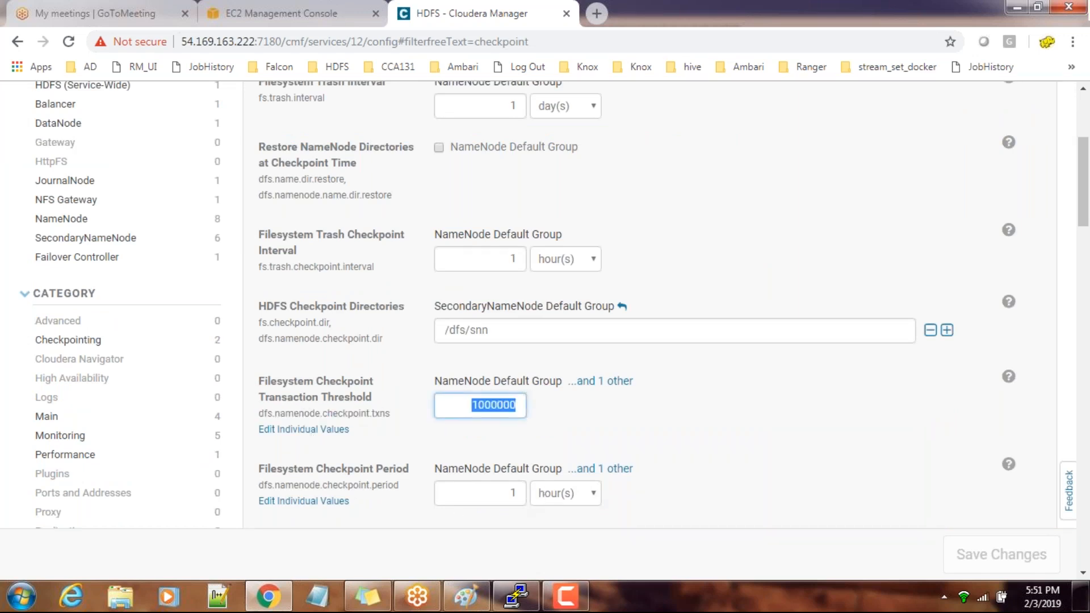
left_click(515, 596)
left_click(464, 597)
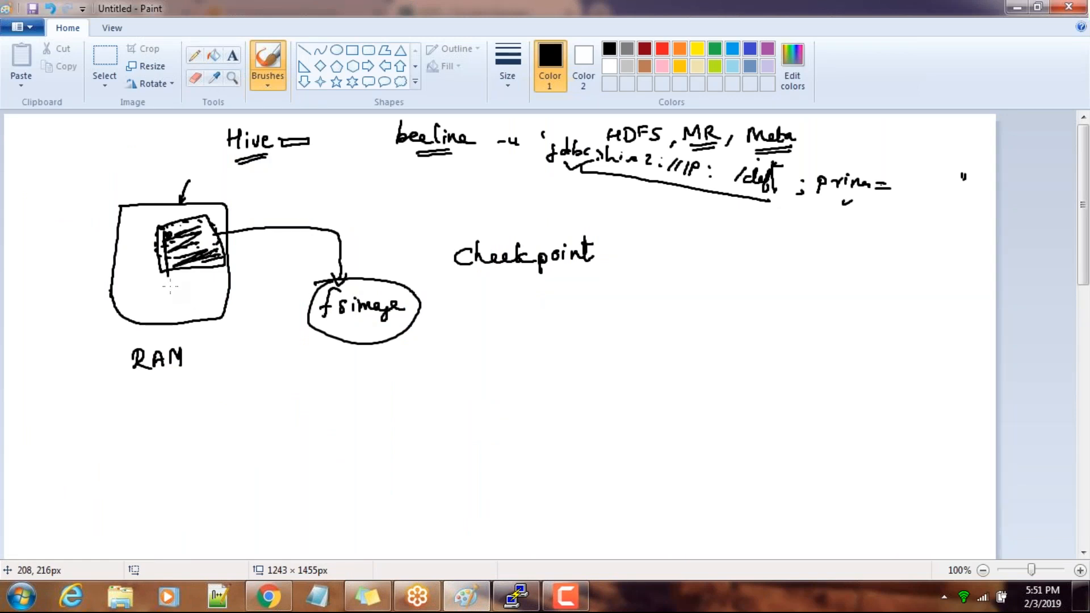
key("alt+Tab")
left_click(272, 599)
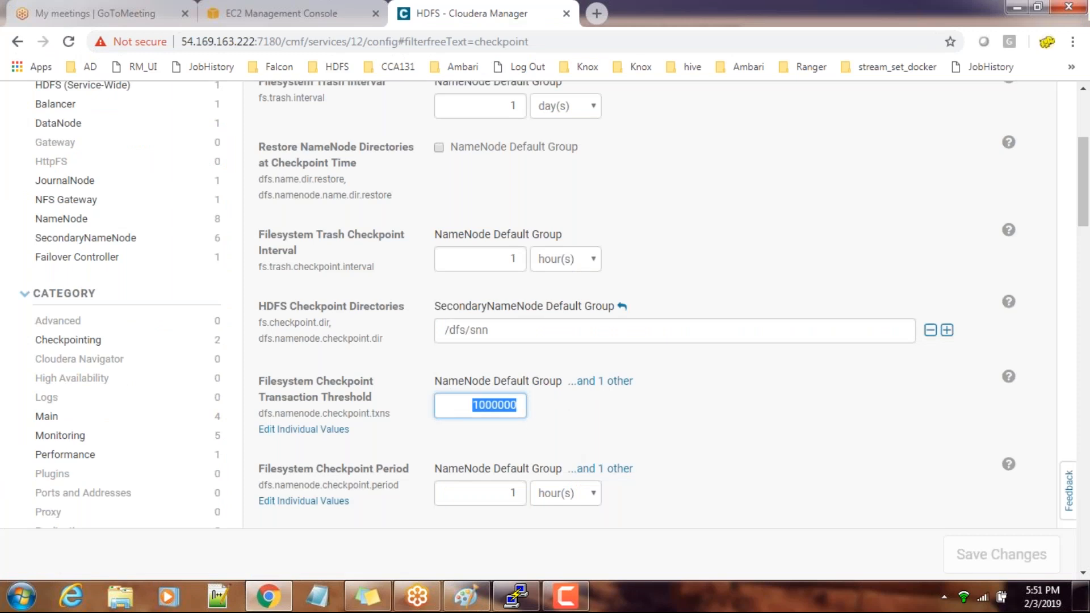
scroll(529, 419, "down", 3)
key("alt+Tab")
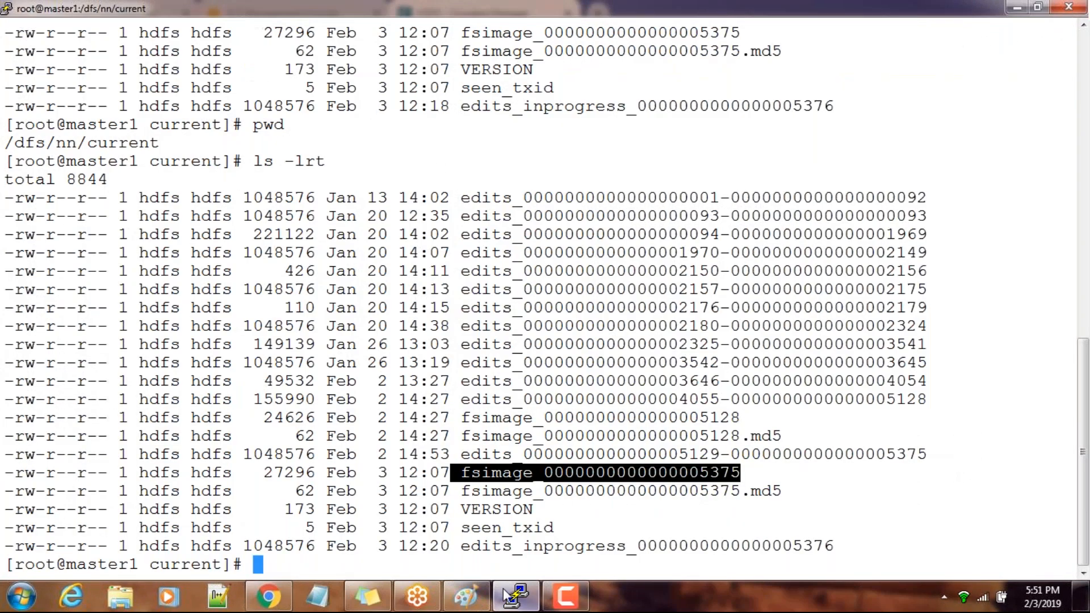
Return to Paint and draw two vertical lines through the shaded region inside the RAM box
left_click(465, 596)
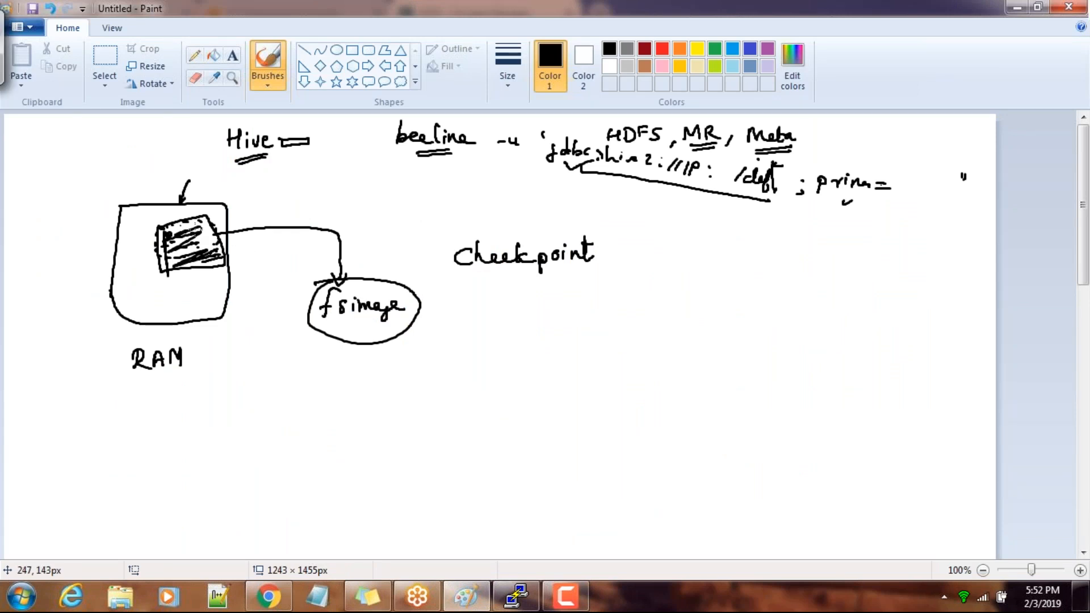
left_click_drag(181, 222, 181, 257)
left_click_drag(203, 220, 203, 264)
Handwrite 10AM - fs1 to the right of the word Checkpoint and 11AM - fs2 below it
mouse_move(658, 245)
left_mouse_down()
mouse_move(658, 261)
mouse_move(677, 247)
mouse_move(692, 260)
mouse_move(697, 245)
mouse_move(707, 259)
mouse_move(780, 250)
mouse_move(807, 260)
mouse_move(809, 244)
left_mouse_up()
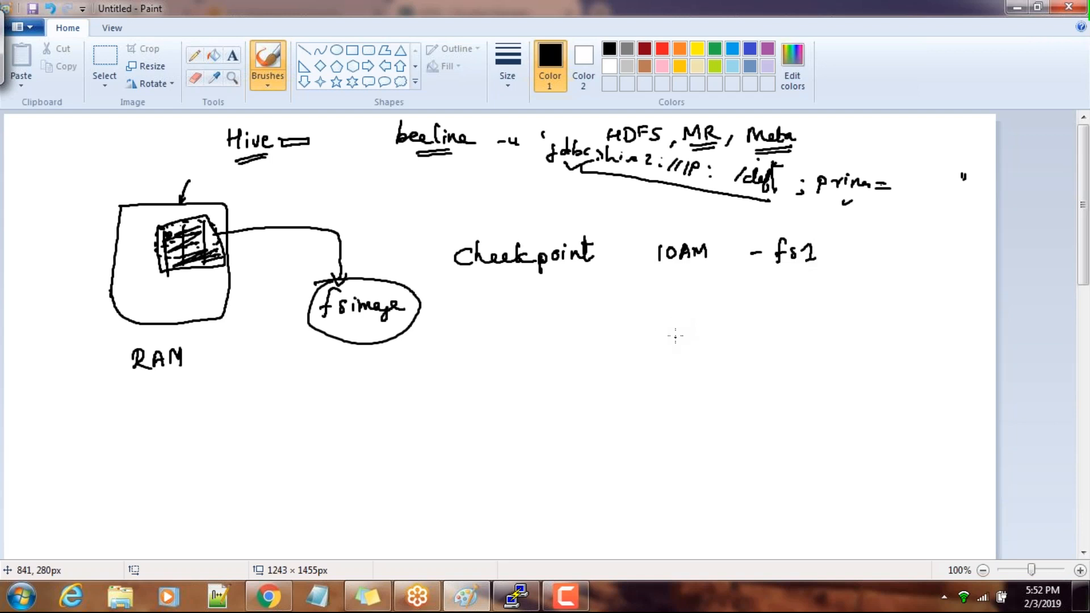
mouse_move(665, 345)
left_mouse_down()
mouse_move(664, 360)
mouse_move(675, 350)
mouse_move(693, 361)
left_mouse_up()
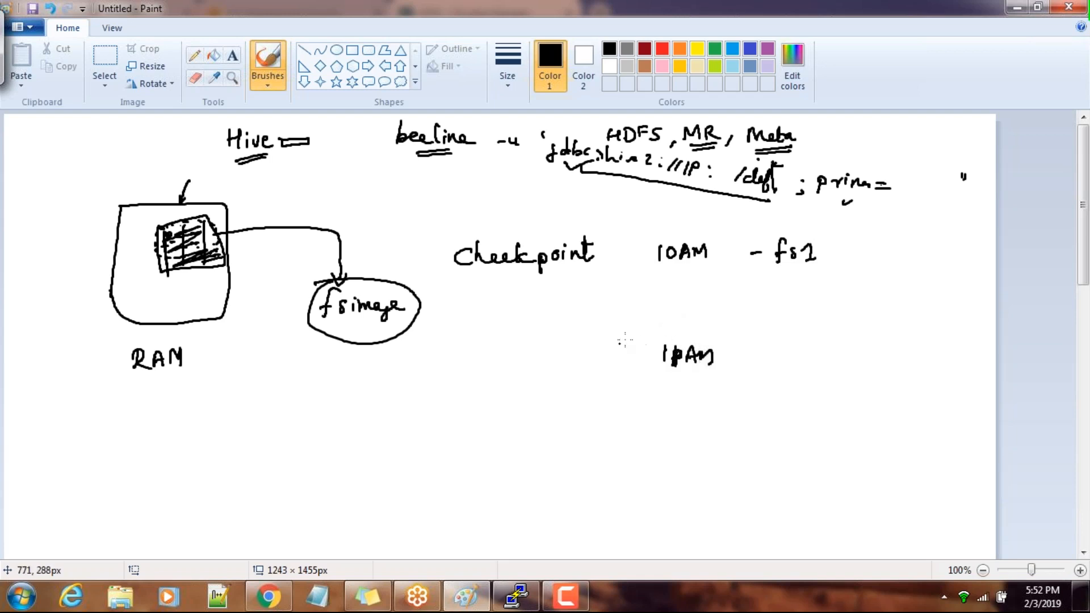
mouse_move(744, 358)
left_mouse_down()
mouse_move(807, 343)
mouse_move(800, 372)
mouse_move(805, 361)
mouse_move(830, 368)
left_mouse_up()
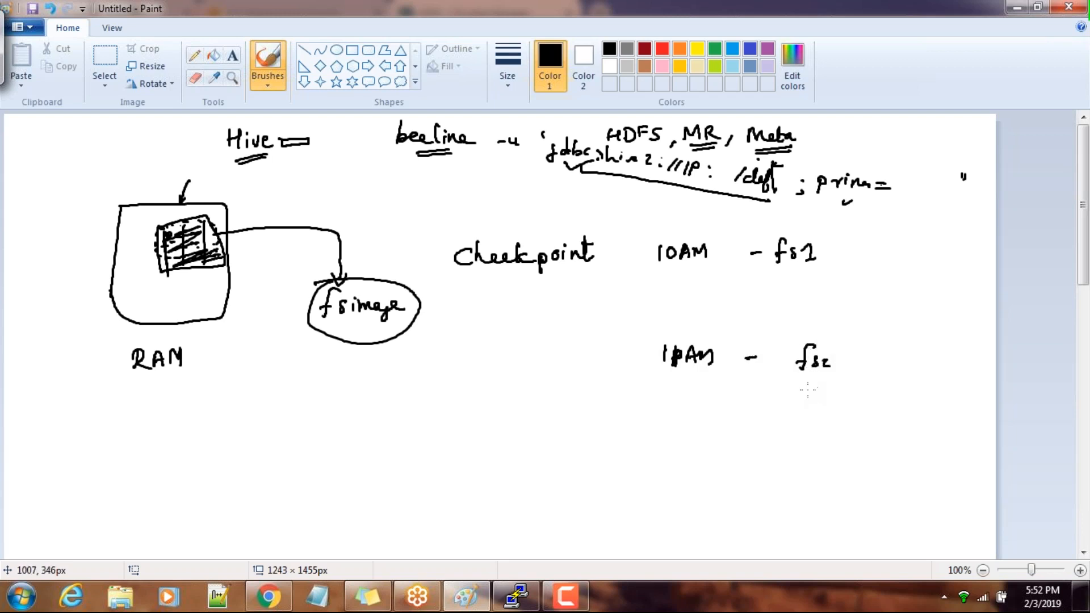
Draw a dotted vertical line between the 10AM and 11AM labels and a slanted line into the shaded RAM region
left_click_drag(695, 269, 693, 278)
left_click(694, 322)
left_click(694, 333)
left_click(694, 328)
left_click(695, 306)
left_click(696, 294)
left_click(698, 293)
left_click_drag(696, 280, 694, 303)
mouse_move(145, 192)
left_mouse_down()
mouse_move(174, 232)
mouse_move(183, 229)
mouse_move(175, 234)
left_mouse_up()
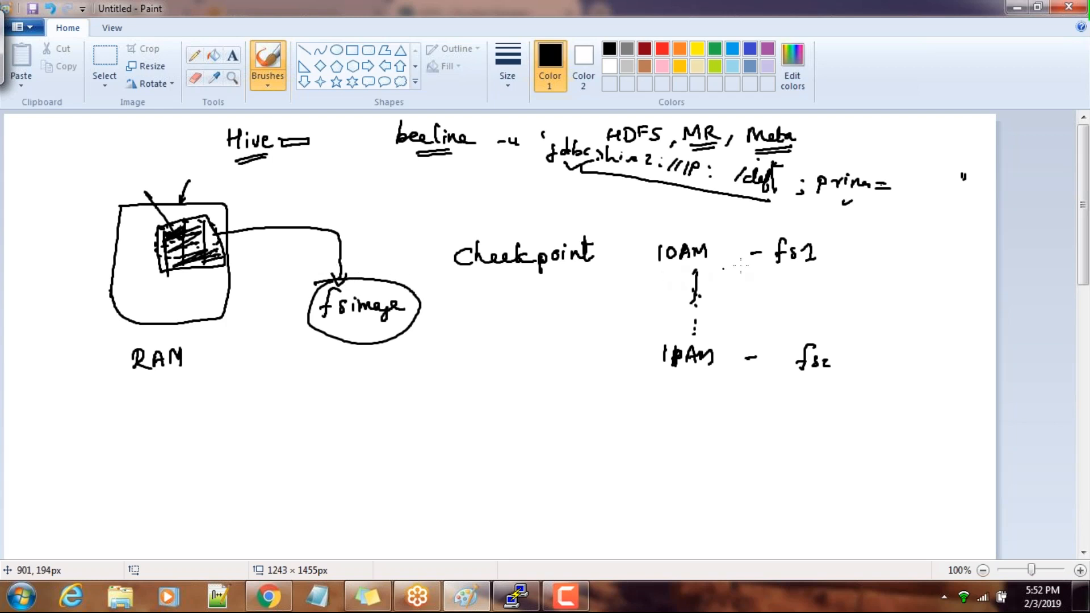
Bracket the gap between fs1 and fs2, label it edits and underline the label twice
left_click_drag(812, 274, 803, 329)
mouse_move(834, 290)
left_mouse_down()
mouse_move(828, 304)
mouse_move(846, 290)
mouse_move(887, 294)
mouse_move(897, 281)
mouse_move(920, 297)
left_mouse_up()
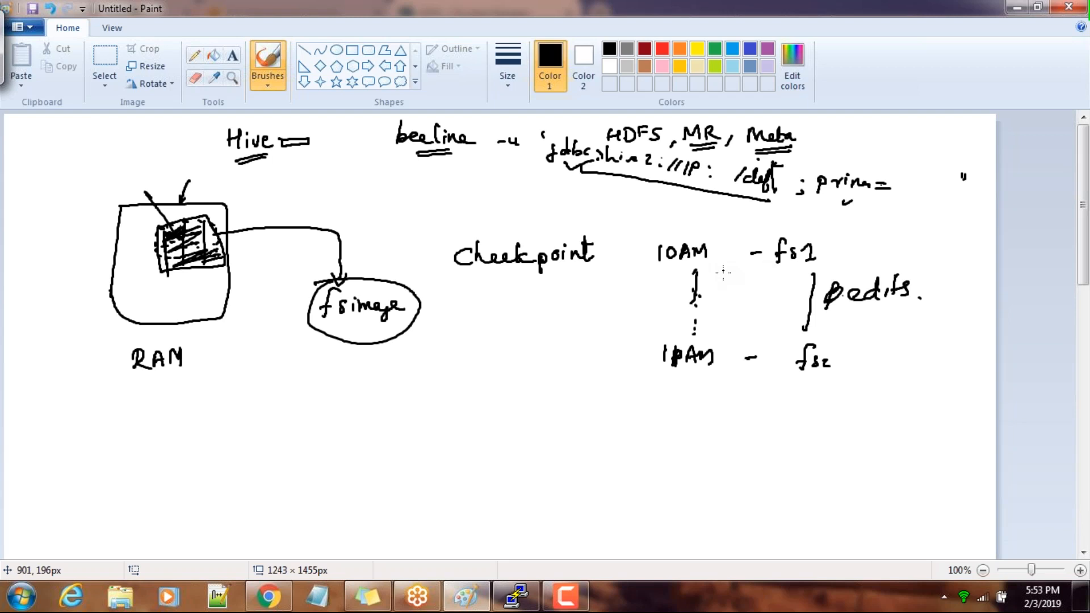
mouse_move(860, 312)
left_mouse_down()
mouse_move(907, 302)
mouse_move(890, 316)
left_mouse_up()
Draw another arrow into the shaded RAM region and handwrite a short note with a loose stroke below the fsimage circle
left_click_drag(144, 163, 170, 226)
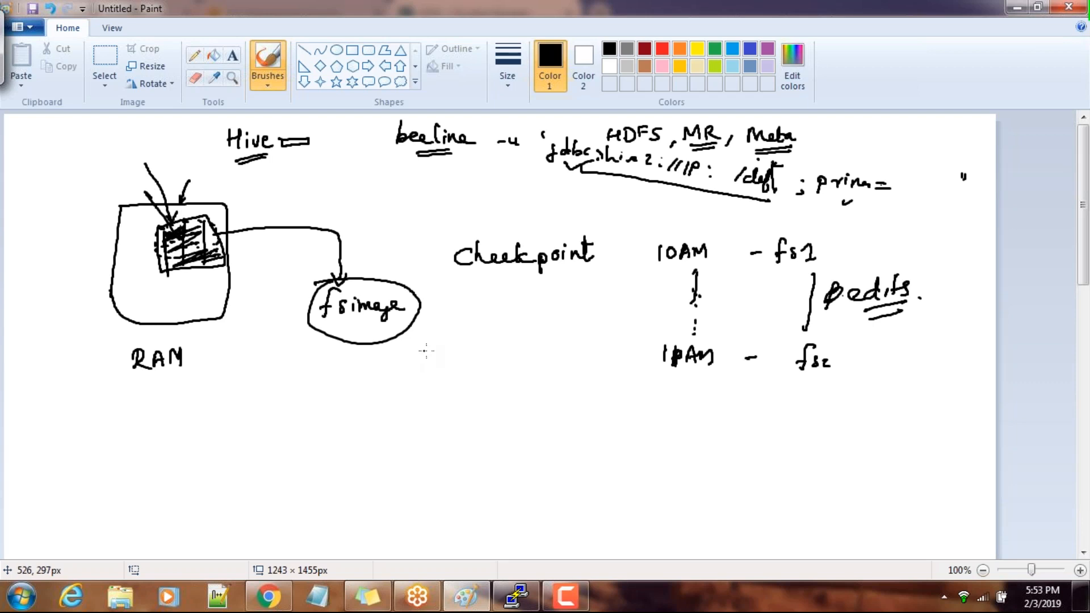
left_click_drag(401, 360, 449, 372)
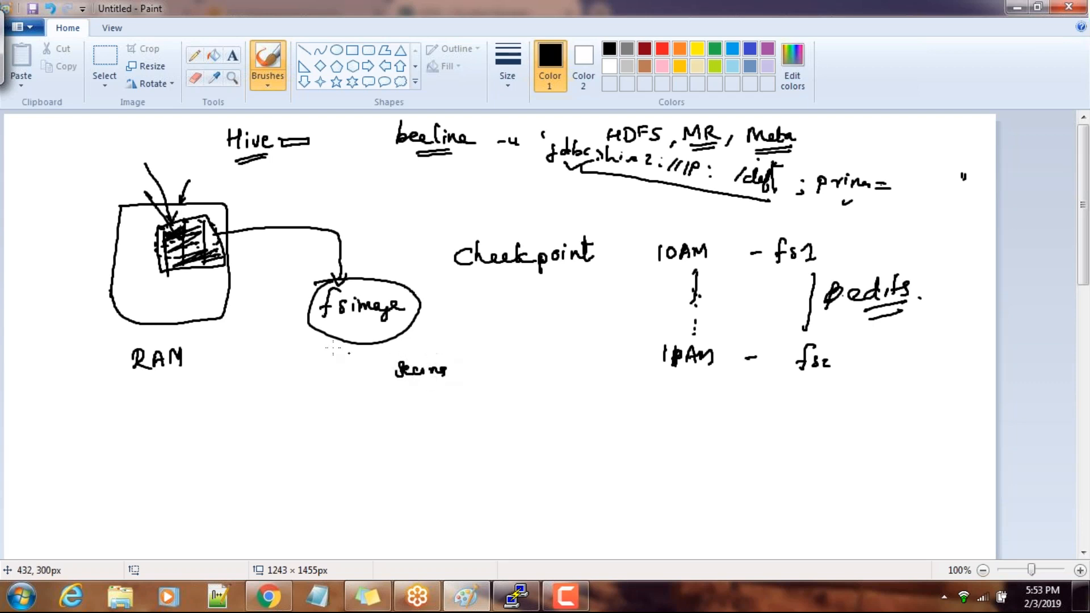
left_click_drag(528, 413, 513, 433)
Thicken the outline of the shaded RAM region and add a check mark inside the fsimage circle
left_click_drag(203, 209, 227, 256)
mouse_move(155, 227)
left_mouse_down()
mouse_move(162, 271)
mouse_move(237, 257)
mouse_move(206, 219)
mouse_move(164, 232)
left_mouse_up()
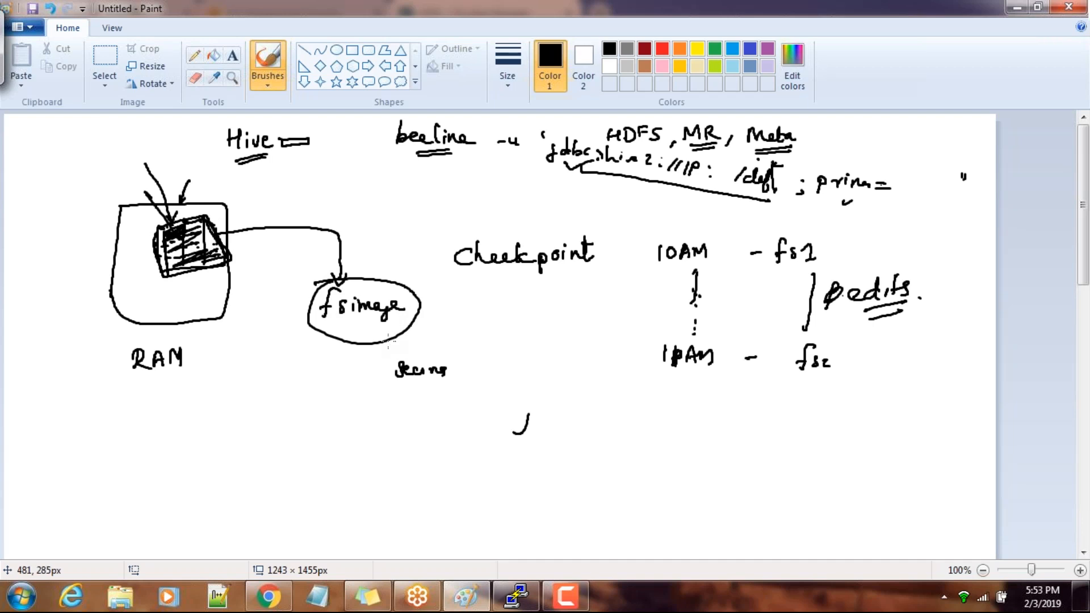
left_click_drag(366, 326, 386, 322)
Switch to the PuTTY terminal and highlight the edits file ending in 5375 and the edits_inprogress file in the listing
key("alt+Tab")
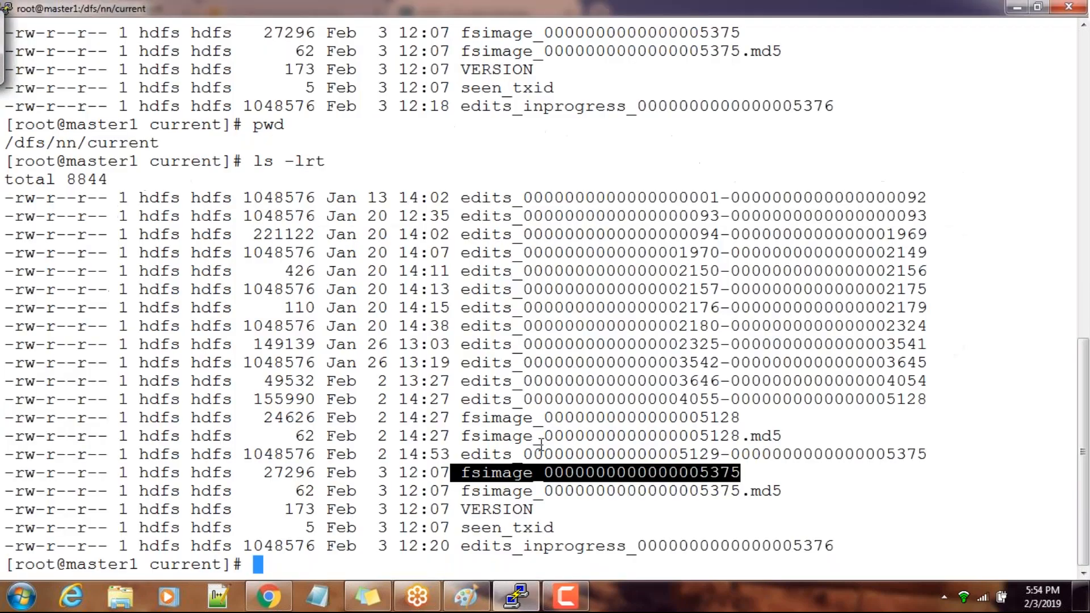
double_click(505, 490)
double_click(500, 455)
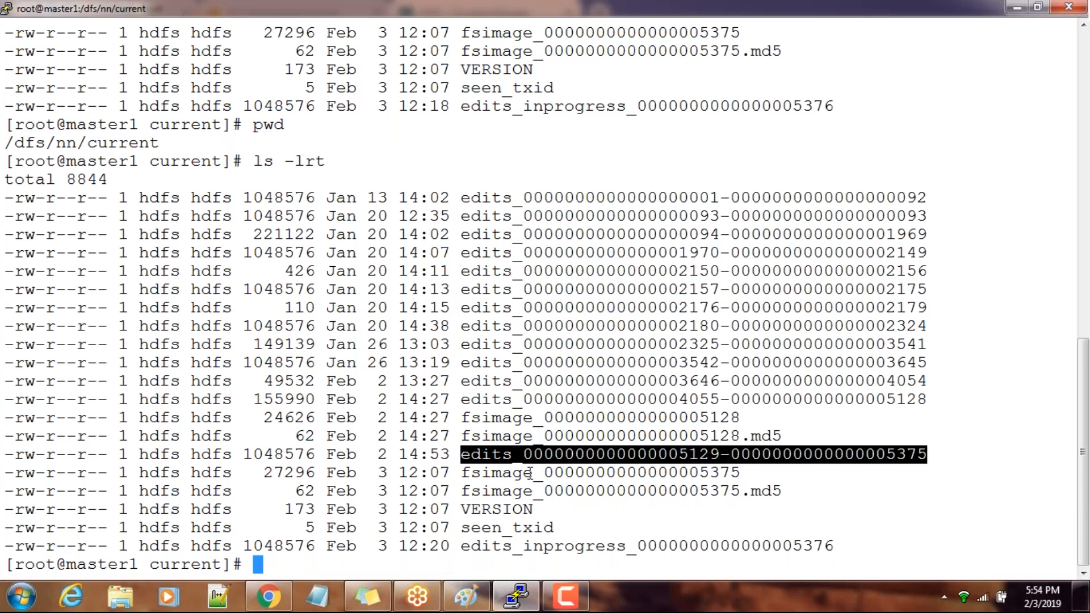
double_click(506, 545)
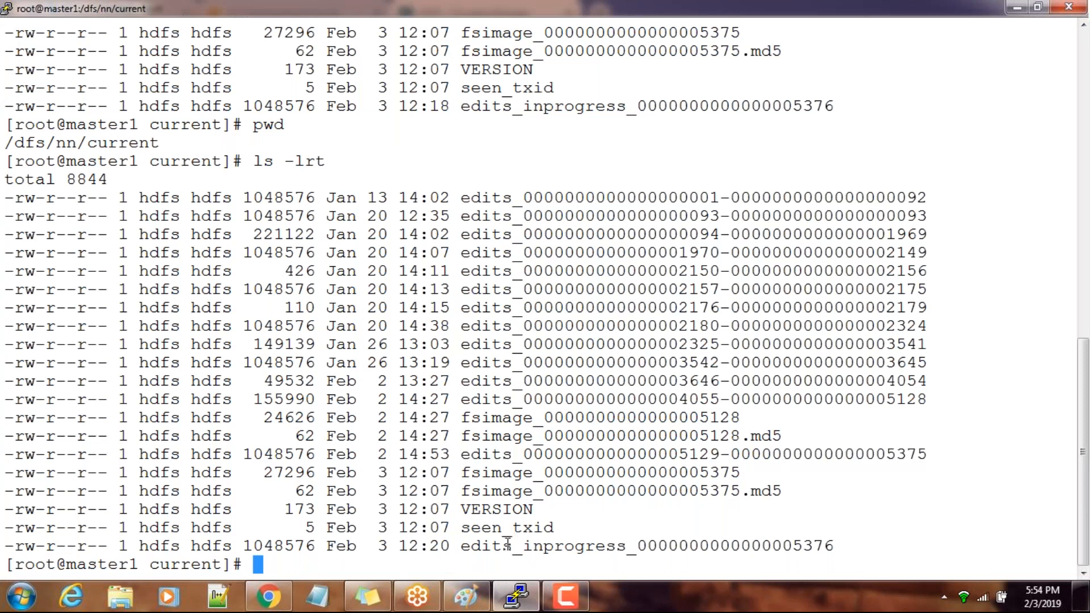
Return to Paint, add a check mark at the top of the fsimage circle and label the shaded RAM region 10A with a leader line
key("alt+Tab")
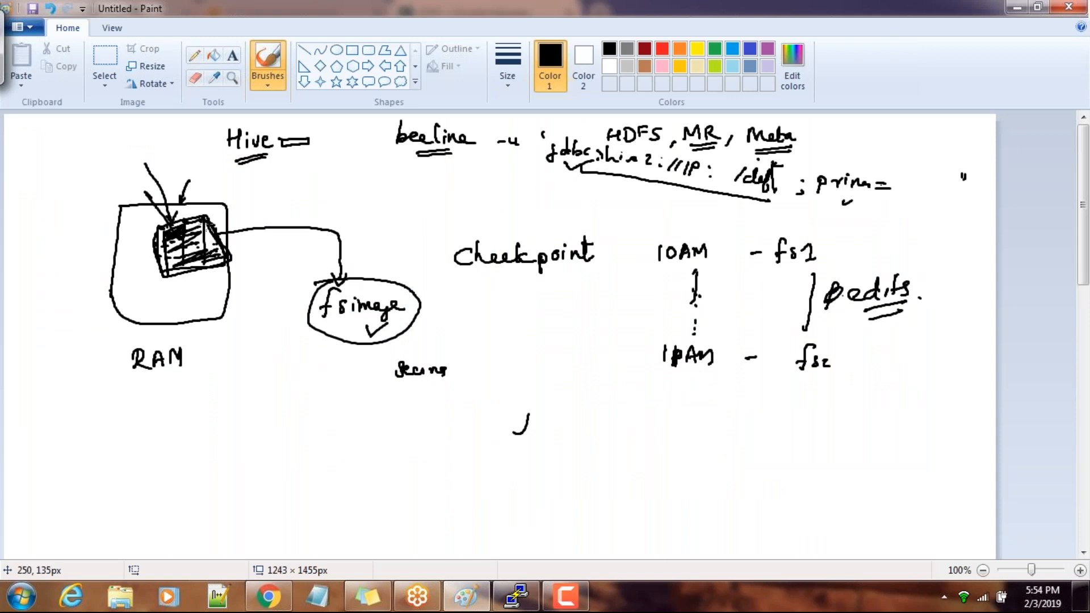
mouse_move(375, 278)
left_mouse_down()
mouse_move(380, 288)
mouse_move(396, 272)
left_mouse_up()
mouse_move(213, 235)
left_mouse_down()
mouse_move(199, 243)
mouse_move(217, 249)
mouse_move(235, 222)
mouse_move(334, 192)
mouse_move(347, 170)
left_mouse_up()
left_click(367, 248)
mouse_move(347, 170)
left_mouse_down()
mouse_move(352, 187)
mouse_move(359, 181)
left_mouse_up()
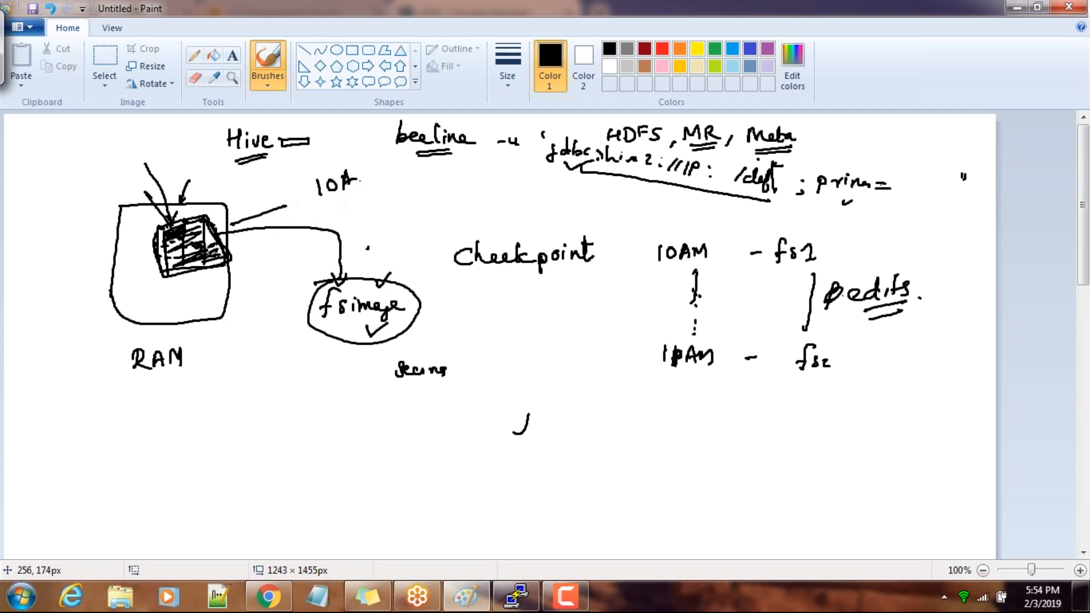
Draw a vertical line down into the shaded RAM region, underline 10A twice and add short dashes below it
mouse_move(206, 174)
left_mouse_down()
mouse_move(196, 234)
mouse_move(202, 264)
mouse_move(222, 266)
mouse_move(194, 248)
left_mouse_up()
mouse_move(321, 196)
left_mouse_down()
mouse_move(369, 178)
mouse_move(323, 208)
left_mouse_up()
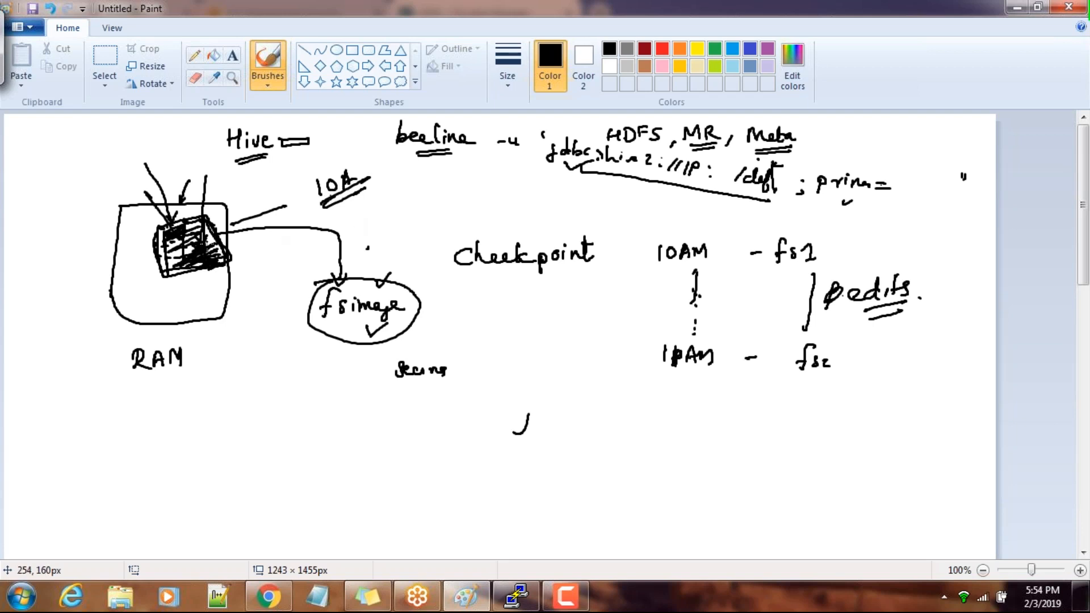
left_click(388, 211)
left_click(394, 211)
left_click_drag(370, 208, 413, 210)
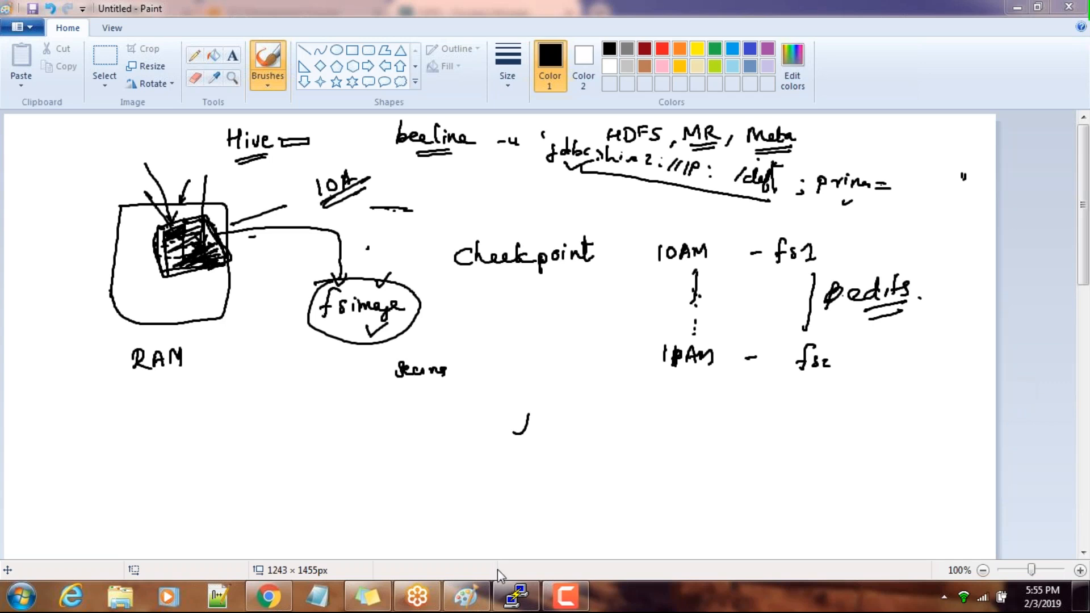
Switch to the PuTTY terminal, highlight the edits_inprogress file name in the listing and go back to Paint
mouse_move(511, 595)
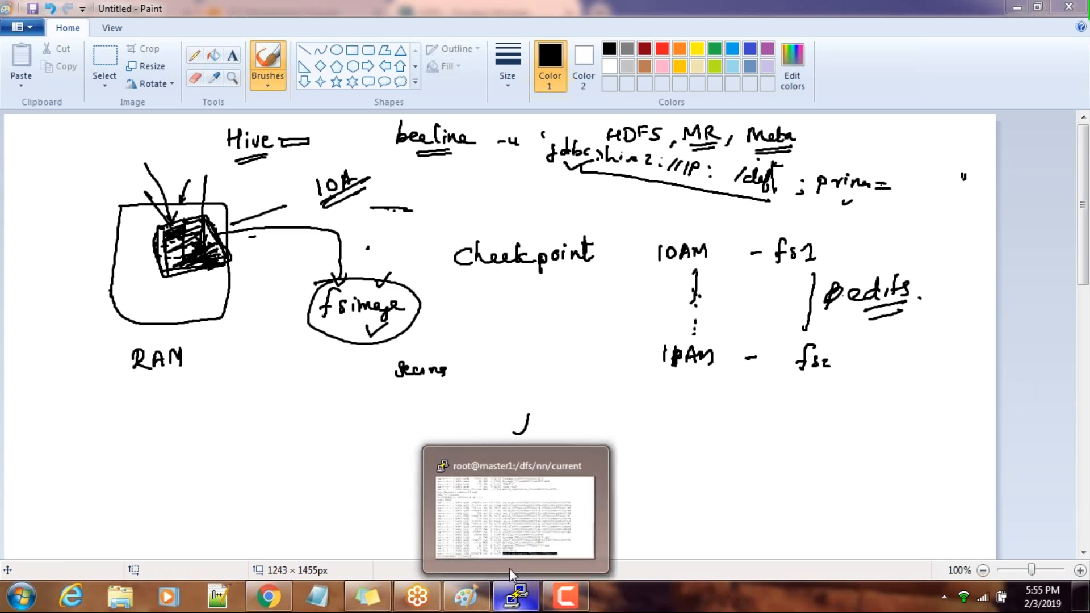
left_click(516, 509)
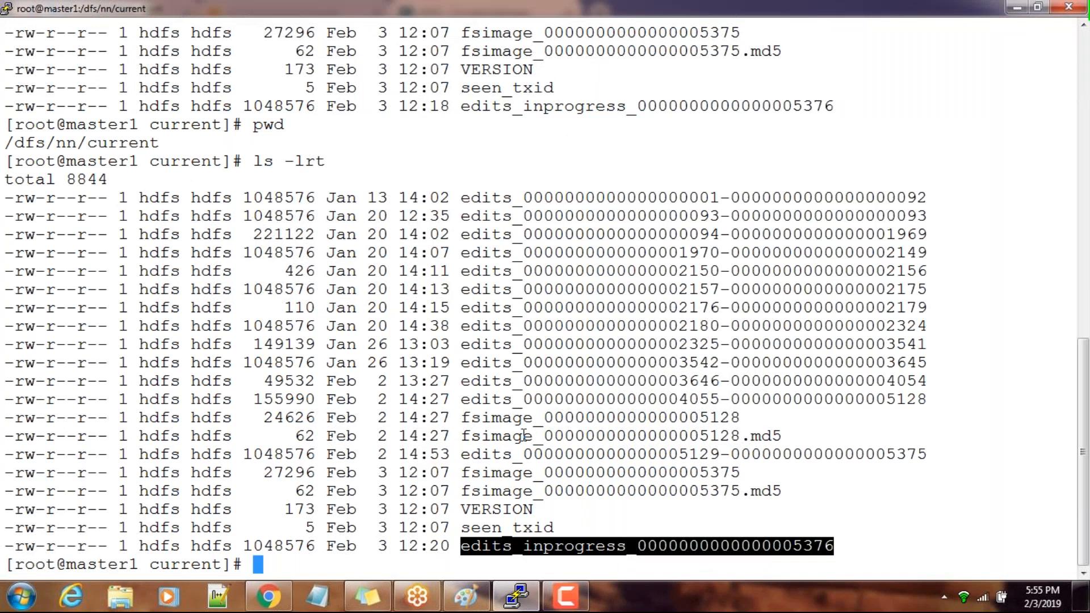
left_click(452, 516)
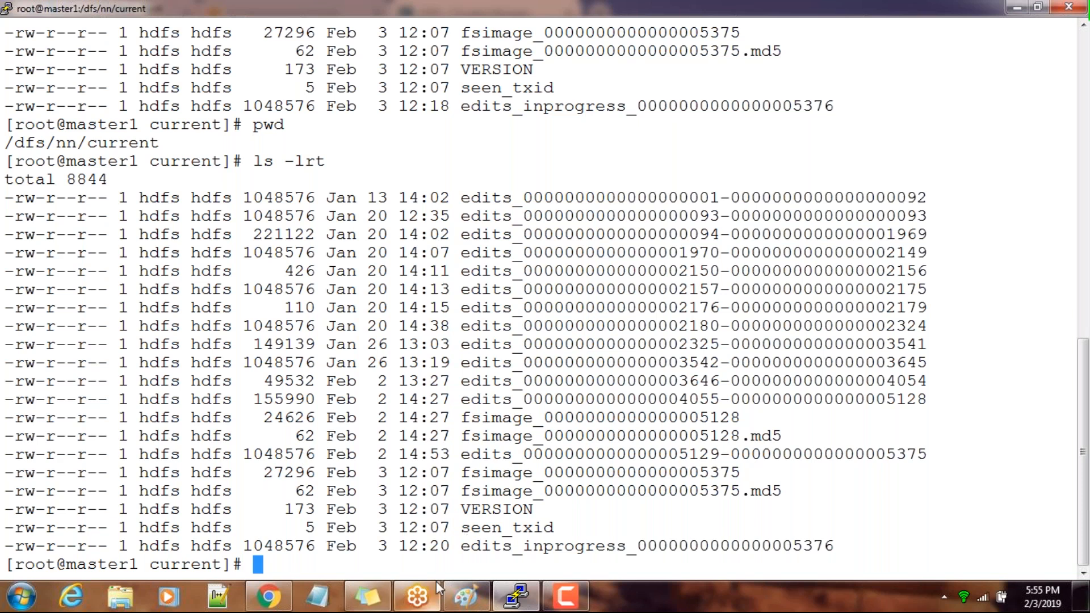
left_click_drag(454, 548, 774, 542)
left_click(466, 596)
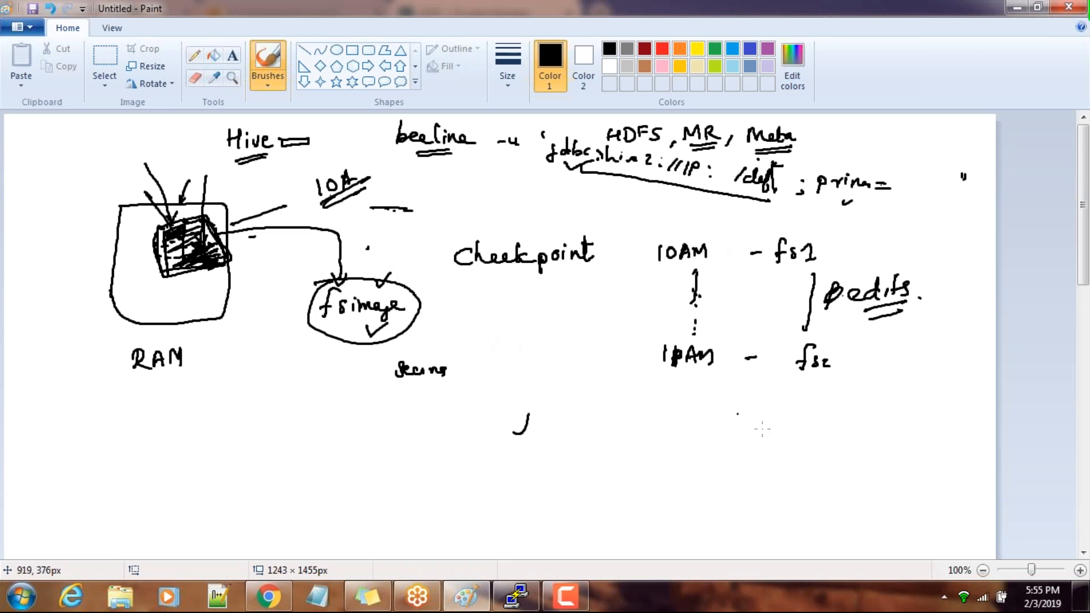
scroll(877, 391, "down", 5)
scroll(878, 391, "up", 5)
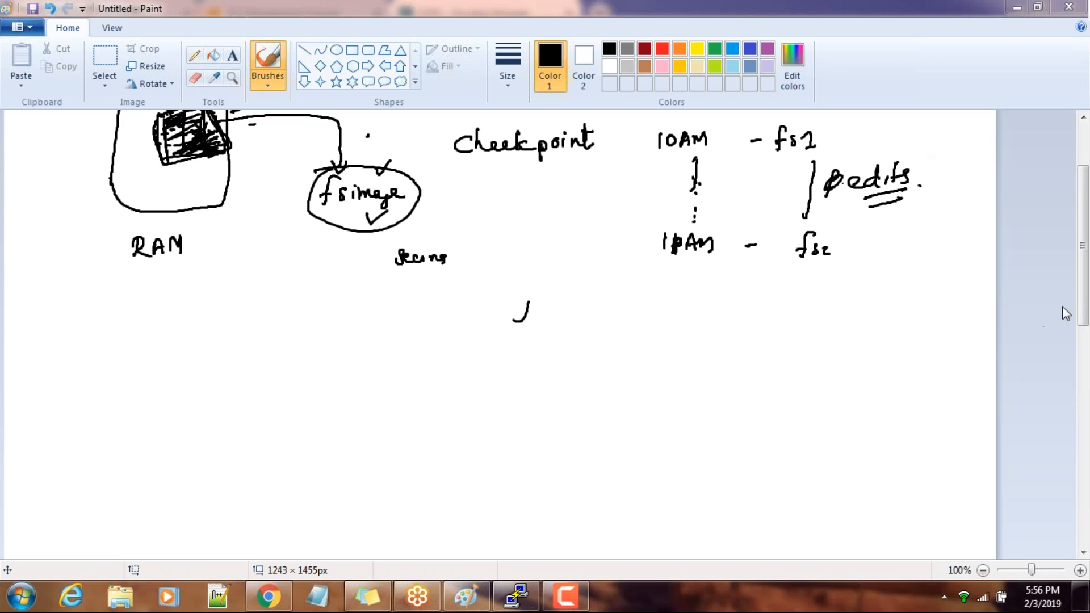
left_click_drag(1081, 307, 1081, 271)
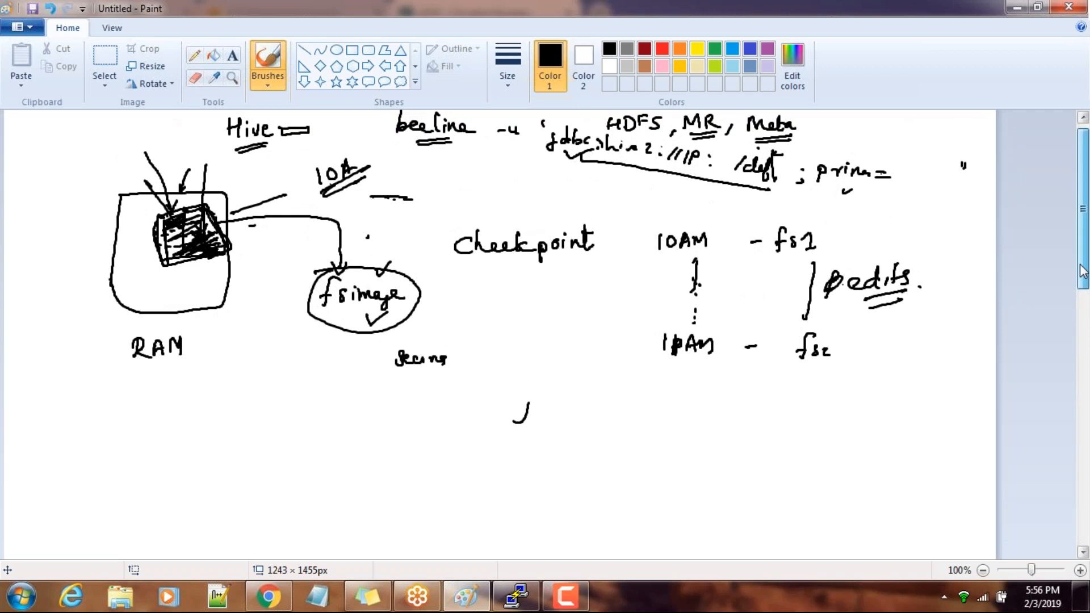
left_click_drag(1081, 272, 1081, 269)
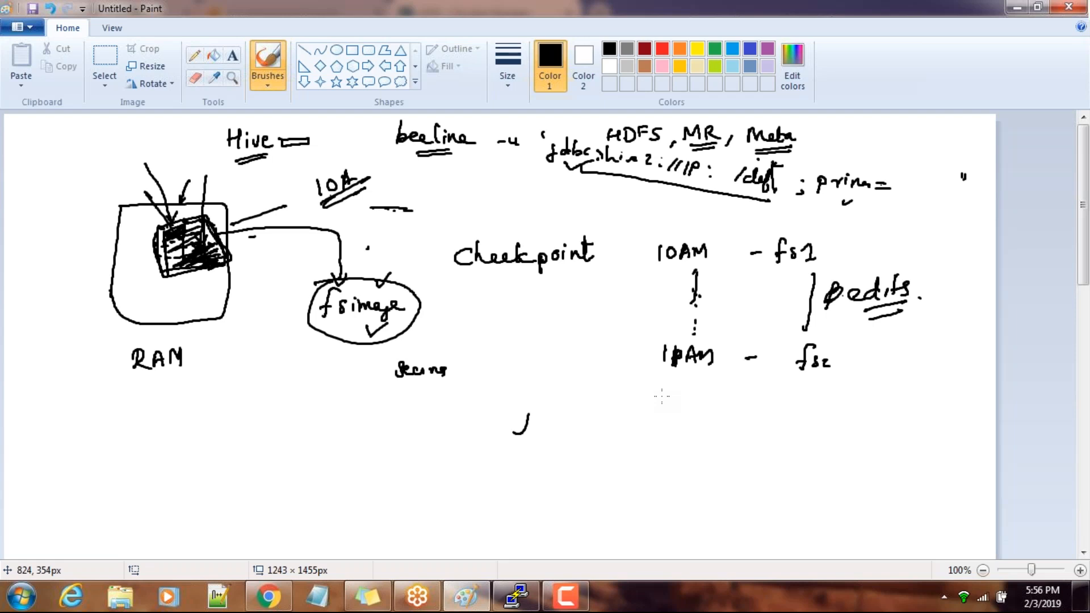
Underline fsimage twice inside its circle and add an arrowhead to the line leading from the RAM region toward 10A
left_click_drag(334, 316, 368, 307)
left_click_drag(342, 326, 367, 317)
mouse_move(279, 199)
left_mouse_down()
mouse_move(292, 208)
mouse_move(284, 214)
left_mouse_up()
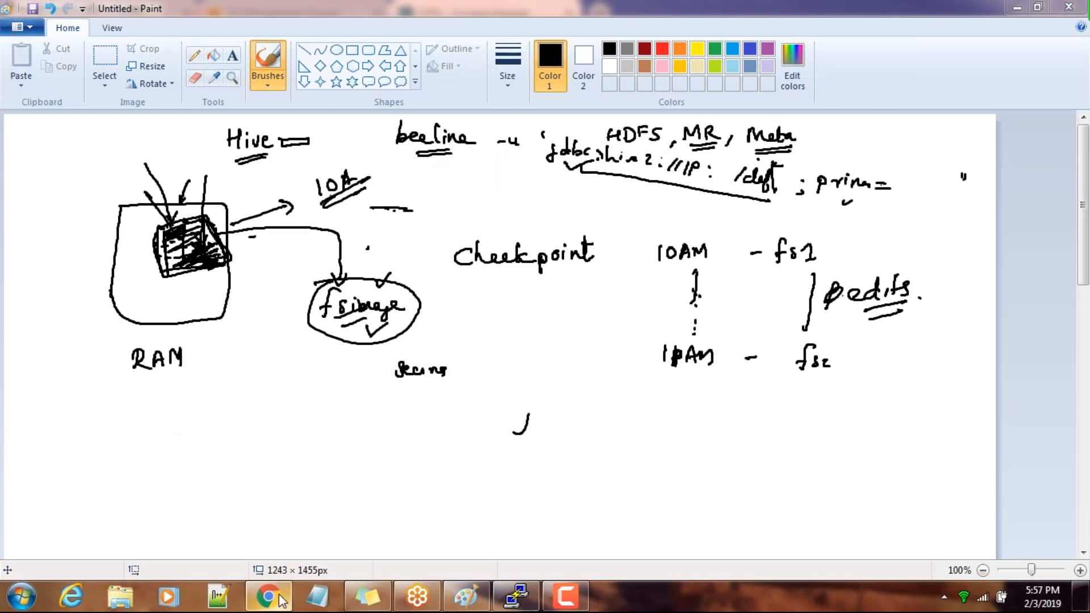
Switch to the Cloudera Manager HDFS configuration in Chrome and examine the checkpoint transaction threshold and checkpoint period settings
mouse_move(280, 599)
left_click(281, 525)
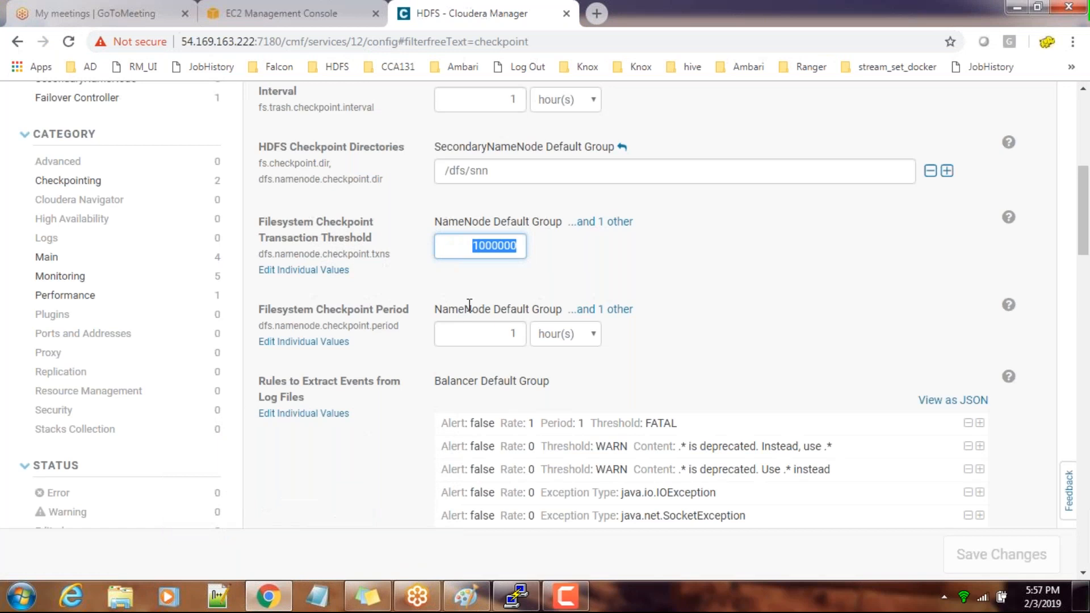
left_click(508, 331)
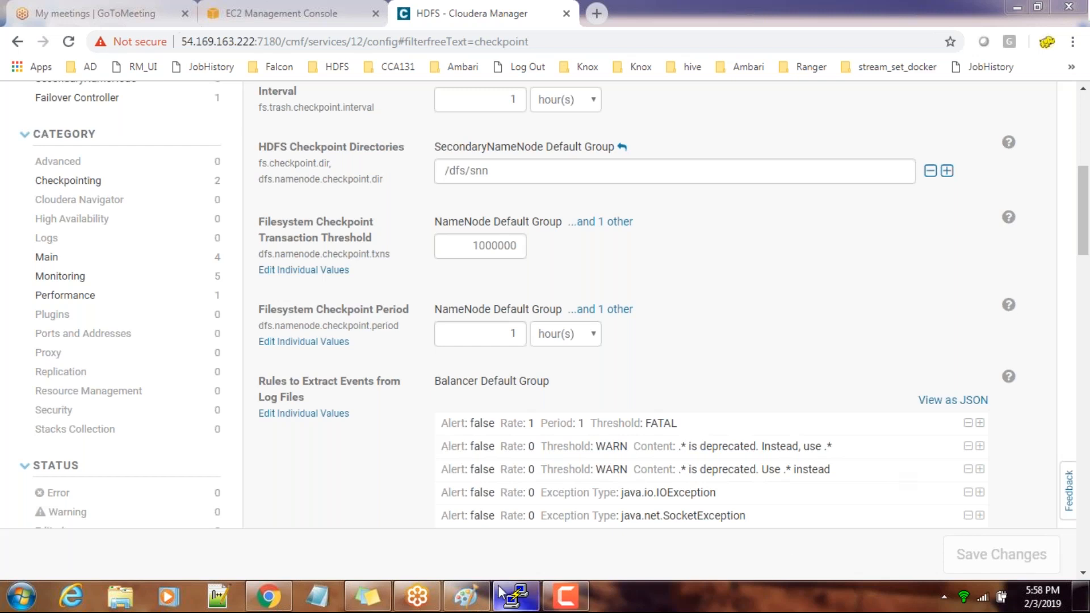
Return to Paint and start a new blank picture, discarding the current drawing without saving
left_click(466, 595)
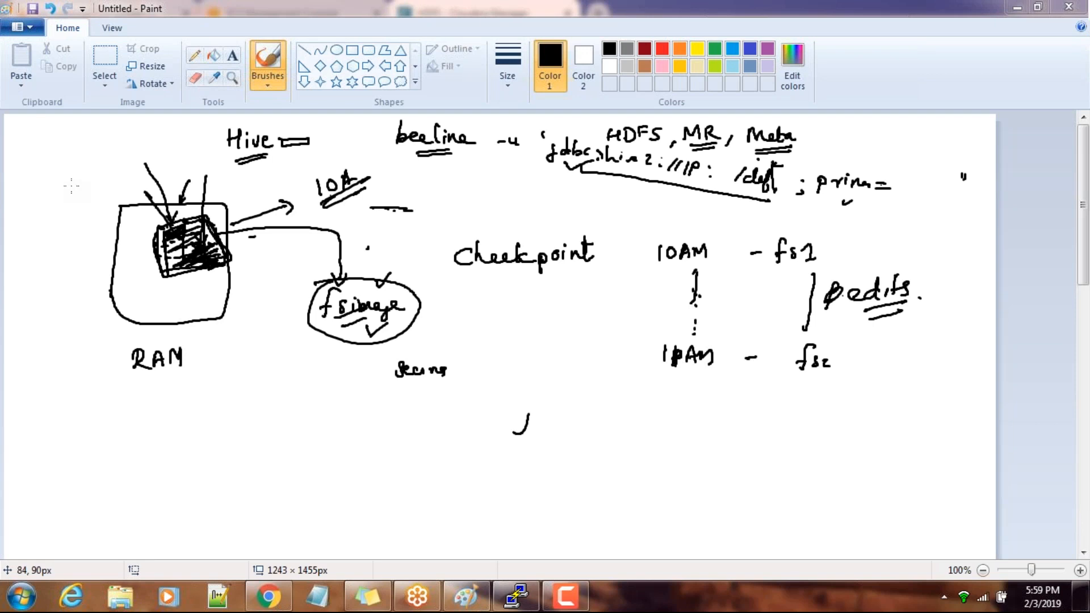
left_click(23, 27)
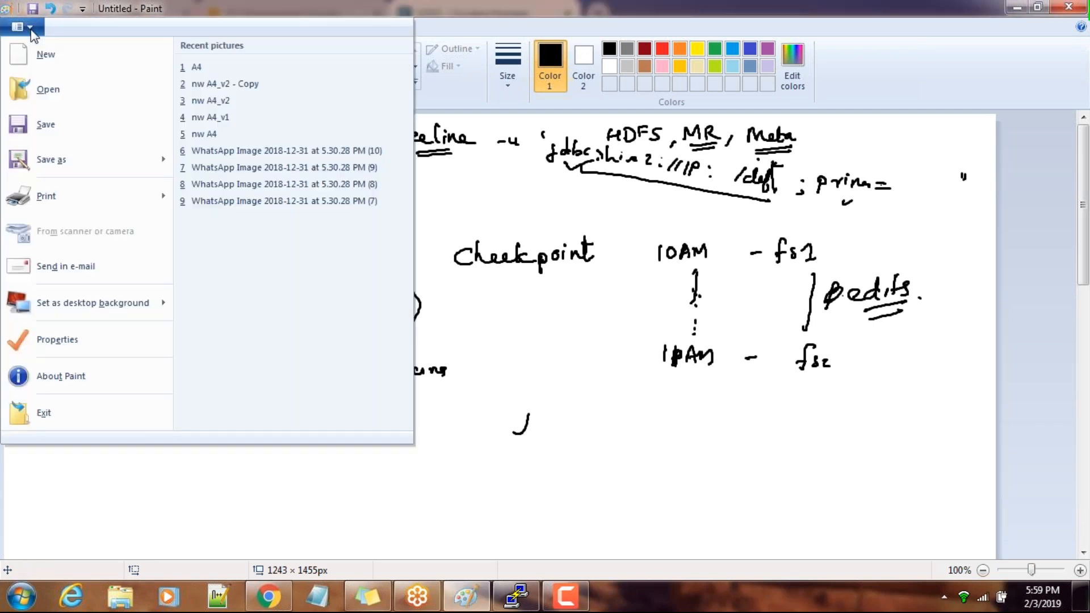
left_click(33, 60)
left_click(576, 300)
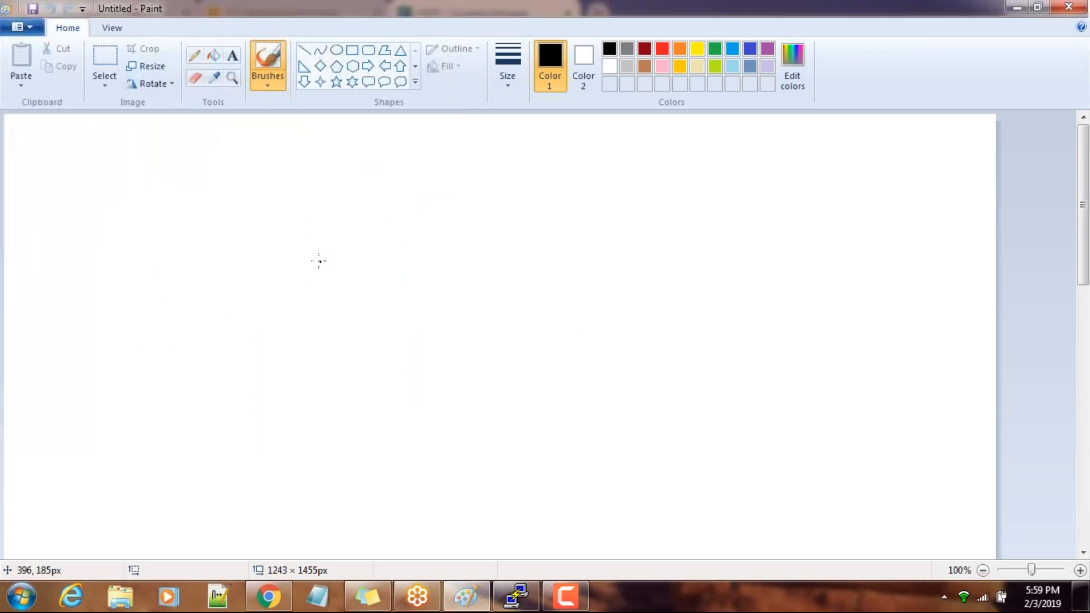
Sketch a large box labelled NN with a smaller box inside its upper corner, filled with short dashes
mouse_move(144, 142)
left_mouse_down()
mouse_move(132, 220)
mouse_move(233, 132)
mouse_move(239, 238)
mouse_move(134, 228)
mouse_move(132, 218)
left_mouse_up()
left_click_drag(130, 305, 166, 293)
mouse_move(183, 148)
left_mouse_down()
mouse_move(180, 179)
mouse_move(230, 171)
mouse_move(188, 183)
mouse_move(181, 174)
mouse_move(217, 173)
left_mouse_up()
left_click(193, 159)
left_click(204, 158)
left_click(213, 165)
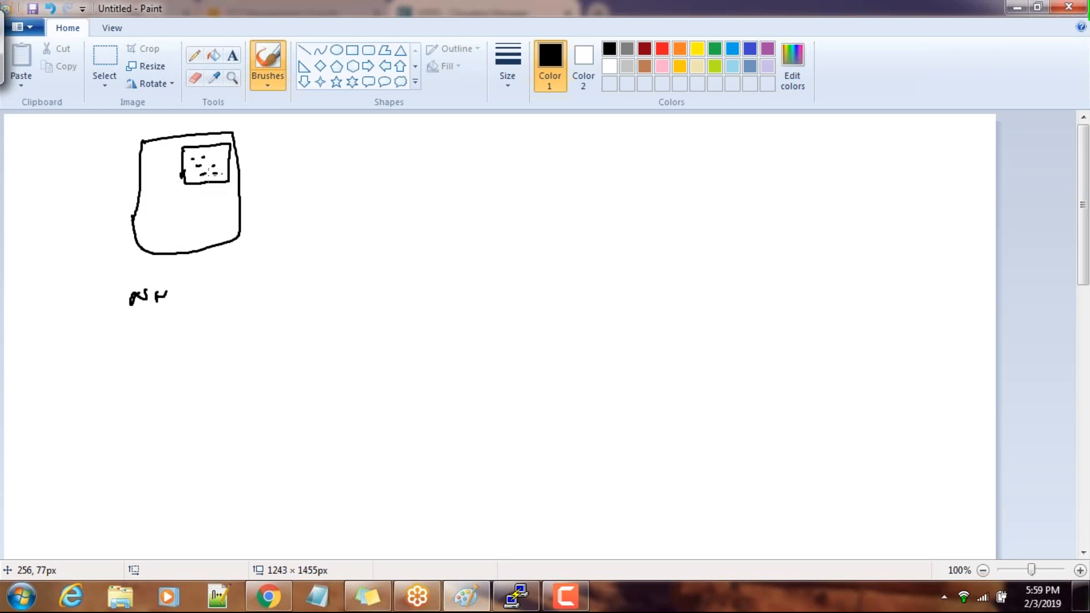
Draw three small boxes in a row beside the NN label and write DN beneath them
left_click(191, 300)
left_click_drag(192, 306, 192, 323)
mouse_move(192, 305)
left_mouse_down()
mouse_move(209, 305)
mouse_move(195, 327)
left_mouse_up()
mouse_move(245, 306)
left_mouse_down()
mouse_move(251, 327)
mouse_move(279, 327)
mouse_move(232, 355)
mouse_move(256, 339)
left_mouse_up()
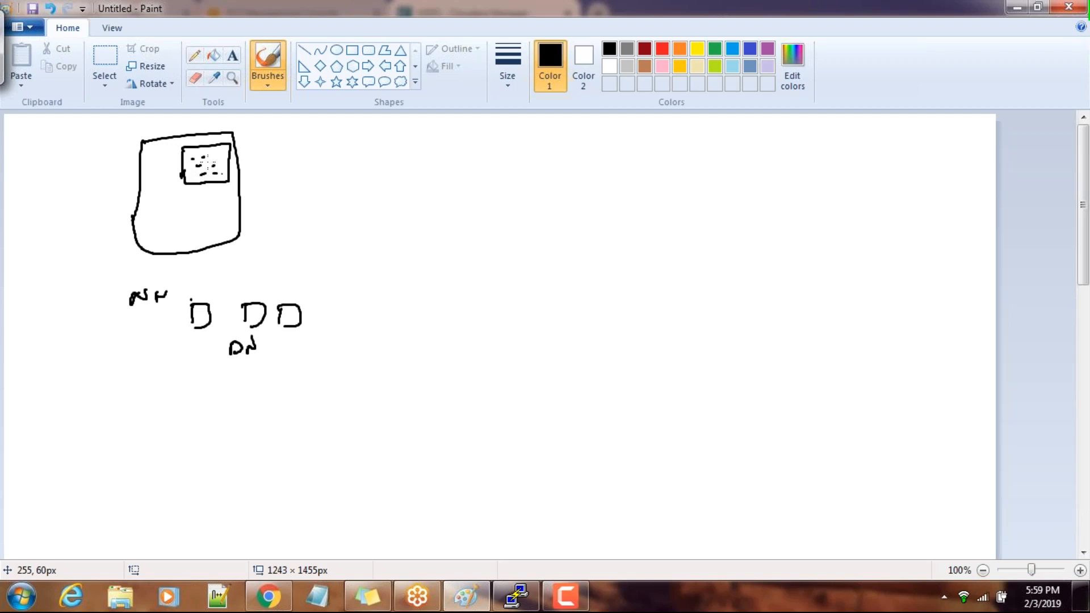
Add more marks inside the inner box, label it RAM and lead a line from it to the handwritten word fsimage
mouse_move(197, 176)
left_mouse_down()
mouse_move(193, 156)
mouse_move(194, 174)
left_mouse_up()
left_click(194, 162)
left_click(215, 161)
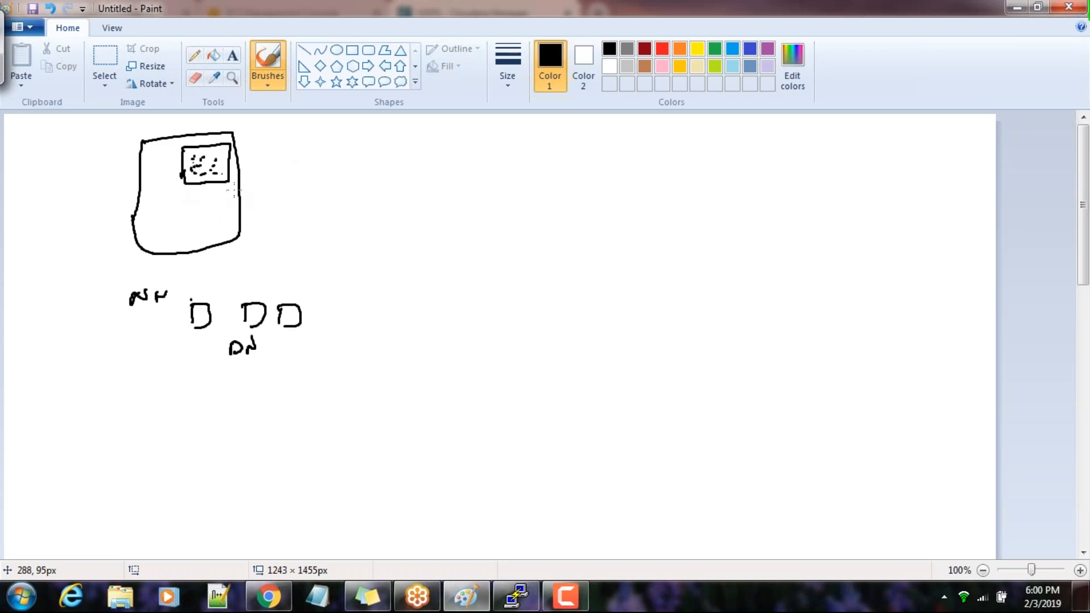
mouse_move(182, 153)
left_mouse_down()
mouse_move(196, 175)
mouse_move(181, 158)
mouse_move(233, 161)
mouse_move(202, 178)
mouse_move(218, 189)
left_mouse_up()
left_click(197, 166)
left_click(193, 166)
left_click(194, 154)
mouse_move(196, 136)
left_mouse_down()
mouse_move(336, 151)
mouse_move(339, 197)
mouse_move(352, 186)
mouse_move(359, 196)
mouse_move(395, 194)
left_mouse_up()
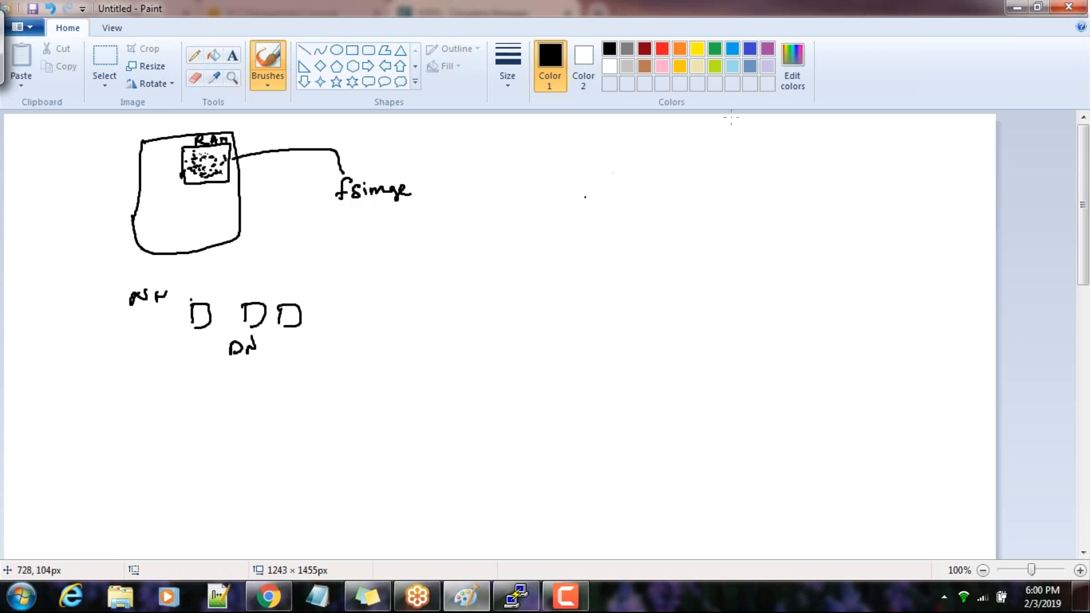
Write the checkpoint limits 1h and 1M in the canvas's upper-right area and underline them
mouse_move(725, 120)
left_mouse_down()
mouse_move(724, 139)
mouse_move(851, 135)
left_mouse_up()
left_click(748, 133)
left_click_drag(742, 145, 830, 148)
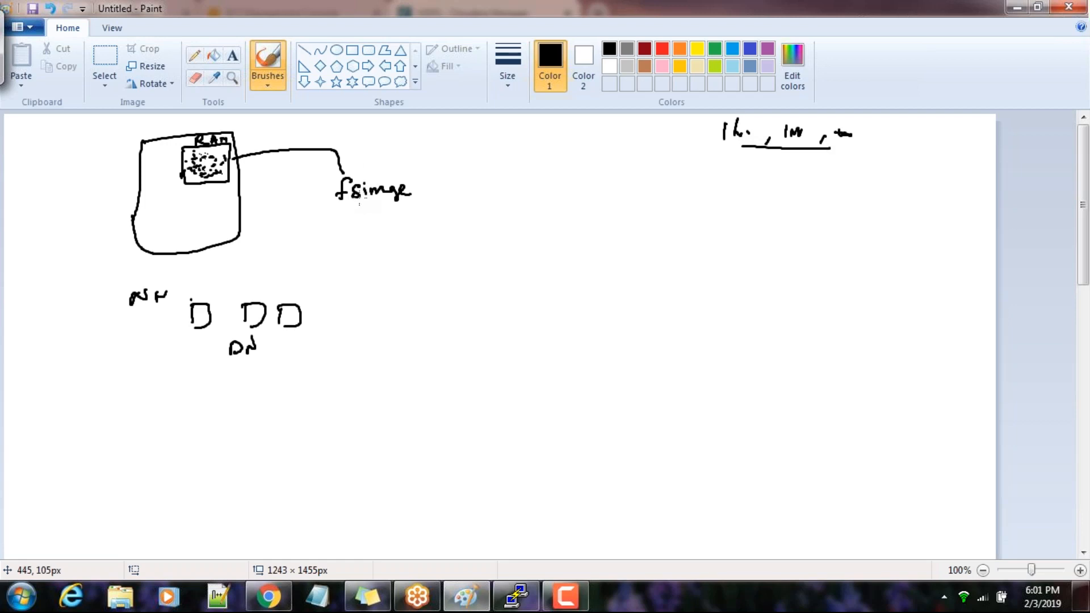
Add marks in the RAM box, sketch a small box beside fsimage, and emphasize the 1h and 1M limits with extra strokes
mouse_move(192, 172)
left_mouse_down()
mouse_move(224, 160)
mouse_move(189, 180)
mouse_move(204, 159)
left_mouse_up()
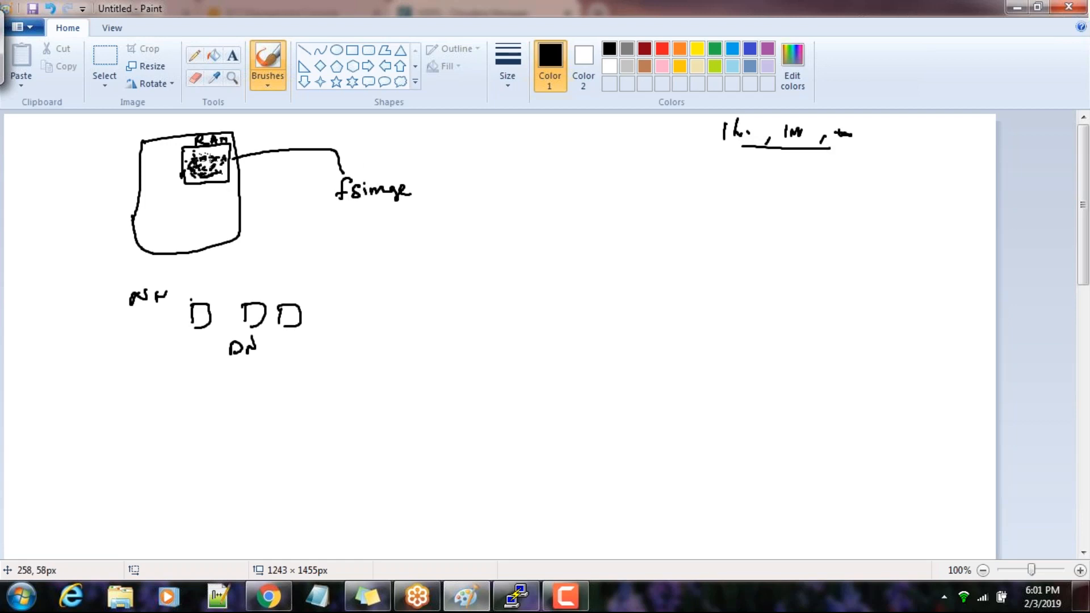
mouse_move(410, 180)
left_mouse_down()
mouse_move(408, 163)
mouse_move(438, 193)
mouse_move(411, 183)
mouse_move(420, 184)
left_mouse_up()
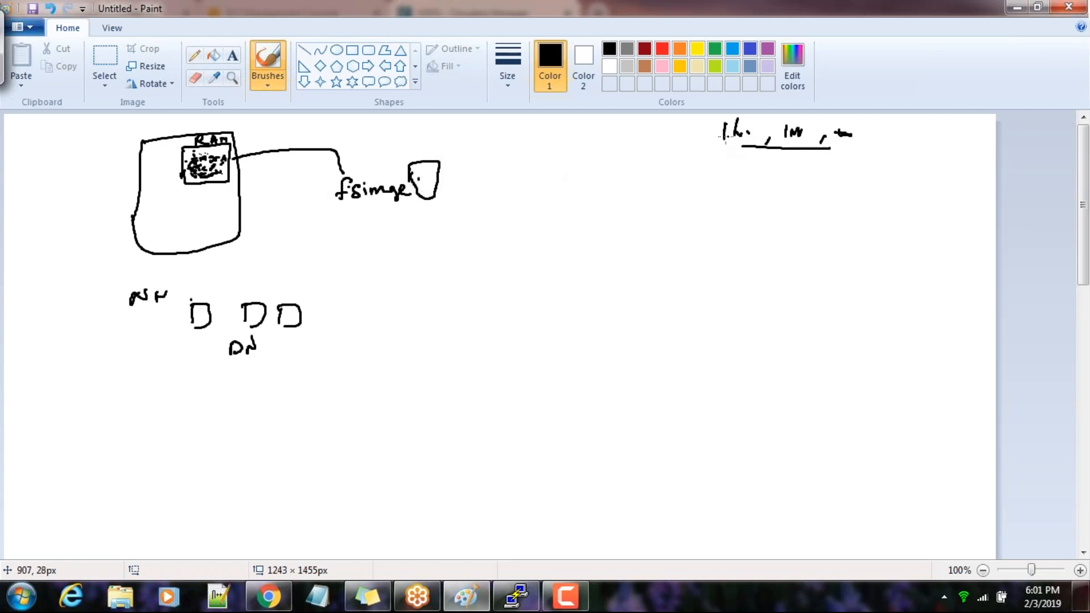
left_click_drag(717, 147, 793, 136)
Write 10AM to the right of the fsimage sketch and draw a small box labelled fs1 across from it
left_click_drag(515, 149, 513, 164)
mouse_move(528, 150)
left_mouse_down()
mouse_move(521, 157)
mouse_move(528, 151)
left_mouse_up()
mouse_move(534, 163)
left_mouse_down()
mouse_move(537, 146)
mouse_move(543, 161)
left_mouse_up()
mouse_move(533, 155)
left_mouse_down()
mouse_move(547, 148)
mouse_move(557, 161)
left_mouse_up()
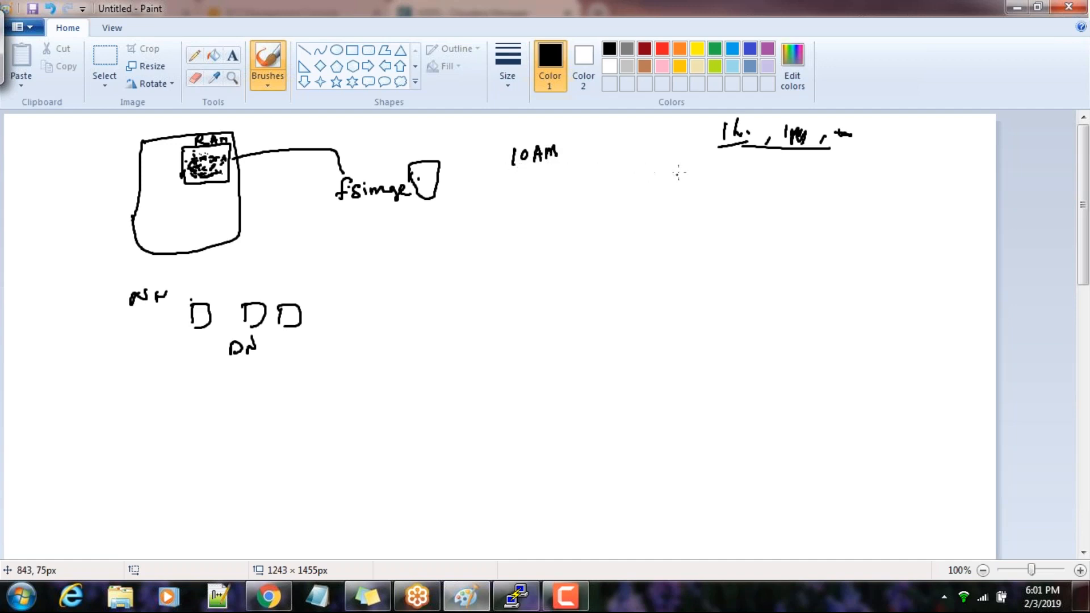
mouse_move(650, 145)
left_mouse_down()
mouse_move(676, 141)
mouse_move(655, 174)
mouse_move(648, 159)
mouse_move(681, 164)
left_mouse_up()
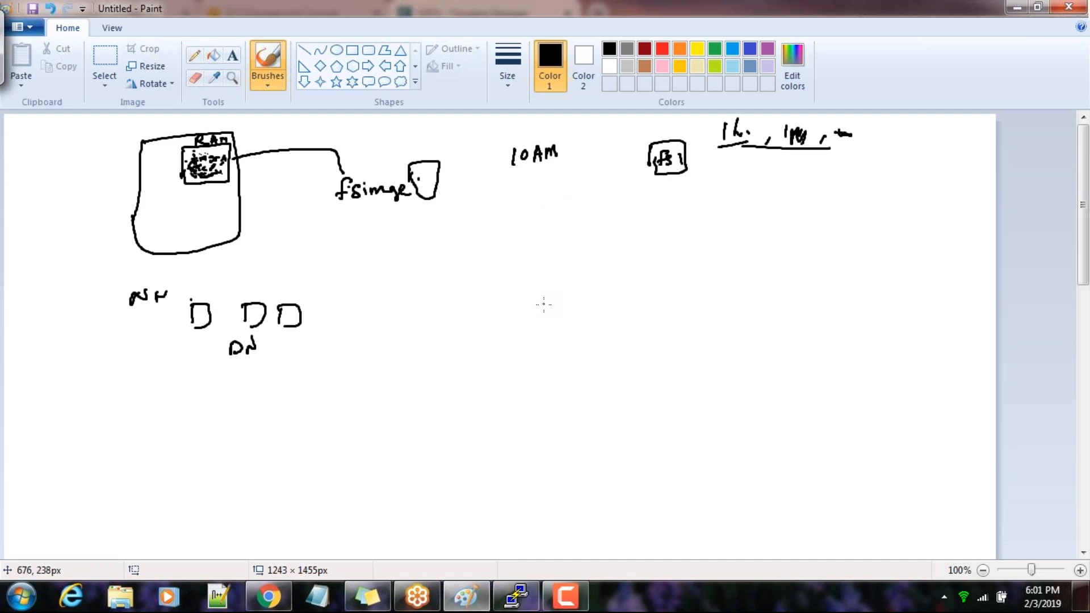
Write 11AM below 10AM and connect the two times with a vertical double-headed arrow
left_click_drag(535, 277, 543, 294)
mouse_move(547, 293)
left_mouse_down()
mouse_move(552, 278)
mouse_move(564, 287)
left_mouse_up()
mouse_move(549, 183)
left_mouse_down()
mouse_move(549, 265)
mouse_move(554, 256)
left_mouse_up()
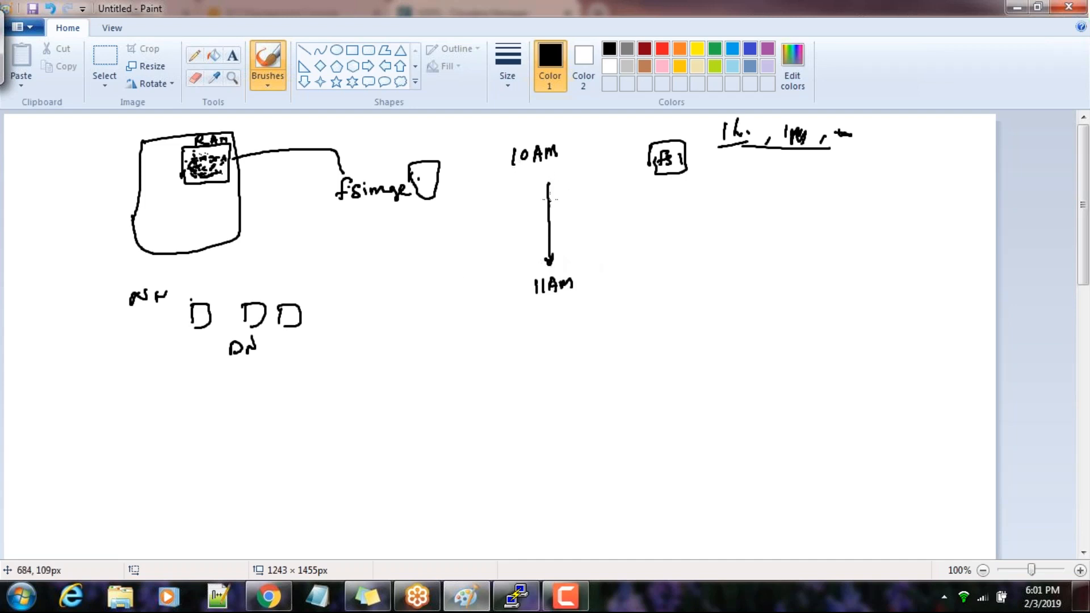
mouse_move(543, 194)
left_mouse_down()
mouse_move(548, 182)
mouse_move(551, 194)
left_mouse_up()
Write a double-underlined f left of the NN box, add an arrow into the RAM box, and reinforce the RAM and fs1 box edges
left_click_drag(58, 160, 56, 170)
mouse_move(167, 160)
left_mouse_down()
mouse_move(183, 160)
mouse_move(176, 167)
left_mouse_up()
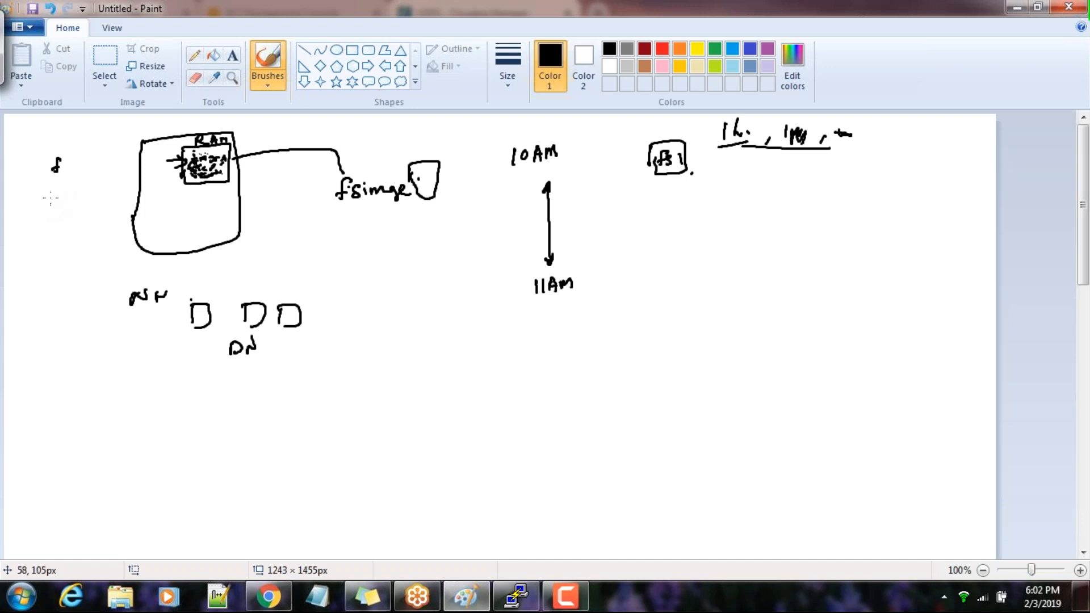
mouse_move(44, 174)
left_mouse_down()
mouse_move(69, 167)
mouse_move(66, 176)
left_mouse_up()
left_click_drag(226, 149, 227, 181)
mouse_move(647, 149)
left_mouse_down()
mouse_move(645, 174)
mouse_move(681, 176)
left_mouse_up()
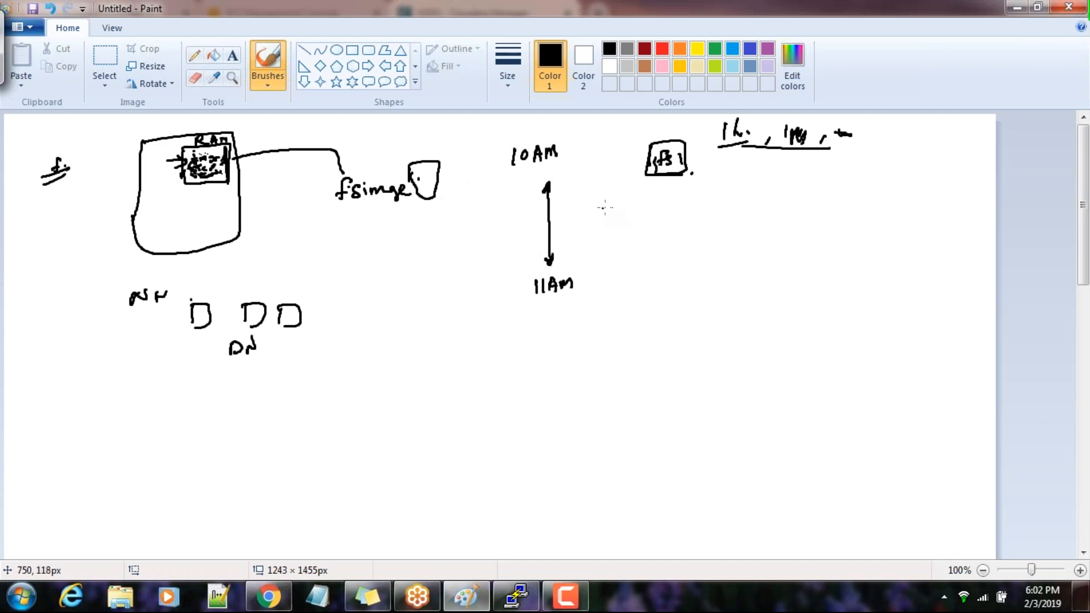
Draw a vertical double-headed arrow below the fs1 box and label it edits
left_click_drag(662, 203, 674, 244)
left_click(668, 202)
mouse_move(670, 202)
left_mouse_down()
mouse_move(667, 243)
mouse_move(742, 211)
left_mouse_up()
left_click_drag(752, 210, 738, 221)
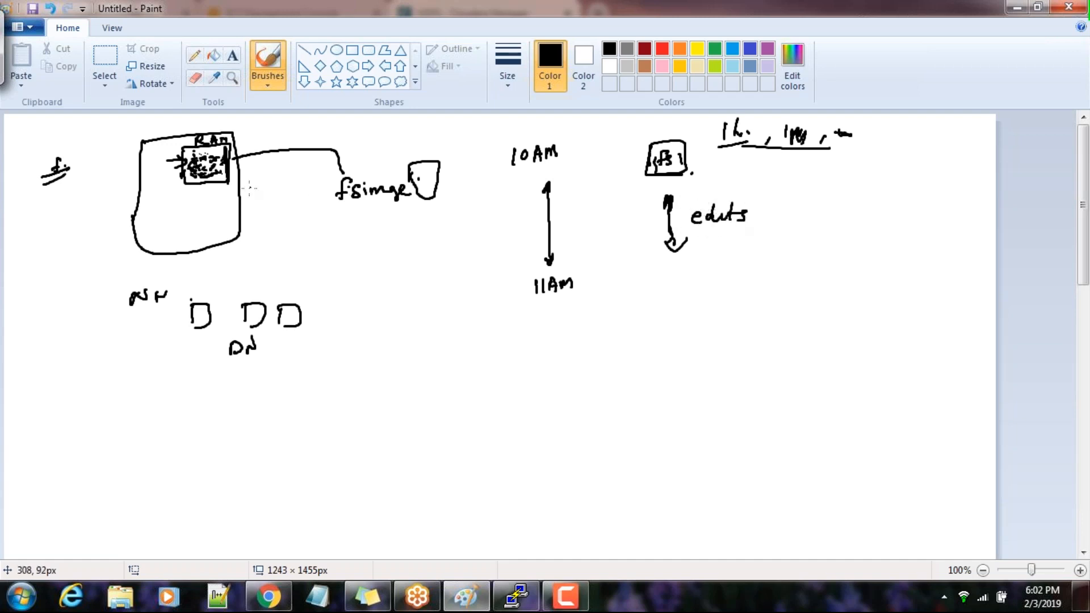
Mark edits with a check, draw a horizontal line beside 11AM, and place an empty box with the word Checkpoint beneath it
left_click_drag(221, 176, 213, 173)
left_click_drag(604, 295, 748, 290)
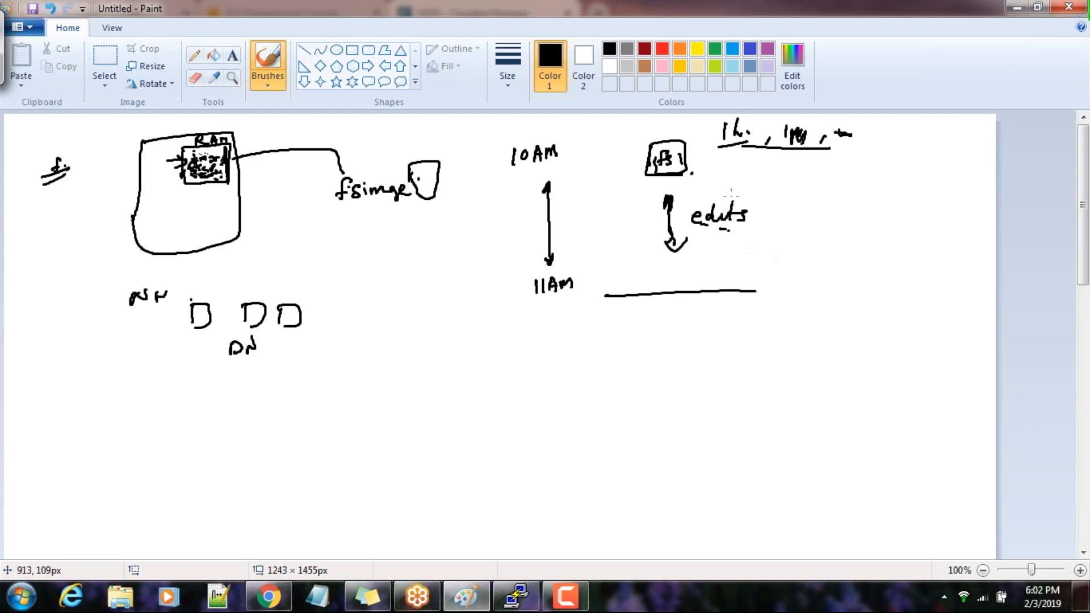
mouse_move(734, 235)
left_mouse_down()
mouse_move(736, 244)
mouse_move(755, 228)
left_mouse_up()
mouse_move(674, 314)
left_mouse_down()
mouse_move(674, 350)
mouse_move(705, 310)
mouse_move(657, 351)
left_mouse_up()
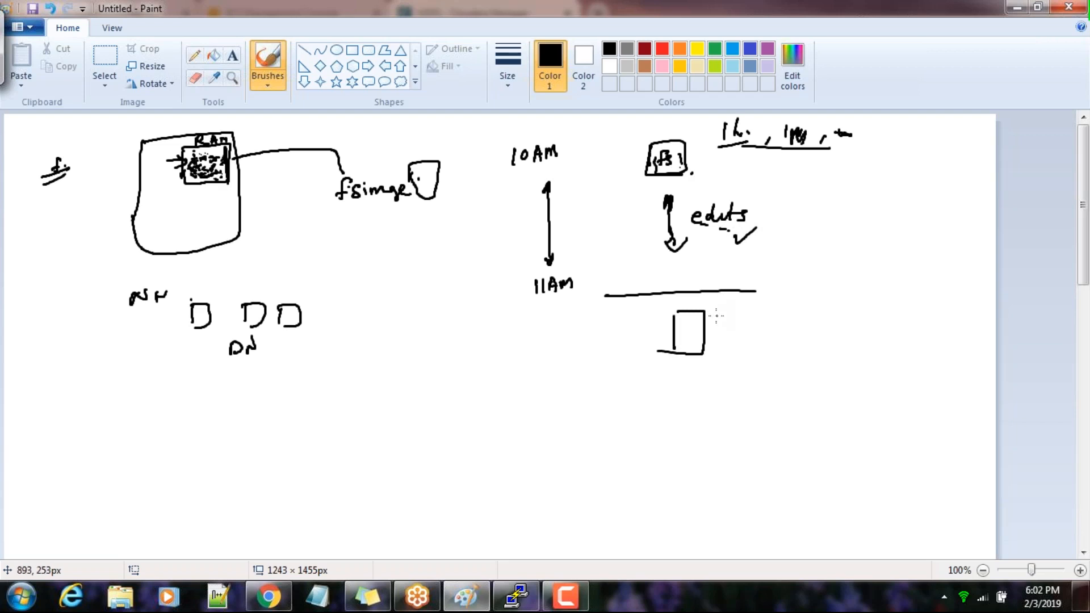
mouse_move(770, 312)
left_mouse_down()
mouse_move(764, 328)
mouse_move(812, 318)
mouse_move(824, 329)
mouse_move(876, 311)
left_mouse_up()
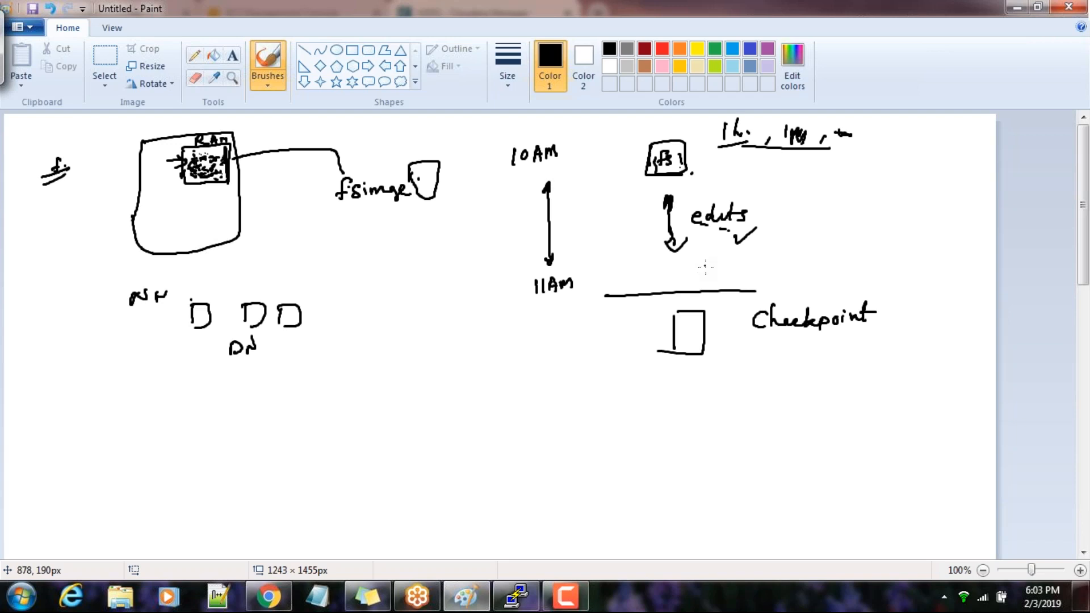
Write the time 10:57AM just above the horizontal line beside 11AM
mouse_move(706, 265)
left_mouse_down()
mouse_move(706, 280)
mouse_move(716, 267)
mouse_move(735, 278)
mouse_move(748, 267)
mouse_move(746, 278)
left_mouse_up()
mouse_move(757, 265)
left_mouse_down()
mouse_move(755, 275)
mouse_move(764, 270)
left_mouse_up()
mouse_move(767, 276)
left_mouse_down()
mouse_move(770, 267)
mouse_move(779, 275)
left_mouse_up()
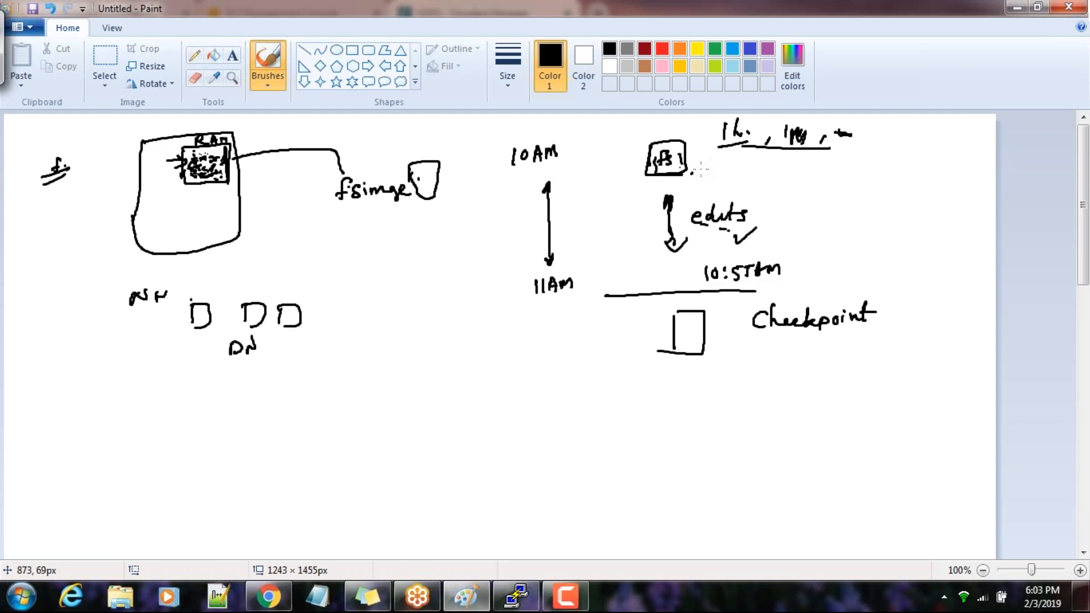
Tick fs1, circle edits with a plus sign between them, and draw a dash and a small box after 10:57AM
left_click_drag(690, 167, 717, 161)
mouse_move(754, 207)
left_mouse_down()
mouse_move(755, 230)
mouse_move(695, 205)
mouse_move(770, 213)
mouse_move(756, 216)
left_mouse_up()
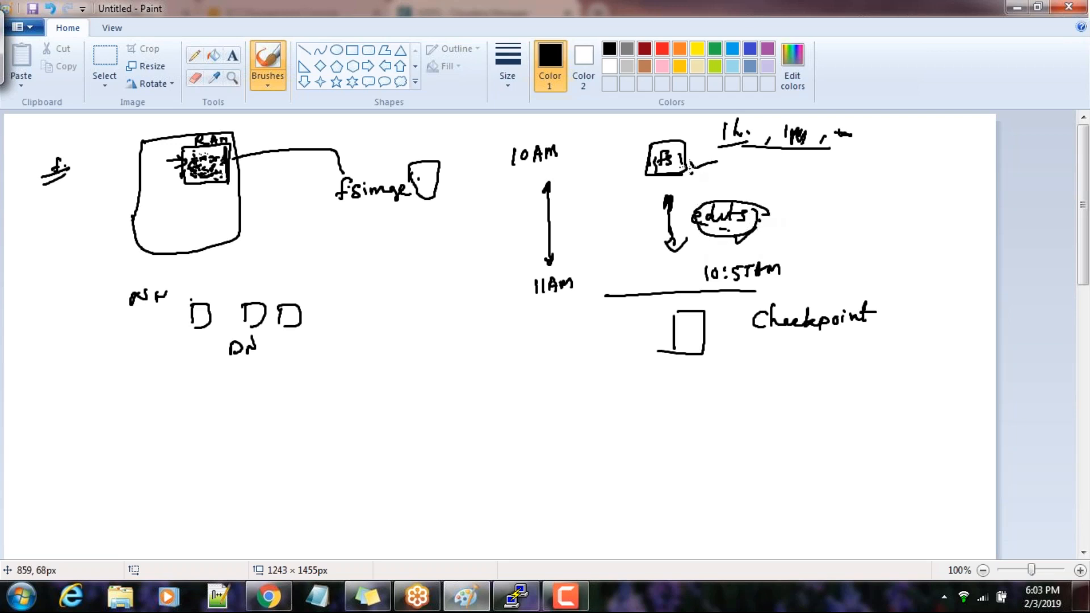
left_click_drag(711, 172, 711, 193)
left_click_drag(703, 183, 718, 180)
mouse_move(792, 276)
left_mouse_down()
mouse_move(841, 264)
mouse_move(841, 277)
left_mouse_up()
left_click_drag(841, 253, 841, 279)
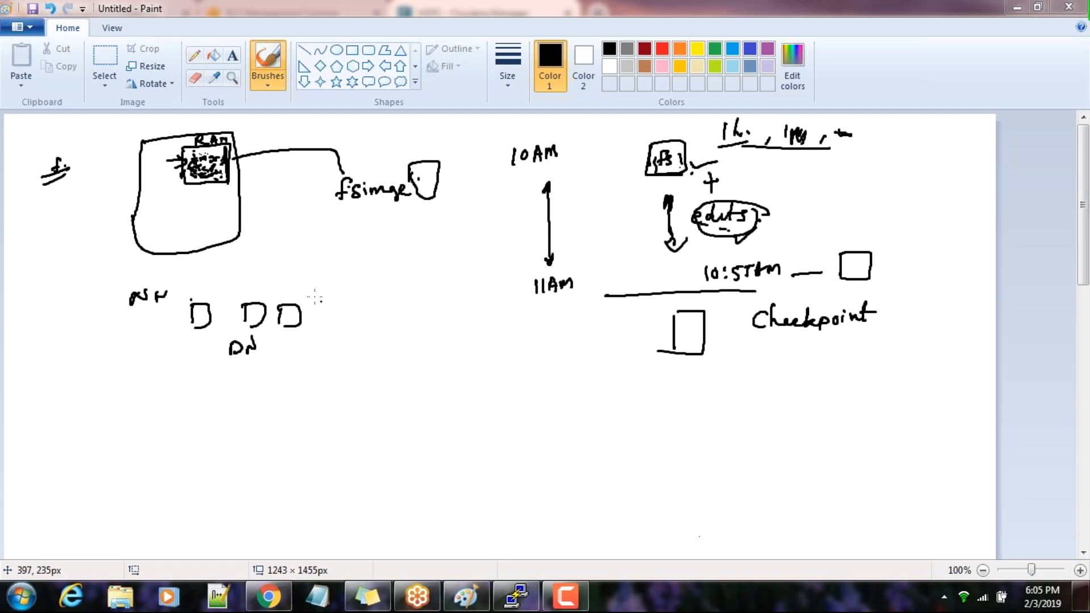
Start another blank picture, discarding the NameNode and checkpoint timeline sketch without saving
left_click(28, 32)
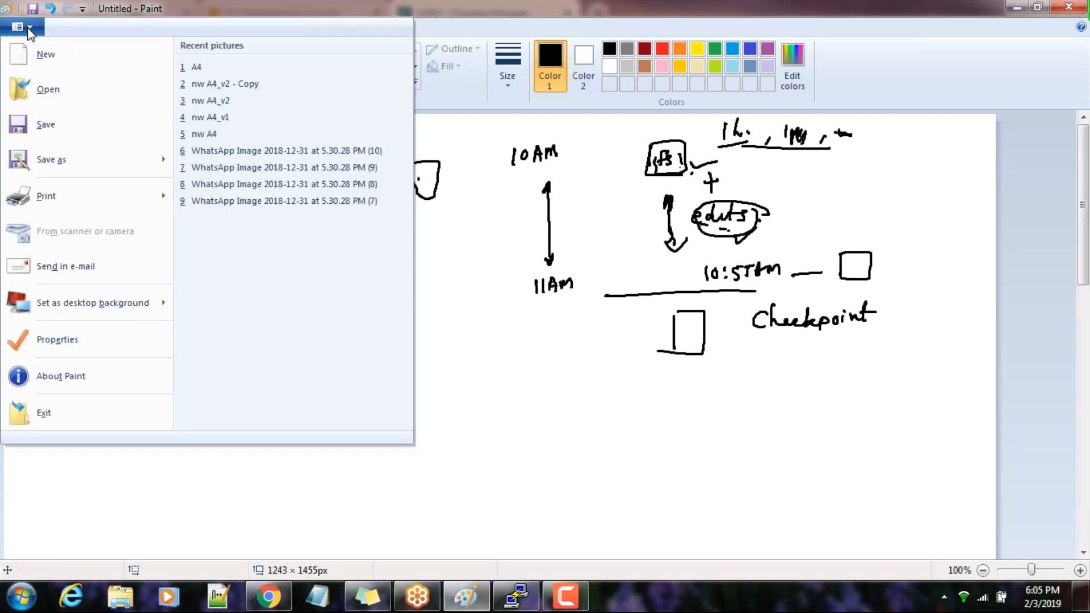
left_click(48, 57)
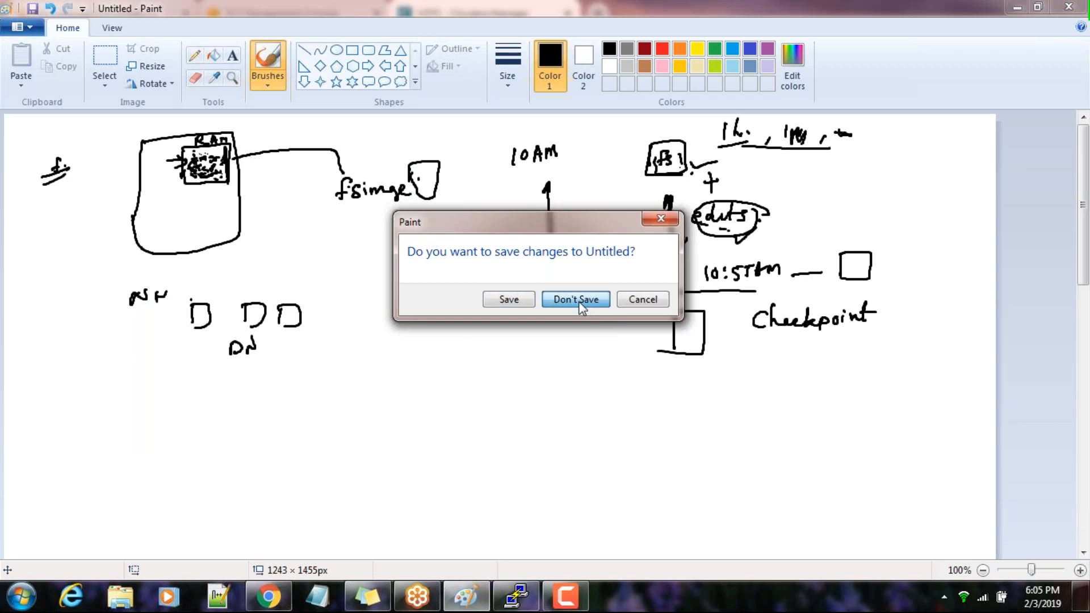
left_click(580, 302)
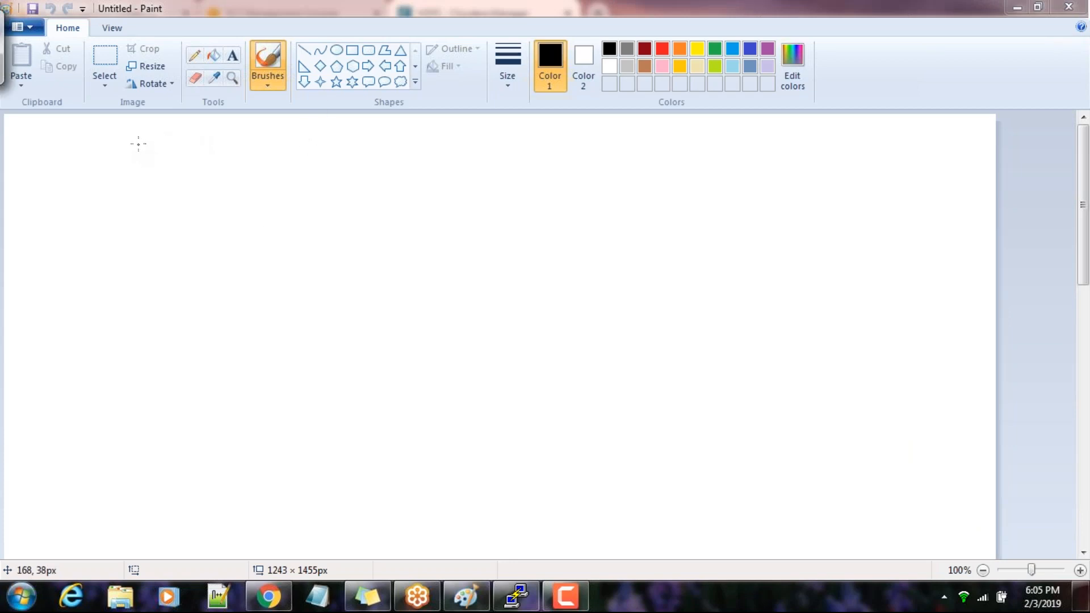
Sketch two separate large boxes, write Checkpoint to their right, and add a short slanted line at the first box's upper corner
mouse_move(132, 140)
left_mouse_down()
mouse_move(135, 225)
mouse_move(170, 141)
mouse_move(210, 143)
mouse_move(188, 239)
mouse_move(131, 222)
left_mouse_up()
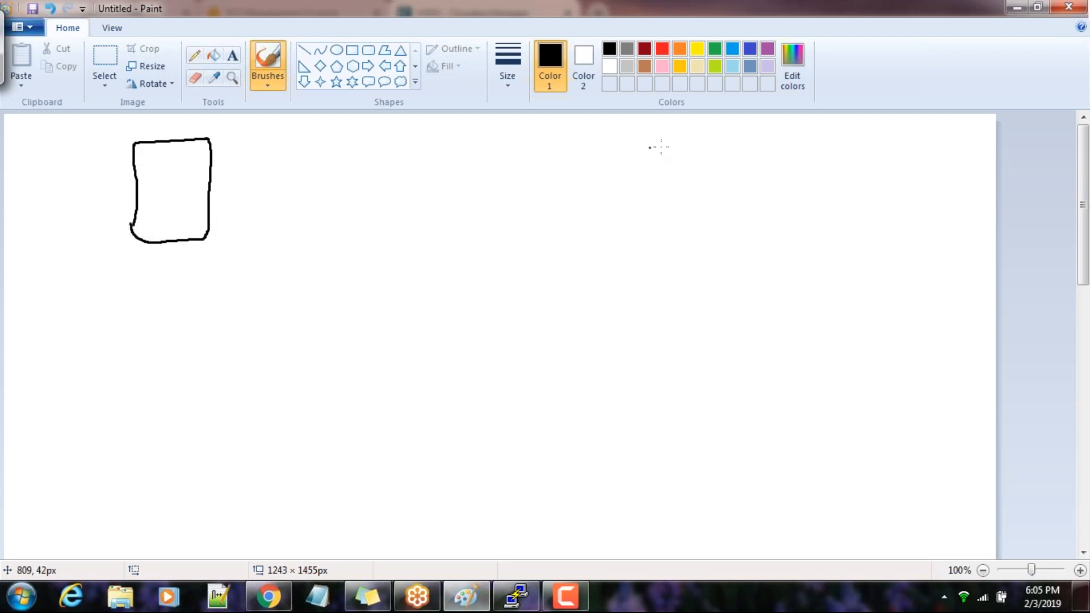
mouse_move(491, 138)
left_mouse_down()
mouse_move(472, 251)
mouse_move(497, 138)
mouse_move(583, 165)
mouse_move(539, 254)
mouse_move(479, 248)
left_mouse_up()
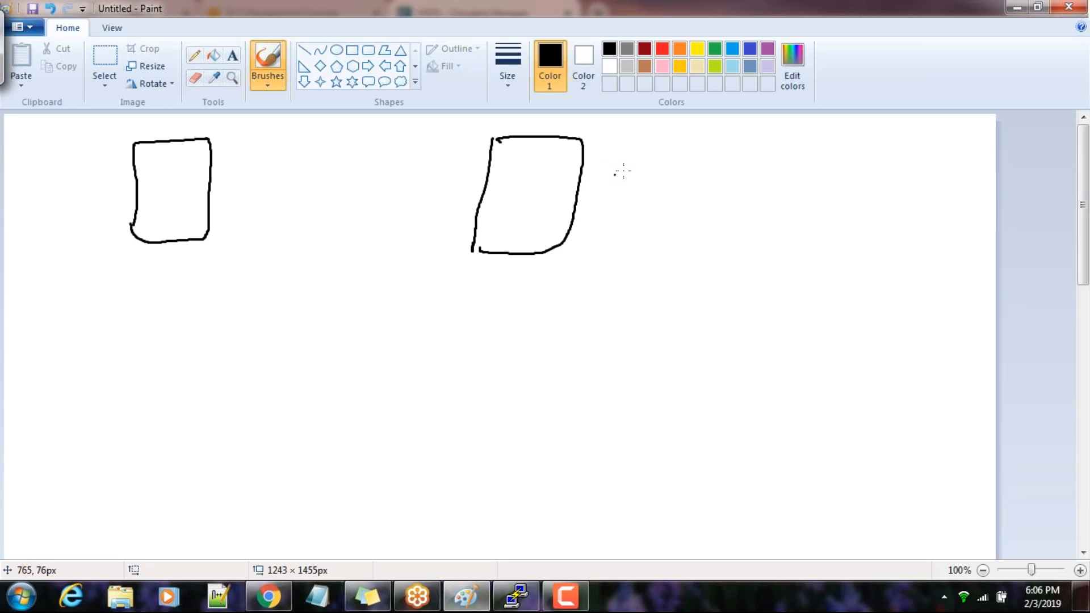
mouse_move(765, 134)
left_mouse_down()
mouse_move(818, 145)
mouse_move(864, 131)
left_mouse_up()
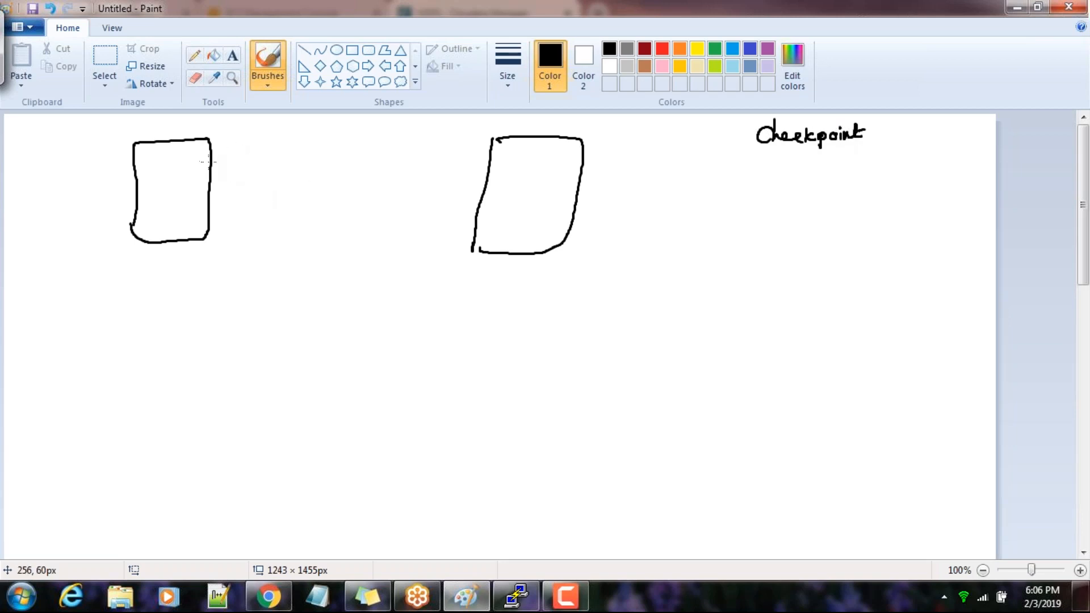
left_click_drag(199, 157, 231, 140)
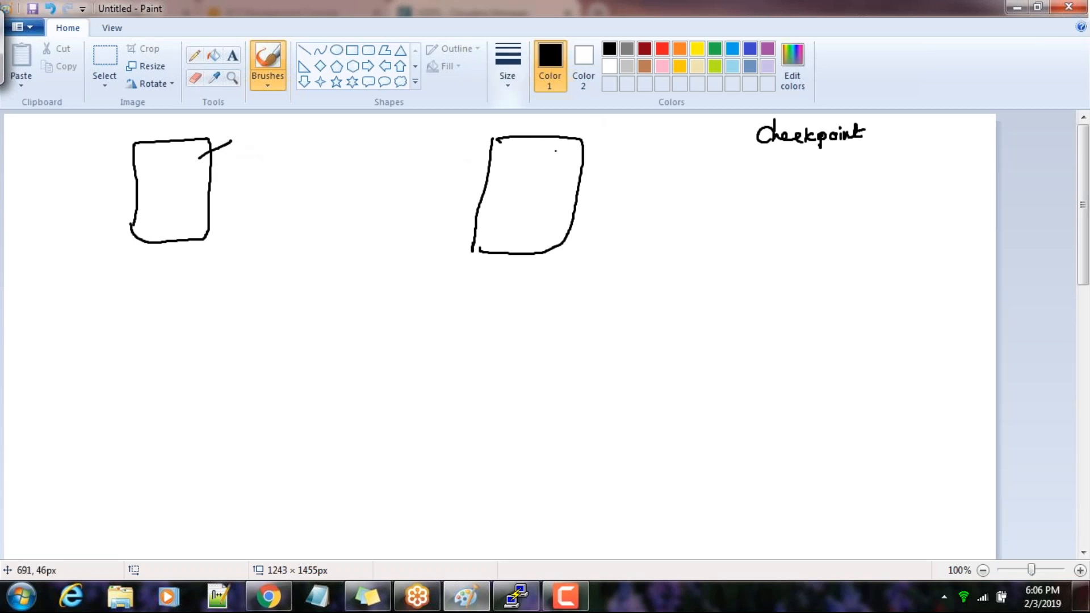
Switch to the terminal and highlight the listed edits and fsimage files in /dfs/nn/current for review
left_click(523, 603)
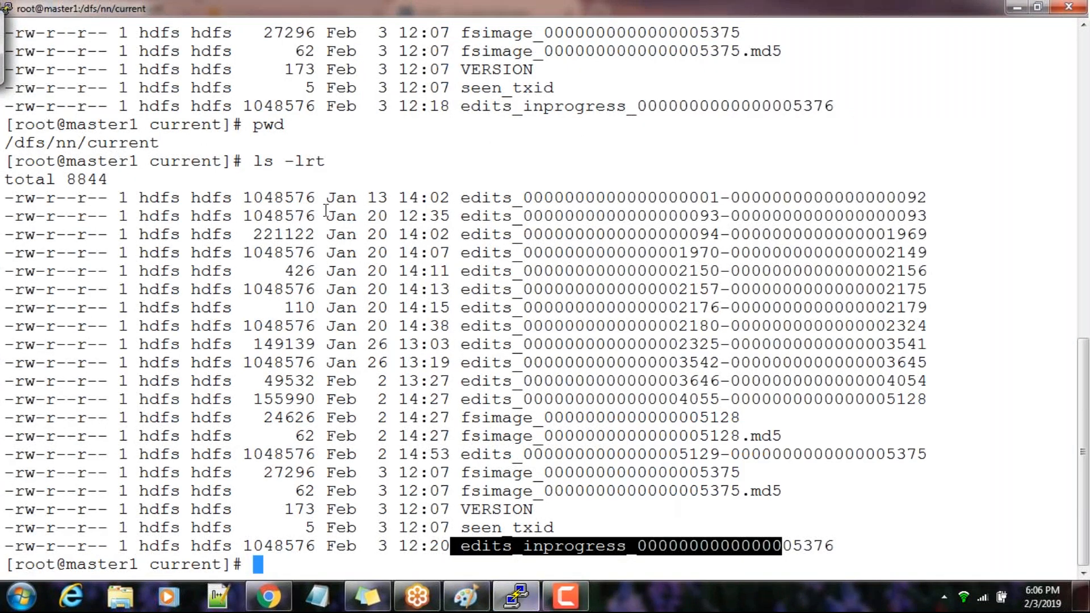
left_click_drag(316, 199, 830, 544)
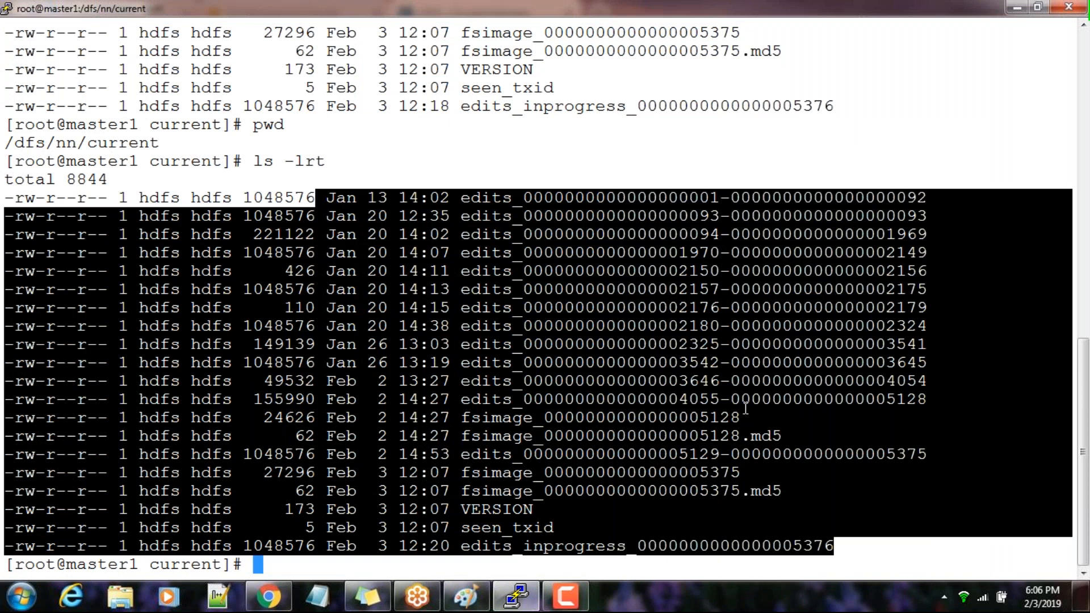
left_click(673, 404)
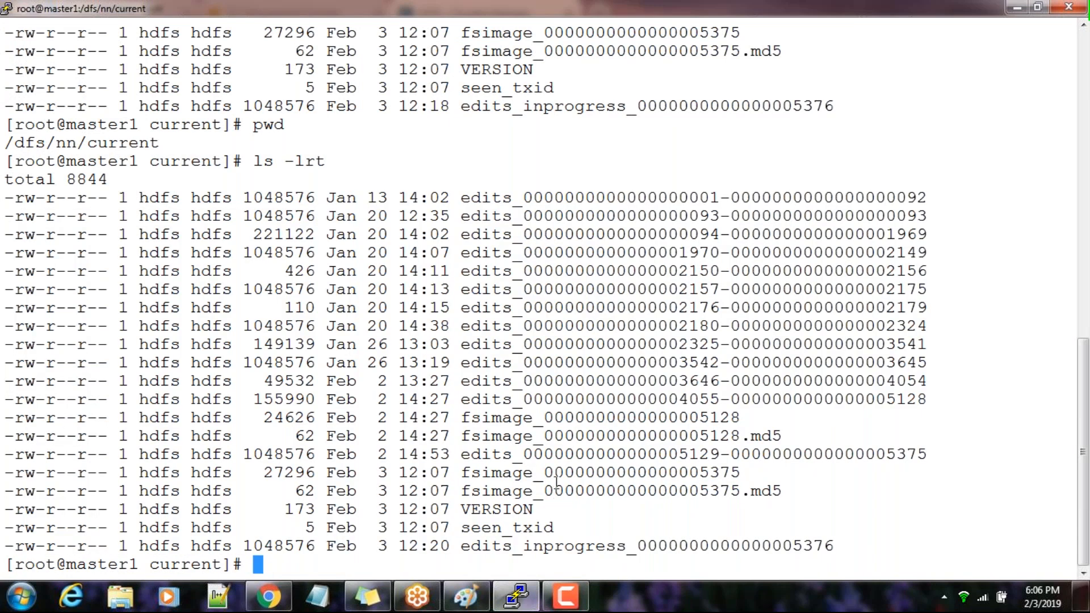
Back in Paint, underline Checkpoint and label the first large box NN and the second one Second NN
left_click(480, 602)
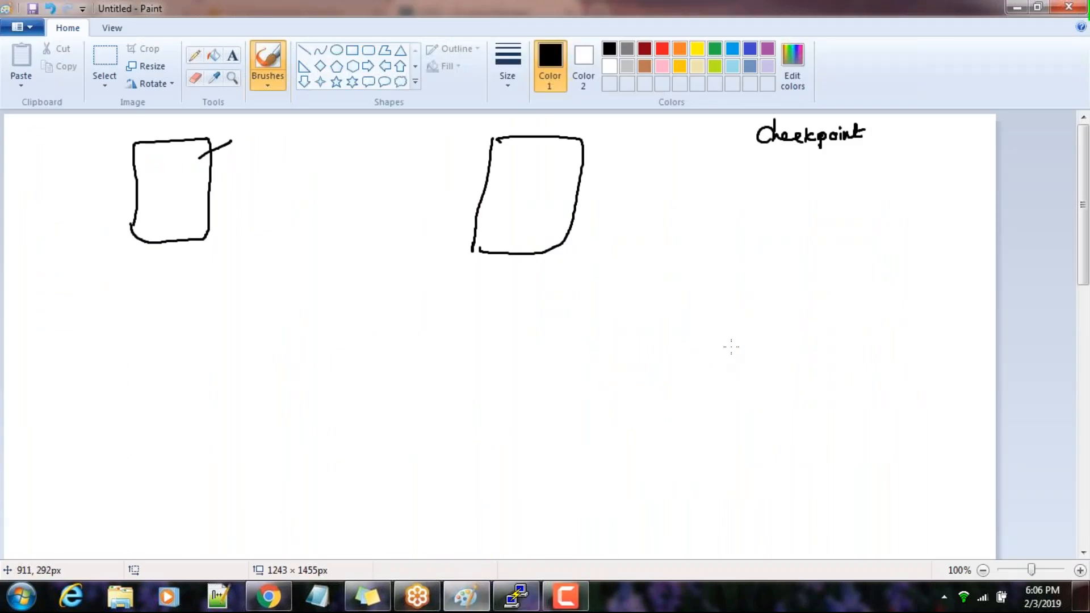
left_click_drag(759, 157, 855, 146)
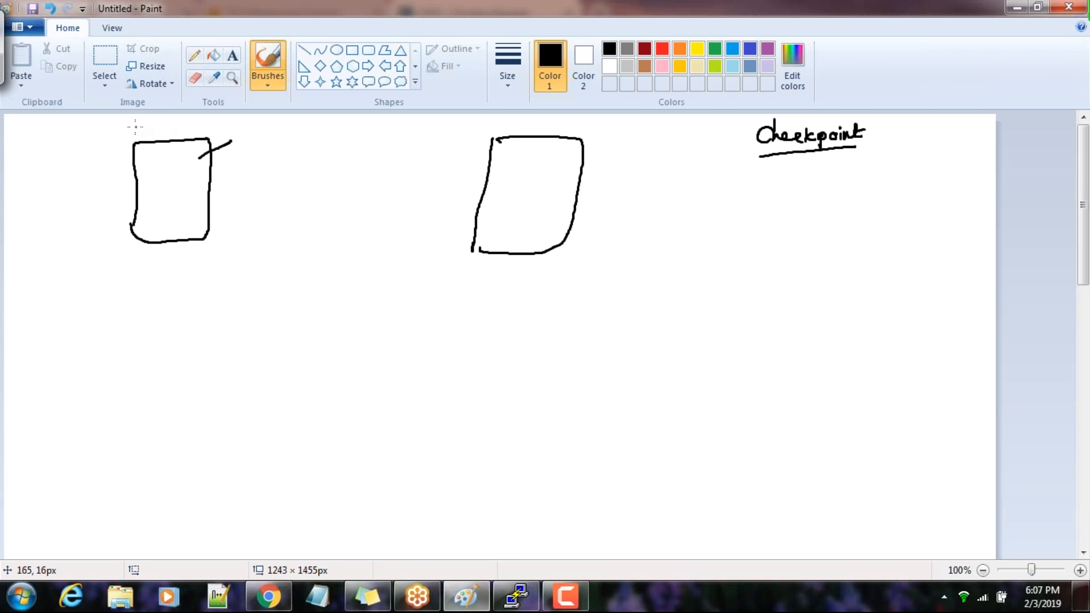
left_click(153, 125)
left_click_drag(153, 124, 185, 116)
mouse_move(623, 213)
left_mouse_down()
mouse_move(688, 218)
mouse_move(729, 203)
left_mouse_up()
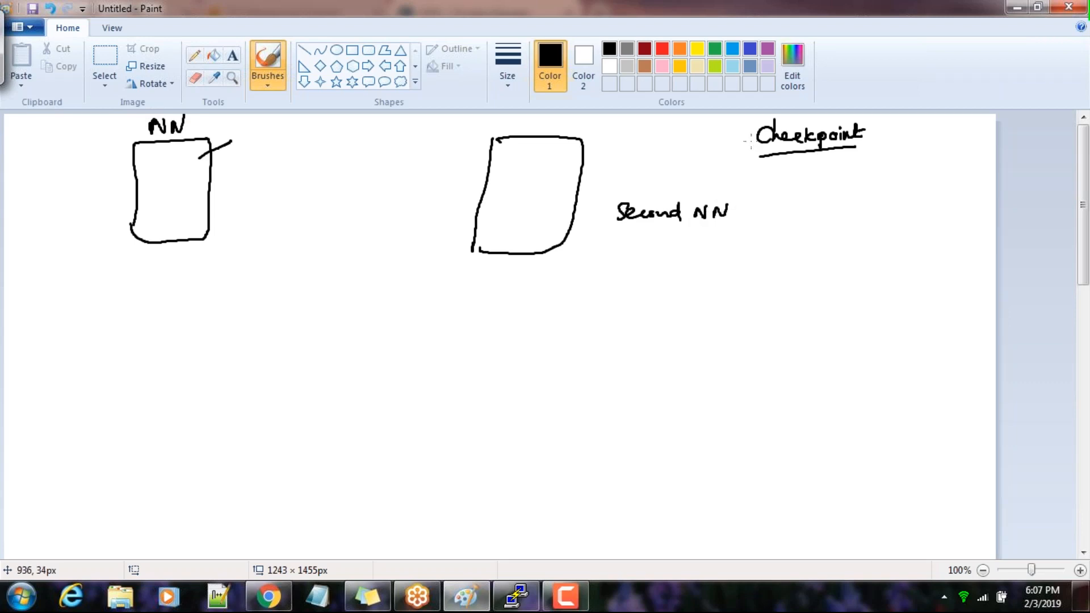
Switch to Cloudera Manager and examine the HDFS role instances, including the hosts of NameNode and SecondaryNameNode
key("alt+Tab")
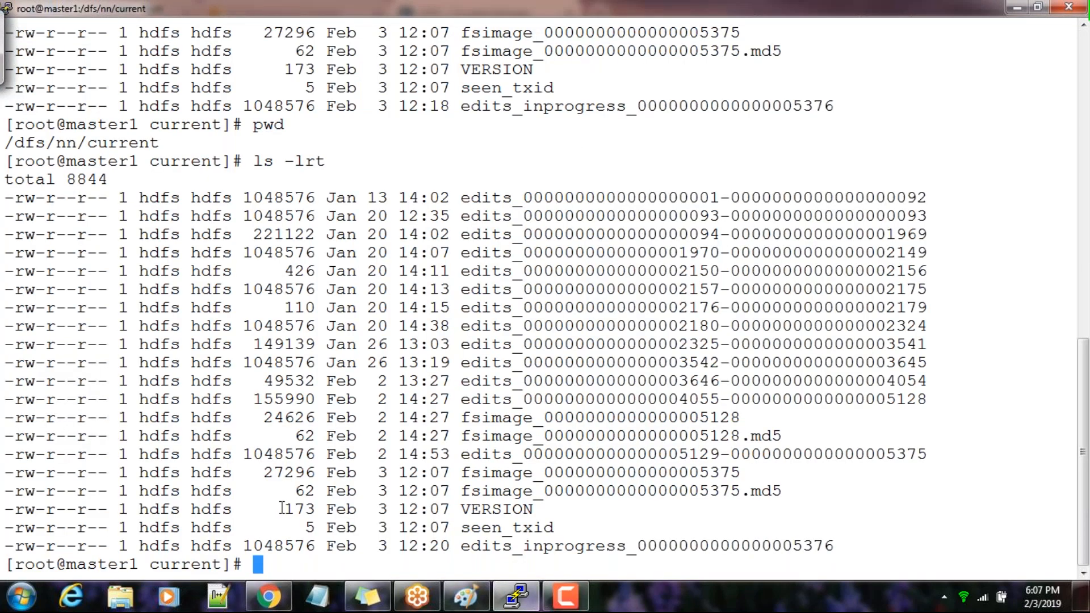
left_click(269, 596)
scroll(511, 333, "up", 10)
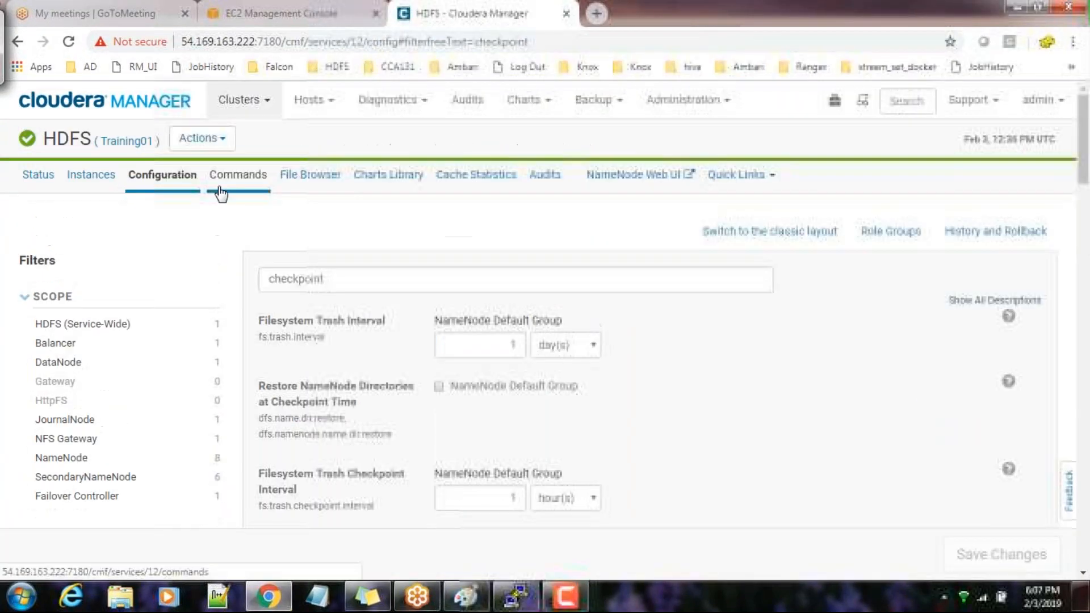
left_click(91, 171)
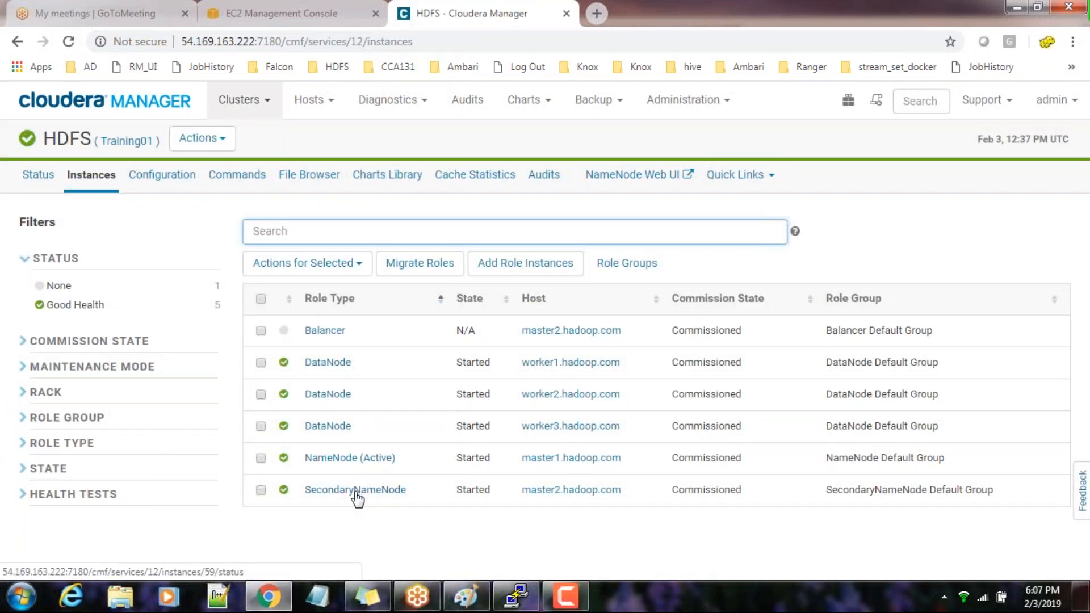
key("alt+Tab")
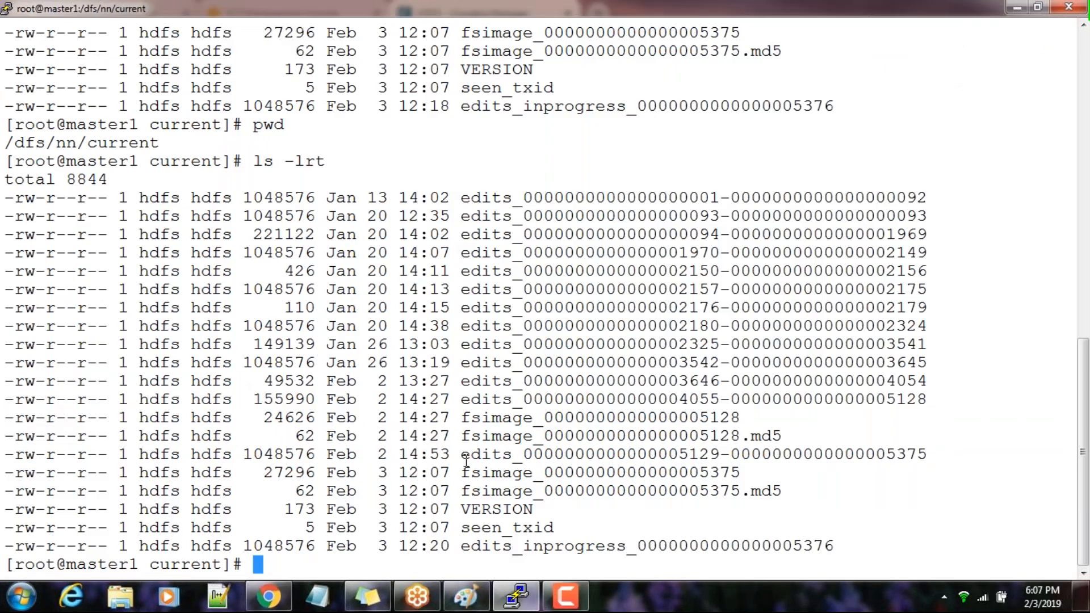
Back in Paint, tick the NN in Second NN and write 10AM with a boxed FS10 beneath the first large box
left_click(468, 596)
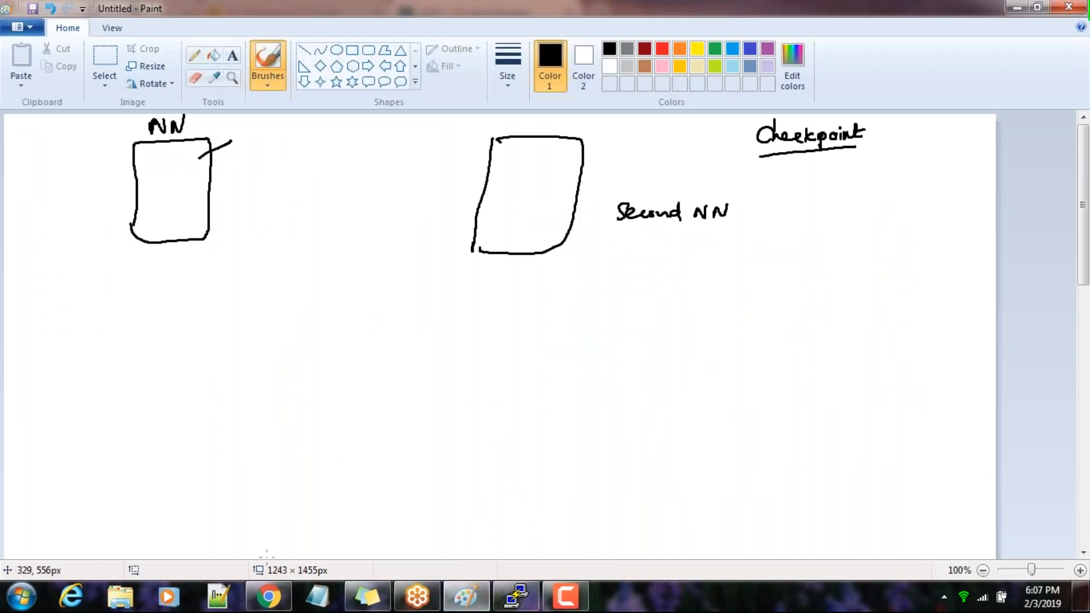
mouse_move(699, 187)
left_mouse_down()
mouse_move(707, 198)
mouse_move(719, 185)
left_mouse_up()
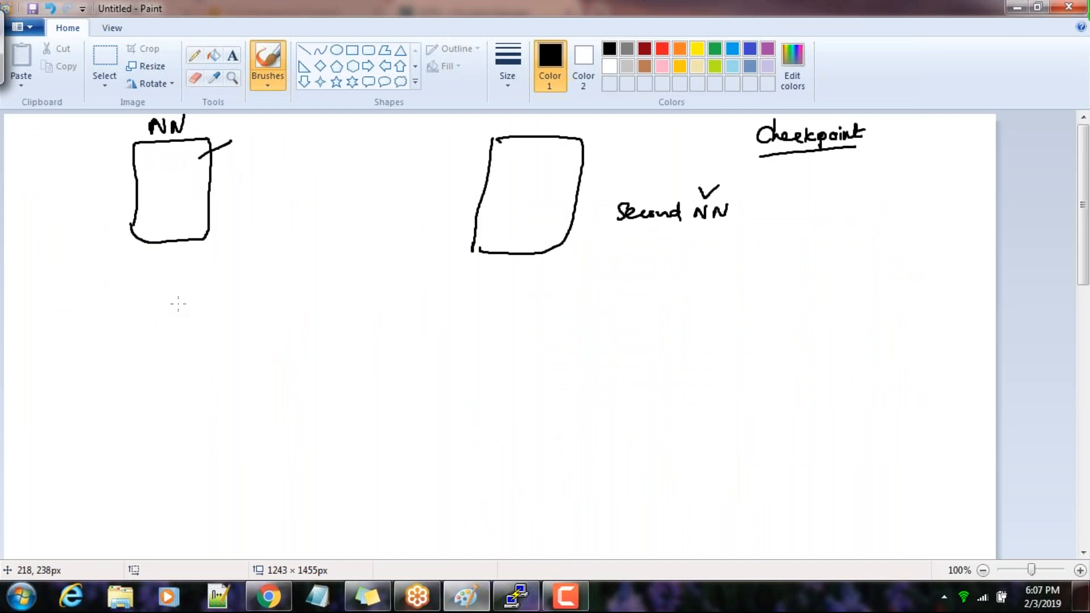
mouse_move(112, 298)
left_mouse_down()
mouse_move(122, 310)
mouse_move(206, 318)
mouse_move(217, 301)
left_mouse_up()
mouse_move(205, 310)
left_mouse_down()
mouse_move(239, 316)
mouse_move(247, 306)
mouse_move(197, 326)
mouse_move(265, 318)
mouse_move(203, 324)
left_mouse_up()
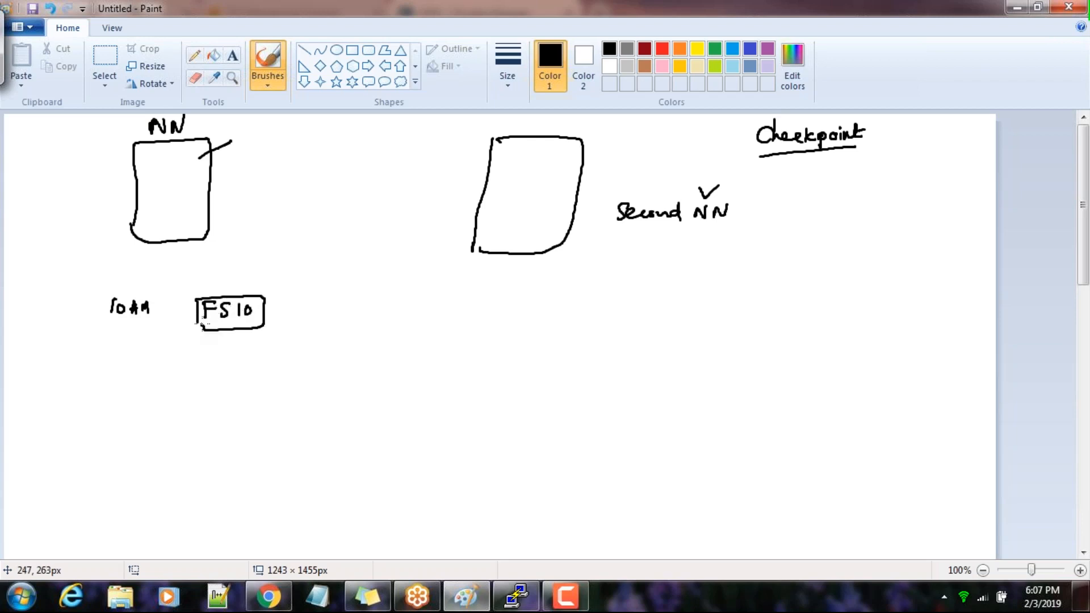
Tick FS10, add a boxed, underlined edits10 beside a dashed two-way arrow beneath it, and draw a long line with 11AM below
left_click_drag(97, 444, 115, 443)
mouse_move(184, 363)
left_mouse_down()
mouse_move(193, 432)
mouse_move(183, 364)
mouse_move(231, 393)
mouse_move(279, 391)
left_mouse_up()
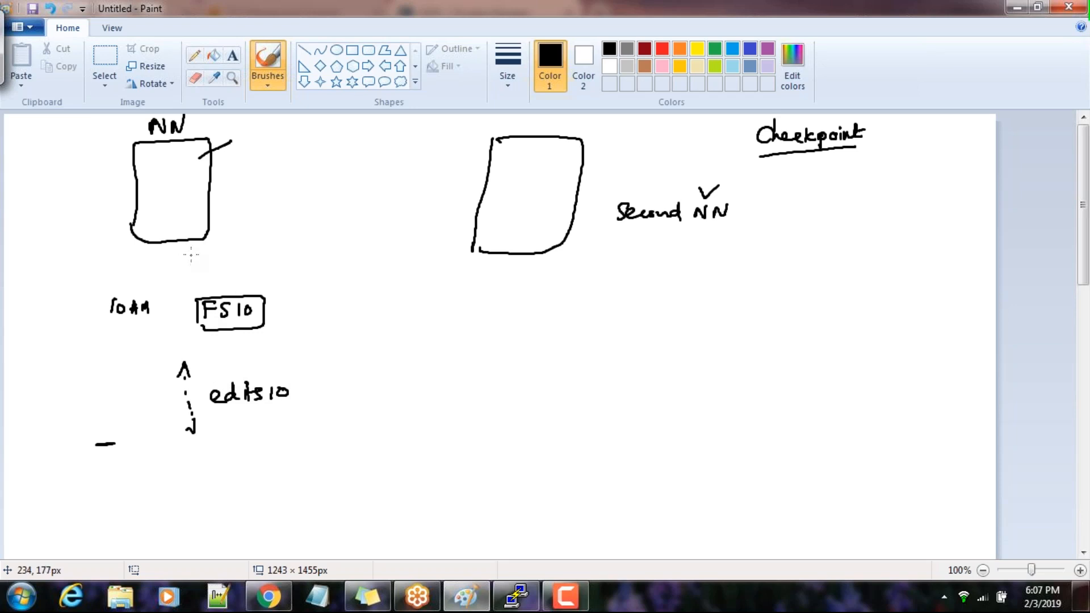
left_click_drag(241, 284, 255, 280)
mouse_move(260, 419)
left_mouse_down()
mouse_move(247, 416)
mouse_move(271, 401)
left_mouse_up()
left_click_drag(204, 384, 206, 414)
mouse_move(197, 380)
left_mouse_down()
mouse_move(295, 398)
mouse_move(205, 413)
left_mouse_up()
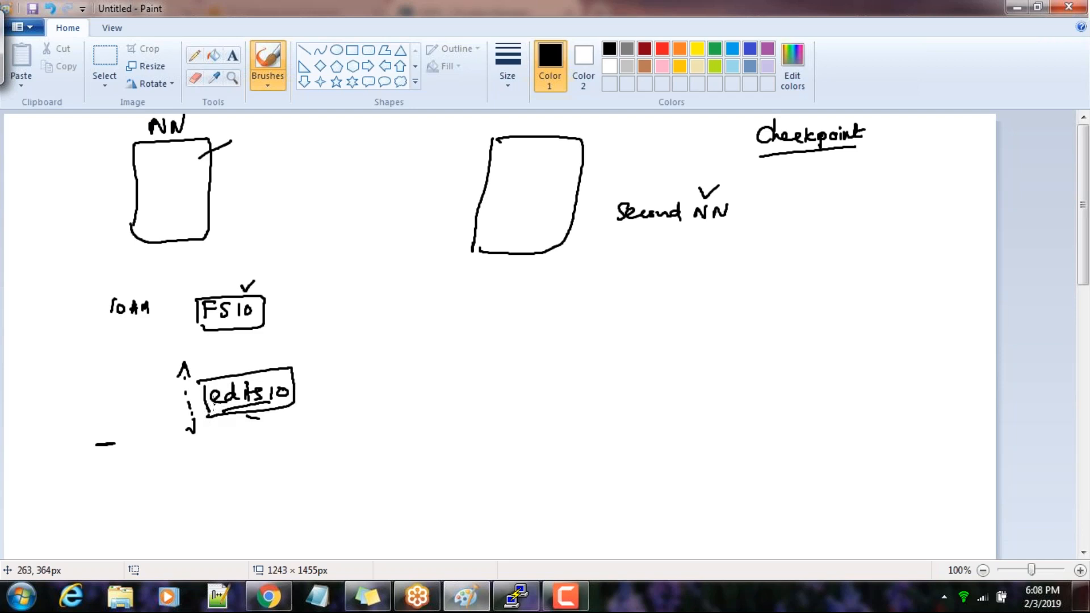
mouse_move(96, 470)
left_mouse_down()
mouse_move(95, 486)
mouse_move(113, 471)
mouse_move(130, 485)
left_mouse_up()
left_click_drag(94, 461, 300, 437)
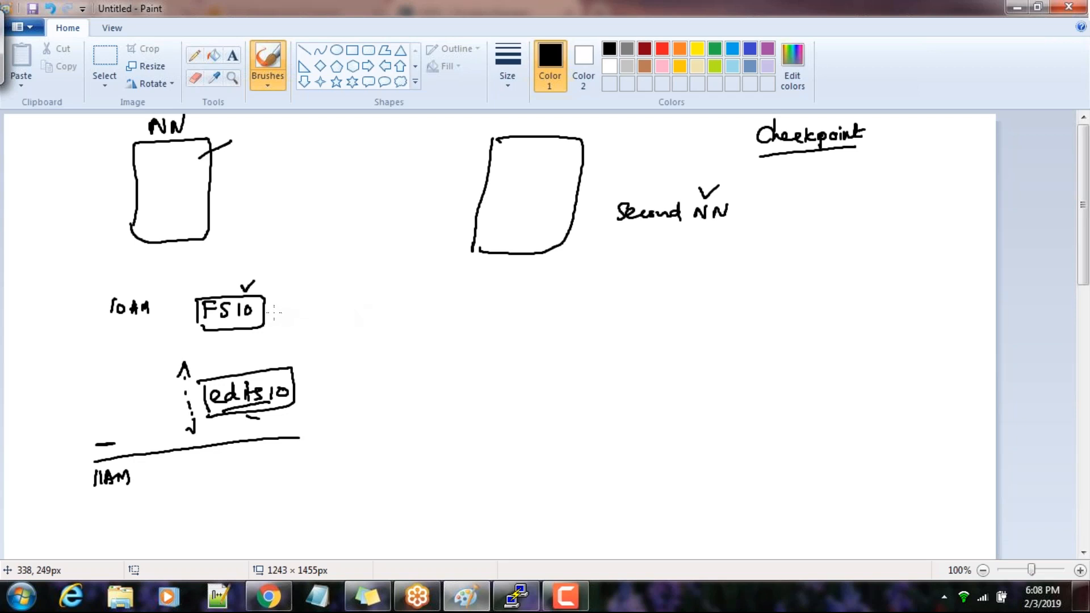
Draw a curved arrow from FS10 to a second boxed FS10 placed below the Second NN box
left_click_drag(271, 314, 305, 303)
mouse_move(271, 312)
left_mouse_down()
mouse_move(381, 292)
mouse_move(488, 294)
mouse_move(544, 327)
left_mouse_up()
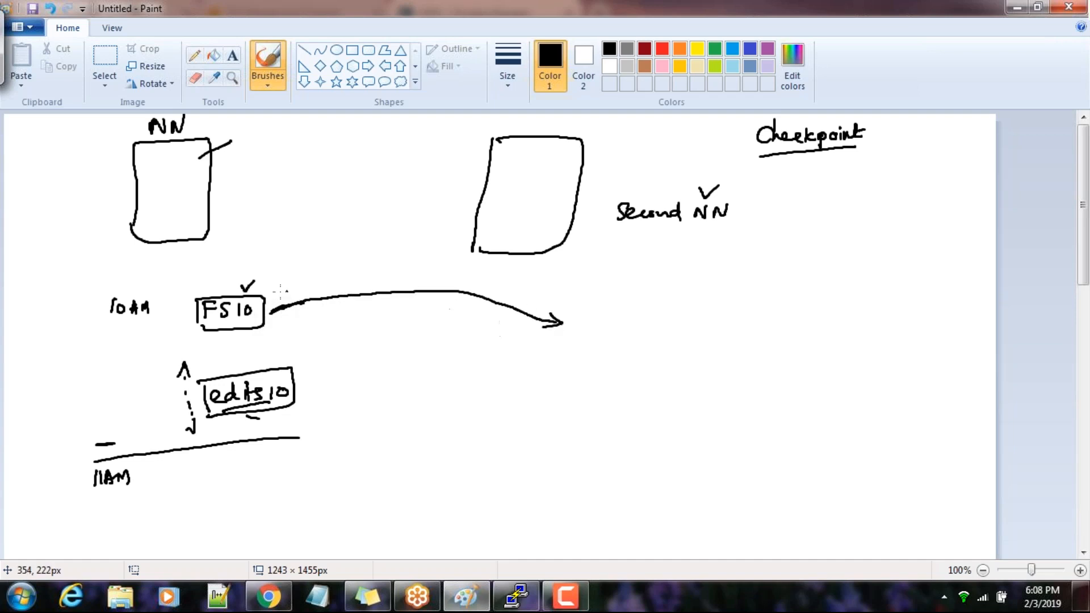
left_click_drag(578, 310, 590, 308)
mouse_move(582, 309)
left_mouse_down()
mouse_move(580, 324)
mouse_move(588, 316)
left_mouse_up()
mouse_move(602, 310)
left_mouse_down()
mouse_move(592, 324)
mouse_move(619, 313)
mouse_move(570, 335)
left_mouse_up()
mouse_move(568, 307)
left_mouse_down()
mouse_move(641, 332)
mouse_move(570, 336)
left_mouse_up()
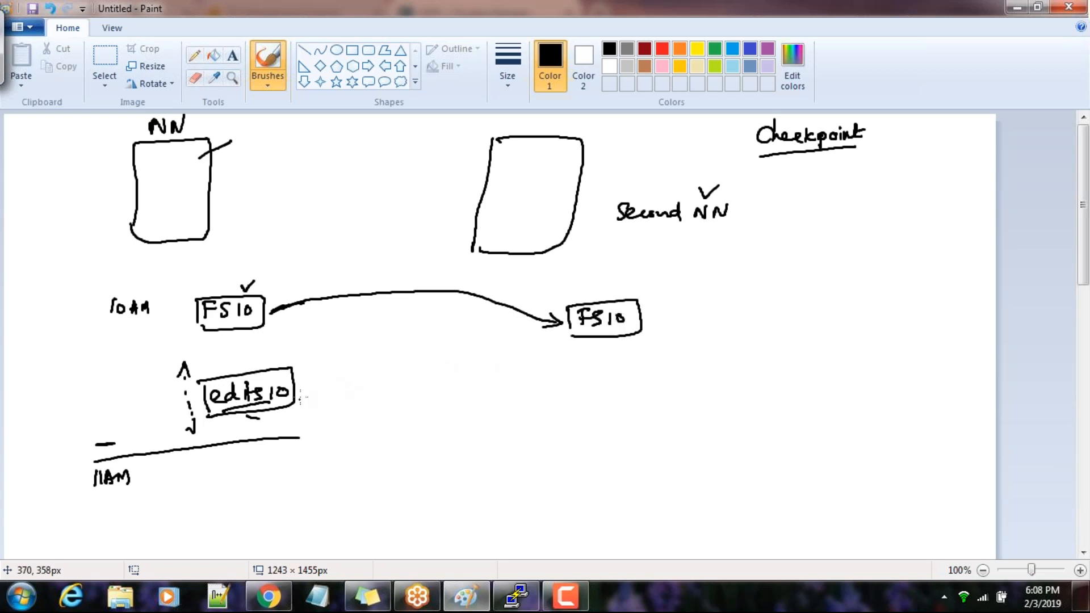
Draw a dashed arrow from below the second FS10 back to the boxed edits10
left_click_drag(525, 357, 484, 356)
left_click_drag(471, 357, 454, 357)
left_click_drag(445, 357, 397, 359)
left_click_drag(382, 361, 342, 367)
mouse_move(328, 373)
left_mouse_down()
mouse_move(310, 374)
mouse_move(327, 378)
left_mouse_up()
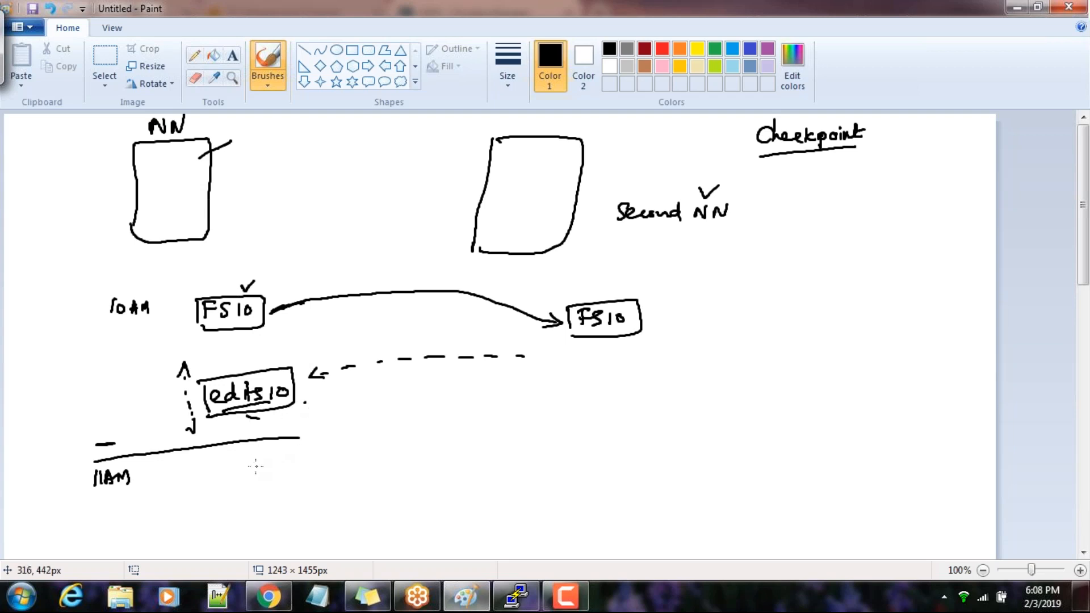
Write edits11 beneath the long line beside 11AM and add a small mark on the dashed two-way arrow
left_click_drag(225, 469, 266, 475)
mouse_move(262, 462)
left_mouse_down()
mouse_move(281, 460)
mouse_move(270, 475)
mouse_move(286, 472)
left_mouse_up()
left_click_drag(291, 457, 293, 474)
mouse_move(189, 402)
left_mouse_down()
mouse_move(200, 408)
mouse_move(189, 411)
left_mouse_up()
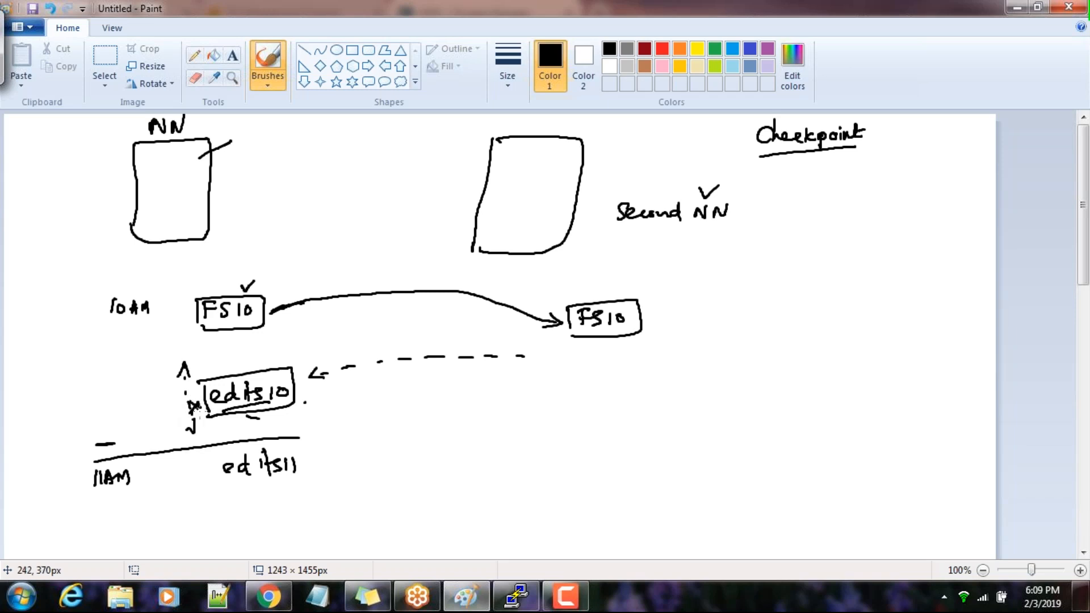
Draw an arrow from edits10 to another edits10 written below the second FS10, and box edits11
mouse_move(293, 405)
left_mouse_down()
mouse_move(570, 386)
mouse_move(552, 398)
mouse_move(619, 378)
mouse_move(663, 389)
left_mouse_up()
left_click_drag(679, 364, 679, 365)
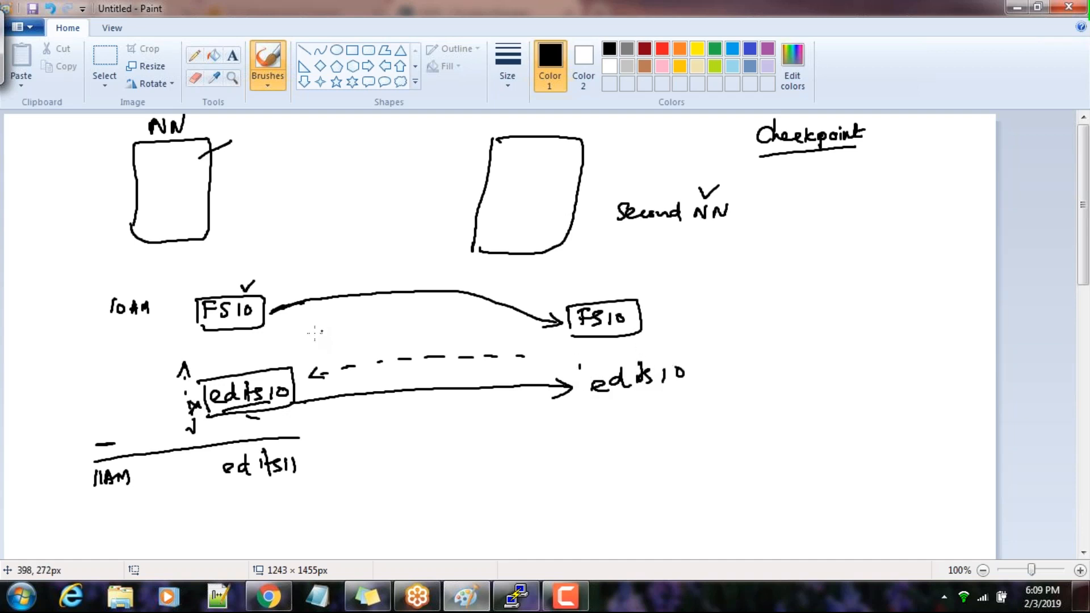
left_click_drag(210, 458, 215, 492)
mouse_move(208, 458)
left_mouse_down()
mouse_move(310, 467)
mouse_move(217, 488)
left_mouse_up()
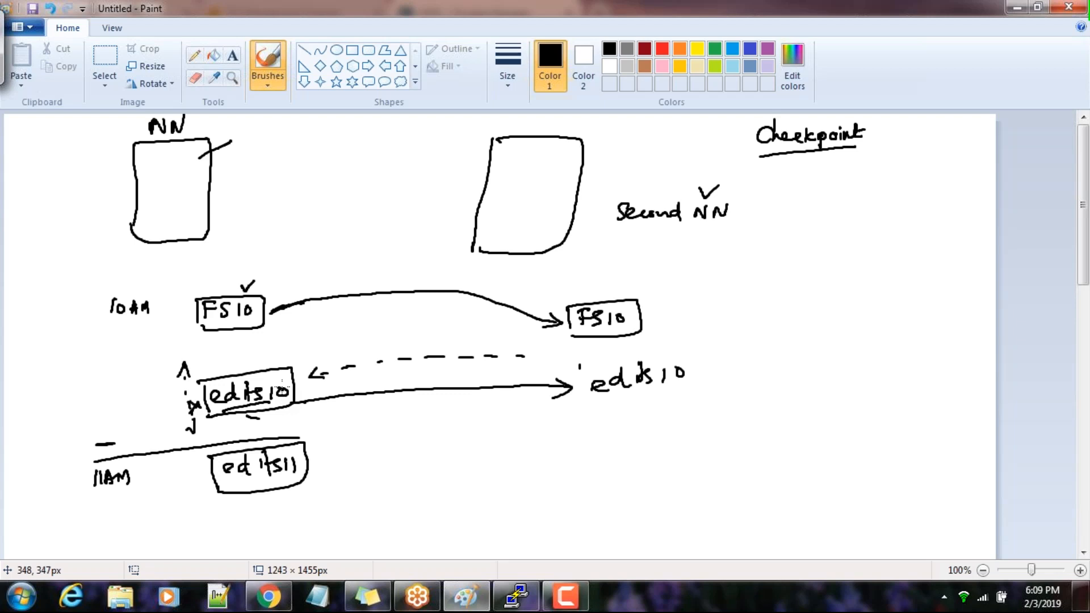
In the terminal, highlight the finished edits files 3646-4054 and 3542-3645 and the edits_inprogress file, then minimize the window
left_click(517, 596)
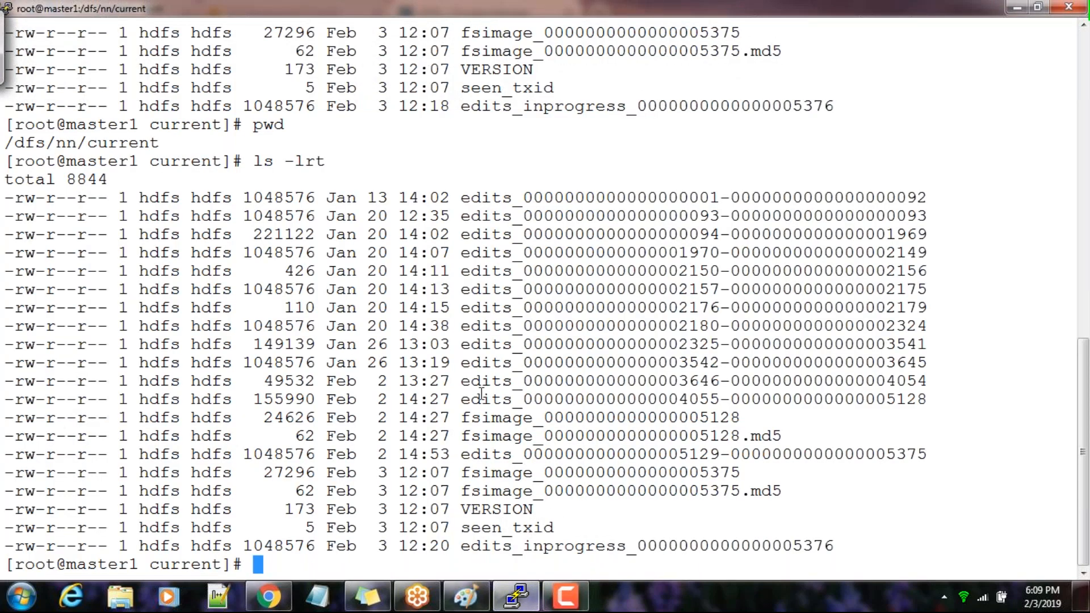
double_click(924, 381)
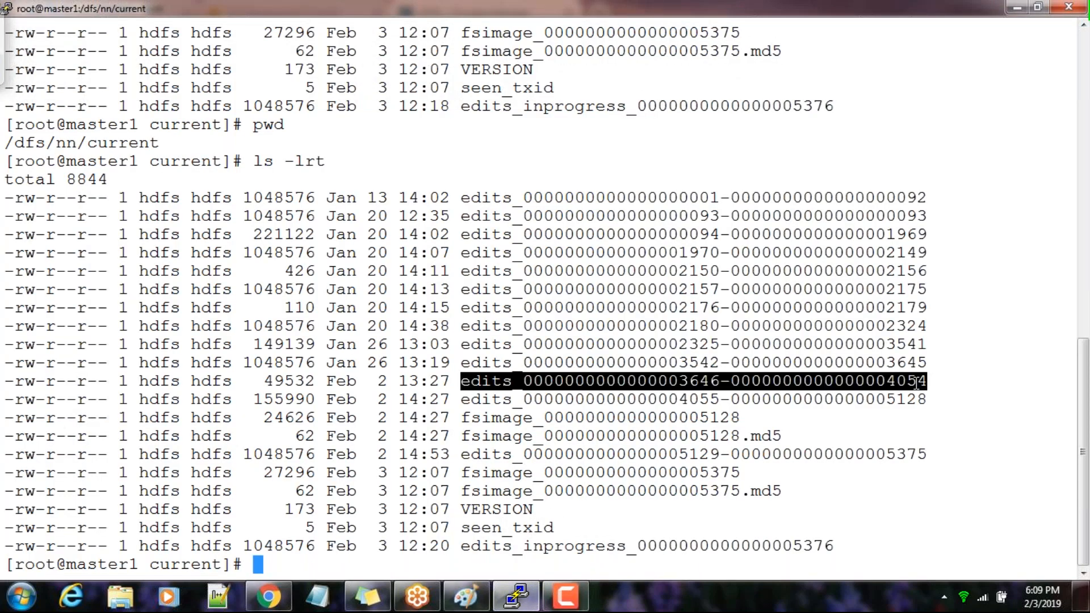
double_click(783, 362)
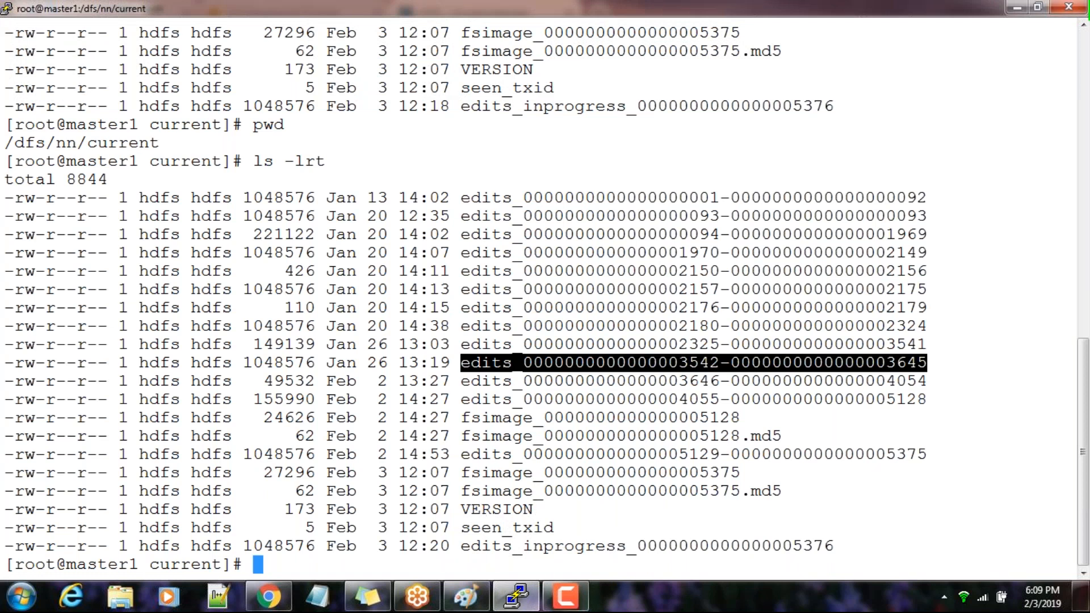
left_click(573, 547)
double_click(573, 547)
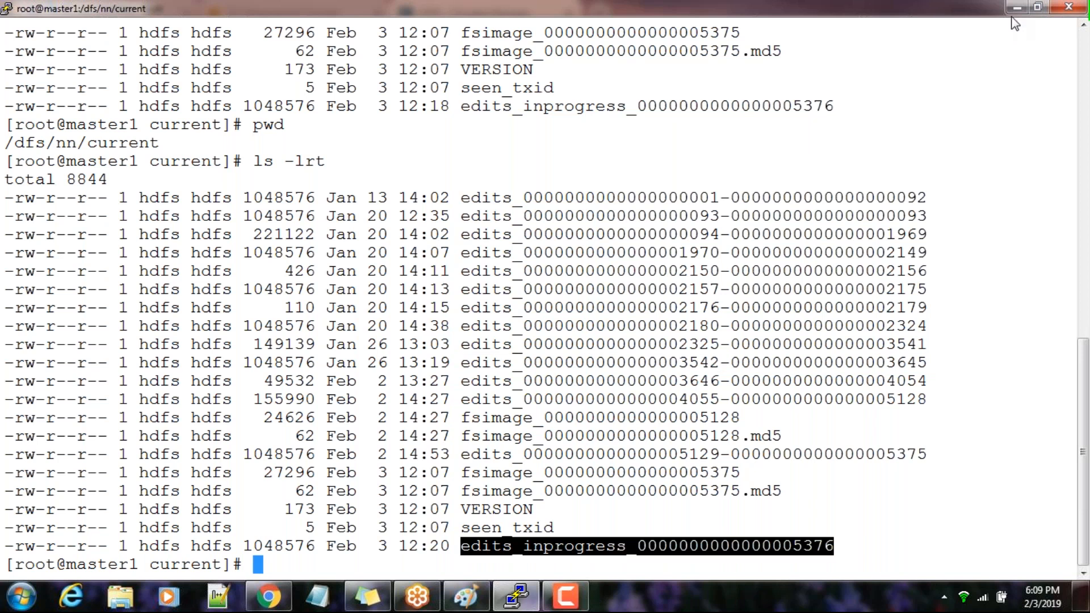
left_click(1016, 7)
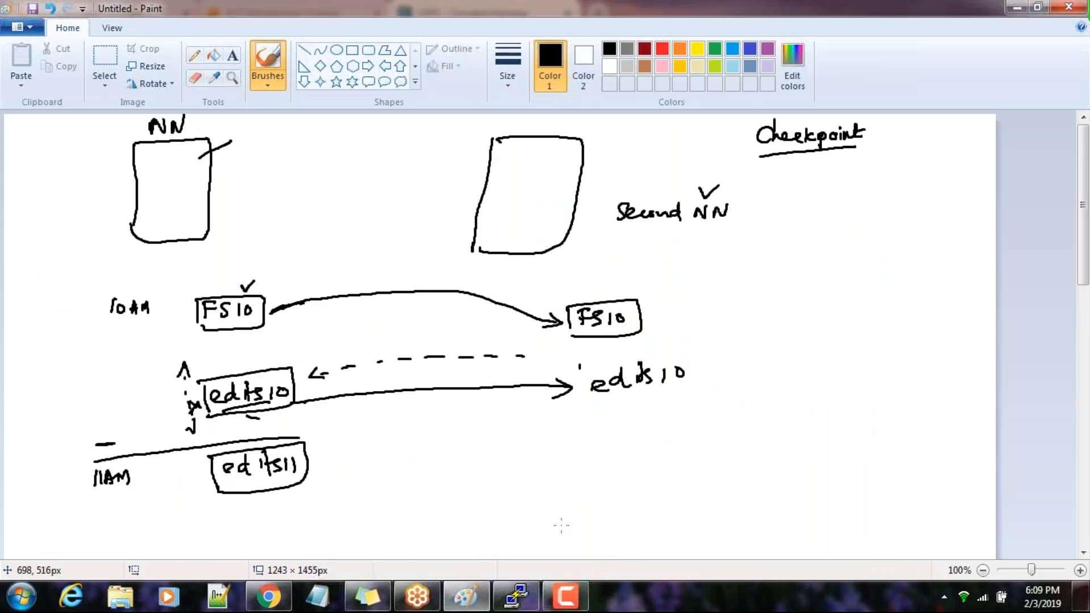
Box the copied edits10 below the second FS10 and draw a small square inside the NN box
mouse_move(588, 368)
left_mouse_down()
mouse_move(593, 404)
mouse_move(672, 344)
mouse_move(679, 397)
mouse_move(593, 409)
left_mouse_up()
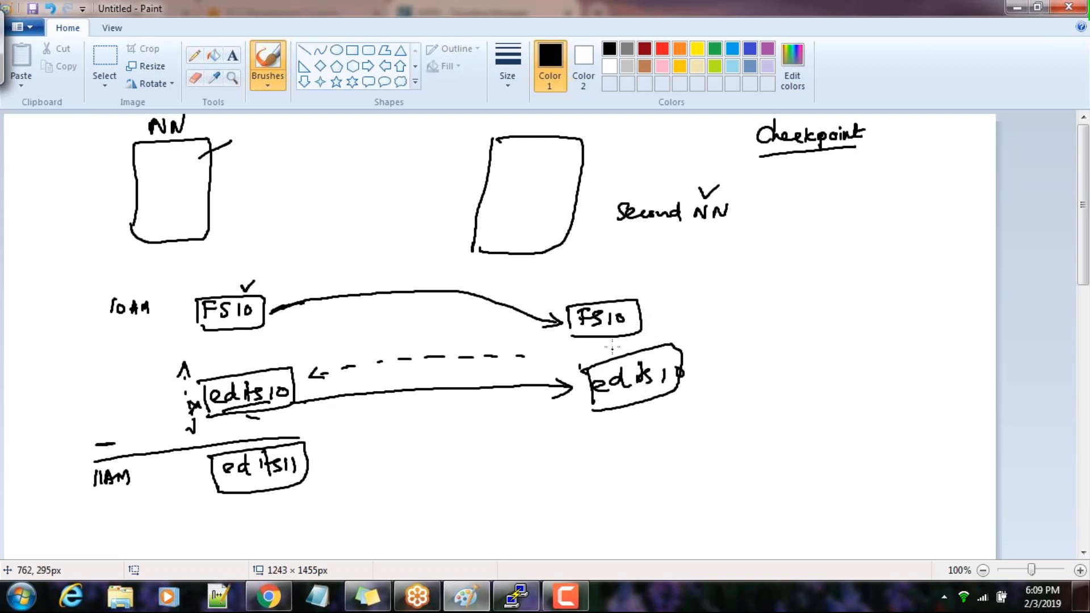
mouse_move(166, 163)
left_mouse_down()
mouse_move(166, 190)
mouse_move(200, 191)
mouse_move(166, 193)
left_mouse_up()
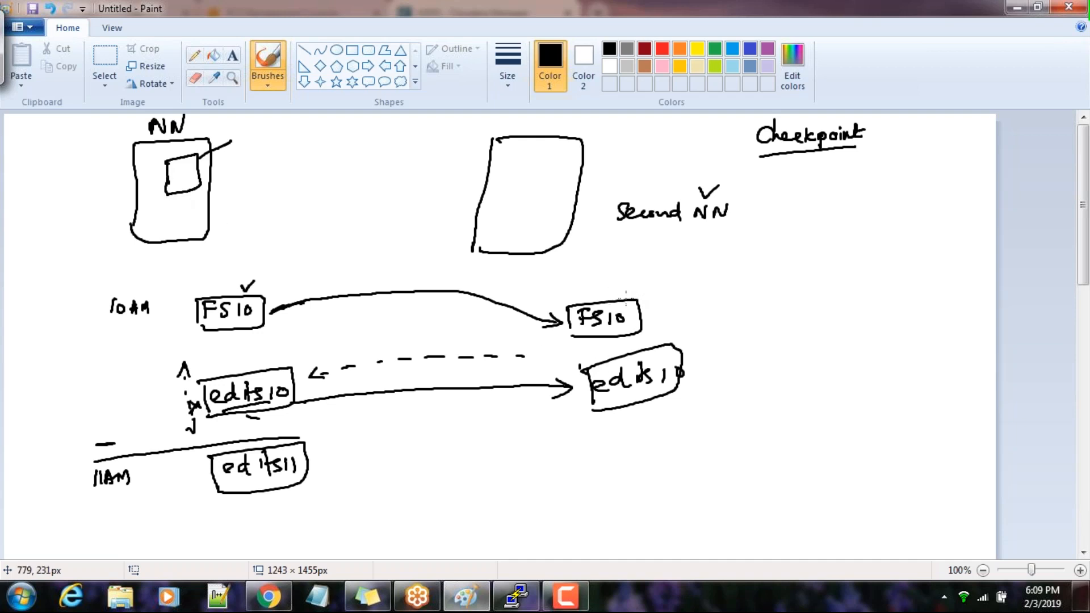
Draw arrows from the copied FS10 and edits10 into a small box inside Second NN, and one from it to a boxed FS11
mouse_move(611, 300)
left_mouse_down()
mouse_move(605, 250)
mouse_move(559, 169)
mouse_move(569, 180)
left_mouse_up()
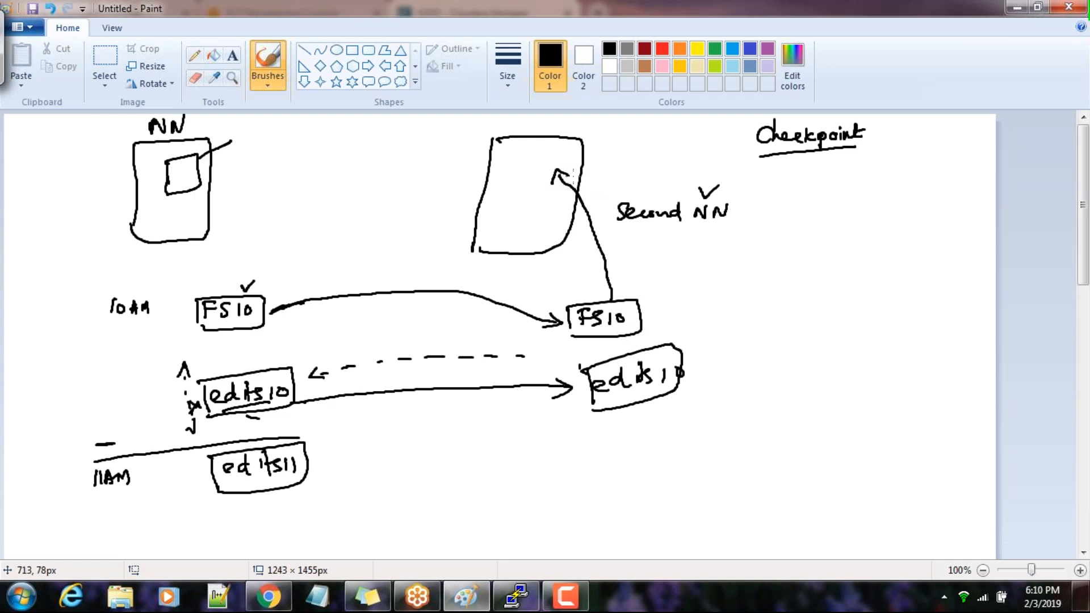
mouse_move(665, 346)
left_mouse_down()
mouse_move(675, 306)
mouse_move(647, 245)
mouse_move(612, 197)
mouse_move(567, 176)
mouse_move(576, 187)
left_mouse_up()
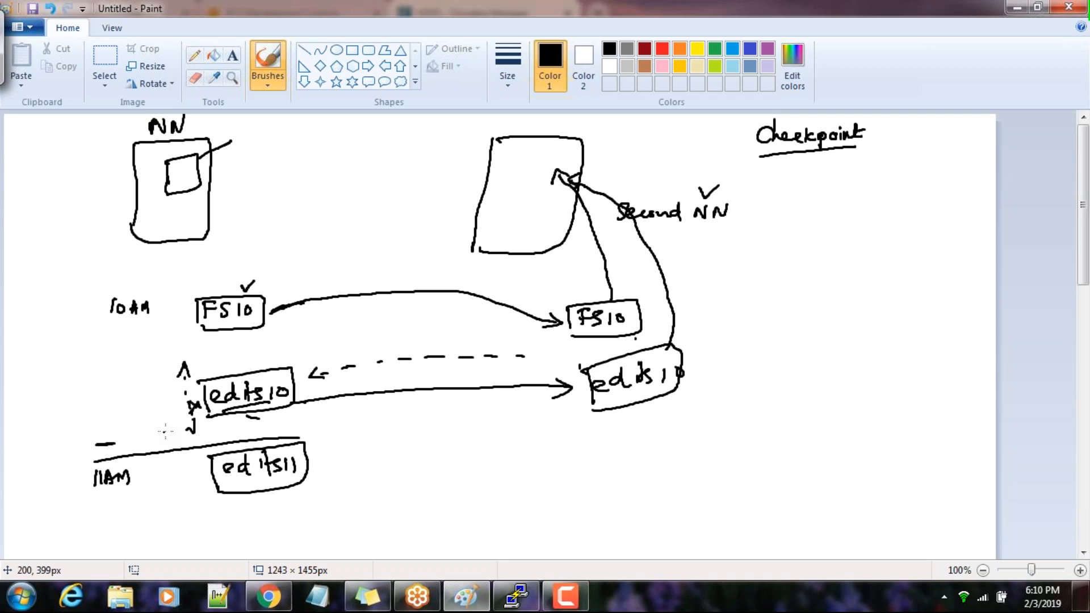
mouse_move(526, 159)
left_mouse_down()
mouse_move(524, 192)
mouse_move(555, 154)
mouse_move(524, 202)
mouse_move(545, 158)
mouse_move(572, 198)
mouse_move(539, 165)
mouse_move(641, 162)
mouse_move(714, 243)
mouse_move(721, 403)
mouse_move(728, 396)
left_mouse_up()
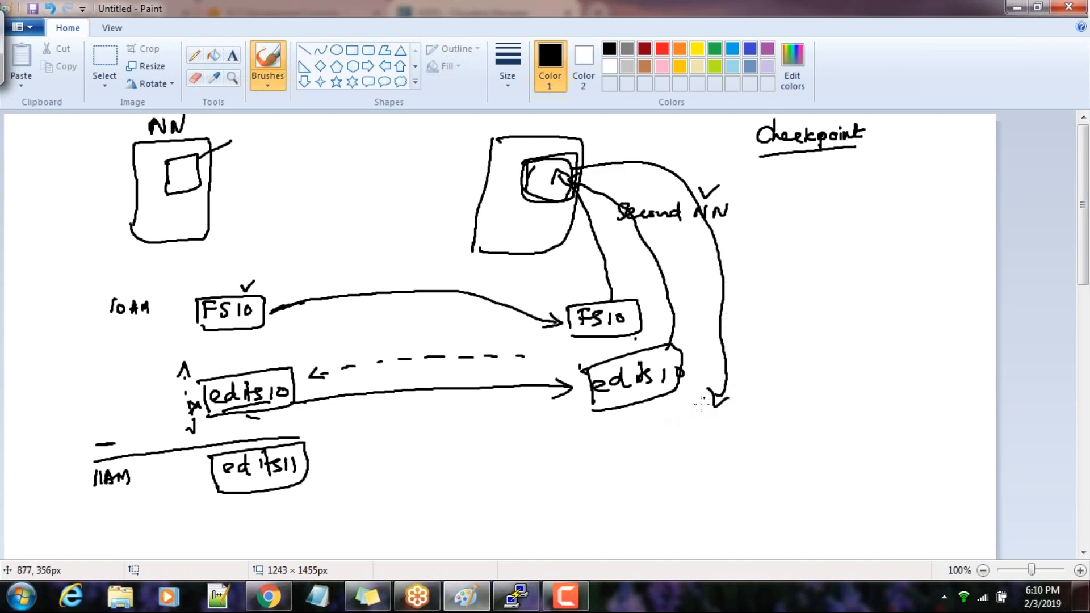
mouse_move(694, 422)
left_mouse_down()
mouse_move(694, 442)
mouse_move(705, 420)
mouse_move(707, 440)
mouse_move(732, 442)
mouse_move(676, 418)
mouse_move(761, 445)
mouse_move(690, 448)
left_mouse_up()
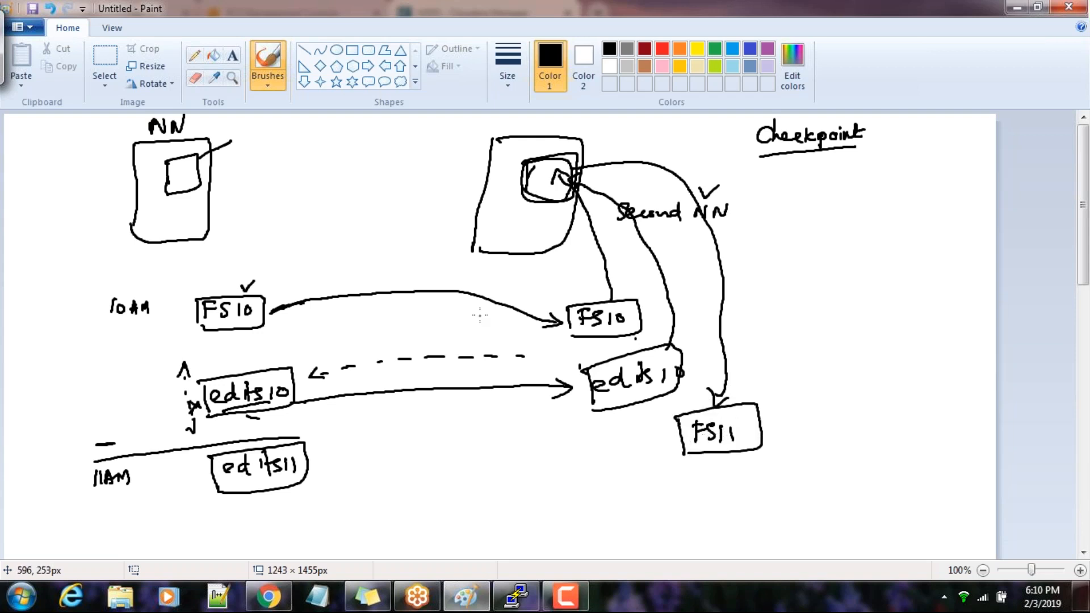
Draw an arrow from FS11 back to another boxed FS11 beside edits11, and trace a second outline along the Second NN box
mouse_move(682, 440)
left_mouse_down()
mouse_move(650, 457)
mouse_move(358, 491)
mouse_move(335, 471)
mouse_move(346, 470)
mouse_move(356, 436)
left_mouse_up()
left_click_drag(347, 444, 361, 452)
left_click_drag(375, 436, 386, 453)
mouse_move(337, 427)
left_mouse_down()
mouse_move(342, 466)
mouse_move(403, 453)
mouse_move(343, 466)
left_mouse_up()
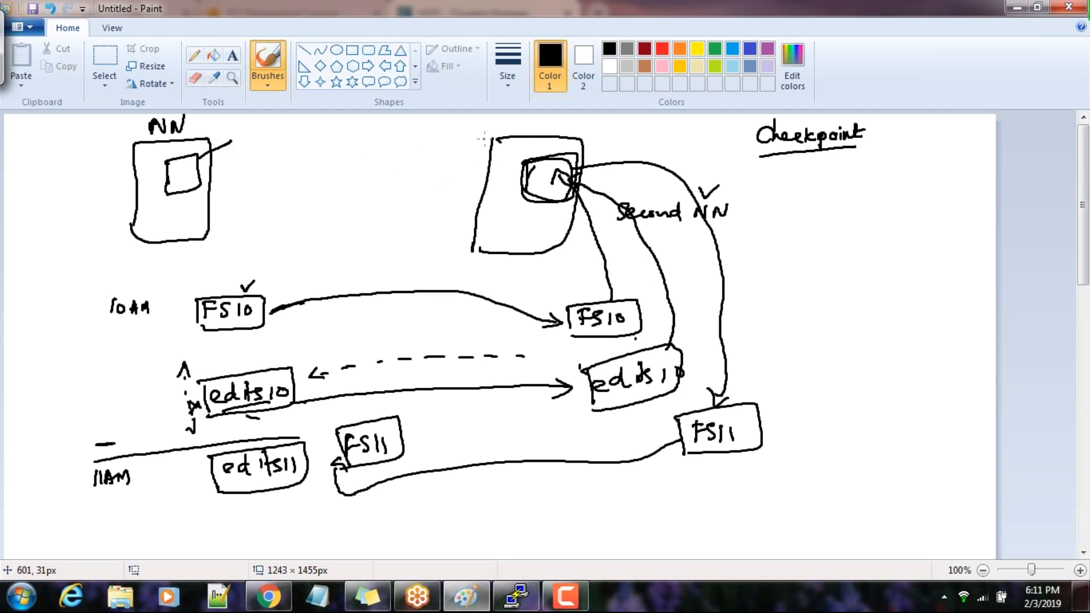
mouse_move(499, 138)
left_mouse_down()
mouse_move(483, 140)
mouse_move(471, 232)
mouse_move(498, 260)
mouse_move(525, 257)
left_mouse_up()
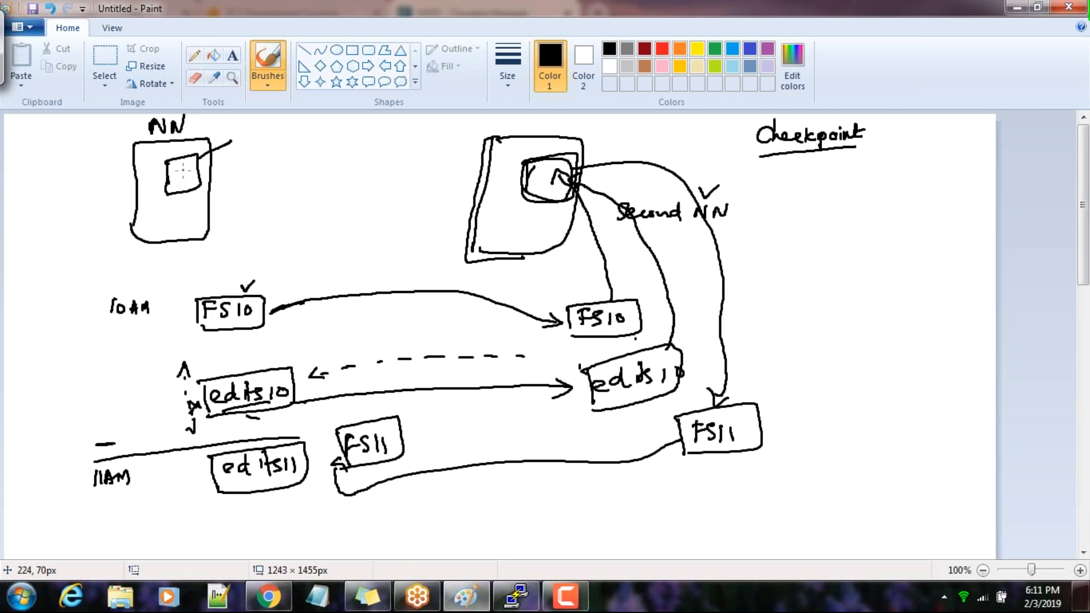
Mark the inside of the NN box's small square and retrace the line from the copied FS10 into Second NN
left_click_drag(174, 172, 181, 169)
left_click_drag(610, 302, 573, 194)
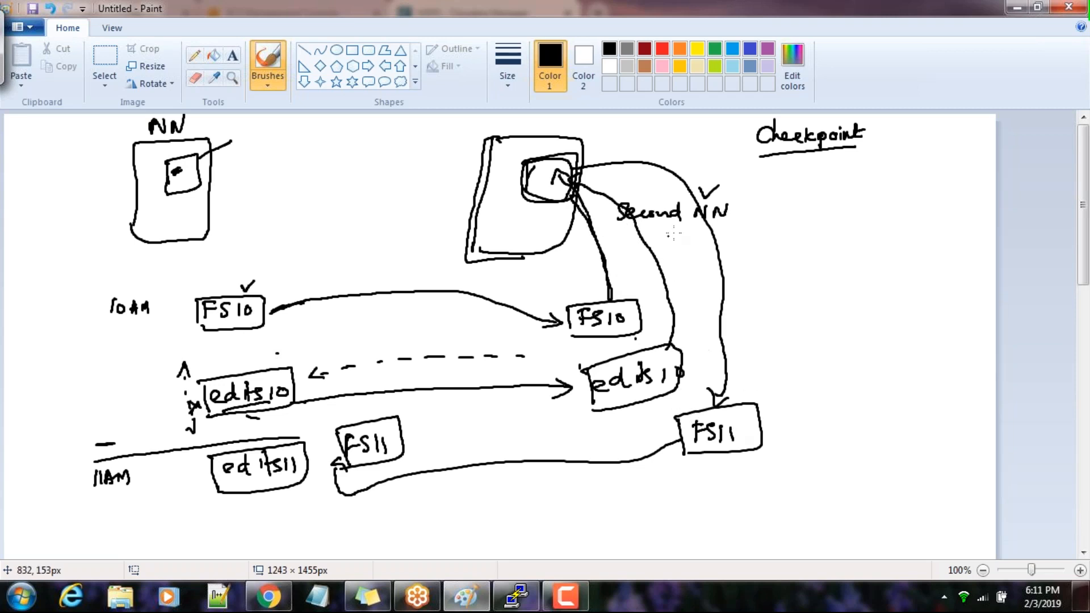
Enclose the Checkpoint heading in brackets, with ticks below it and inside the FS11 box on the Second NN side
mouse_move(754, 125)
left_mouse_down()
mouse_move(729, 153)
mouse_move(764, 166)
left_mouse_up()
left_click_drag(857, 123, 848, 166)
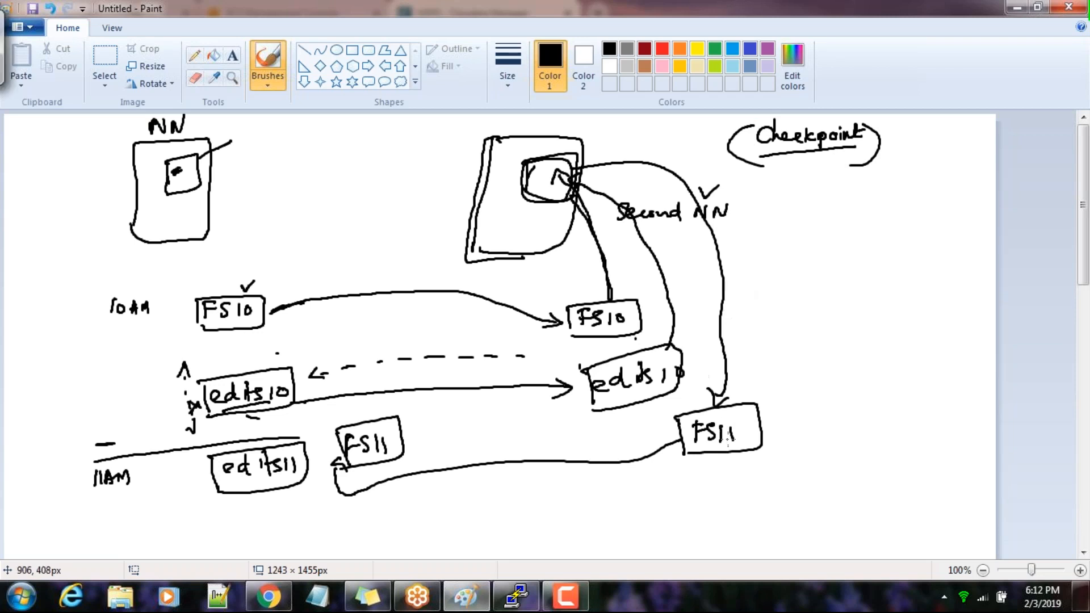
left_click_drag(748, 426, 762, 431)
mouse_move(795, 171)
left_mouse_down()
mouse_move(798, 190)
mouse_move(824, 166)
left_mouse_up()
Start a dividing line between the NN and Second NN boxes, and write H1 and a boxed H2 below Checkpoint
left_click_drag(383, 142, 410, 264)
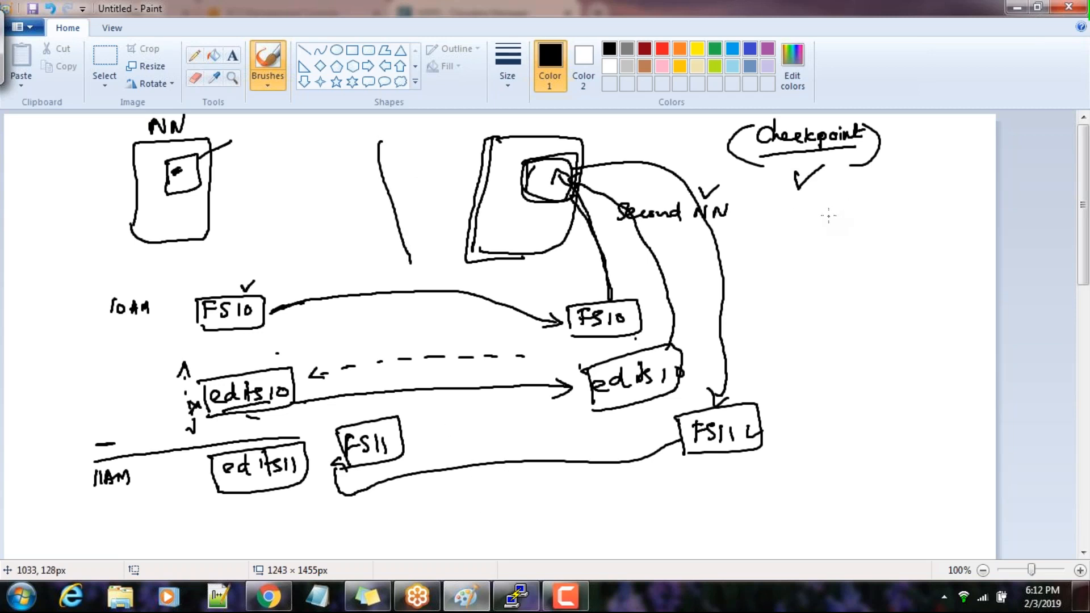
mouse_move(829, 208)
left_mouse_down()
mouse_move(827, 225)
mouse_move(837, 216)
mouse_move(842, 227)
left_mouse_up()
left_click_drag(839, 269, 845, 289)
mouse_move(838, 279)
left_mouse_down()
mouse_move(862, 290)
mouse_move(870, 267)
mouse_move(825, 280)
mouse_move(843, 262)
left_mouse_up()
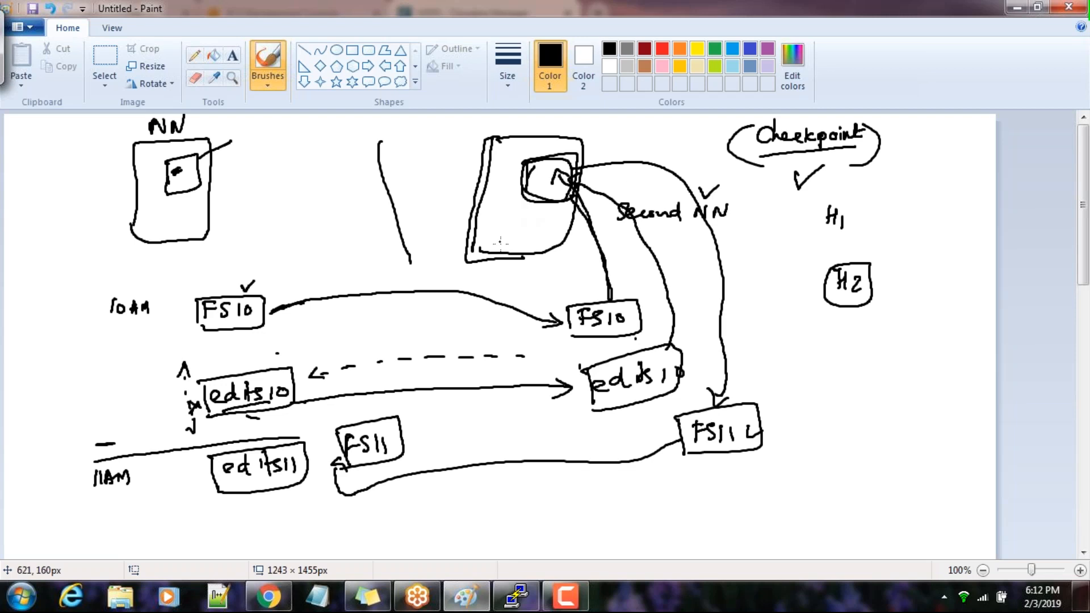
Circle the FS11 box on the Second NN side and add ticks around its upper edge
left_click_drag(441, 312, 448, 320)
left_click_drag(604, 246, 612, 247)
left_click_drag(771, 396, 789, 391)
left_click_drag(727, 406, 738, 420)
mouse_move(729, 389)
left_mouse_down()
mouse_move(775, 442)
mouse_move(754, 395)
left_mouse_up()
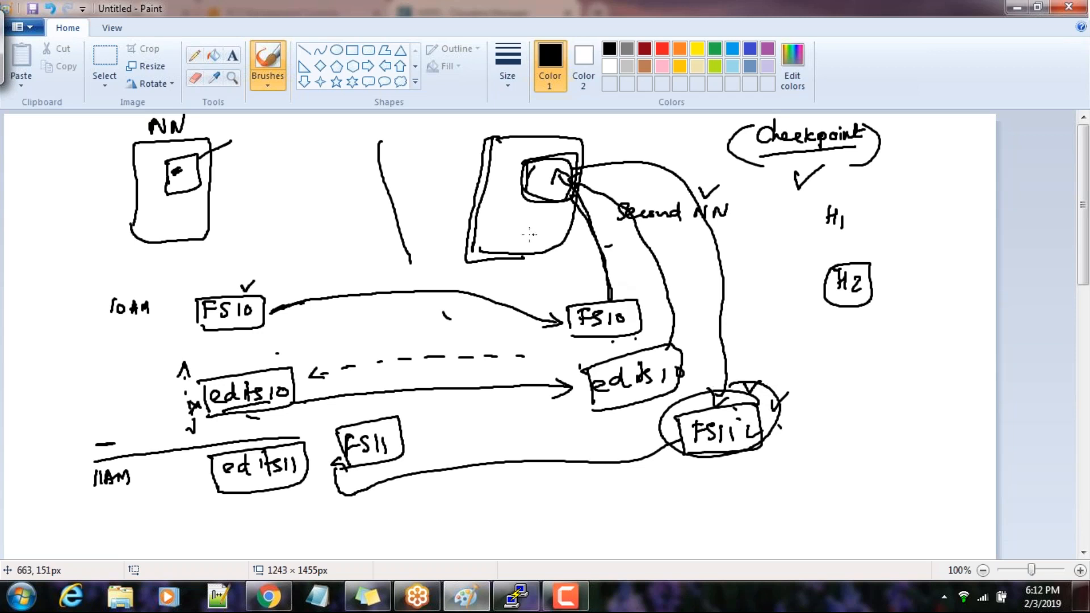
Extend the dividing line down between the two groups of files, and circle H1
mouse_move(425, 260)
left_mouse_down()
mouse_move(543, 459)
mouse_move(555, 498)
left_mouse_up()
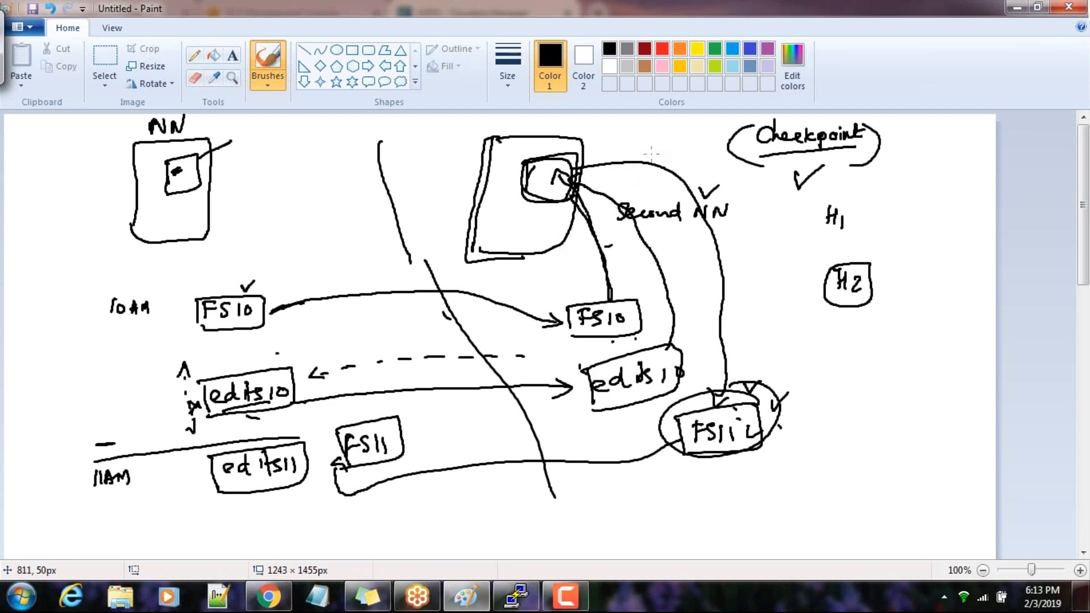
mouse_move(836, 196)
left_mouse_down()
mouse_move(819, 236)
mouse_move(839, 197)
left_mouse_up()
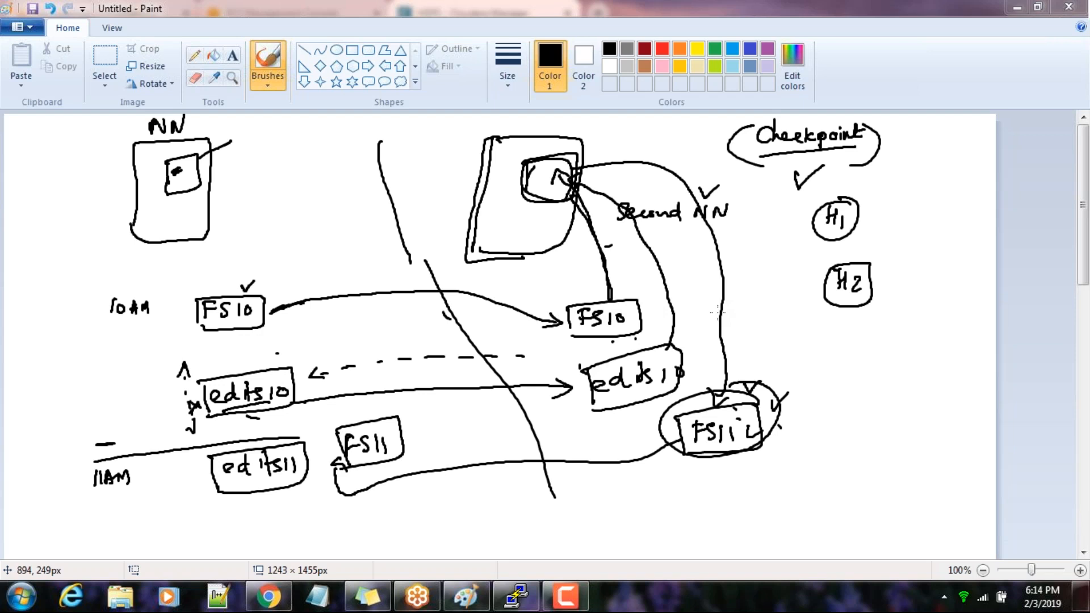
In Cloudera Manager, filter the HDFS configuration to SecondaryNameNode and highlight the /dfs/snn checkpoint directory
left_click(513, 598)
left_click(268, 597)
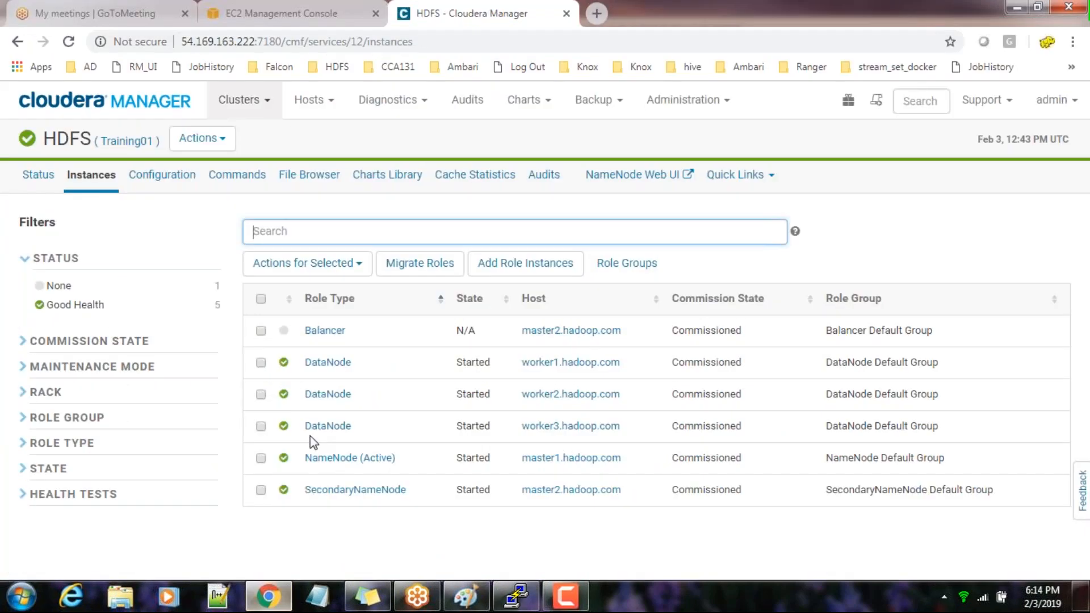
left_click(162, 179)
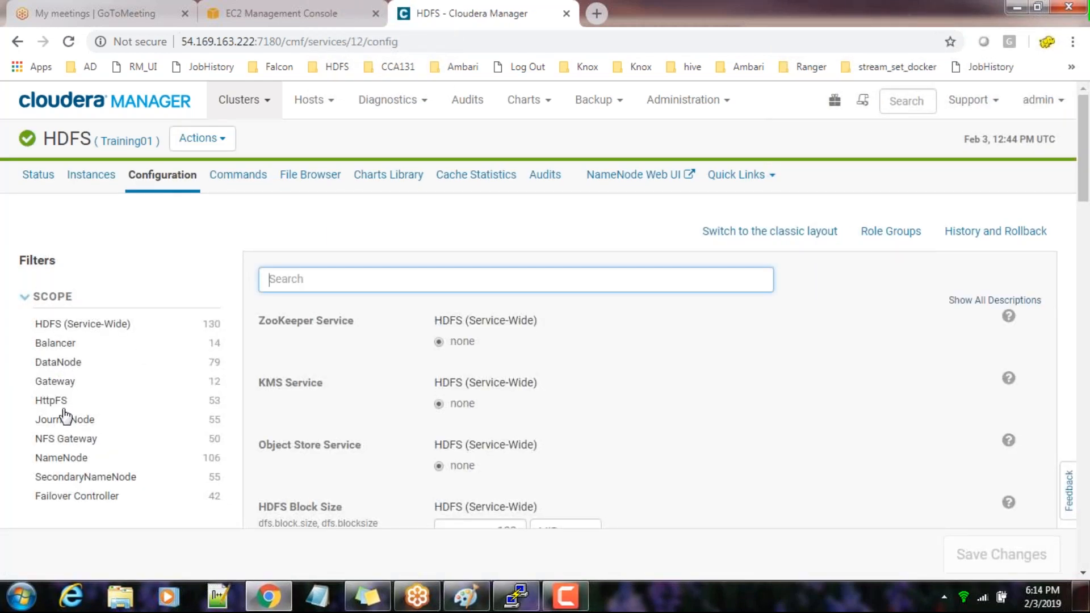
left_click(68, 480)
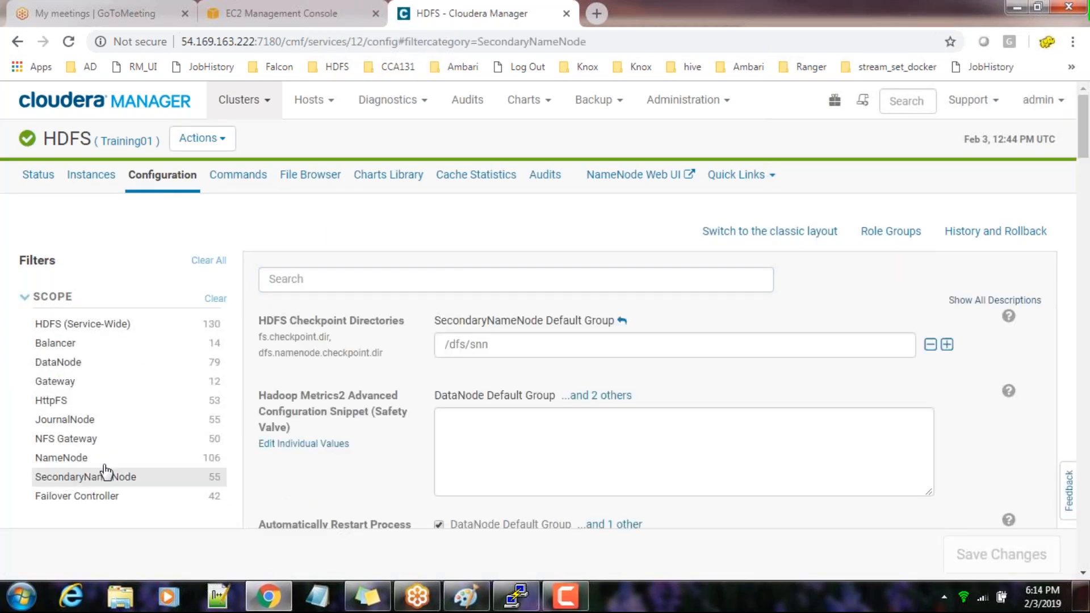
left_click(509, 344)
left_click_drag(508, 344, 440, 348)
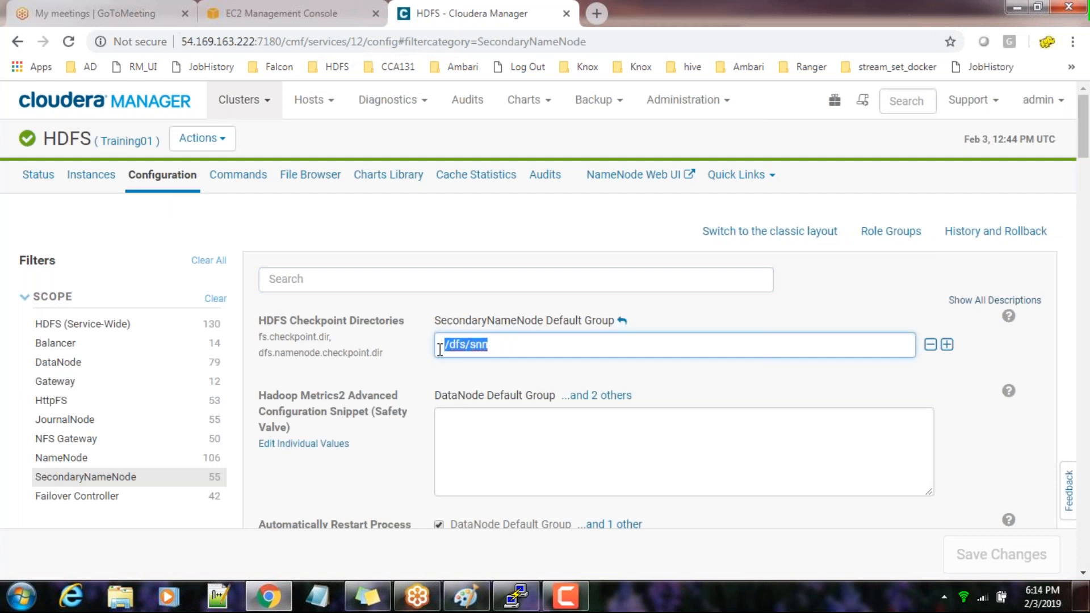
Select only Training-master2 in the EC2 console and copy its IPv4 public IP, and check the SecondaryNameNode host among Cloudera Manager's HDFS instances
left_click(514, 607)
left_click(514, 609)
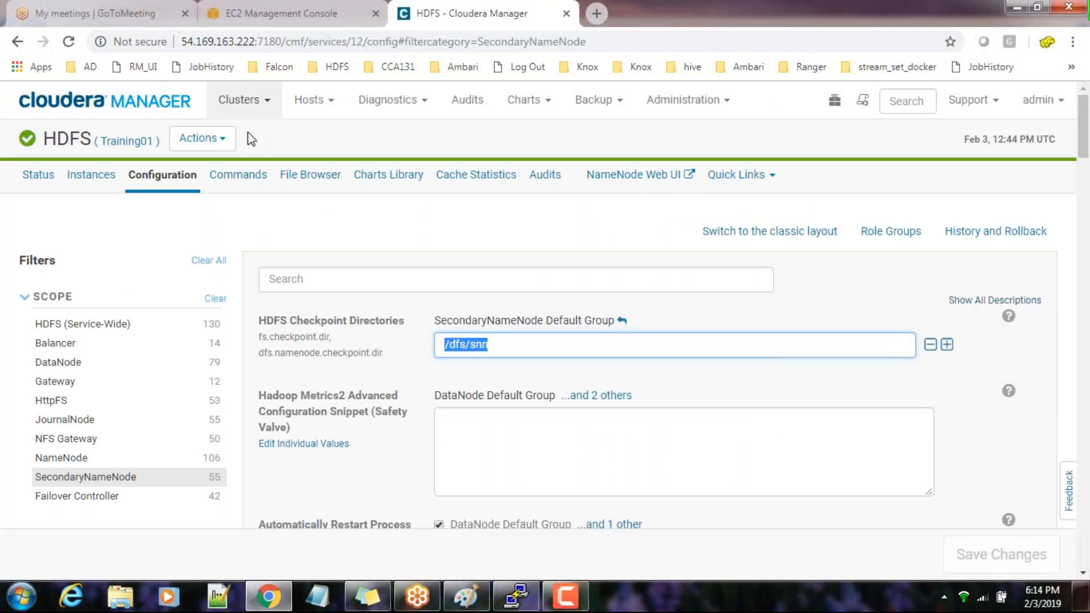
left_click(282, 13)
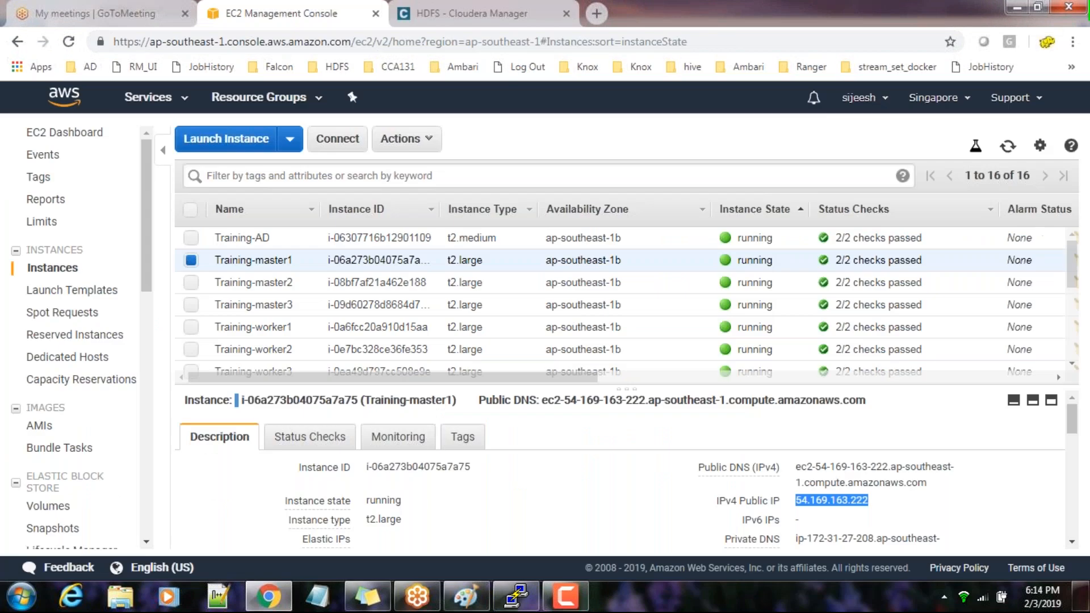
left_click(191, 283)
left_click(191, 260)
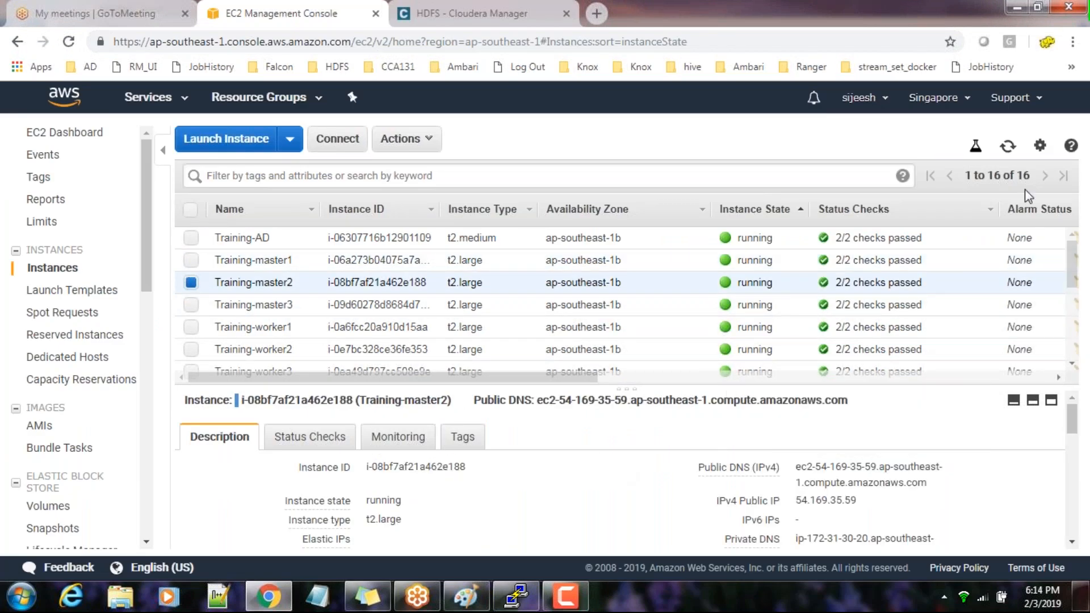
left_click(869, 501)
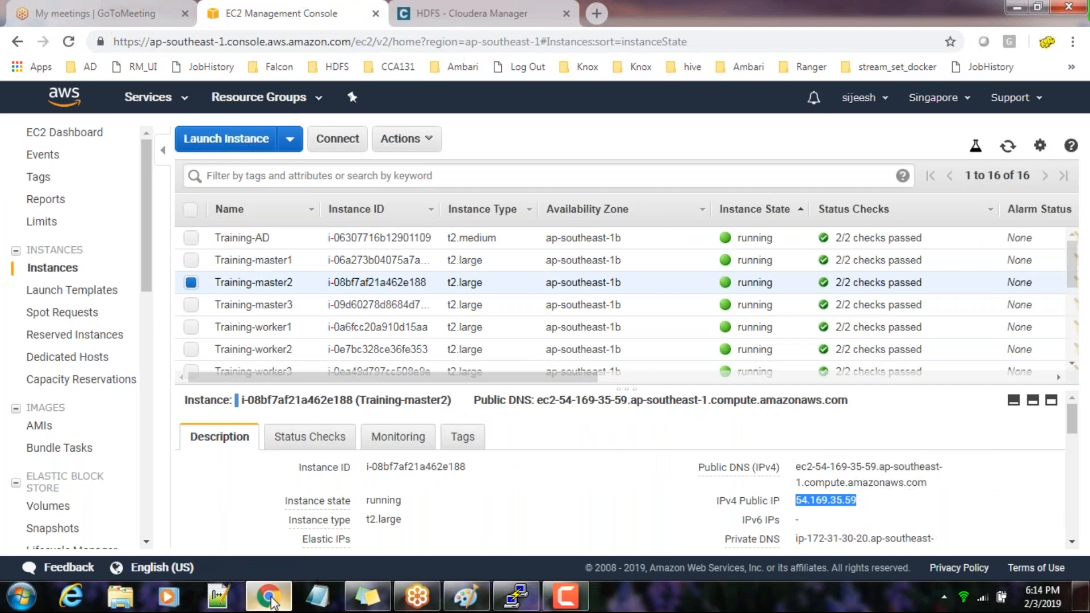
left_click(462, 13)
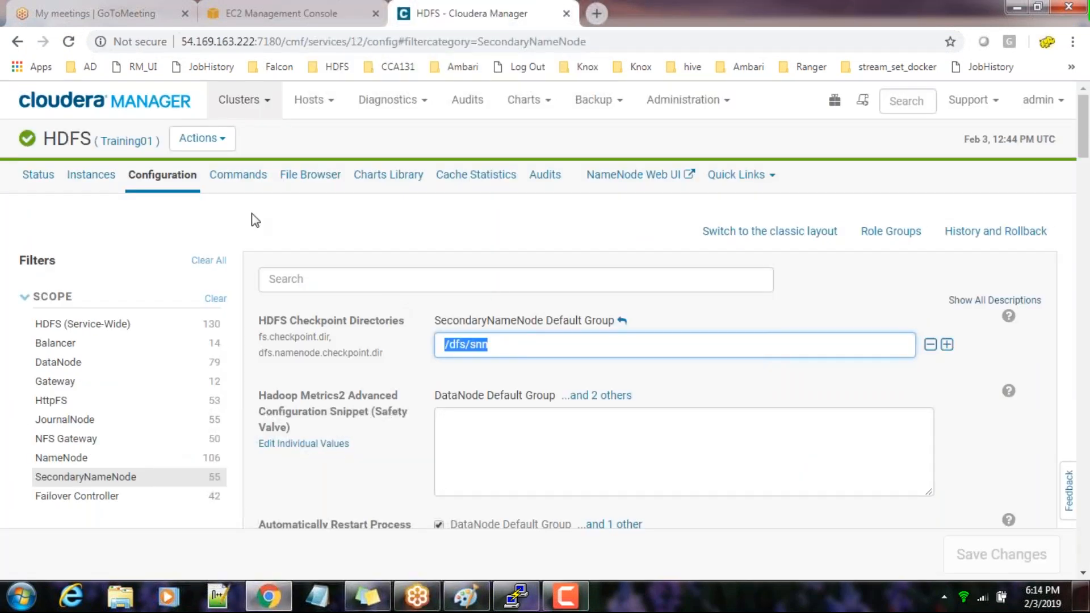
left_click(91, 174)
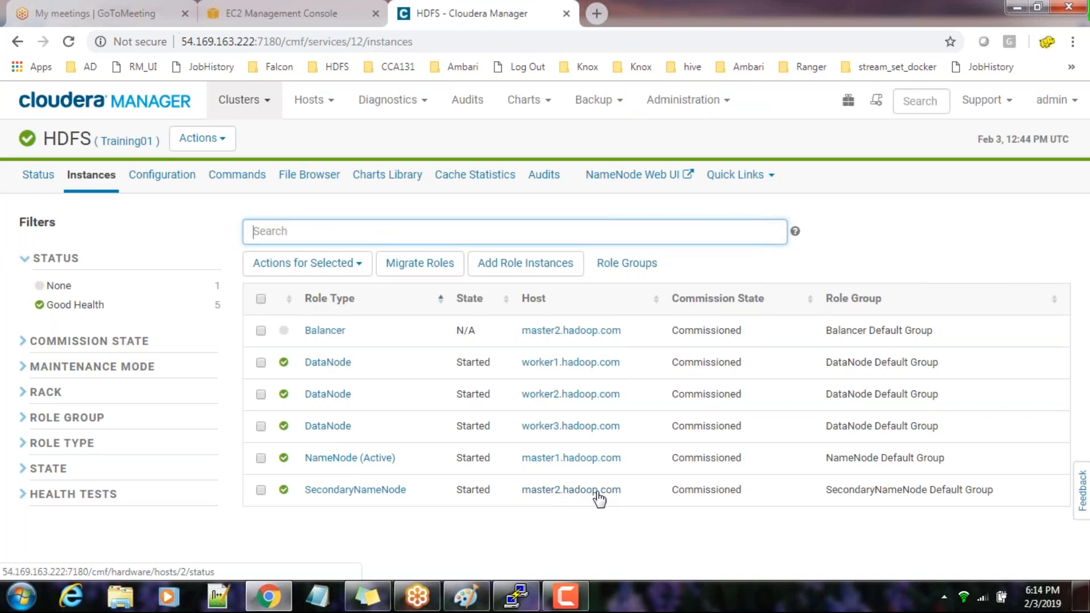
From the PuTTY terminal, set up a new SSH session to 54.169.35.59 with the private key file new_key.ppk
left_click(517, 595)
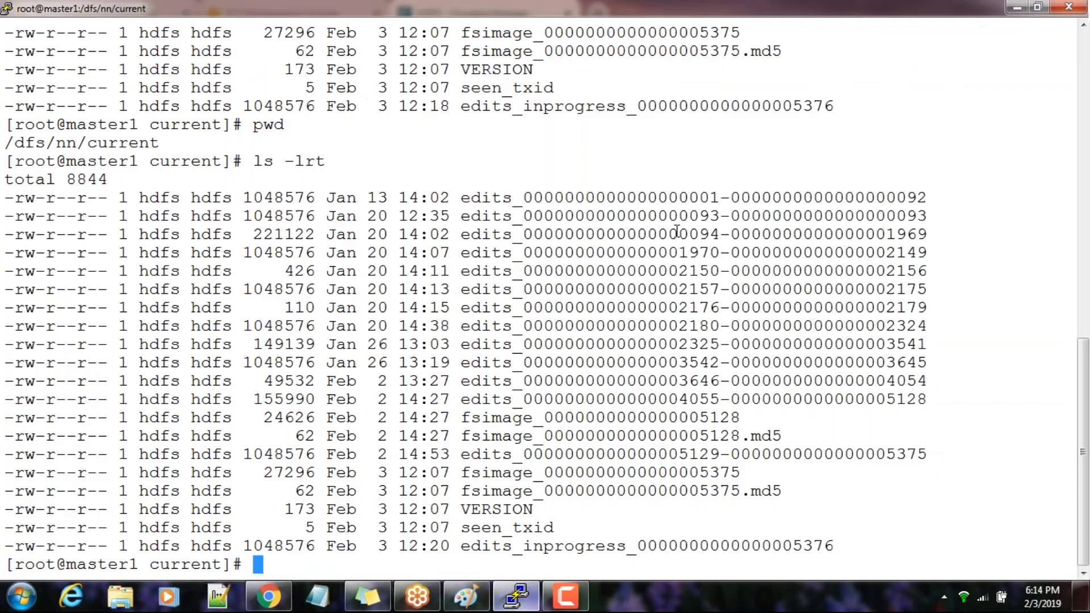
right_click(468, 8)
left_click(525, 184)
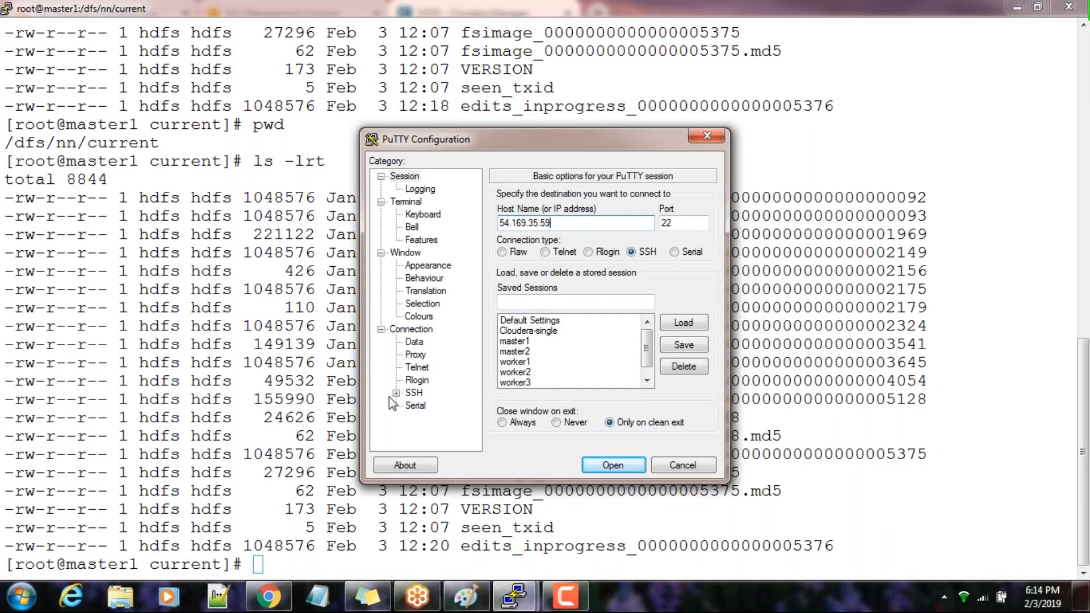
left_click(395, 392)
left_click(427, 381)
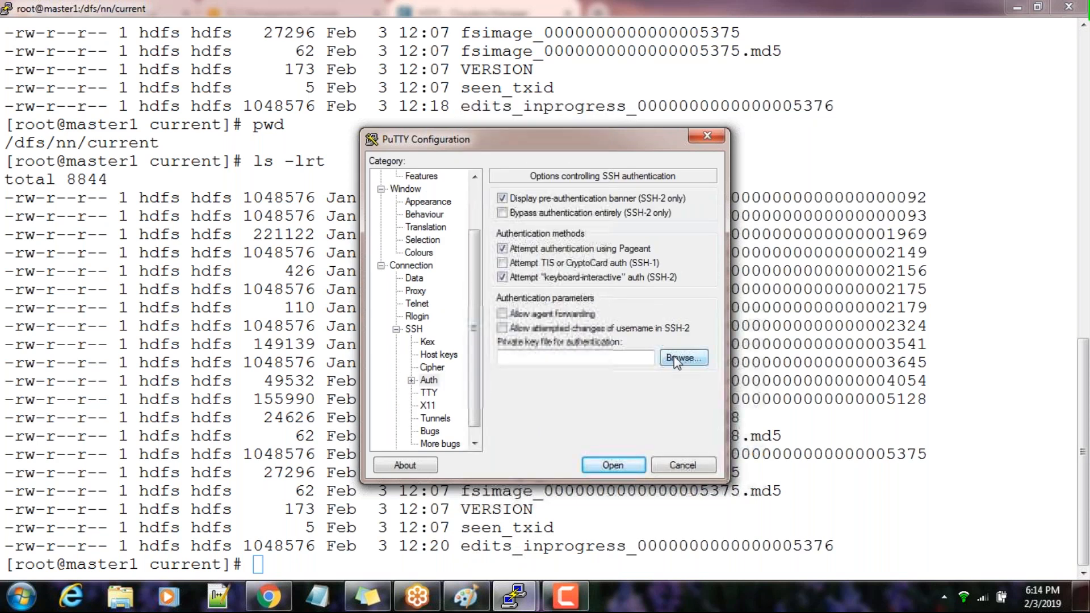
left_click(673, 356)
double_click(200, 133)
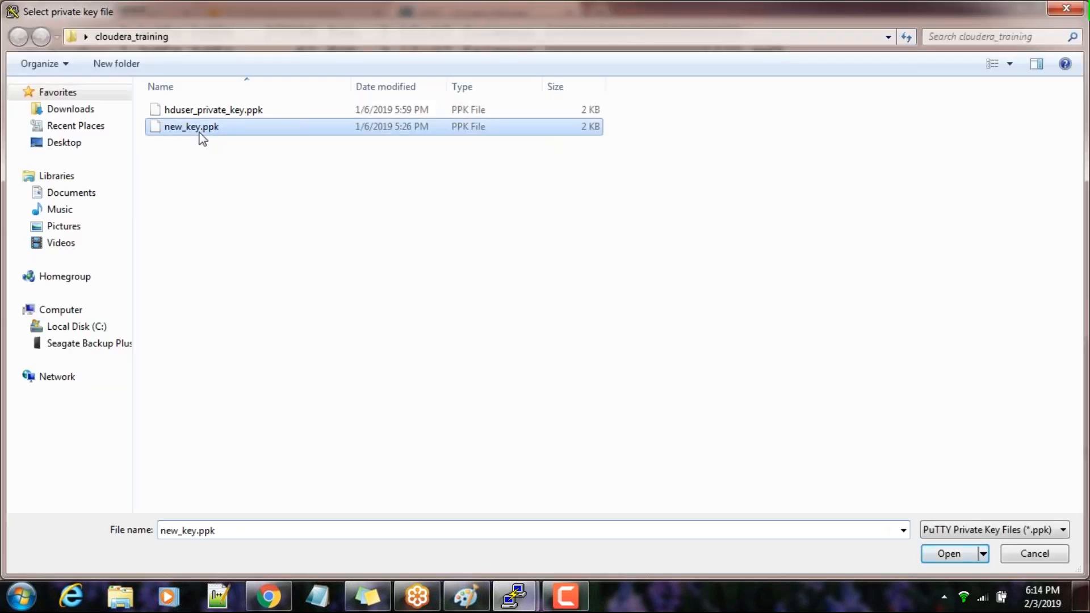
Open the SSH session and log in as centos
left_click(609, 465)
left_click(520, 405)
type("centos")
key("Return")
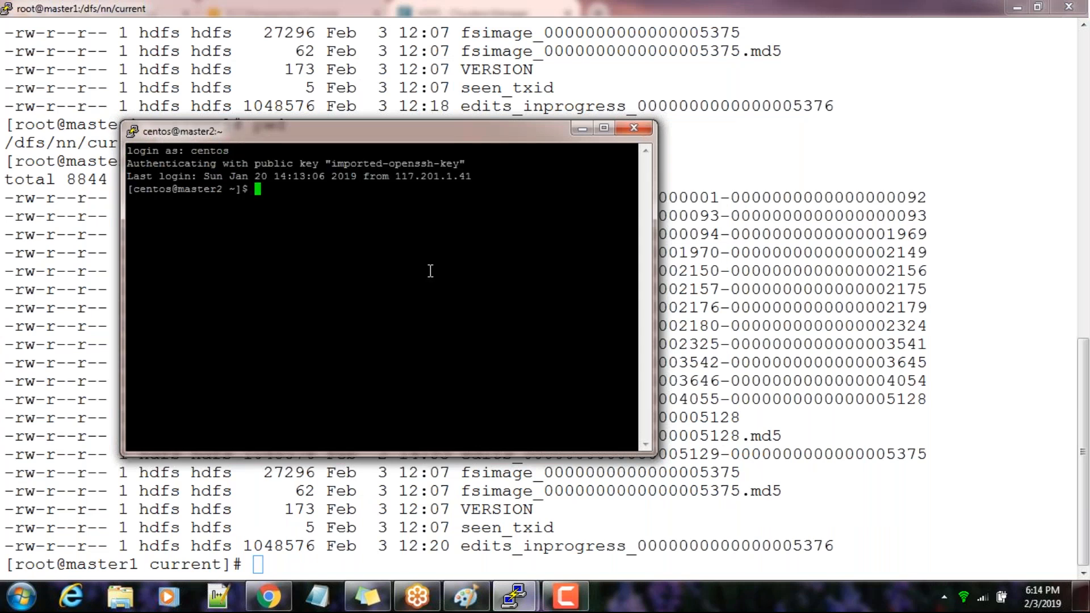
Set the master2 terminal to use system colours and a 16-point Courier New font
right_click(410, 132)
left_click(471, 361)
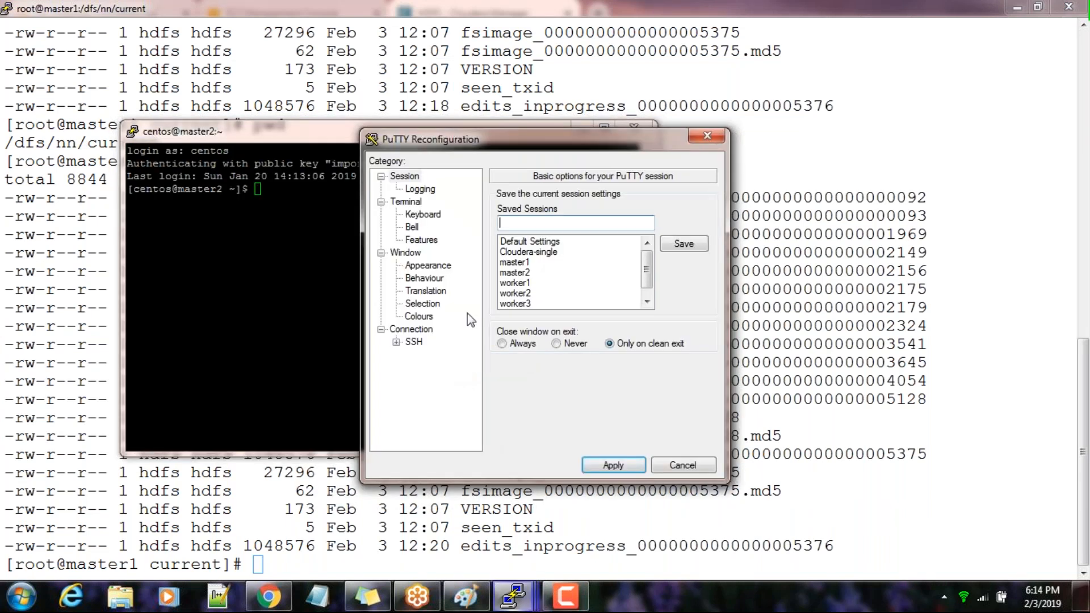
left_click(432, 317)
left_click(501, 277)
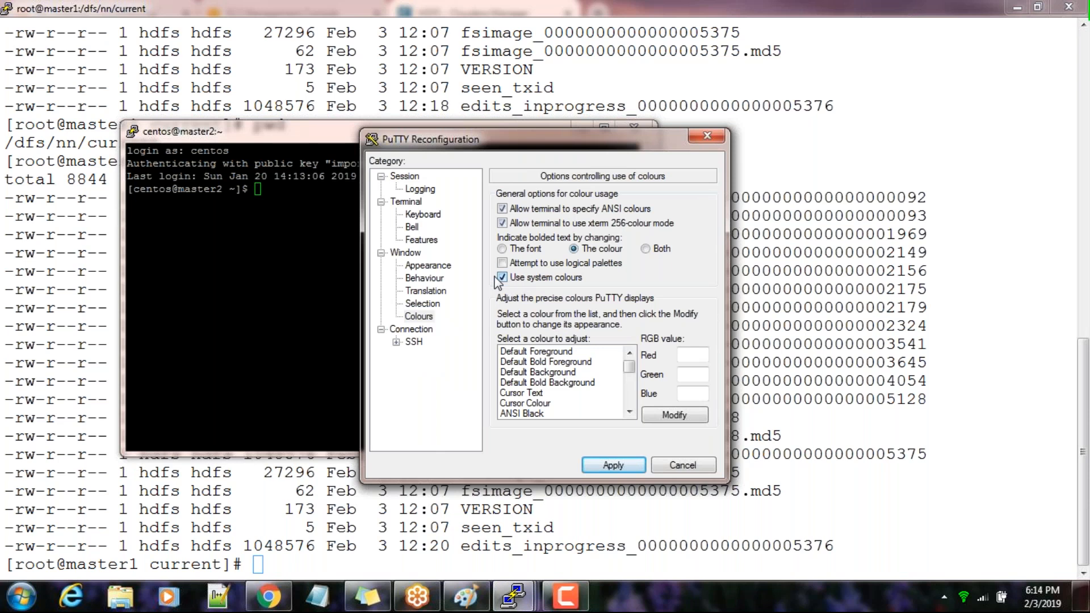
left_click(457, 265)
left_click(686, 290)
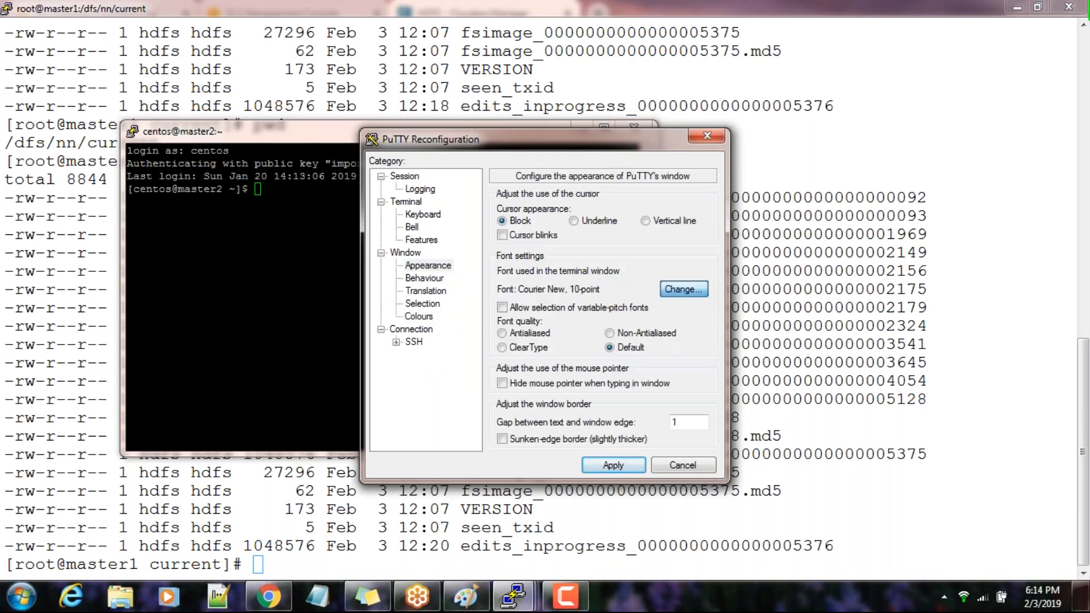
left_click(670, 321)
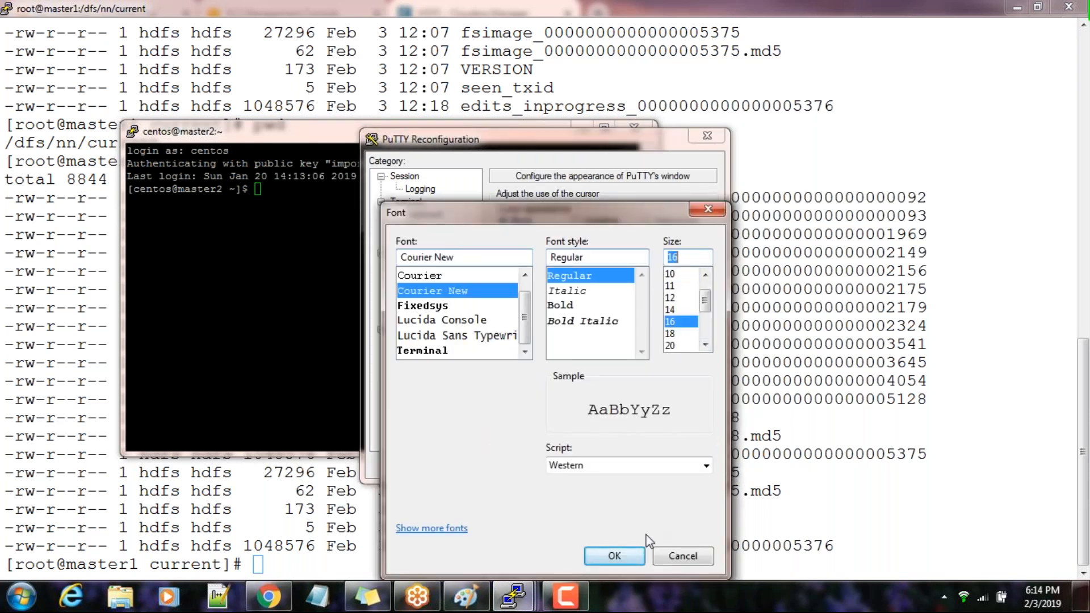
left_click(610, 555)
left_click(615, 469)
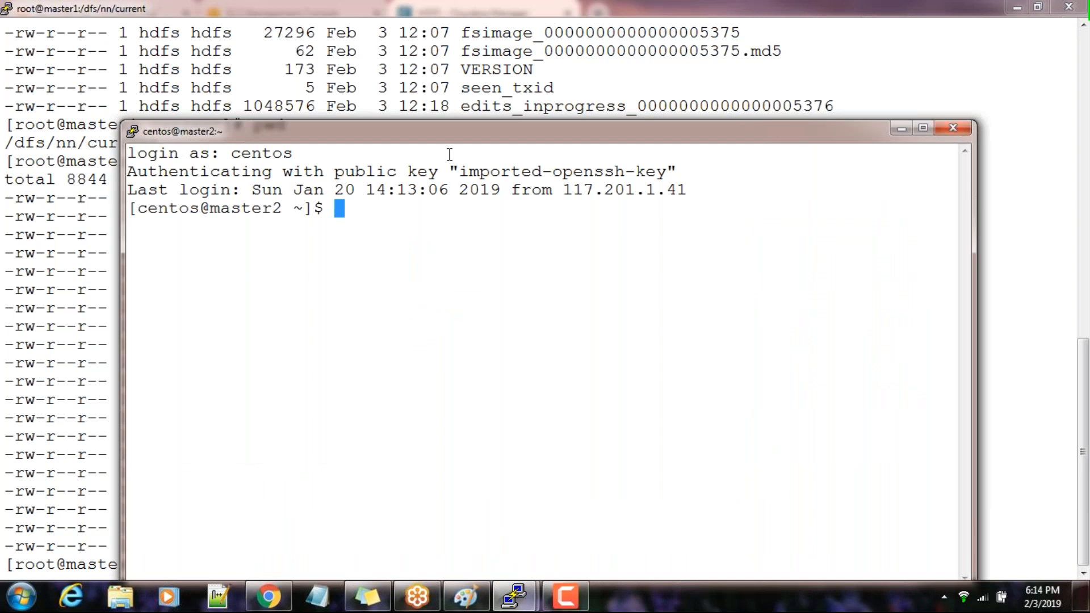
Maximize the master2 terminal and switch to root with sudo su -
double_click(443, 139)
type("sudo su -")
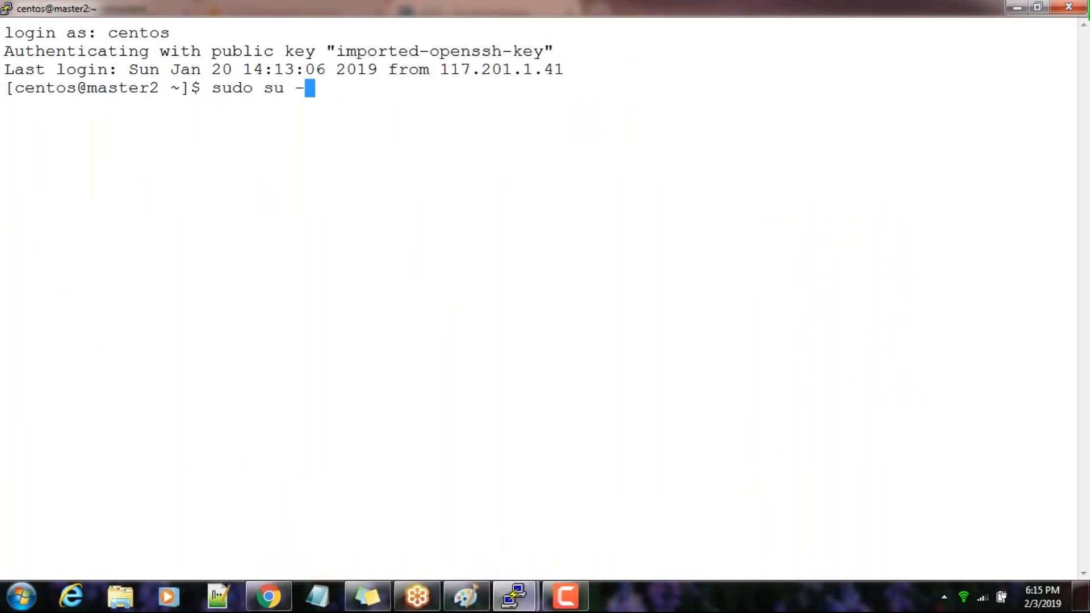
key("Return")
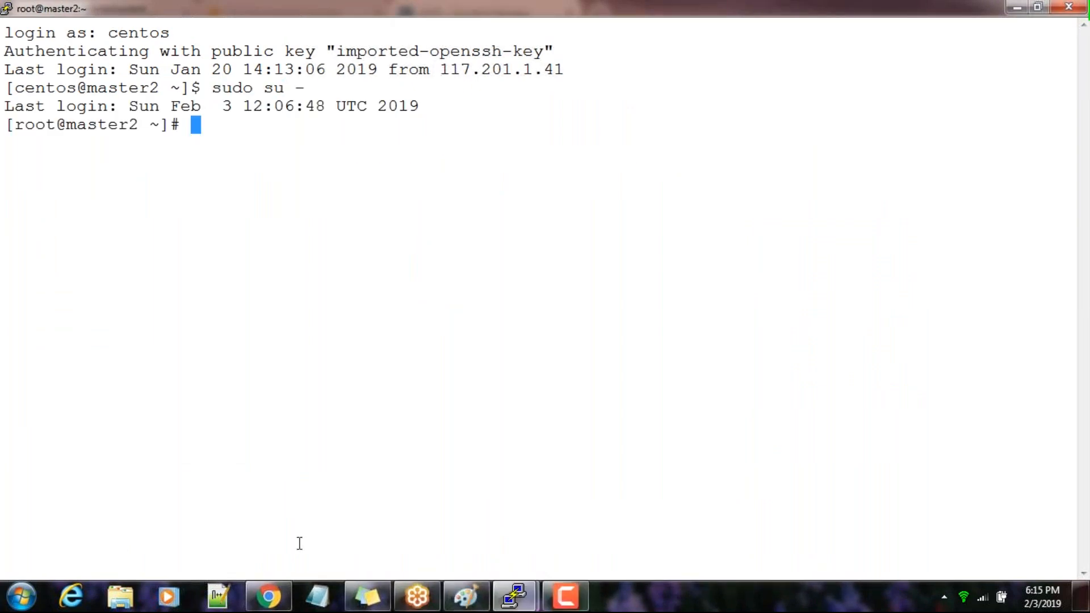
In Cloudera Manager, reopen the SecondaryNameNode configuration of HDFS, highlight the checkpoint directory and look through the other settings
left_click(268, 596)
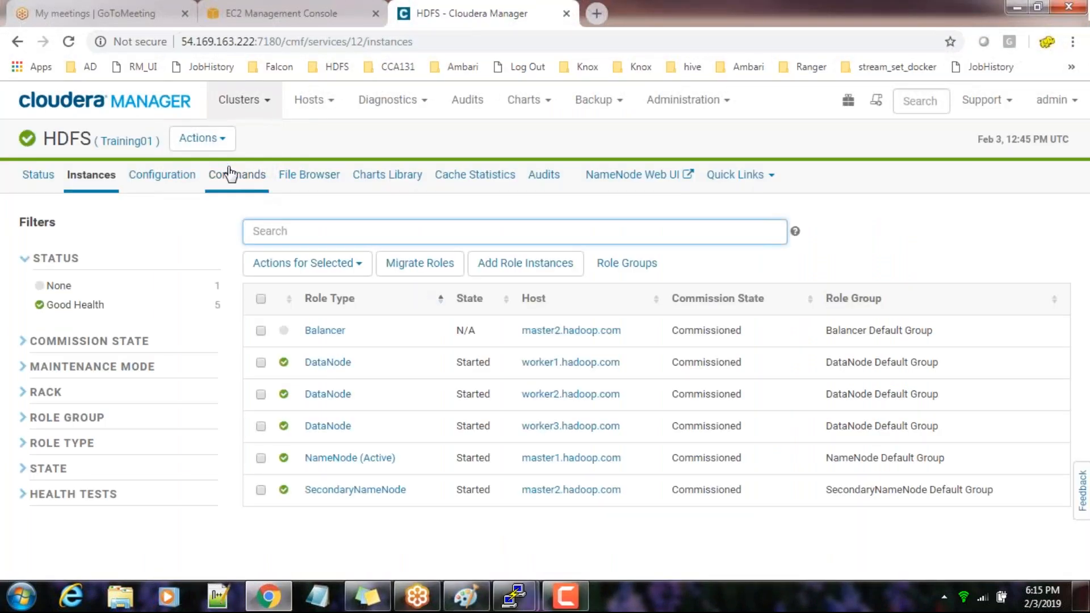
left_click(164, 176)
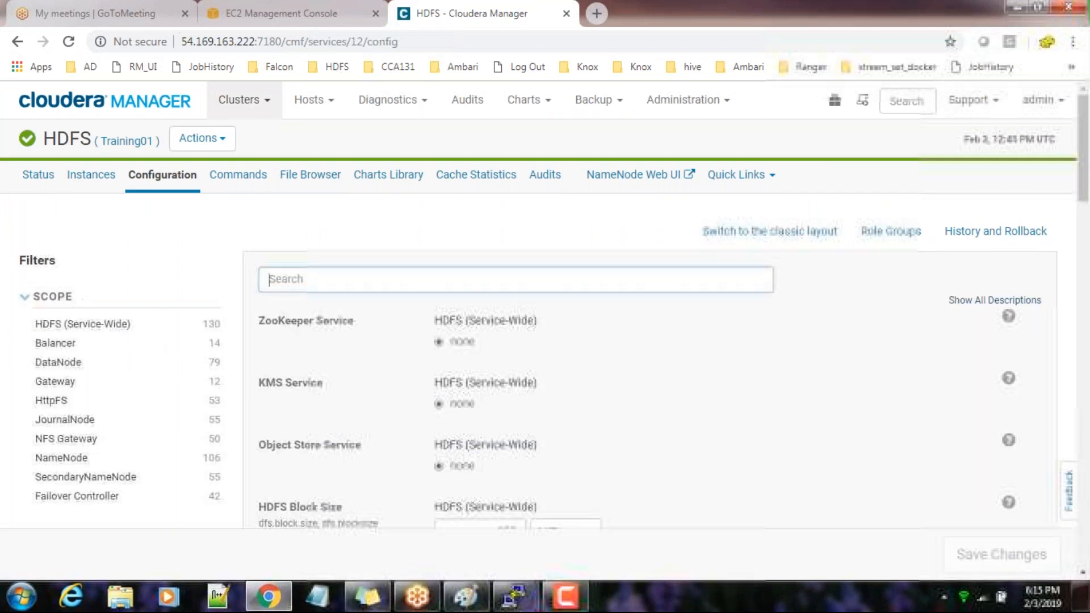
left_click(93, 478)
left_click_drag(490, 347, 437, 348)
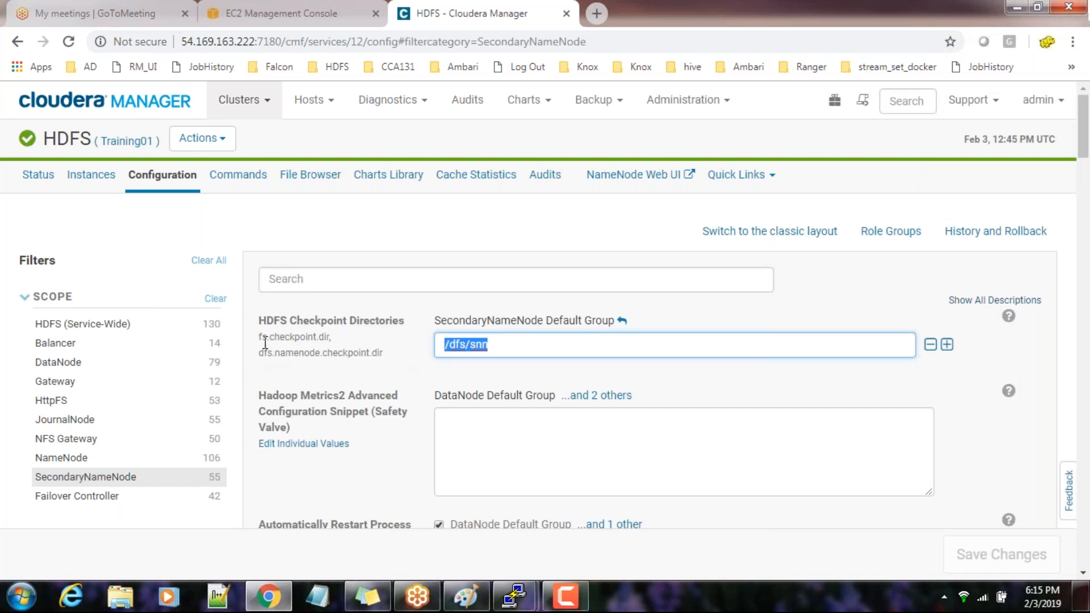
scroll(373, 348, "down", 3)
scroll(372, 349, "down", 20)
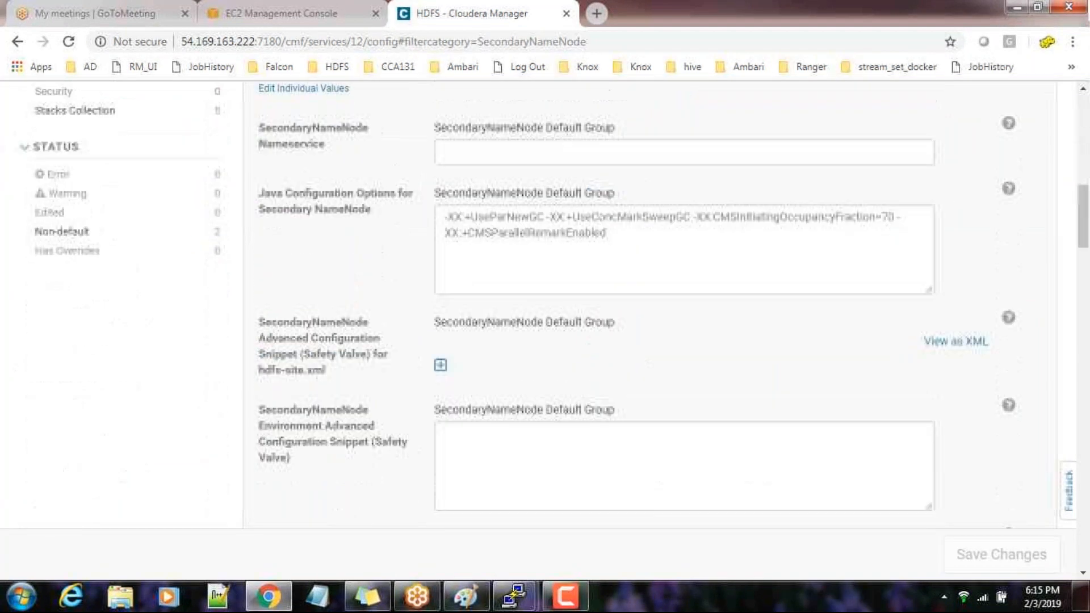
scroll(369, 352, "up", 5)
scroll(428, 378, "up", 15)
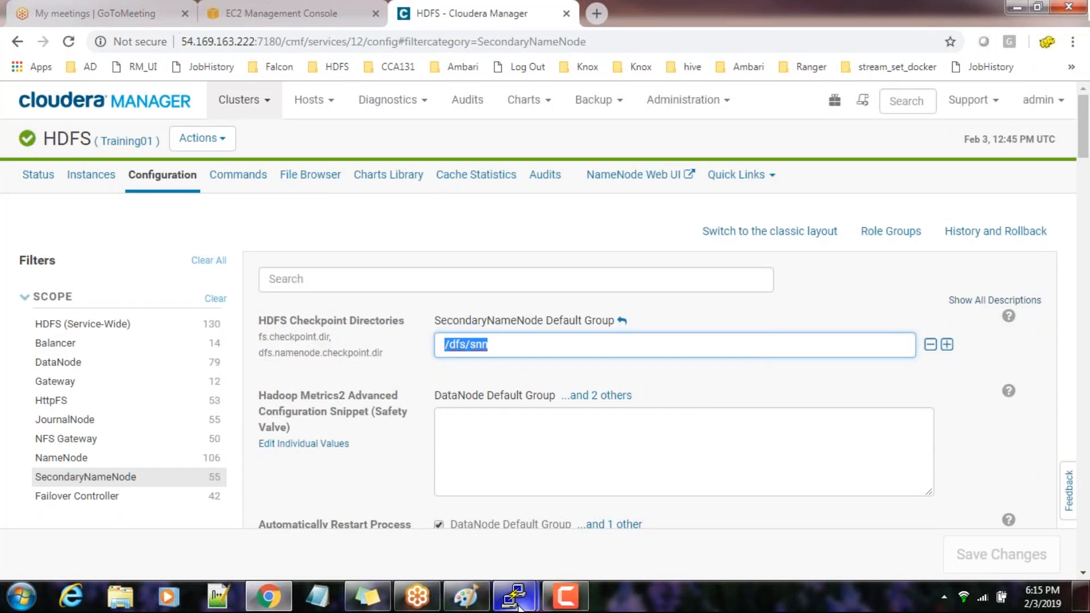
Switch to the master2 terminal, change to the checkpoint directory /dfs/snn and list its contents
left_click(560, 513)
type("cd /dfs/snn")
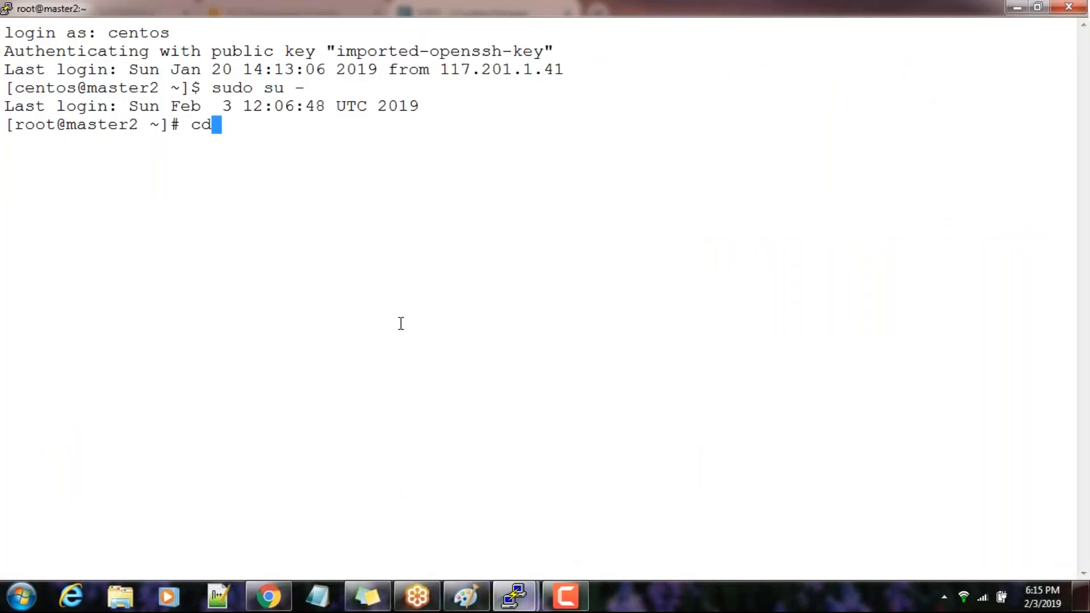
key("Return")
type("ls")
key("Return")
Enter the current subdirectory of /dfs/snn and list its files
type("cd c")
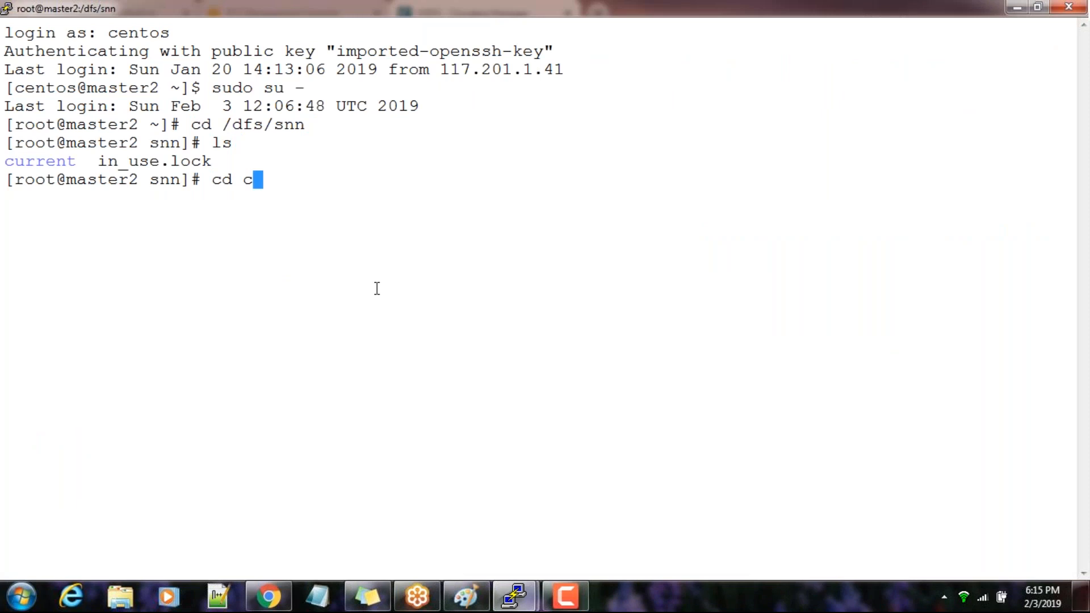
key("Tab")
key("Return")
type("ls")
key("Return")
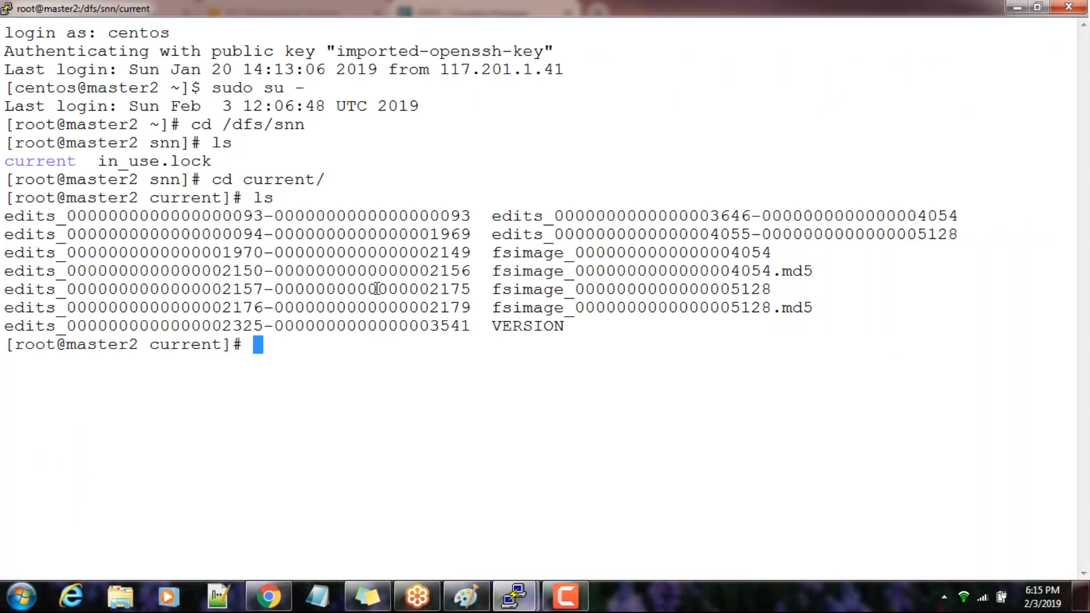
List the checkpoint files in reverse time order with ls -lrt and print the system date
type("ls -lrt")
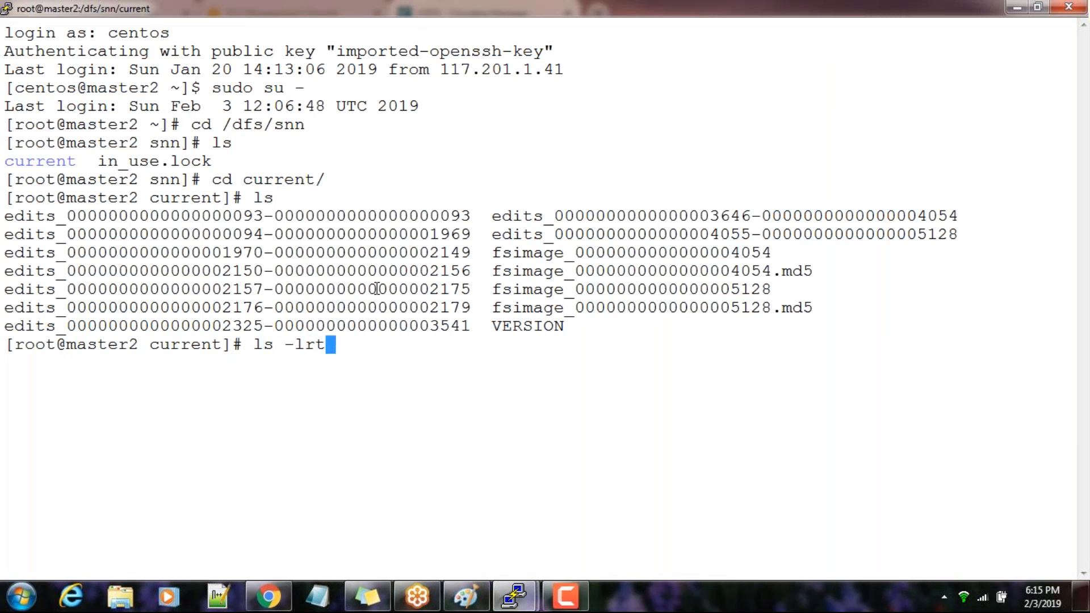
key("Return")
type("date")
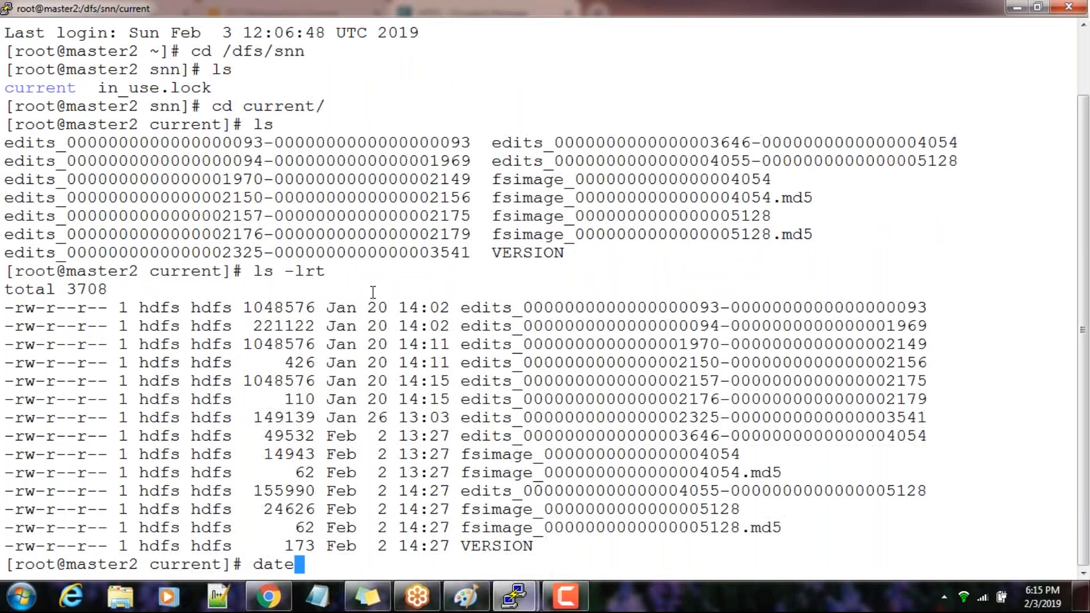
key("Return")
Highlight the system time and the timestamps of the newest fsimage md5 and VERSION files to compare them
left_click_drag(119, 545, 170, 543)
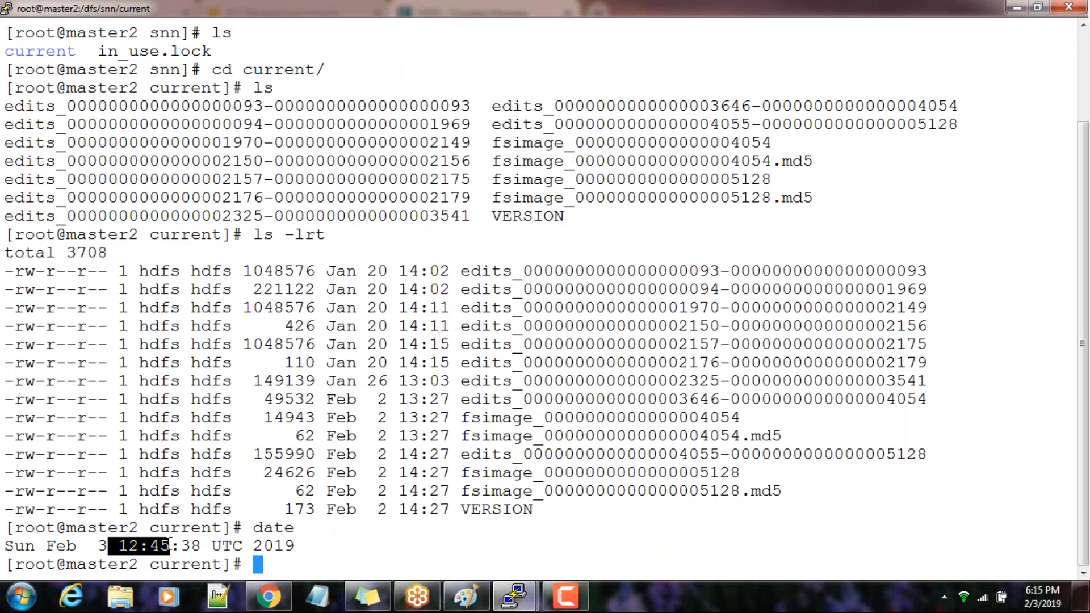
left_click_drag(399, 492, 483, 496)
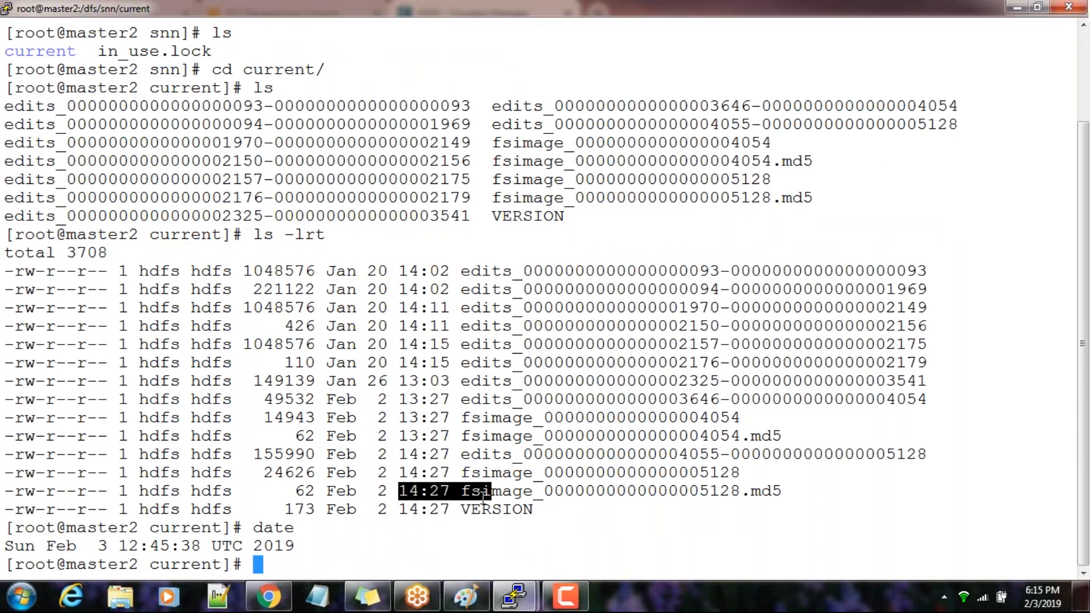
left_click(459, 498)
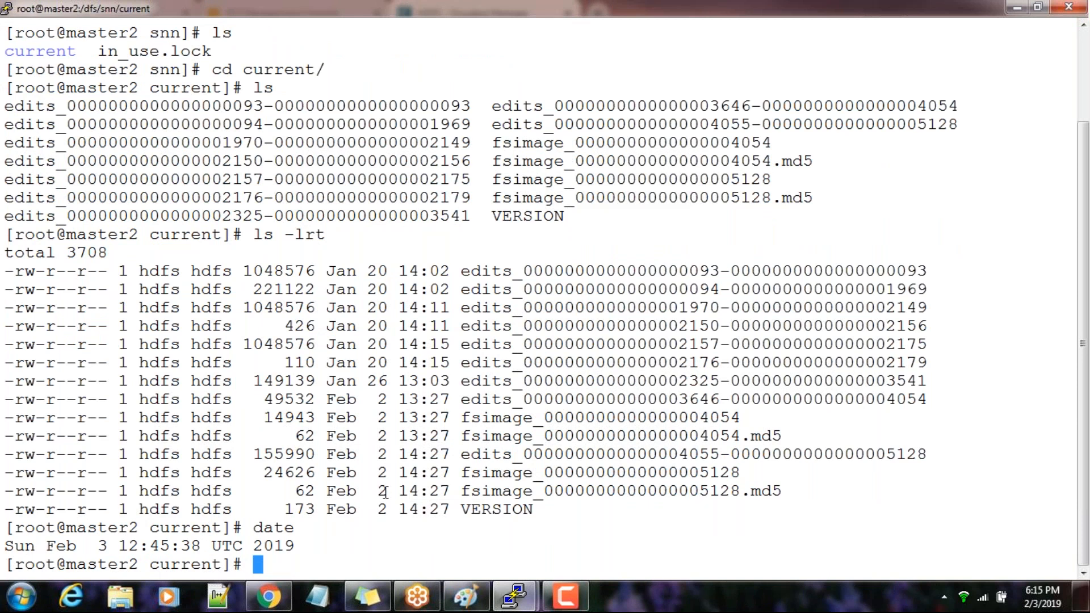
left_click_drag(393, 509, 521, 509)
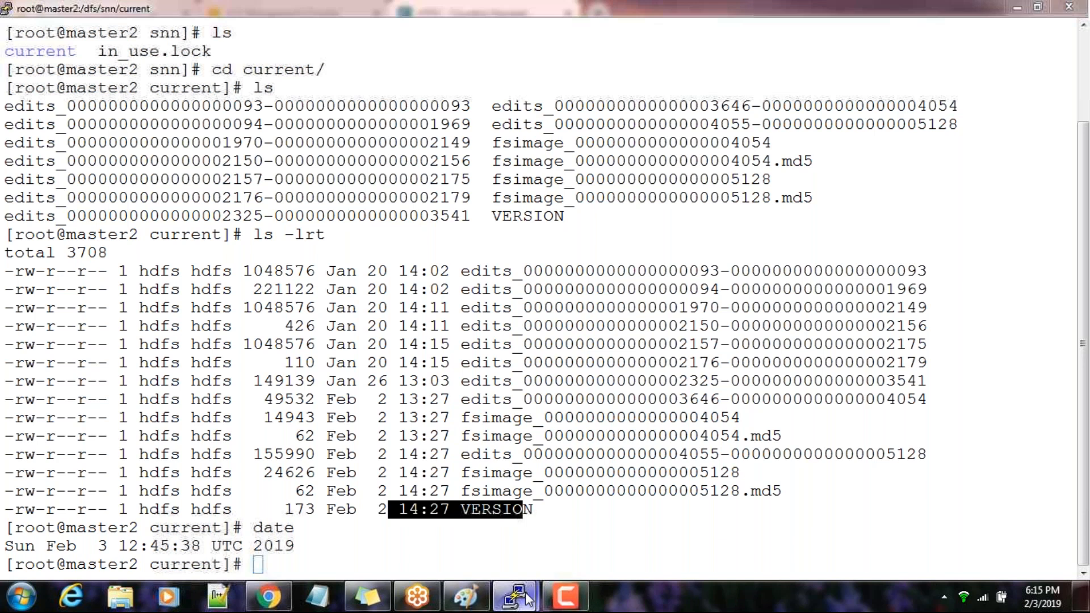
Switch to the master1 terminal and list the NameNode metadata in /dfs/nn/current with ls -lrt
mouse_move(526, 593)
left_click(468, 522)
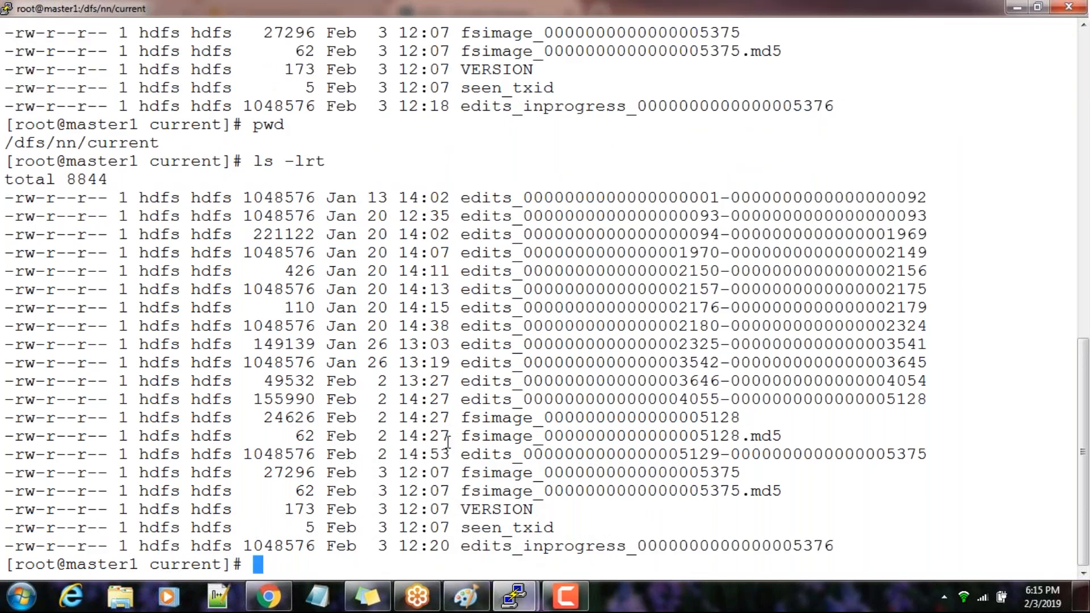
type("ls -lrt")
key("Return")
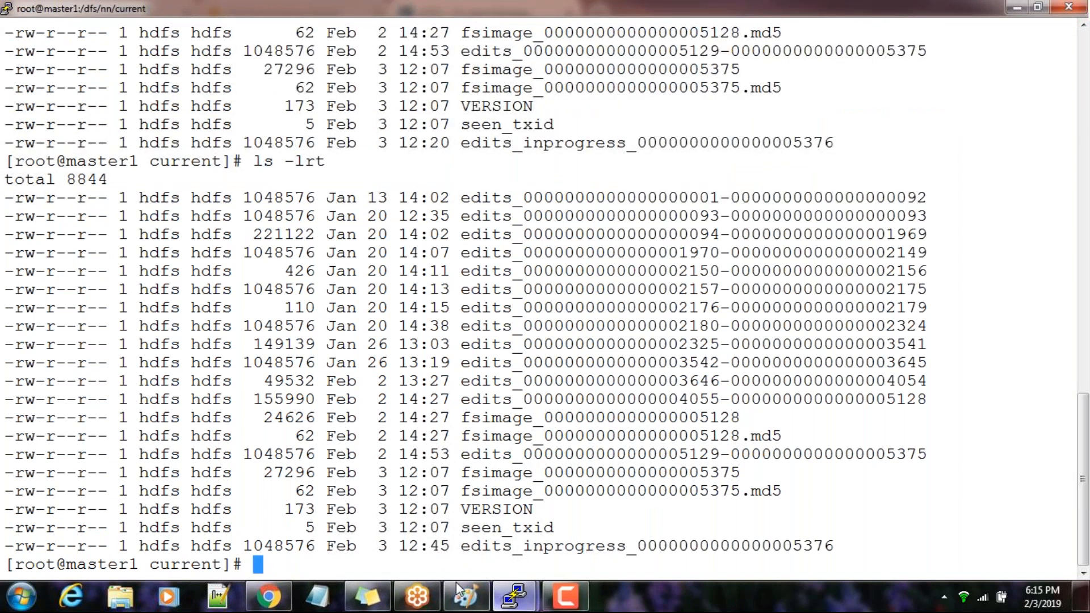
Highlight the edits_inprogress timestamp and the newest fsimage file with its modification time in the NameNode listing
left_click_drag(399, 548, 435, 552)
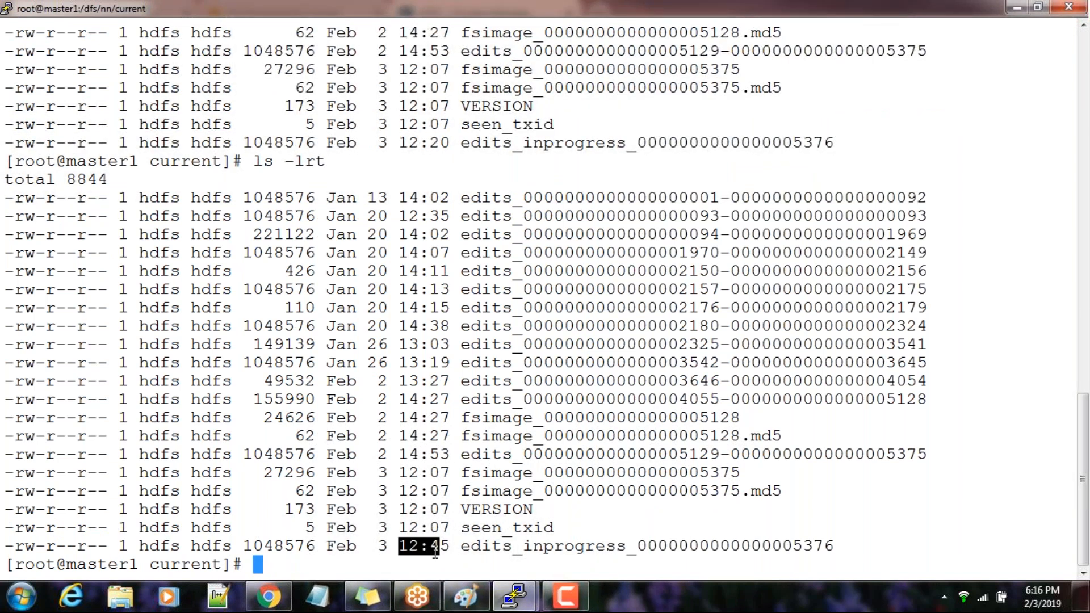
left_click_drag(535, 491, 738, 491)
double_click(639, 467)
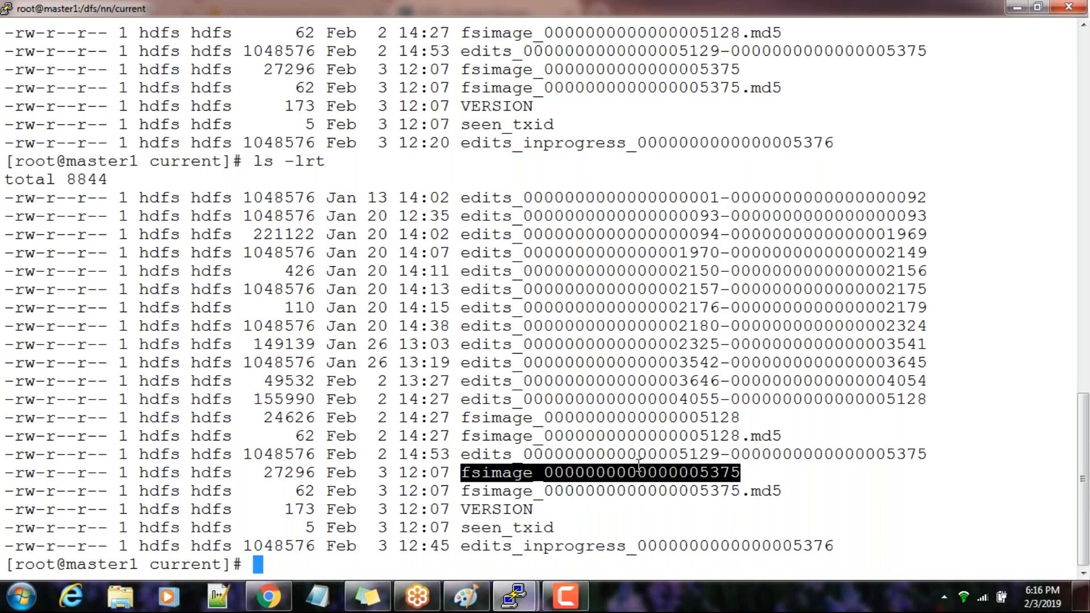
left_click_drag(397, 472, 654, 477)
left_click(530, 524)
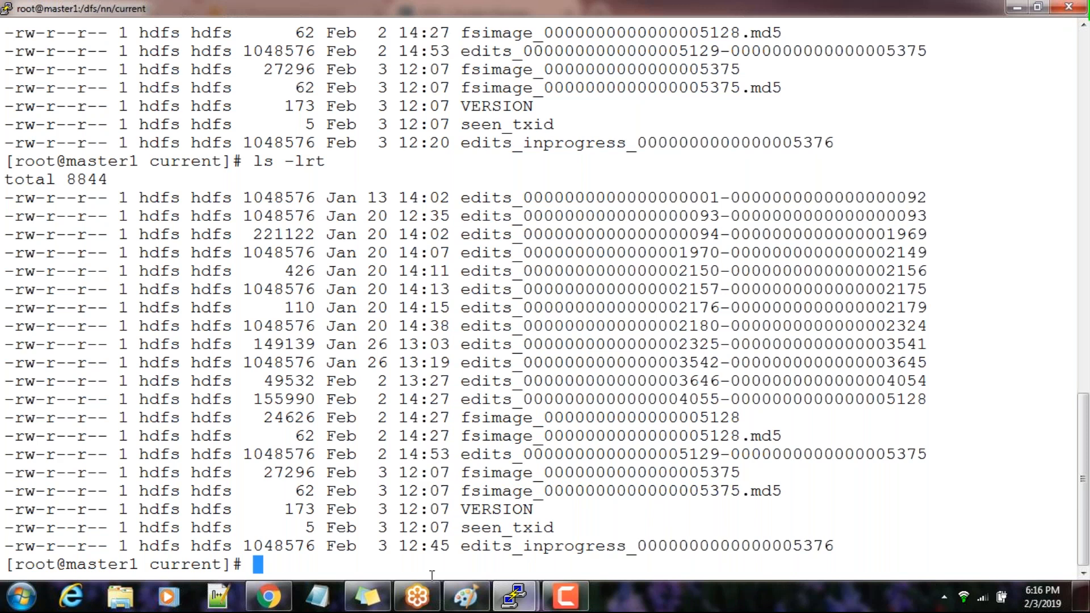
Switch from root to the personal user account on master1 with su -
type("su -")
key("BackSpace")
key("BackSpace")
key("BackSpace")
key("BackSpace")
key("BackSpace")
type("su - sku")
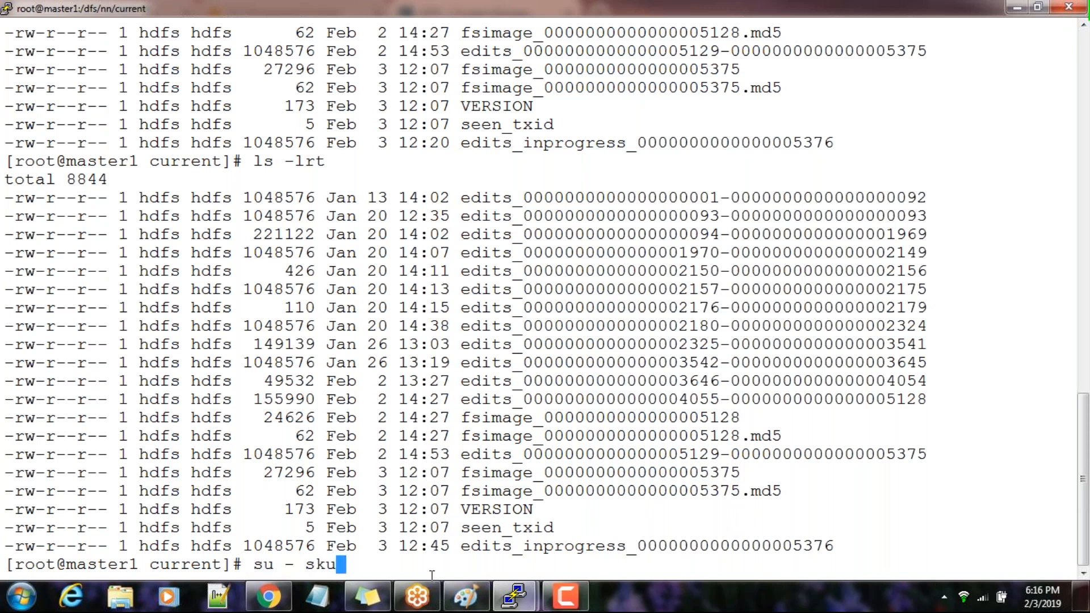
type("nnotharamal")
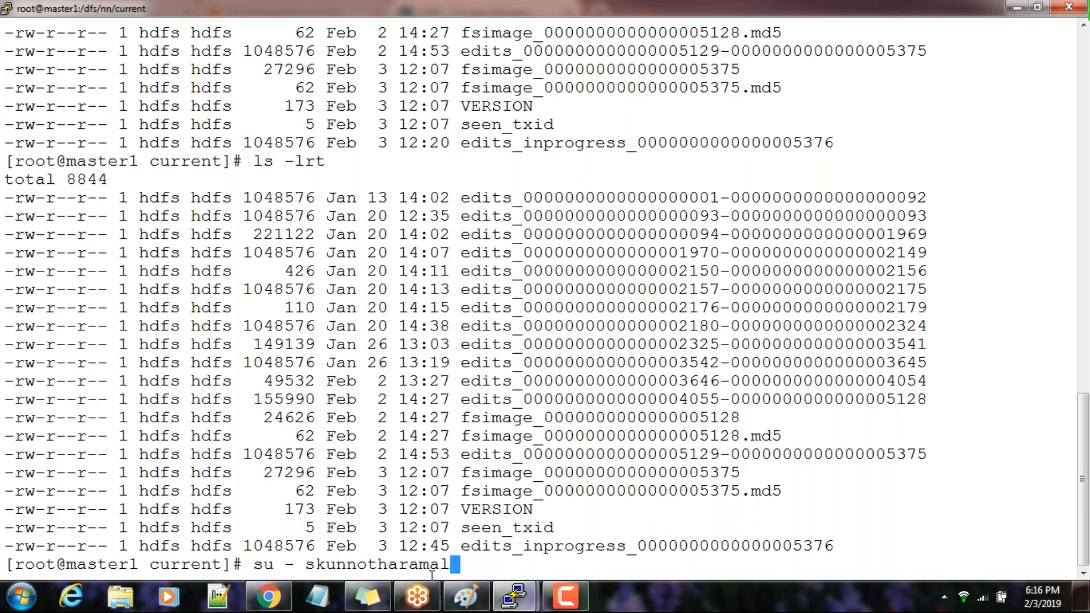
key("Return")
List the files in the user's home directory, highlight hdfs.keytab, and repeat the listing on a cleared terminal
type("ls")
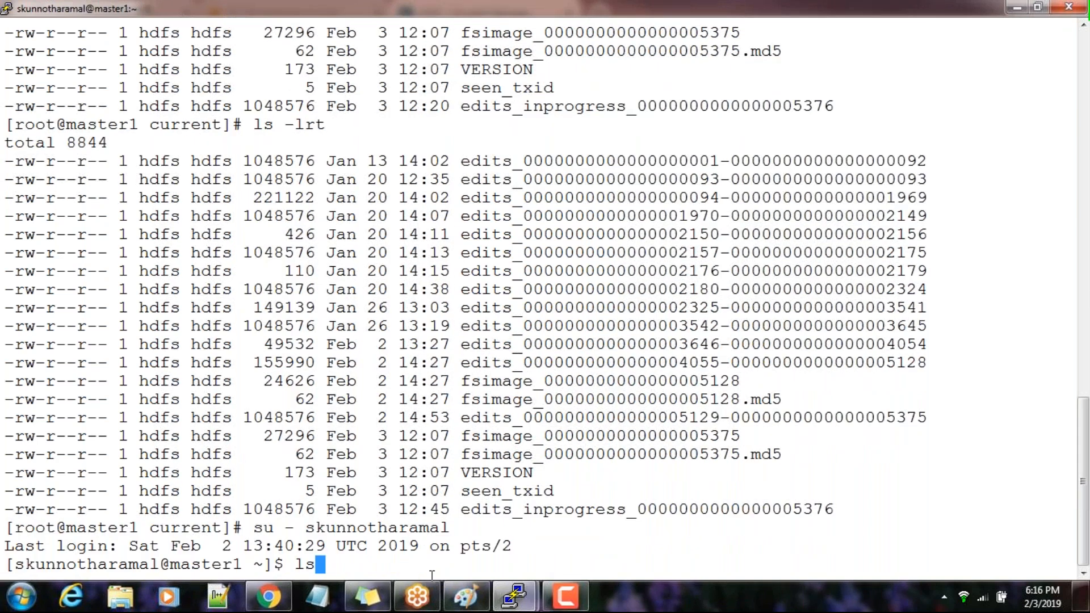
key("Return")
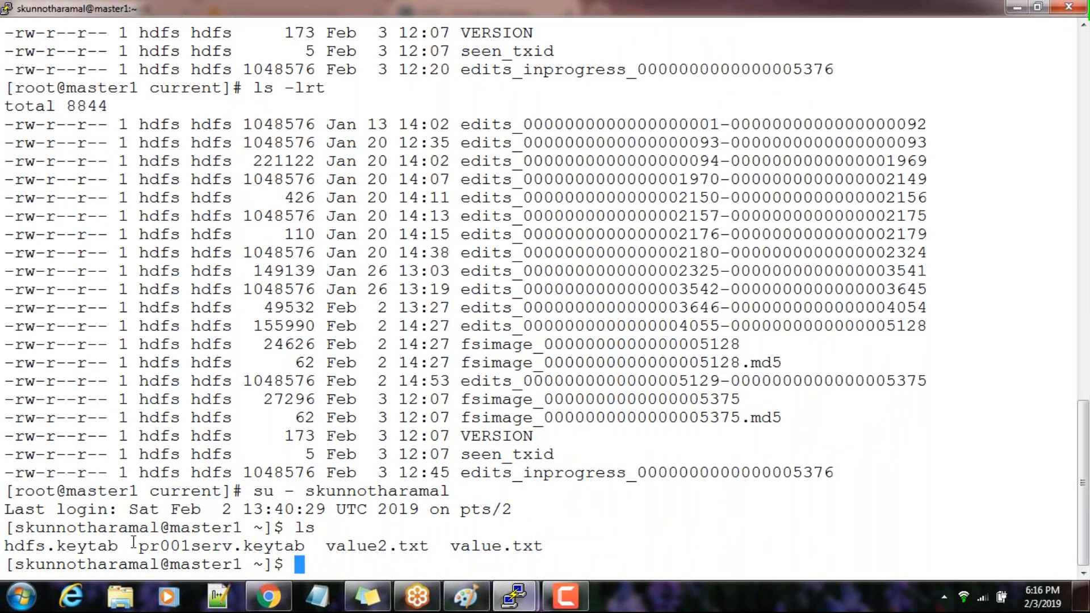
double_click(101, 546)
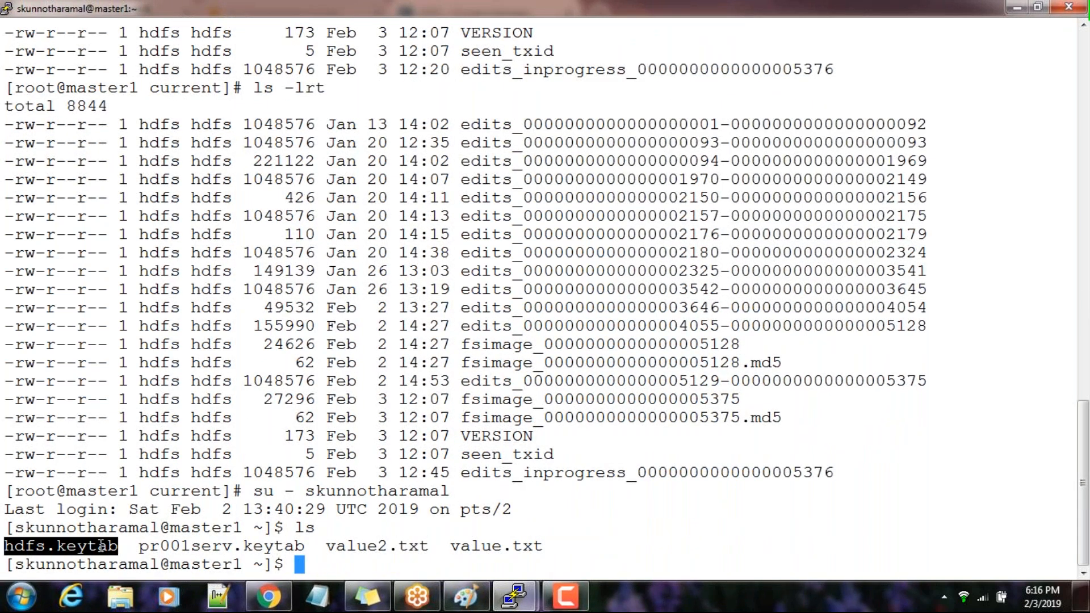
type("clear")
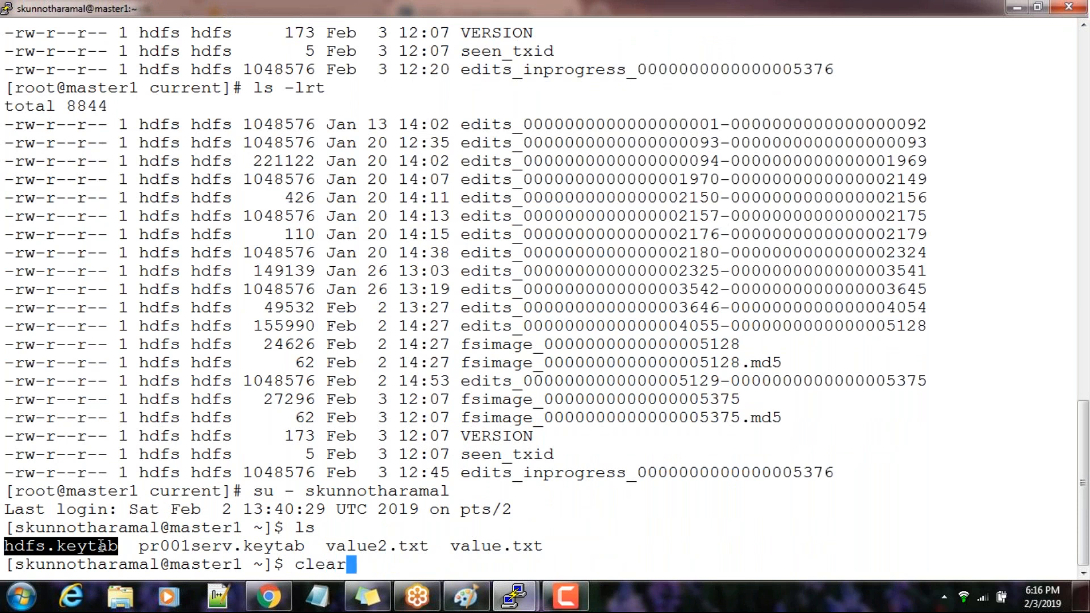
key("Return")
type("ls")
key("Return")
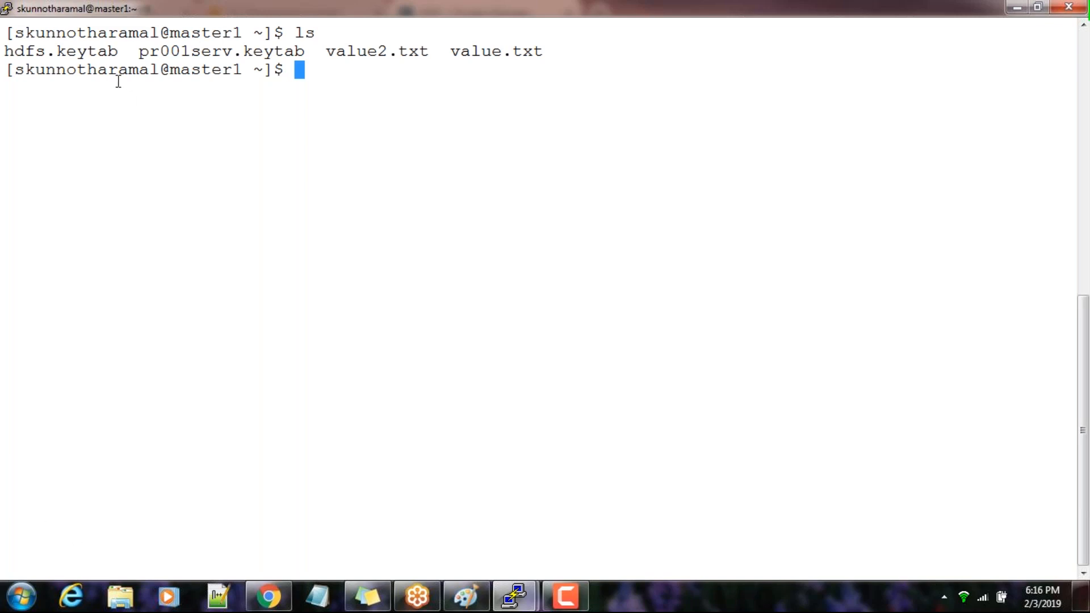
List the principals and timestamps stored in hdfs.keytab with klist -kt
double_click(87, 54)
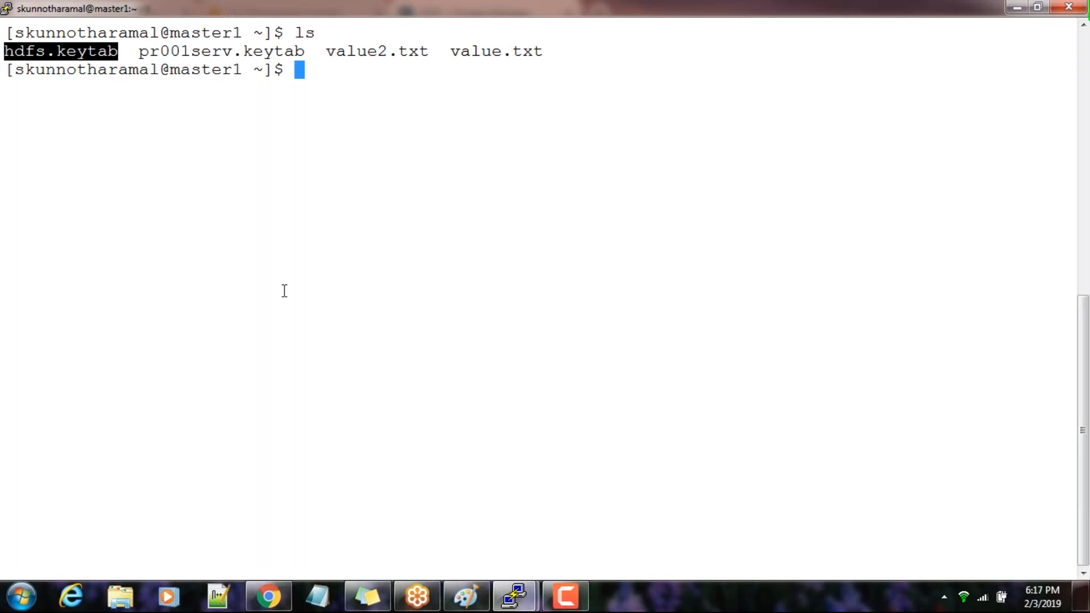
type("klist -kt")
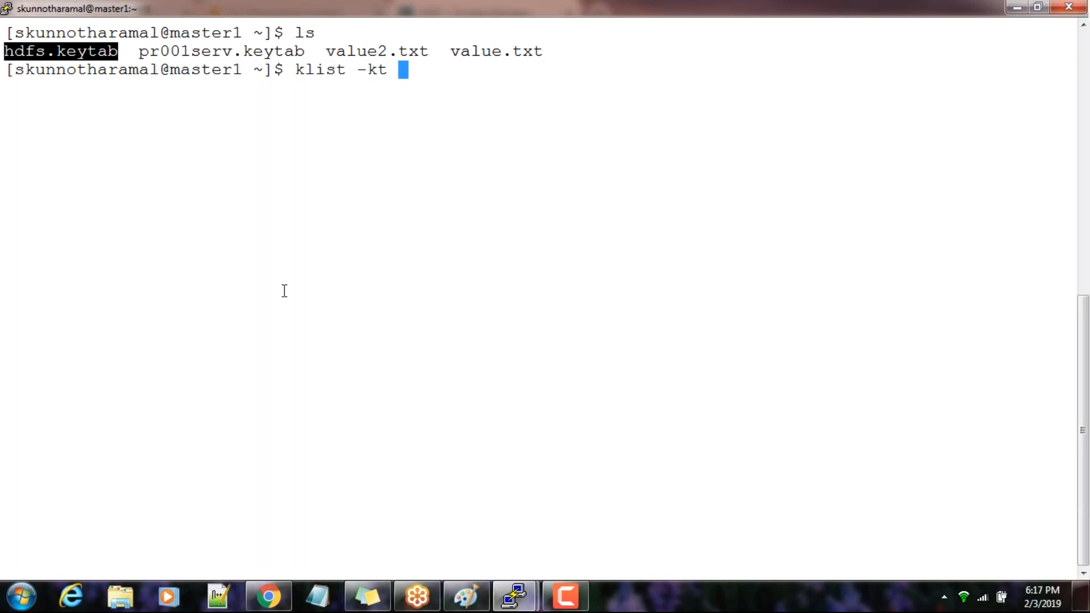
right_click(285, 291)
key("Return")
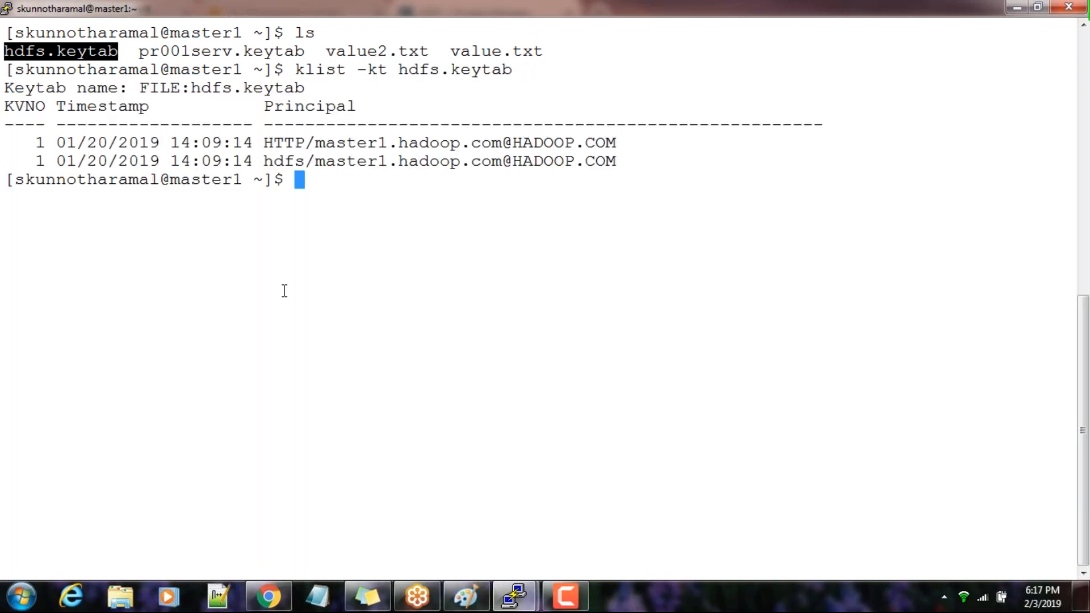
type("kinit ")
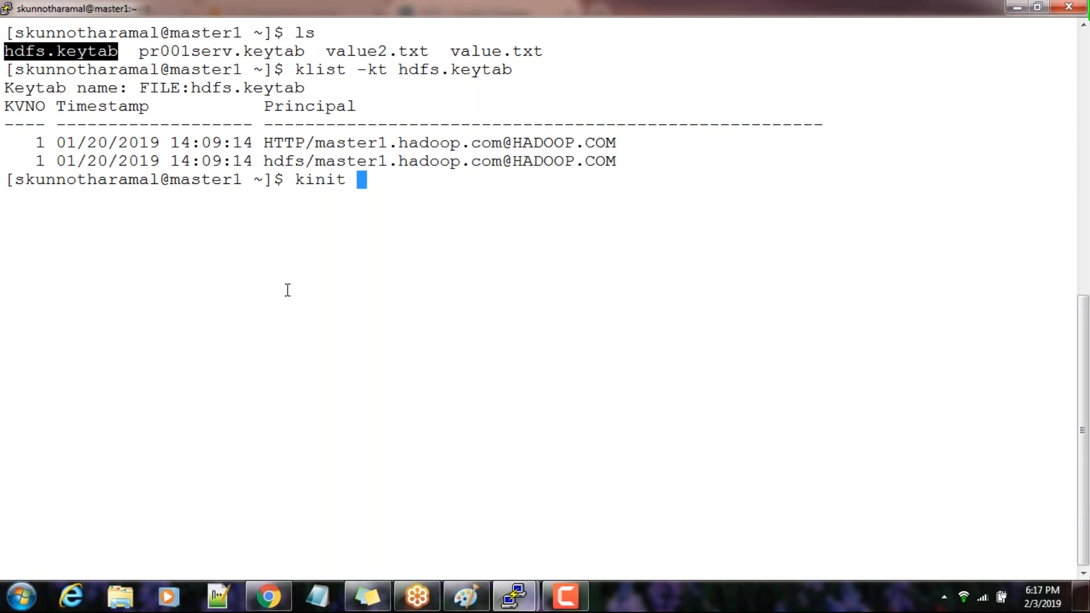
type("-kt h")
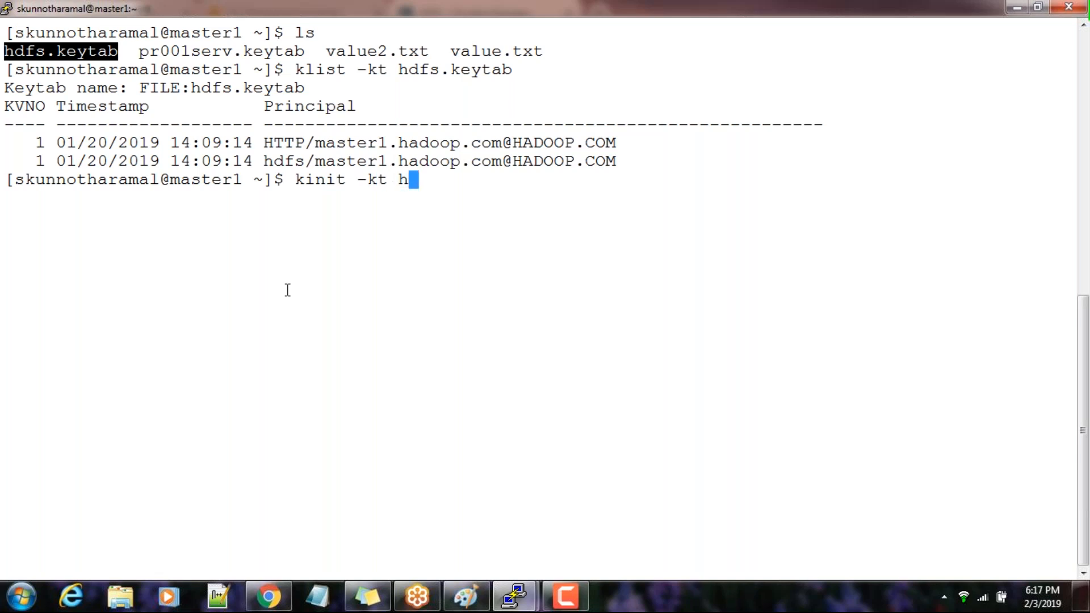
key("Tab")
left_click_drag(264, 162, 610, 164)
right_click(610, 164)
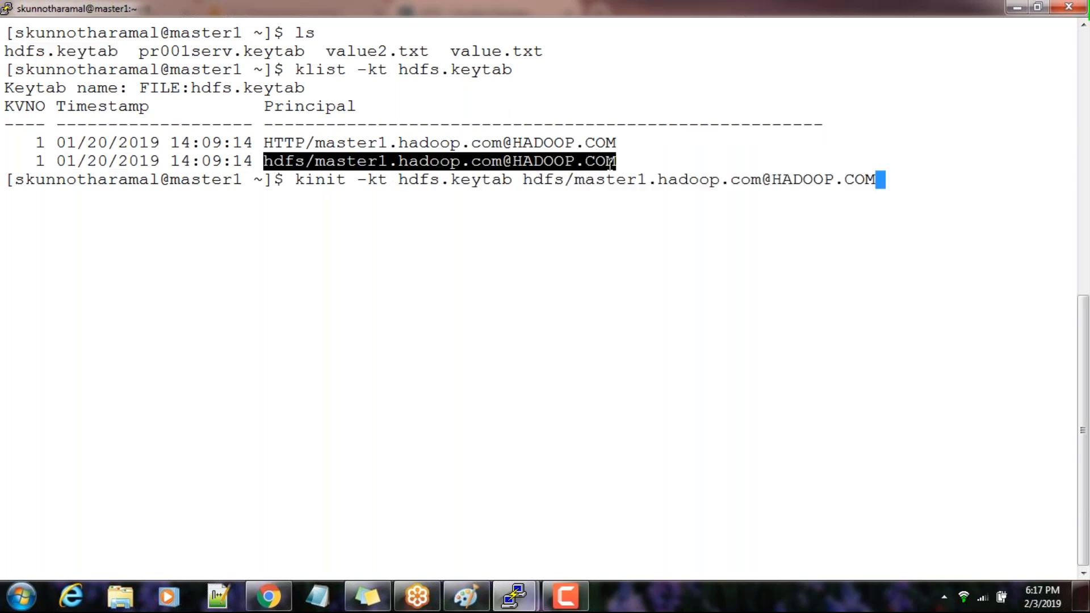
key("Return")
Show the cached Kerberos ticket with klist and highlight its default principal
type("klist")
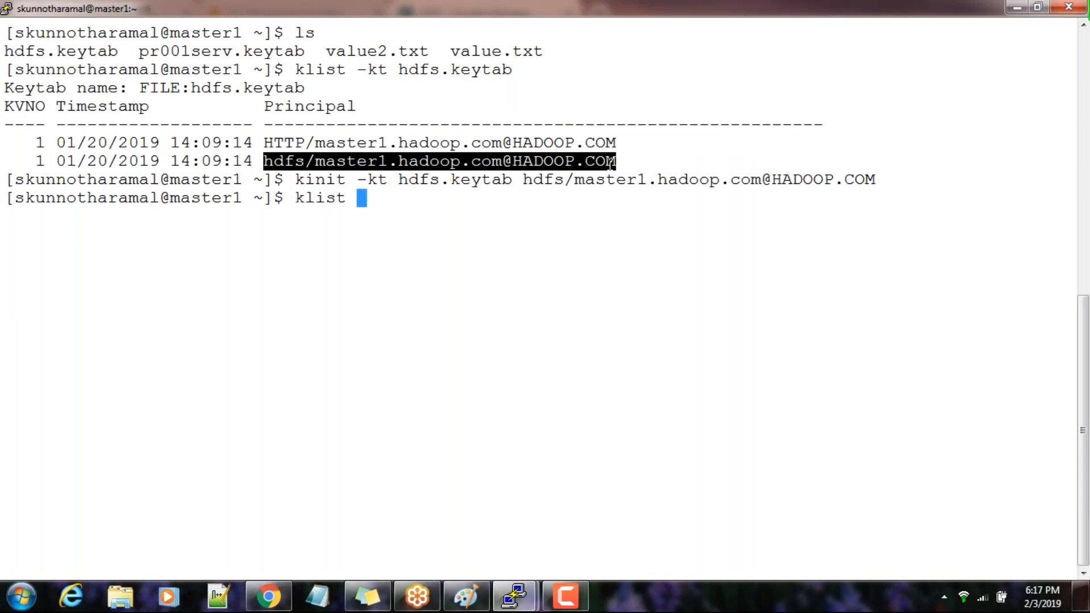
key("Return")
left_click_drag(192, 233, 556, 237)
left_click(552, 238)
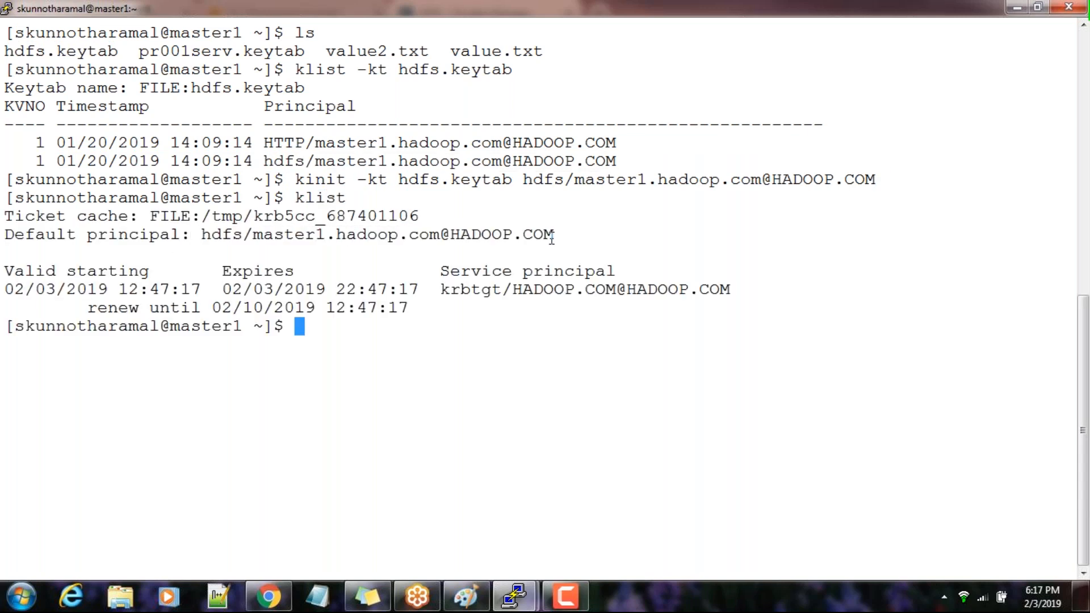
Display the usage help of hdfs dfsadmin and highlight the command above the option list
type("hdfs dfsadmin")
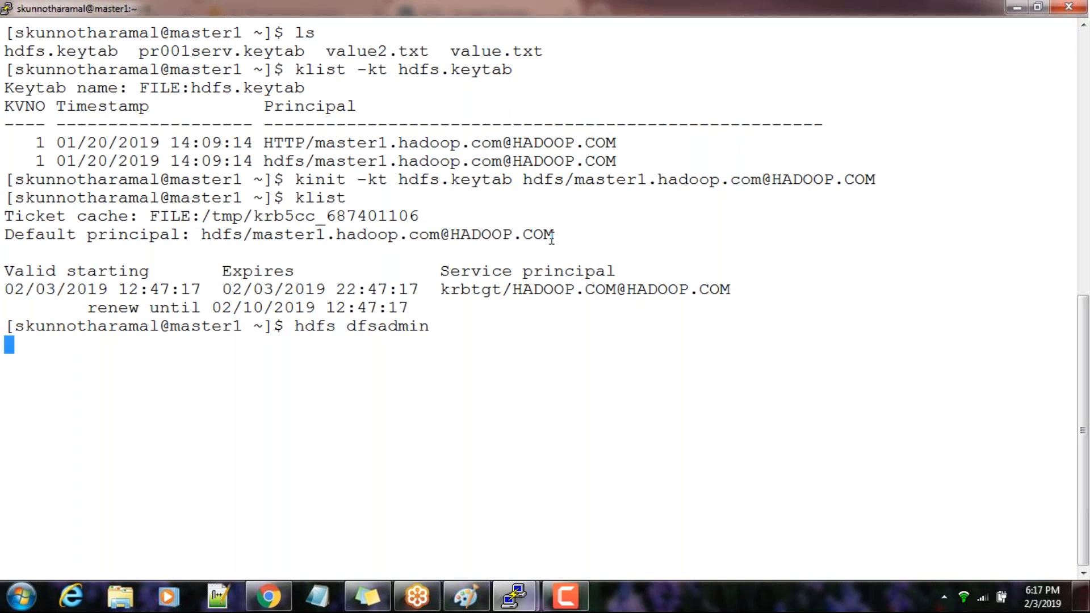
scroll(335, 196, "up", 10)
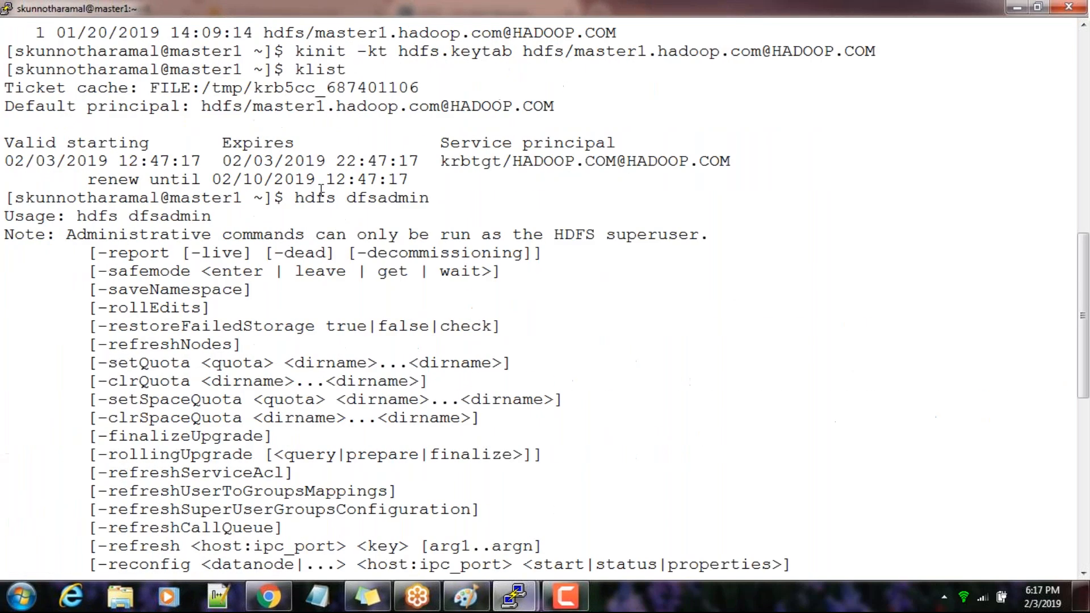
left_click_drag(334, 196, 421, 198)
left_click(387, 225)
Try to save the namespace with hdfs dfsadmin -saveNamespace, copying the option from the usage help, and highlight the command's response
double_click(136, 293)
key("ctrl+c")
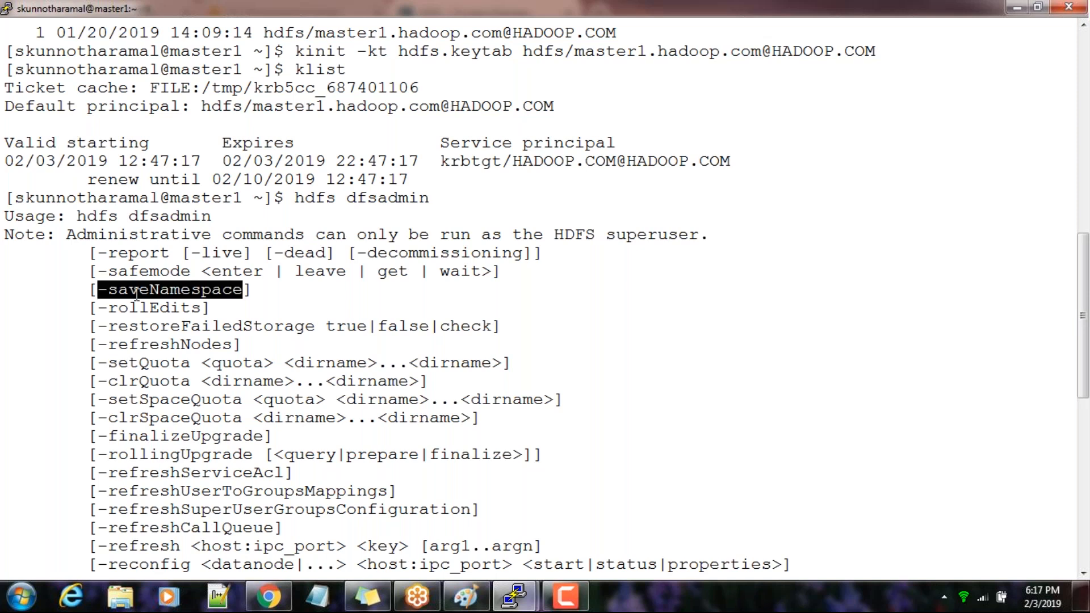
scroll(137, 293, "down", 5)
scroll(136, 293, "down", 5)
scroll(136, 293, "up", 5)
scroll(137, 294, "down", 5)
key("Up")
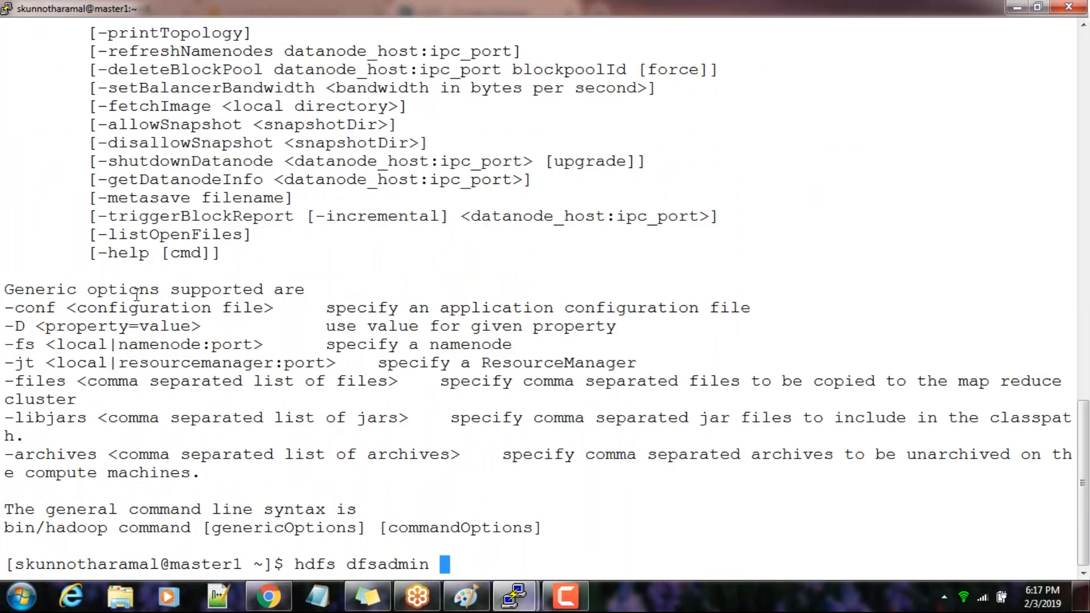
right_click(136, 293)
key("Return")
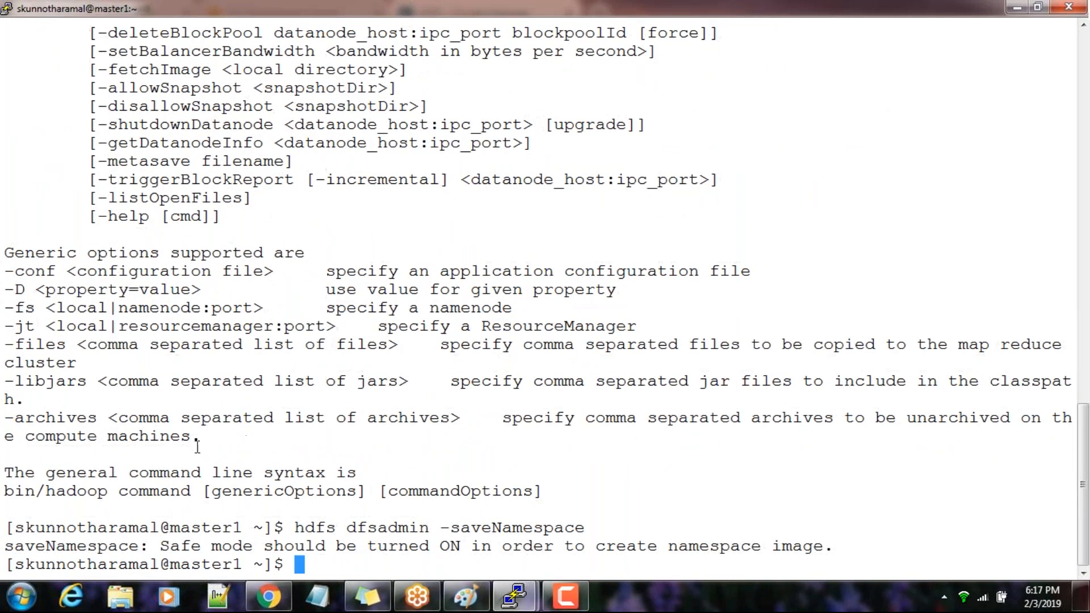
left_click_drag(6, 548, 825, 548)
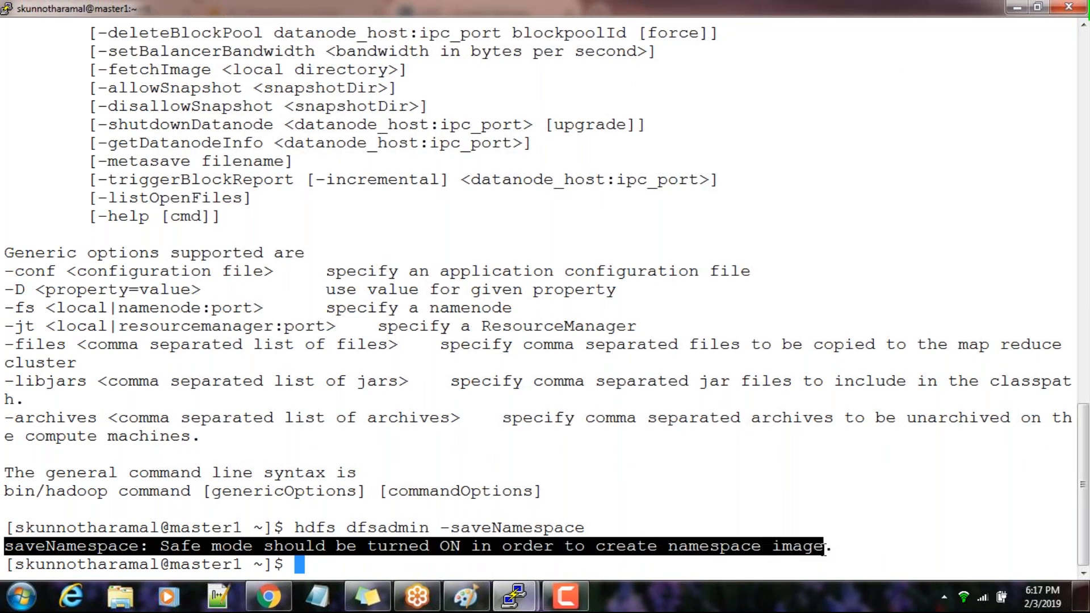
double_click(281, 551)
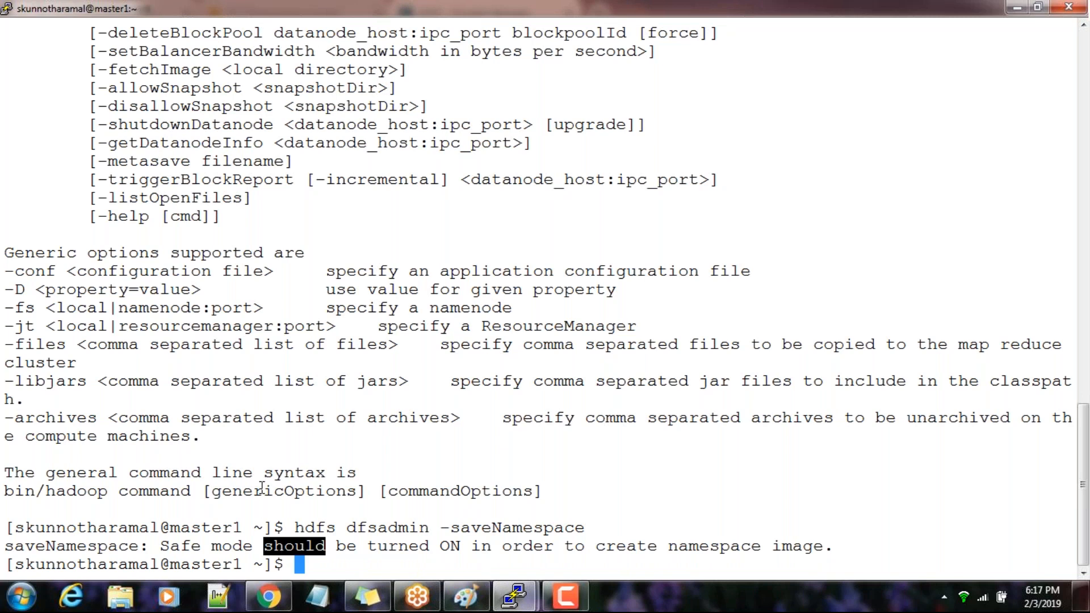
Query the NameNode's safe mode status with hdfs dfsadmin -safemode get, taking the option from the usage help
scroll(262, 487, "up", 10)
double_click(152, 236)
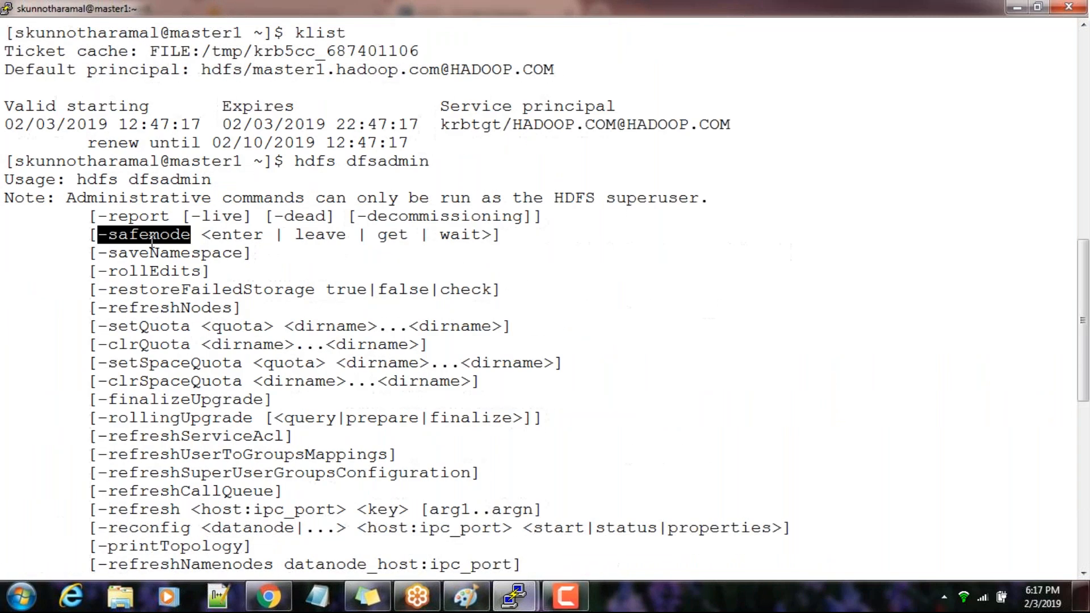
key("Up")
key("BackSpace")
key("BackSpace")
key("BackSpace")
key("BackSpace")
key("BackSpace")
key("BackSpace")
key("BackSpace")
key("BackSpace")
key("BackSpace")
key("BackSpace")
key("BackSpace")
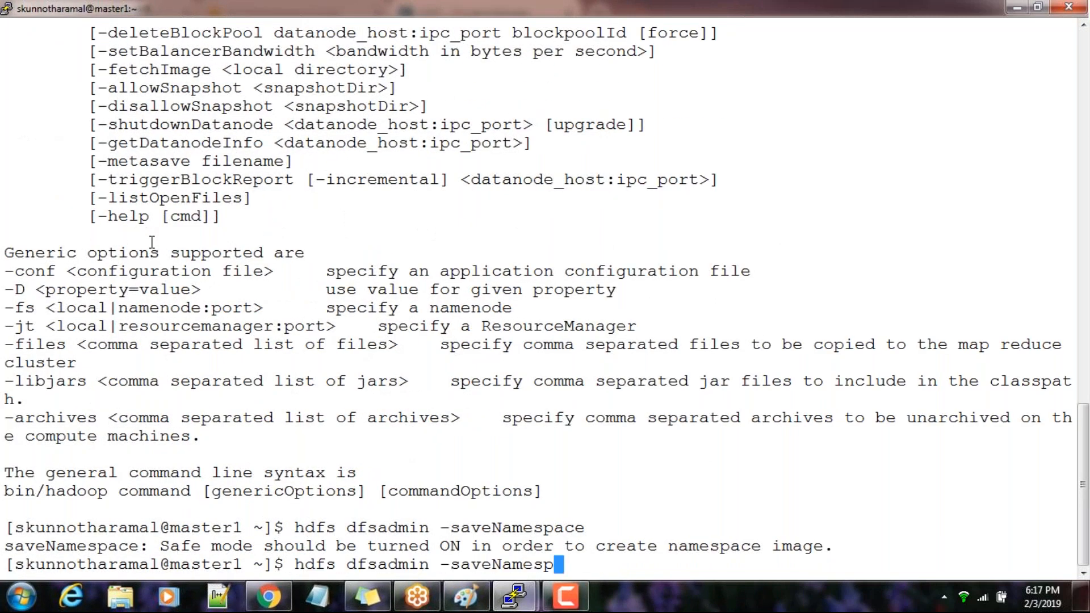
key("BackSpace")
key("BackSpace")
key("BackSpace")
right_click(152, 241)
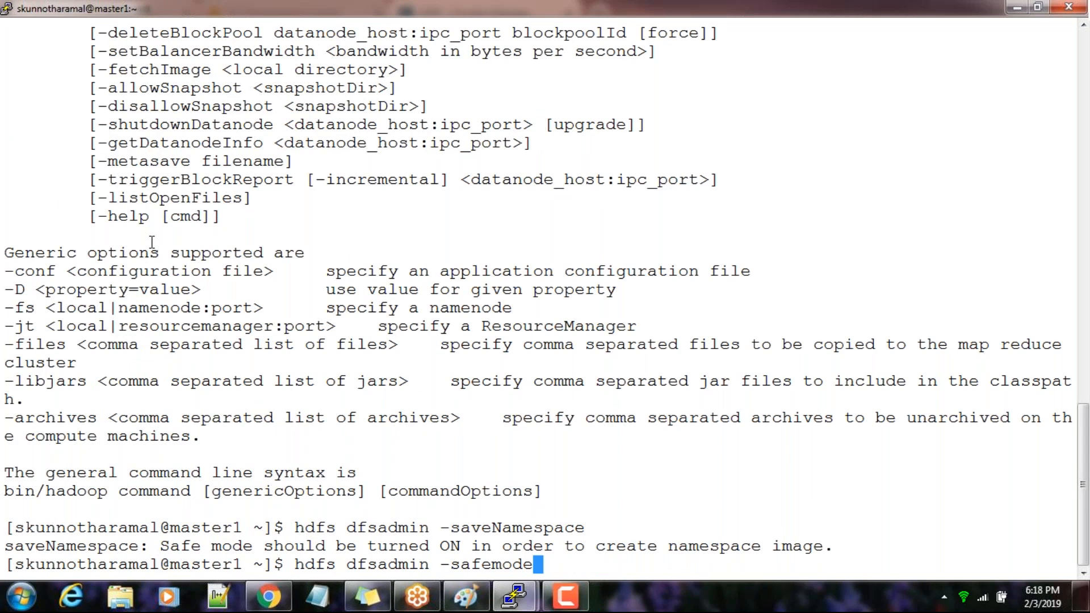
scroll(152, 241, "up", 10)
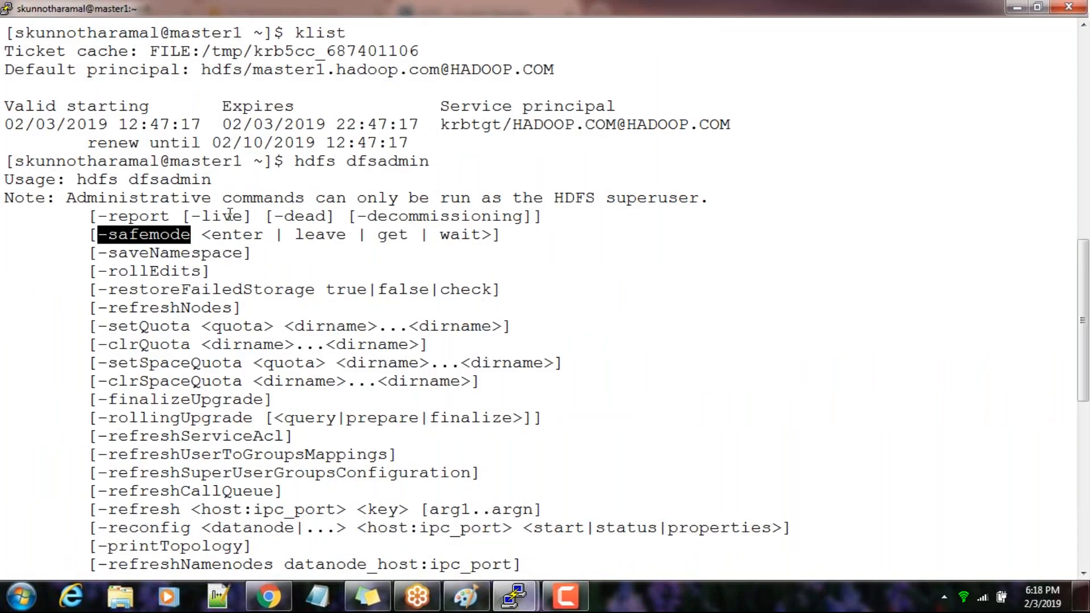
scroll(432, 242, "down", 10)
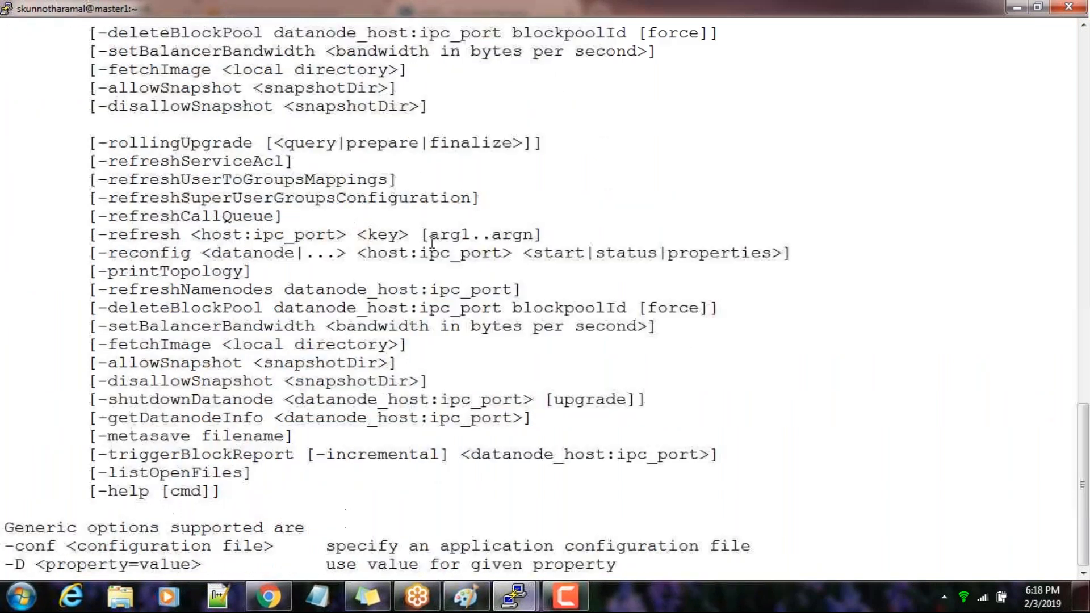
type("get")
key("Return")
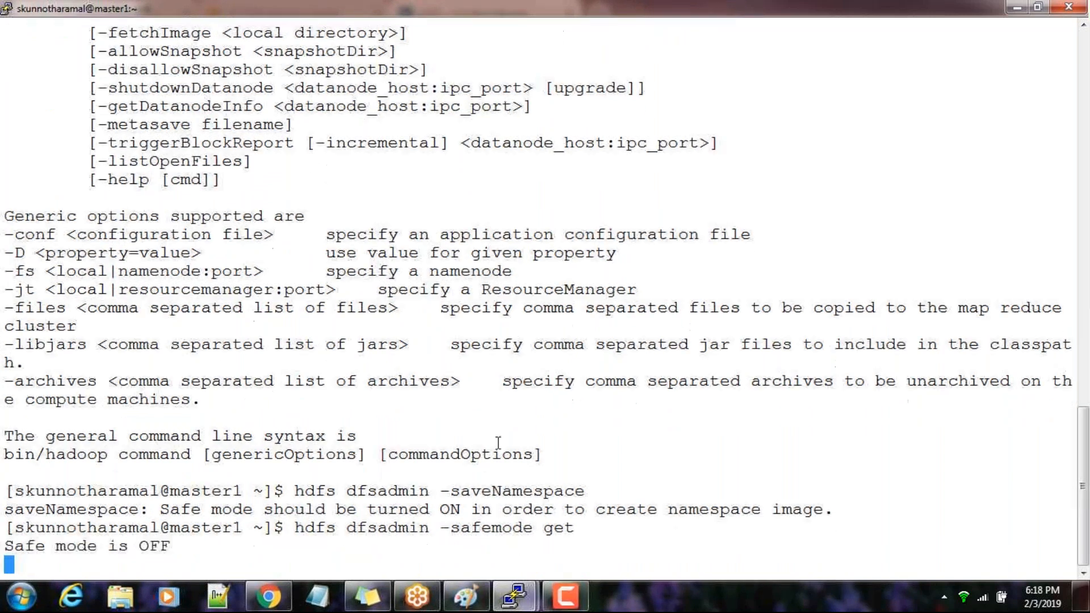
Look up the enter argument in the usage help and turn on safe mode with hdfs dfsadmin -safemode enter
scroll(174, 459, "up", 20)
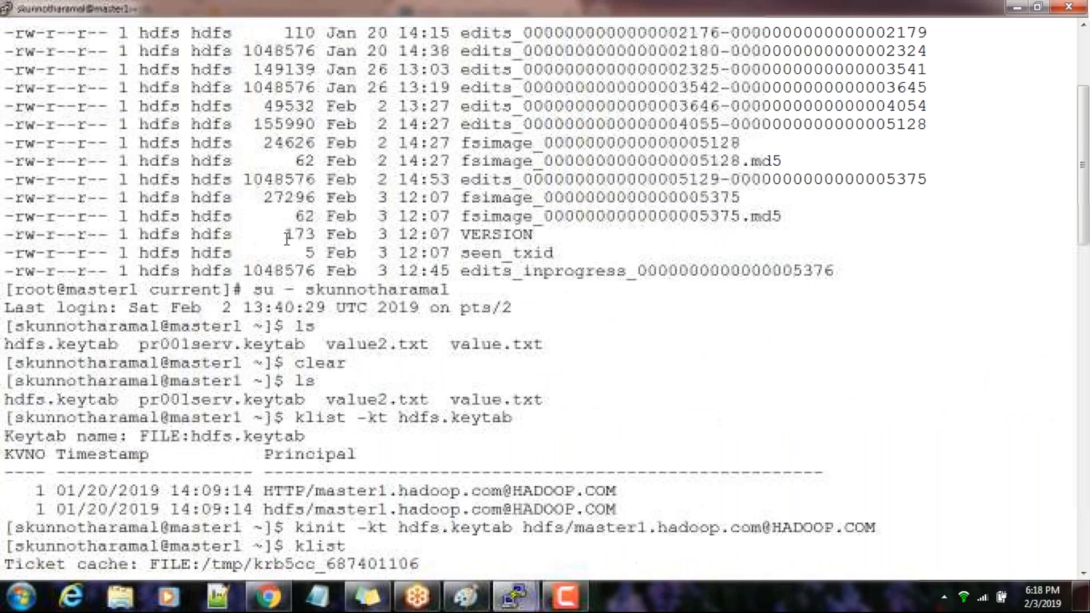
scroll(274, 189, "down", 10)
double_click(249, 196)
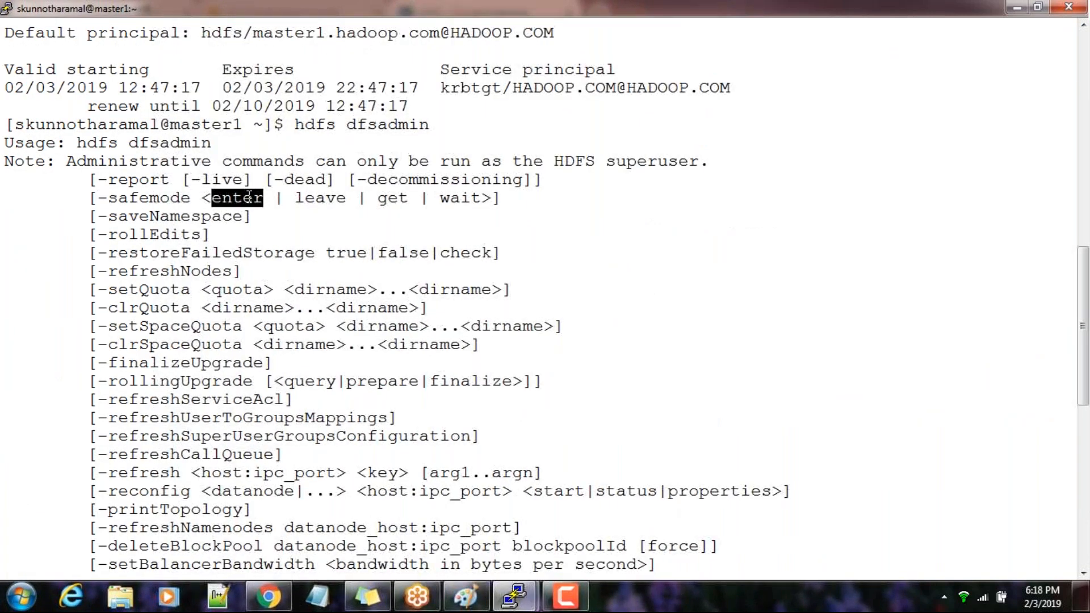
key("Up")
key("BackSpace")
key("BackSpace")
key("BackSpace")
key("BackSpace")
type("e")
key("BackSpace")
type("enter")
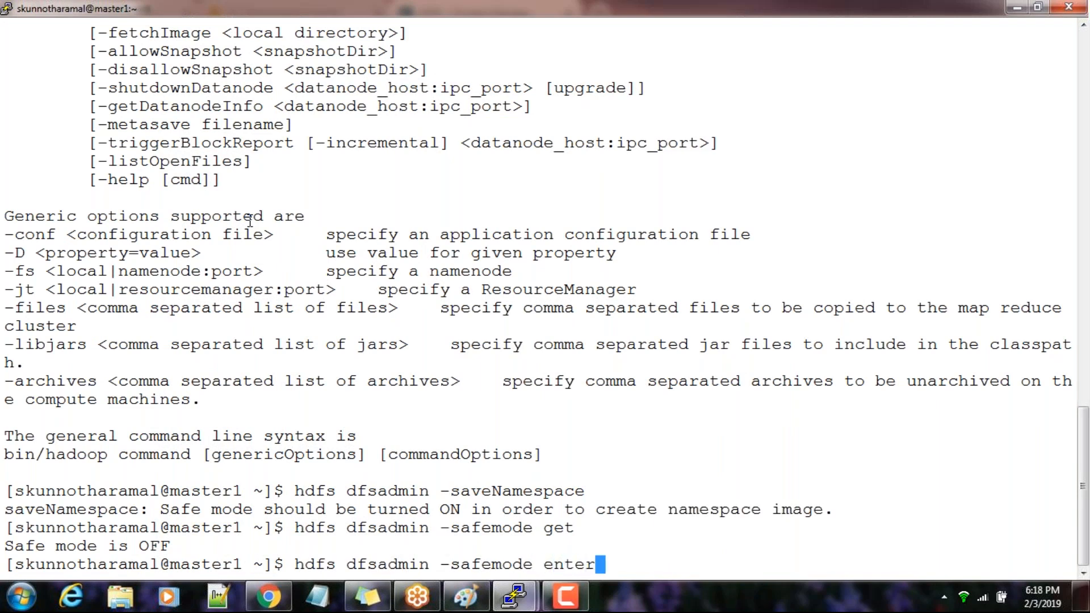
key("Return")
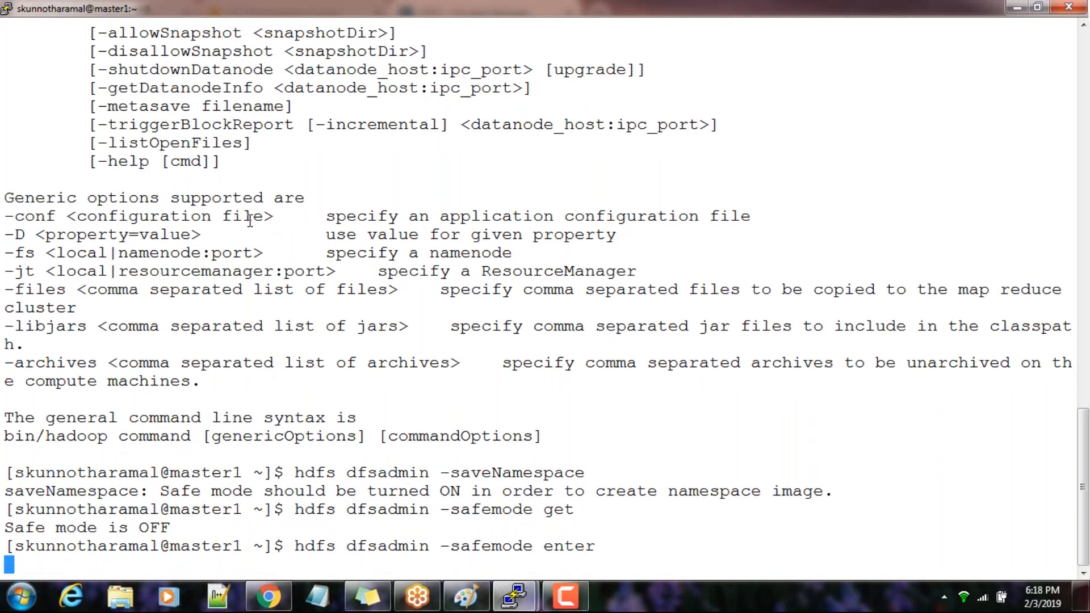
Discard the recalled safe mode command and list the HDFS root directory with hdfs dfs -ls /
key("Up")
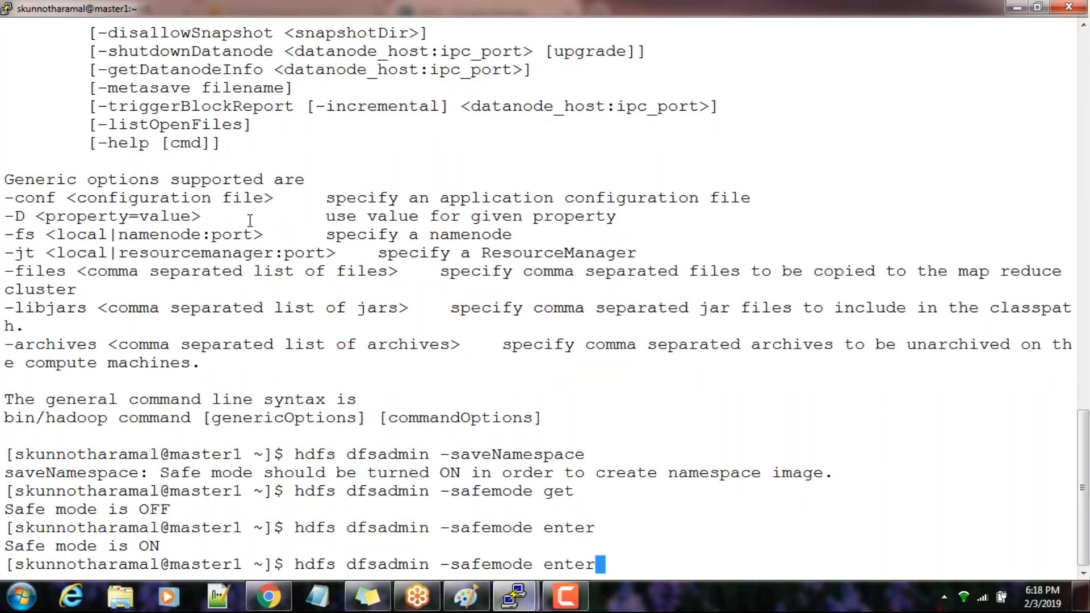
key("BackSpace")
key("BackSpace")
key("BackSpace")
key("BackSpace")
key("BackSpace")
key("BackSpace")
key("BackSpace")
key("BackSpace")
key("BackSpace")
key("BackSpace")
key("BackSpace")
key("BackSpace")
key("BackSpace")
key("BackSpace")
key("BackSpace")
key("BackSpace")
key("BackSpace")
key("BackSpace")
key("BackSpace")
key("BackSpace")
key("BackSpace")
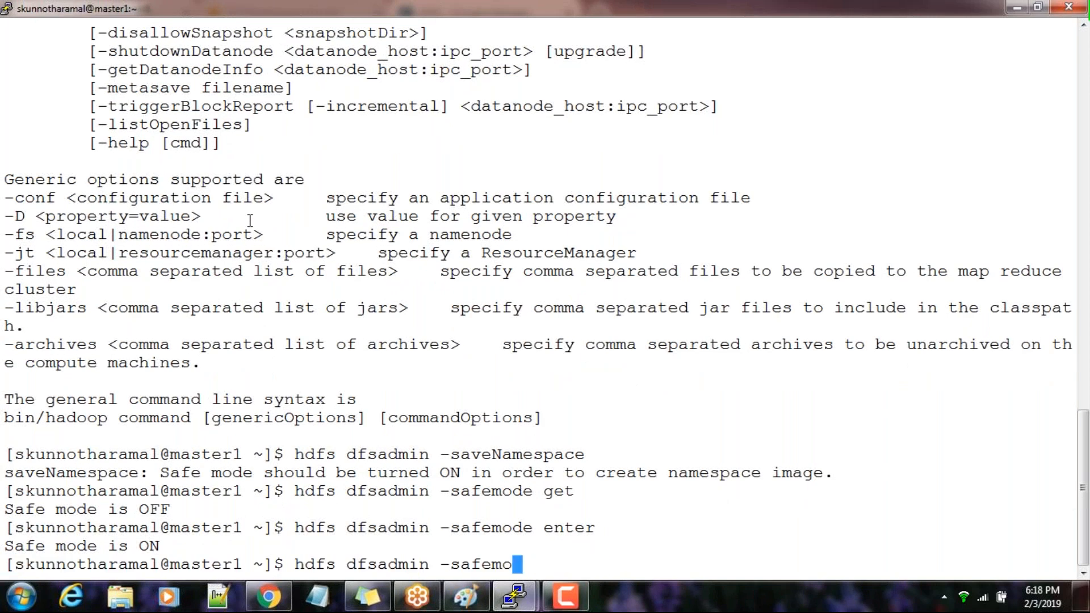
type("hdfs dfs -ls /")
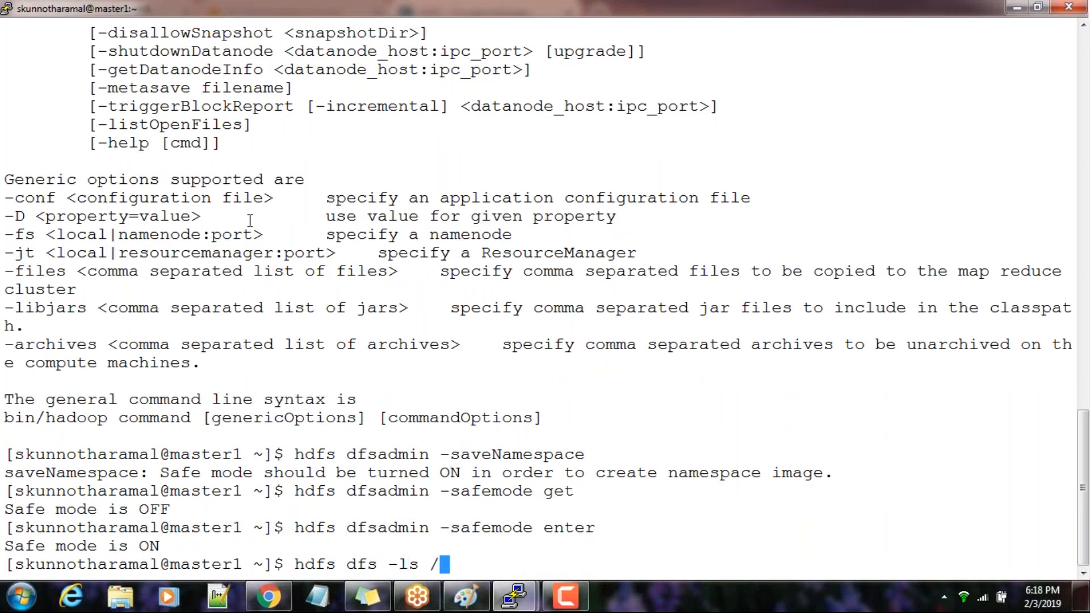
key("Return")
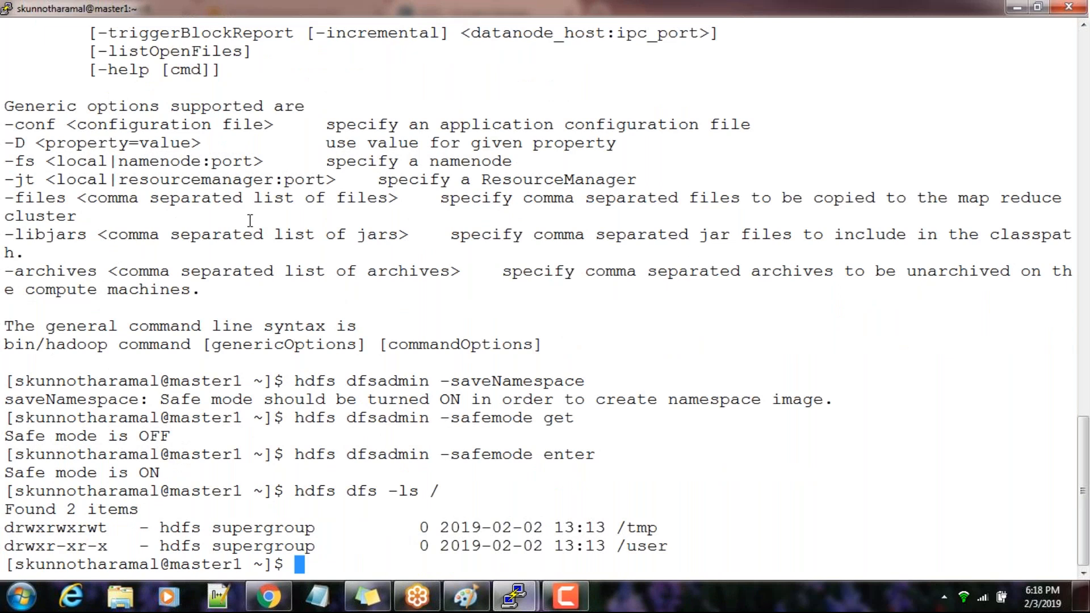
List the local files, try to upload value.txt to /user/ with hdfs dfs -put, and highlight the response
type("ls")
key("Return")
type("hdfs dfs -put ")
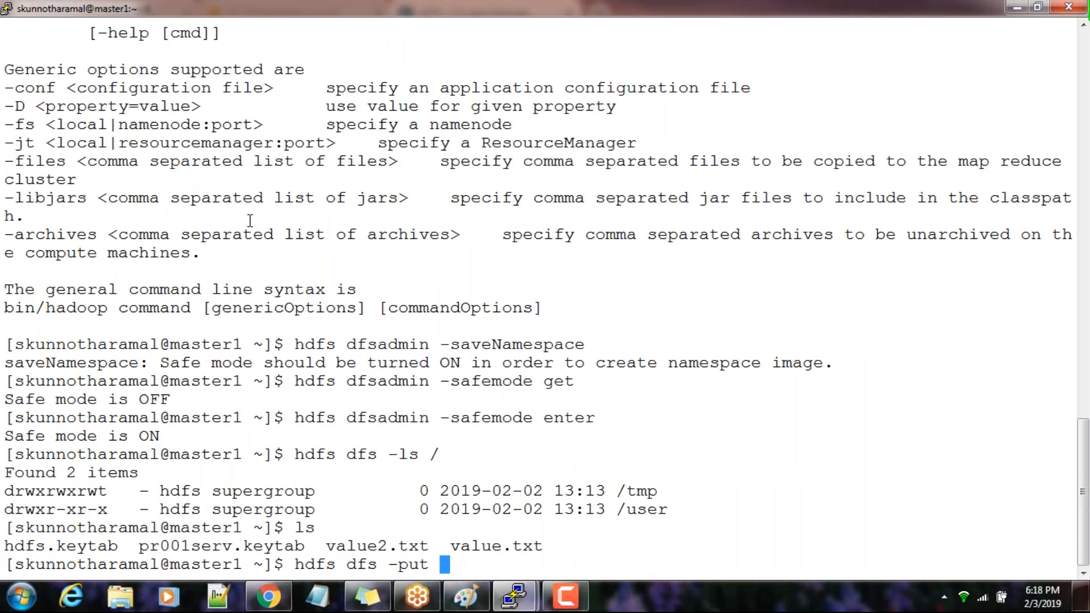
type("value.txt  ")
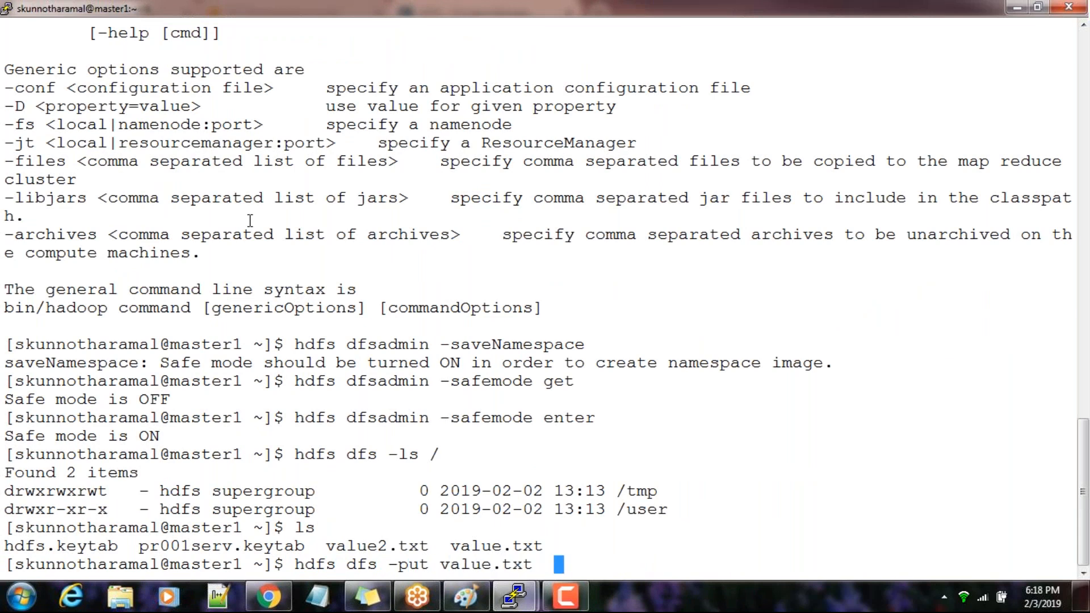
type("/user/")
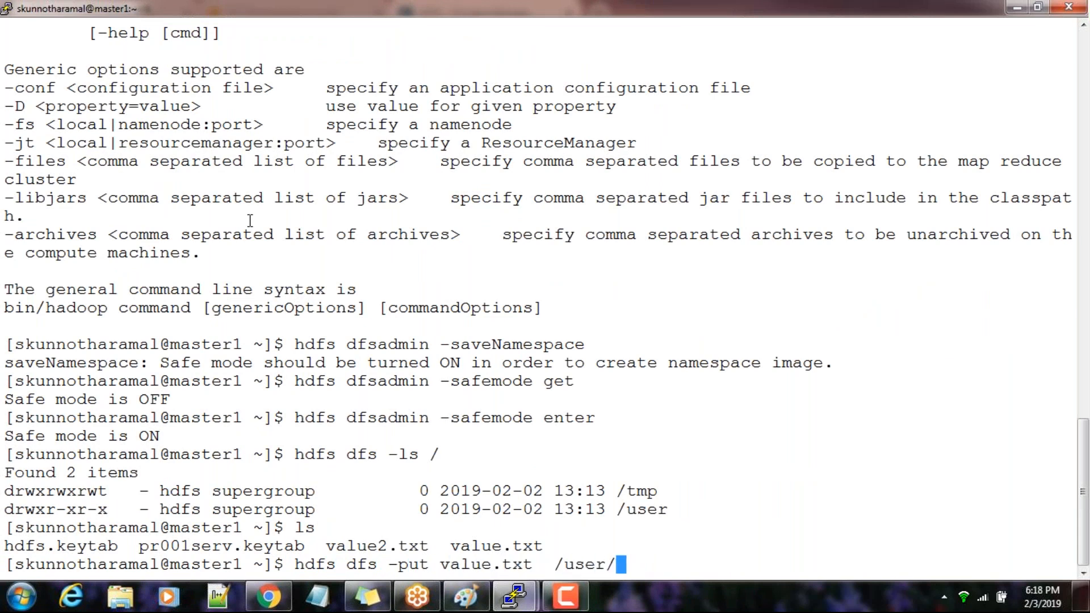
key("Return")
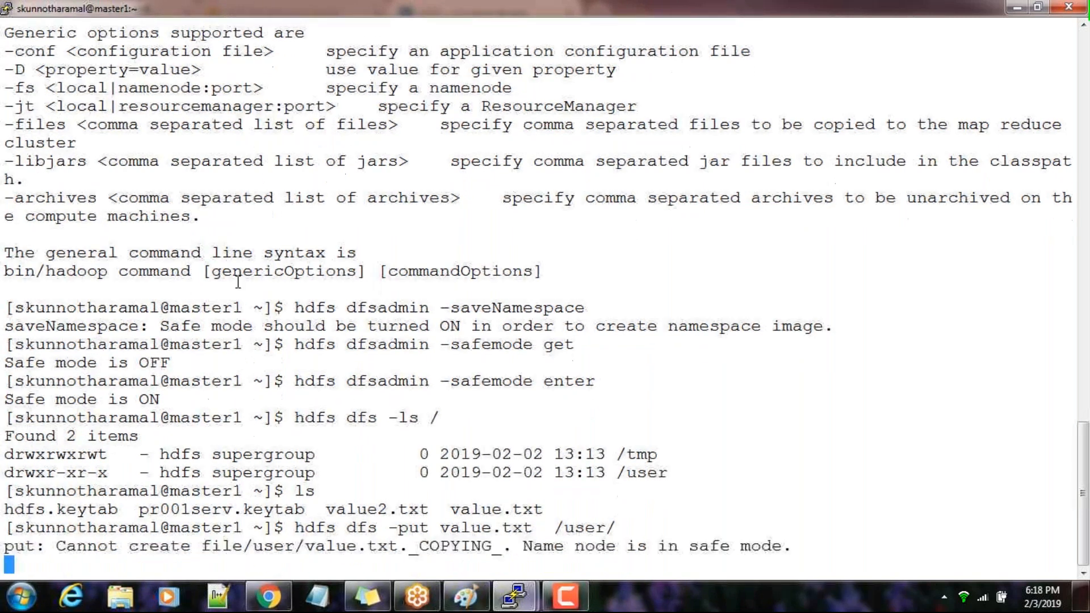
left_click_drag(759, 545, 4, 546)
left_click(162, 547)
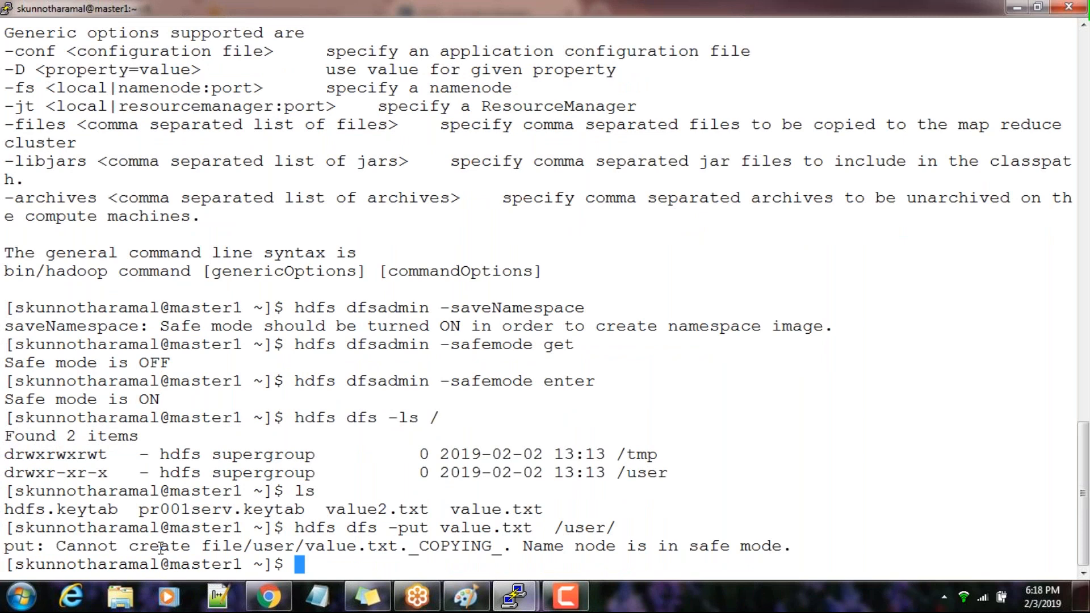
Recall hdfs dfsadmin -saveNamespace from the command history and run it to save the namespace in safe mode
key("Up")
key("Up")
key("Up")
key("Up")
key("Up")
key("Up")
key("Return")
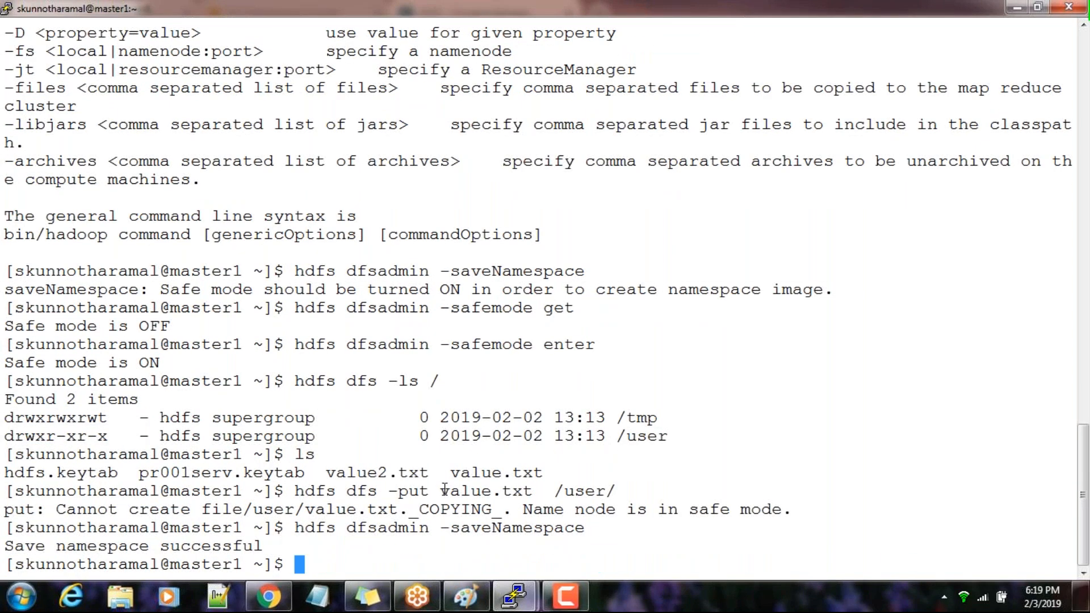
Recall the safe mode command from the history and turn safe mode off with hdfs dfsadmin -safemode leave
key("Up")
key("Up")
key("Up")
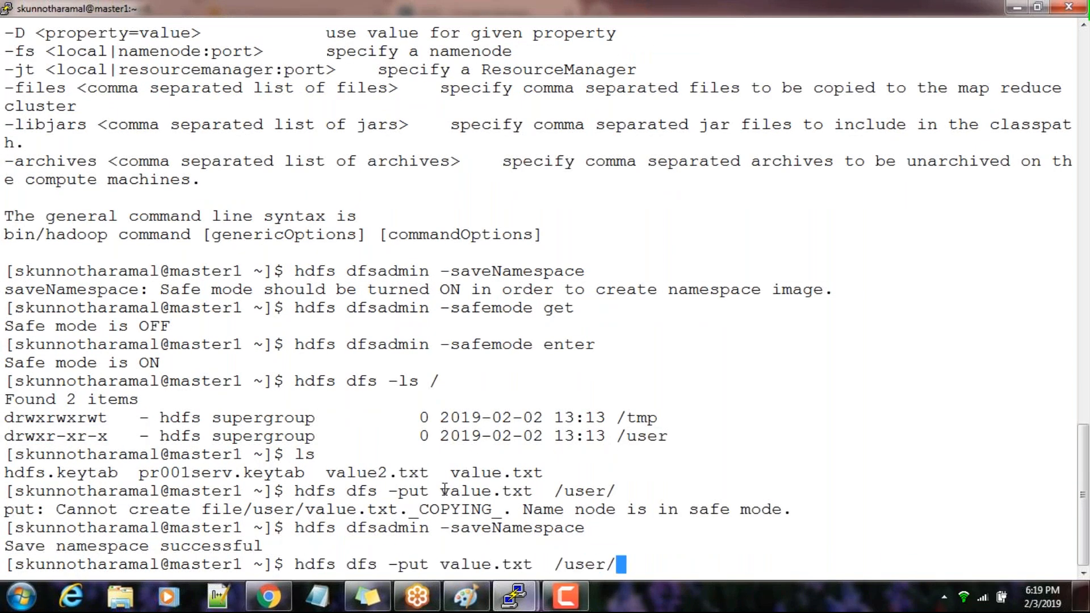
key("Up")
key("Up")
key("BackSpace")
key("BackSpace")
key("BackSpace")
key("BackSpace")
key("BackSpace")
type("leave")
key("Return")
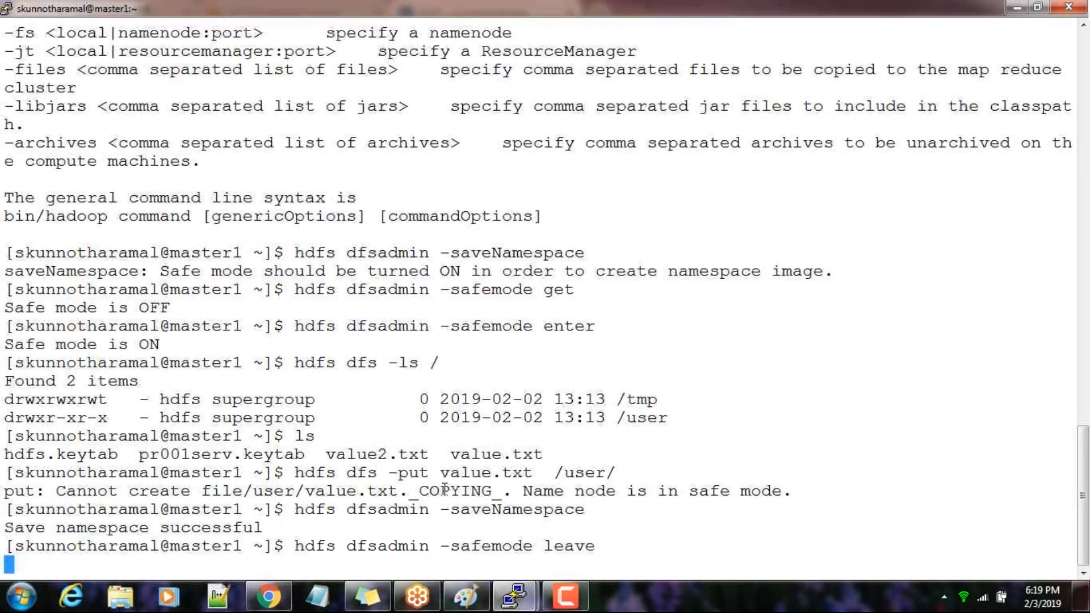
Switch to the master2 terminal, list /dfs/snn/current with ls -lrt, and print the current date for comparison
mouse_move(515, 606)
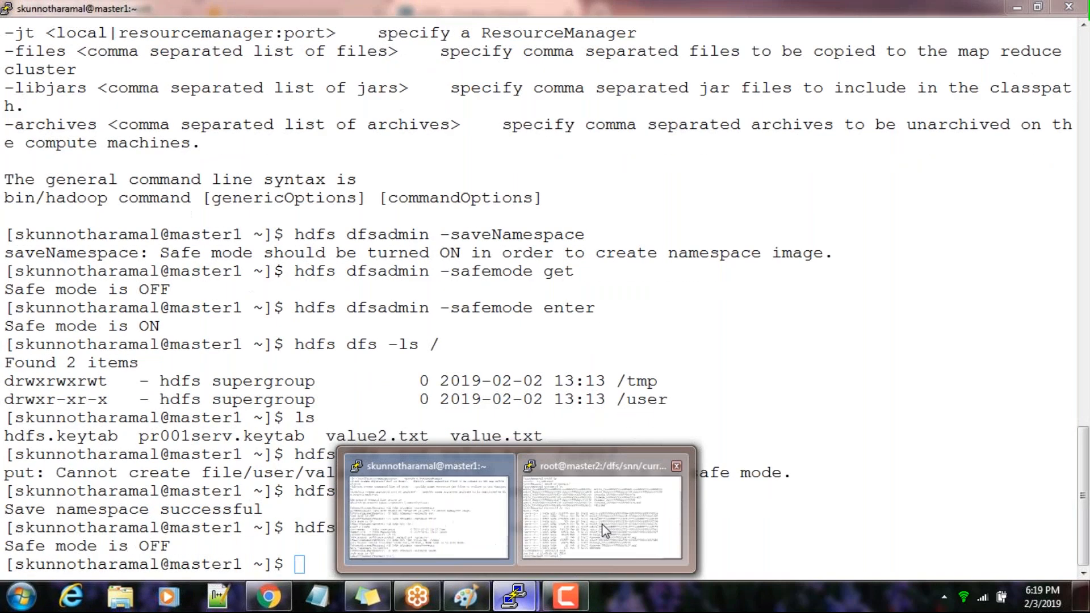
left_click(601, 448)
key("Up")
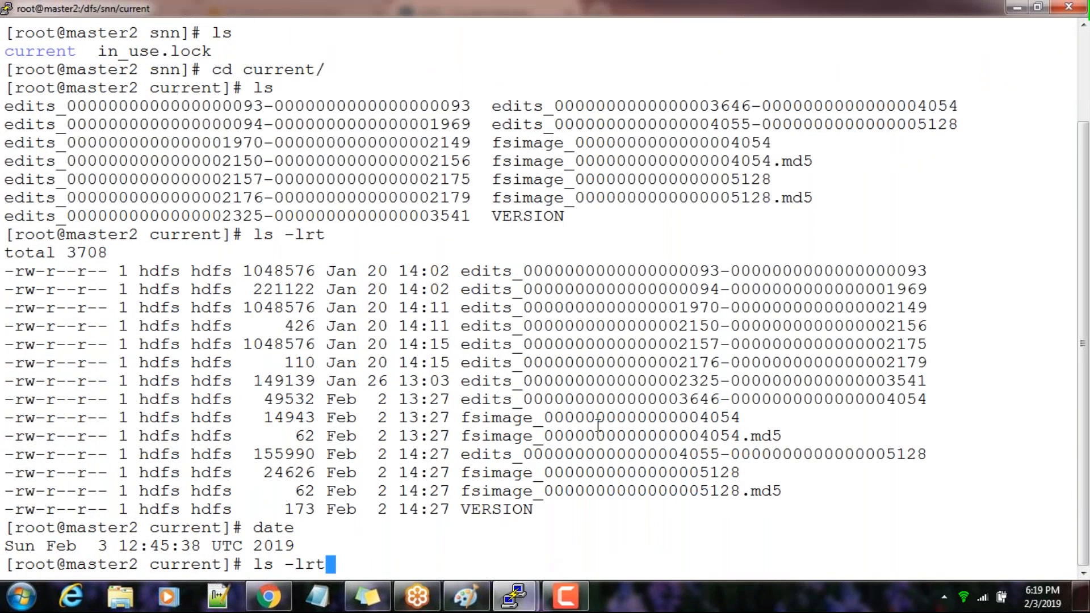
key("Return")
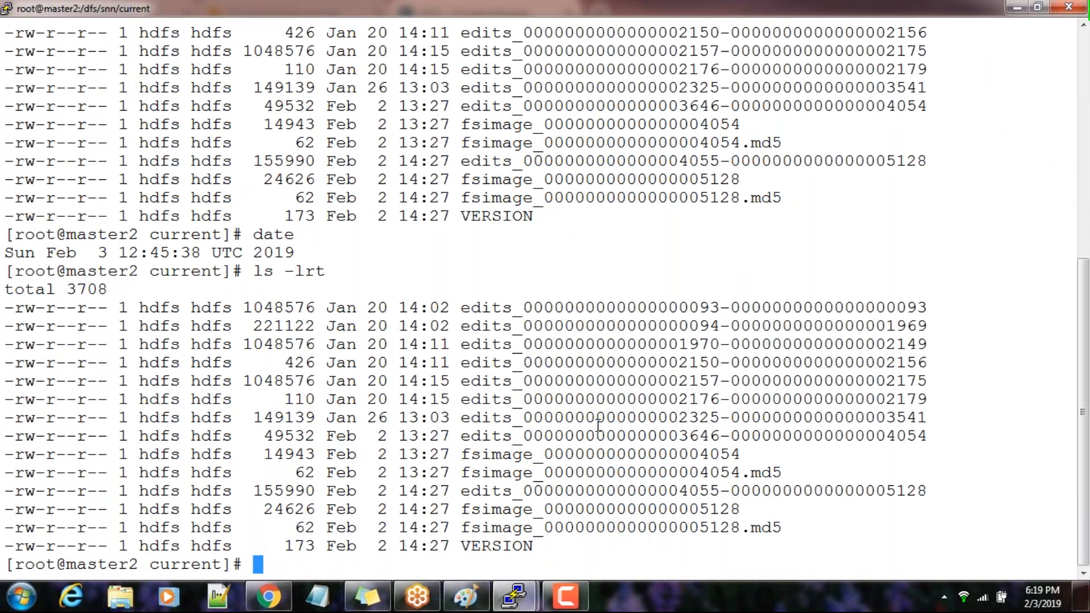
type("date")
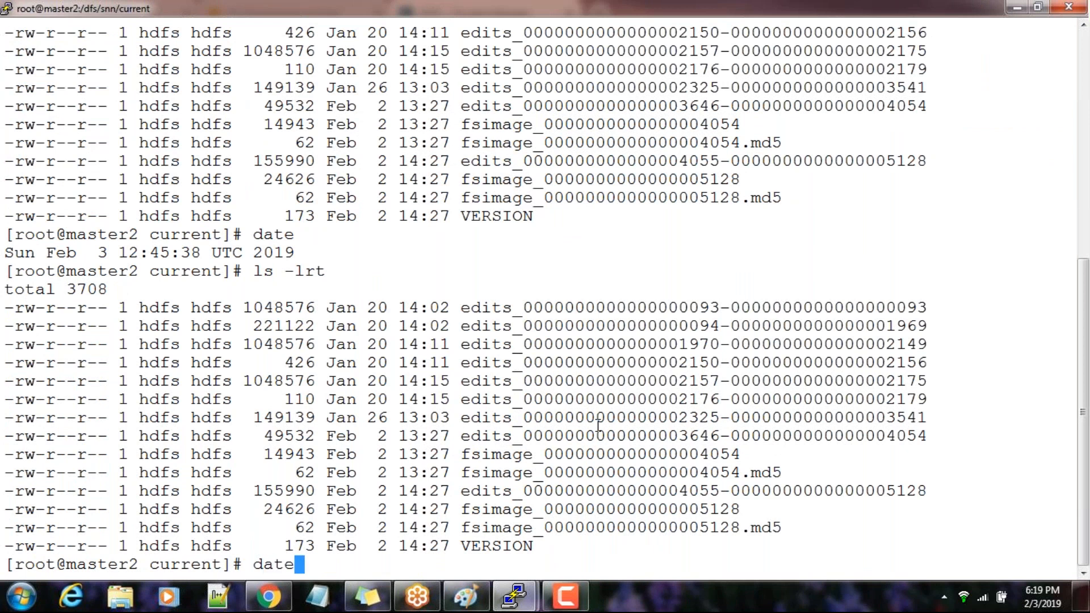
key("Return")
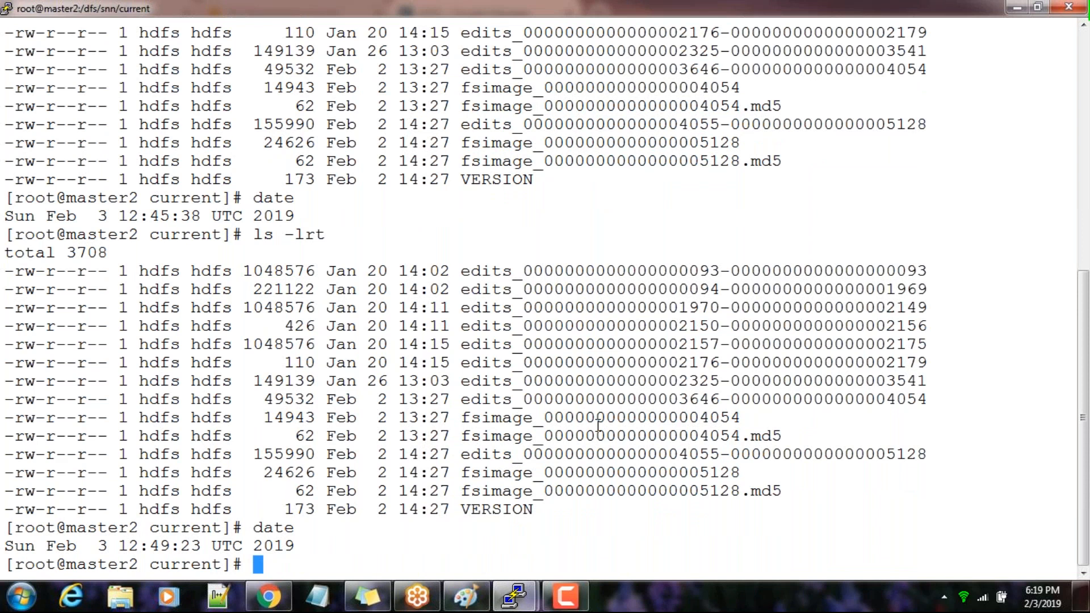
Move up to the parent directory /dfs/snn on master2 and list its contents
type("cd ..")
key("Return")
type("ls")
key("Return")
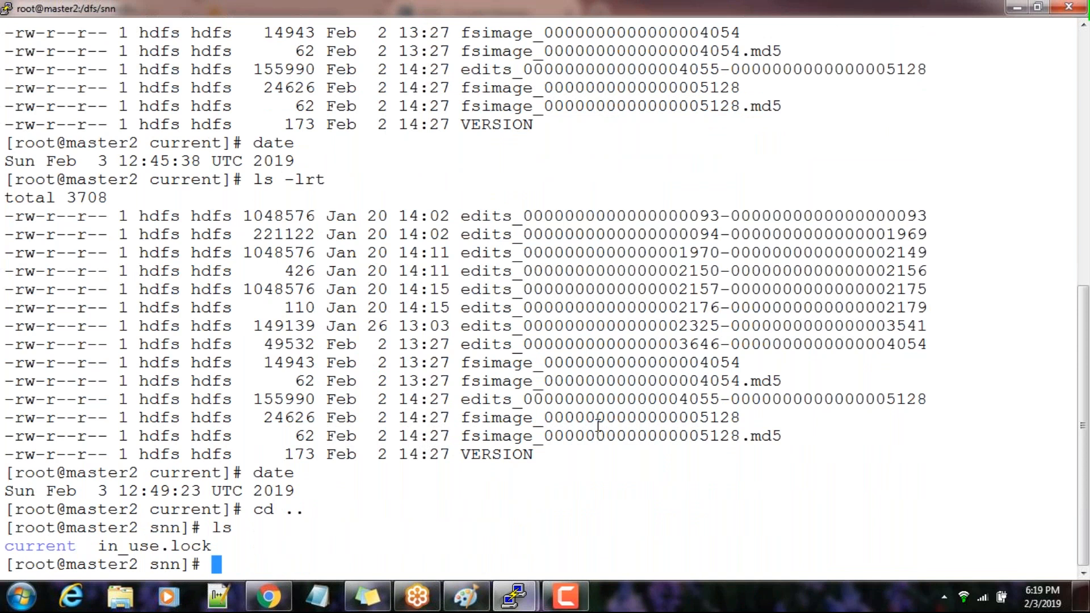
type("cd c")
key("Tab")
key("BackSpace")
key("BackSpace")
key("BackSpace")
key("BackSpace")
key("BackSpace")
key("BackSpace")
key("BackSpace")
key("BackSpace")
key("BackSpace")
key("BackSpace")
key("BackSpace")
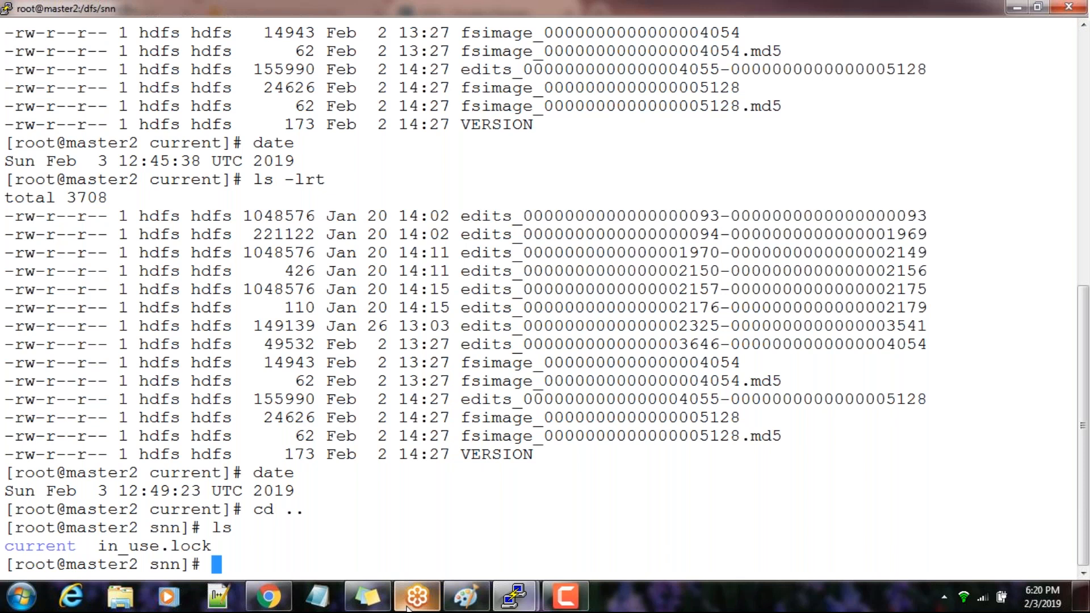
Switch to the master1 terminal and log out of the personal account's shell to return to root
mouse_move(514, 596)
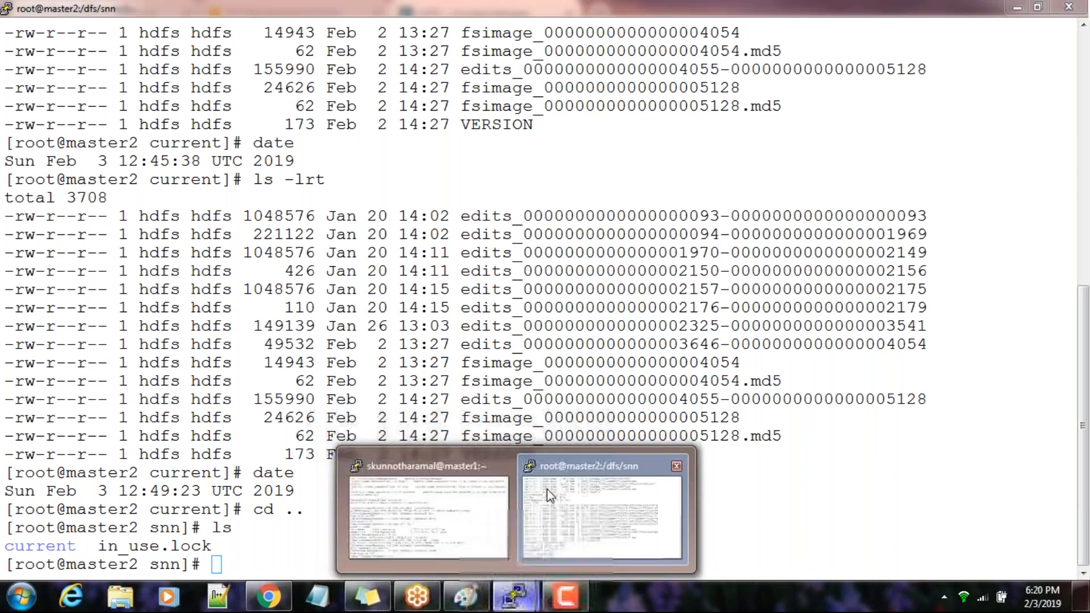
left_click(487, 523)
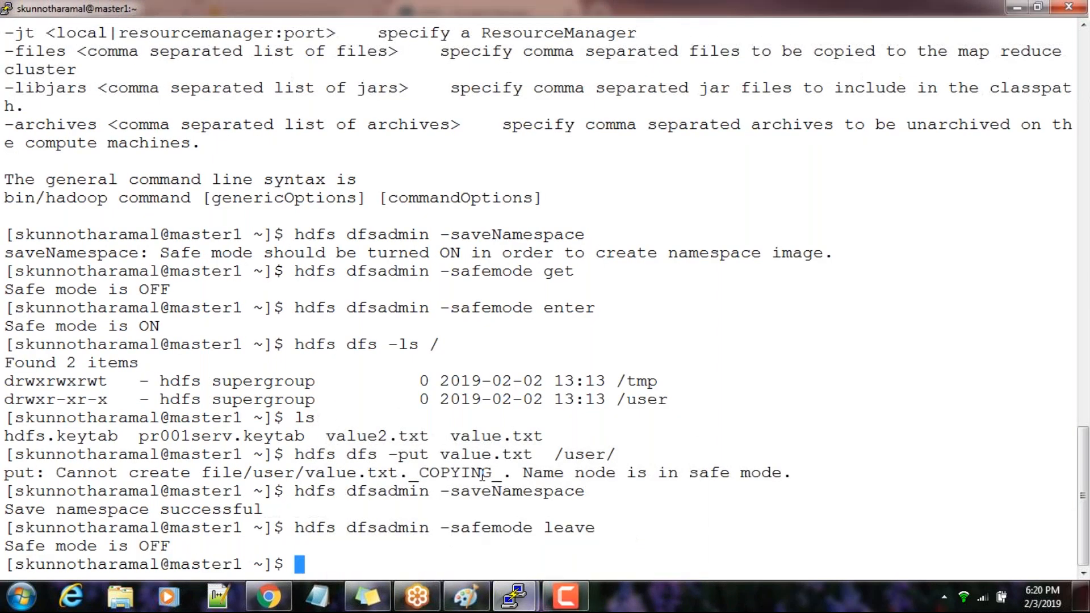
key("ctrl+d")
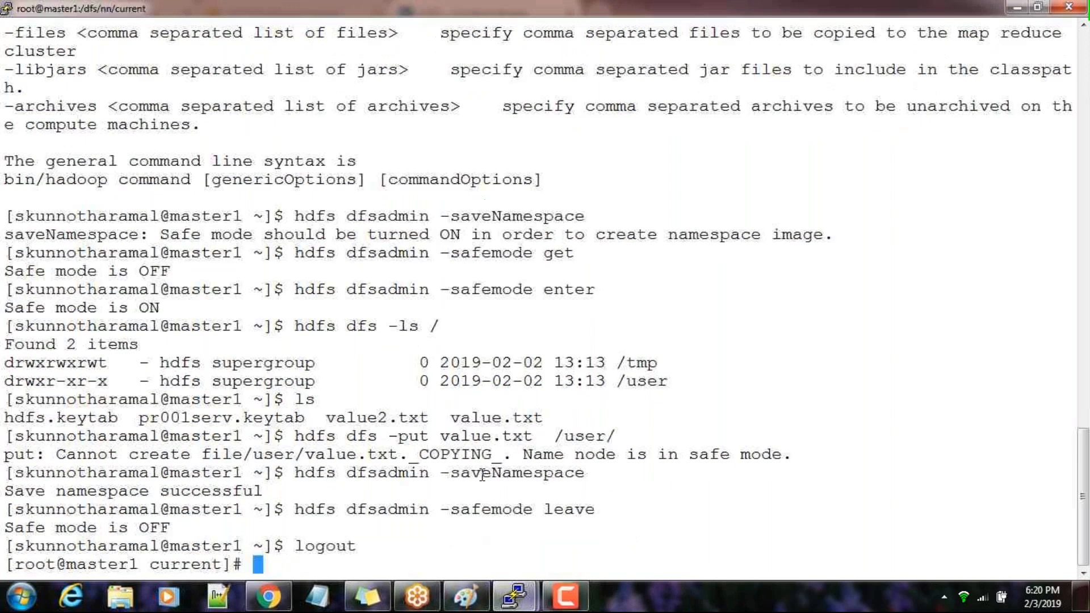
Recall cd /dfs/nn from the command history, change into that directory on master1, and list its contents
type("cd /")
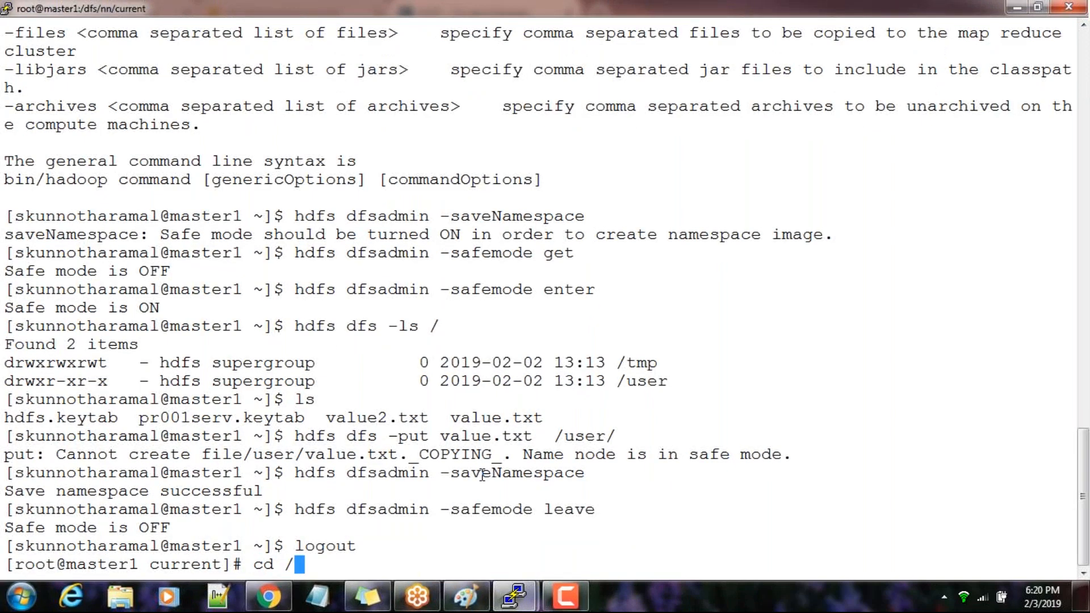
key("Up")
key("Up")
key("Up")
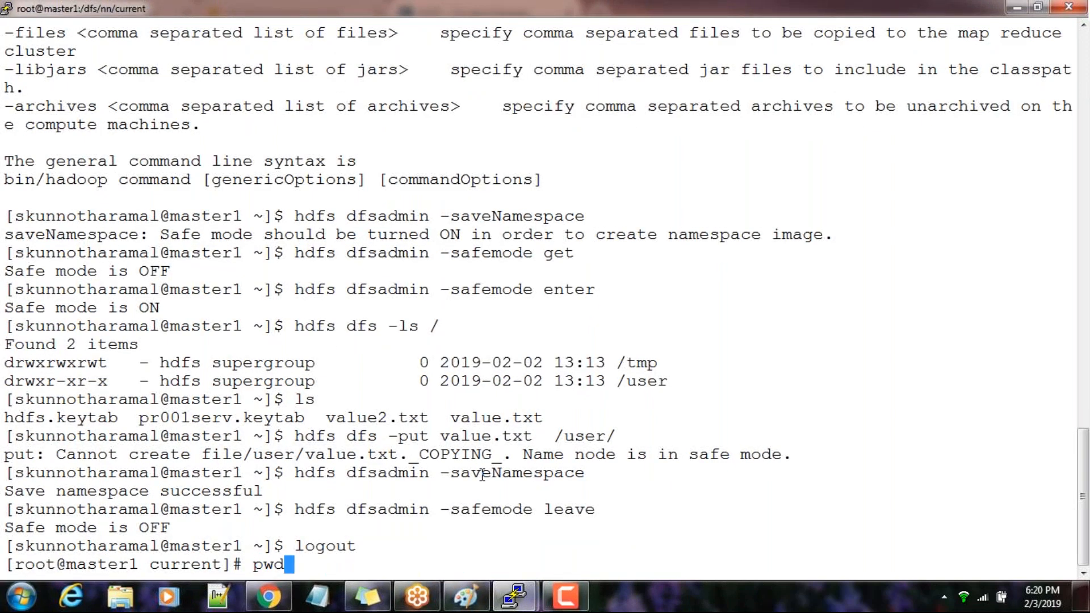
key("Up")
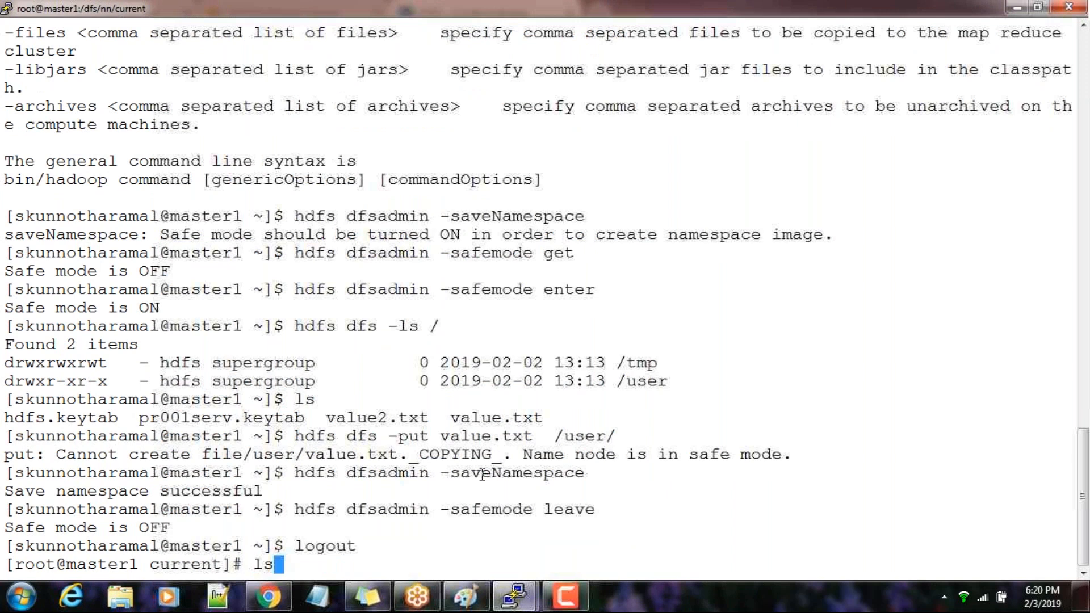
key("Up")
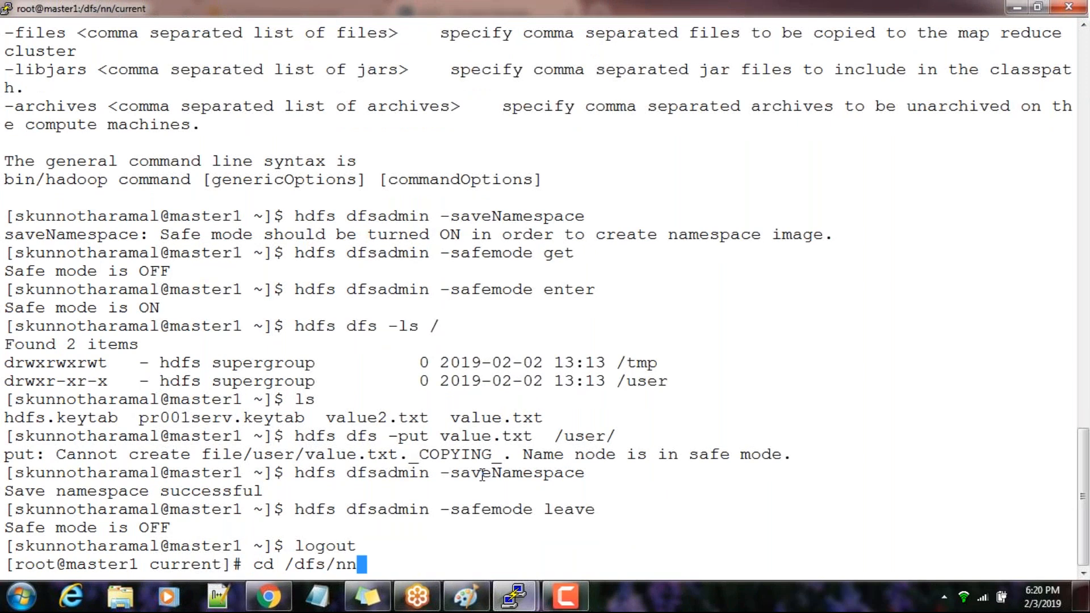
key("Return")
type("ls")
key("Return")
Change into the current directory under /dfs/nn and list its files with ls -lrt
type("cd current/")
key("Return")
type("ls -lrt")
key("Return")
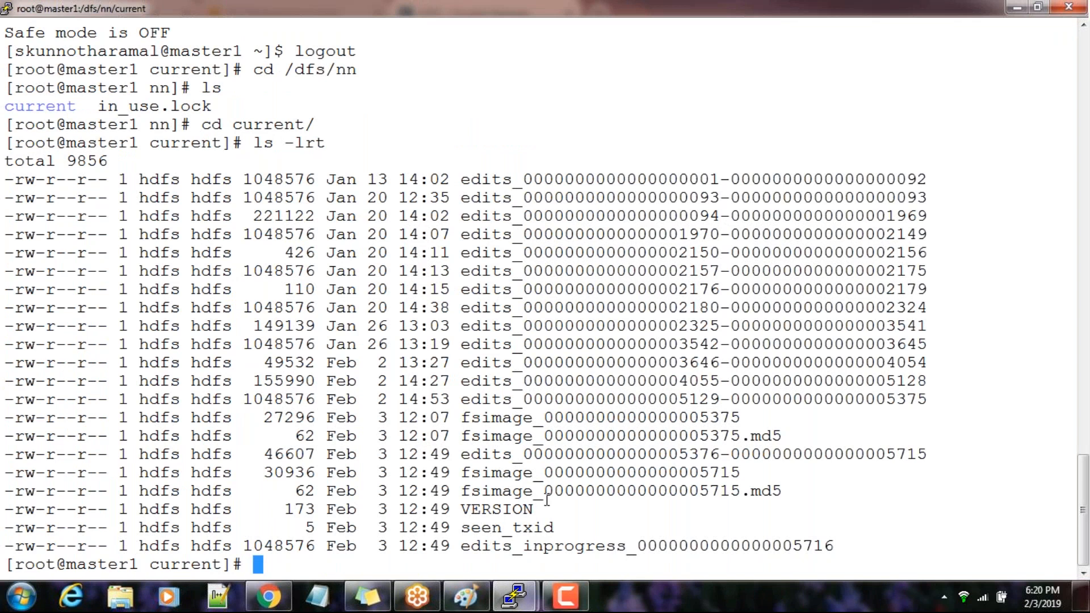
Highlight the newest fsimage file in the listing and print the current date to compare its timestamp
left_click_drag(457, 489, 663, 490)
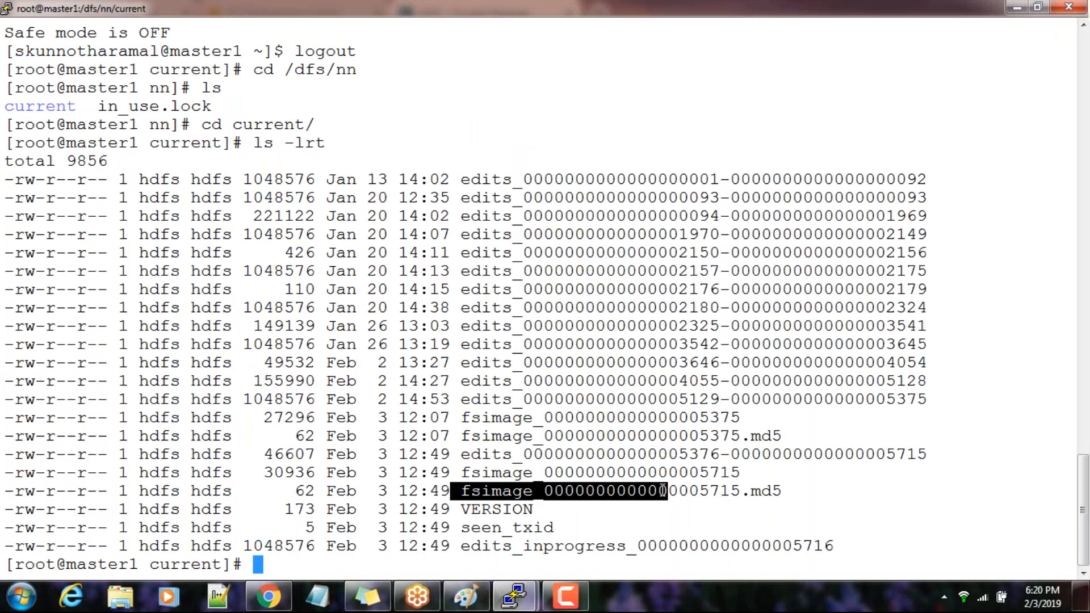
double_click(528, 474)
type("date")
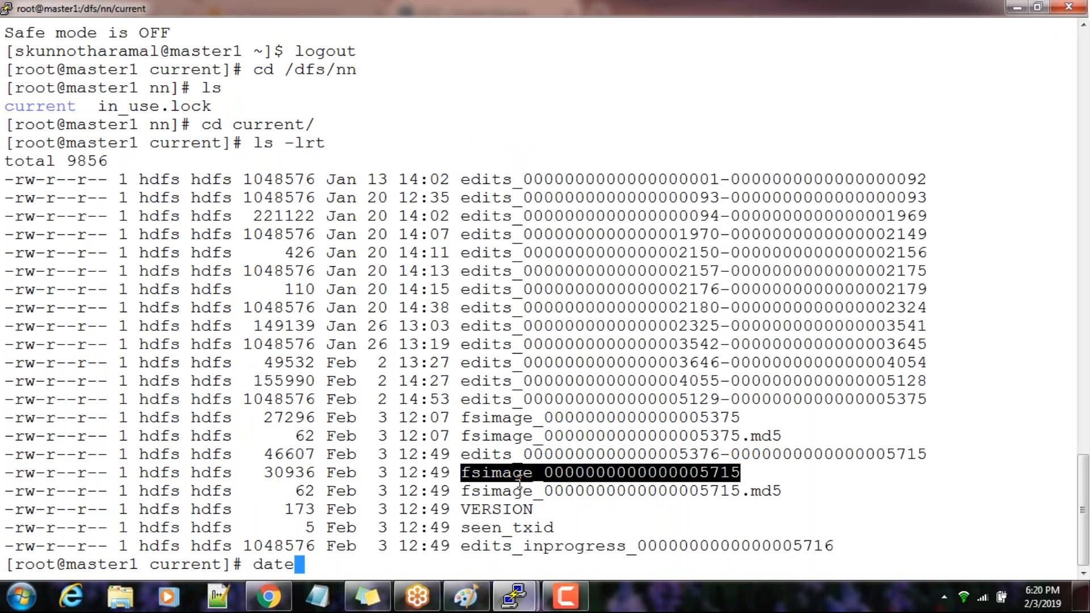
key("Return")
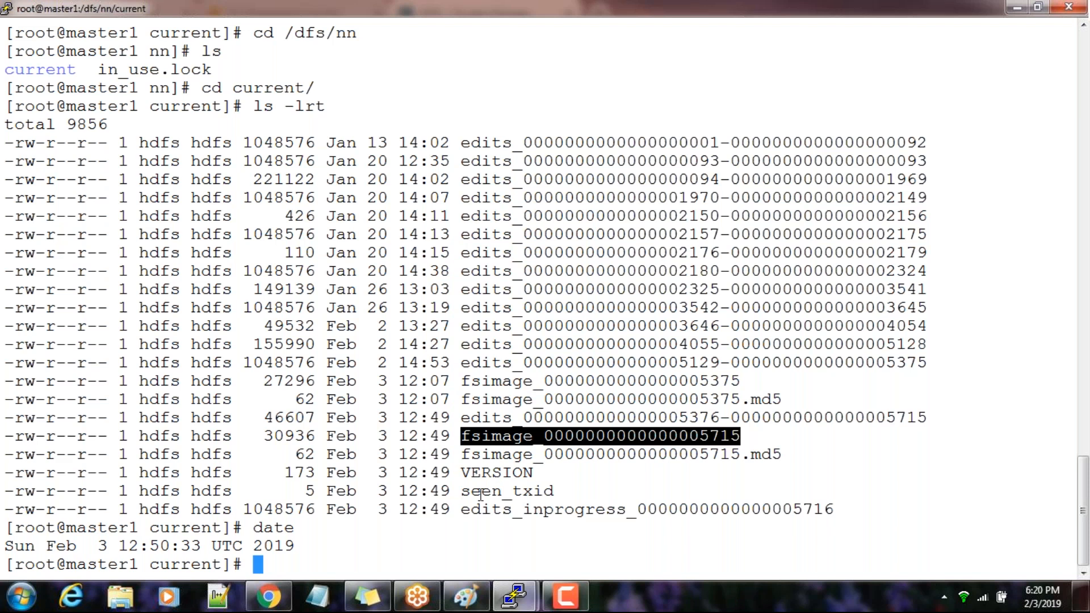
Look over the SecondaryNameNode configuration of HDFS in Cloudera Manager in Chrome and return to the master1 terminal
left_click(269, 596)
scroll(338, 341, "down", 3)
scroll(353, 258, "up", 3)
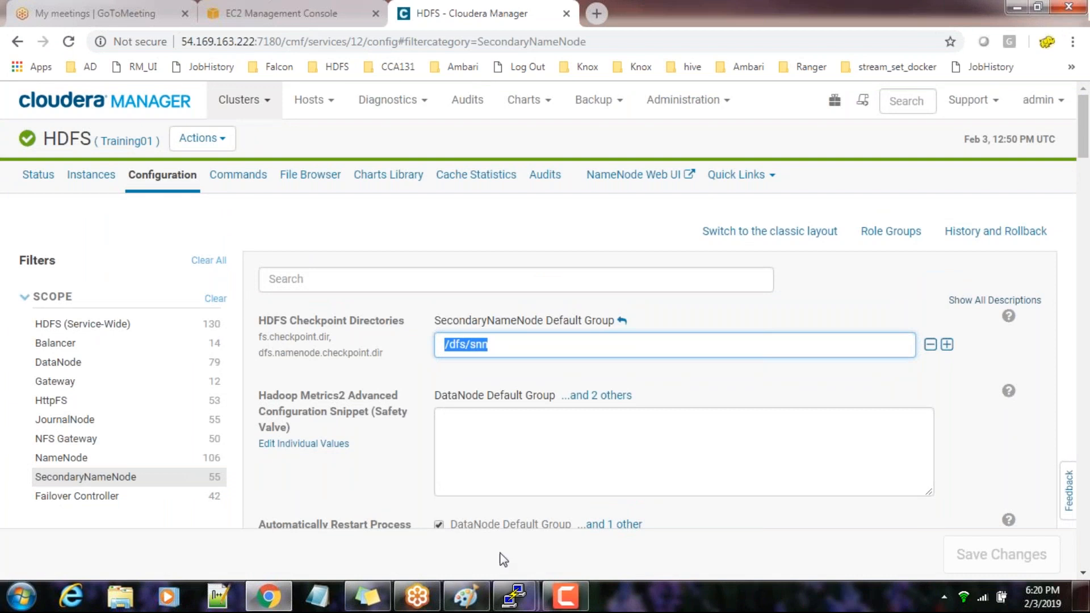
left_click(524, 594)
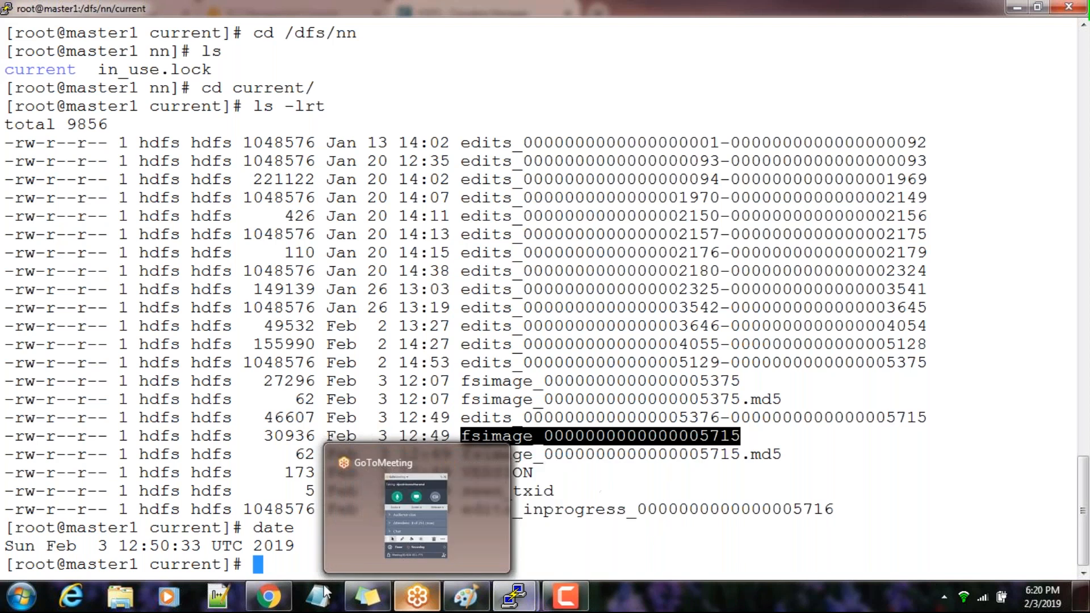
Switch to Chrome and search Google in a new tab for "manuallty trigger HDFS checkpoint"
left_click(269, 596)
left_click(596, 13)
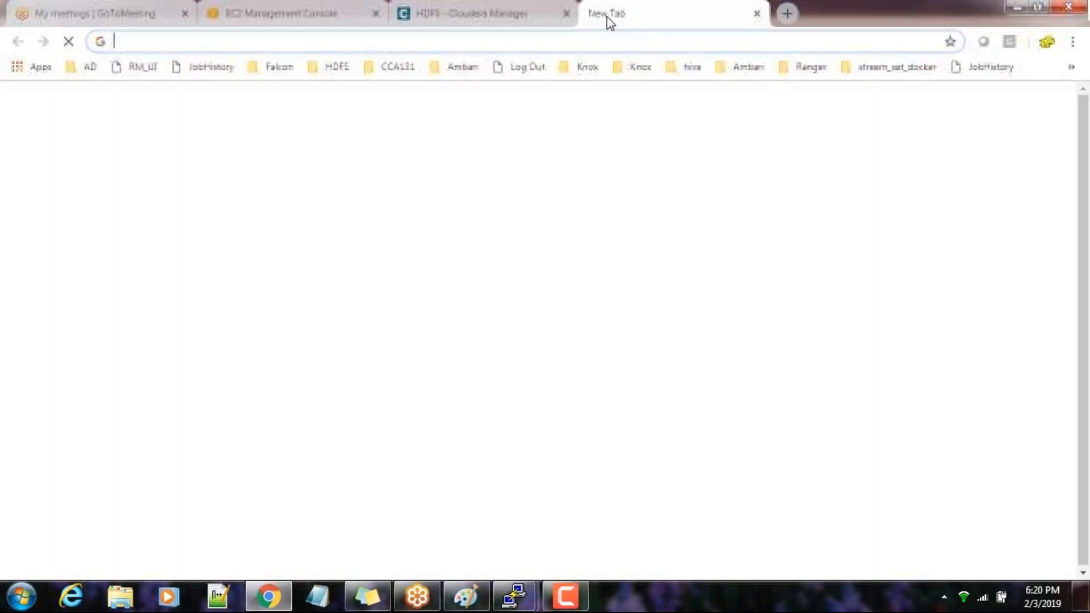
type("manuallt")
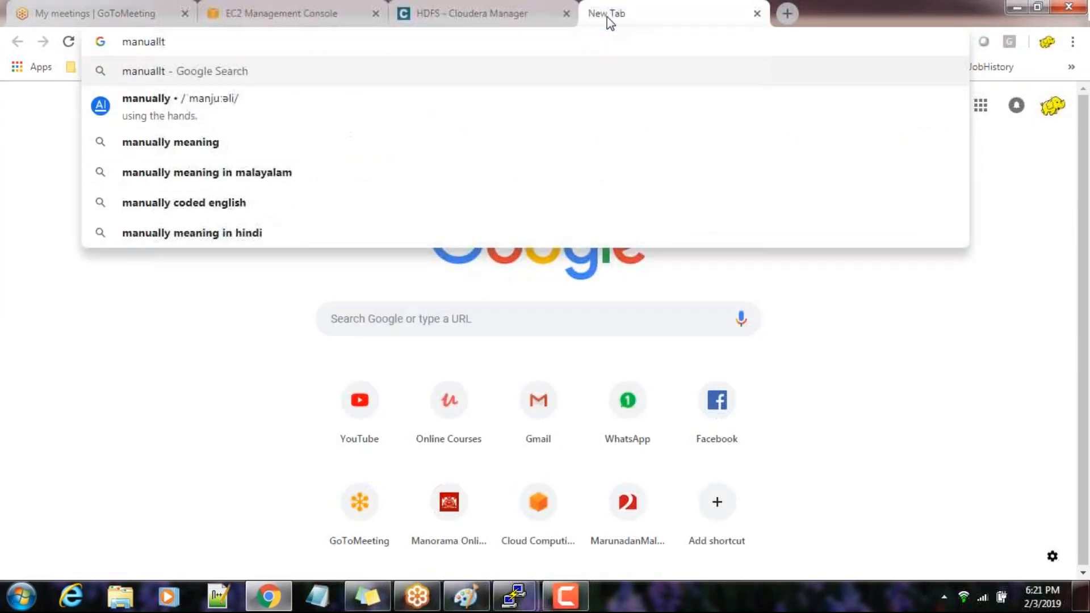
type("y trigger ")
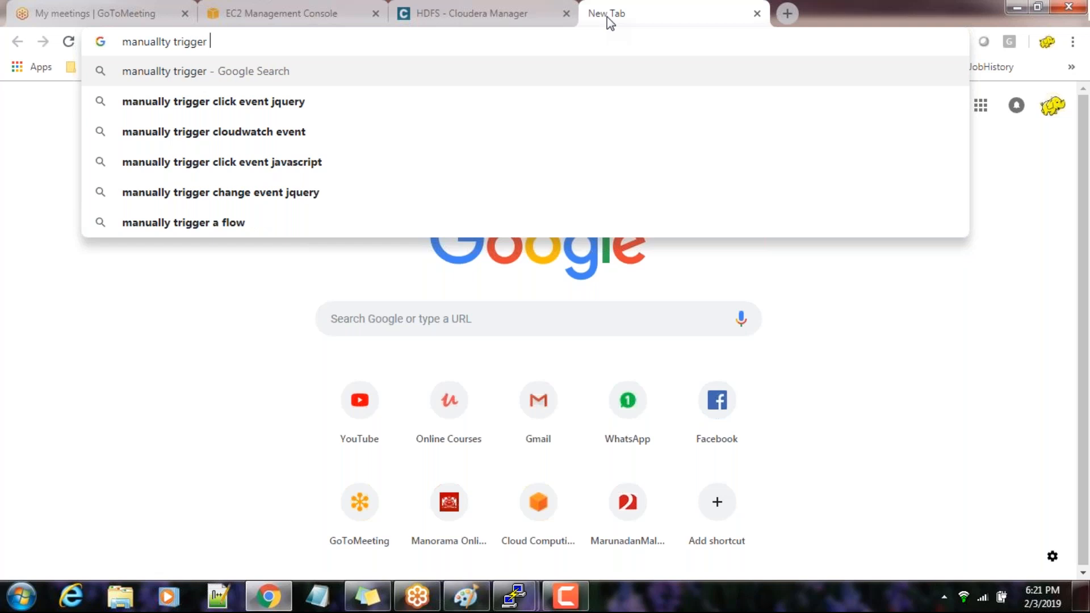
type("HDFS checl")
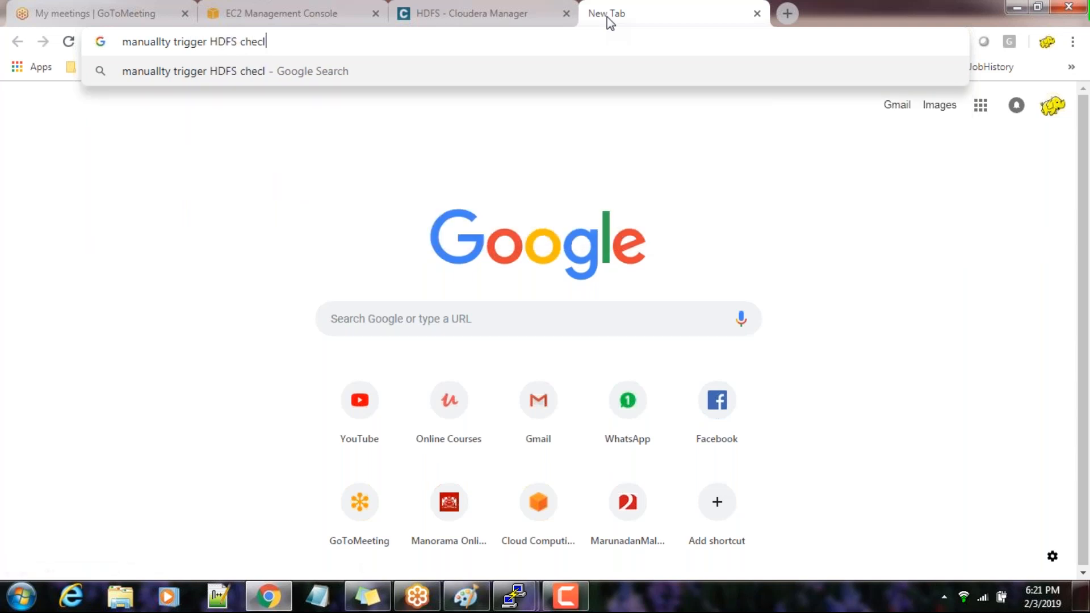
key("BackSpace")
type("kpoint")
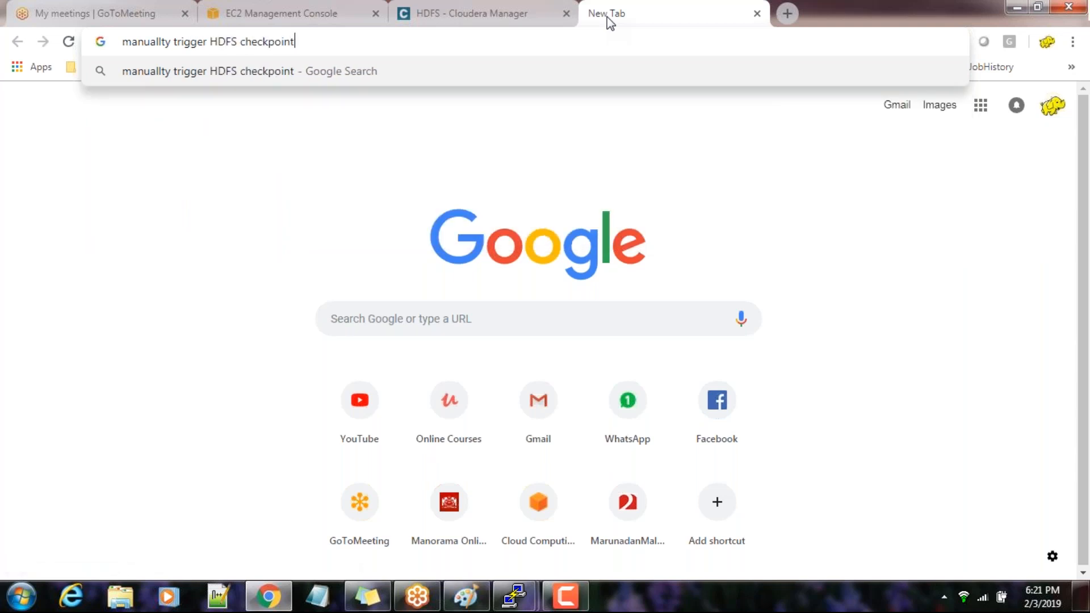
key("Return")
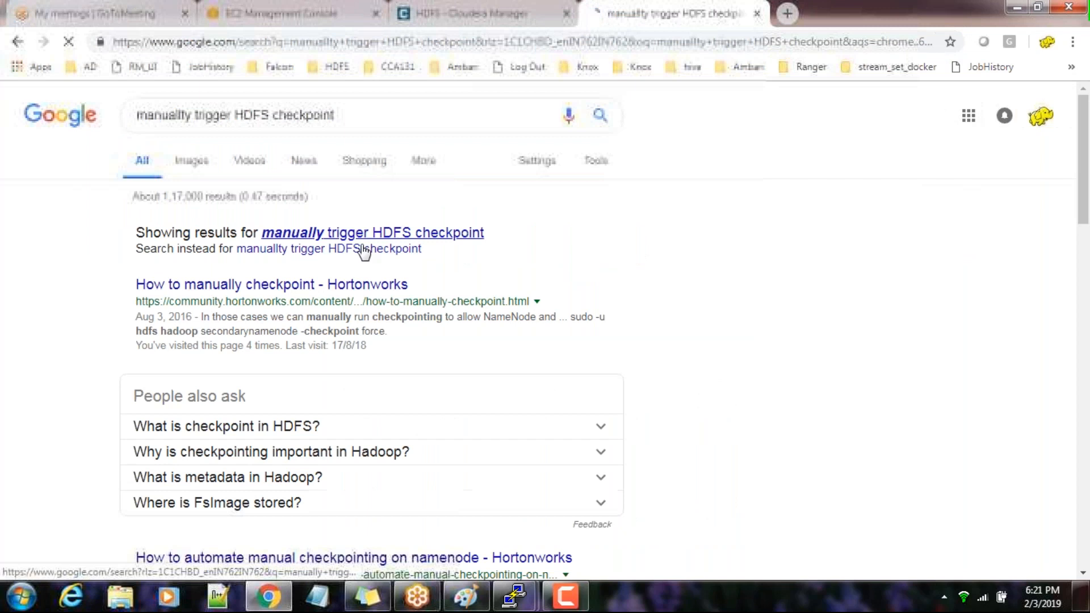
Open the "How to manually checkpoint - Hortonworks" search result in a new tab and bring that article to the front
right_click(311, 284)
left_click(338, 295)
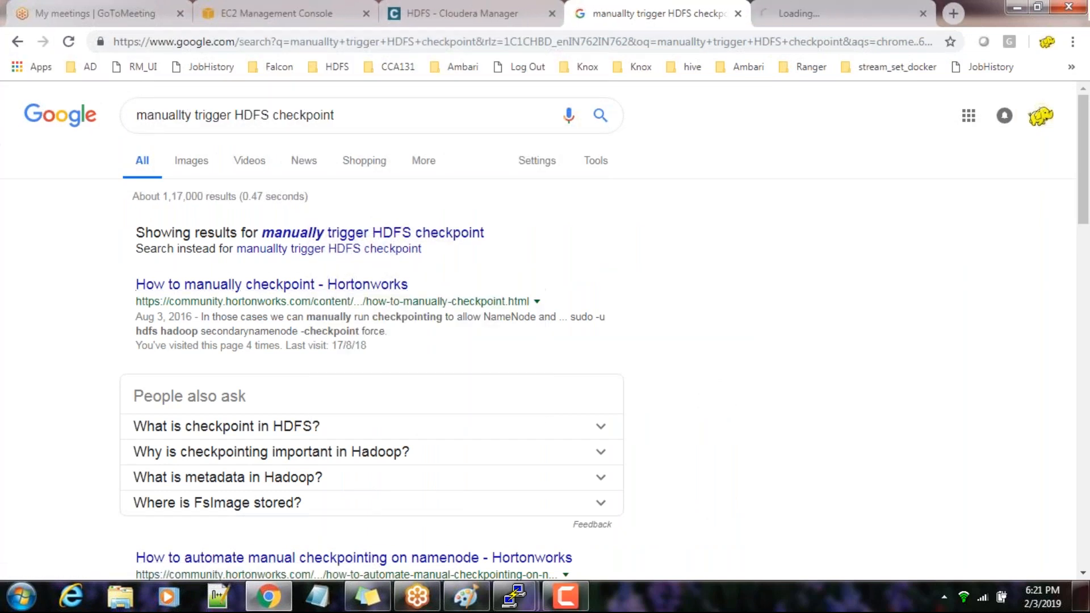
left_click(815, 17)
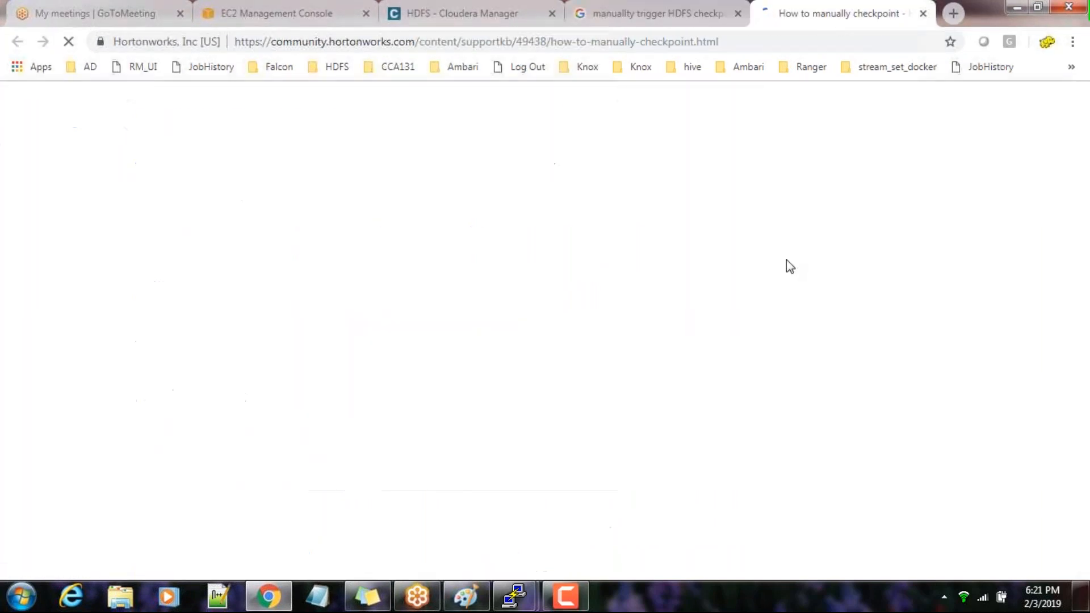
left_click(694, 23)
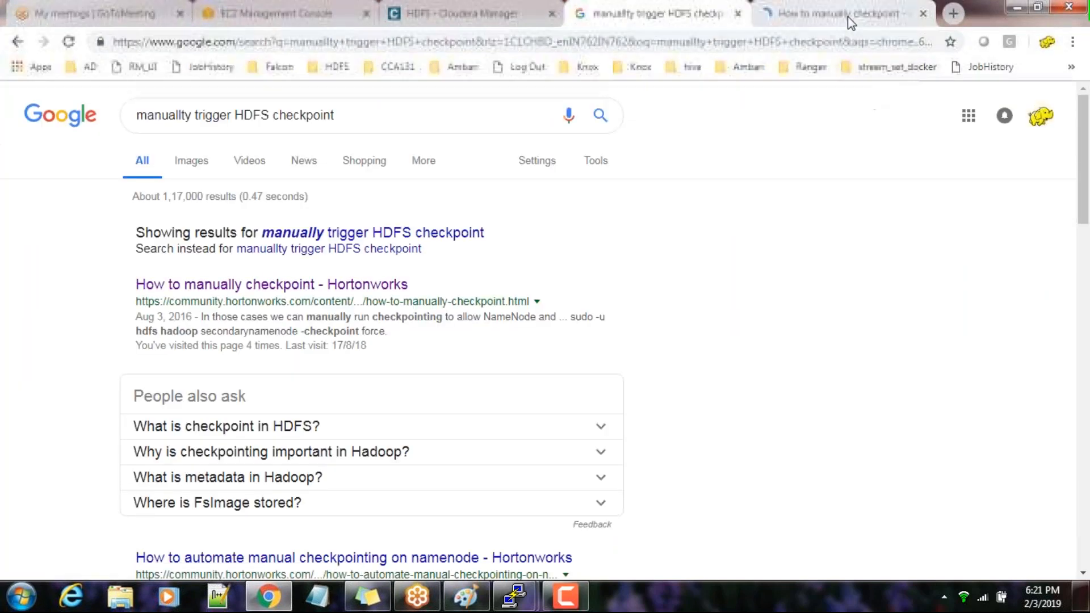
left_click(846, 15)
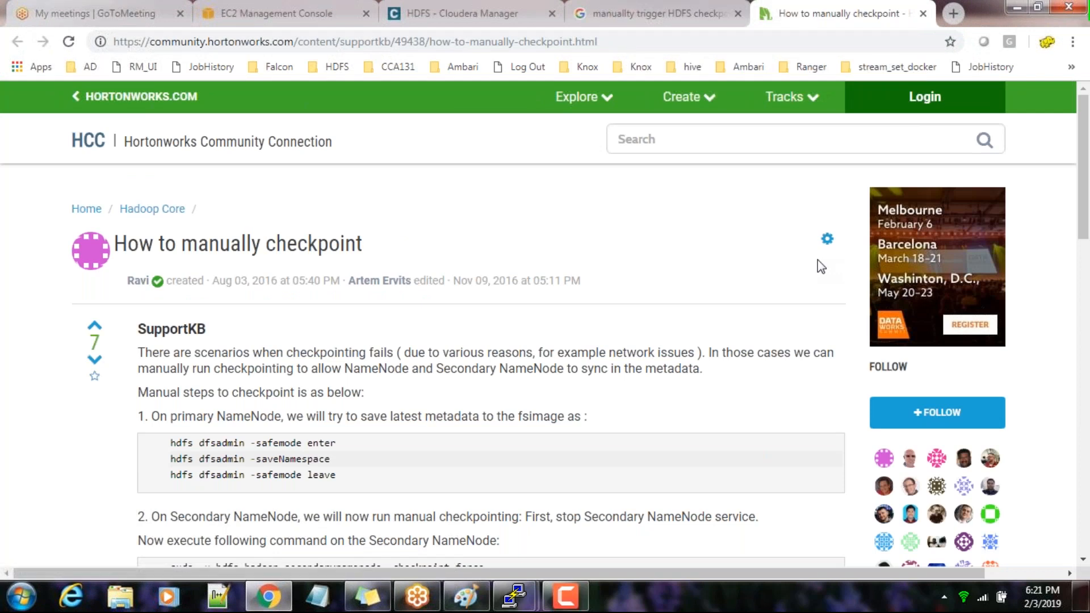
Read the article's manual checkpoint steps and highlight the Secondary NameNode command sudo -u hdfs hadoop secondarynamenode -checkpoint force
scroll(818, 265, "down", 2)
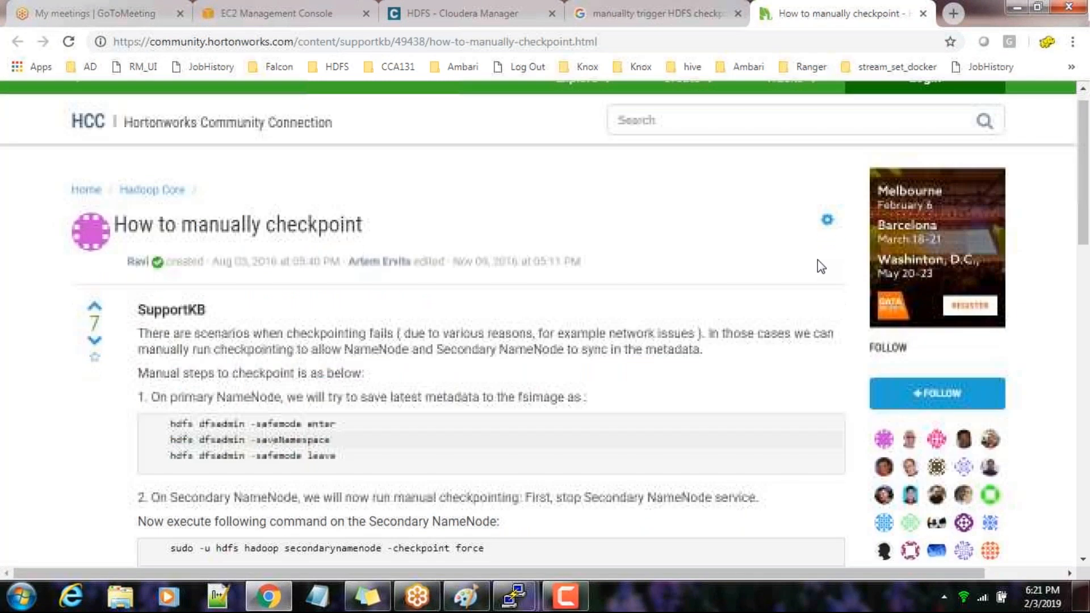
scroll(818, 261, "down", 3)
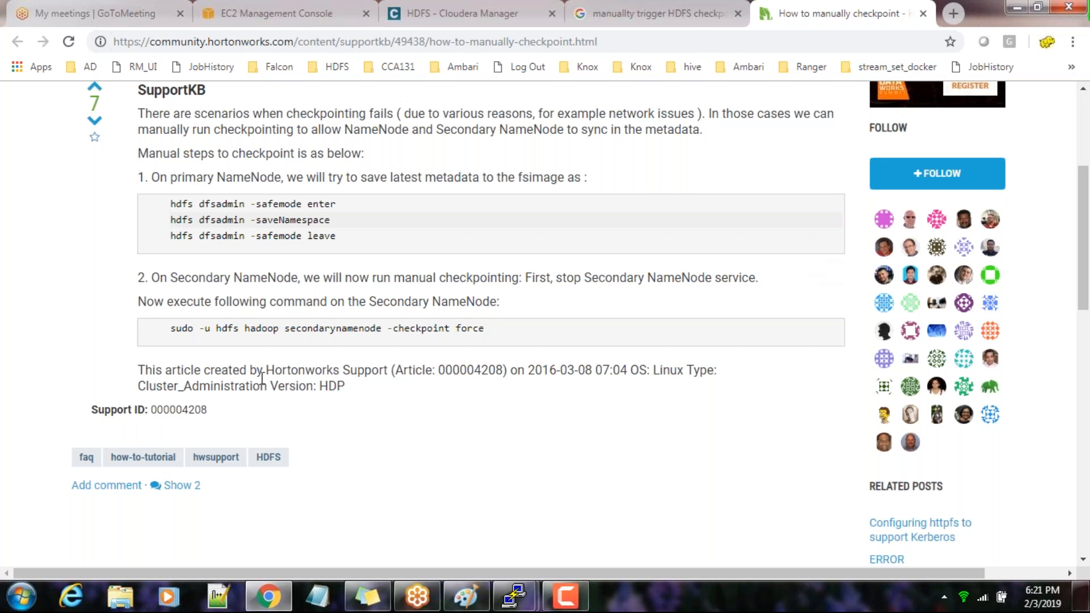
left_click_drag(195, 331, 464, 334)
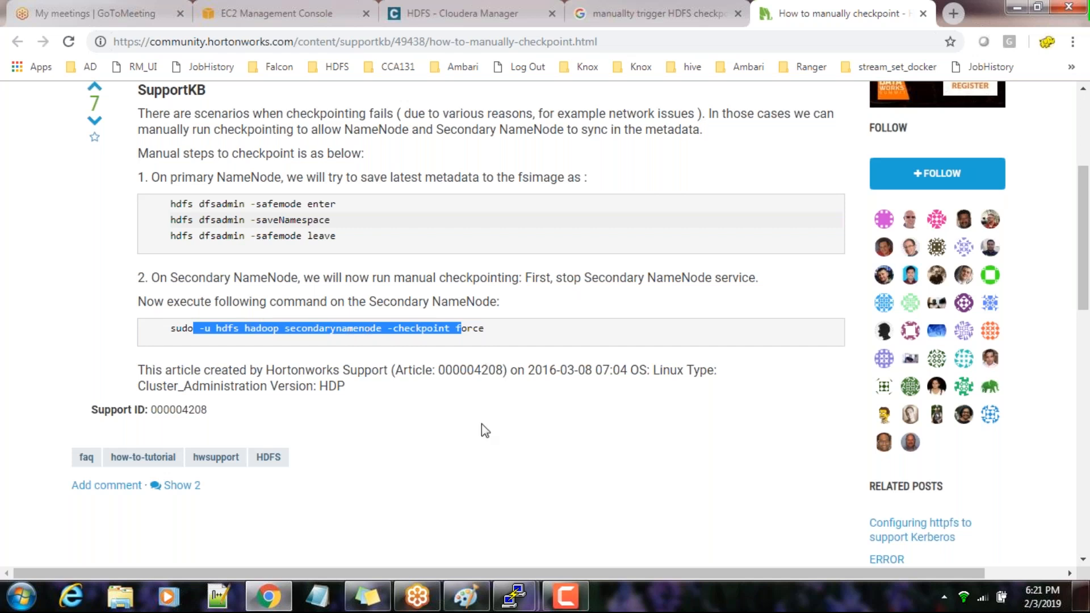
left_click(483, 493)
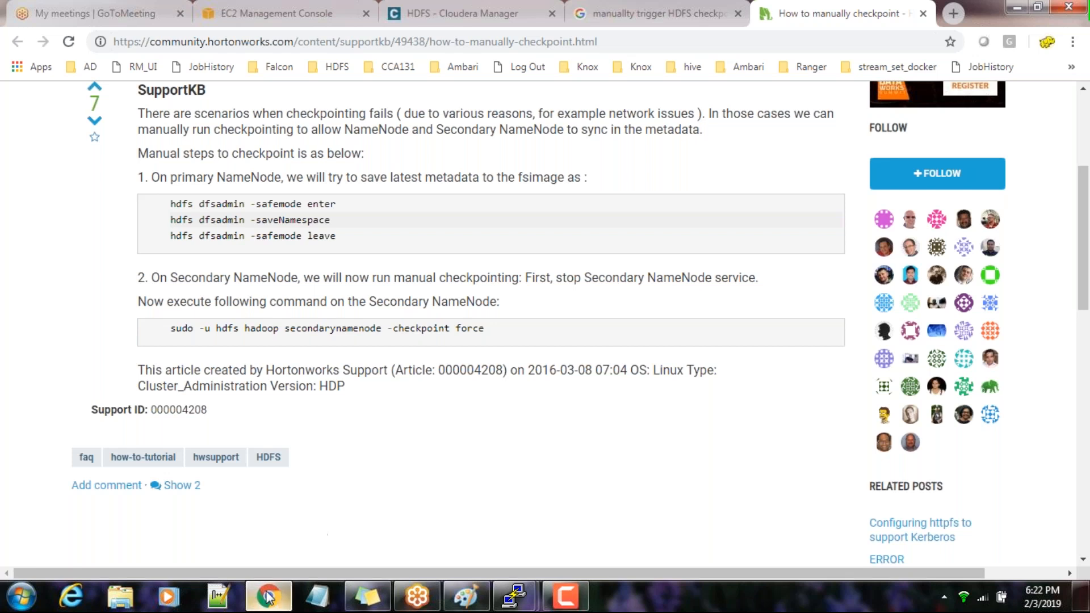
key("alt+Tab")
key("alt+Tab")
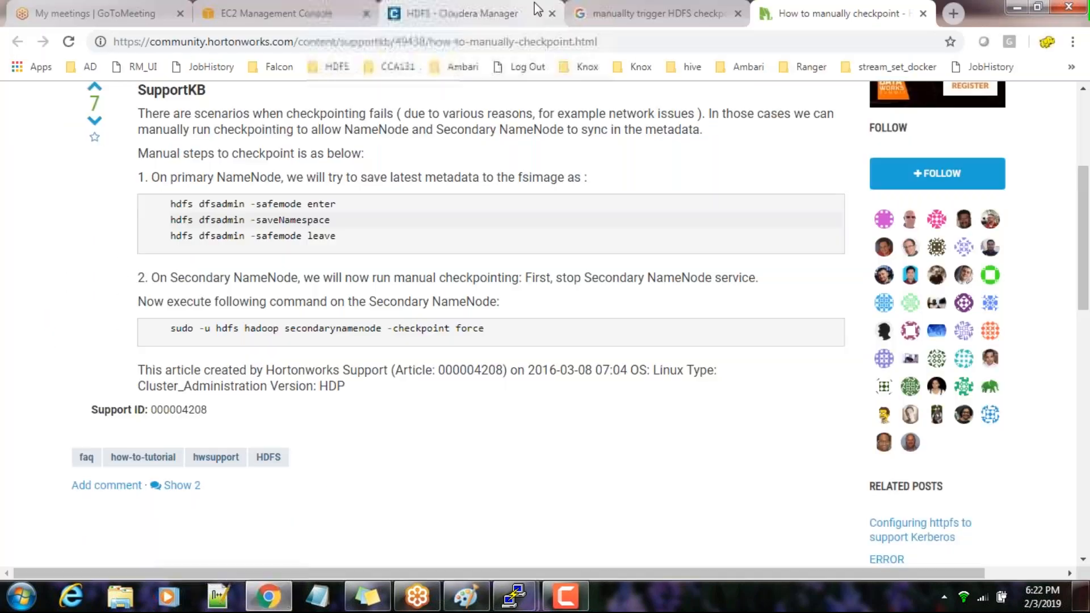
scroll(263, 219, "up", 1)
scroll(263, 219, "up", 4)
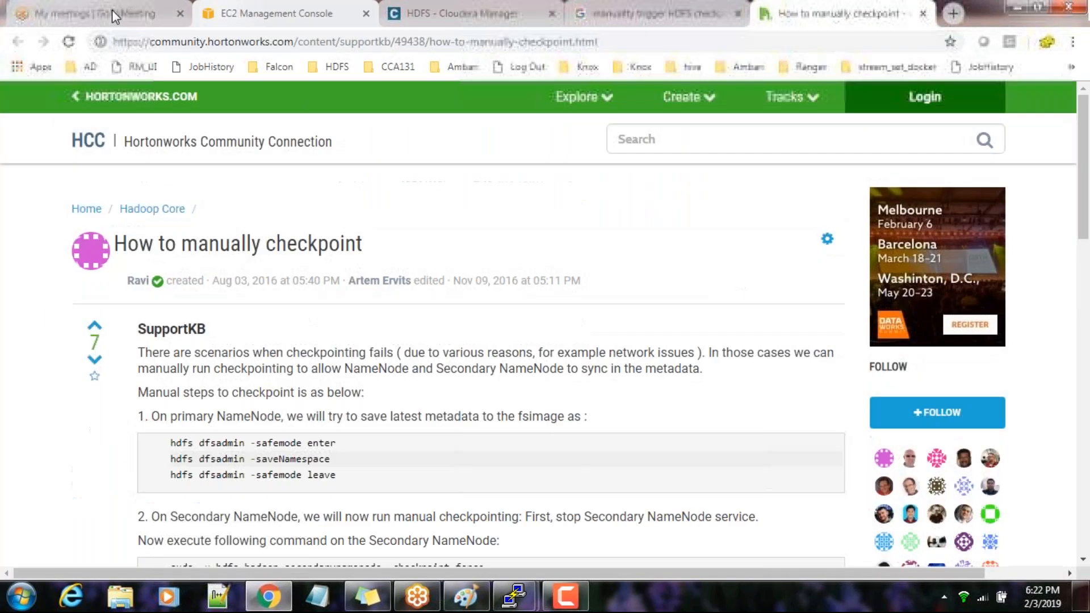
Stop the SecondaryNameNode role on master2 from the HDFS instances list in Cloudera Manager
left_click(483, 17)
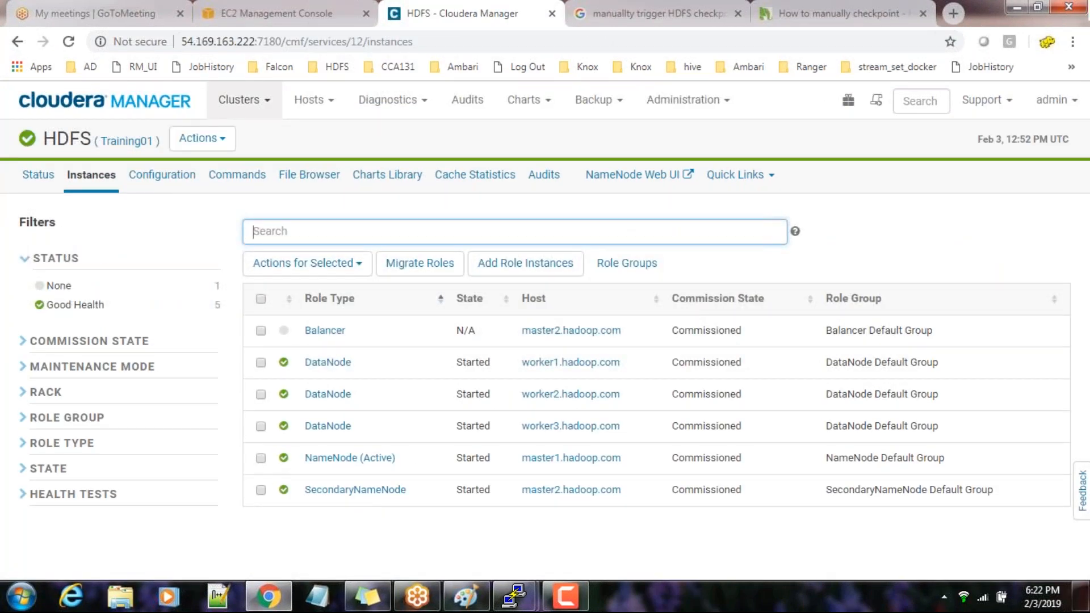
left_click(260, 490)
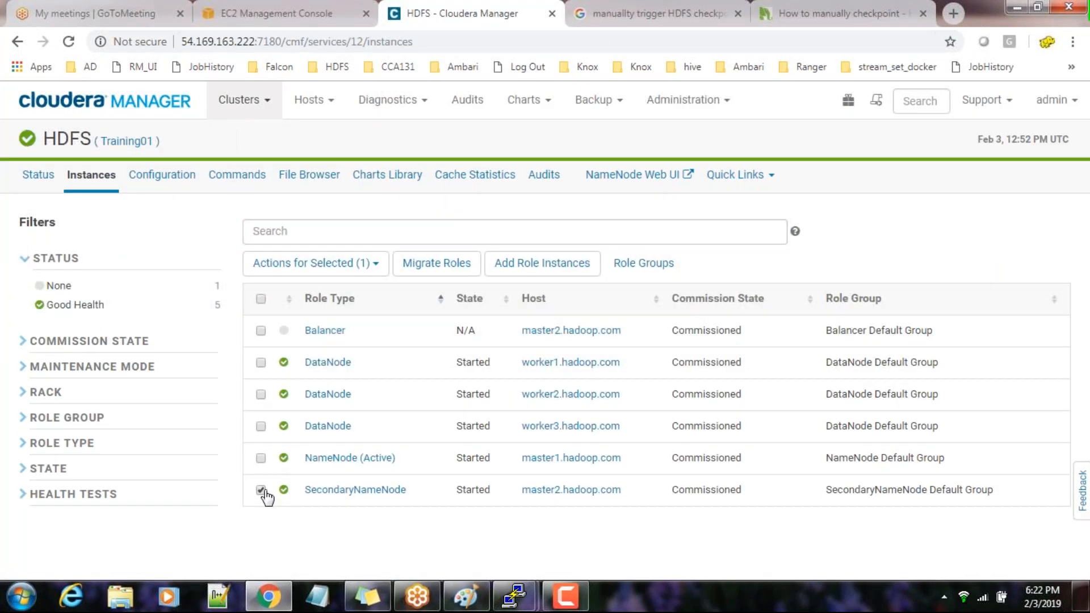
left_click(328, 262)
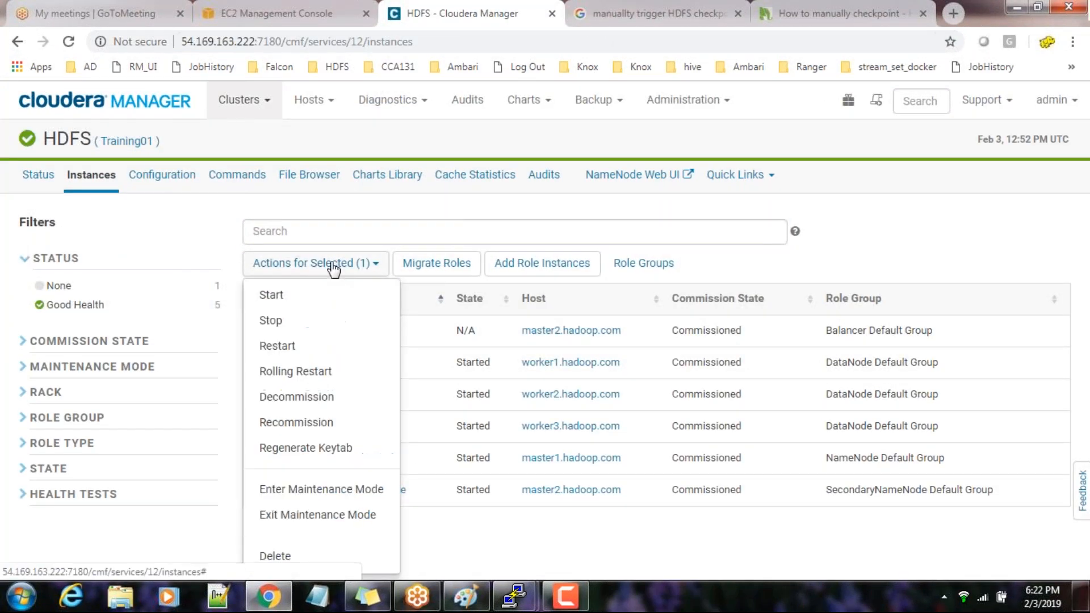
left_click(283, 321)
left_click(967, 336)
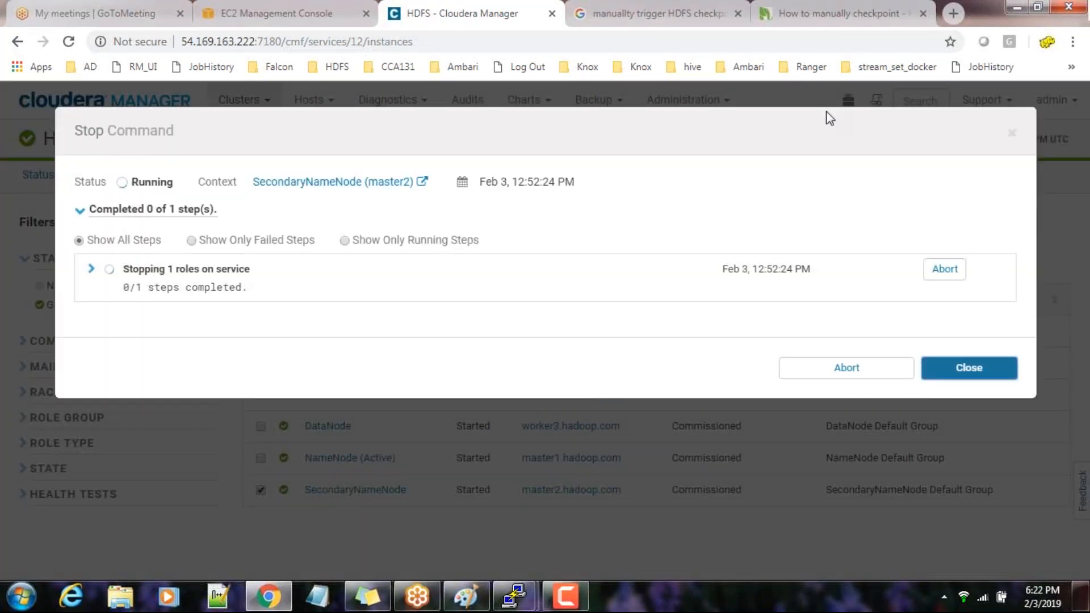
Return to the Hortonworks checkpoint article and copy the command part hadoop secondarynamenode -checkpoint force
left_click(820, 14)
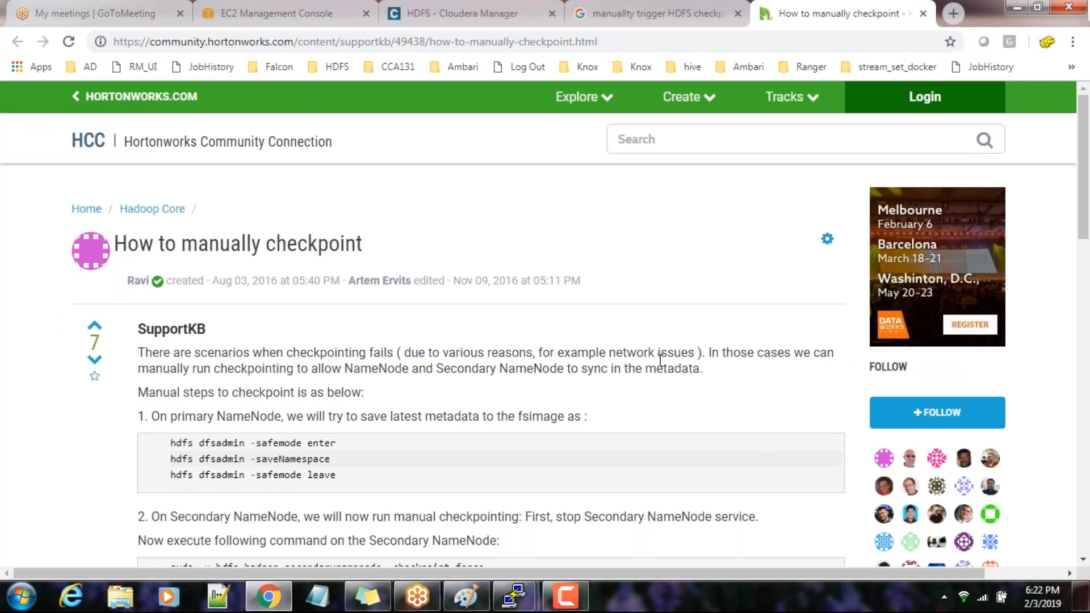
scroll(657, 360, "down", 1)
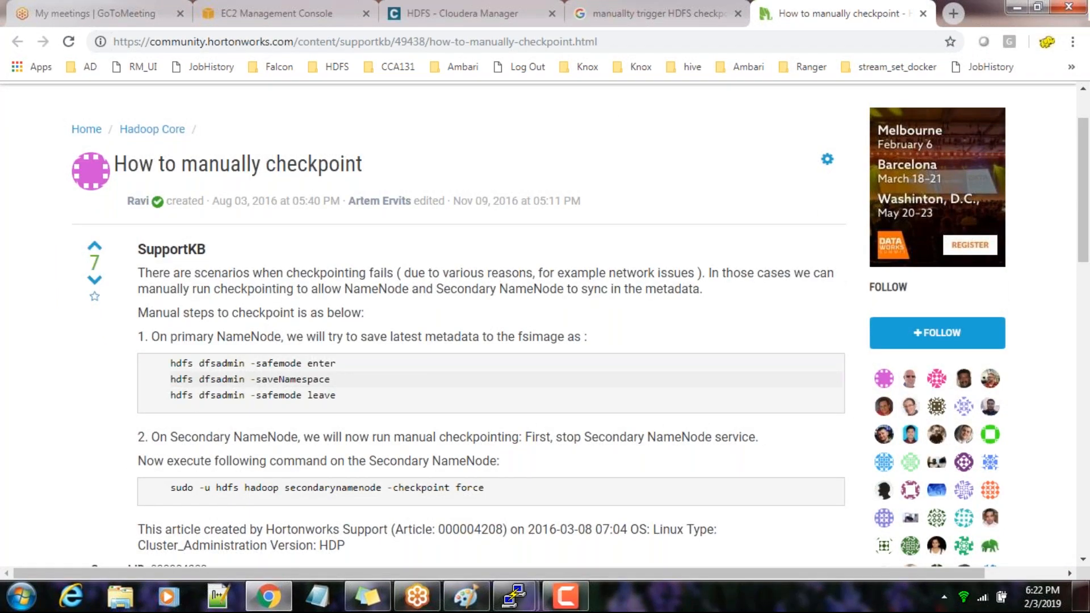
scroll(543, 315, "down", 1)
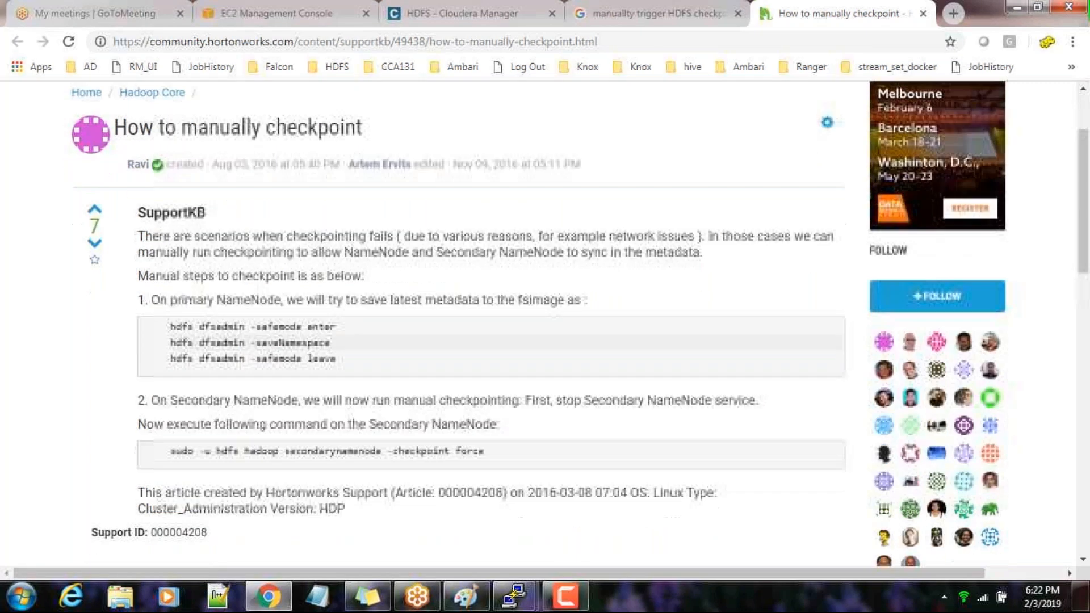
scroll(484, 407, "down", 1)
left_click_drag(484, 407, 247, 413)
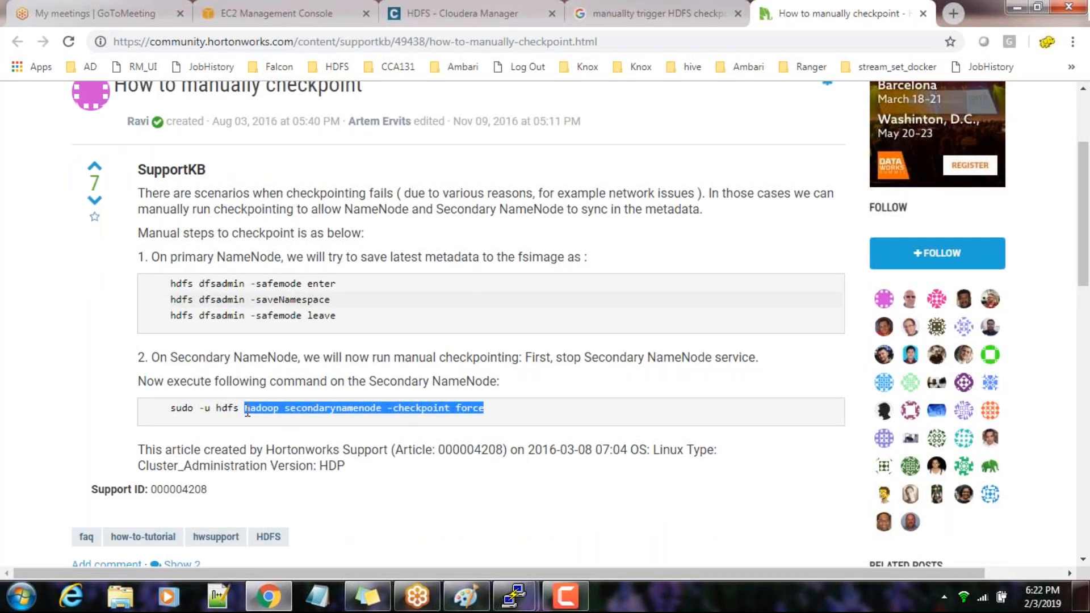
left_click_drag(248, 412, 219, 415)
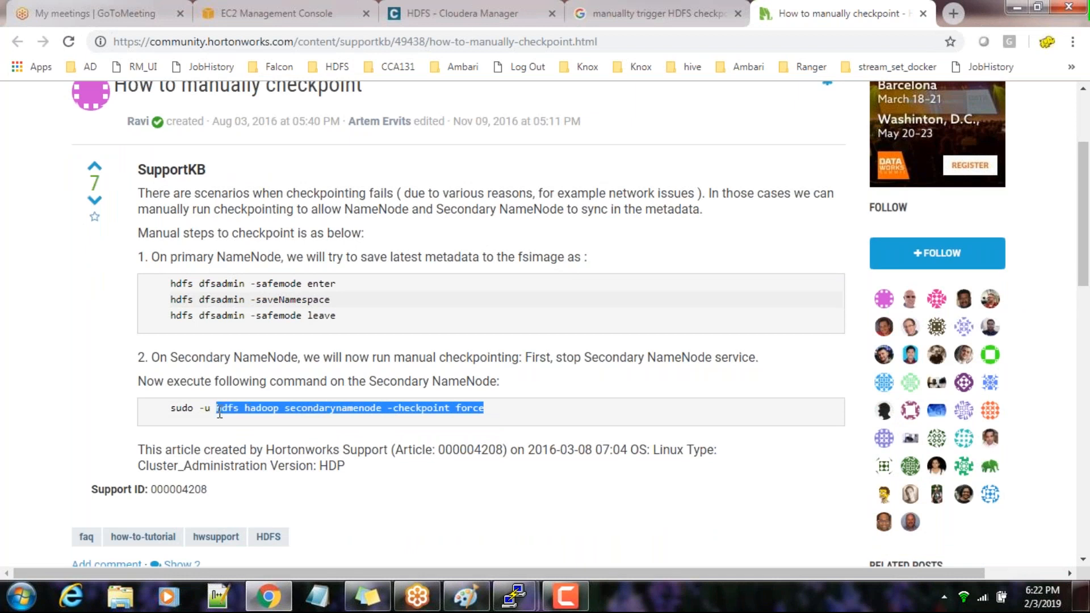
right_click(253, 414)
left_click(266, 427)
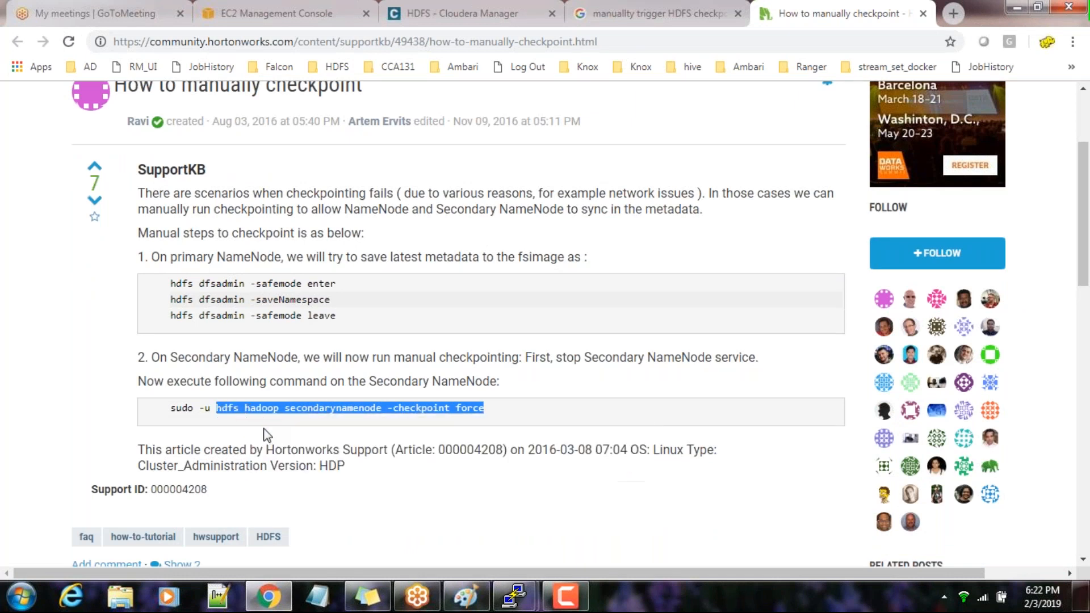
left_click(311, 404)
left_click_drag(244, 409, 485, 418)
right_click(303, 410)
left_click(316, 419)
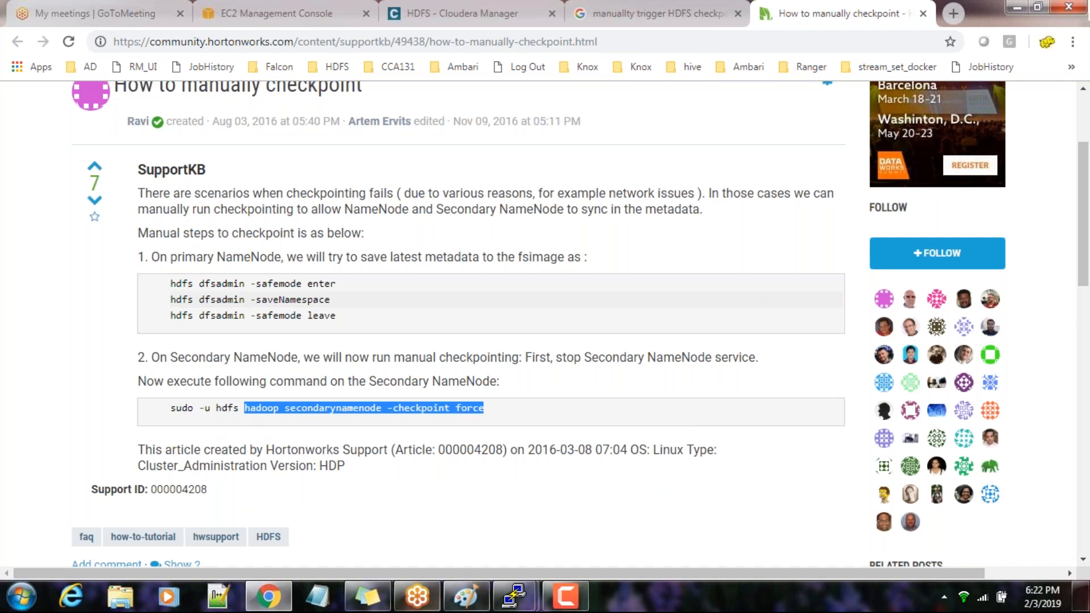
Switch to the master1 terminal, change from root to the personal user account with su, and list its Kerberos ticket with klist
left_click(515, 594)
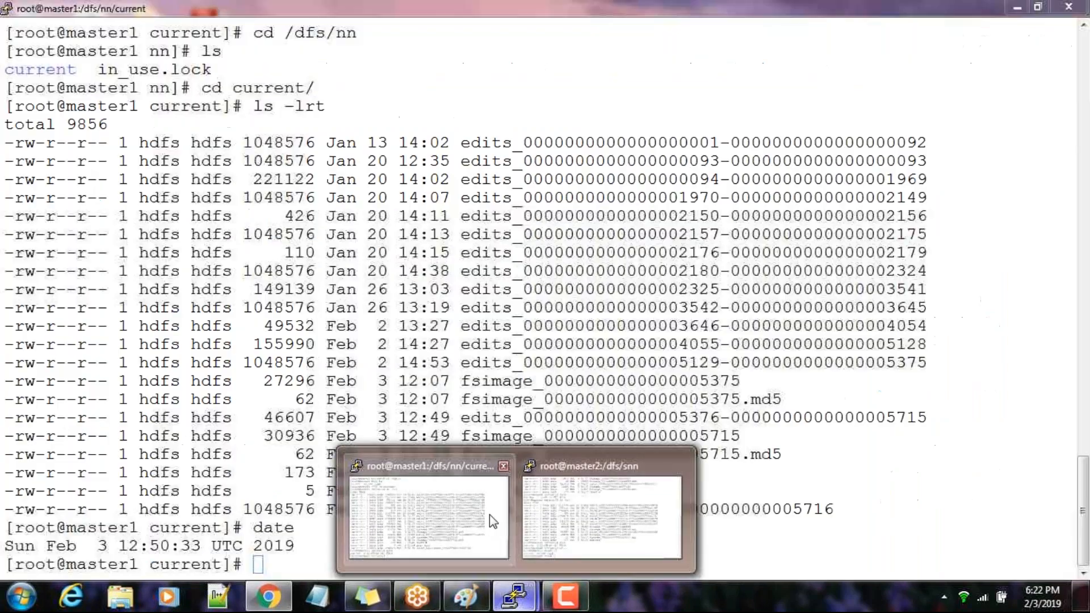
left_click(489, 514)
key("Up")
key("Up")
key("Up")
key("Up")
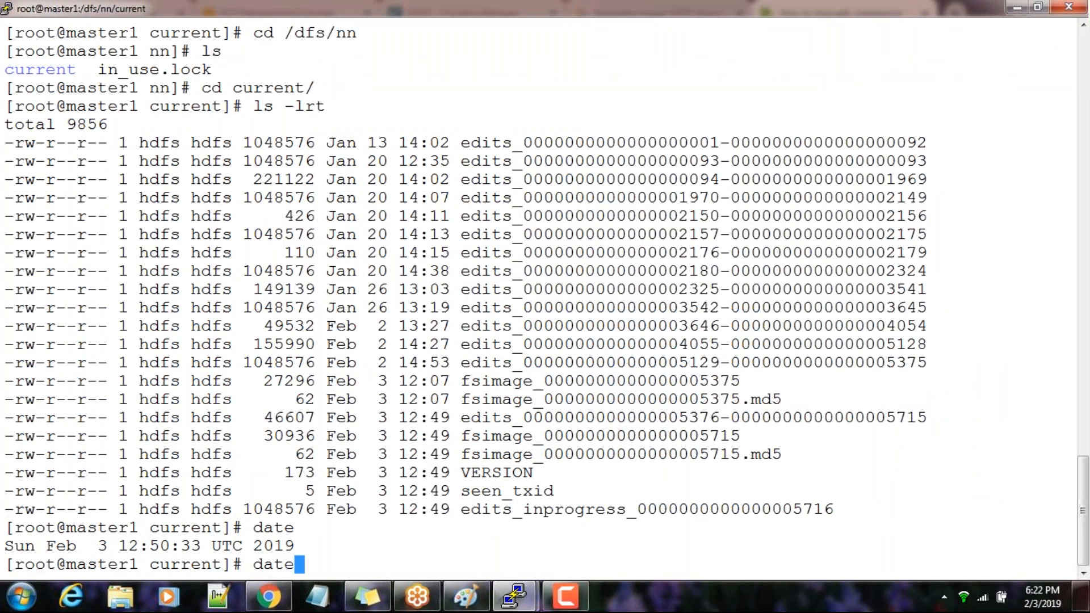
key("Up")
key("Up")
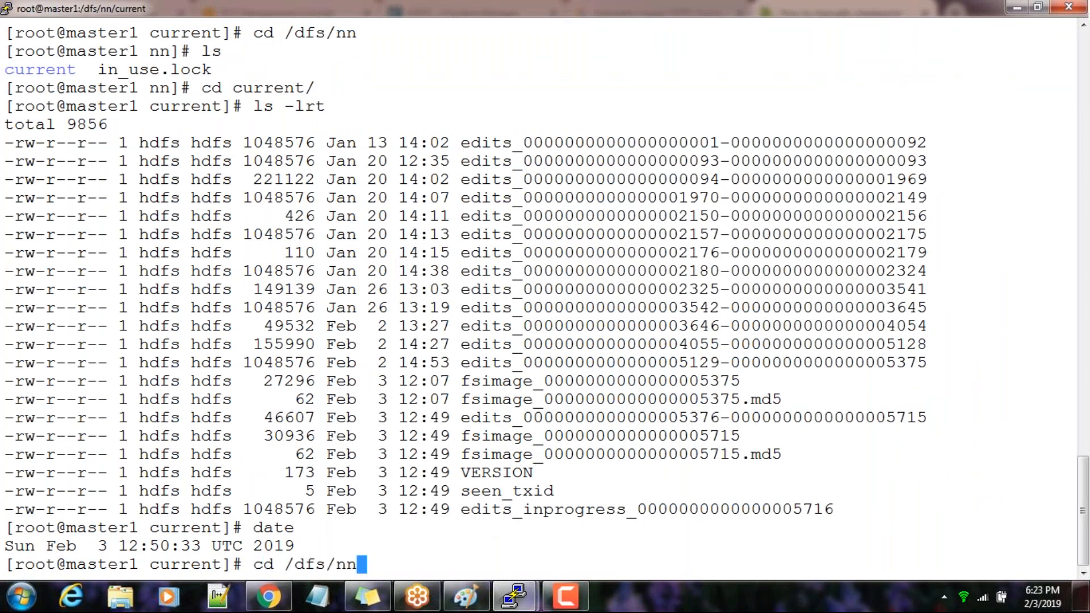
key("Return")
type("klist")
key("Return")
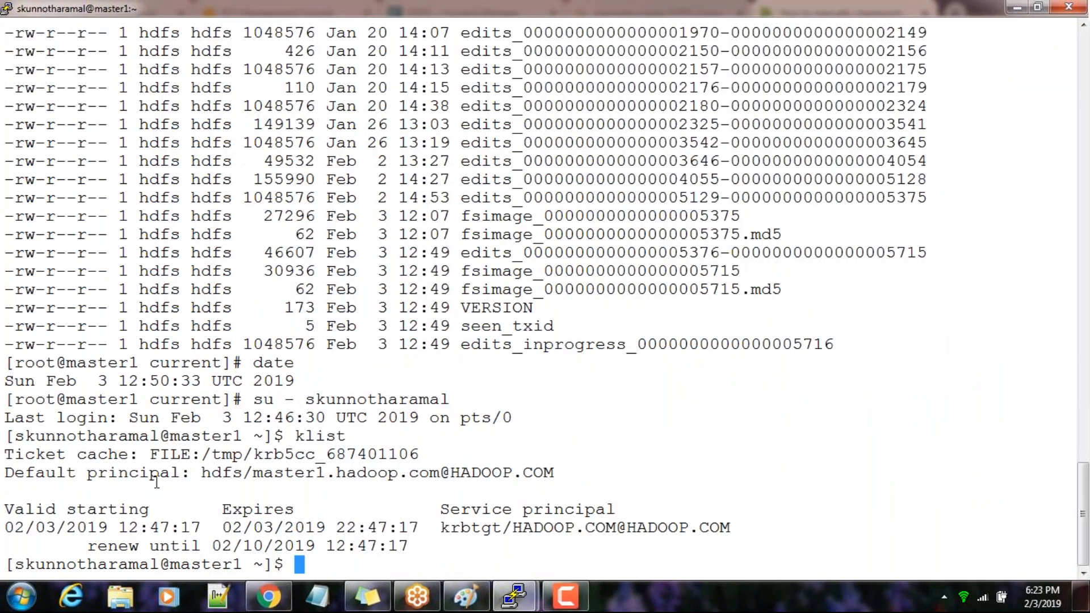
Put hadoop secondarynamenode -checkpoint force on the master1 command line and close the Stop Command dialog in Cloudera Manager in Chrome
key("Up")
key("Up")
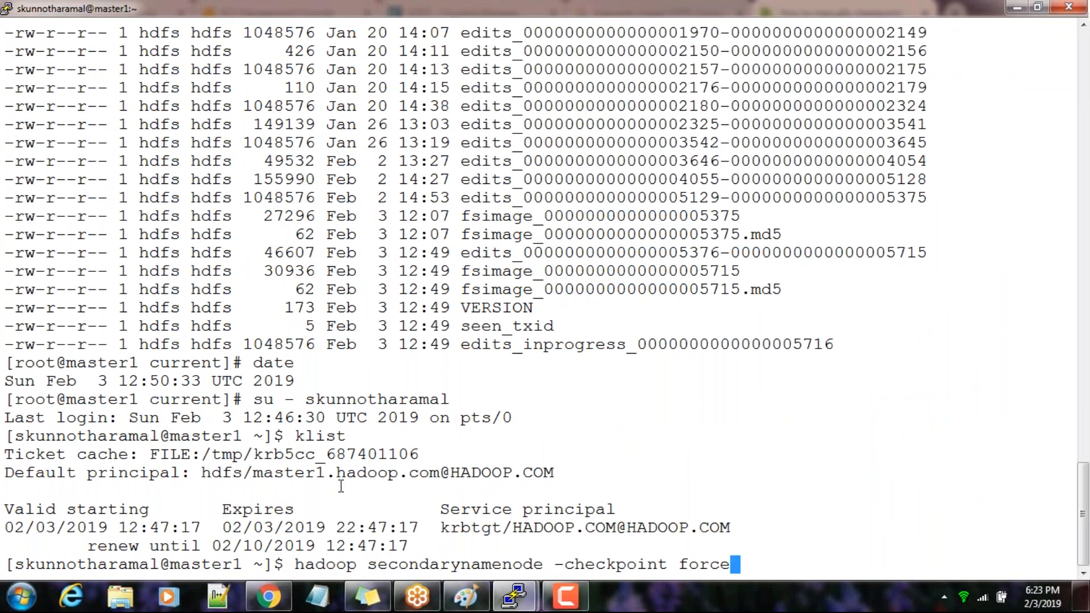
left_click(268, 595)
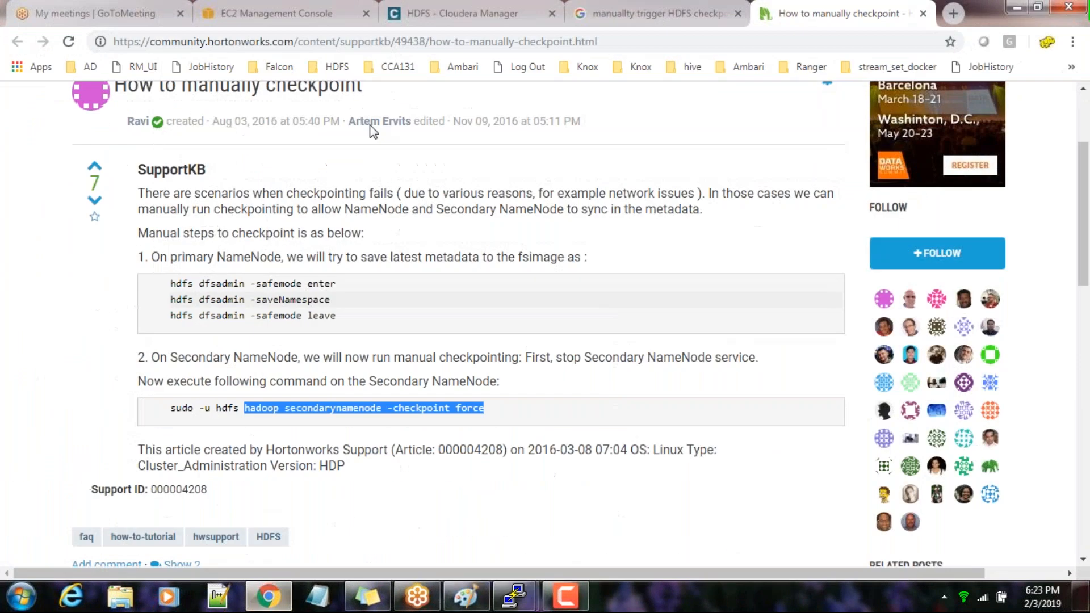
left_click(462, 13)
left_click(988, 397)
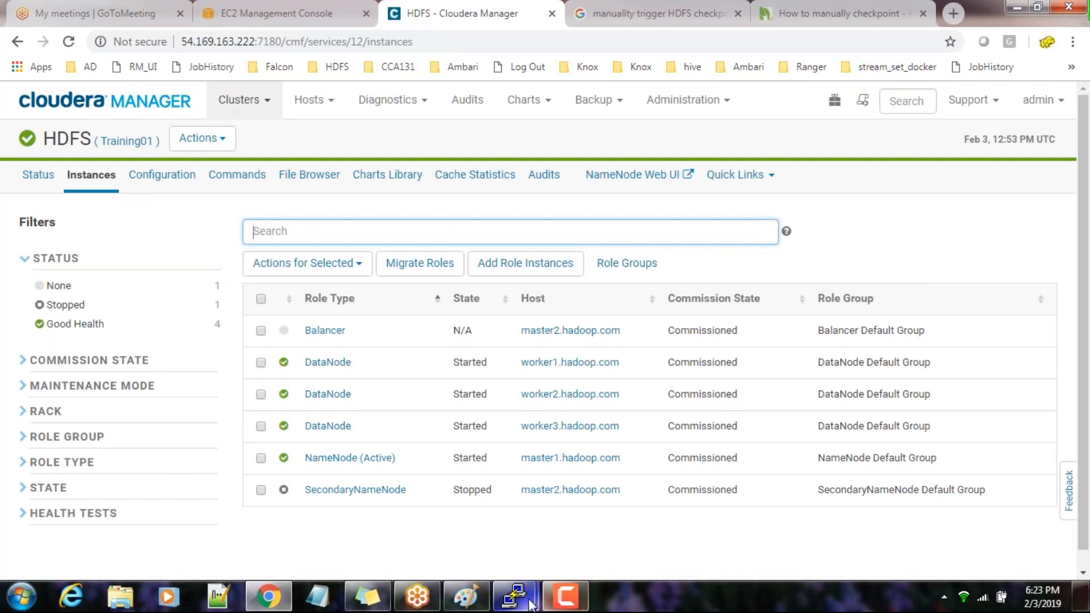
Try to force a Secondary NameNode checkpoint by executing the prepared command in the master1 terminal
mouse_move(514, 596)
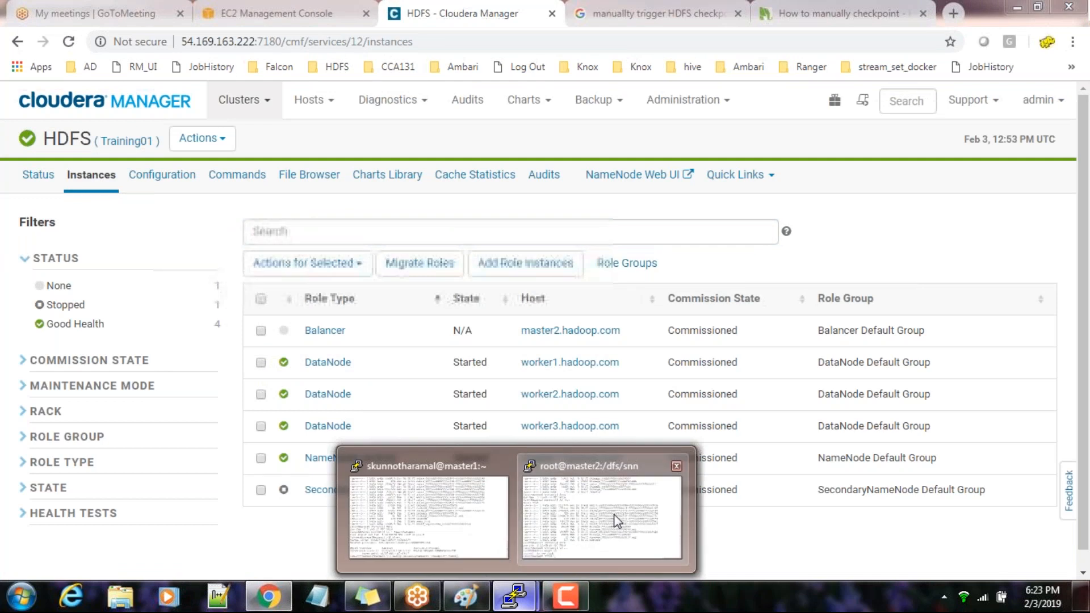
left_click(617, 521)
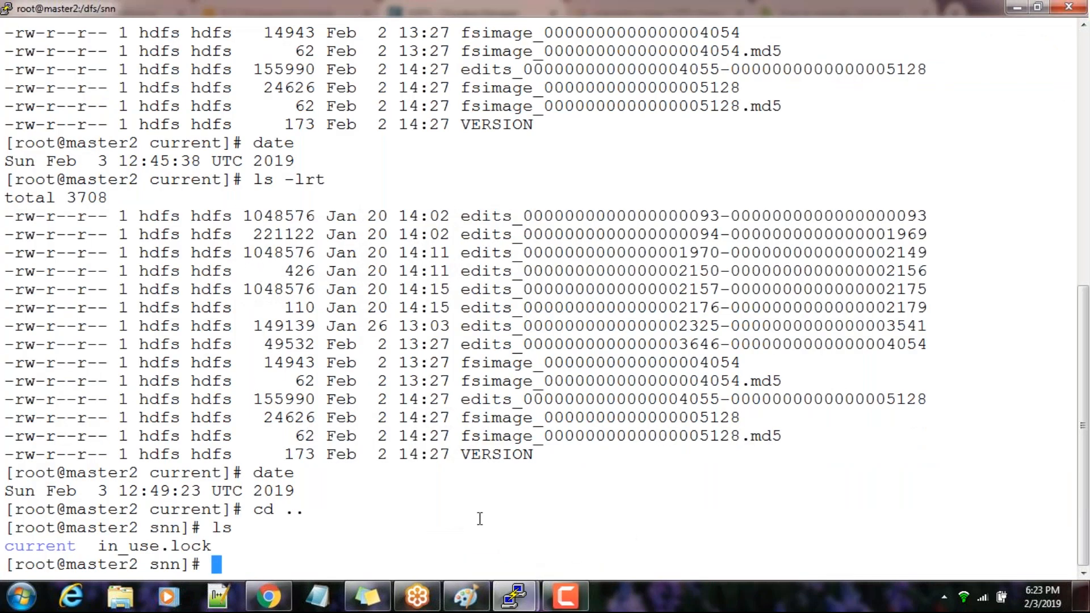
mouse_move(514, 596)
left_click(470, 534)
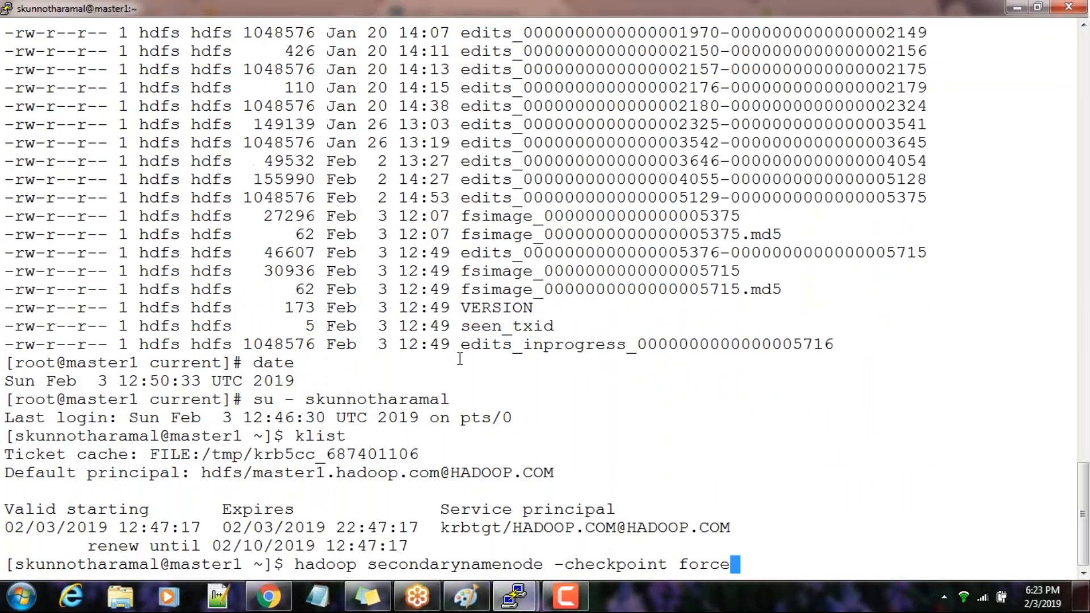
key("Return")
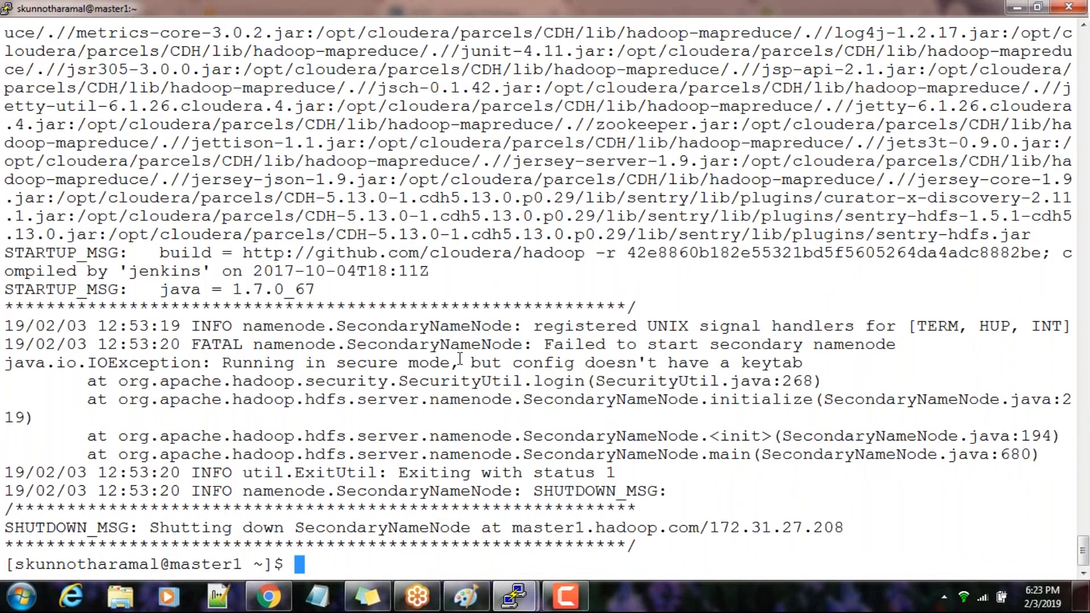
Switch to the master2 terminal, enter the current directory under /dfs/snn, and list its files with ls -lrt
mouse_move(516, 590)
left_click(580, 462)
type("ls -lrt")
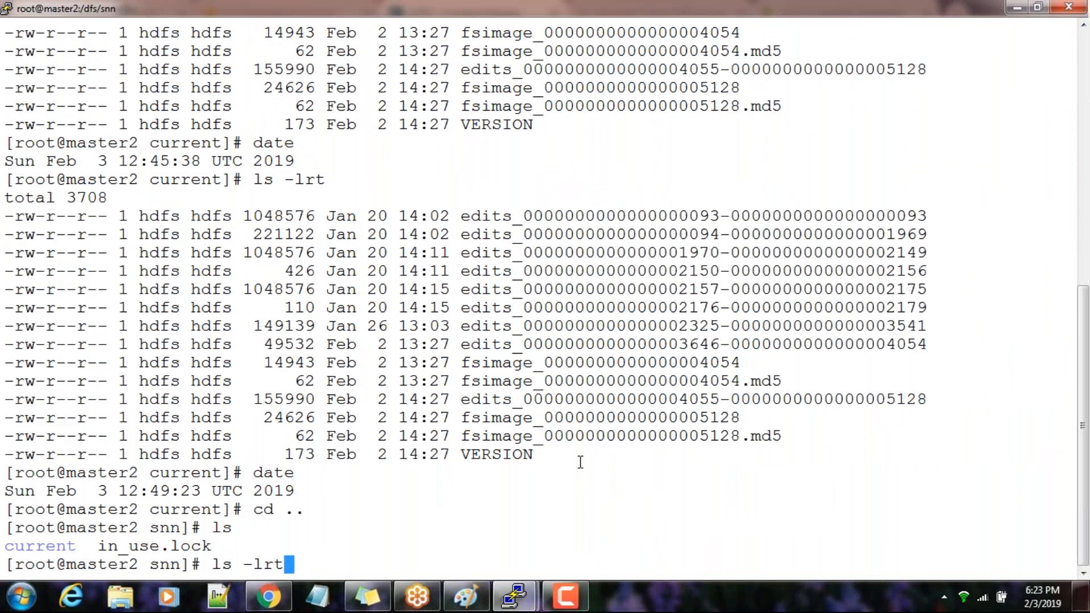
key("Return")
type("cd current/")
key("Tab")
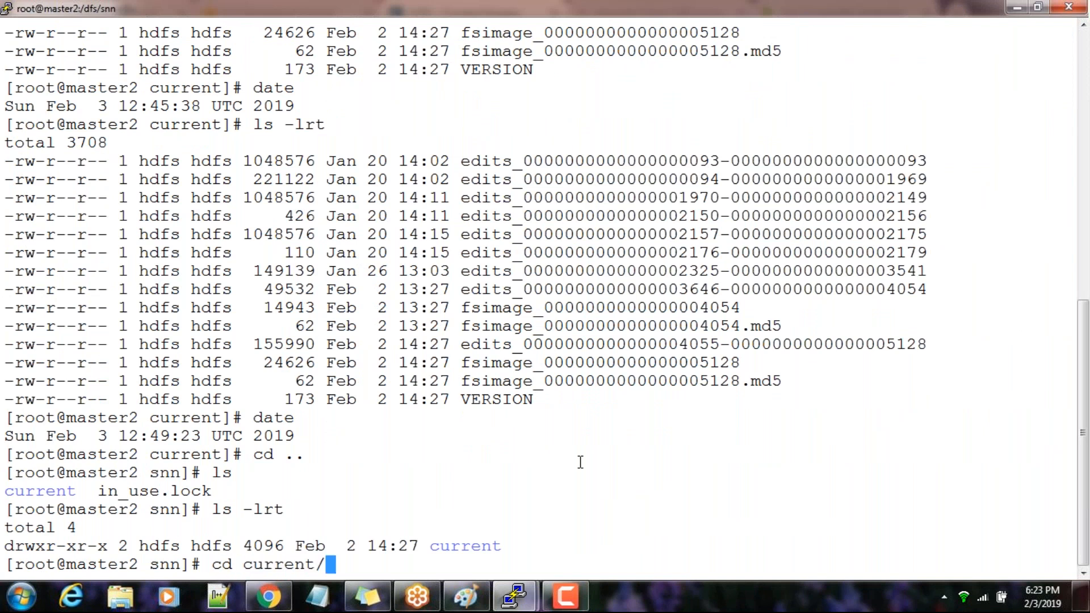
key("Return")
type("ls -lrt")
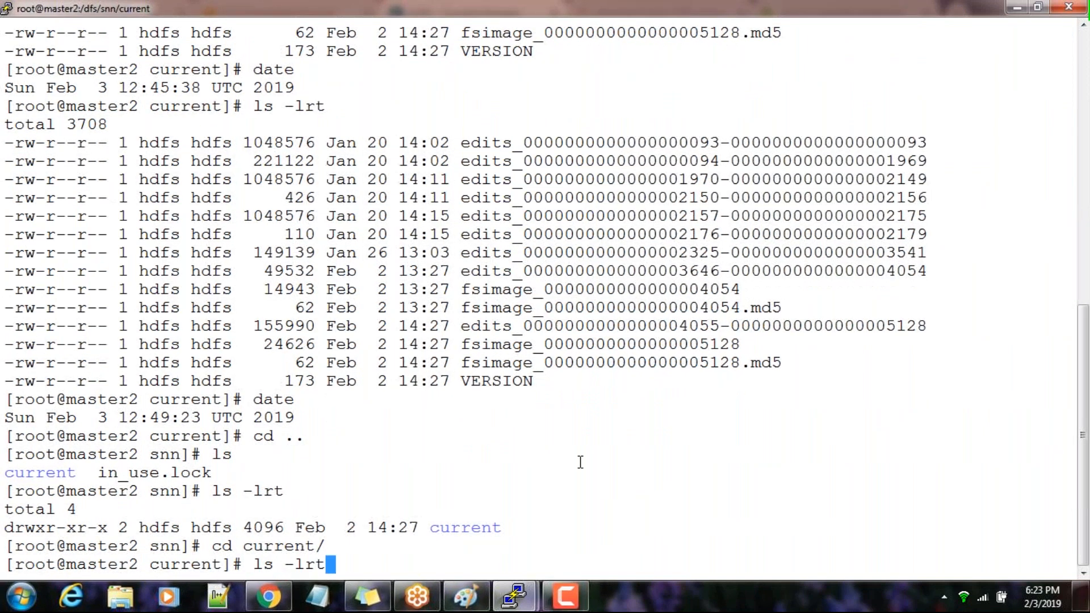
key("Return")
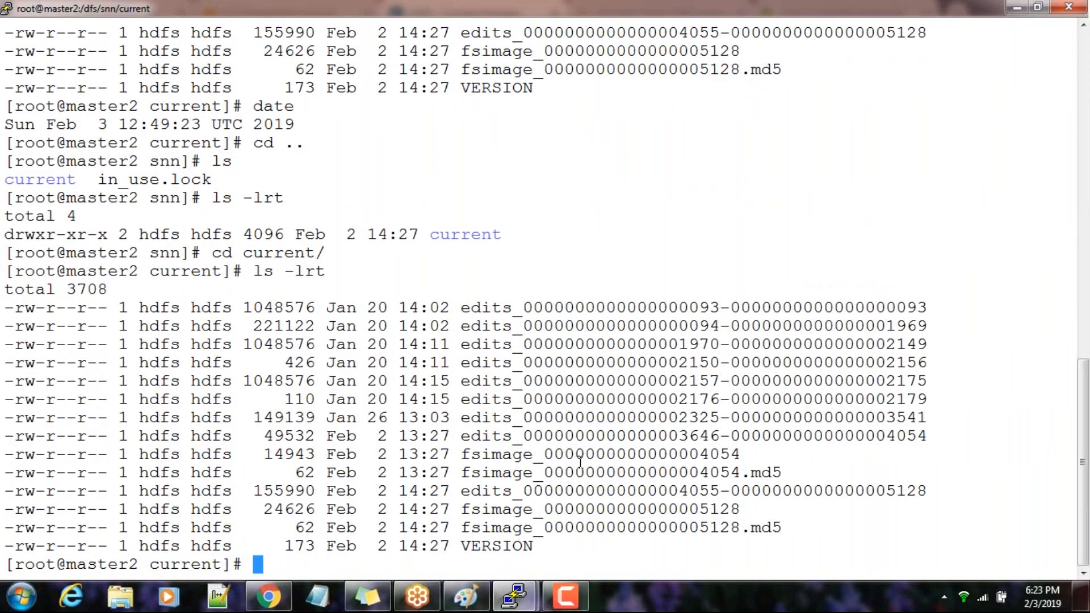
Switch back to Cloudera Manager in Chrome and start the SecondaryNameNode role on master2
key("alt+Tab")
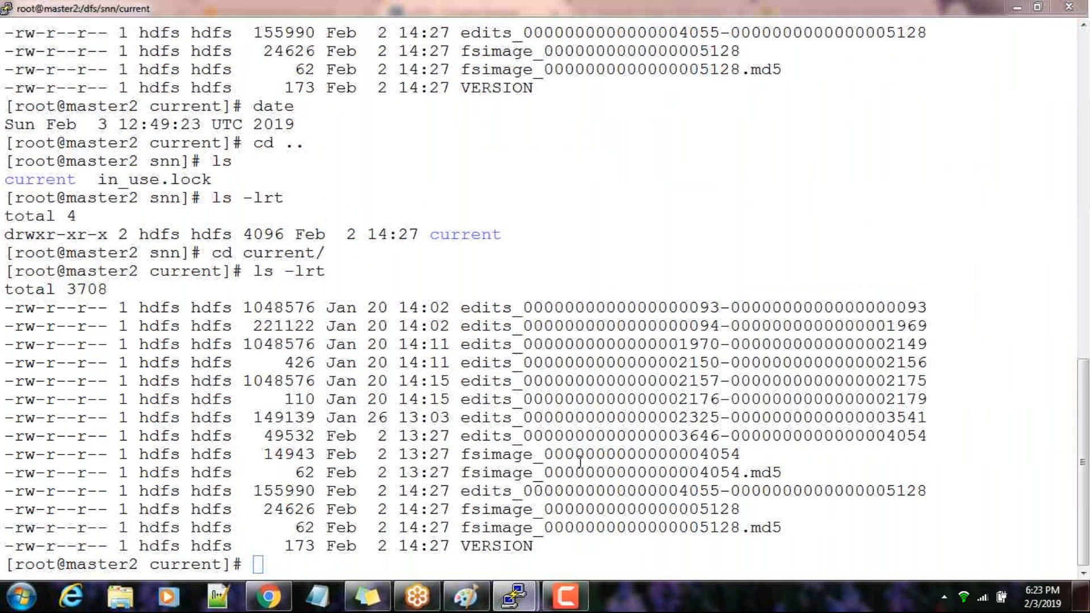
key("alt+Tab")
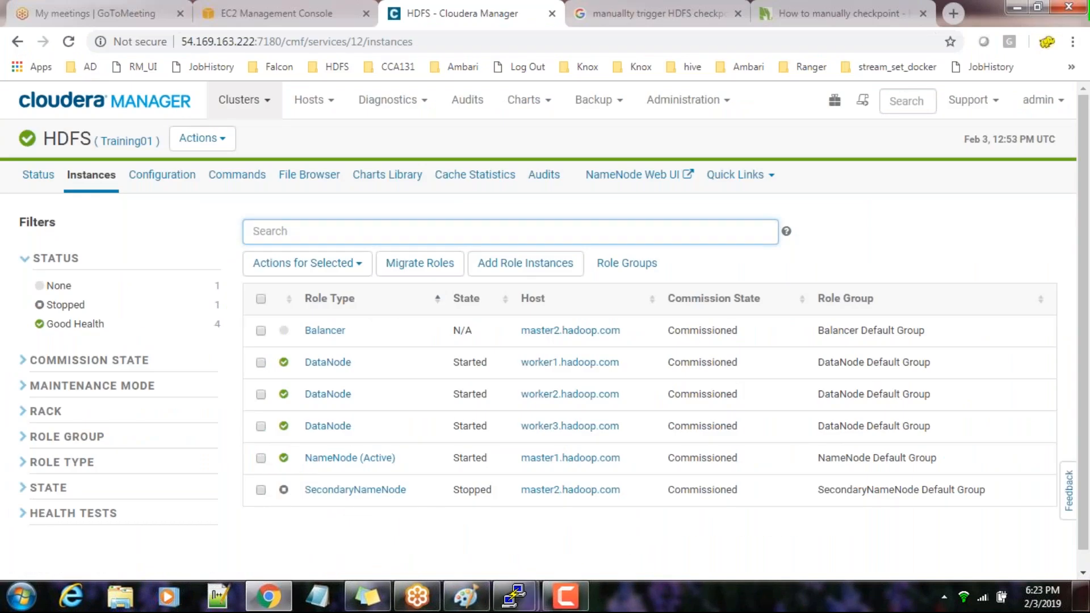
left_click(261, 489)
left_click(381, 263)
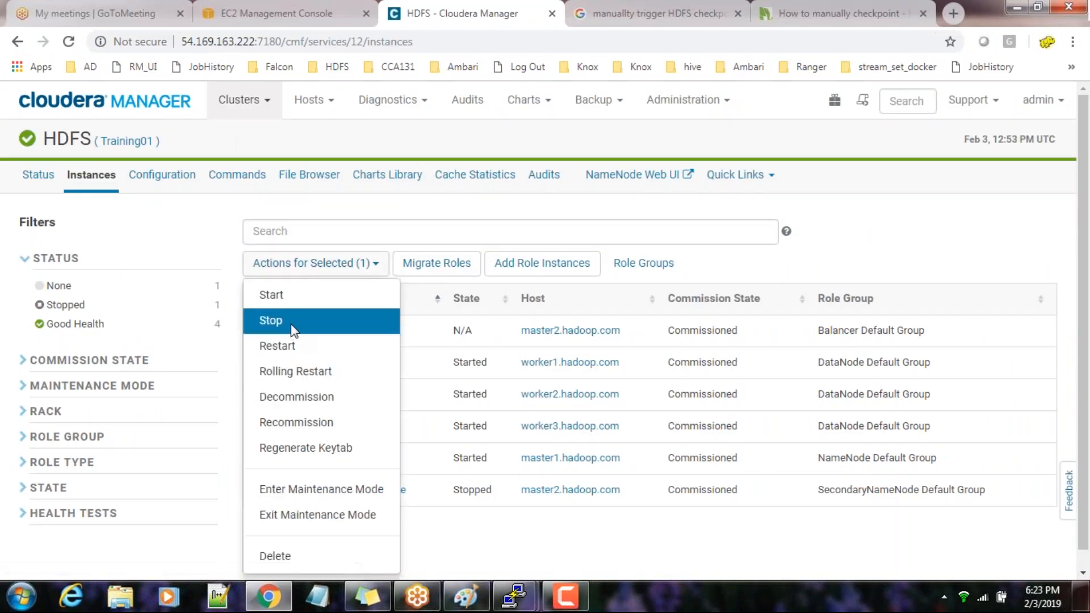
left_click(292, 295)
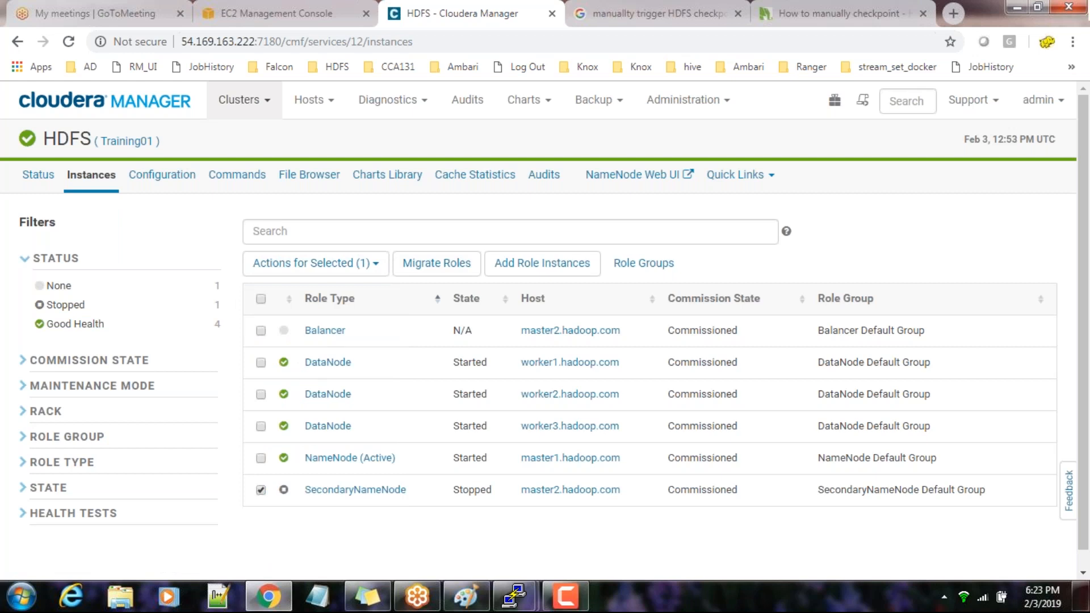
left_click(335, 266)
left_click(291, 299)
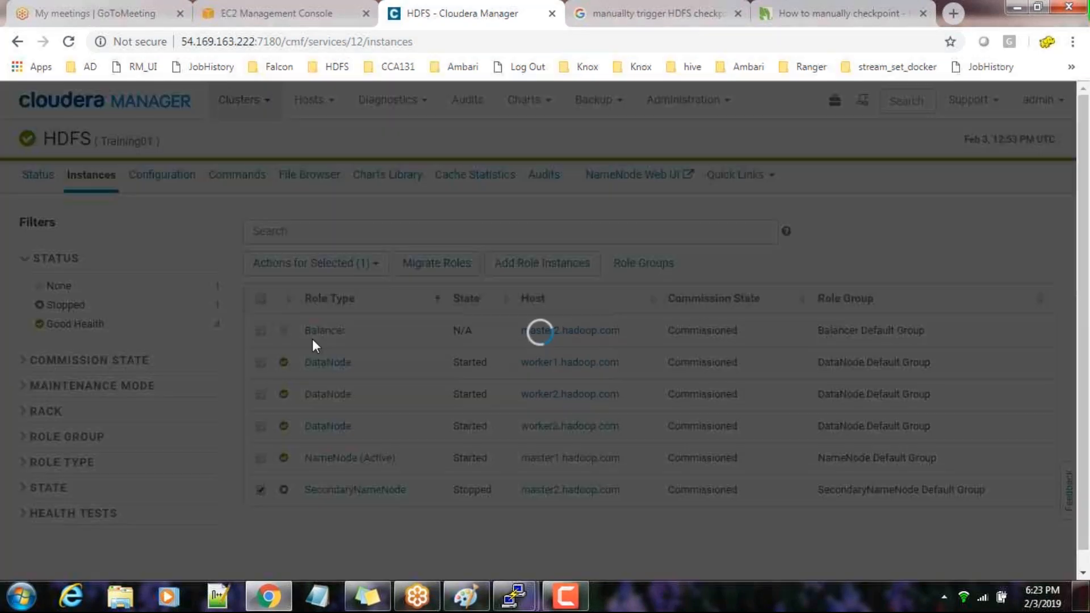
left_click(962, 338)
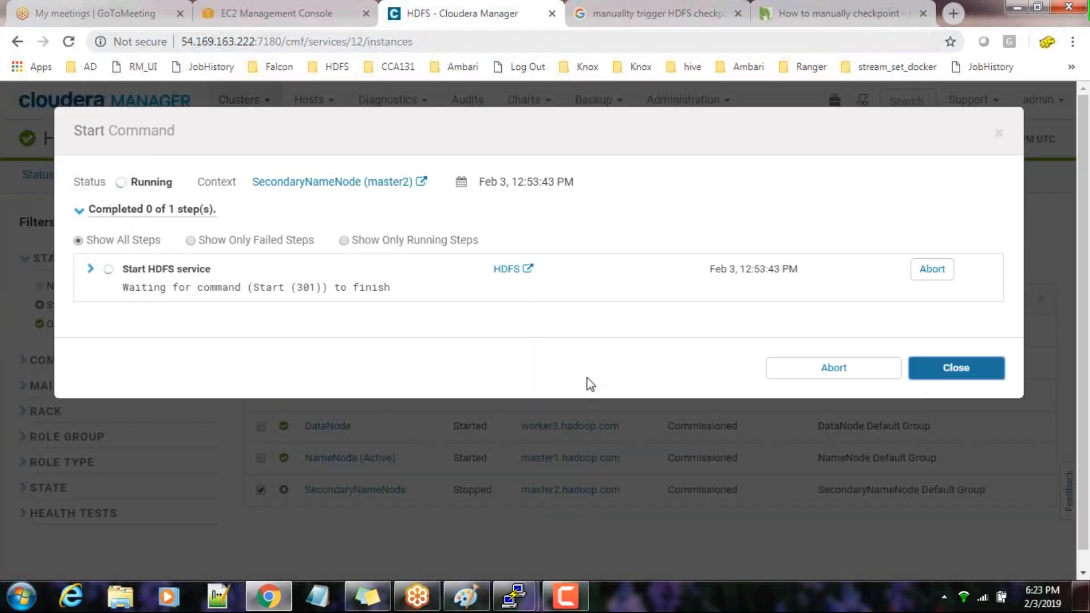
View the checkpoint diagram in Paint briefly, return to Chrome, and close the Google search results tab
left_click(466, 596)
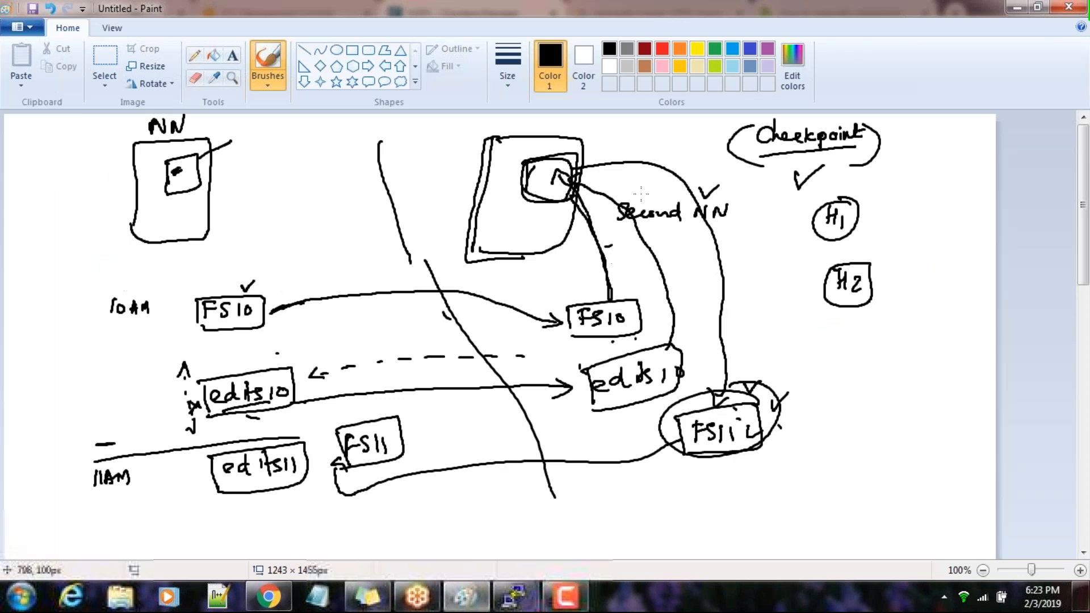
left_click(1016, 7)
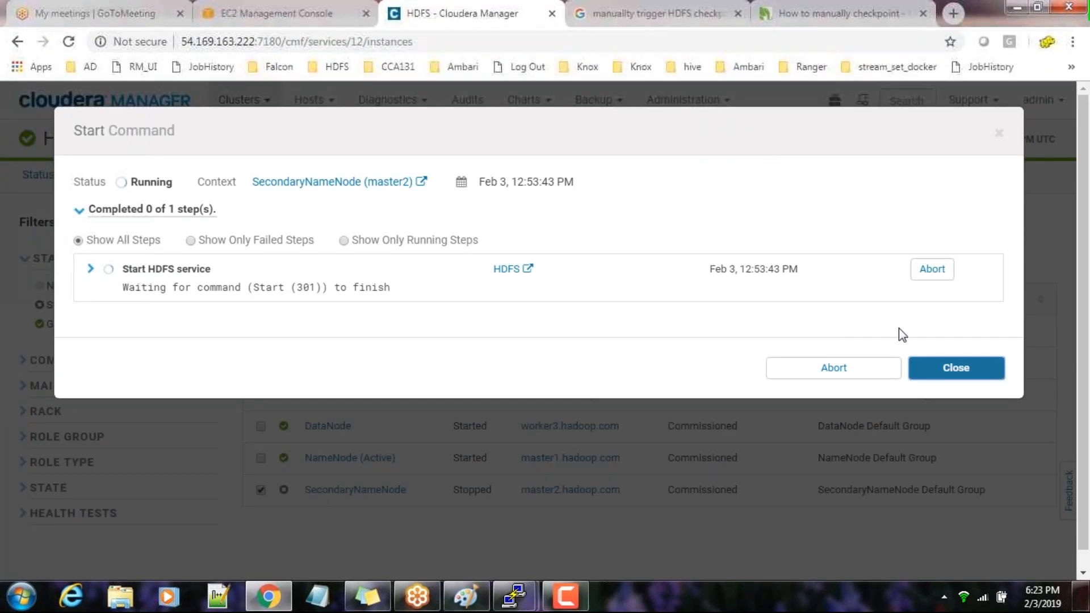
left_click(739, 16)
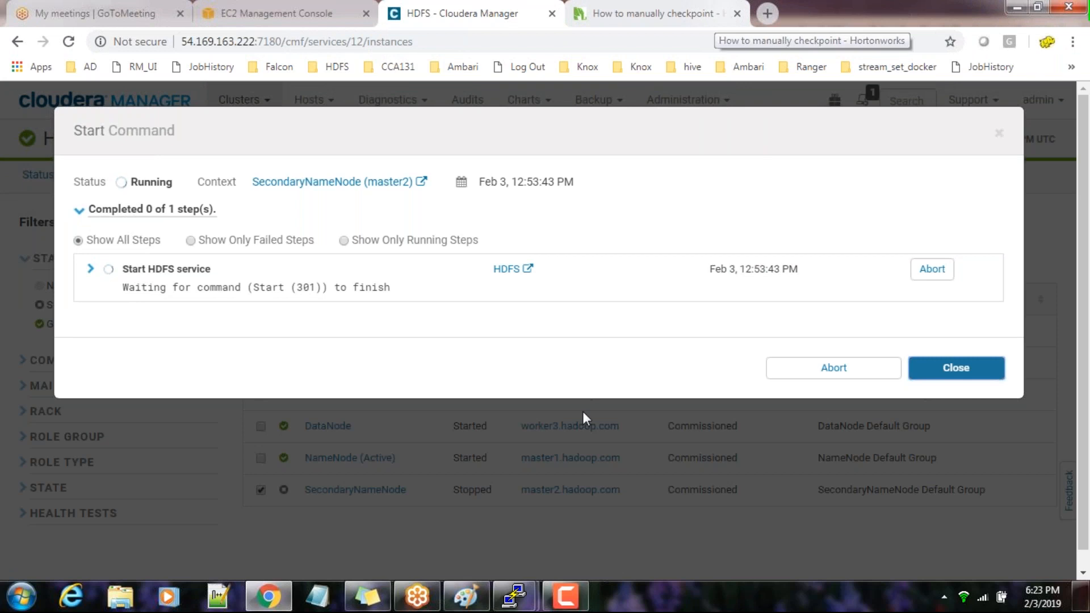
Switch to the master1 terminal and examine the output of the forced SecondaryNameNode checkpoint command
mouse_move(514, 593)
left_click(480, 534)
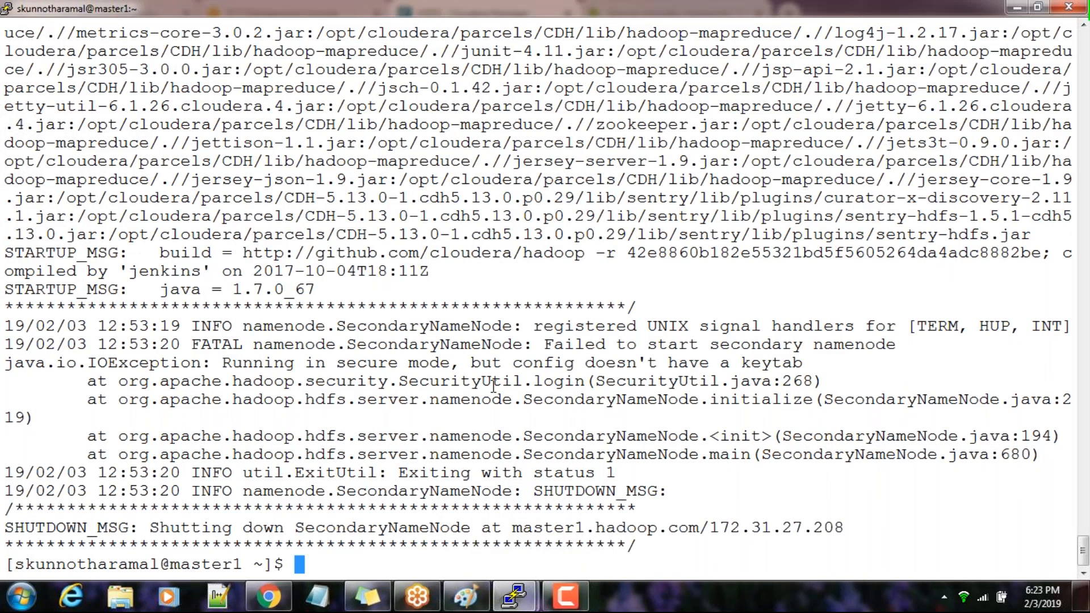
scroll(494, 386, "up", 5)
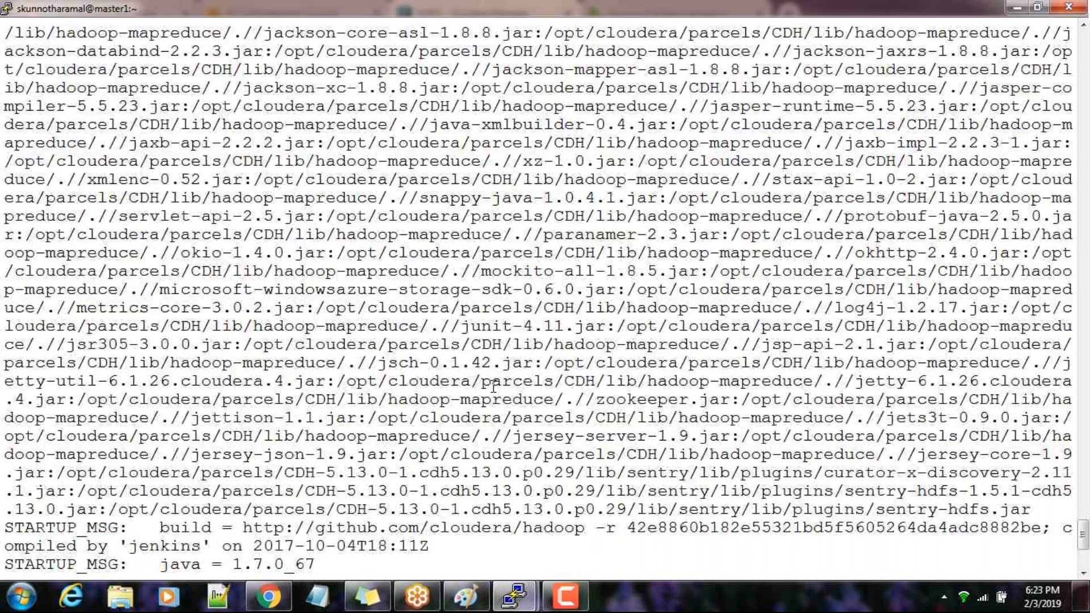
scroll(493, 386, "up", 20)
scroll(493, 386, "down", 8)
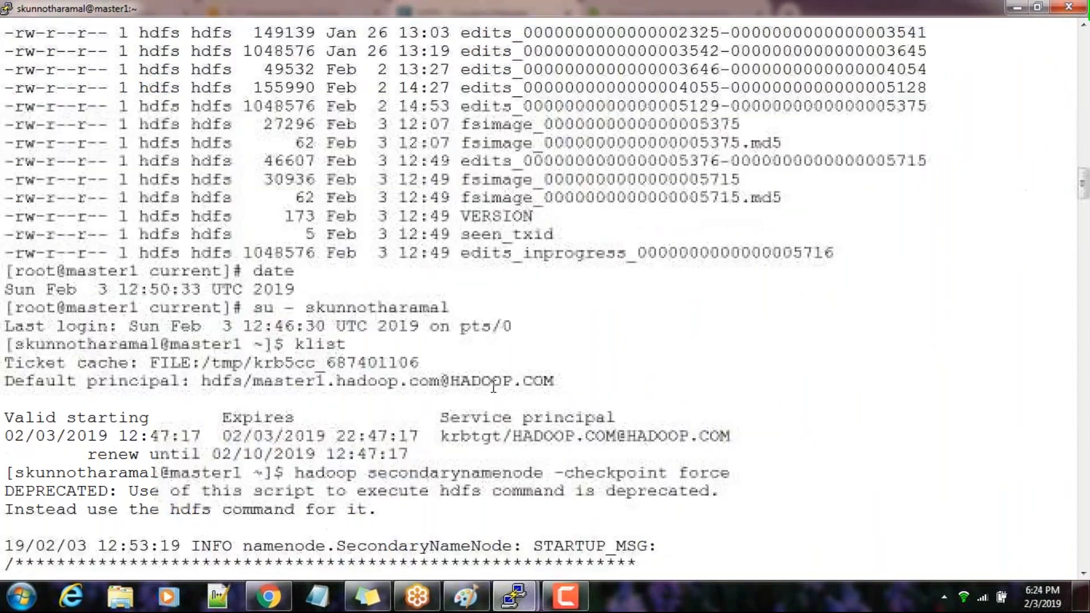
scroll(493, 386, "down", 10)
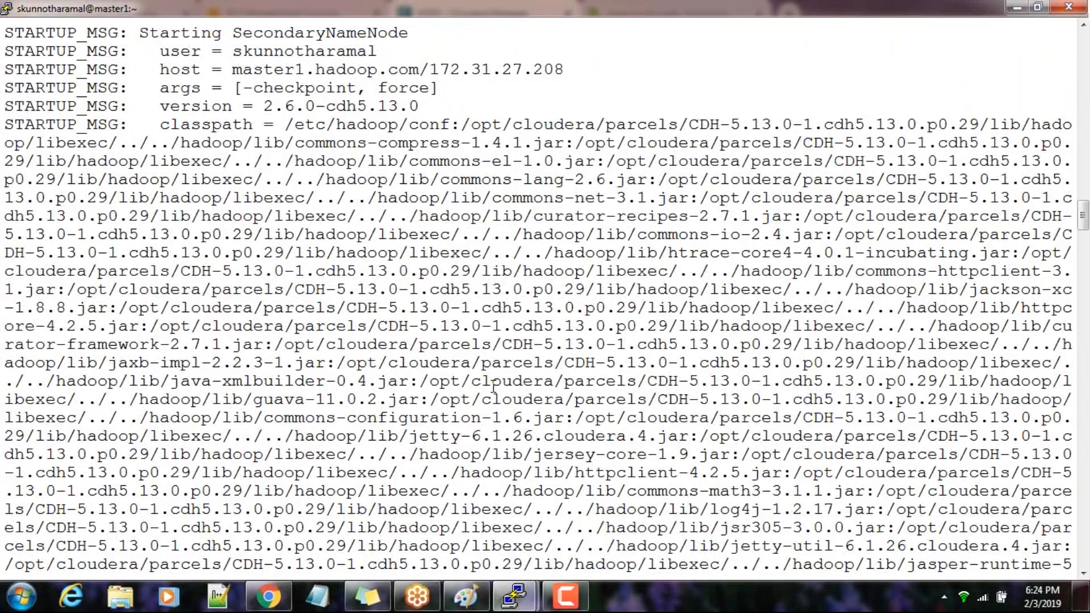
scroll(493, 386, "up", 5)
scroll(493, 386, "down", 20)
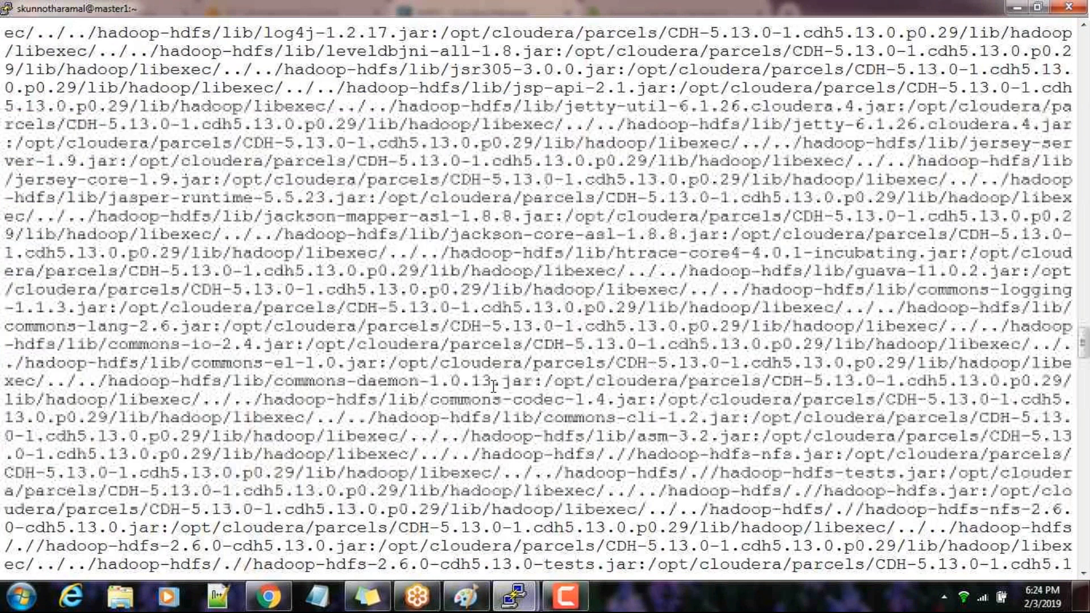
scroll(493, 386, "down", 5)
scroll(494, 386, "down", 15)
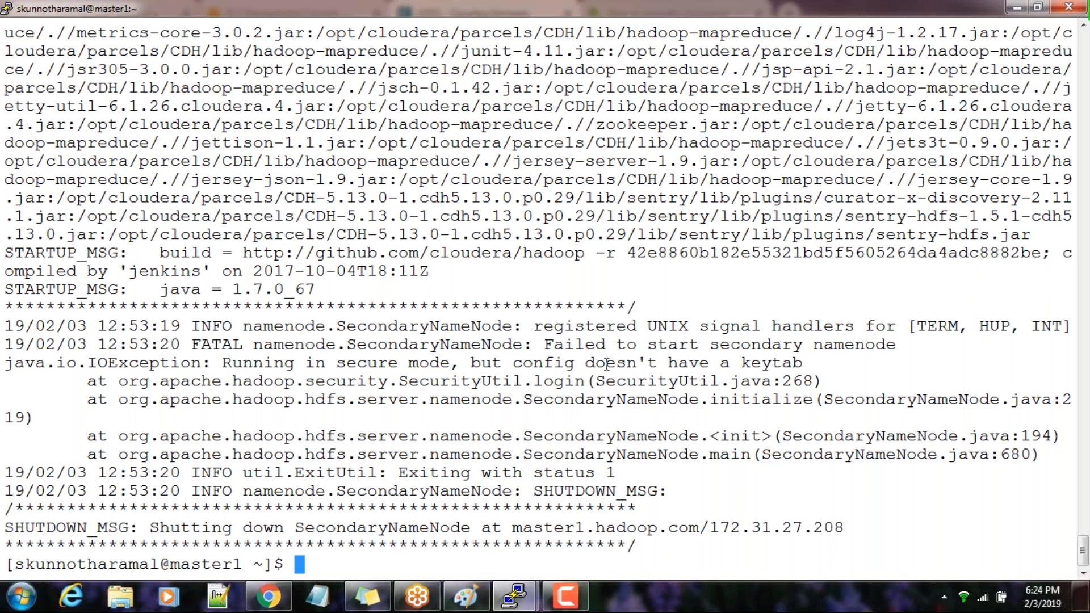
Close the Start Command window in Cloudera Manager and check the previous file listing in the master2 terminal
left_click(268, 596)
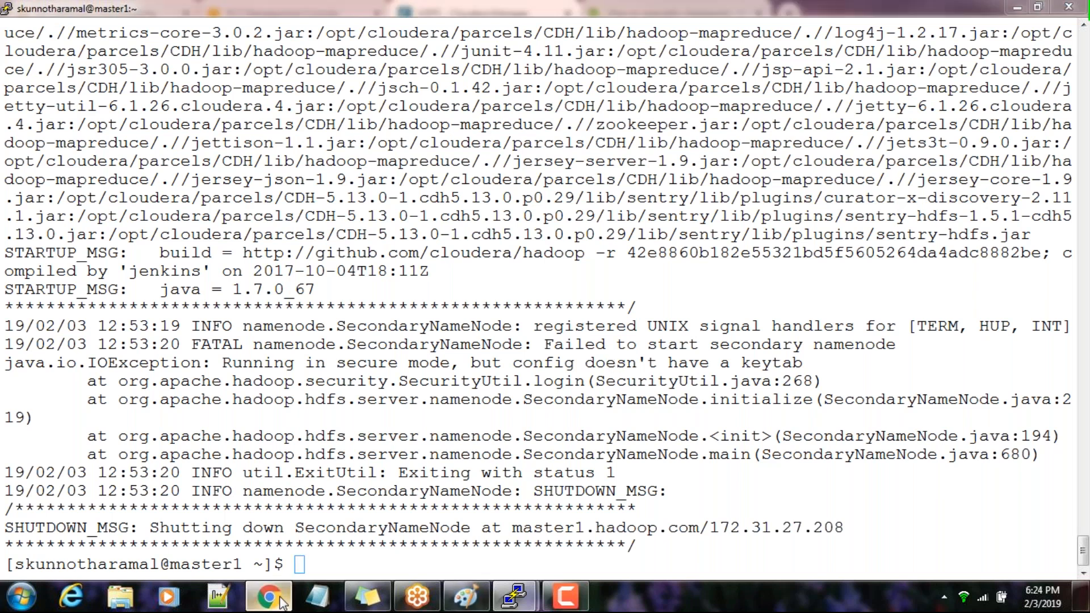
left_click(959, 392)
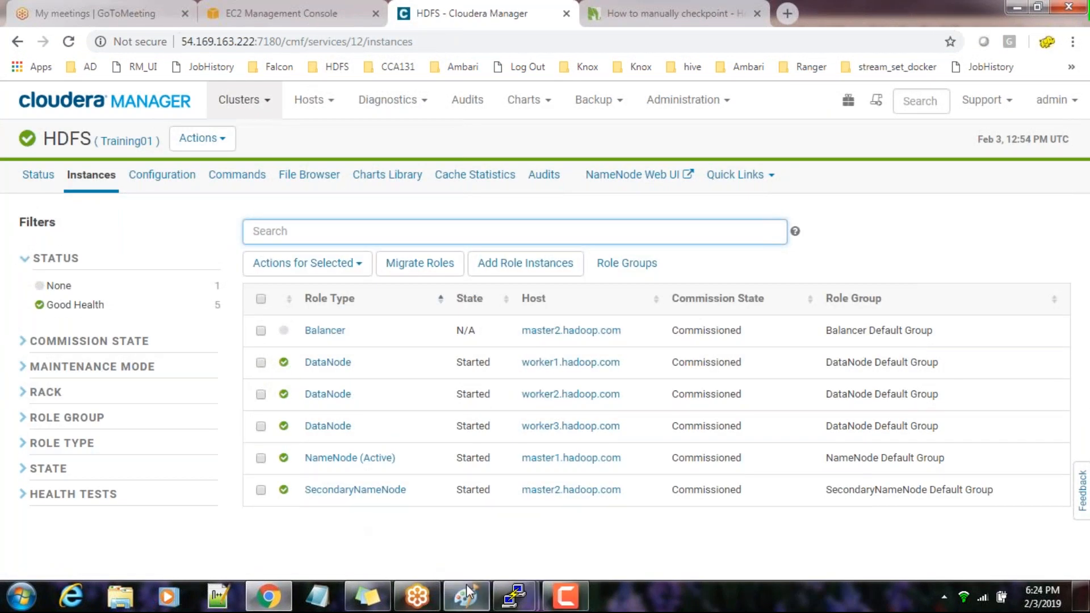
left_click(514, 596)
left_click(599, 514)
left_click_drag(499, 533, 519, 358)
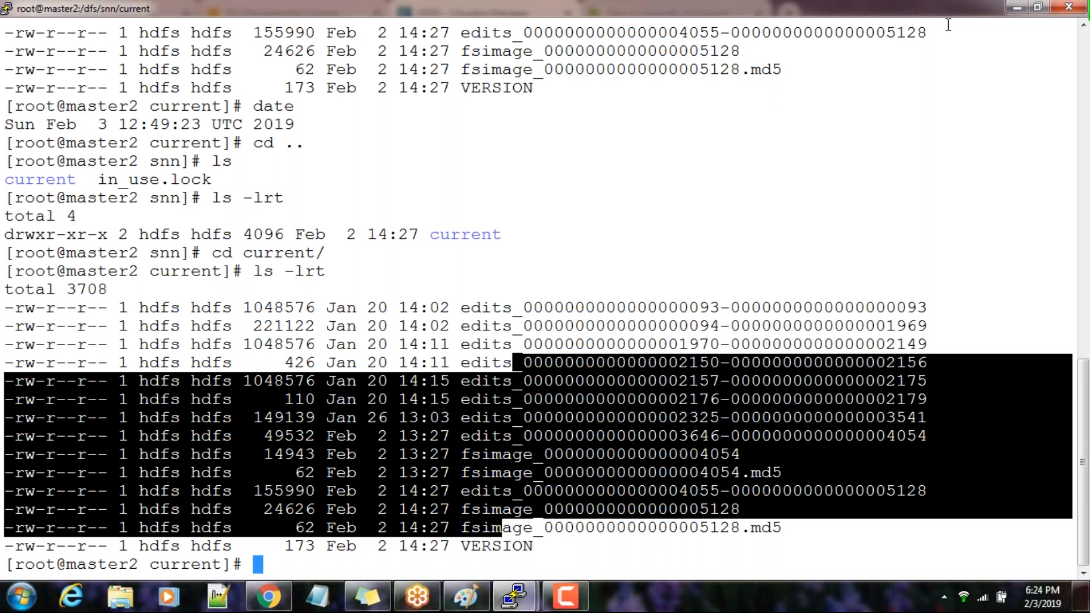
left_click(1015, 9)
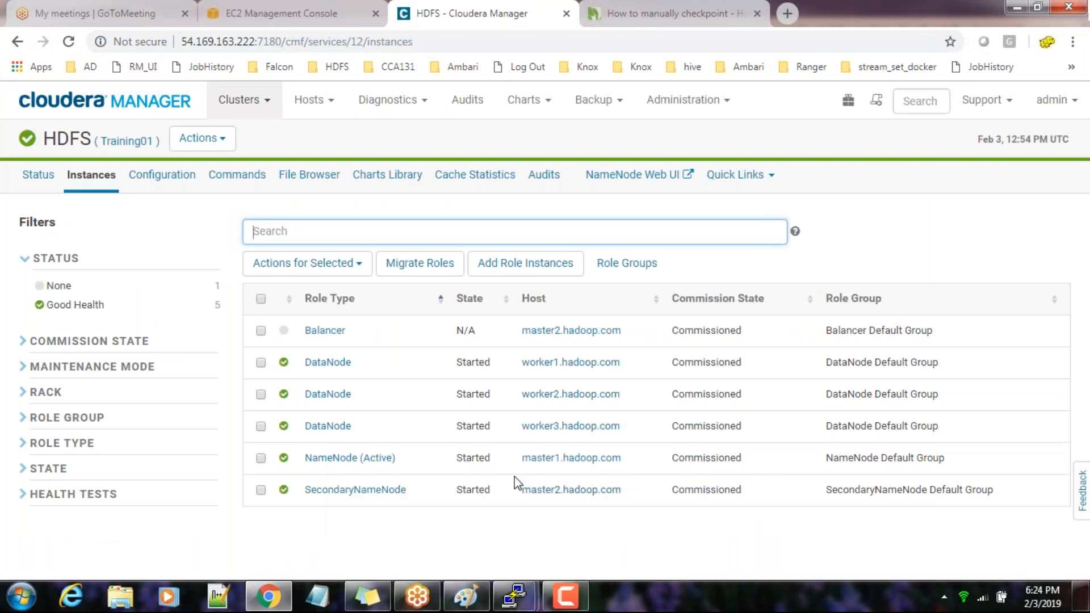
Return to the master2 terminal and list the files in /dfs/snn/current again with ls
left_click(514, 596)
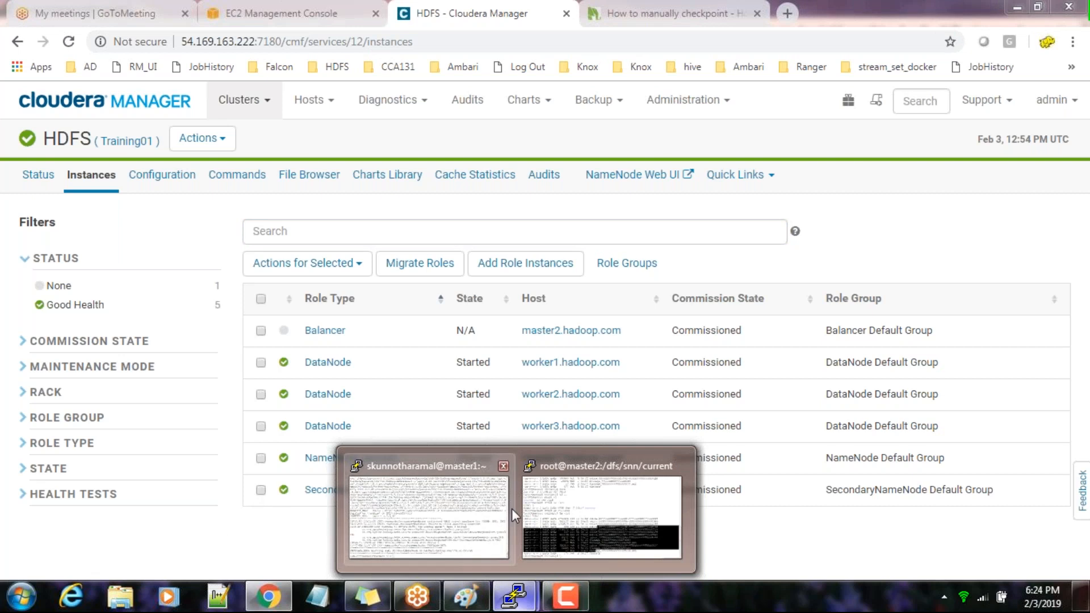
left_click(596, 511)
left_click(433, 466)
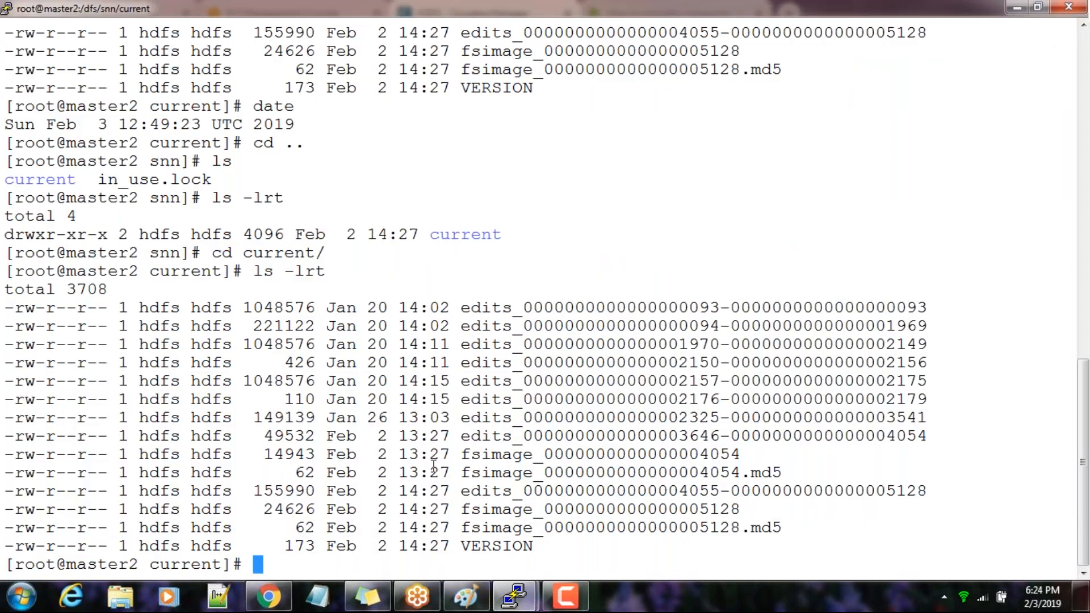
type("ls")
key("Return")
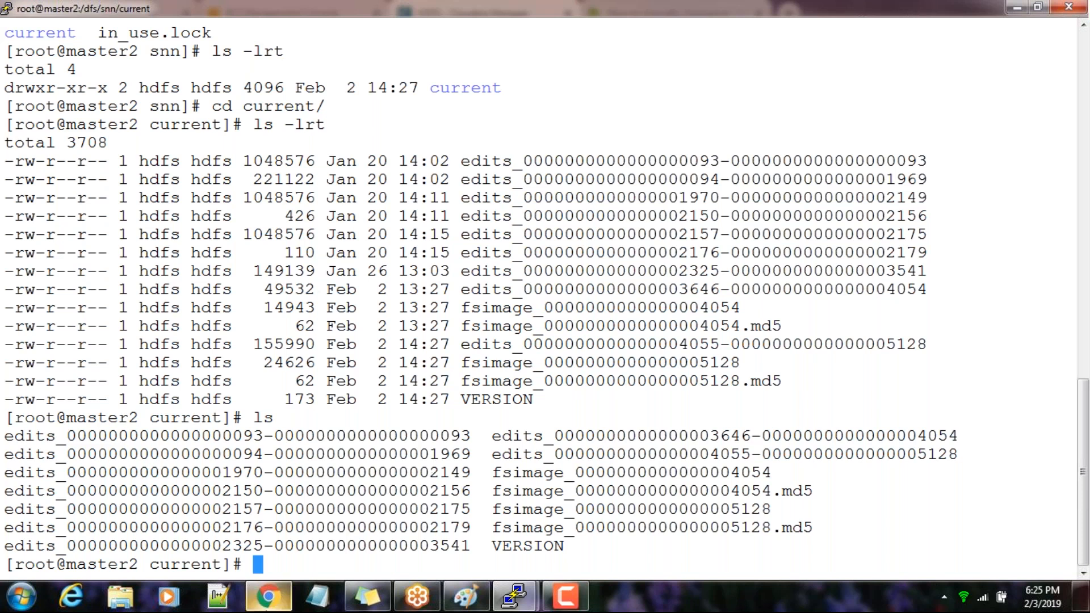
Switch to Paint and start a new blank drawing, discarding the checkpoint diagram without saving
left_click(481, 605)
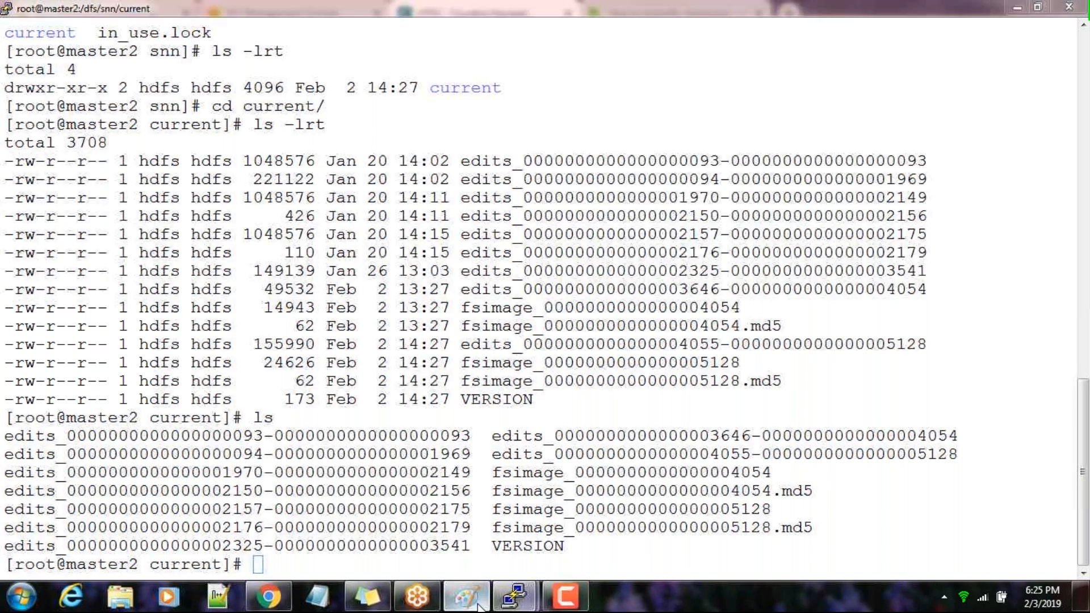
left_click(38, 30)
left_click(41, 53)
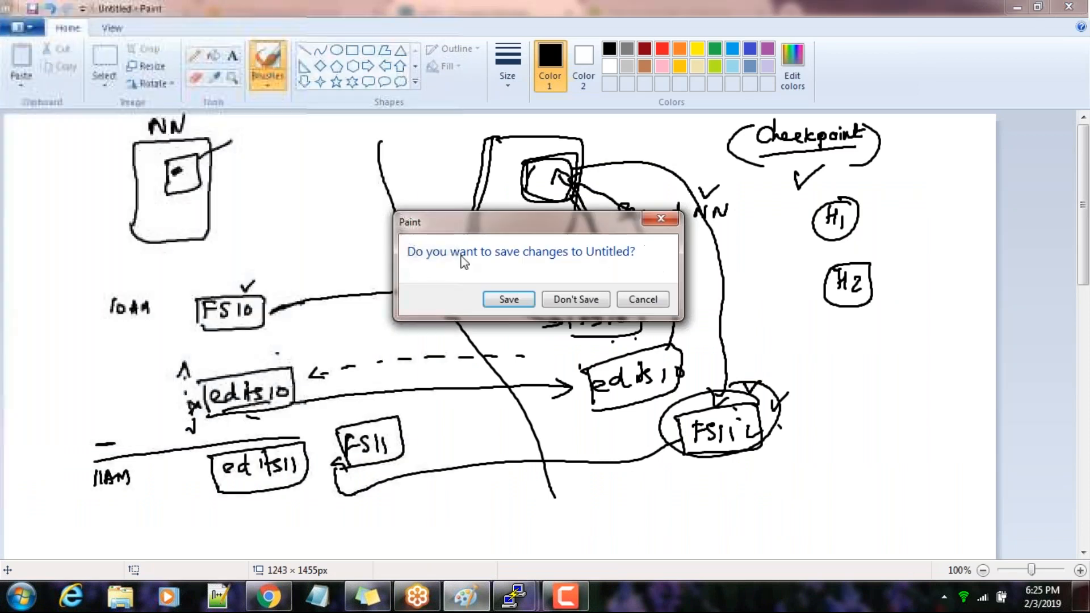
left_click(588, 301)
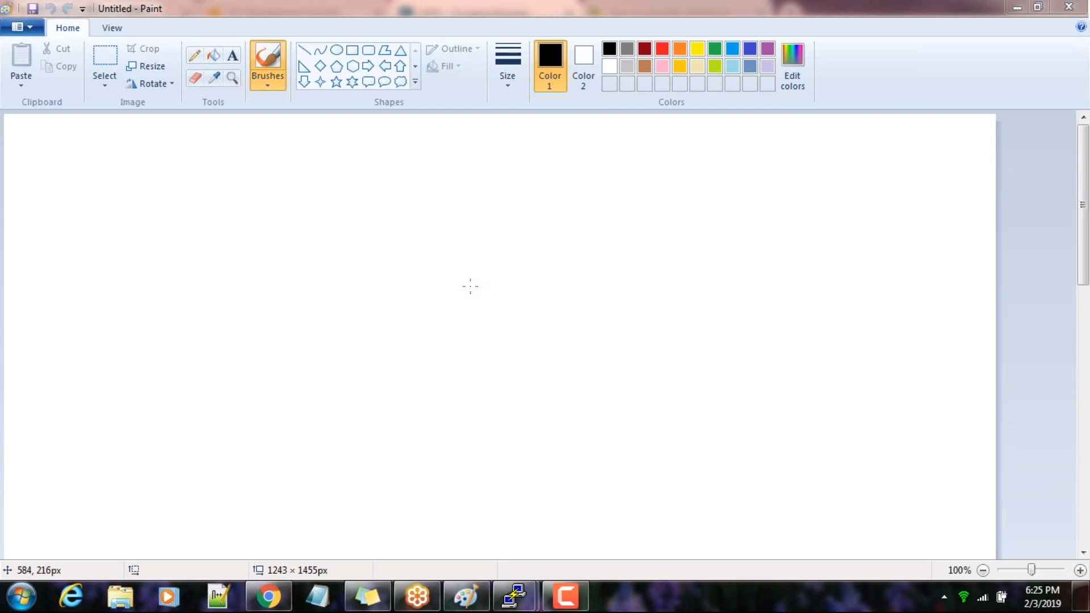
Handwrite the heading "NameNode HA" near the top of the blank canvas and underline it
left_click(245, 145)
mouse_move(244, 146)
left_mouse_down()
mouse_move(241, 174)
mouse_move(300, 171)
mouse_move(329, 154)
mouse_move(375, 173)
left_mouse_up()
left_click_drag(372, 164, 391, 161)
mouse_move(392, 152)
left_mouse_down()
mouse_move(388, 173)
mouse_move(415, 165)
left_mouse_up()
left_click_drag(272, 194, 462, 189)
left_click(483, 201)
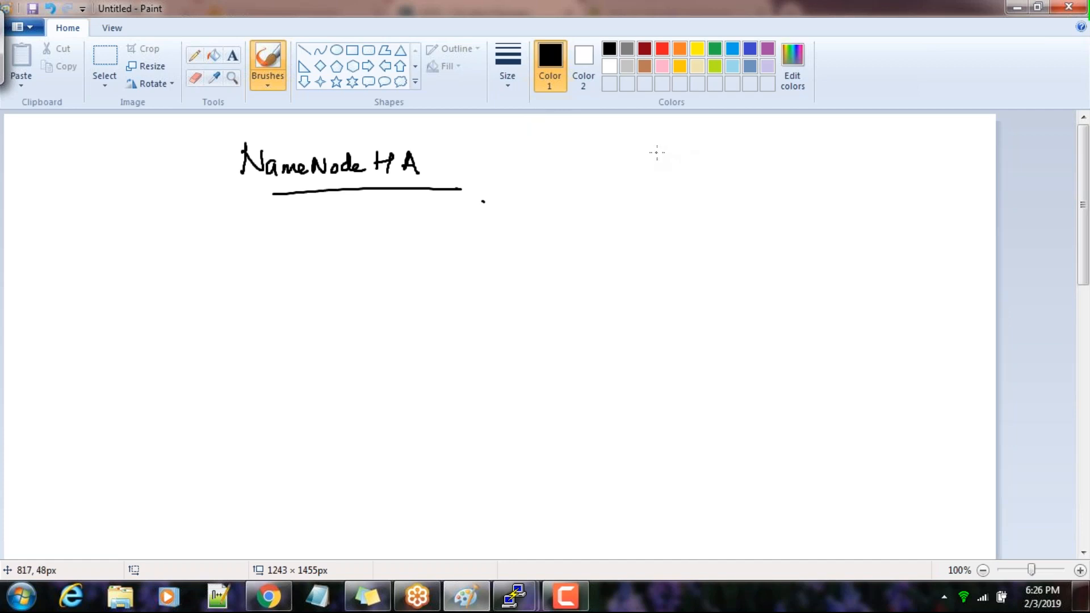
Sketch a NameNode box with an inner memory square, connect it to "fs" and "edits" labels, and draw an arrow from edits to fs
left_click_drag(639, 141, 630, 202)
mouse_move(637, 141)
left_mouse_down()
mouse_move(688, 138)
mouse_move(640, 204)
left_mouse_up()
left_click_drag(663, 152, 658, 174)
mouse_move(661, 151)
left_mouse_down()
mouse_move(676, 150)
mouse_move(659, 173)
mouse_move(753, 156)
mouse_move(762, 182)
mouse_move(779, 169)
mouse_move(754, 193)
mouse_move(773, 185)
left_mouse_up()
mouse_move(666, 200)
left_mouse_down()
mouse_move(738, 193)
mouse_move(740, 211)
left_mouse_up()
mouse_move(762, 208)
left_mouse_down()
mouse_move(821, 224)
mouse_move(797, 220)
left_mouse_up()
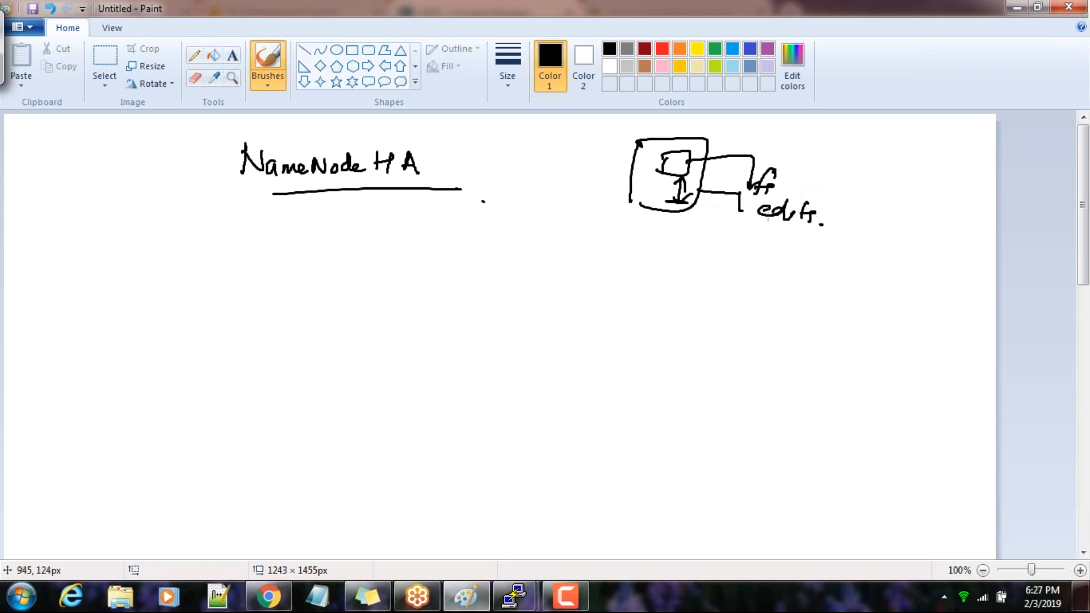
mouse_move(822, 224)
left_mouse_down()
mouse_move(829, 191)
mouse_move(789, 176)
mouse_move(798, 186)
left_mouse_up()
Glance at the HDFS instances in Cloudera Manager, return to Paint, and circle the "edits" label
mouse_move(274, 600)
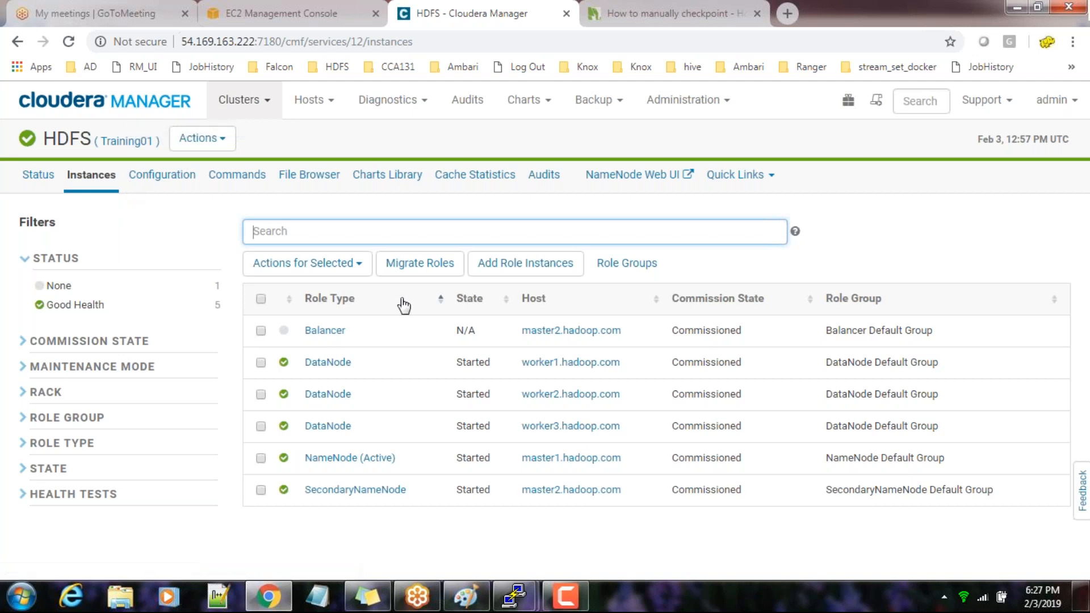
left_click(467, 596)
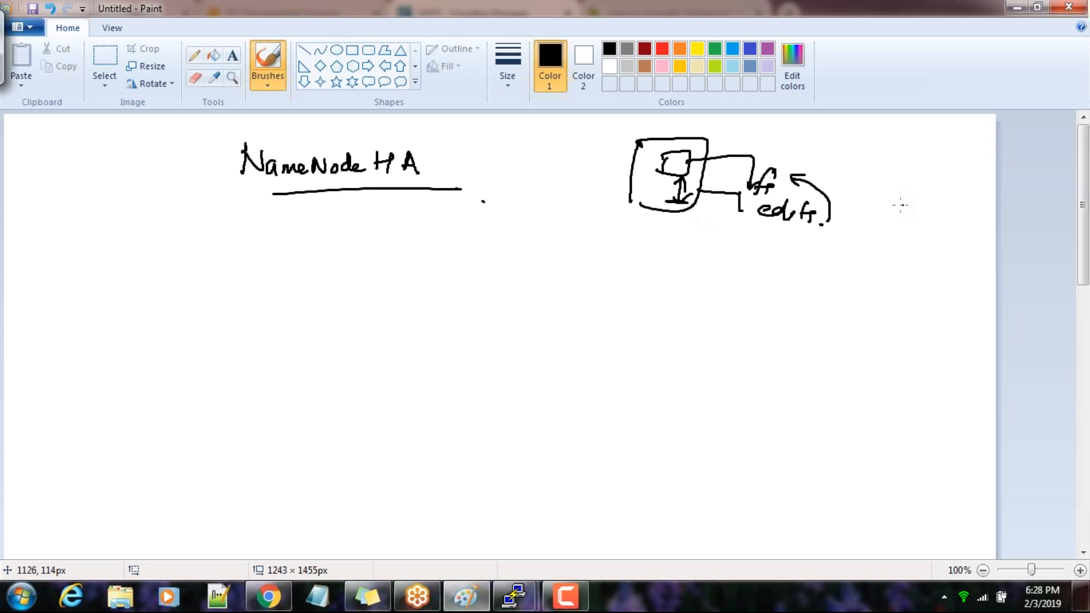
mouse_move(797, 196)
left_mouse_down()
mouse_move(834, 218)
mouse_move(771, 204)
left_mouse_up()
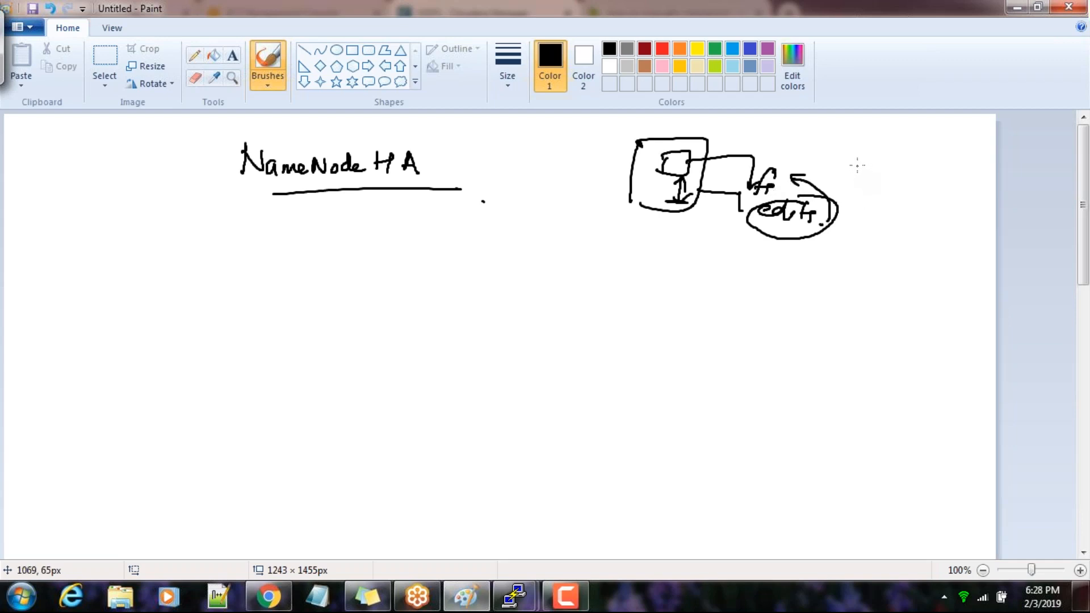
Switch to Chrome, open the Cloudera Manager home page to view the cluster's services, and return to Paint
key("alt+Tab")
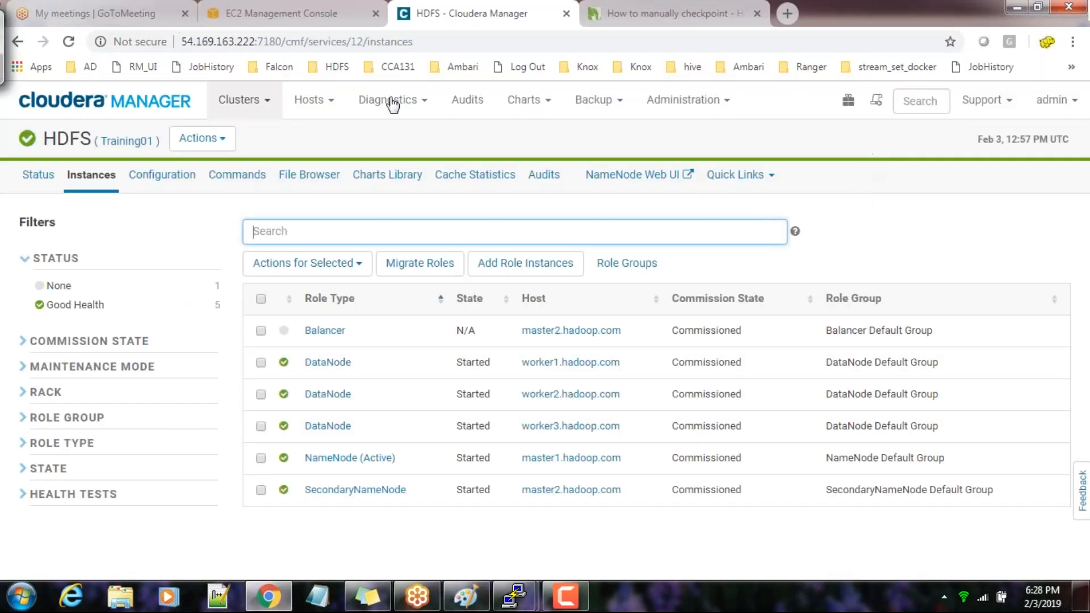
left_click(113, 102)
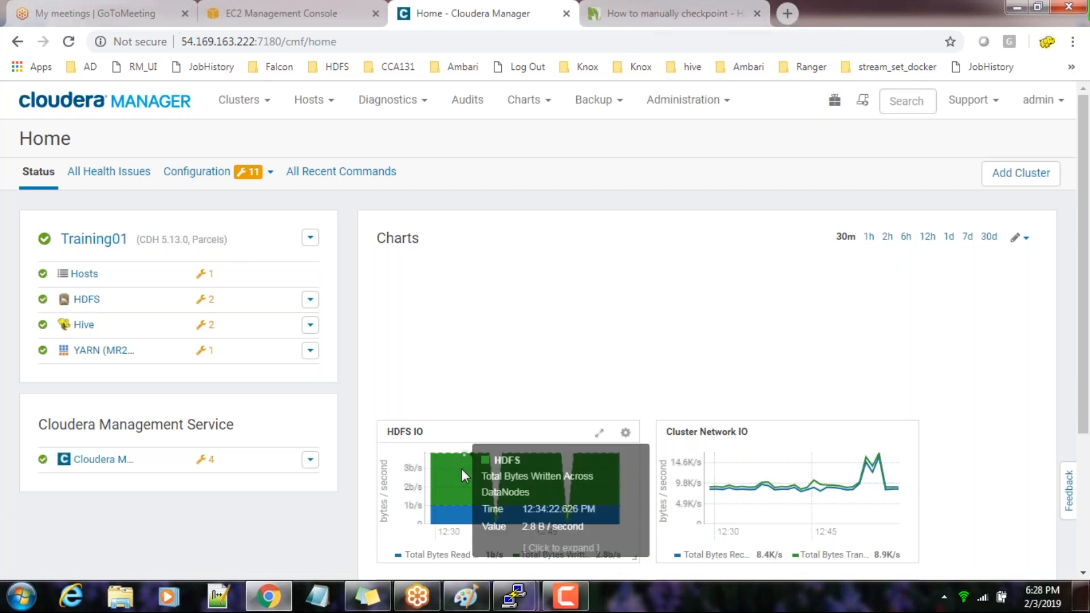
left_click(513, 600)
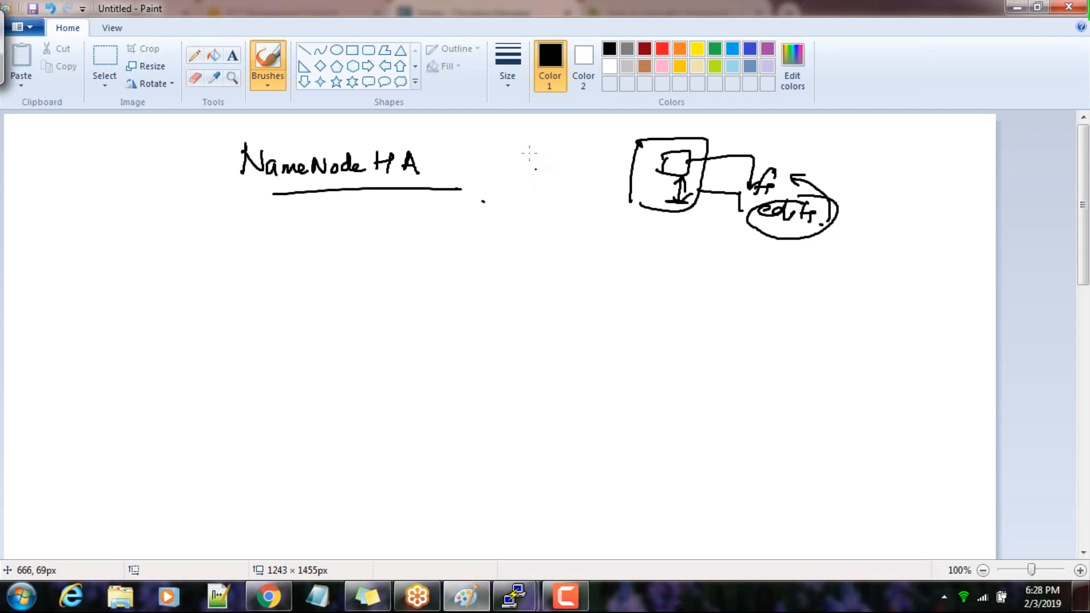
Write a circled 2 beside the NameNode sketch and add double-underlined "Active" and "Stdby" labels below the heading
mouse_move(854, 138)
left_mouse_down()
mouse_move(872, 152)
mouse_move(852, 161)
mouse_move(854, 134)
left_mouse_up()
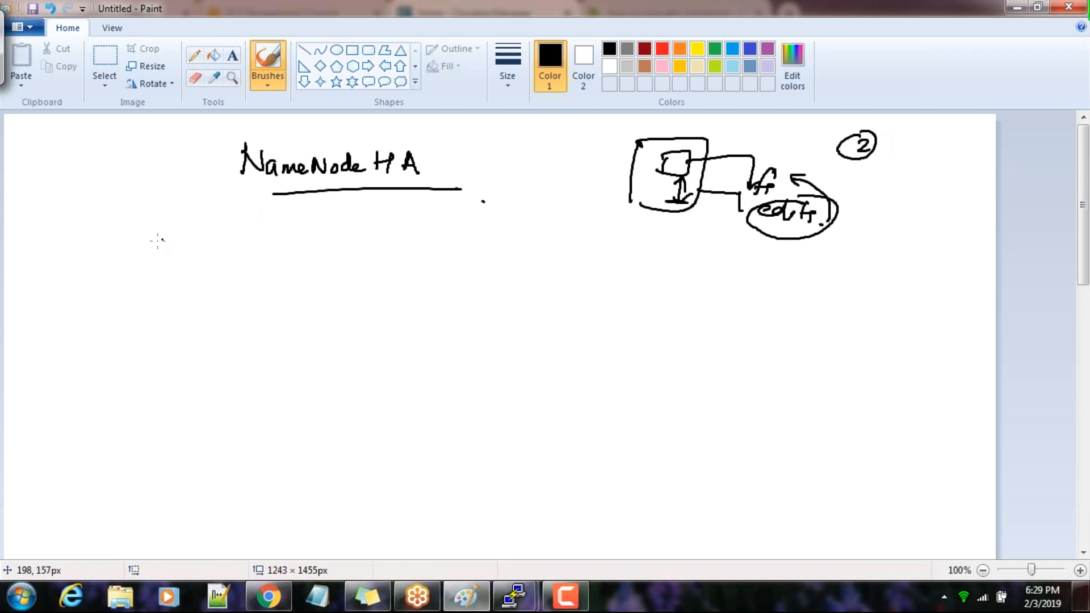
mouse_move(132, 231)
left_mouse_down()
mouse_move(129, 245)
mouse_move(141, 247)
mouse_move(159, 229)
mouse_move(198, 234)
left_mouse_up()
mouse_move(294, 230)
left_mouse_down()
mouse_move(283, 246)
mouse_move(309, 231)
left_mouse_up()
mouse_move(309, 239)
left_mouse_down()
mouse_move(313, 225)
mouse_move(340, 261)
left_mouse_up()
left_click_drag(134, 262, 173, 257)
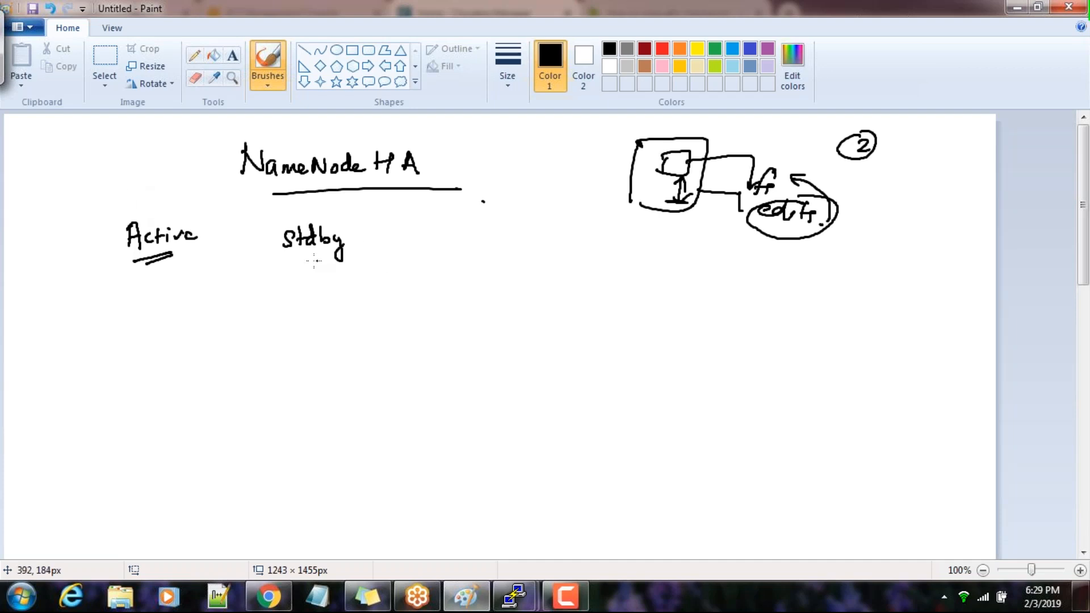
left_click_drag(283, 260, 325, 258)
Draw one server box beneath the Active label and another beneath the Stdby label
mouse_move(122, 294)
left_mouse_down()
mouse_move(120, 365)
mouse_move(194, 290)
mouse_move(125, 371)
left_mouse_up()
left_click_drag(333, 288, 337, 349)
mouse_move(319, 291)
left_mouse_down()
mouse_move(365, 275)
mouse_move(406, 351)
mouse_move(346, 353)
left_mouse_up()
Draw a row of four letter D data nodes below the server boxes and label the row "DNS"
mouse_move(207, 480)
left_mouse_down()
mouse_move(207, 507)
mouse_move(220, 508)
left_mouse_up()
left_click_drag(272, 480, 273, 504)
left_click_drag(270, 480, 284, 505)
mouse_move(355, 476)
left_mouse_down()
mouse_move(357, 507)
mouse_move(372, 506)
left_mouse_up()
left_click_drag(438, 471, 438, 498)
mouse_move(436, 470)
left_mouse_down()
mouse_move(480, 485)
mouse_move(445, 498)
left_mouse_up()
left_click_drag(596, 477, 590, 498)
mouse_move(591, 478)
left_mouse_down()
mouse_move(593, 498)
mouse_move(638, 476)
mouse_move(639, 495)
left_mouse_up()
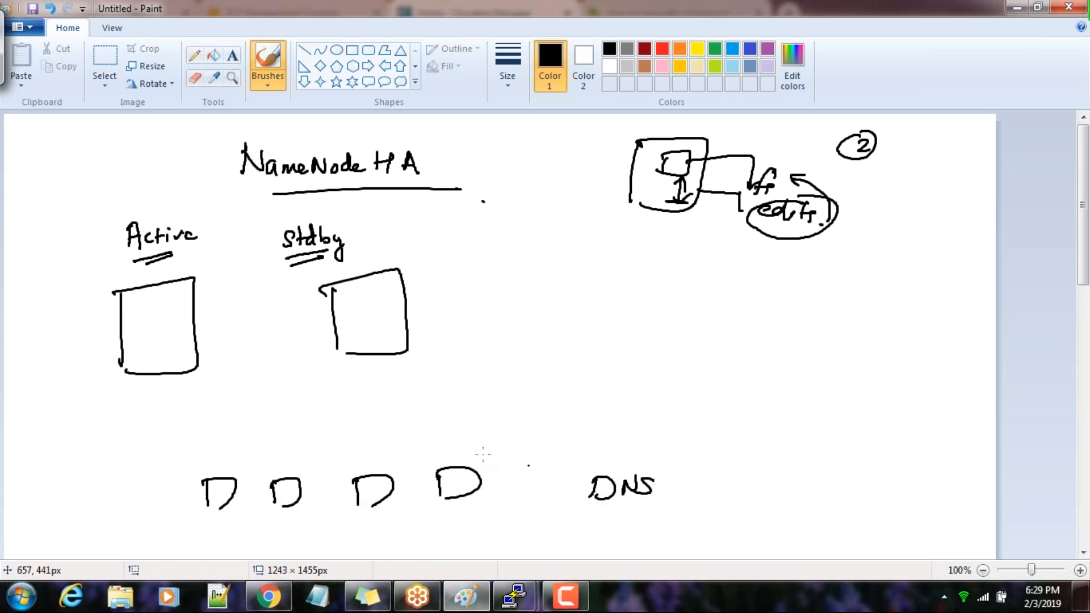
Append "NN" to both the Active and Stdby labels
left_click_drag(199, 235, 231, 211)
mouse_move(348, 243)
left_mouse_down()
mouse_move(367, 233)
mouse_move(368, 243)
left_mouse_up()
mouse_move(373, 243)
left_mouse_down()
mouse_move(374, 223)
mouse_move(388, 221)
left_mouse_up()
left_click(408, 233)
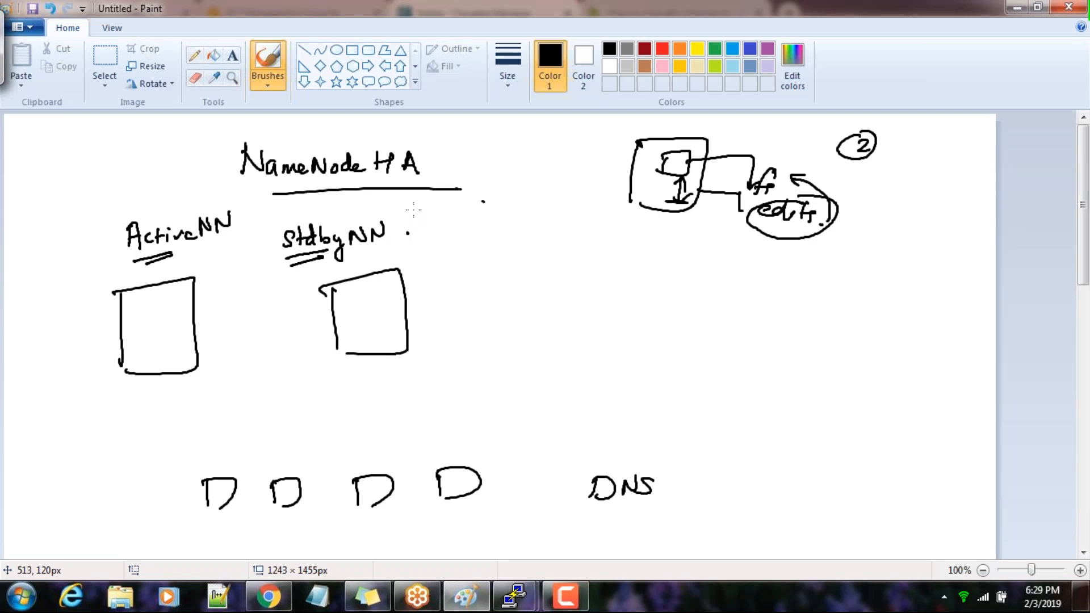
Add emphasis strokes to HA and the active server box, mark Active with a tick and cross, and underline its NN
left_click_drag(449, 169, 404, 171)
left_click_drag(113, 293, 130, 357)
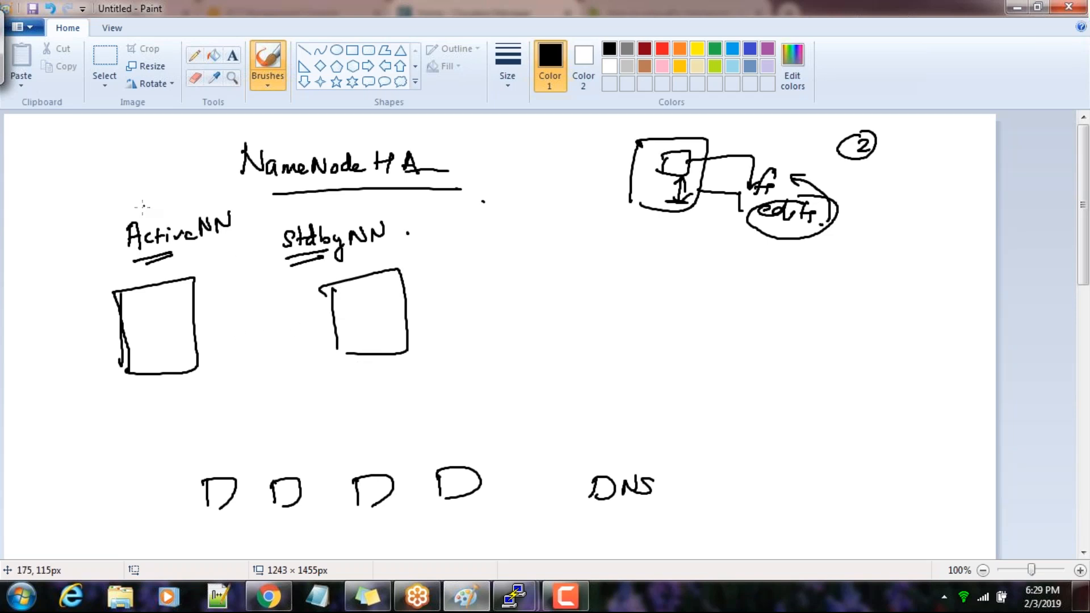
mouse_move(139, 206)
left_mouse_down()
mouse_move(152, 203)
mouse_move(140, 223)
left_mouse_up()
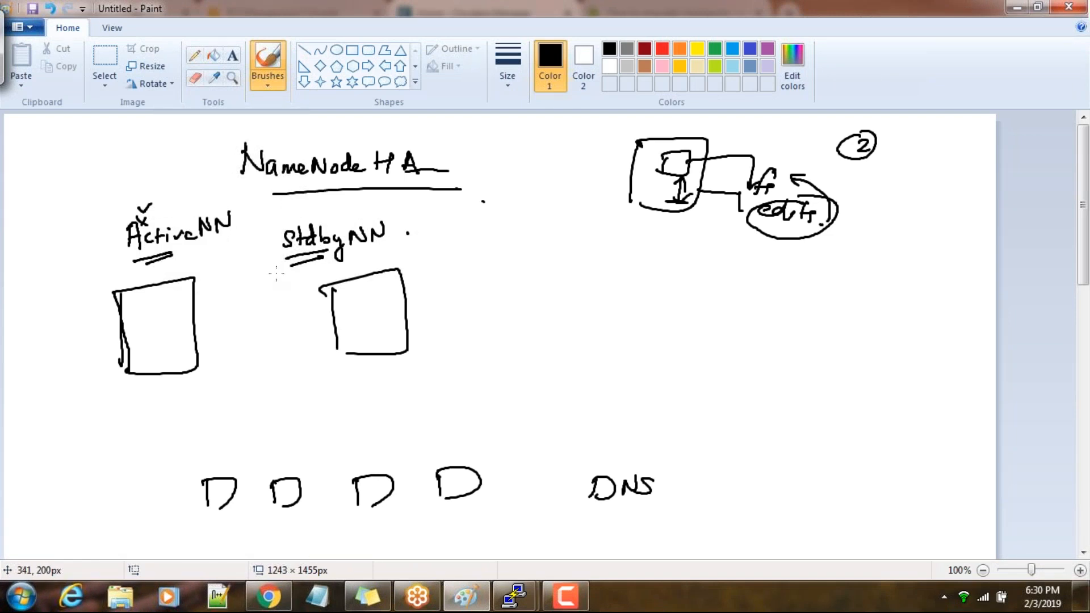
left_click_drag(182, 253, 219, 248)
Write a circled 1 followed by "zkfc" below the NameNode sketch
mouse_move(540, 254)
left_mouse_down()
mouse_move(541, 267)
mouse_move(539, 251)
mouse_move(595, 270)
left_mouse_up()
left_click_drag(614, 250, 605, 271)
left_click_drag(600, 262, 630, 268)
left_click(645, 266)
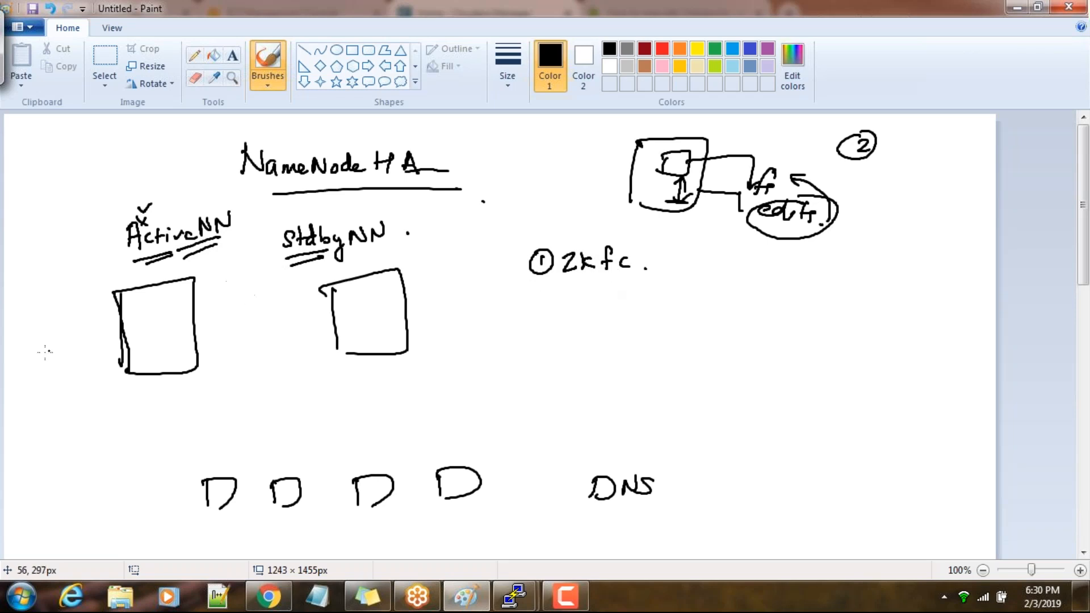
Write "zkfc" beside both the active and standby server boxes, underlining the standby one
left_click_drag(45, 353, 56, 363)
left_click_drag(66, 350, 72, 361)
left_click_drag(68, 352, 88, 355)
left_click_drag(432, 336, 480, 338)
left_click_drag(430, 362, 463, 350)
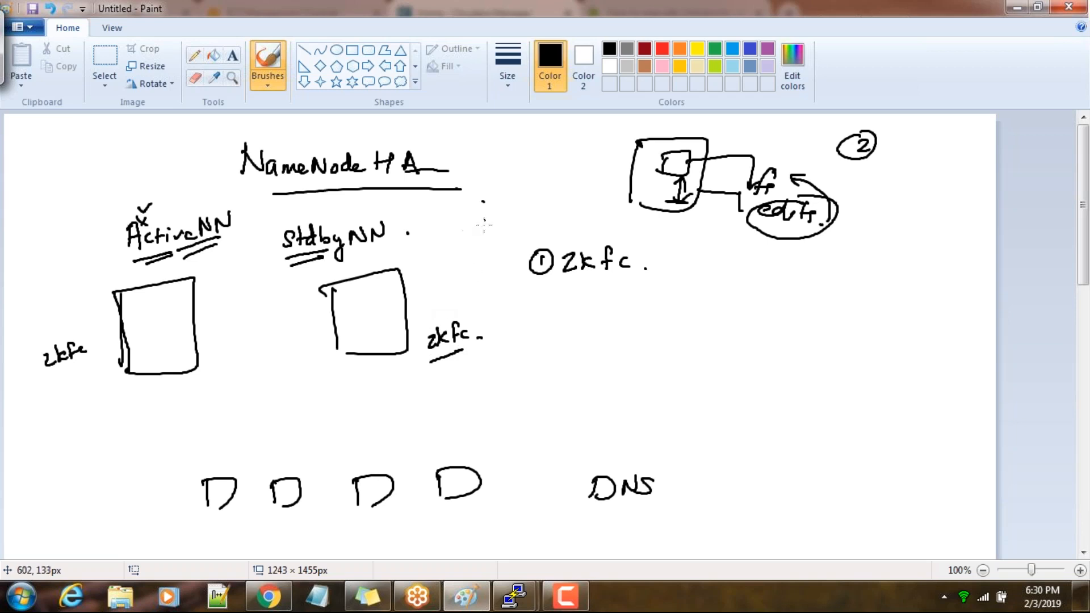
Write "(part of zookeeper)" in parentheses after the numbered zkfc item
left_click_drag(691, 242, 687, 276)
mouse_move(701, 273)
left_mouse_down()
mouse_move(709, 253)
mouse_move(713, 269)
mouse_move(731, 250)
mouse_move(867, 253)
left_mouse_up()
left_click_drag(869, 234, 869, 262)
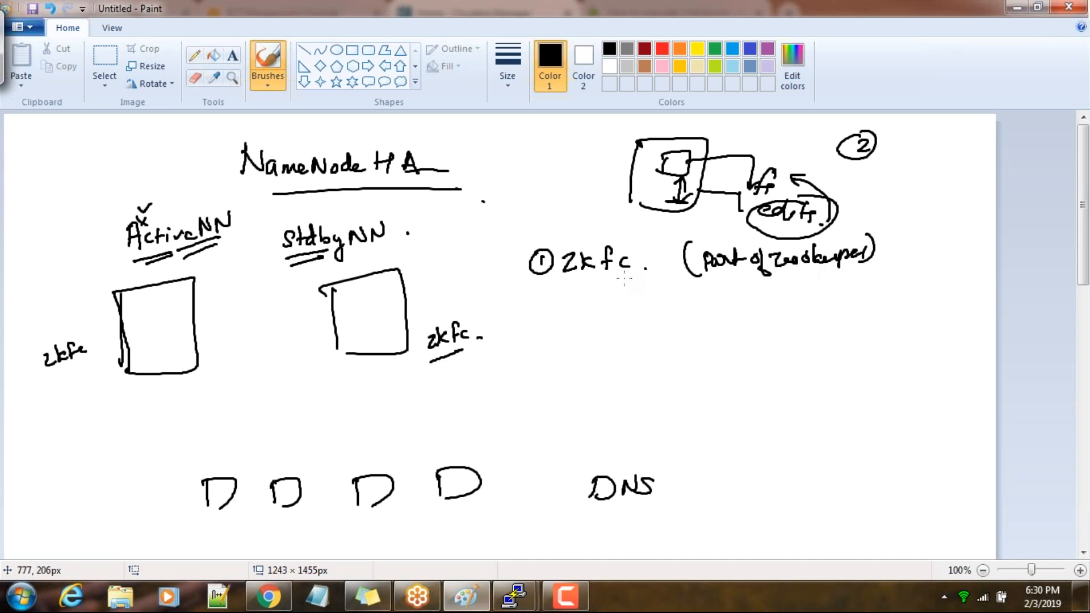
Emphasize the numbered zkfc item with ticks and underlines, and underline the standby NN and the zookeeper note
left_click_drag(590, 233, 614, 228)
mouse_move(569, 273)
left_mouse_down()
mouse_move(630, 270)
mouse_move(622, 278)
left_mouse_up()
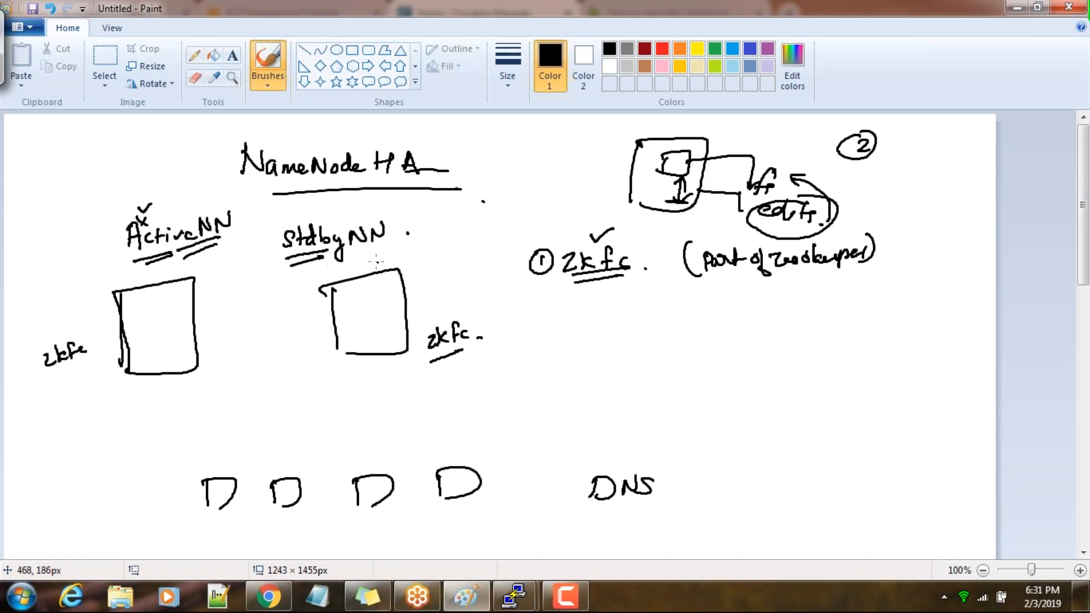
left_click_drag(350, 258, 389, 240)
left_click_drag(606, 285, 625, 281)
mouse_move(739, 276)
left_mouse_down()
mouse_move(794, 272)
mouse_move(784, 276)
left_mouse_up()
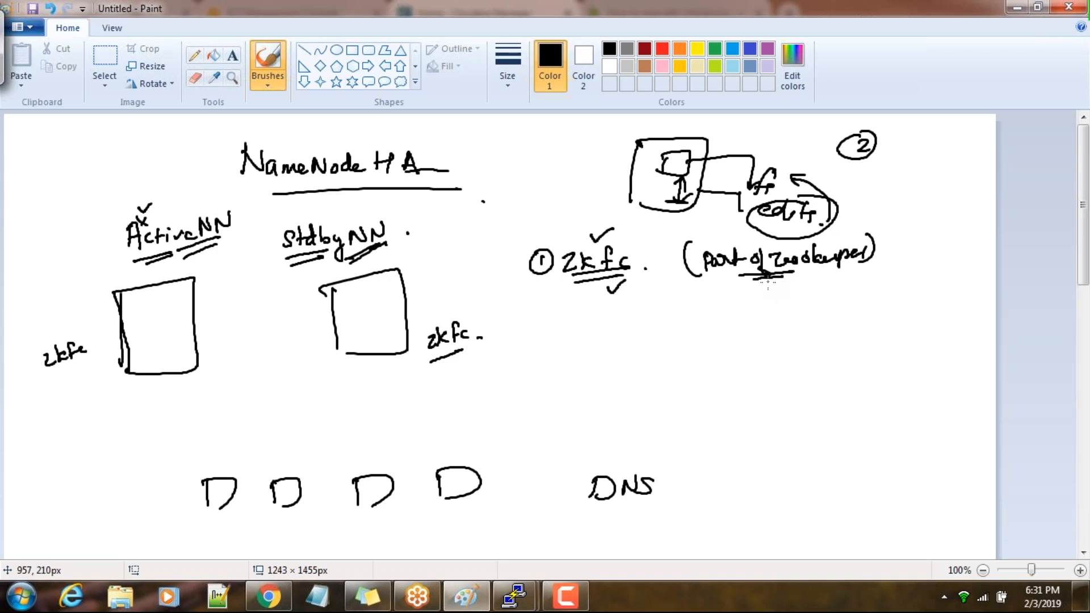
Write a circled 2 followed by "journal" below the zkfc item, underlining the end of "journal" twice and the zookeeper note once more
left_click_drag(720, 282, 748, 283)
mouse_move(540, 317)
left_mouse_down()
mouse_move(588, 332)
mouse_move(653, 323)
left_mouse_up()
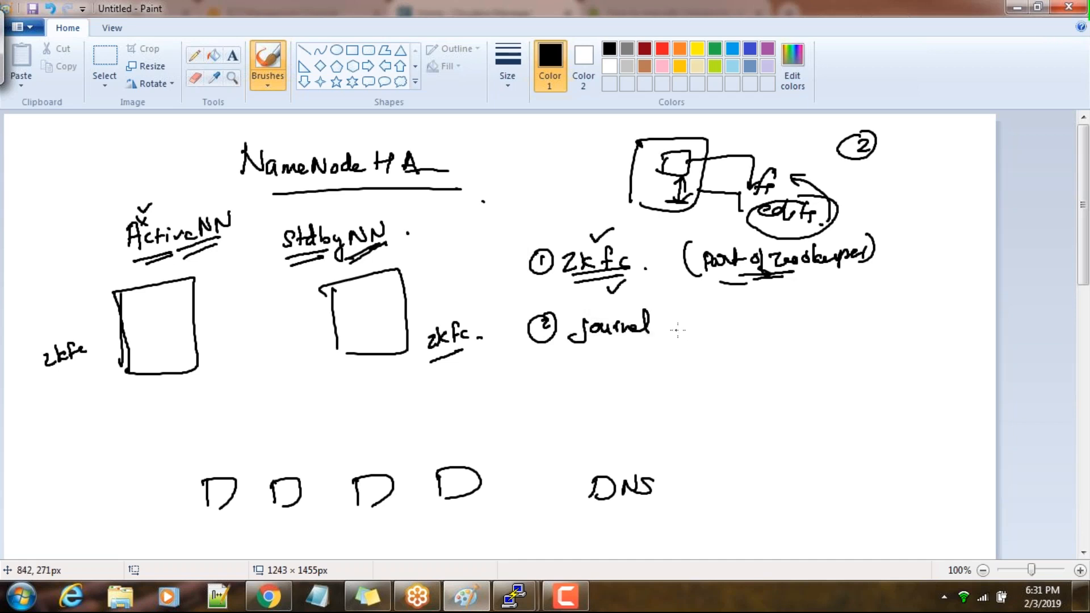
left_click_drag(668, 319, 673, 323)
left_click_drag(621, 340, 650, 338)
left_click_drag(622, 344, 657, 341)
Sketch a client figure with an arrow to the Active NN label, plus a small scribbled circle with a labelled branch inside the active server box
left_click_drag(38, 211, 44, 213)
mouse_move(39, 226)
left_mouse_down()
mouse_move(45, 243)
mouse_move(32, 232)
mouse_move(45, 232)
left_mouse_up()
mouse_move(67, 234)
left_mouse_down()
mouse_move(99, 241)
mouse_move(88, 250)
left_mouse_up()
mouse_move(172, 306)
left_mouse_down()
mouse_move(161, 301)
mouse_move(168, 316)
mouse_move(206, 326)
mouse_move(213, 345)
mouse_move(229, 340)
left_mouse_up()
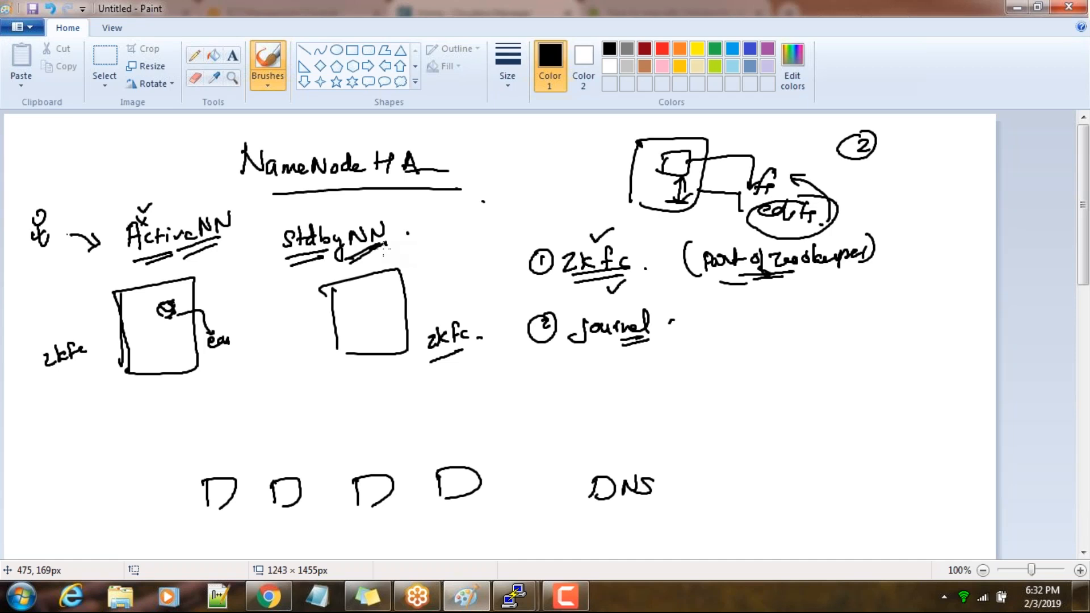
Complete the second item with the word "Nodes" and draw three small boxes between the active and standby servers
mouse_move(683, 323)
left_mouse_down()
mouse_move(702, 318)
mouse_move(726, 333)
left_mouse_up()
left_click_drag(731, 329, 744, 333)
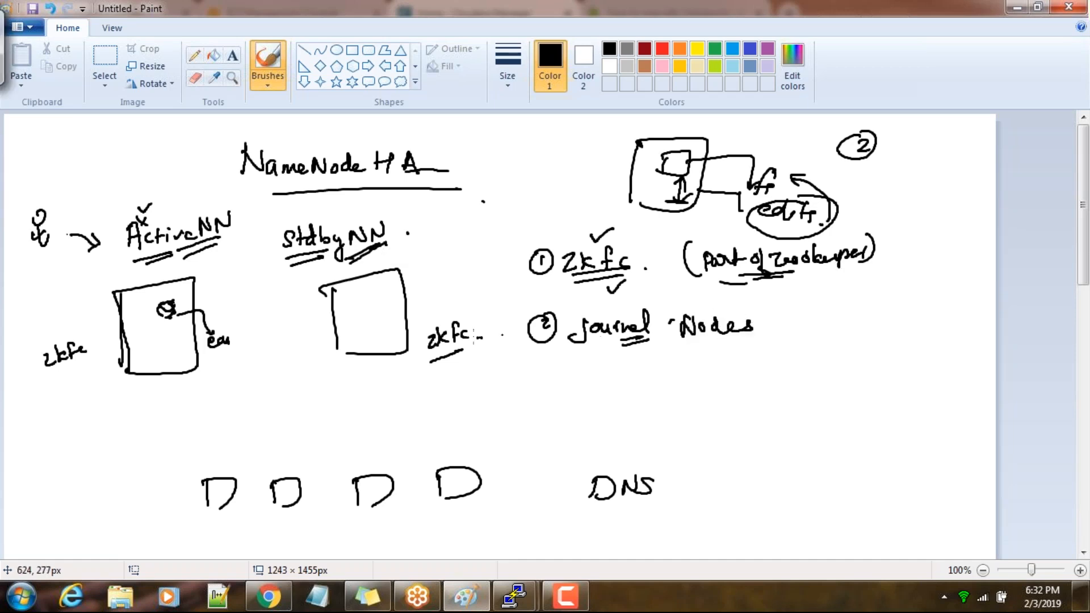
left_click_drag(251, 322, 255, 346)
mouse_move(250, 325)
left_mouse_down()
mouse_move(275, 321)
mouse_move(260, 346)
mouse_move(270, 385)
left_mouse_up()
mouse_move(264, 372)
left_mouse_down()
mouse_move(291, 373)
mouse_move(279, 388)
left_mouse_up()
mouse_move(242, 288)
left_mouse_down()
mouse_move(244, 302)
mouse_move(268, 280)
mouse_move(251, 307)
left_mouse_up()
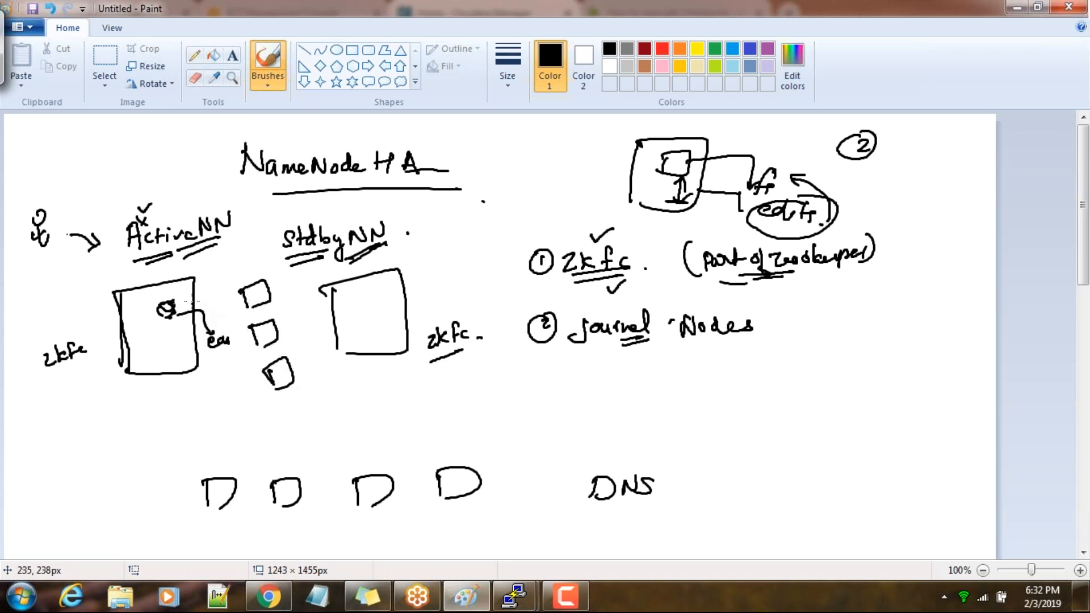
Draw arrows from the active server through the uppermost small box to the standby, and label and encircle the three boxes as "journal"
mouse_move(172, 310)
left_mouse_down()
mouse_move(292, 290)
mouse_move(368, 310)
mouse_move(358, 322)
left_mouse_up()
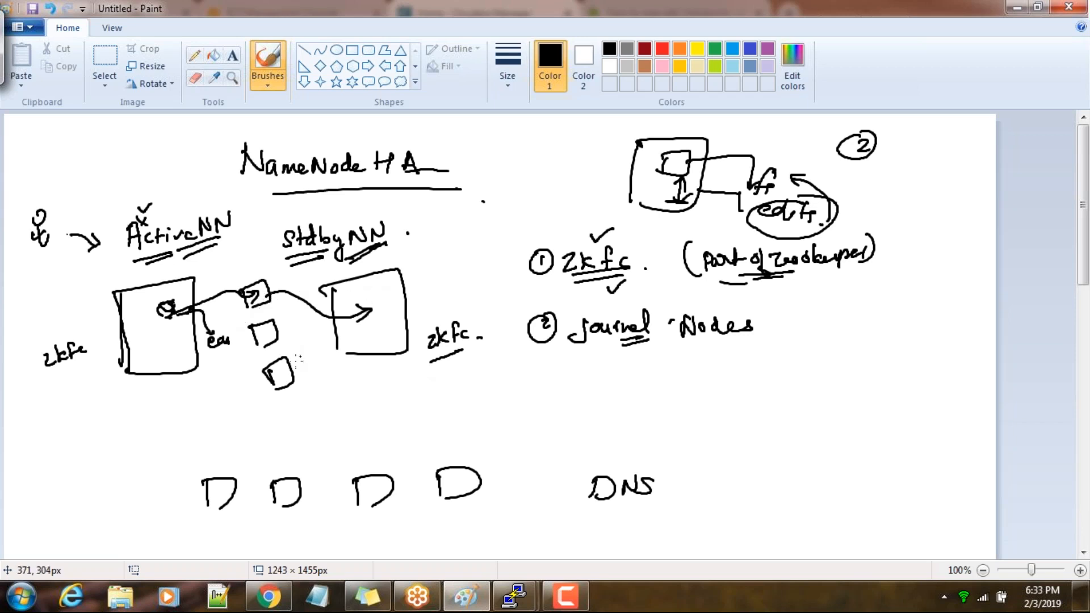
mouse_move(276, 408)
left_mouse_down()
mouse_move(283, 431)
mouse_move(290, 413)
mouse_move(334, 401)
left_mouse_up()
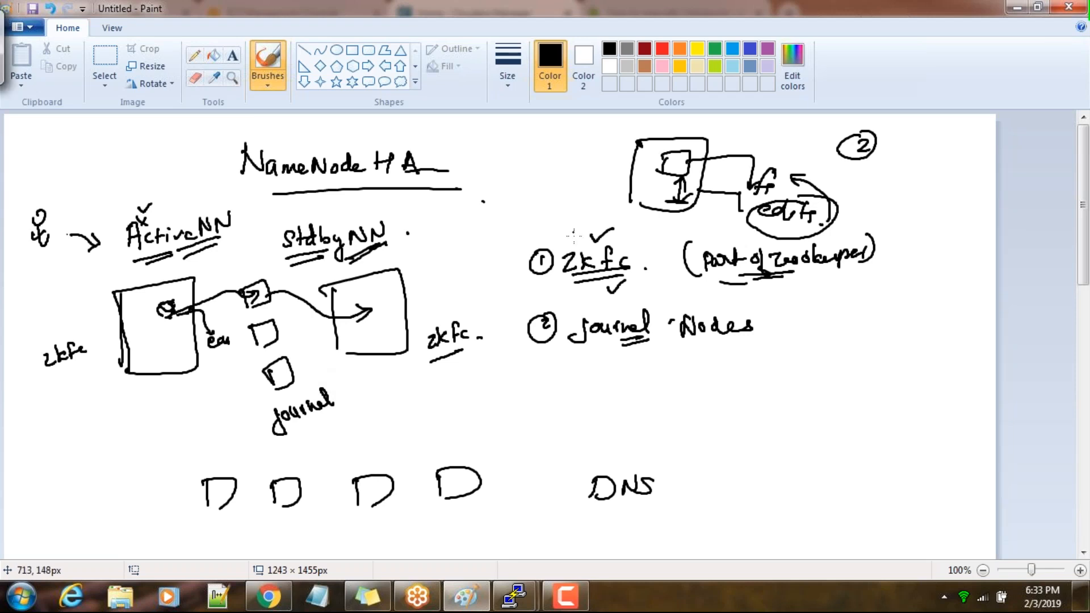
mouse_move(238, 280)
left_mouse_down()
mouse_move(332, 341)
mouse_move(255, 413)
mouse_move(204, 292)
mouse_move(235, 265)
left_mouse_up()
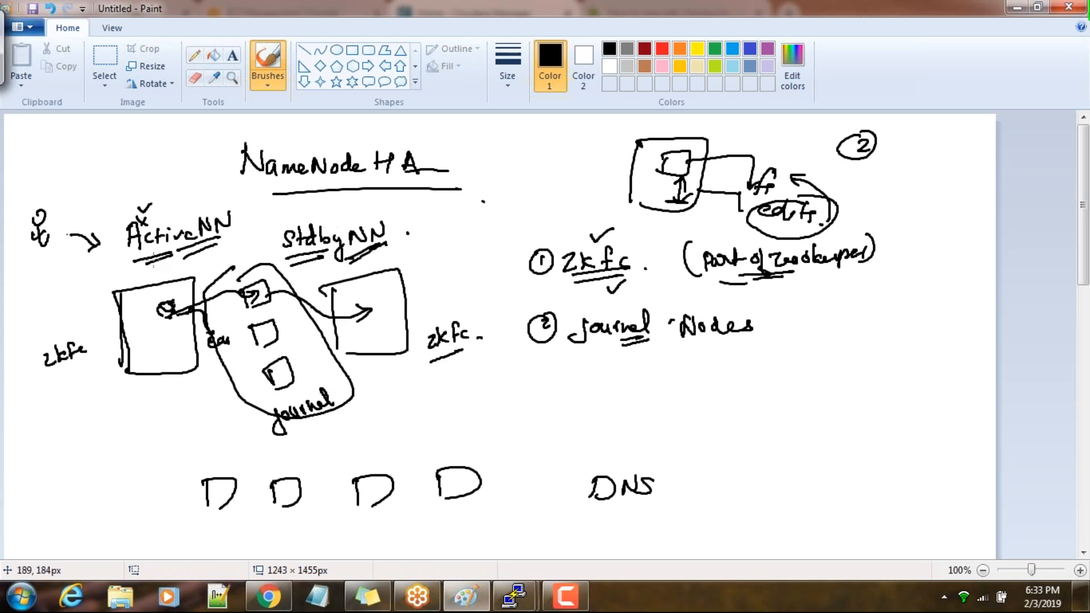
Strike out the Active NN label and write "St" above it
left_click_drag(126, 232, 199, 223)
left_click_drag(128, 234, 210, 228)
left_click_drag(167, 212, 157, 228)
mouse_move(172, 210)
left_mouse_down()
mouse_move(172, 224)
mouse_move(187, 209)
left_mouse_up()
Strike out the Stdby NN label, write an "A" above it and cross that "A" out
mouse_move(302, 218)
left_mouse_down()
mouse_move(290, 231)
mouse_move(365, 234)
left_mouse_up()
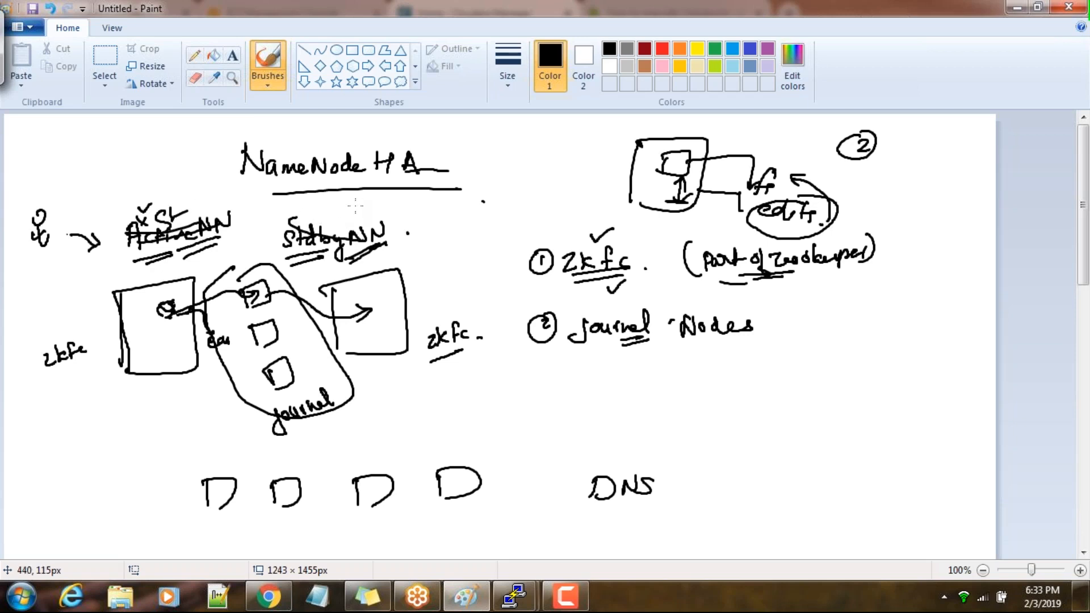
mouse_move(340, 210)
left_mouse_down()
mouse_move(327, 228)
mouse_move(369, 220)
left_mouse_up()
mouse_move(374, 198)
left_mouse_down()
mouse_move(385, 222)
mouse_move(390, 209)
left_mouse_up()
mouse_move(310, 196)
left_mouse_down()
mouse_move(410, 218)
mouse_move(361, 232)
left_mouse_up()
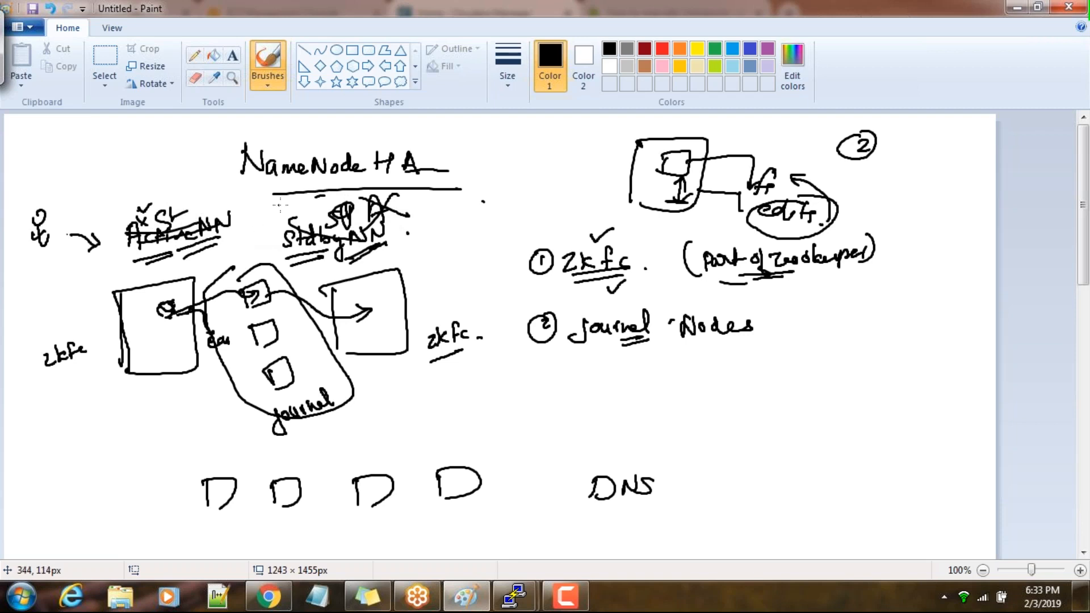
Circle the zkfc label beside the active server and underline the row of data nodes twice
mouse_move(29, 352)
left_mouse_down()
mouse_move(34, 381)
mouse_move(63, 353)
left_mouse_up()
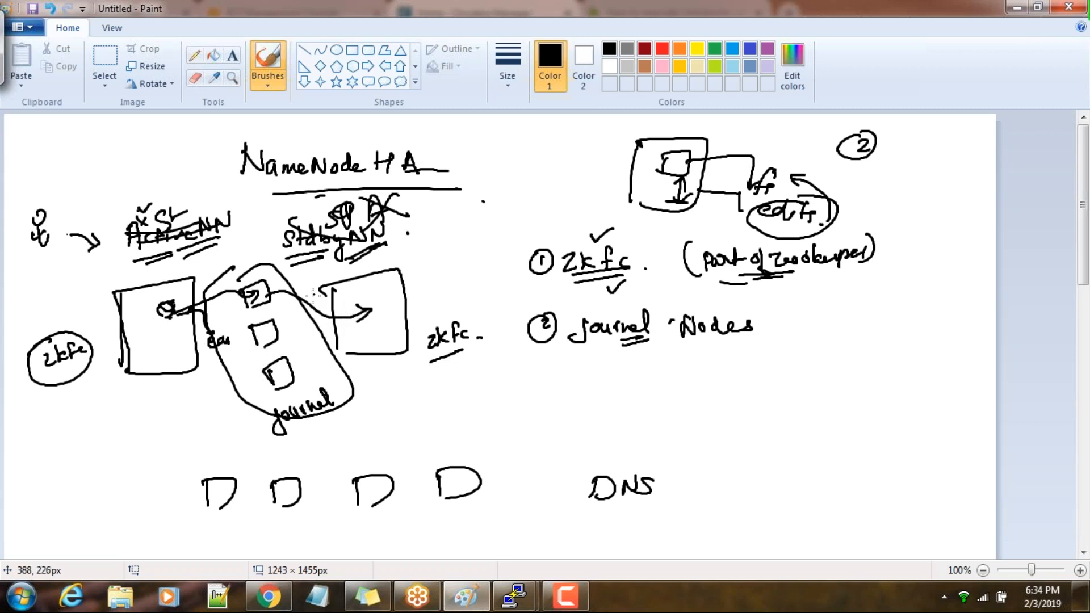
left_click_drag(275, 536, 413, 509)
left_click_drag(335, 541, 395, 522)
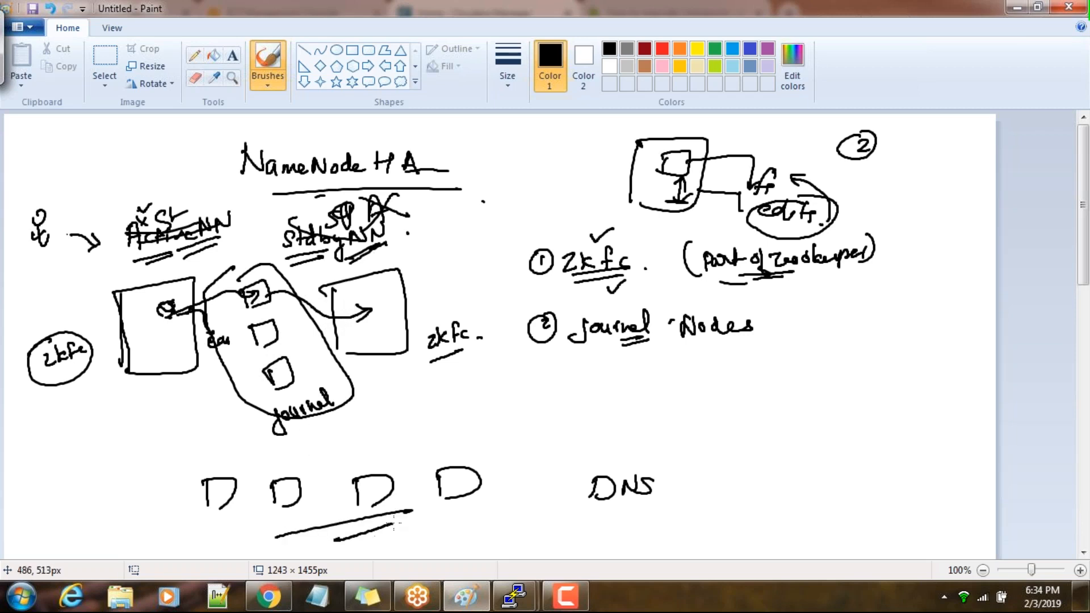
Draw broken lines between the active server box and the data nodes below it
left_click_drag(211, 464, 164, 423)
left_click_drag(147, 390, 220, 427)
left_click_drag(256, 455, 266, 459)
left_click_drag(169, 393, 203, 404)
left_click_drag(250, 424, 279, 436)
left_click_drag(302, 446, 313, 451)
left_click_drag(337, 460, 362, 469)
left_click_drag(178, 387, 198, 392)
left_click_drag(270, 417, 288, 421)
left_click_drag(367, 444, 380, 447)
left_click_drag(412, 454, 416, 456)
Draw lines connecting each of the four data nodes to the standby server box
left_click_drag(234, 476, 248, 450)
left_click_drag(258, 438, 330, 338)
left_click_drag(339, 327, 365, 311)
left_click_drag(313, 460, 318, 447)
left_click_drag(325, 427, 352, 331)
left_click_drag(384, 441, 368, 339)
left_click_drag(439, 435, 373, 348)
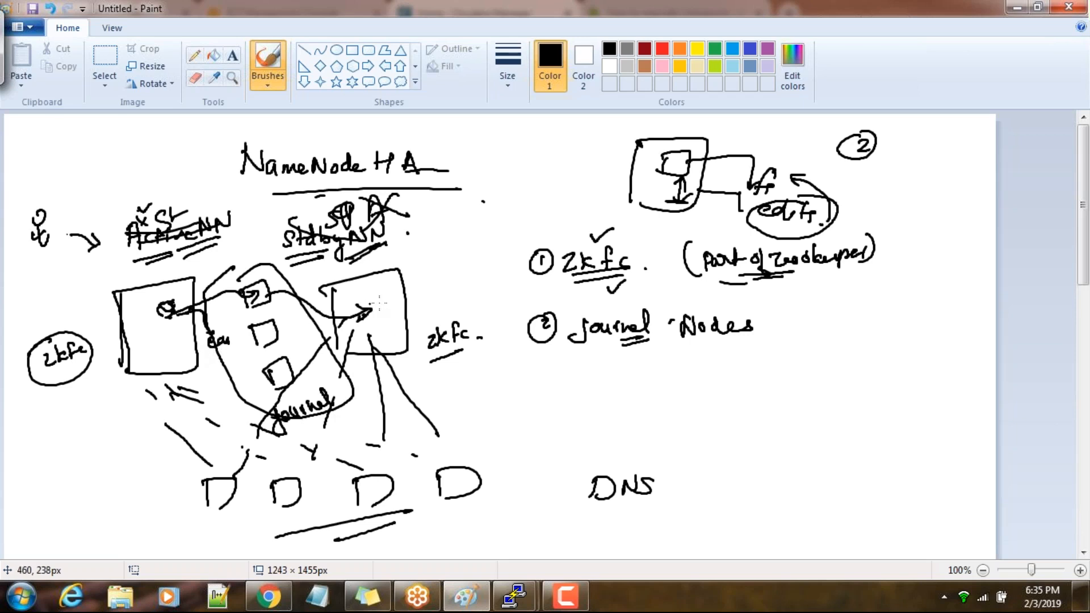
Add a tick mark beside both the zkfc item and the journal Nodes item
mouse_move(551, 231)
left_mouse_down()
mouse_move(561, 241)
mouse_move(574, 226)
left_mouse_up()
left_click_drag(561, 341, 574, 339)
left_click(266, 598)
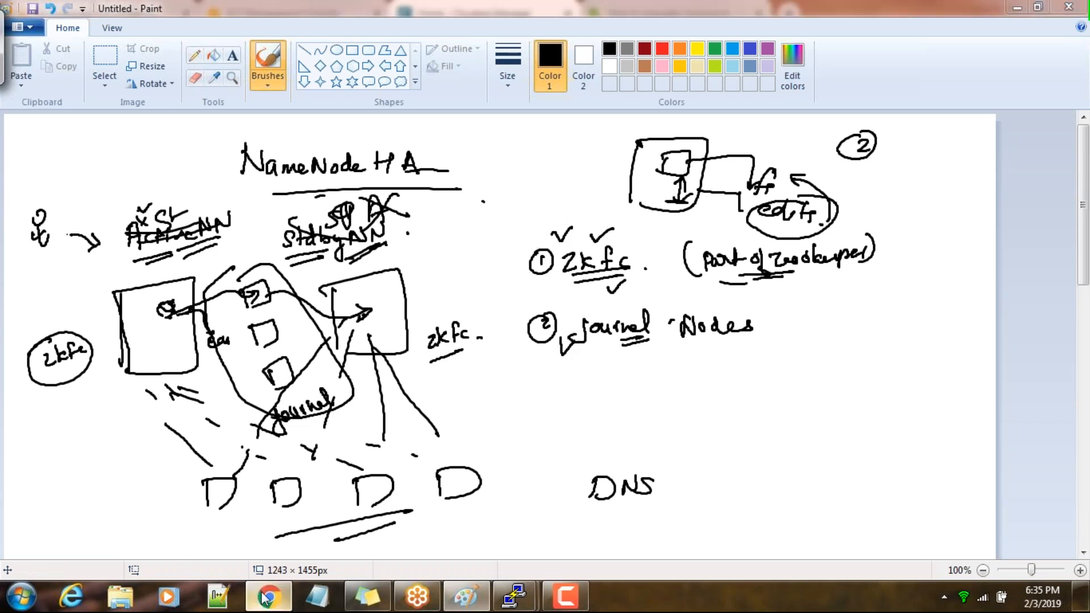
left_click(266, 598)
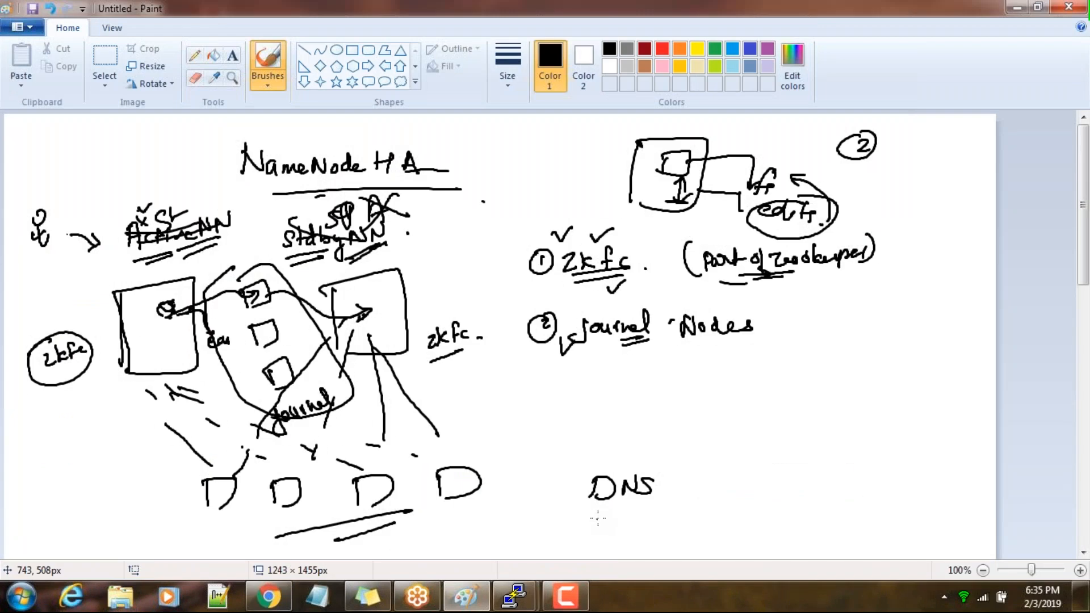
scroll(829, 528, "down", 5)
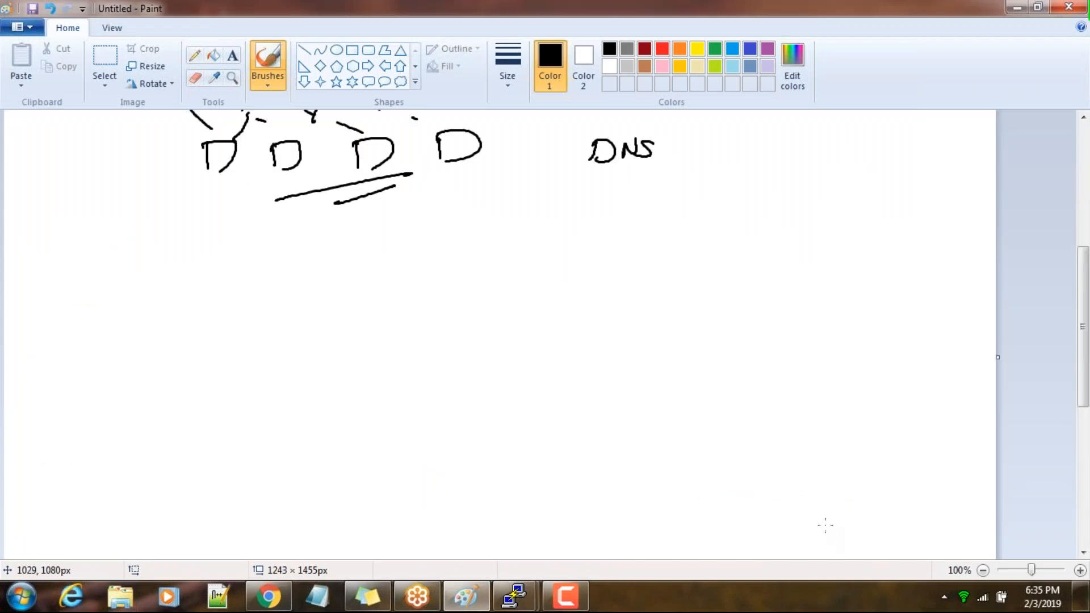
scroll(825, 525, "up", 5)
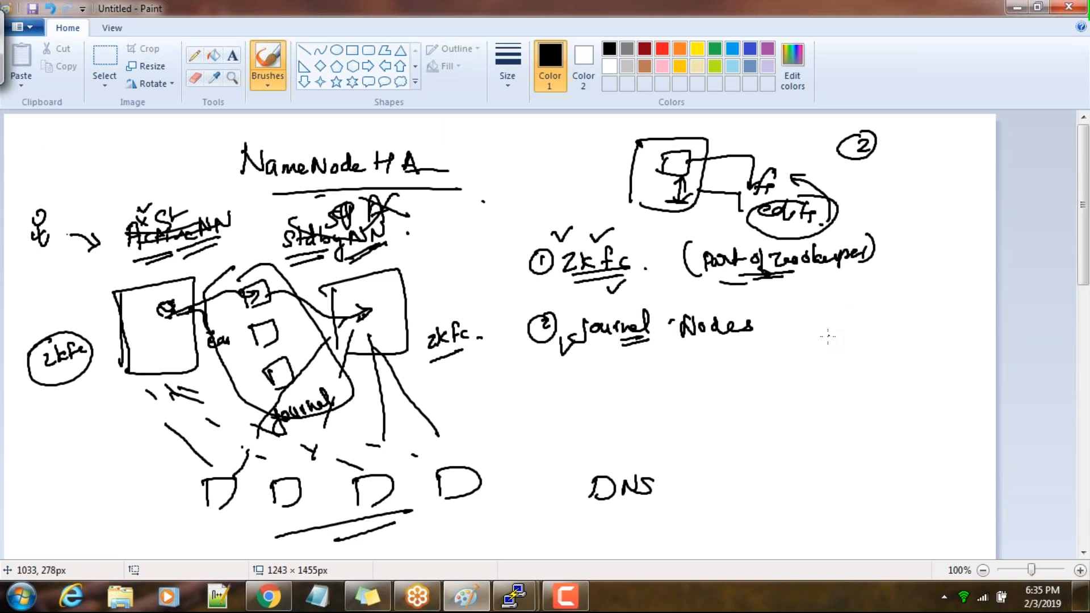
Write "secondary NN" beyond the journal Nodes item, then circle it and cross it out
mouse_move(810, 344)
left_mouse_down()
mouse_move(821, 356)
mouse_move(876, 351)
mouse_move(908, 324)
mouse_move(935, 328)
left_mouse_up()
mouse_move(901, 363)
left_mouse_down()
mouse_move(943, 328)
mouse_move(943, 338)
left_mouse_up()
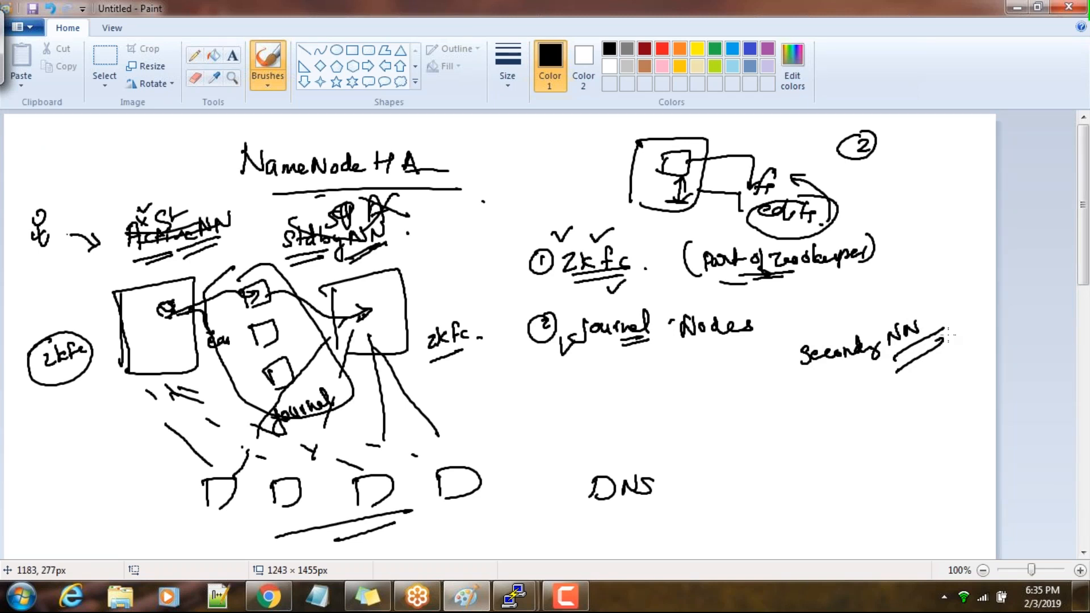
mouse_move(786, 361)
left_mouse_down()
mouse_move(925, 290)
mouse_move(843, 381)
mouse_move(803, 347)
mouse_move(917, 303)
left_mouse_up()
left_click_drag(819, 291, 940, 369)
left_click_drag(877, 261, 849, 407)
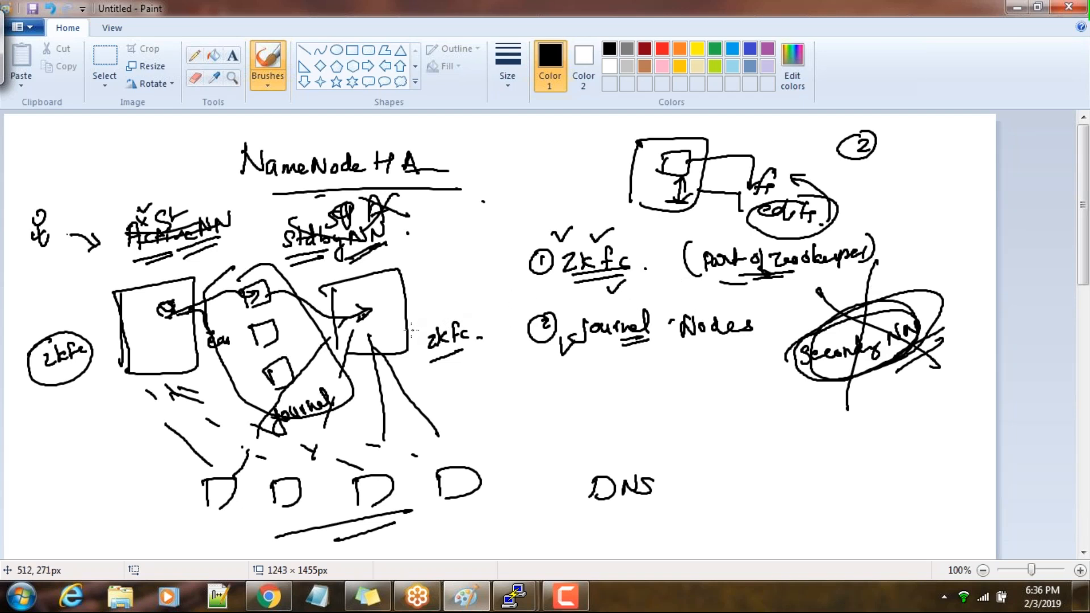
left_click_drag(806, 291, 813, 287)
left_click_drag(877, 262, 878, 263)
mouse_move(805, 336)
left_mouse_down()
mouse_move(860, 339)
mouse_move(899, 357)
left_mouse_up()
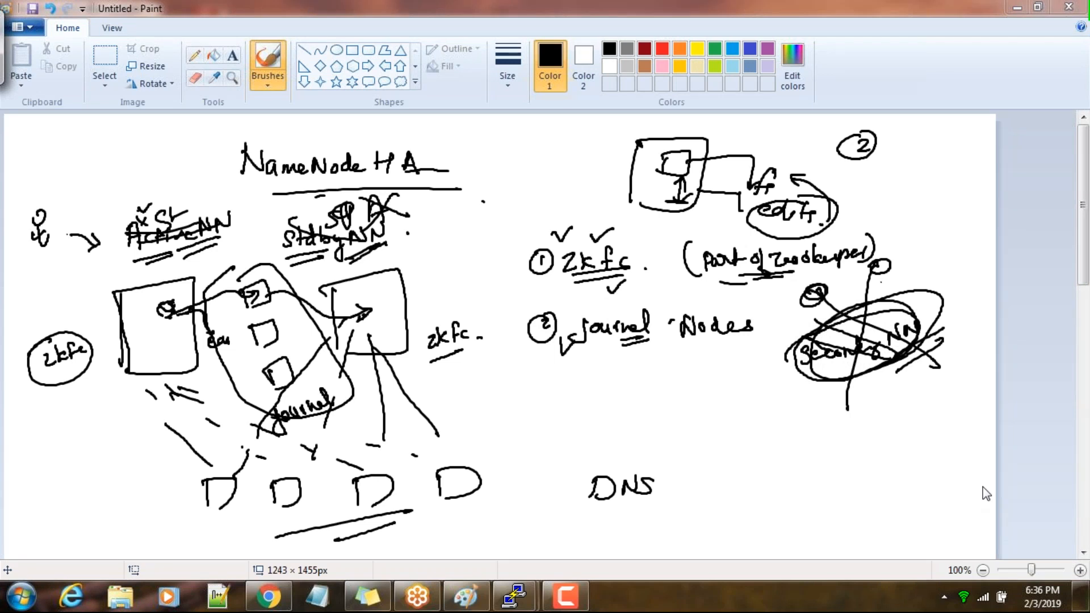
Switch to Cloudera Manager in Chrome, view the Nameservice Name page of the HDFS Enable High Availability wizard, and return to the home page
left_click(276, 596)
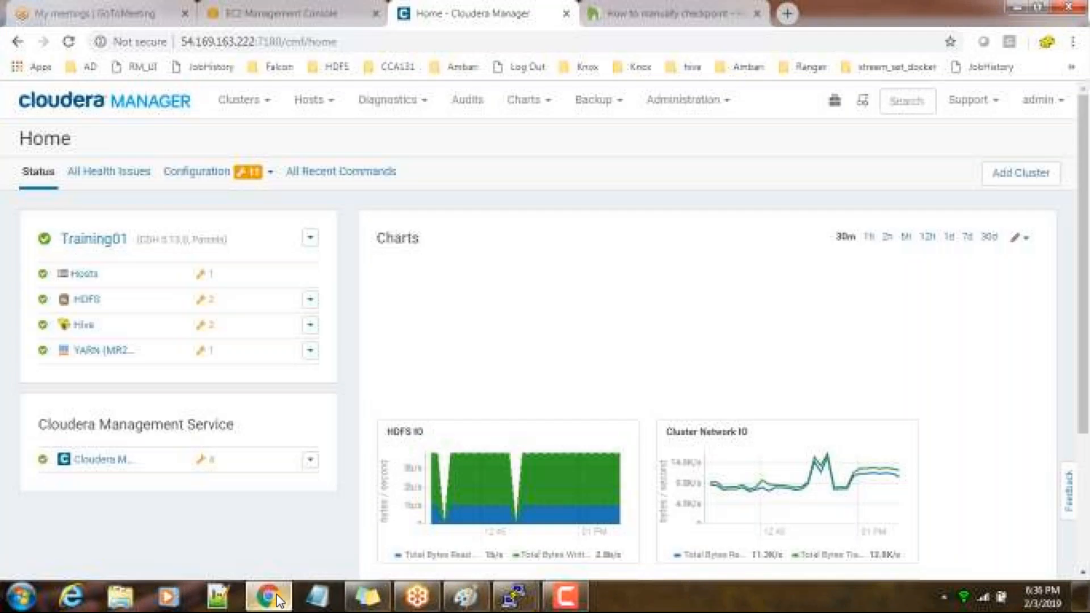
left_click(86, 299)
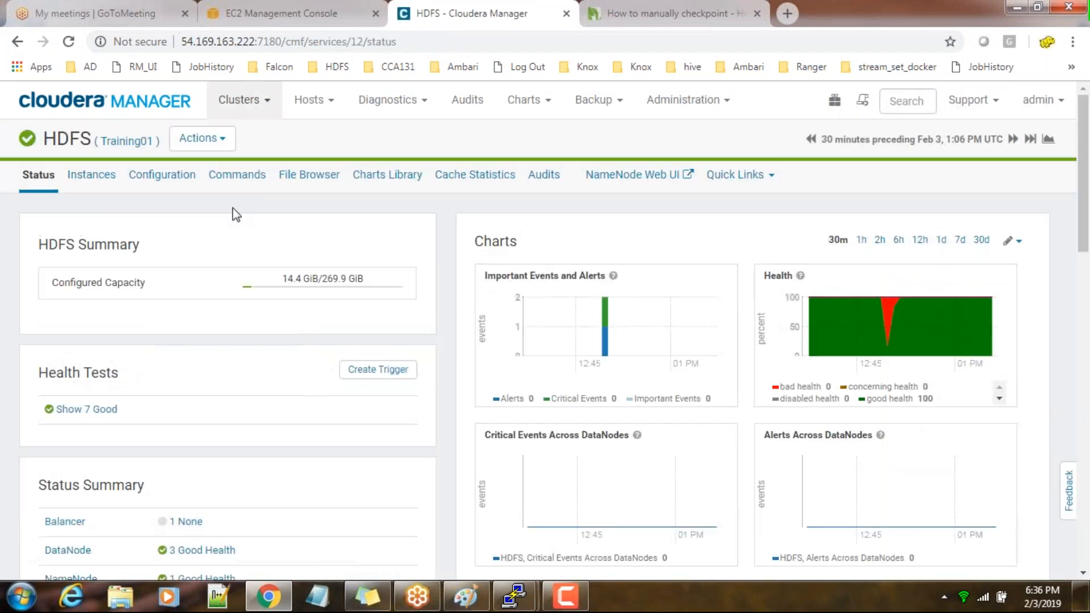
left_click(224, 144)
scroll(250, 355, "down", 4)
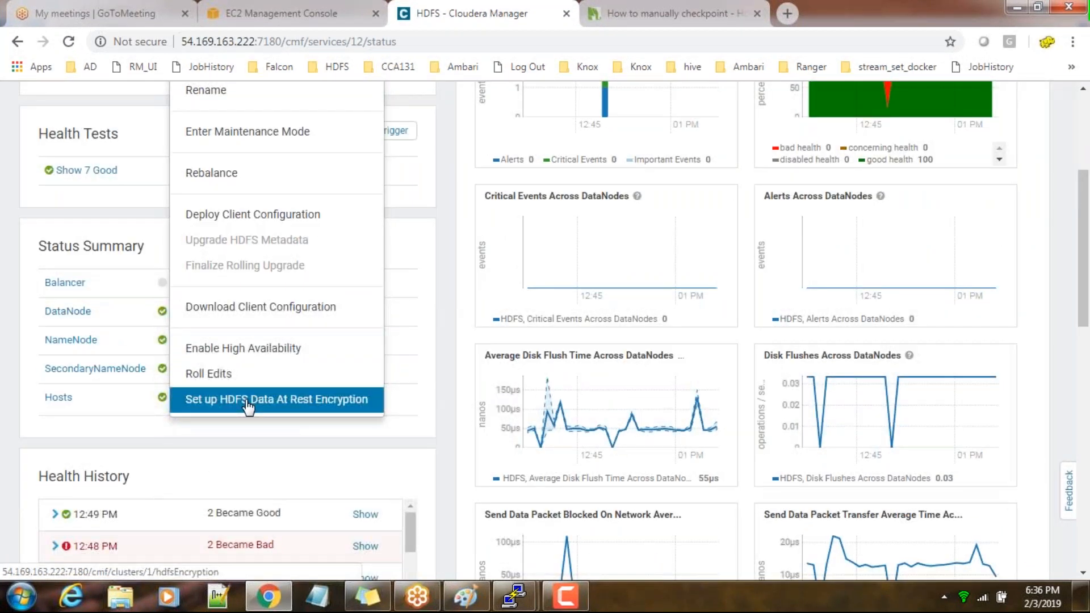
left_click(244, 348)
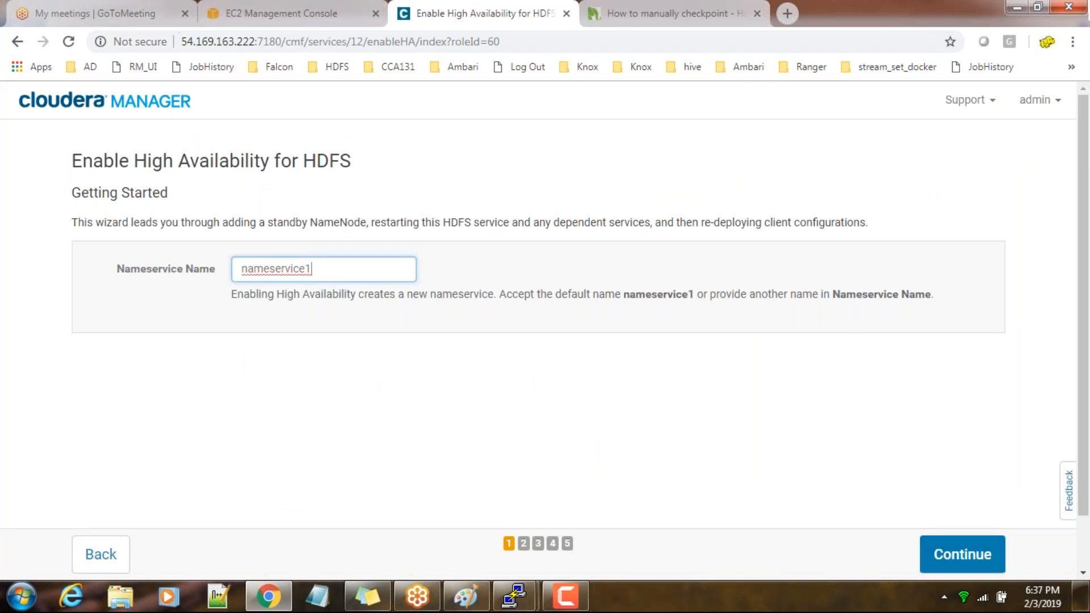
left_click_drag(314, 271, 236, 273)
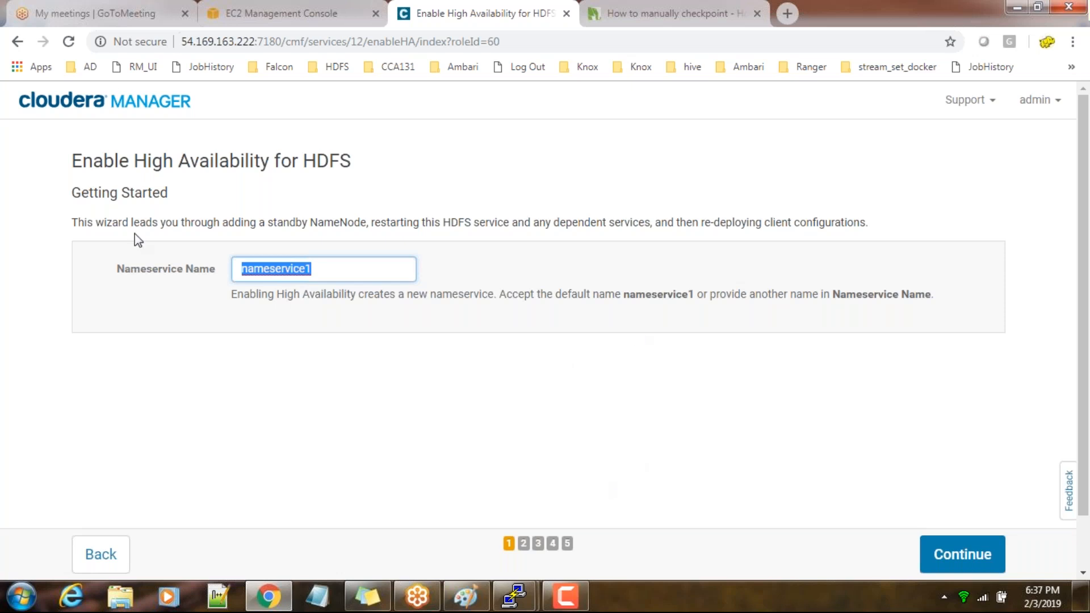
left_click(108, 102)
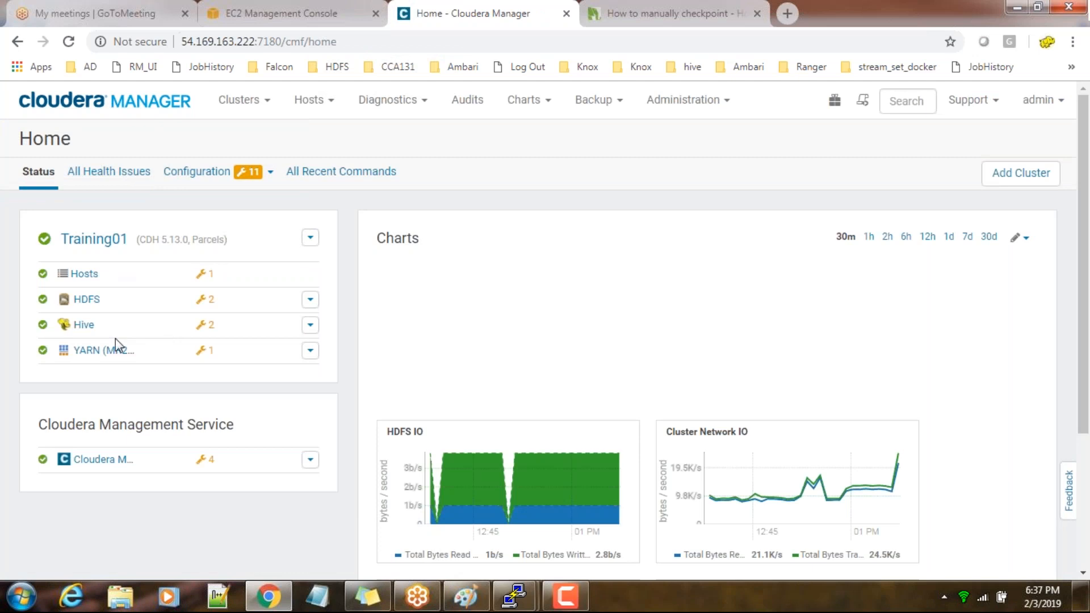
left_click(310, 241)
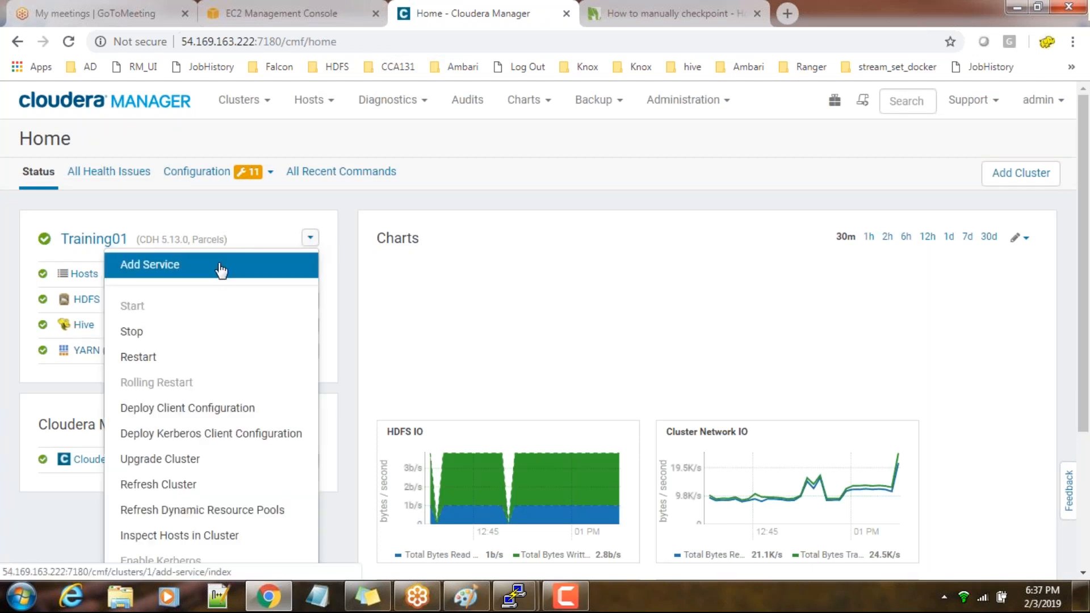
left_click(214, 268)
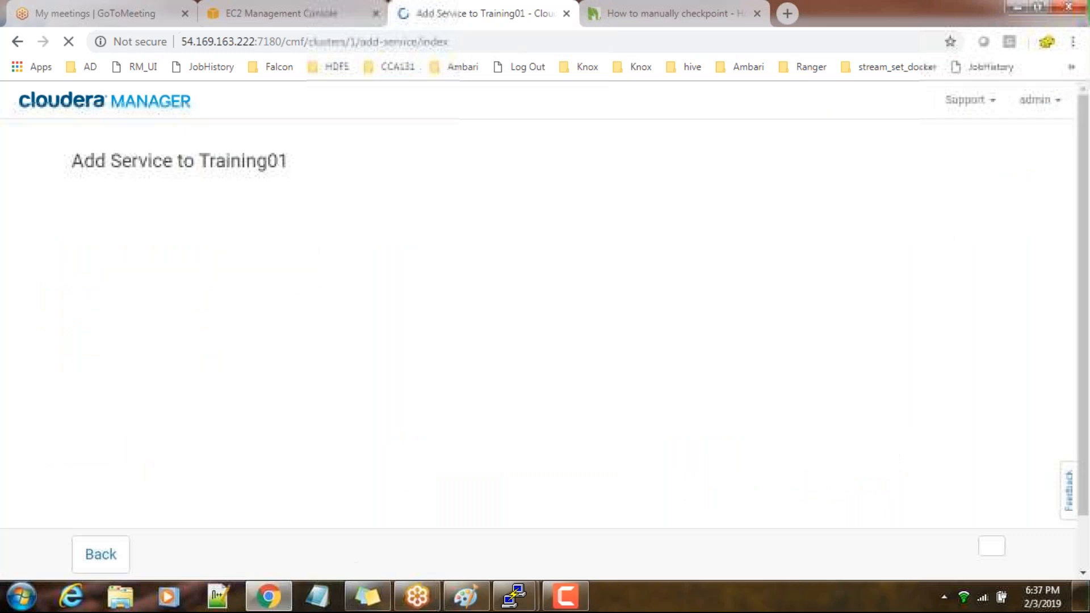
scroll(205, 431, "down", 3)
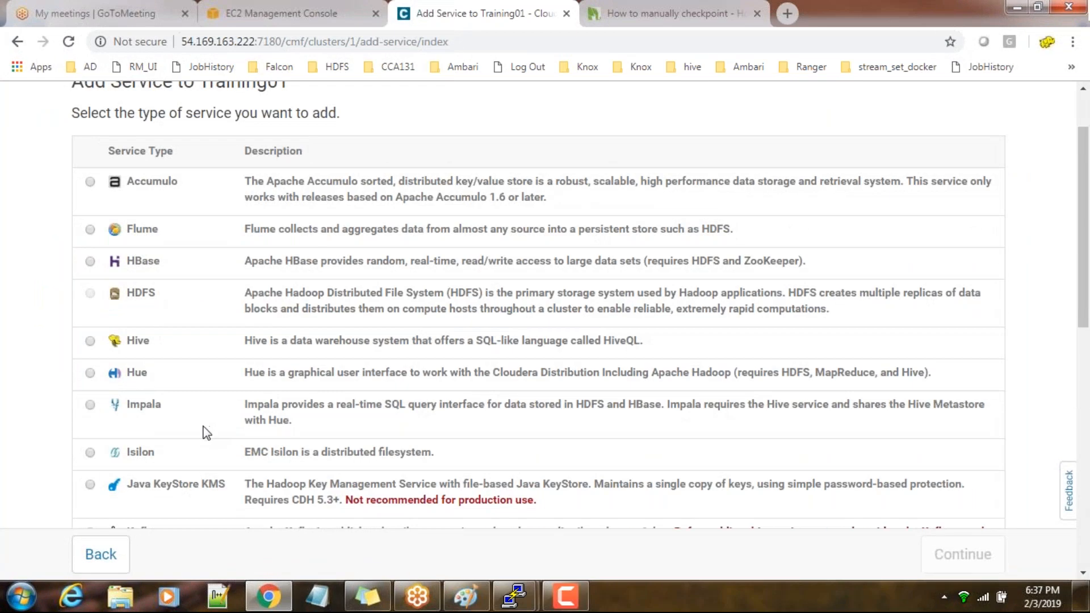
scroll(206, 433, "down", 3)
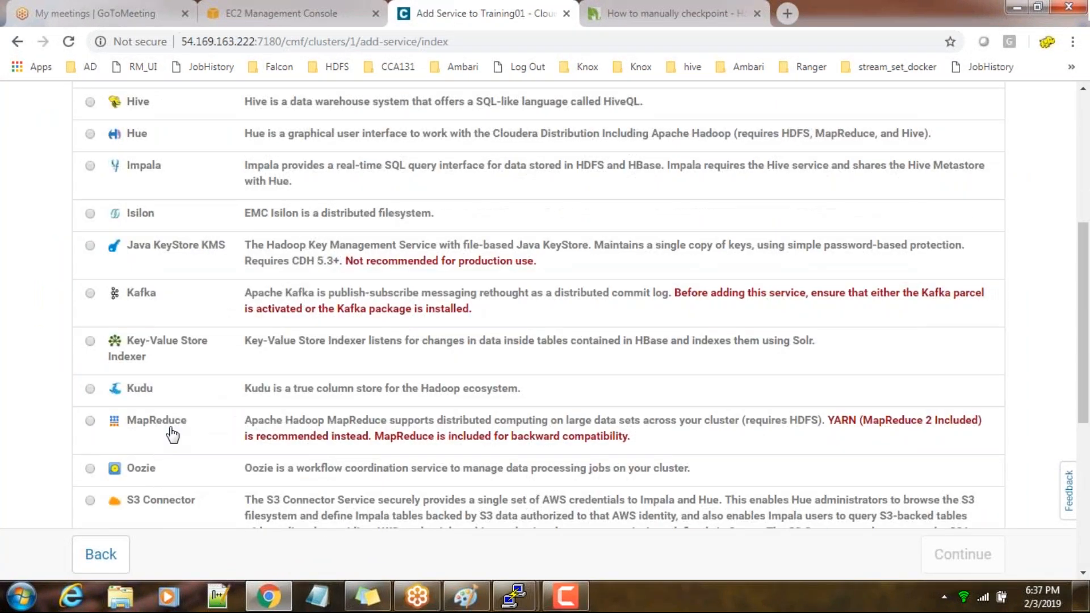
scroll(172, 435, "down", 6)
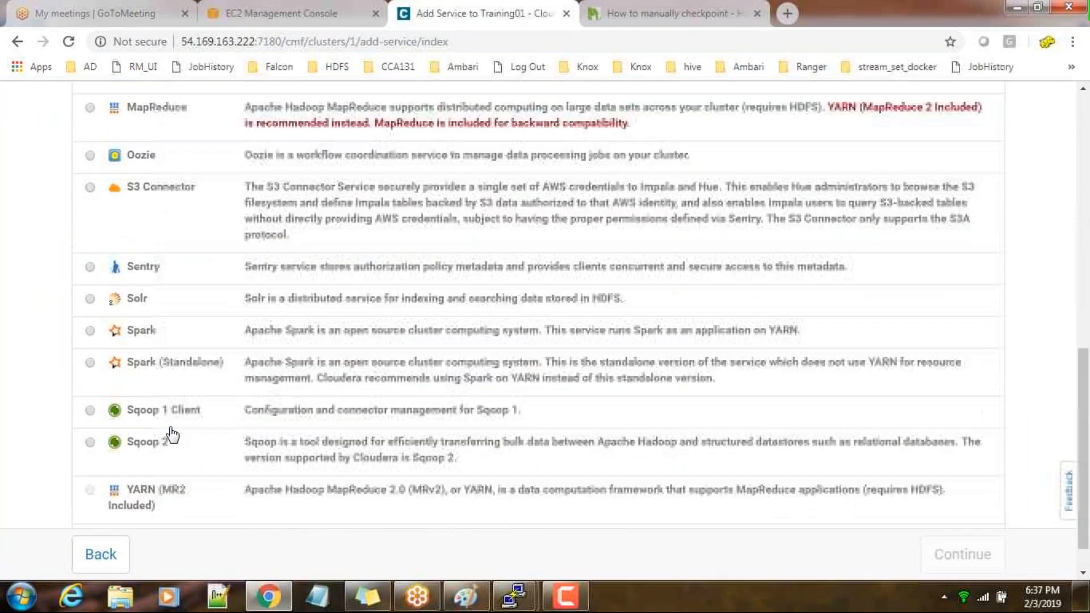
scroll(538, 323, "down", 1)
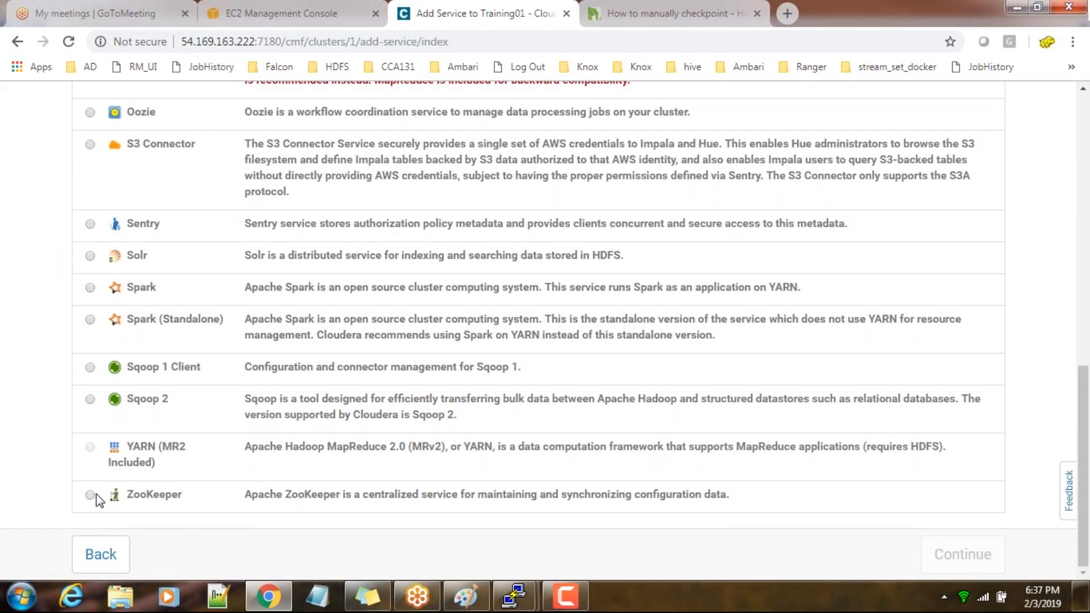
left_click(90, 494)
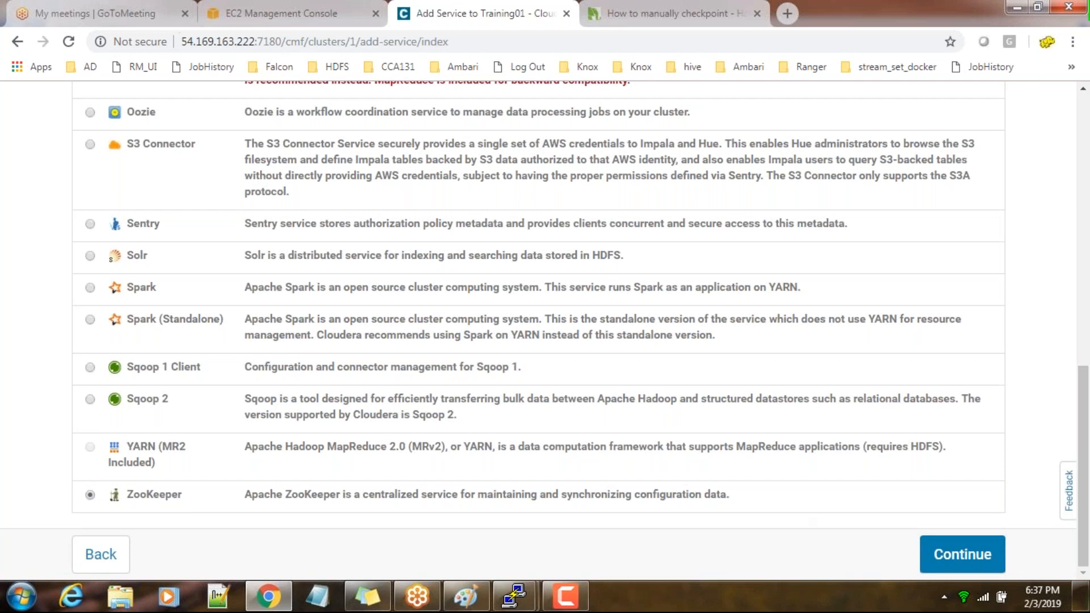
scroll(795, 508, "up", 5)
scroll(545, 306, "up", 10)
left_click(132, 107)
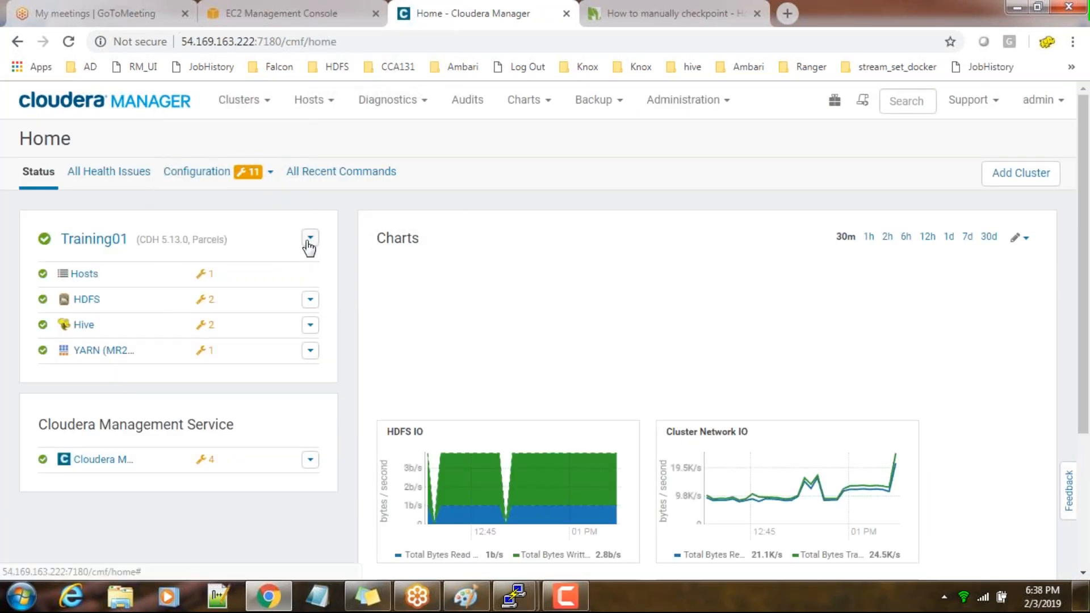
Start adding a service to the Training01 cluster and choose ZooKeeper as its type
left_click(309, 243)
scroll(212, 462, "down", 3)
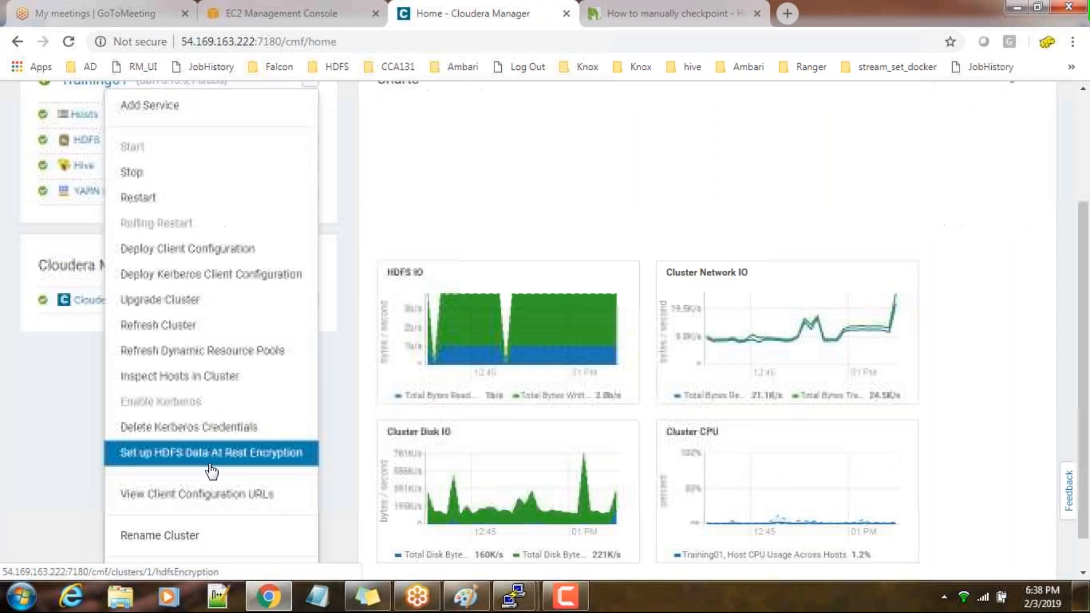
left_click(163, 106)
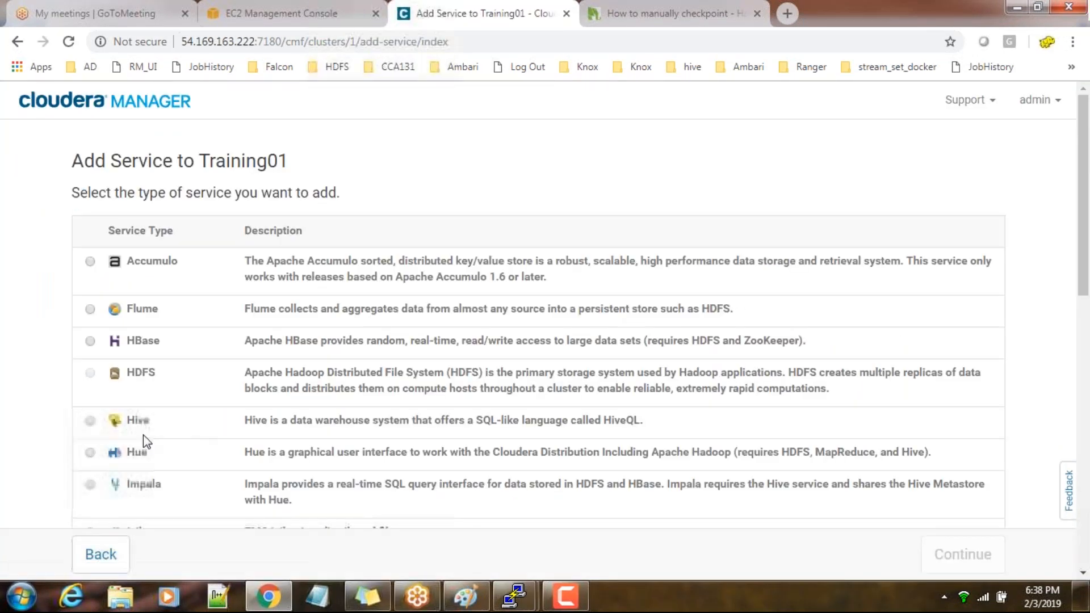
scroll(144, 442, "down", 12)
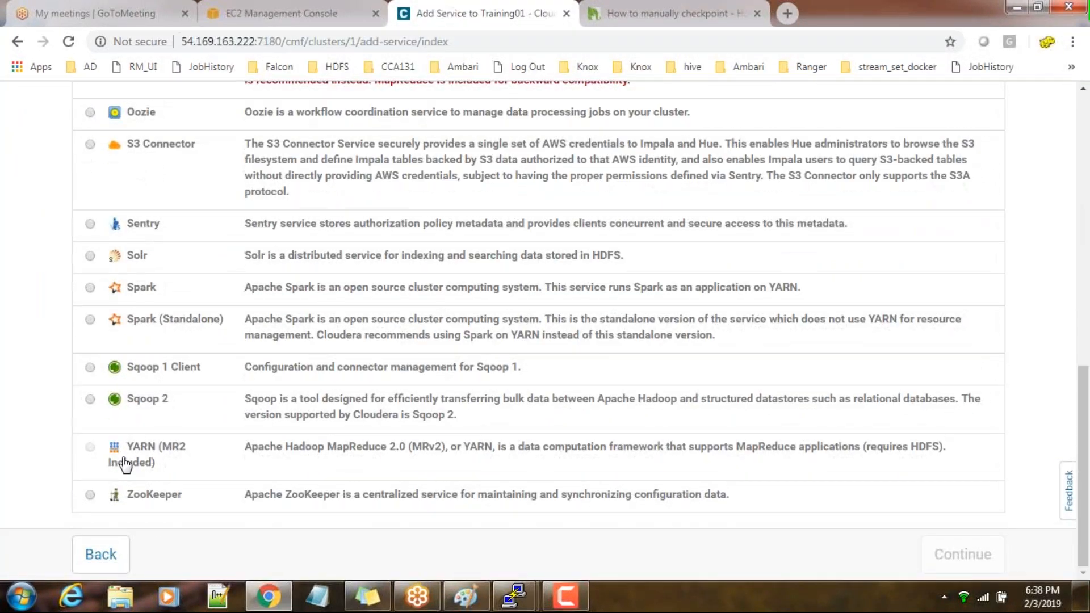
left_click(90, 495)
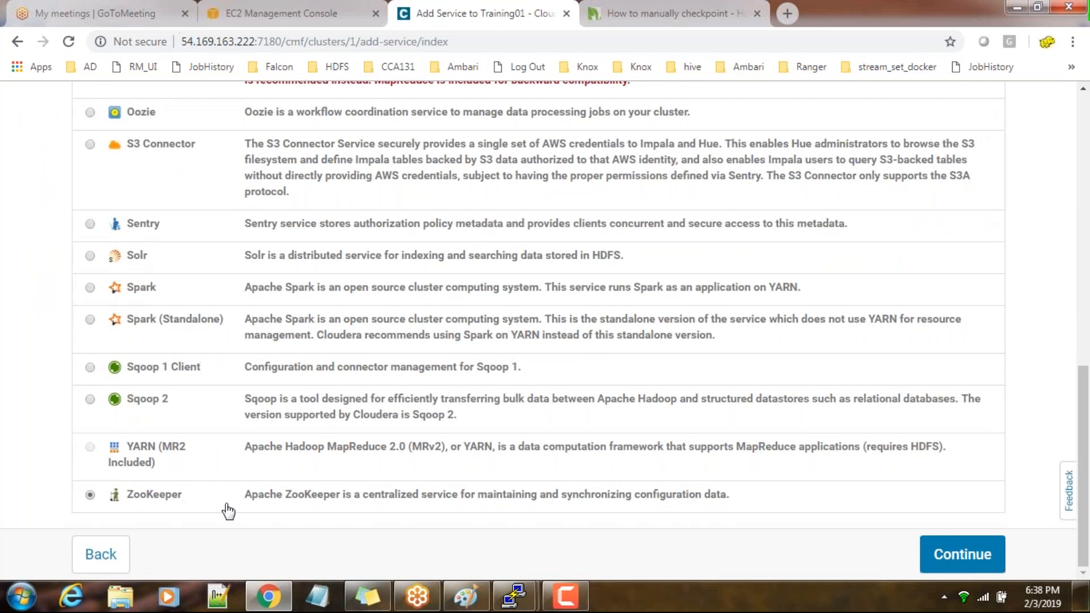
left_click(962, 554)
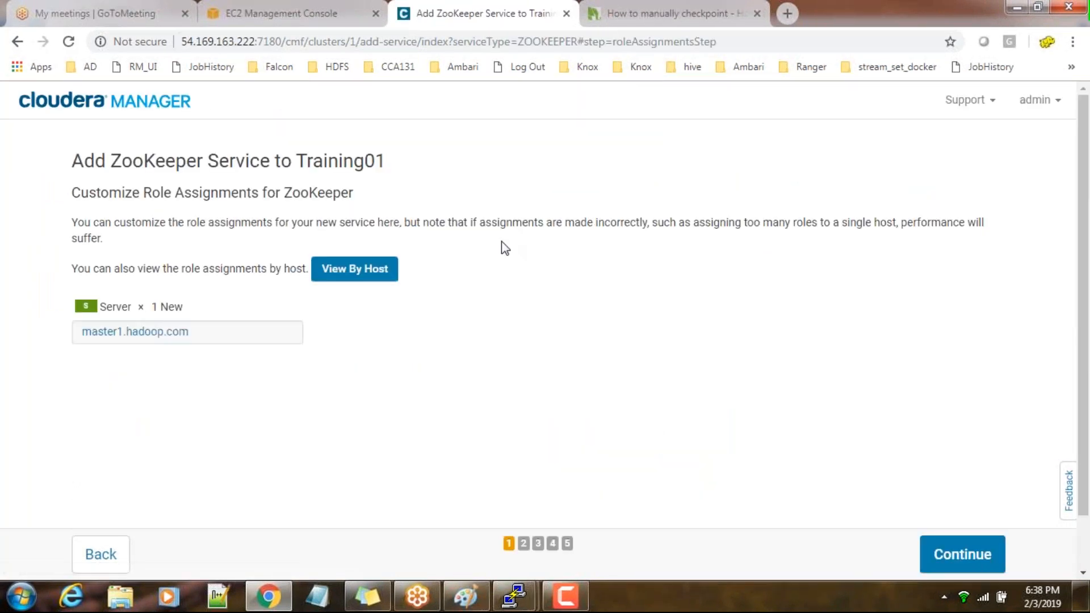
Add master2.hadoop.com and master3.hadoop.com to master1.hadoop.com as hosts for the ZooKeeper Server role
left_click(204, 342)
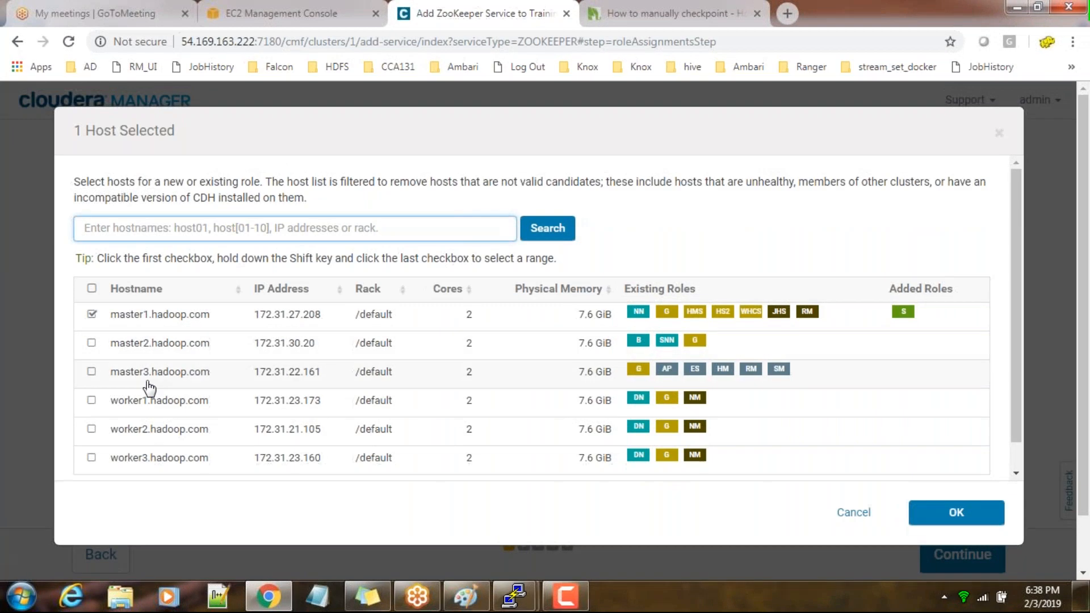
left_click(92, 372)
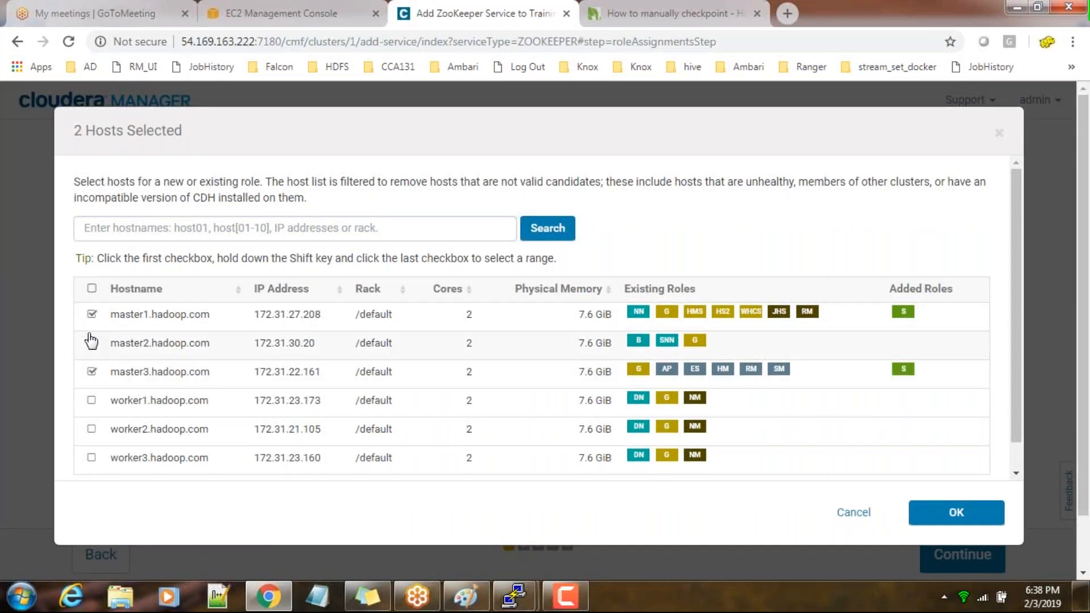
left_click(91, 343)
left_click(930, 516)
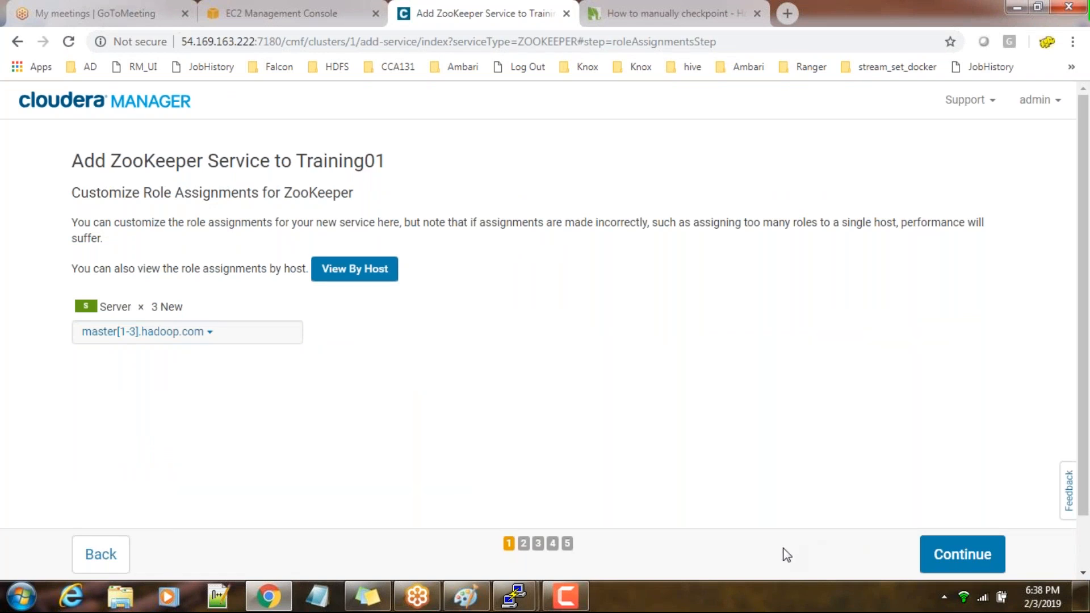
Switch to Paint and start a new blank picture, discarding the NameNode HA drawing
mouse_move(471, 595)
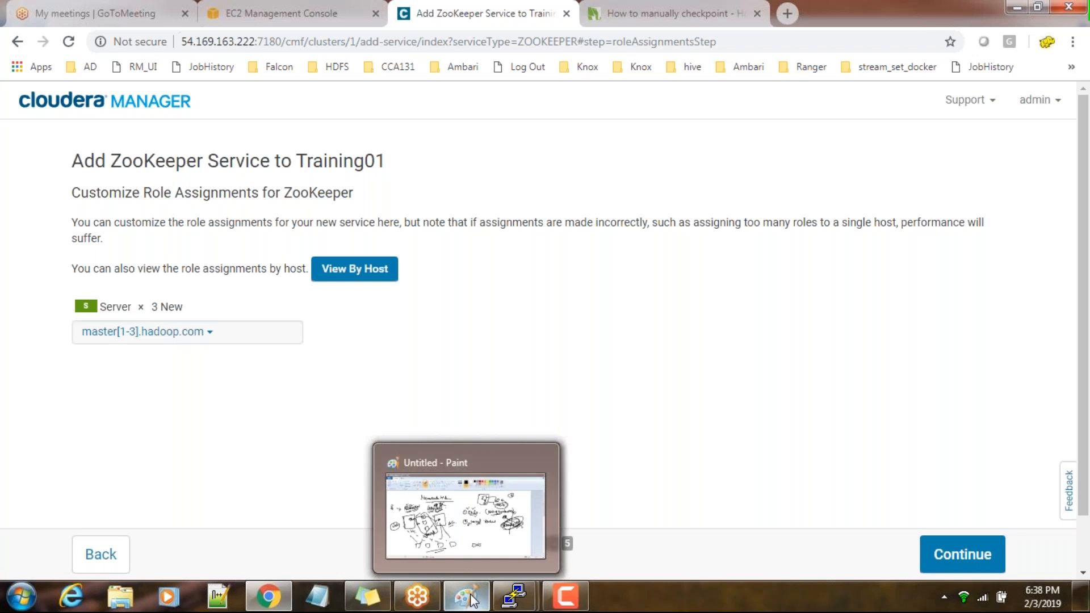
left_click(495, 525)
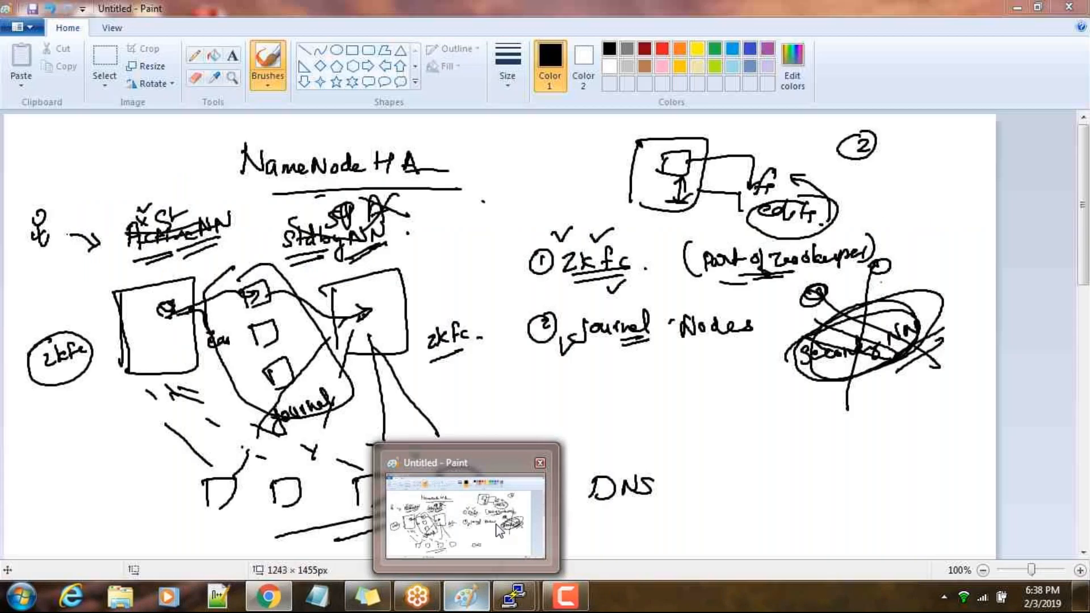
left_click(22, 26)
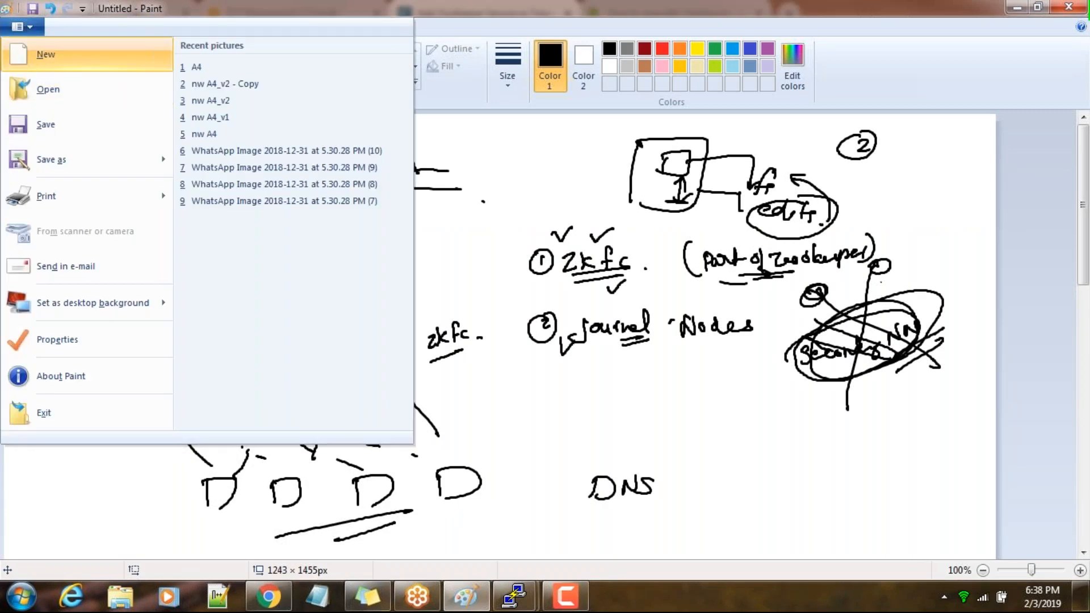
left_click(33, 54)
left_click(574, 305)
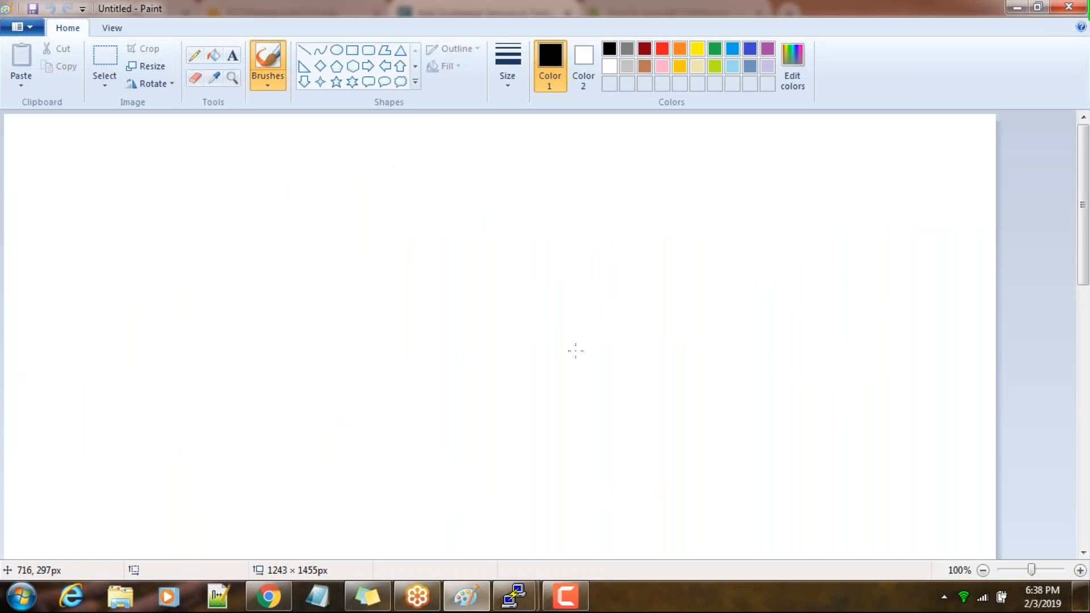
Back in Cloudera Manager in Chrome, recheck the three ZooKeeper hosts and run the installation with the default /var/lib/zookeeper directories
key("alt+Tab")
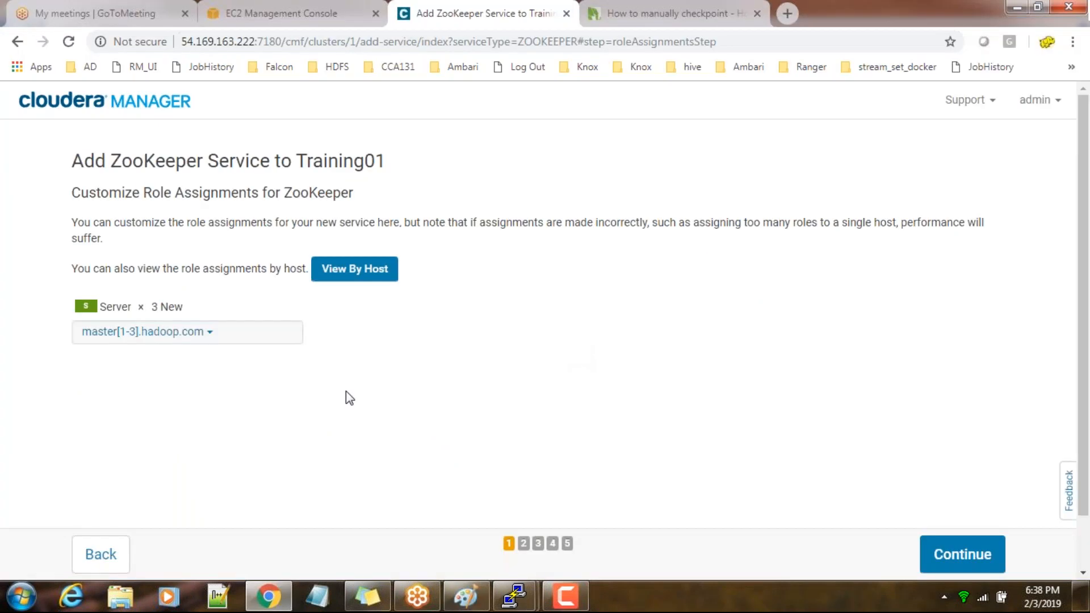
left_click(194, 337)
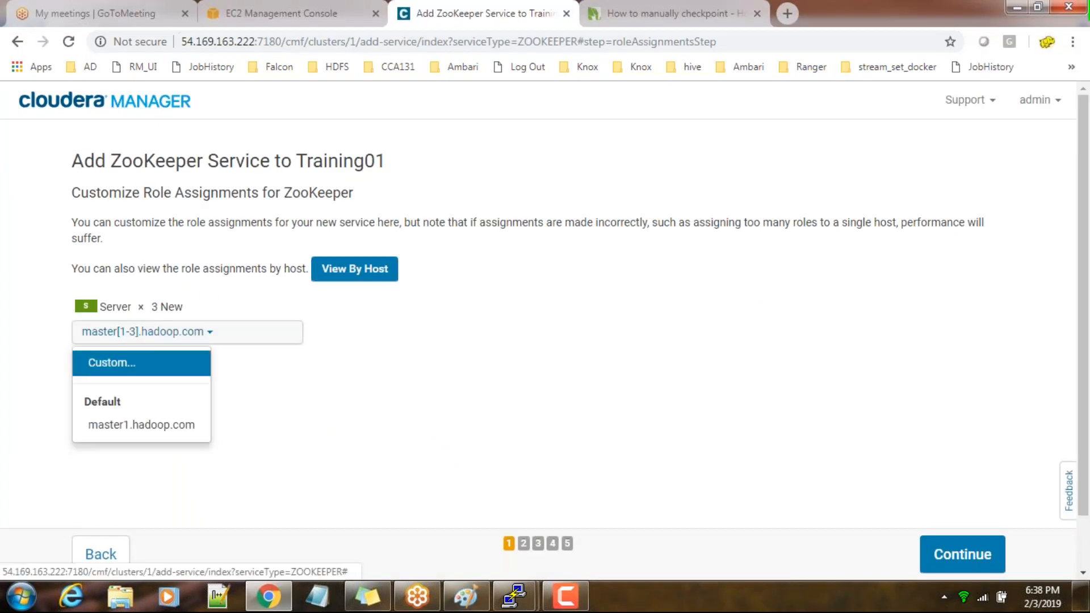
left_click(134, 375)
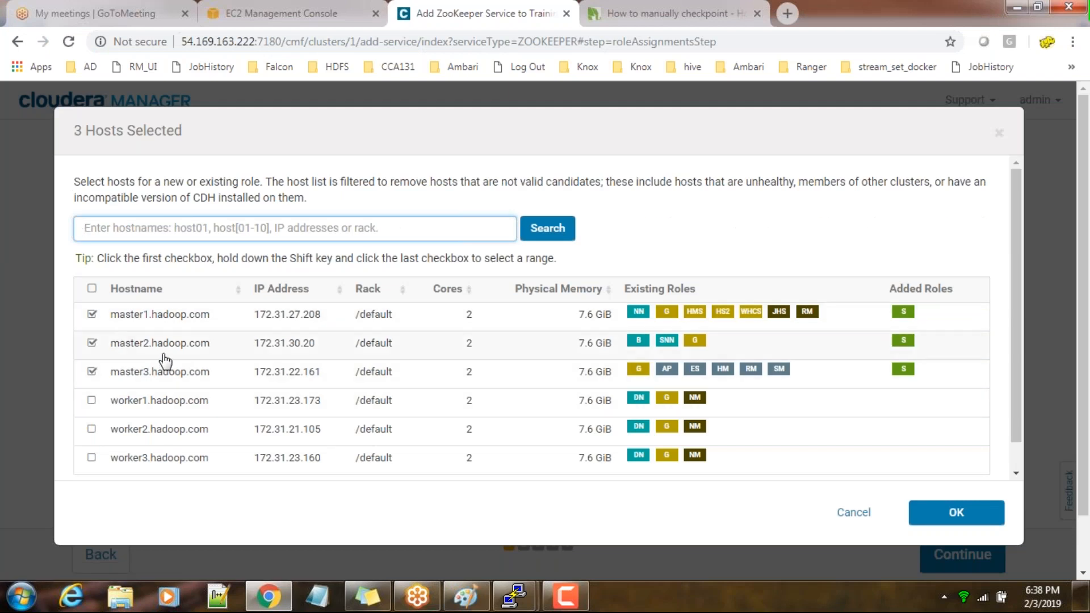
left_click(921, 514)
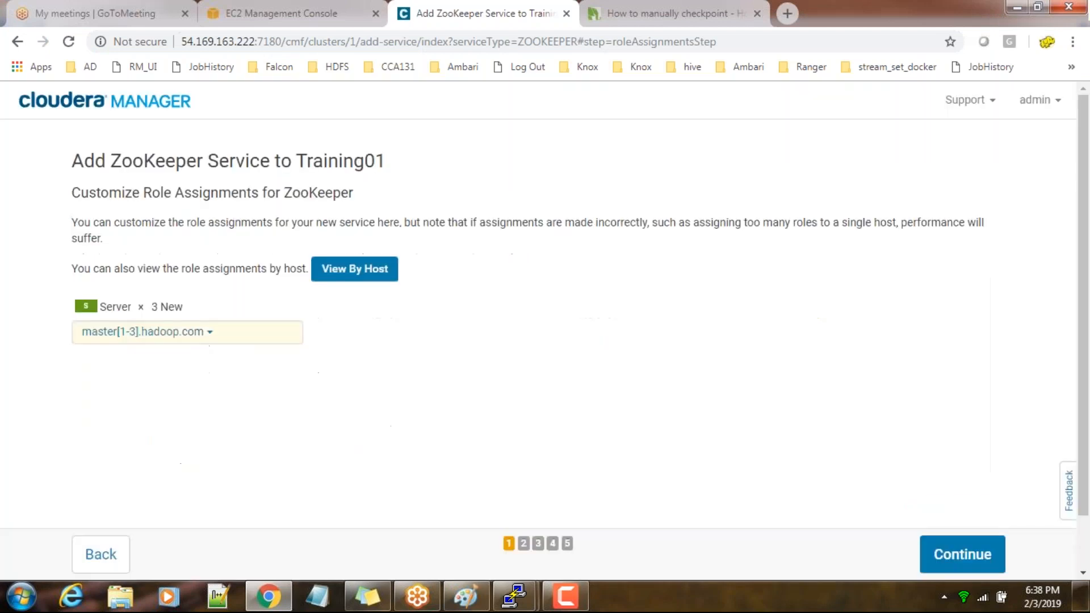
left_click(959, 553)
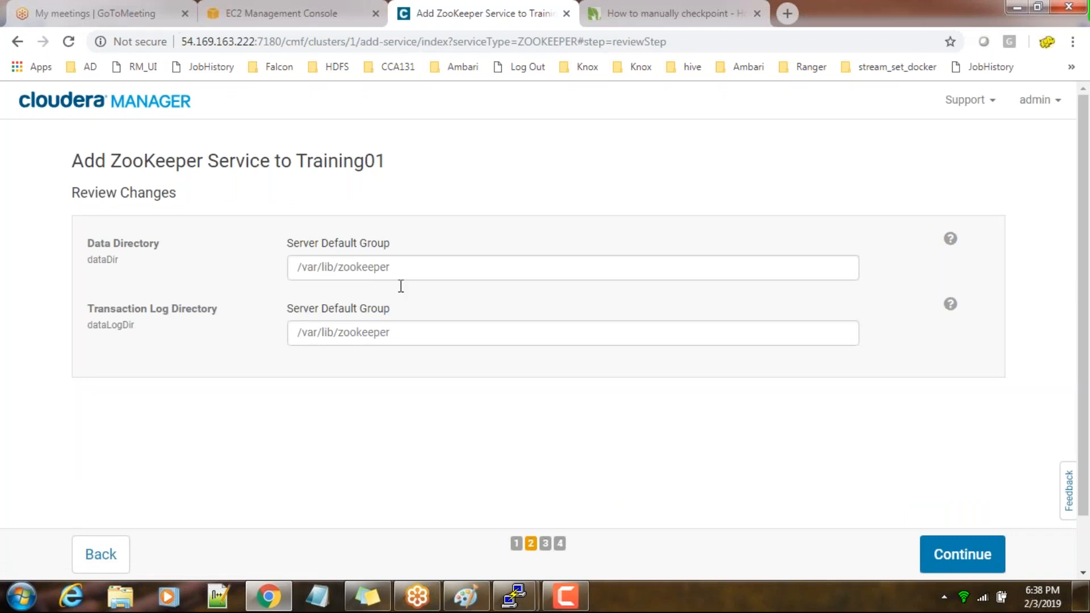
left_click(957, 562)
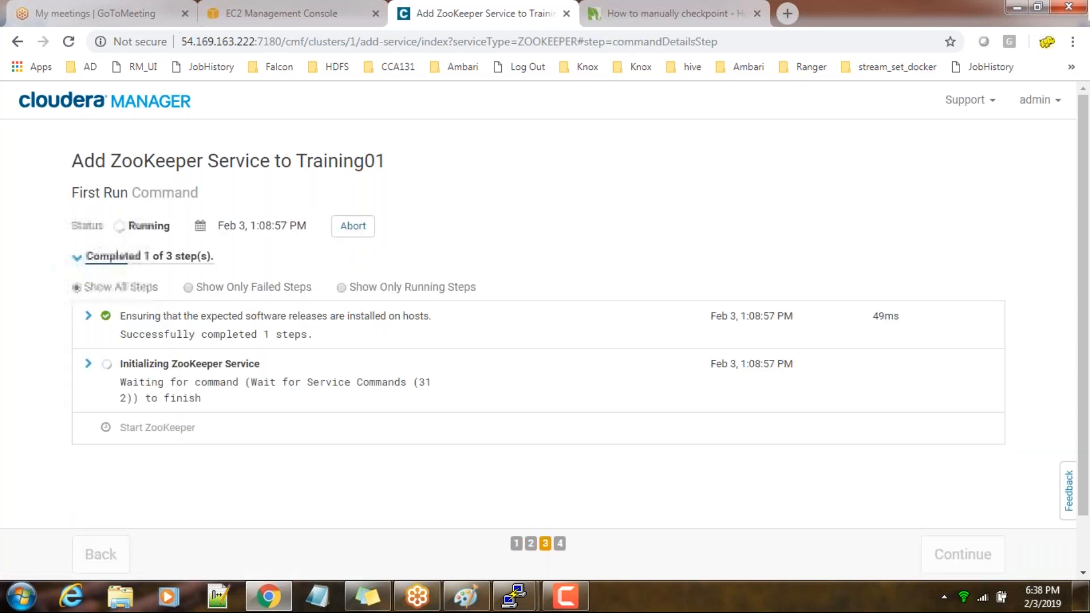
Switch to Paint, write the heading "Zookeeper – OddNumbers" with the second word underlined, and list 3, 5 and 7 beside it
left_click(466, 596)
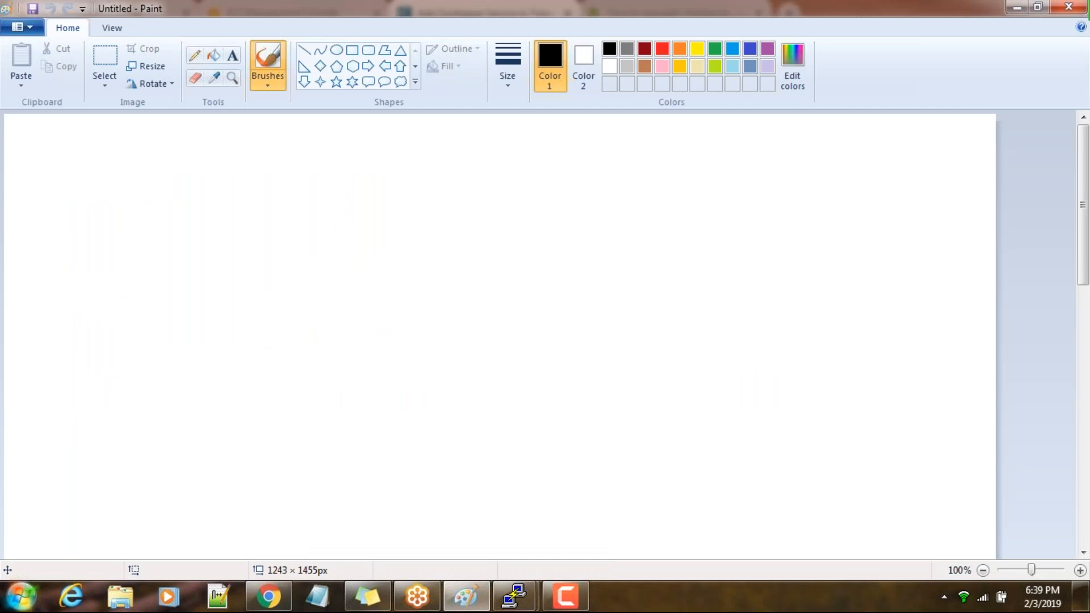
mouse_move(370, 135)
left_mouse_down()
mouse_move(401, 148)
mouse_move(463, 138)
mouse_move(463, 154)
mouse_move(486, 138)
mouse_move(533, 149)
left_mouse_up()
mouse_move(602, 135)
left_mouse_down()
mouse_move(646, 147)
mouse_move(685, 126)
mouse_move(712, 130)
left_mouse_up()
left_click_drag(623, 173, 692, 160)
mouse_move(803, 135)
left_mouse_down()
mouse_move(811, 182)
mouse_move(827, 161)
left_mouse_up()
mouse_move(813, 199)
left_mouse_down()
mouse_move(821, 199)
mouse_move(815, 218)
left_mouse_up()
left_click_drag(808, 211, 823, 210)
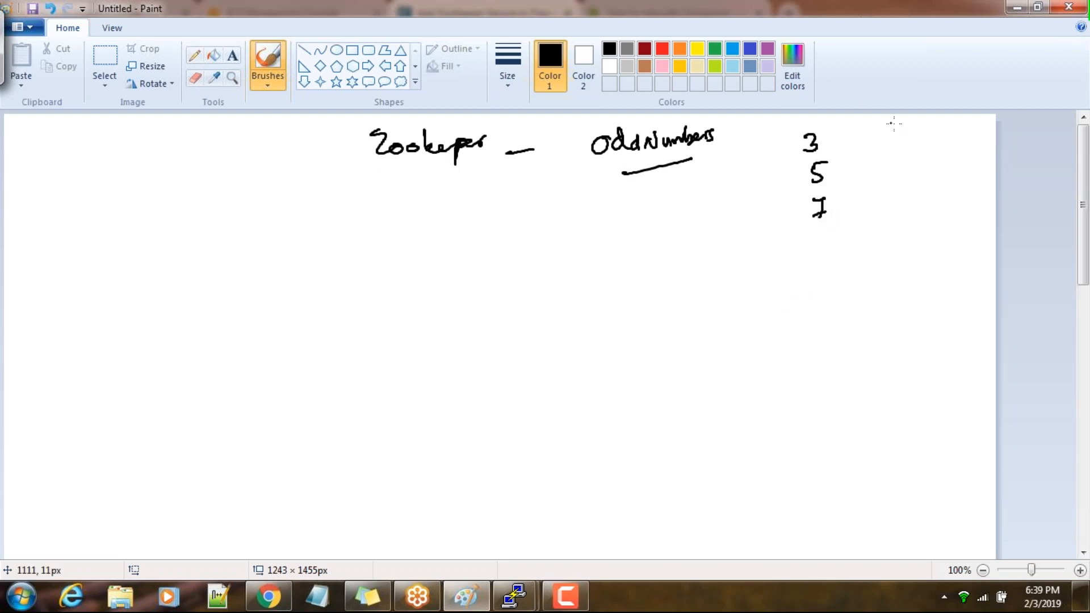
Draw a crossed-out circled mark beyond the odd numbers, then list 2, 4 and 6, box them and cross them out
mouse_move(904, 121)
left_mouse_down()
mouse_move(885, 125)
mouse_move(904, 116)
mouse_move(920, 143)
mouse_move(876, 146)
left_mouse_up()
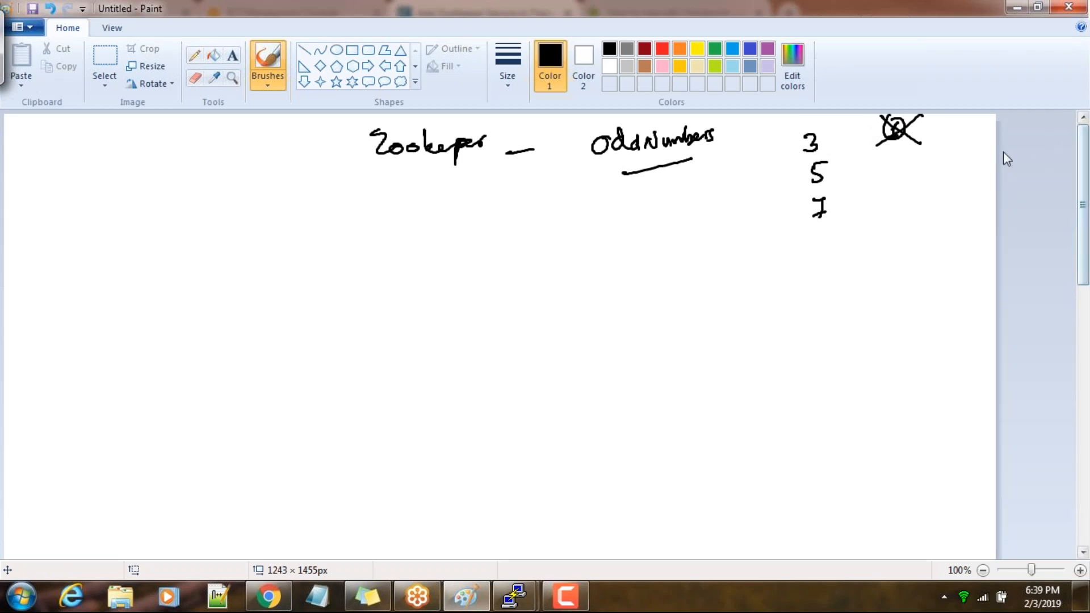
mouse_move(939, 150)
left_mouse_down()
mouse_move(951, 162)
mouse_move(949, 220)
left_mouse_up()
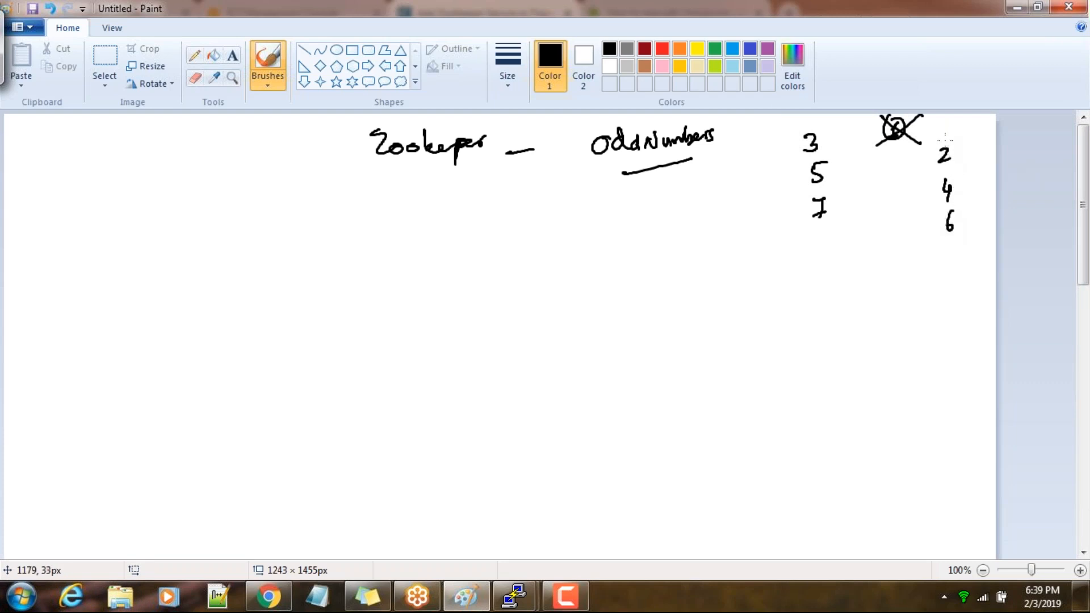
mouse_move(956, 139)
left_mouse_down()
mouse_move(966, 230)
mouse_move(929, 187)
mouse_move(938, 147)
mouse_move(959, 139)
left_mouse_up()
left_click_drag(932, 142, 977, 218)
left_click_drag(975, 157, 900, 216)
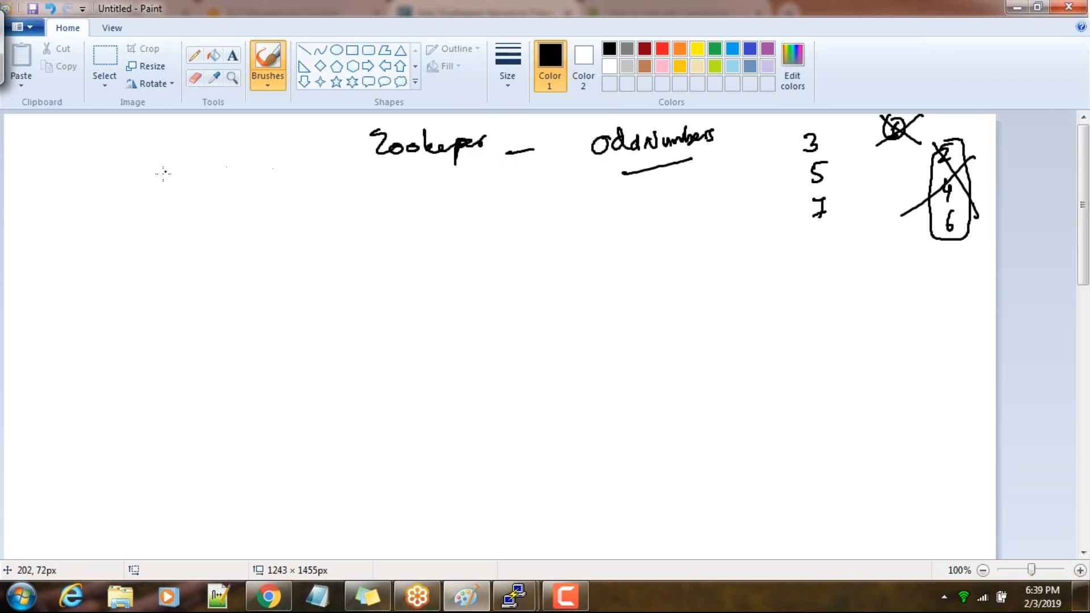
Write and underline "MajorityRule", then draw a box of circled nodes 1, 2 and 3 with a line to a boxed 2
mouse_move(108, 164)
left_mouse_down()
mouse_move(111, 190)
mouse_move(187, 170)
mouse_move(264, 183)
left_mouse_up()
left_click_drag(160, 212, 257, 202)
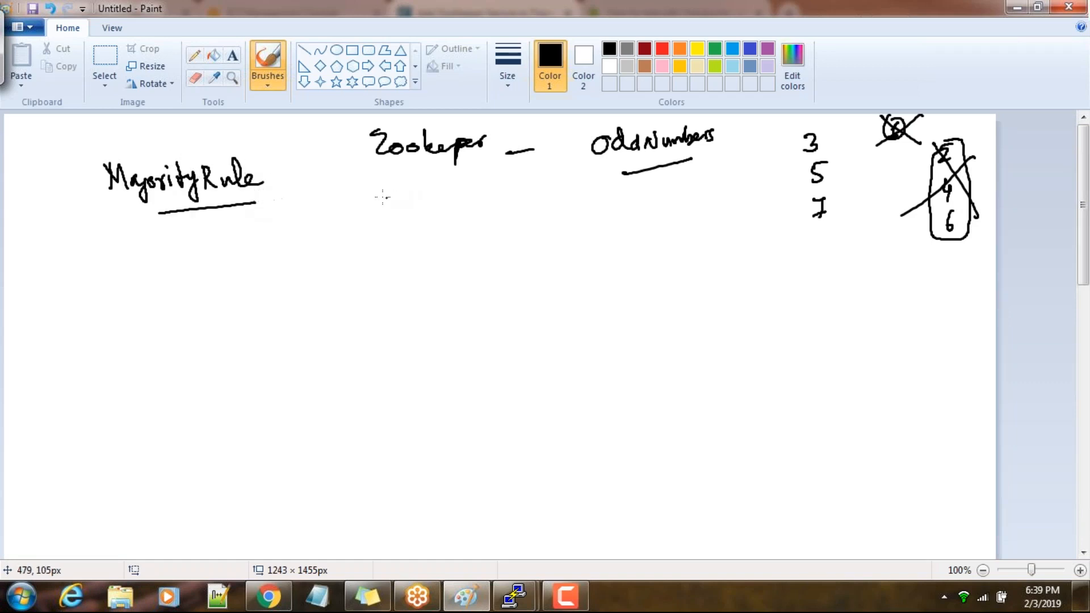
mouse_move(337, 193)
left_mouse_down()
mouse_move(349, 264)
mouse_move(348, 241)
left_mouse_up()
mouse_move(350, 211)
left_mouse_down()
mouse_move(354, 223)
mouse_move(392, 215)
mouse_move(380, 256)
left_mouse_up()
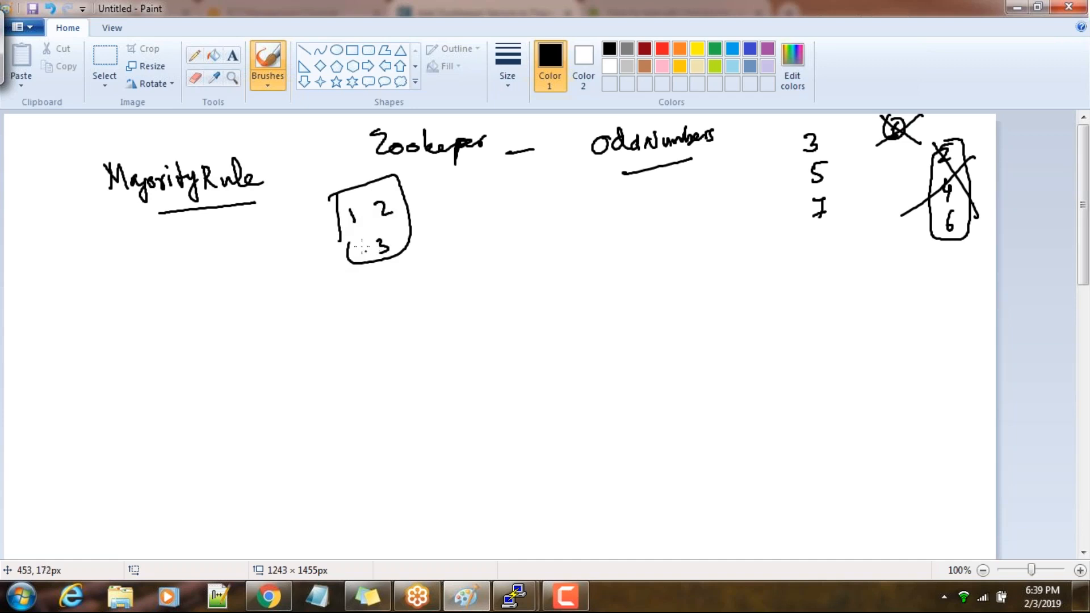
mouse_move(348, 217)
left_mouse_down()
mouse_move(346, 227)
mouse_move(351, 204)
left_mouse_up()
left_click_drag(392, 200, 380, 238)
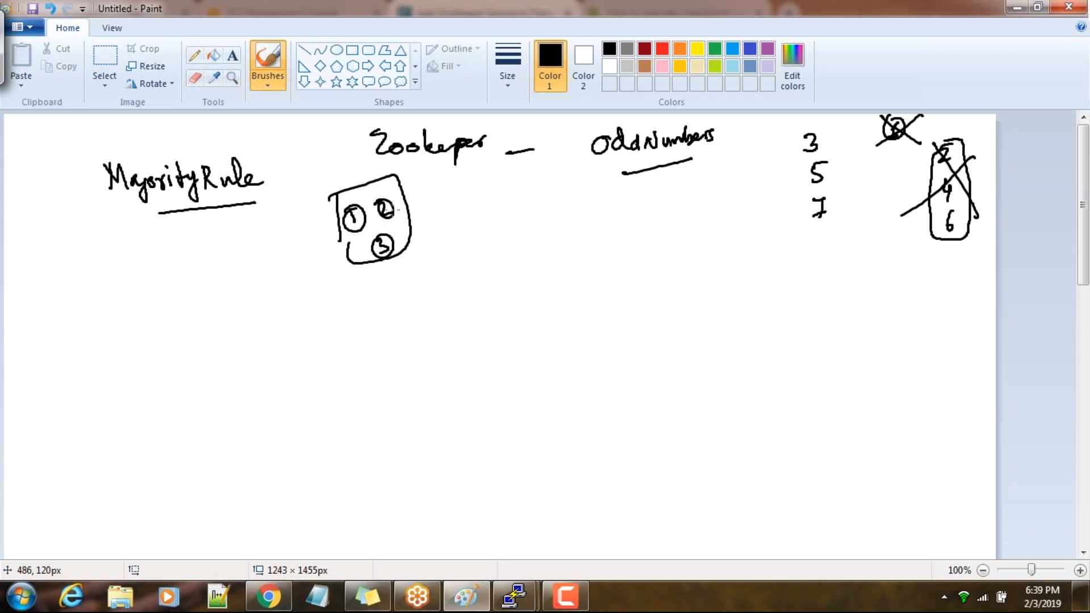
left_click_drag(433, 196, 487, 189)
mouse_move(490, 185)
left_mouse_down()
mouse_move(503, 200)
mouse_move(482, 188)
mouse_move(514, 173)
mouse_move(489, 209)
left_mouse_up()
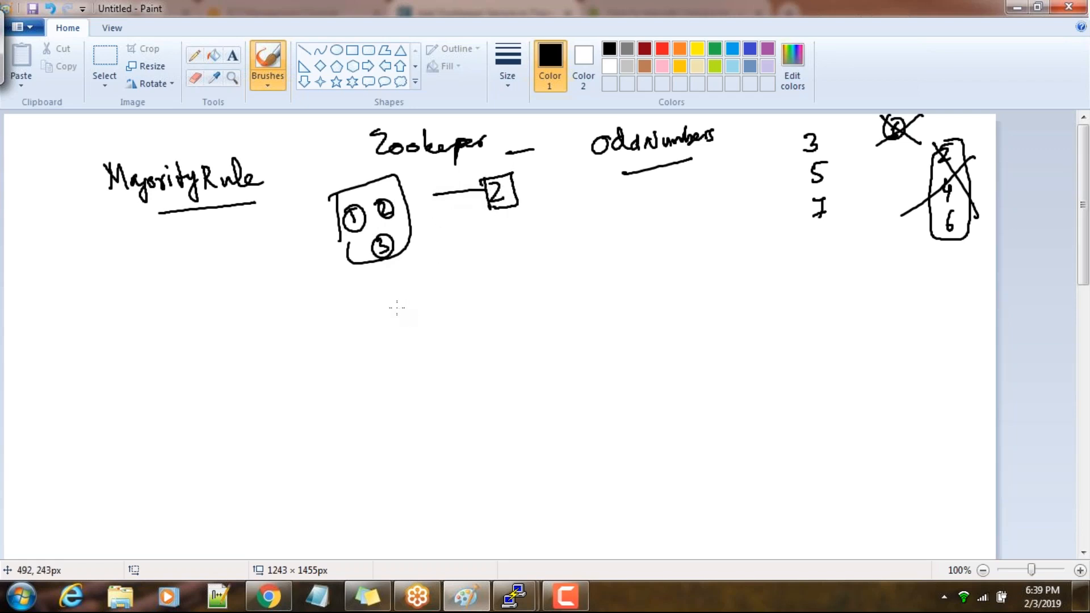
Draw a second box below with circled nodes 1, 2, 3 and 4, and add a dash and a boxed 3 beside it
mouse_move(390, 311)
left_mouse_down()
mouse_move(399, 312)
mouse_move(380, 305)
left_mouse_up()
mouse_move(422, 293)
left_mouse_down()
mouse_move(432, 307)
mouse_move(437, 296)
left_mouse_up()
mouse_move(392, 353)
left_mouse_down()
mouse_move(397, 343)
mouse_move(439, 347)
mouse_move(431, 328)
left_mouse_up()
left_click_drag(365, 324, 375, 372)
mouse_move(353, 321)
left_mouse_down()
mouse_move(432, 275)
mouse_move(370, 387)
mouse_move(370, 351)
left_mouse_up()
mouse_move(507, 300)
left_mouse_down()
mouse_move(563, 281)
mouse_move(535, 304)
left_mouse_up()
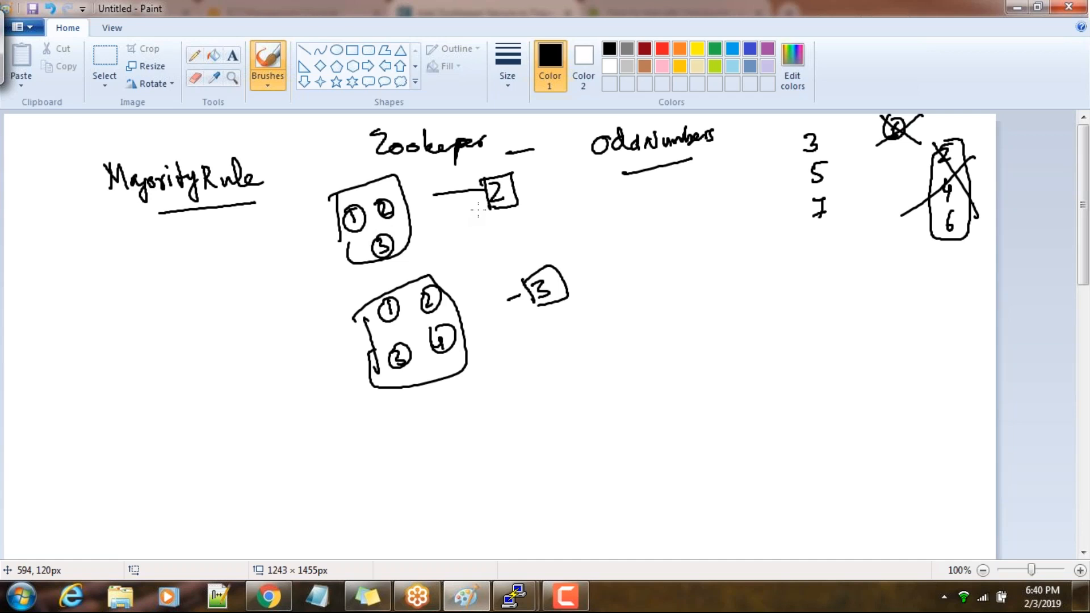
Cross out node 3 in both node boxes, and tick the three-node box and the boxed 3
mouse_move(336, 213)
left_mouse_down()
mouse_move(353, 263)
mouse_move(390, 251)
mouse_move(380, 262)
mouse_move(368, 250)
left_mouse_up()
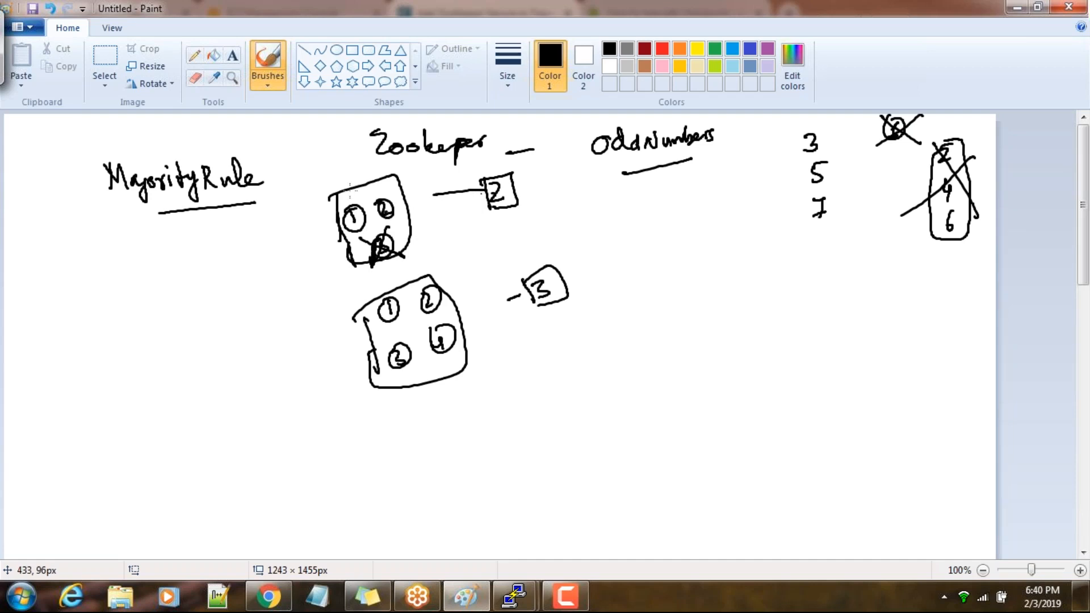
left_click_drag(345, 162, 358, 155)
left_click_drag(351, 316, 380, 378)
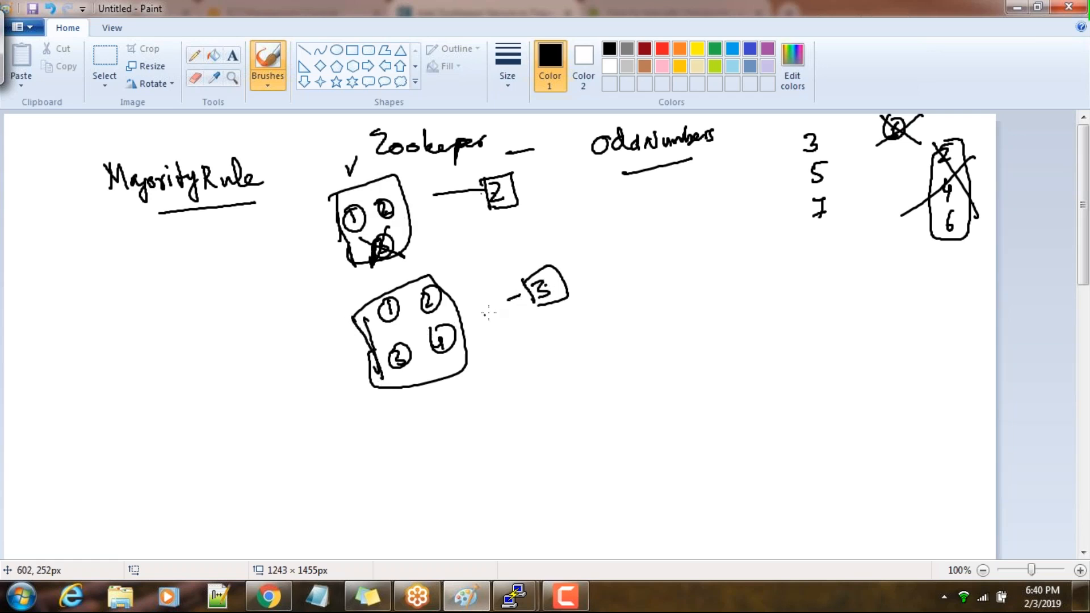
left_click_drag(526, 263, 537, 255)
left_click_drag(384, 342, 415, 361)
left_click_drag(400, 331, 396, 376)
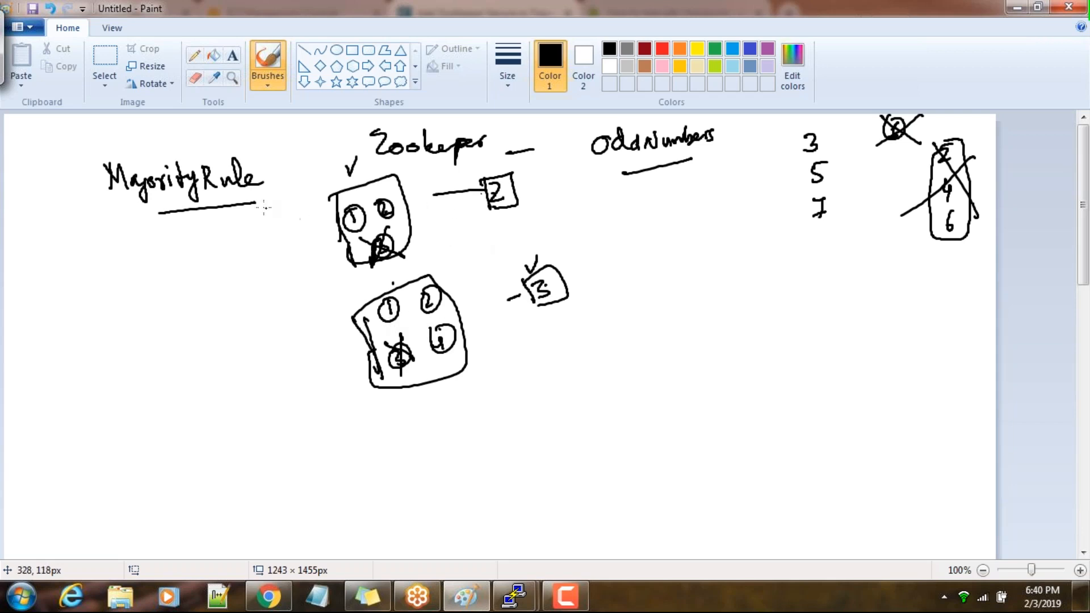
Tick MajorityRule, mark the even numbers with strokes, tick 3, 5 and 7, and add 9 to the odd list
mouse_move(241, 160)
left_mouse_down()
mouse_move(248, 171)
mouse_move(272, 146)
left_mouse_up()
mouse_move(945, 221)
left_mouse_down()
mouse_move(911, 246)
mouse_move(922, 245)
left_mouse_up()
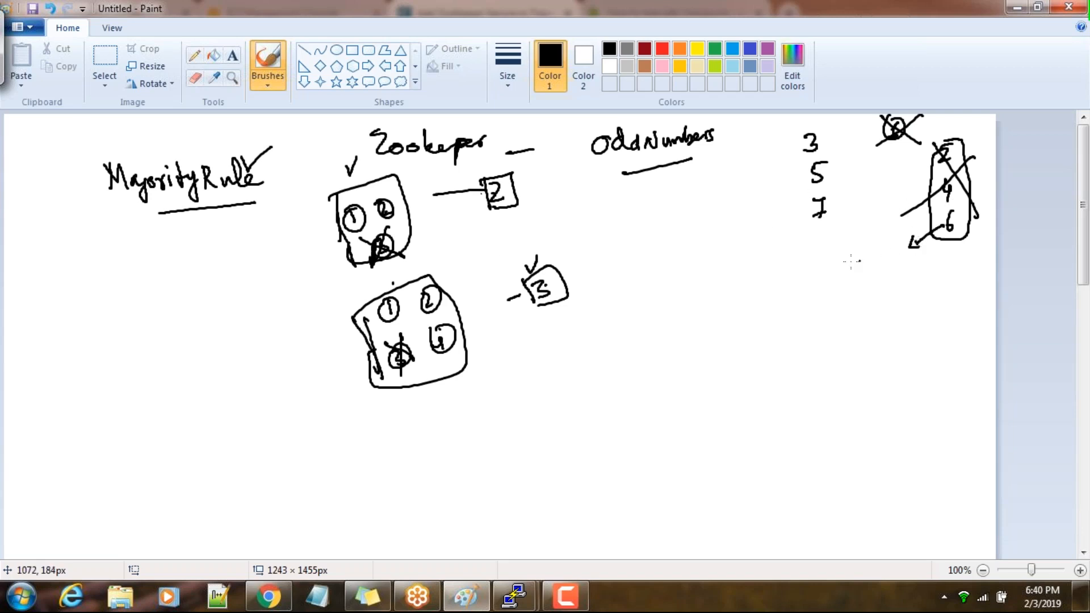
left_click_drag(951, 200, 925, 210)
left_click_drag(944, 156, 916, 165)
mouse_move(789, 139)
left_mouse_down()
mouse_move(791, 149)
mouse_move(802, 136)
left_mouse_up()
left_click_drag(793, 174, 811, 164)
mouse_move(798, 218)
left_mouse_down()
mouse_move(815, 215)
mouse_move(819, 263)
left_mouse_up()
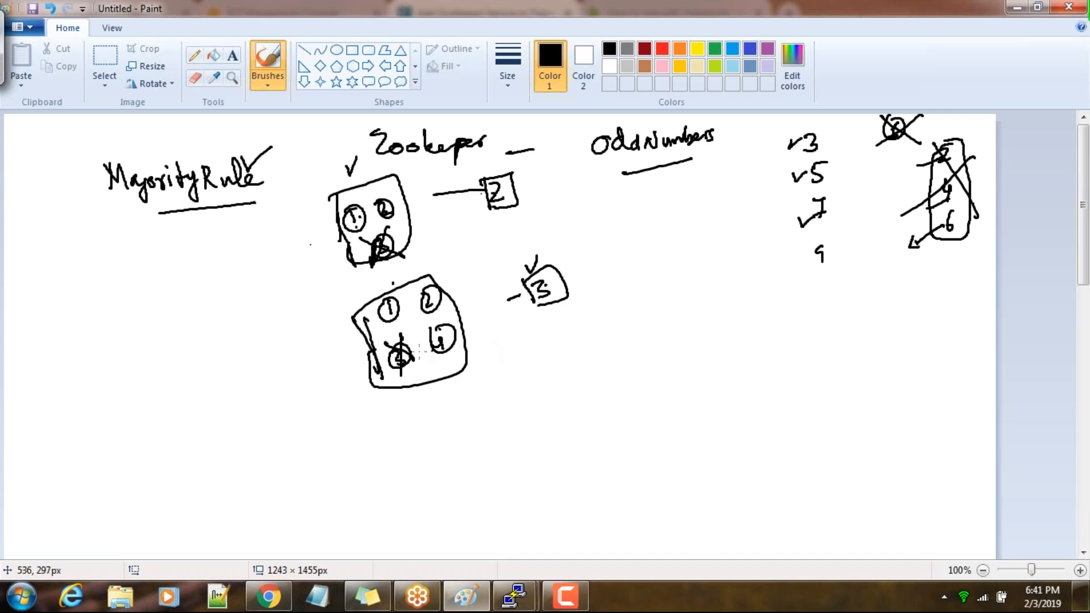
Trace over the outline of the four-node box, mark its nodes, and cross out nodes 4 and 2
mouse_move(353, 321)
left_mouse_down()
mouse_move(379, 377)
mouse_move(363, 309)
mouse_move(432, 280)
mouse_move(459, 309)
mouse_move(476, 371)
mouse_move(364, 370)
mouse_move(360, 319)
mouse_move(408, 281)
left_mouse_up()
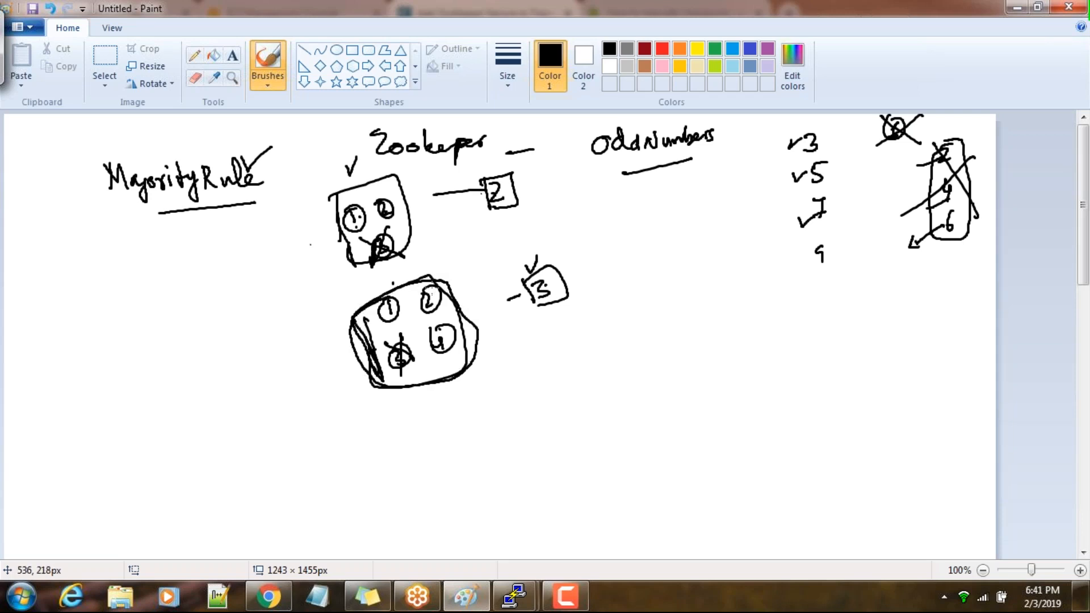
left_click(402, 310)
left_click(432, 301)
left_click(447, 329)
left_click_drag(424, 326, 463, 342)
left_click_drag(456, 323, 434, 349)
left_click_drag(389, 311, 449, 310)
left_click_drag(439, 287, 408, 311)
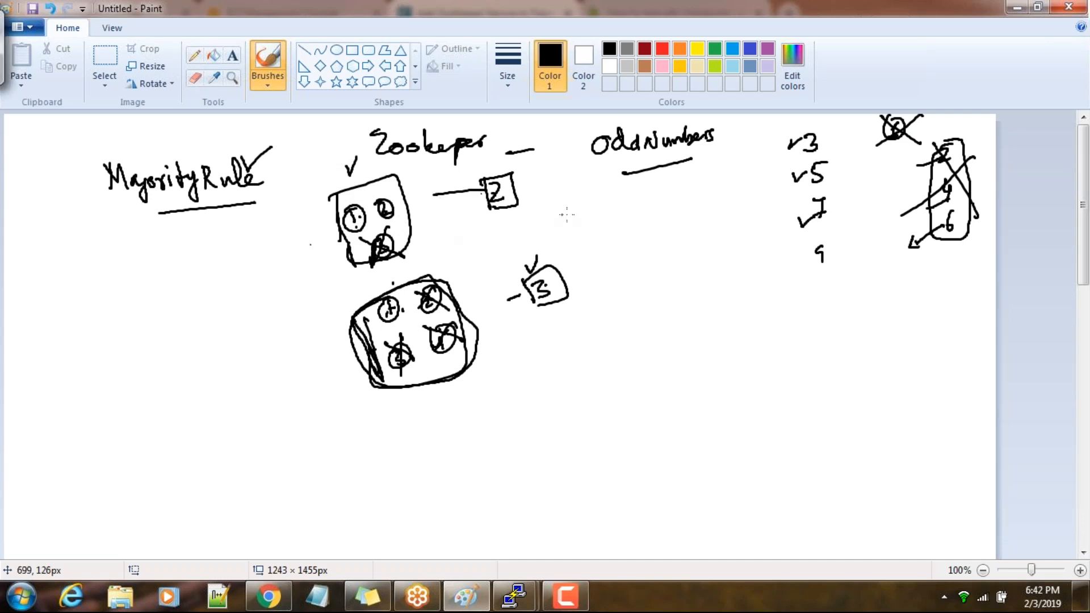
Write a circled 1 and a circled 3 below the OddNumbers heading
mouse_move(597, 205)
left_mouse_down()
mouse_move(602, 236)
mouse_move(584, 179)
mouse_move(603, 172)
mouse_move(574, 158)
left_mouse_up()
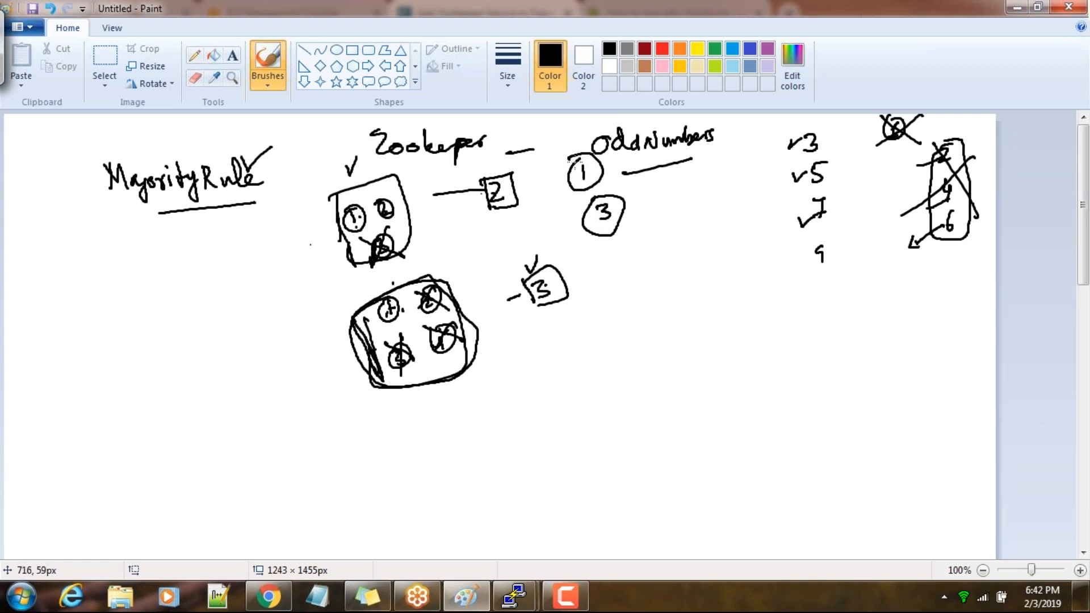
left_click_drag(595, 222, 619, 214)
Switch to Cloudera Manager in Chrome, finish the Add ZooKeeper Service wizard, and open the HDFS service page
key("alt+Tab")
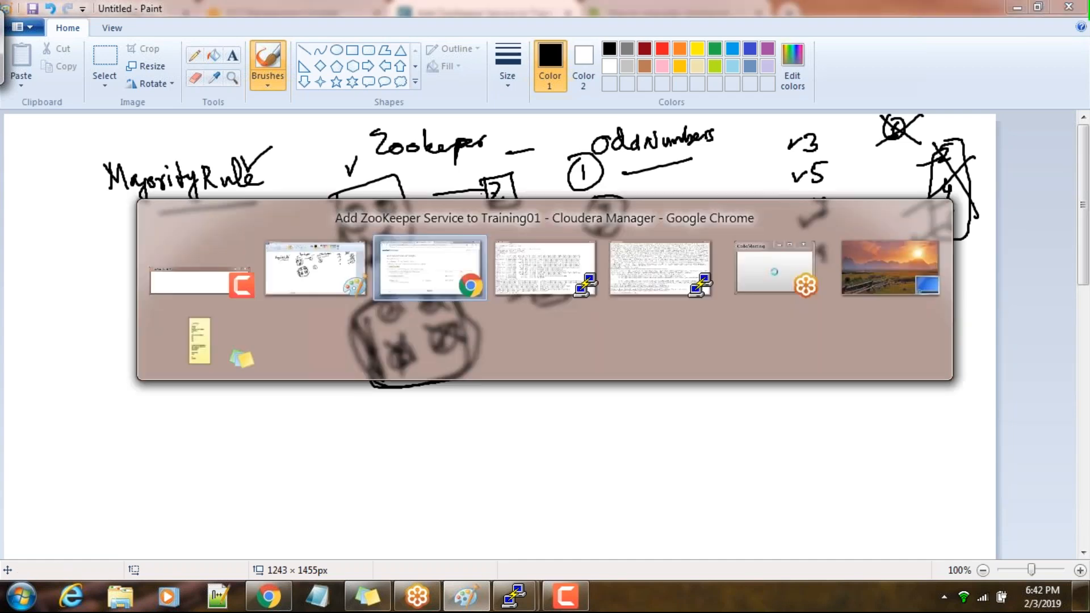
left_click(962, 553)
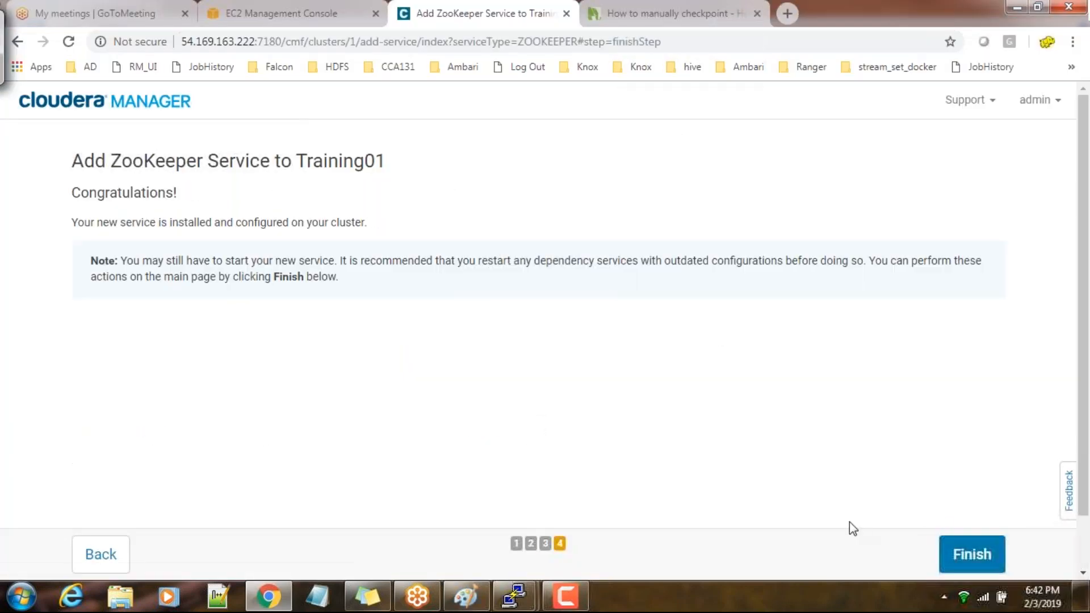
left_click(988, 565)
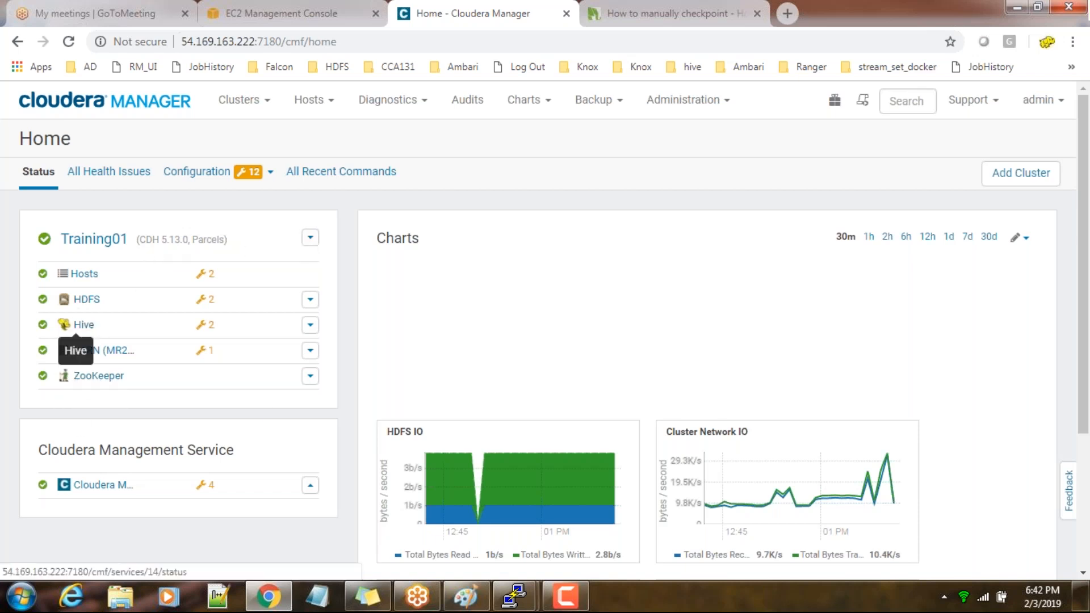
left_click(80, 301)
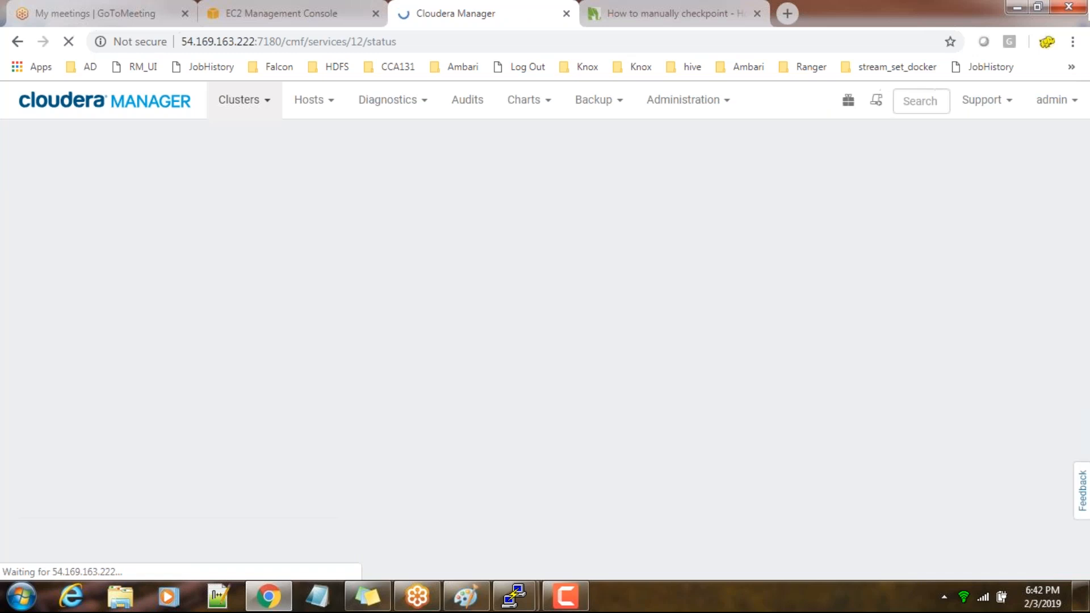
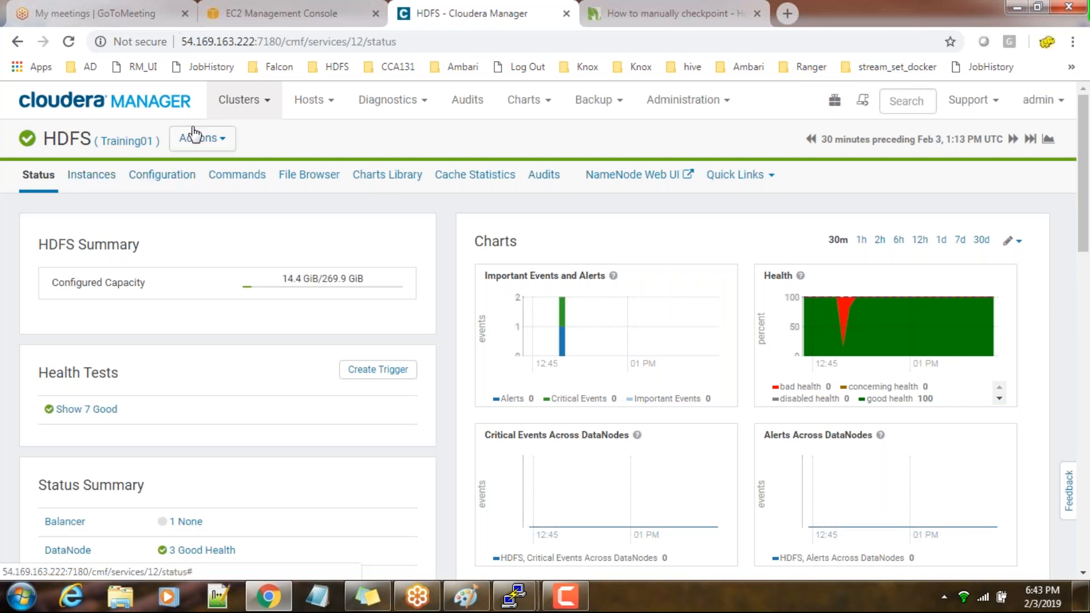
left_click(224, 142)
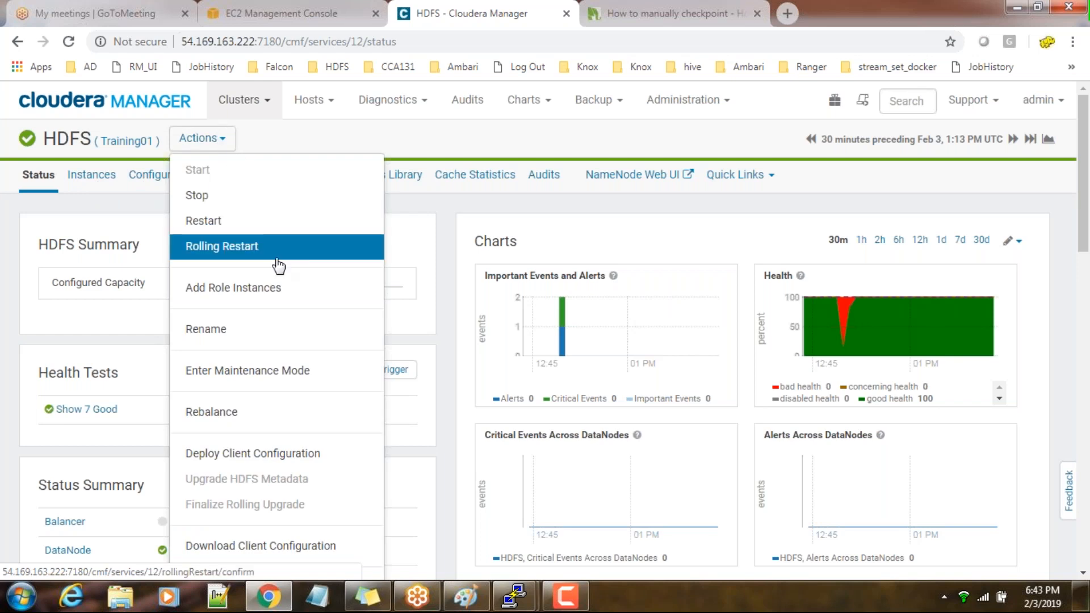
scroll(277, 264, "down", 3)
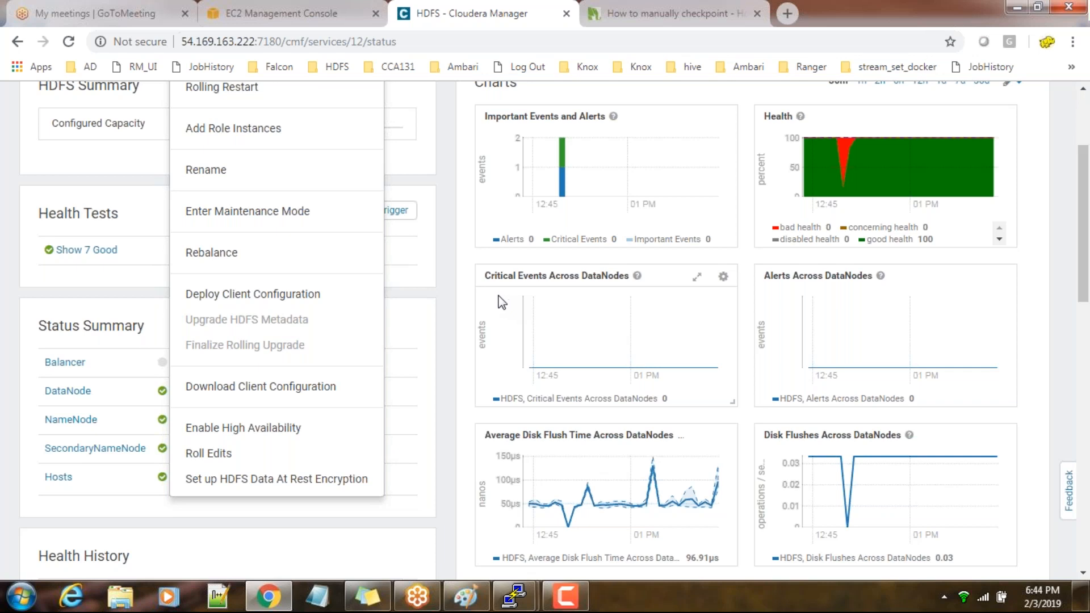
left_click(288, 434)
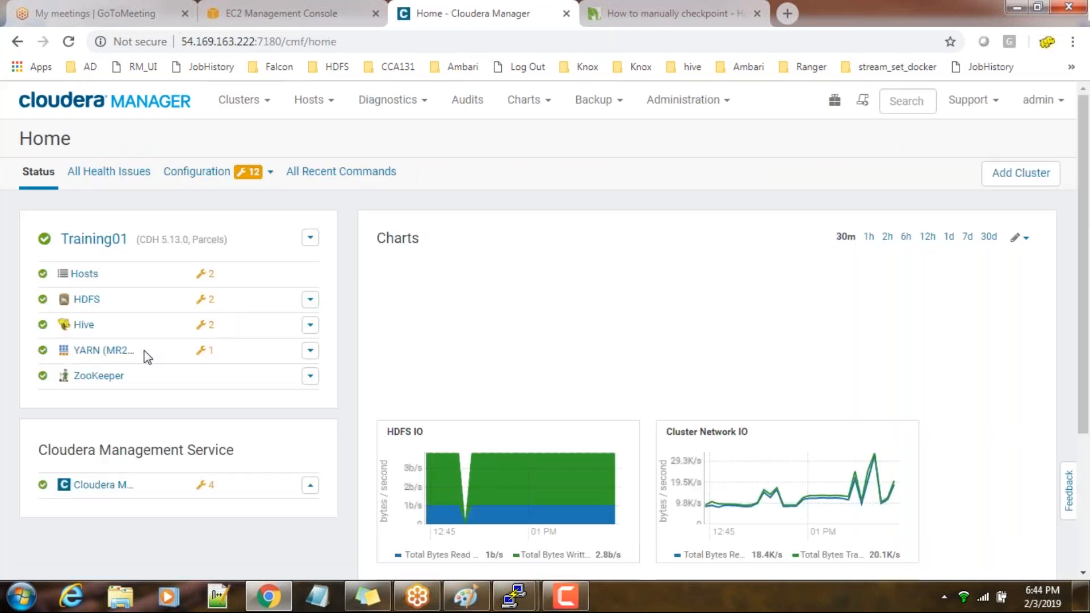
Open the HDFS service and start its Enable High Availability wizard, selecting the default nameservice name
left_click(84, 299)
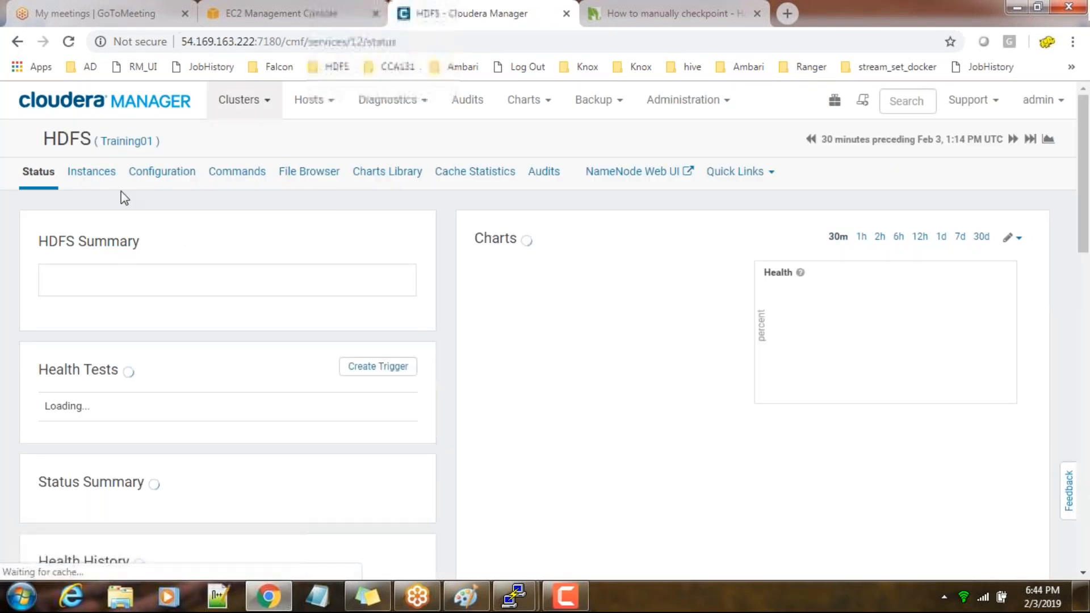
left_click(91, 174)
left_click(38, 175)
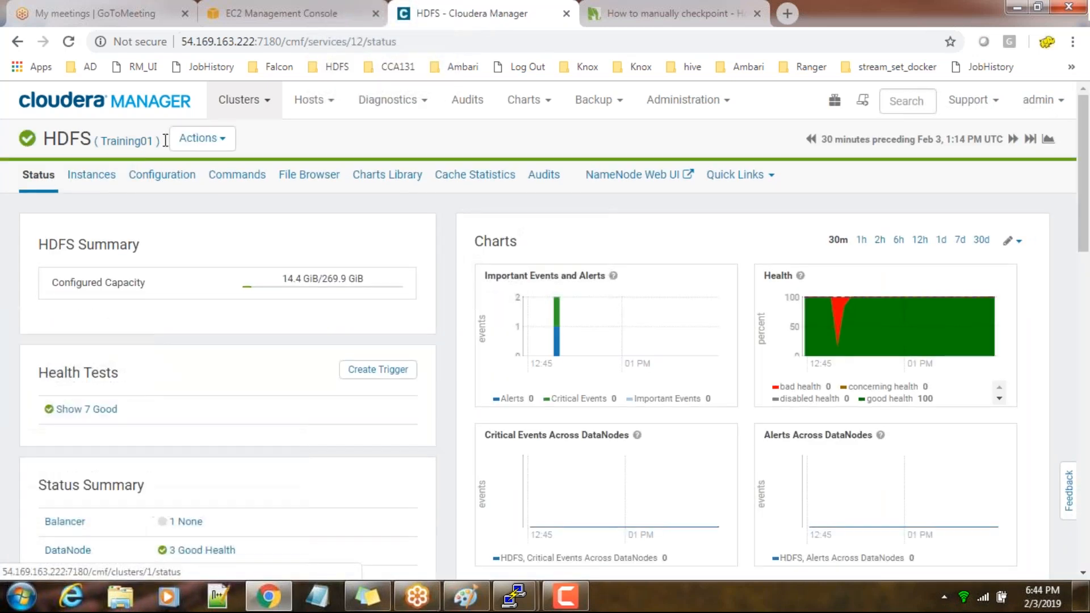
left_click(201, 139)
scroll(259, 451, "down", 3)
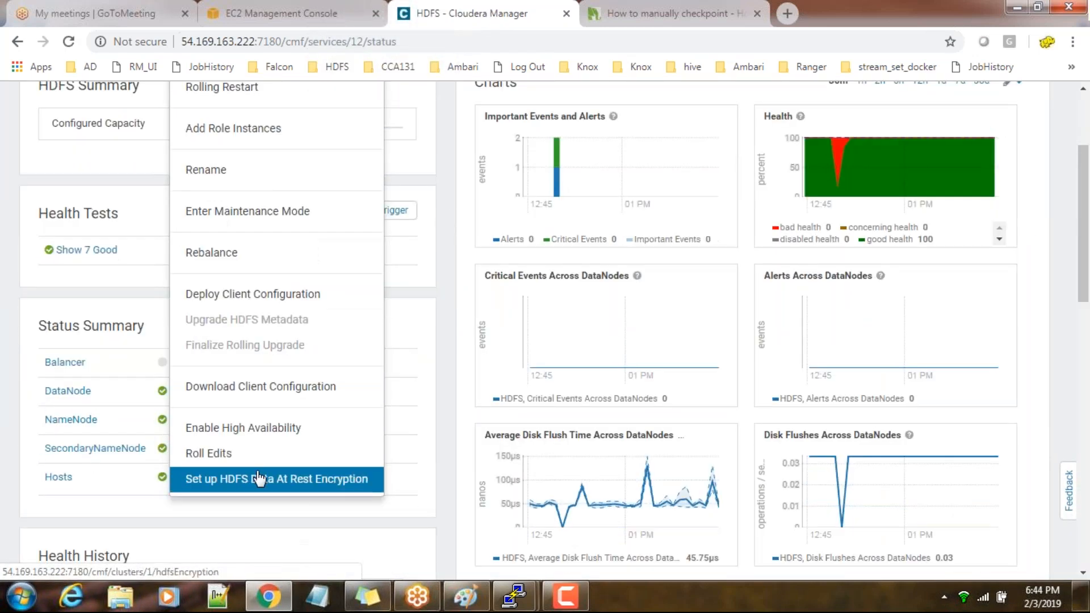
left_click(235, 440)
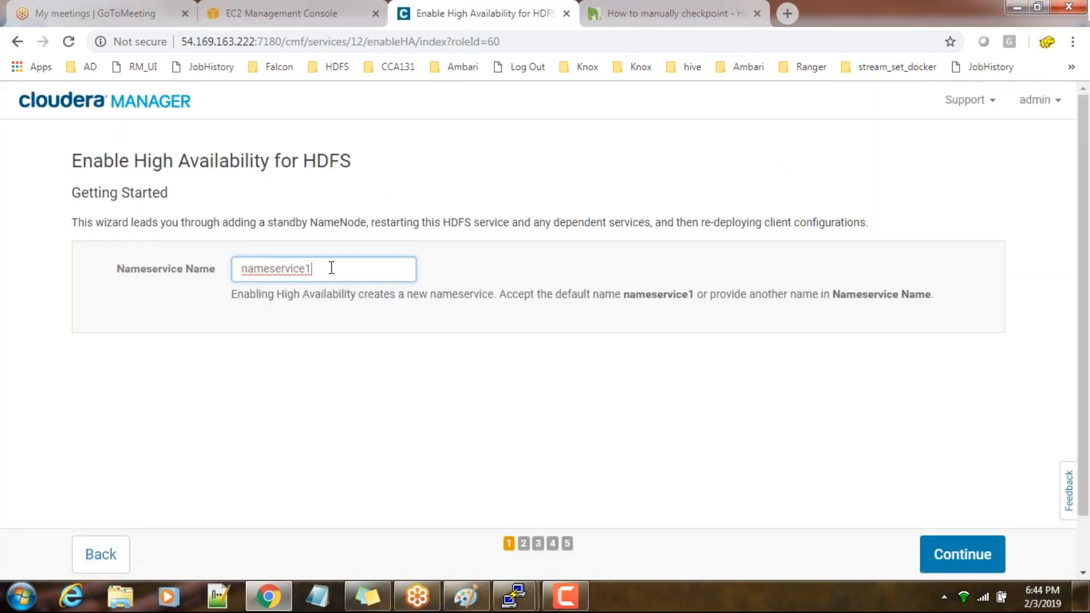
left_click_drag(332, 268, 231, 272)
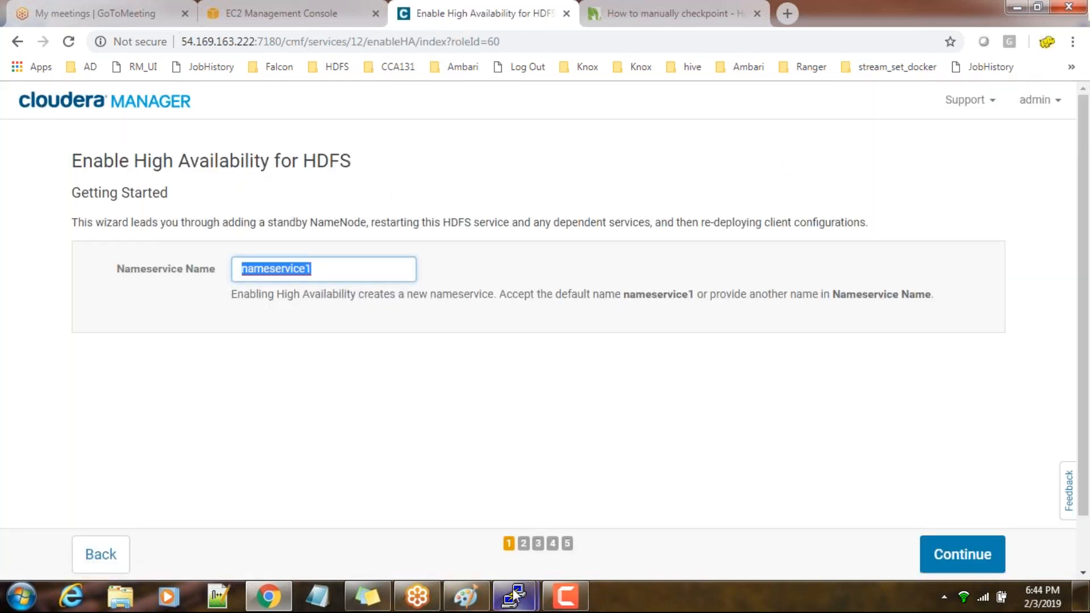
Switch to the master1 PuTTY terminal, clear it, and check HDFS disk usage with hdfs dfs -df -h
mouse_move(514, 594)
mouse_move(593, 491)
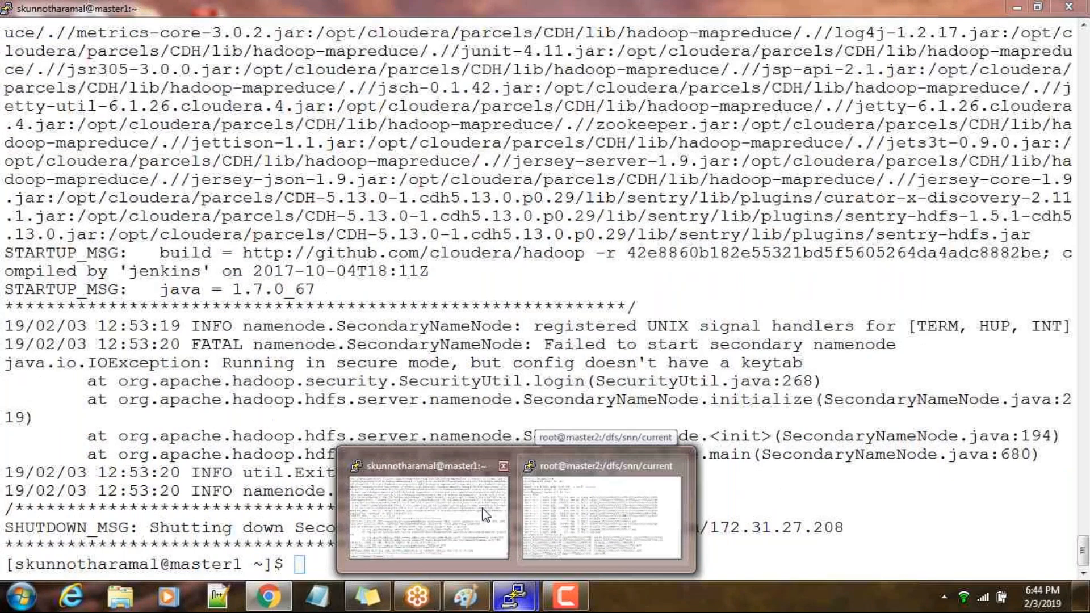
left_click(482, 514)
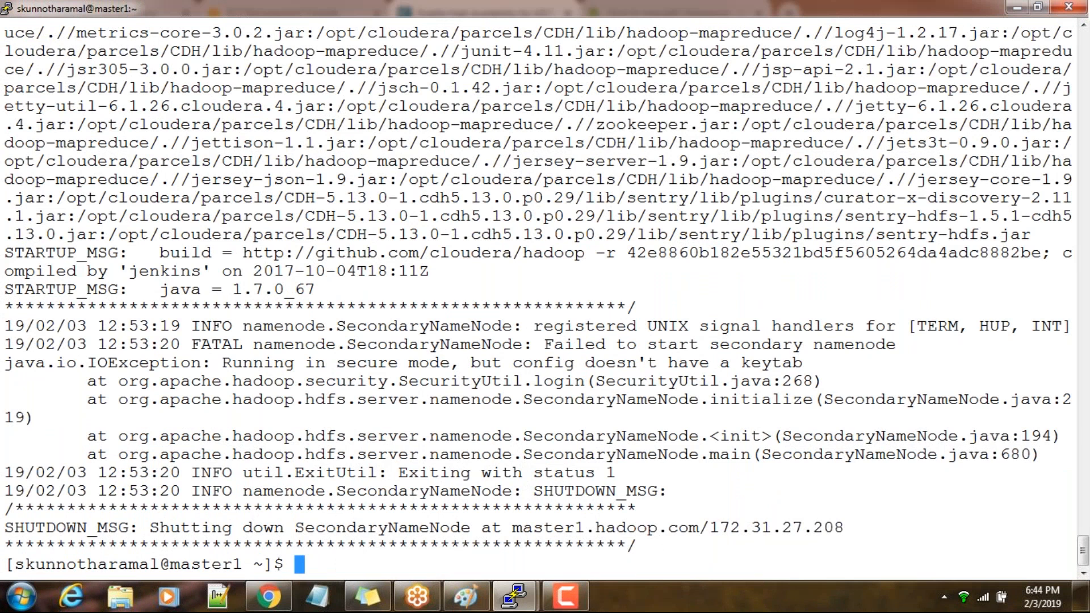
type("clear")
key("Return")
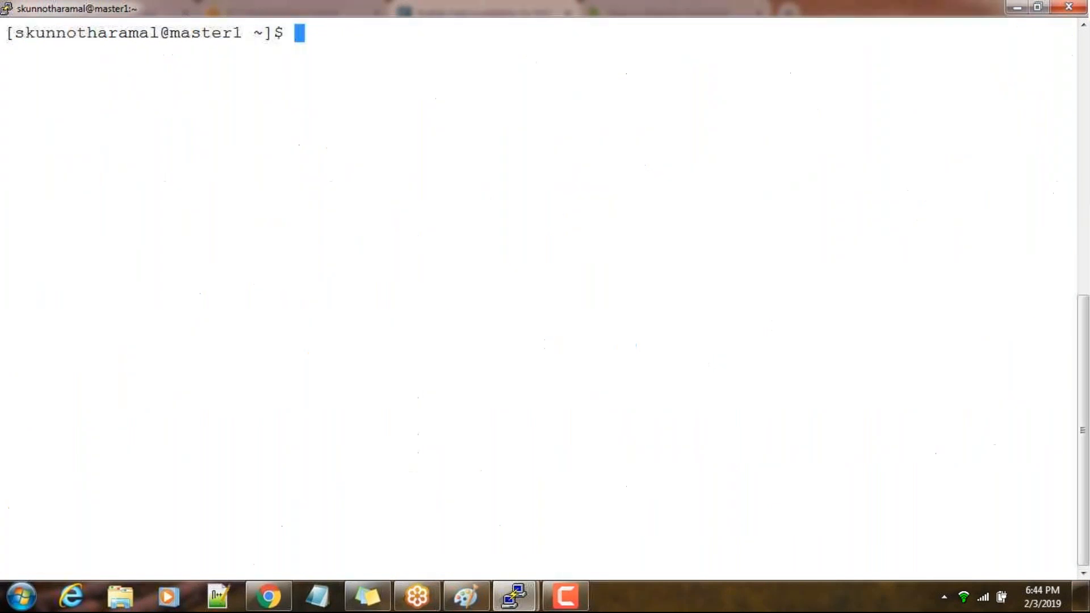
type("hdf")
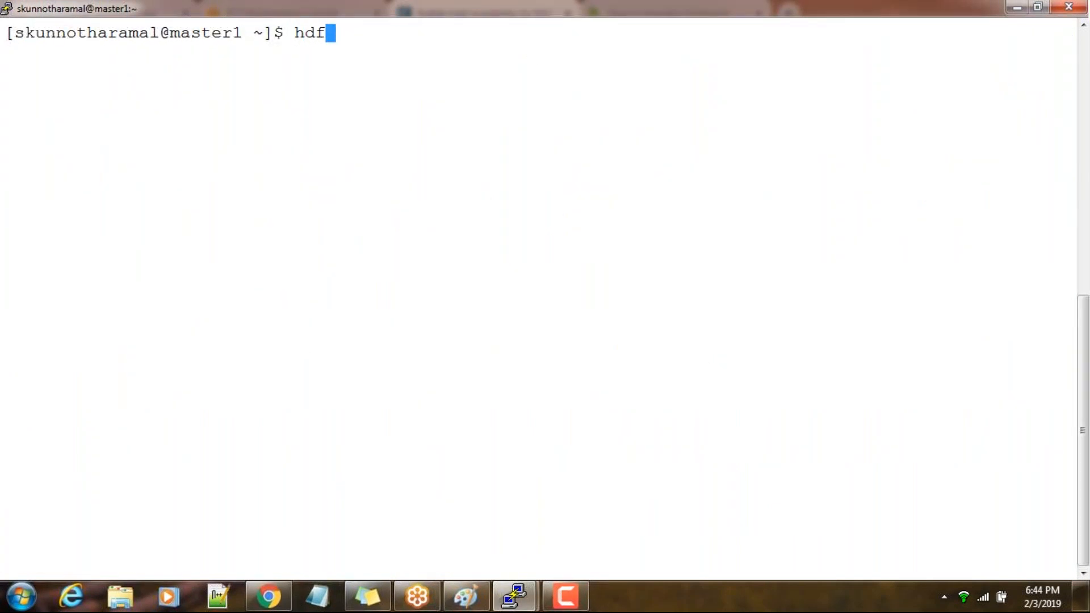
type("s dfs -df -h")
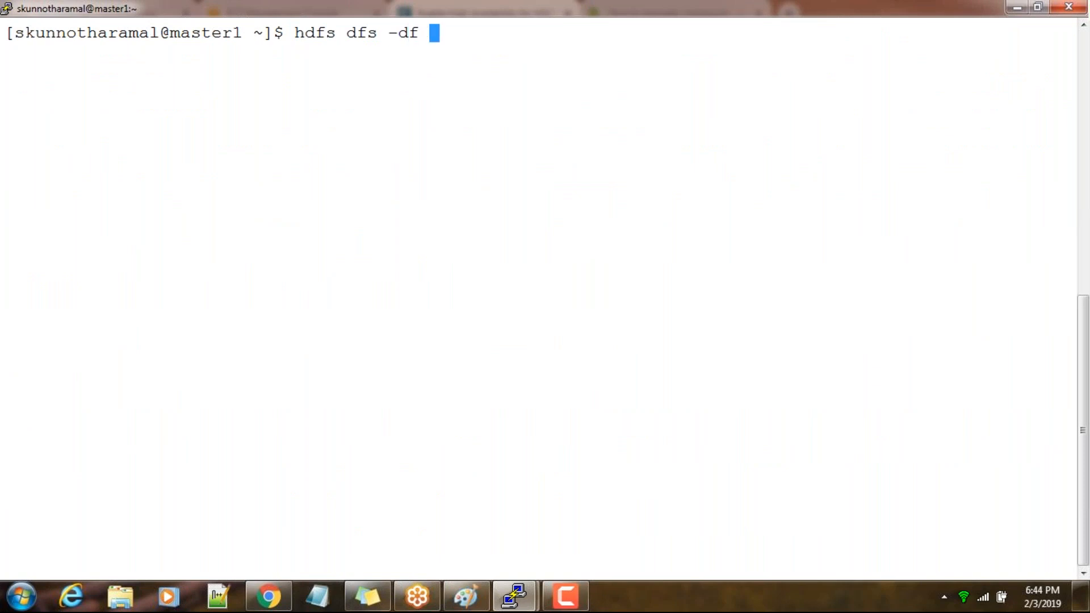
key("Return")
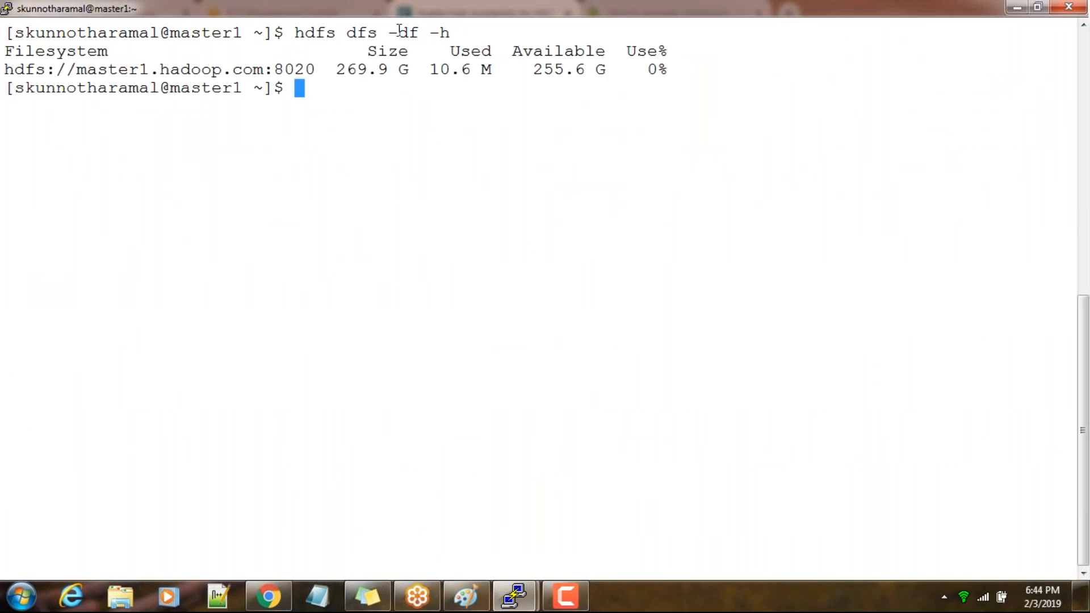
Copy the filesystem URI hdfs://master1.hadoop.com:8020 from the output and try to list it with hdfs dfs -ls
left_click_drag(449, 34, 304, 29)
left_click_drag(11, 75, 309, 69)
key("ctrl+c")
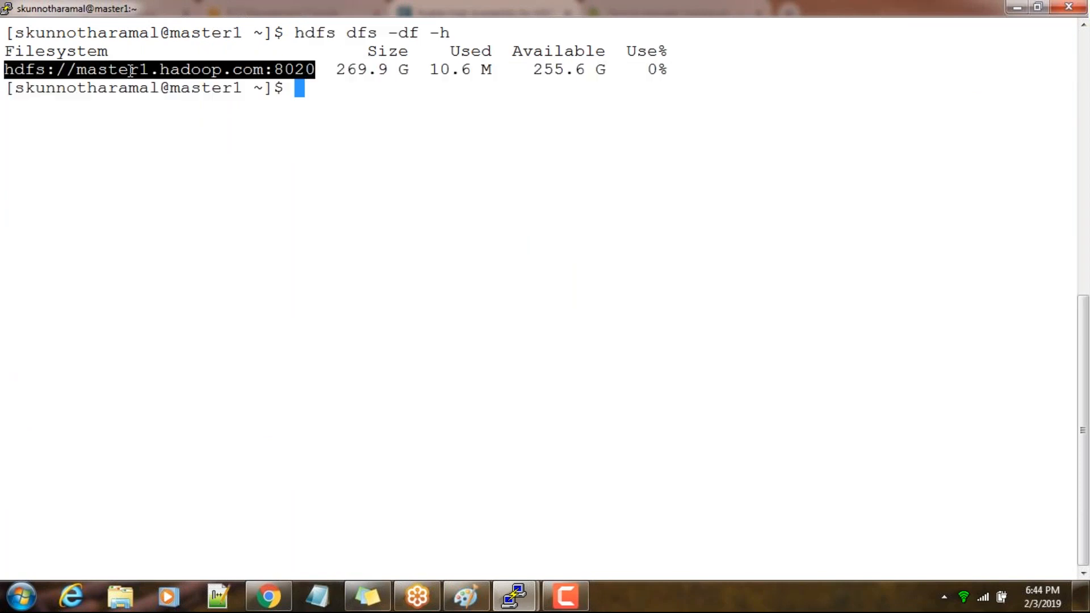
type("hdfs dfs -ls")
right_click(246, 234)
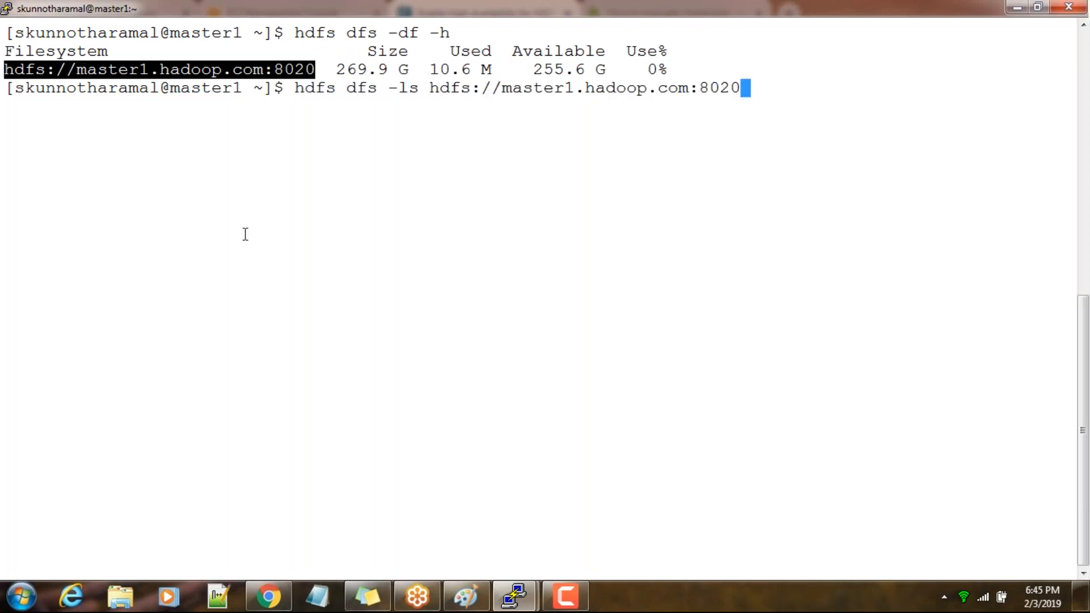
key("Return")
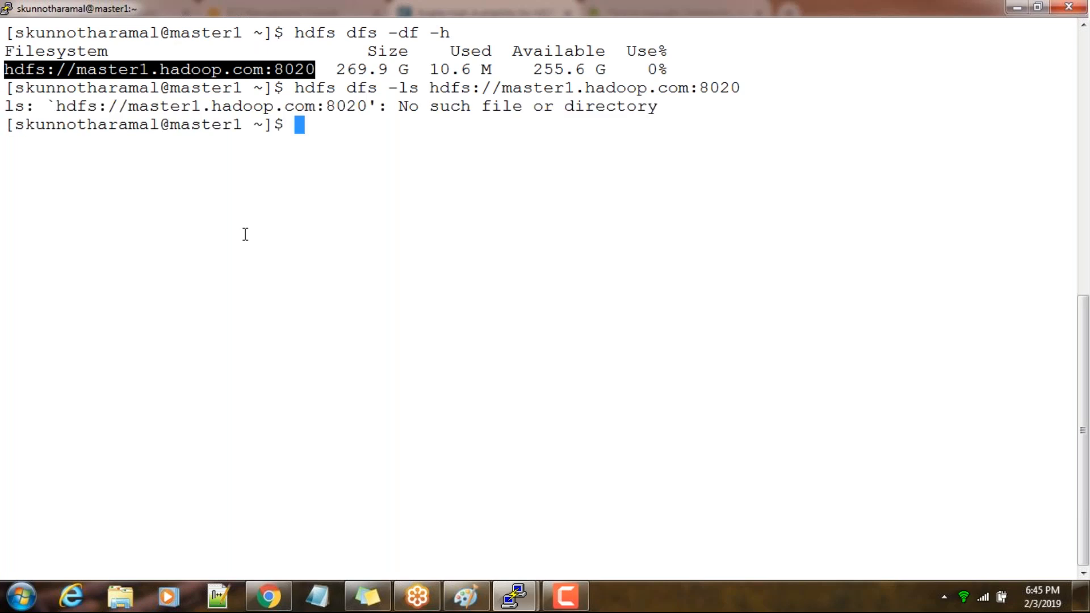
Rerun the listing with /user appended to the URI: hdfs dfs -ls hdfs://master1.hadoop.com:8020/user
key("Up")
type("/user")
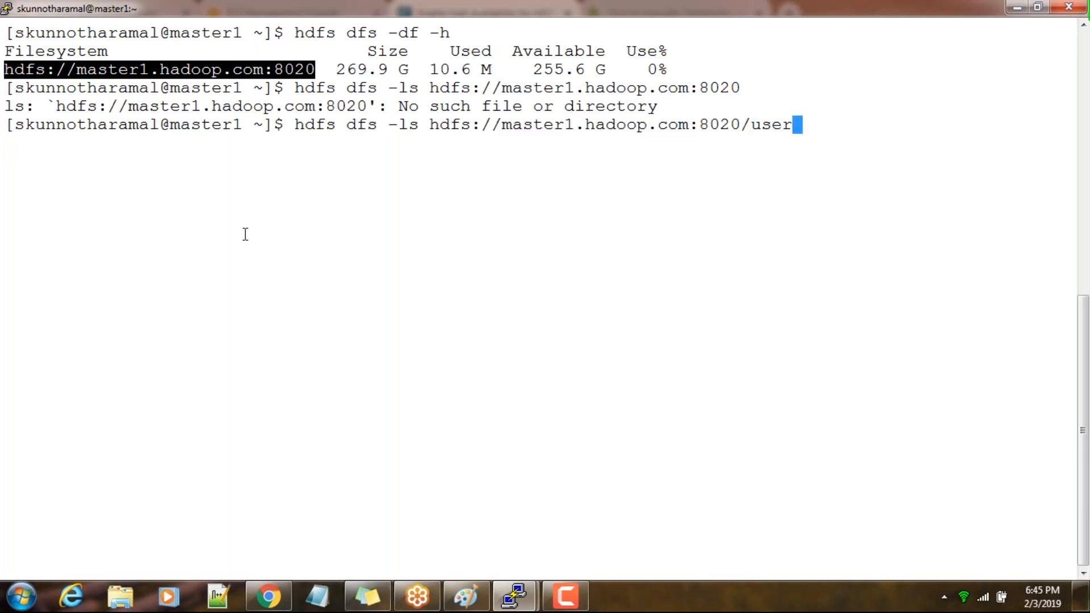
key("Return")
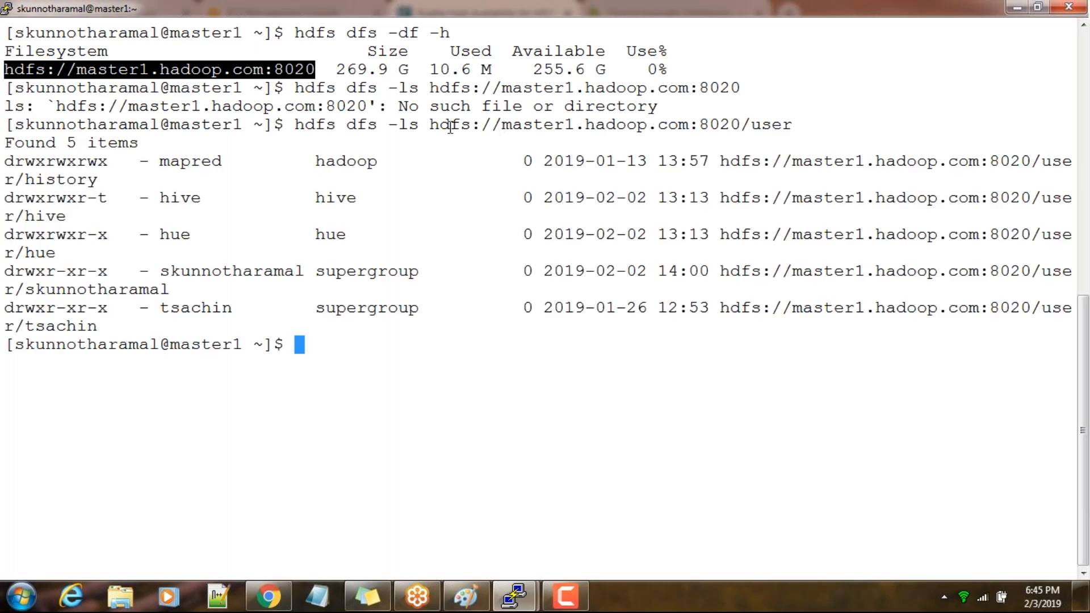
Examine the parts of the /user listing command, the directories it returns, and the master1.hadoop.com host in its URI
left_click_drag(294, 125, 418, 132)
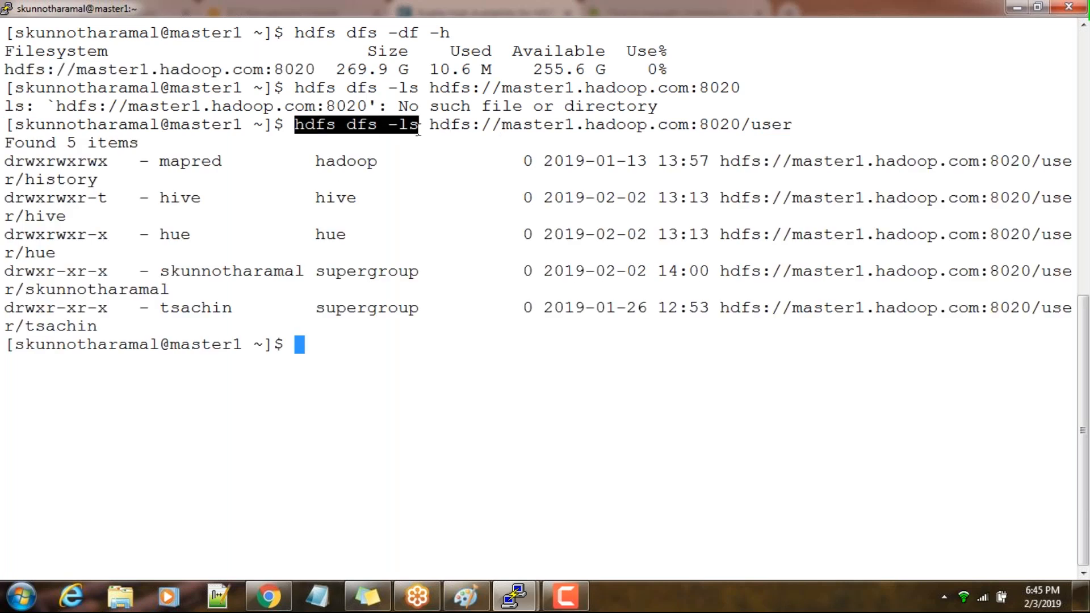
left_click(420, 132)
left_click_drag(502, 124, 776, 125)
left_click(724, 133)
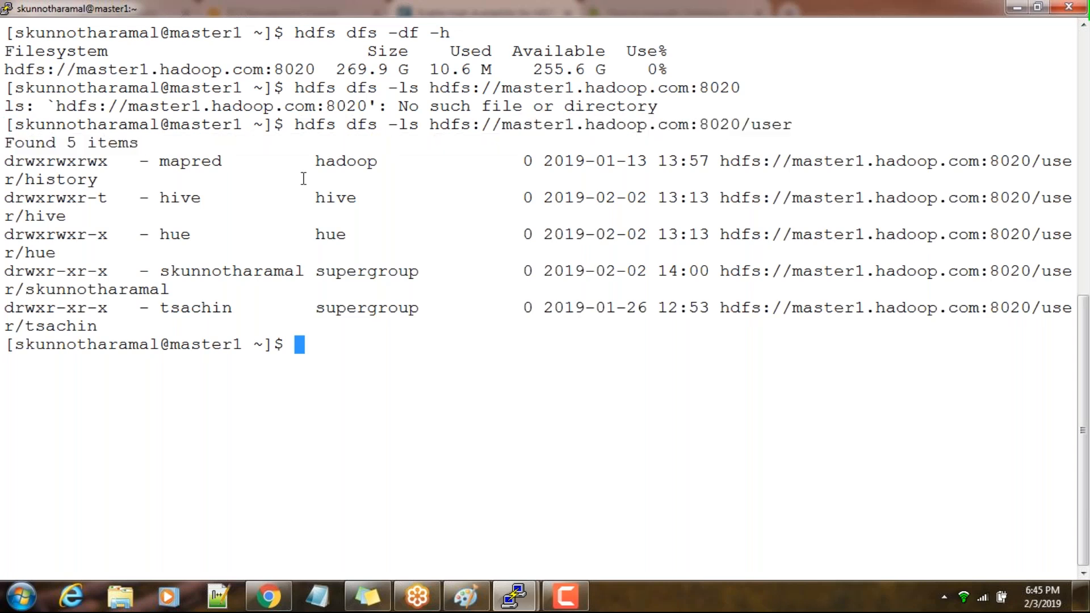
left_click_drag(162, 182, 205, 330)
left_click(300, 319)
double_click(887, 297)
left_click(881, 310)
double_click(881, 310)
left_click_drag(504, 129, 683, 125)
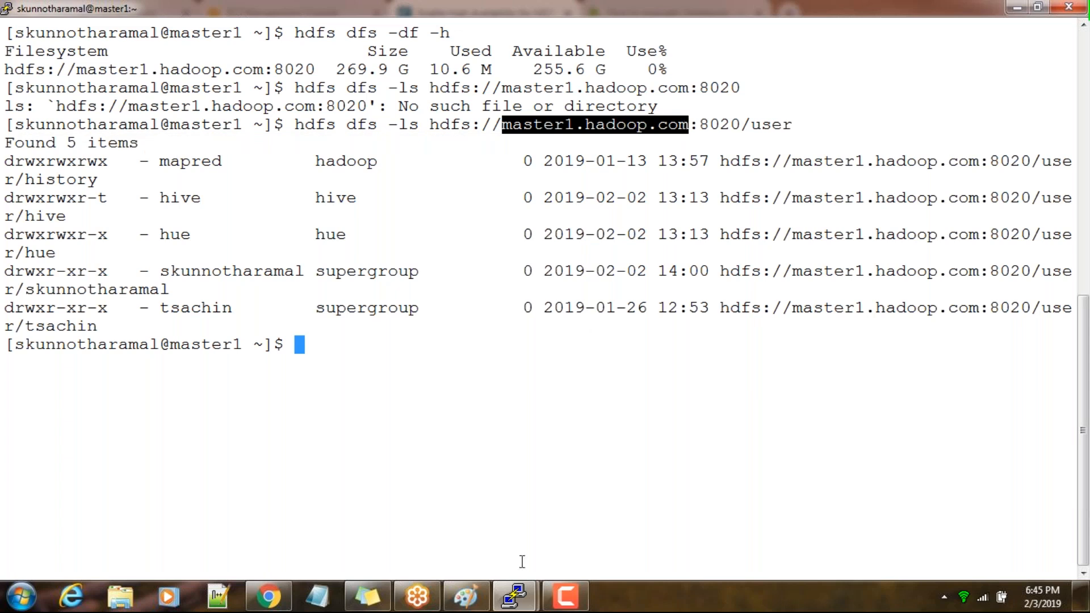
left_click(520, 134)
left_click_drag(503, 127, 690, 129)
key("ctrl+c")
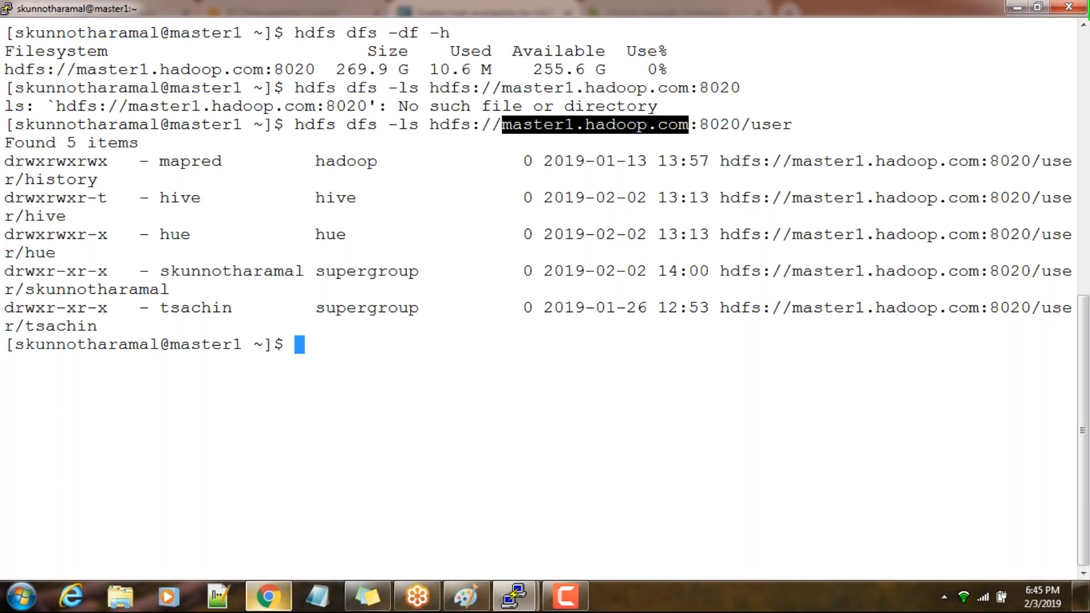
Switch to the high availability wizard in Chrome and set the Nameservice Name to nameserviceha
left_click(269, 596)
left_click_drag(332, 270, 236, 272)
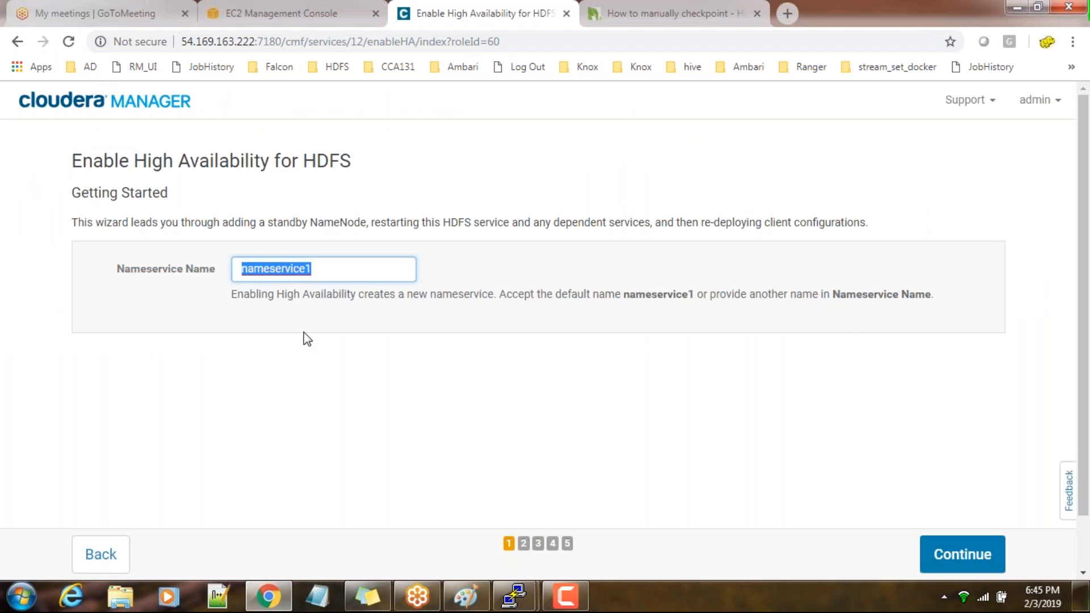
left_click(319, 269)
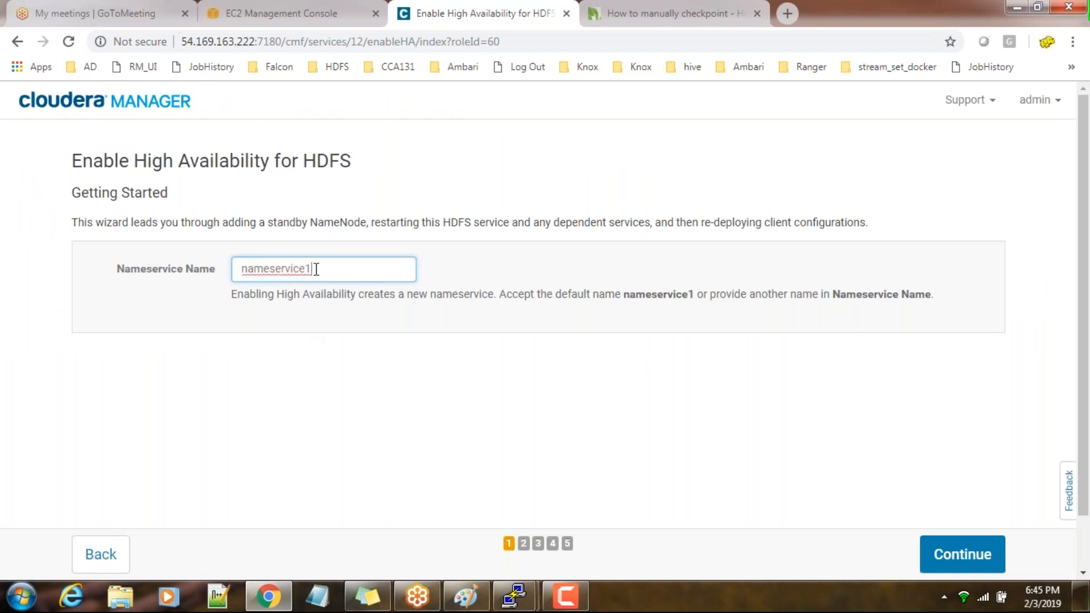
key("BackSpace")
type("ha")
left_click_drag(335, 269, 227, 275)
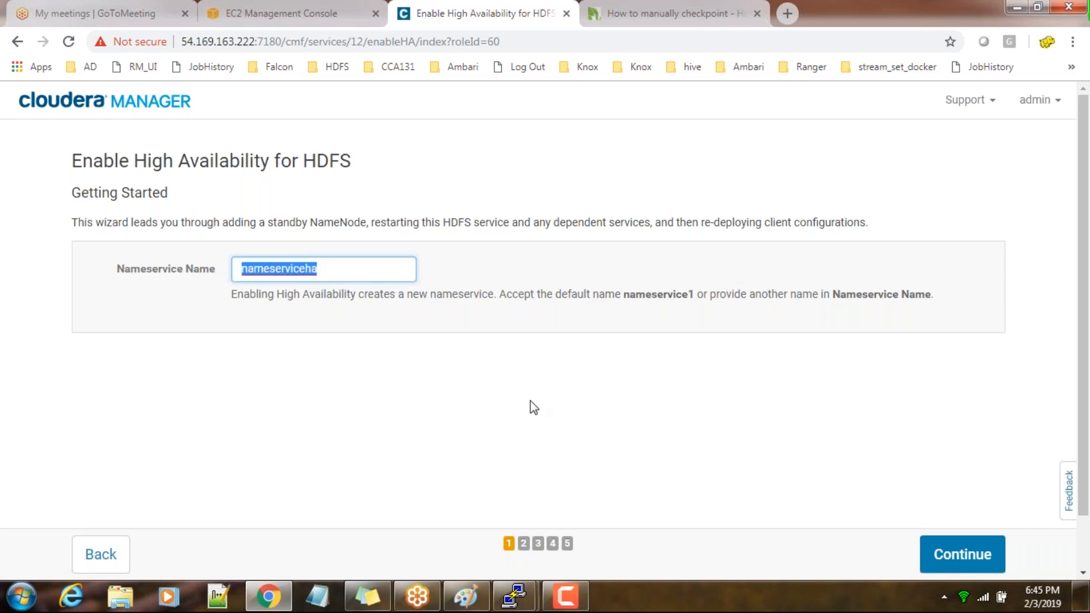
Switch to the master1 PuTTY terminal, enter hdfs dfs -ls hdfs://nameserviceha/user without running it, and highlight its hdfs://nameserviceha part
left_click(514, 596)
left_click(428, 514)
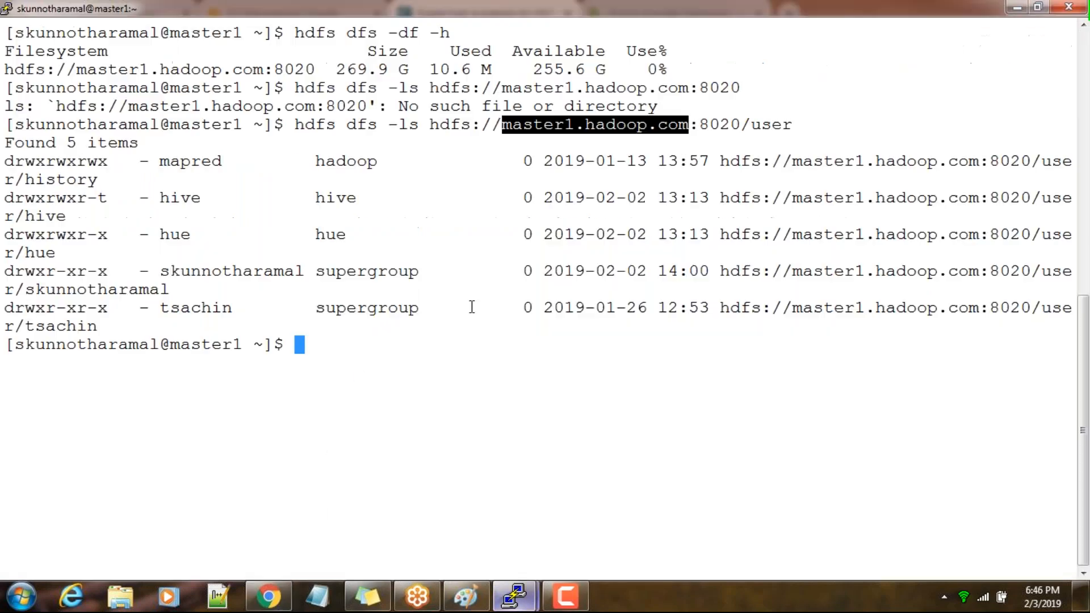
type("hdfs d")
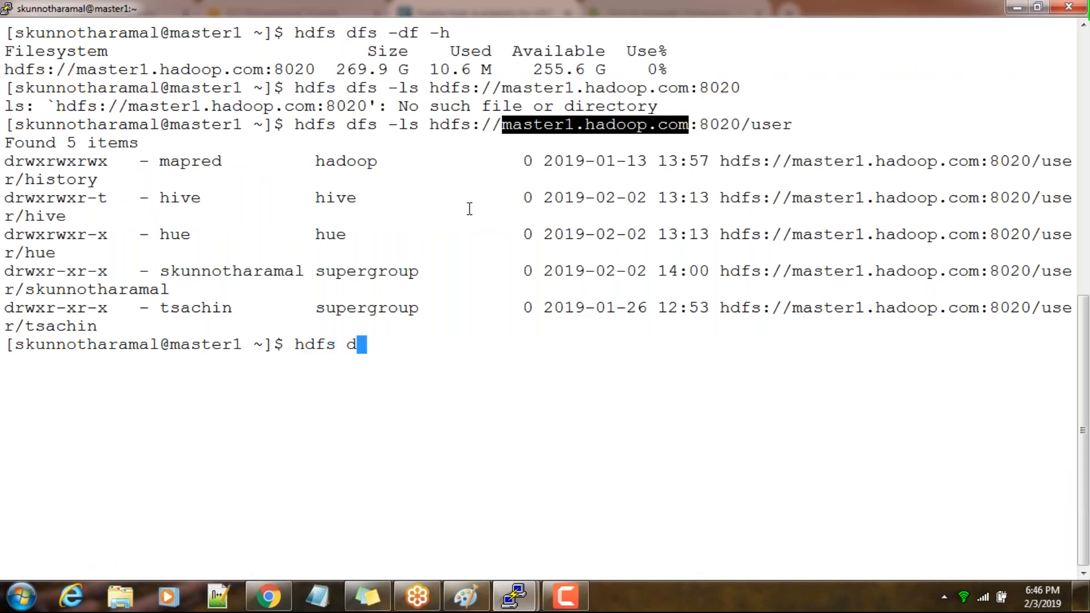
type("fs -ls hdf")
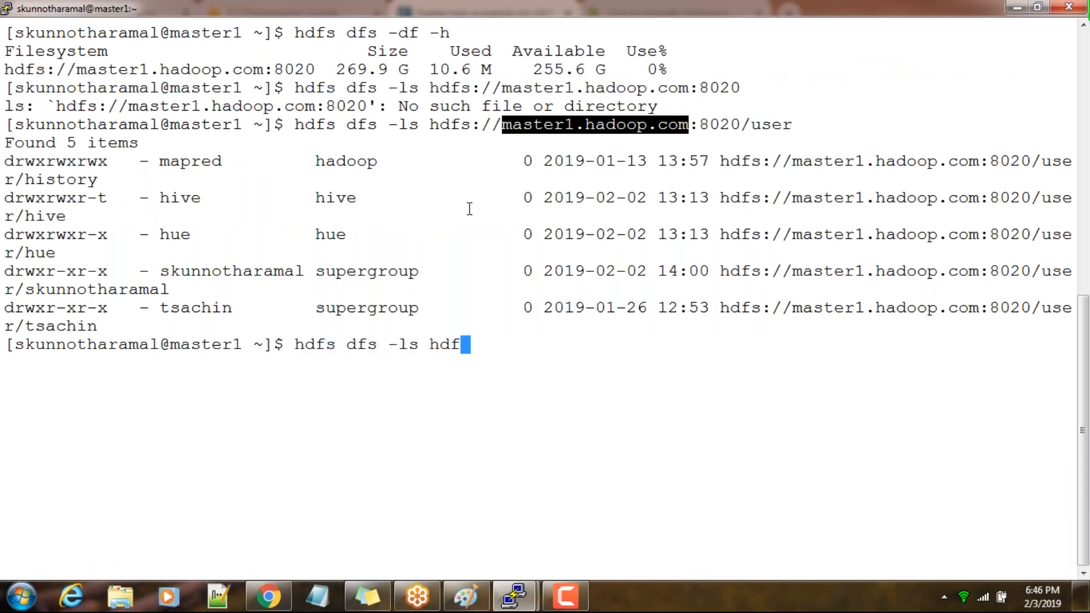
type("s://")
right_click(509, 378)
key("BackSpace")
key("BackSpace")
key("BackSpace")
key("BackSpace")
key("BackSpace")
key("BackSpace")
key("BackSpace")
key("BackSpace")
key("BackSpace")
key("BackSpace")
key("BackSpace")
key("BackSpace")
key("BackSpace")
key("BackSpace")
key("BackSpace")
key("BackSpace")
key("BackSpace")
key("BackSpace")
type("name")
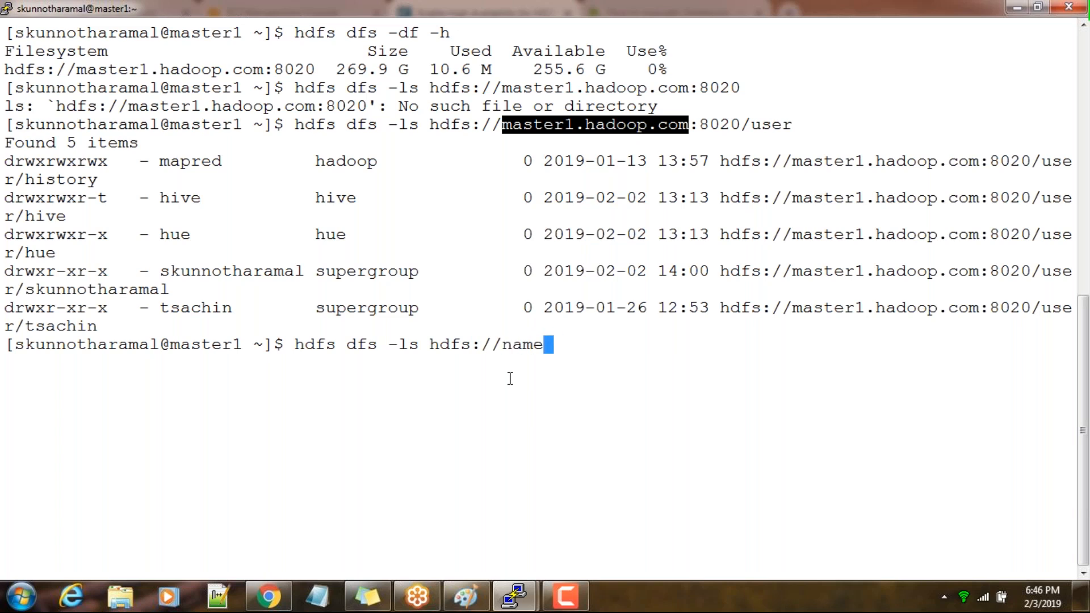
type("serviceha")
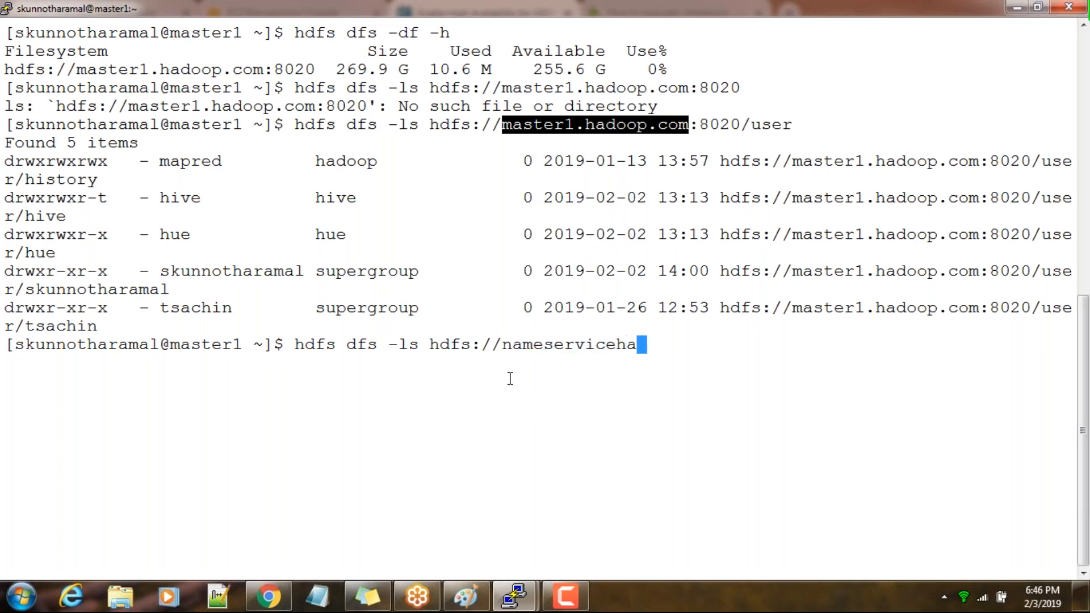
type("/user")
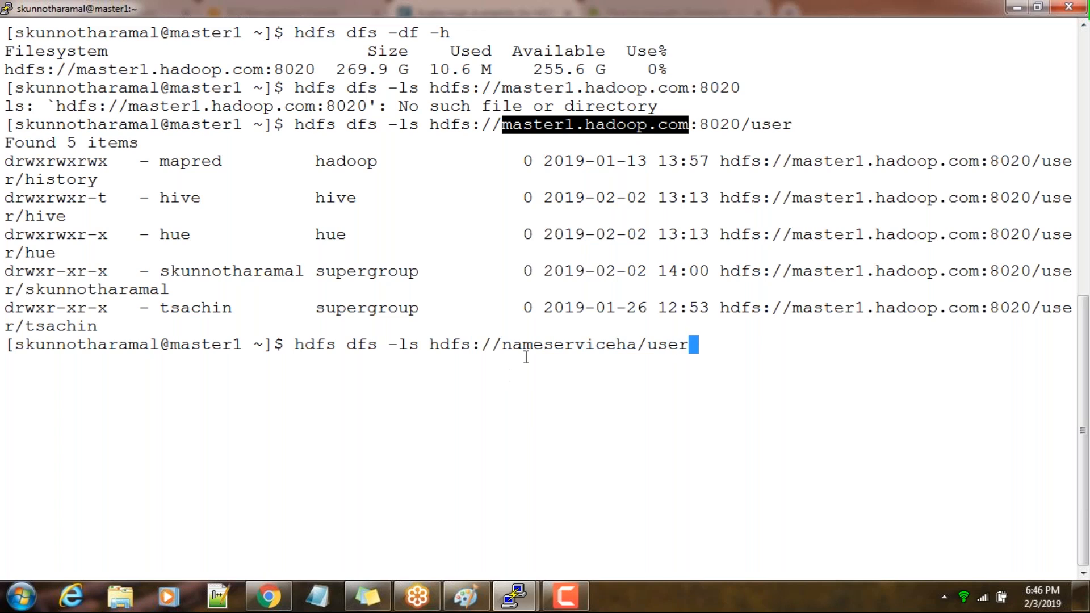
left_click_drag(439, 345, 636, 356)
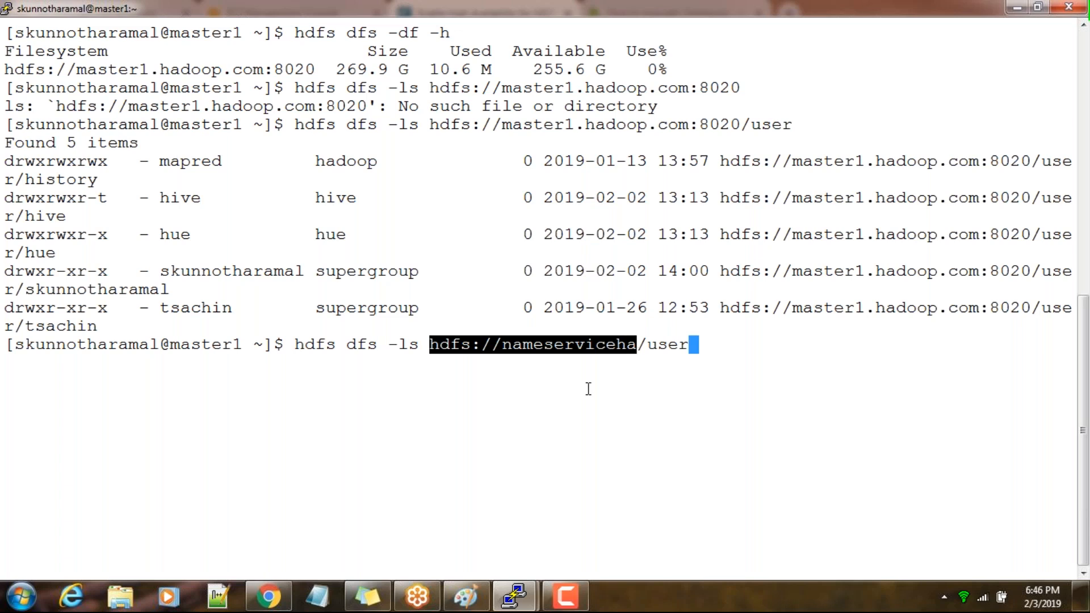
Return to the wizard in Chrome and continue from Getting Started to the Assign Roles page
left_click(269, 596)
left_click(332, 314)
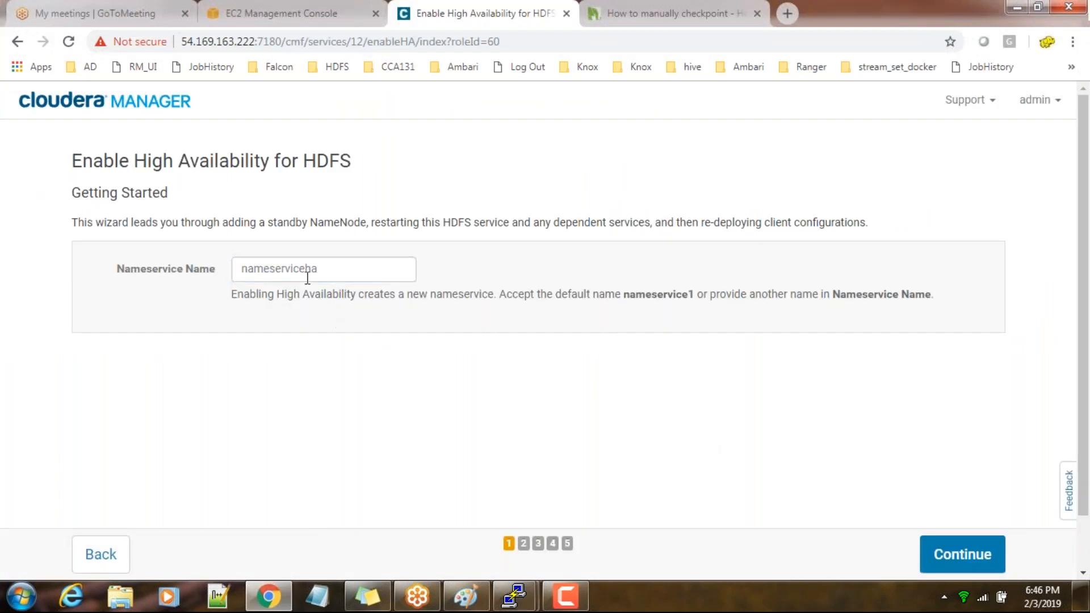
left_click(977, 561)
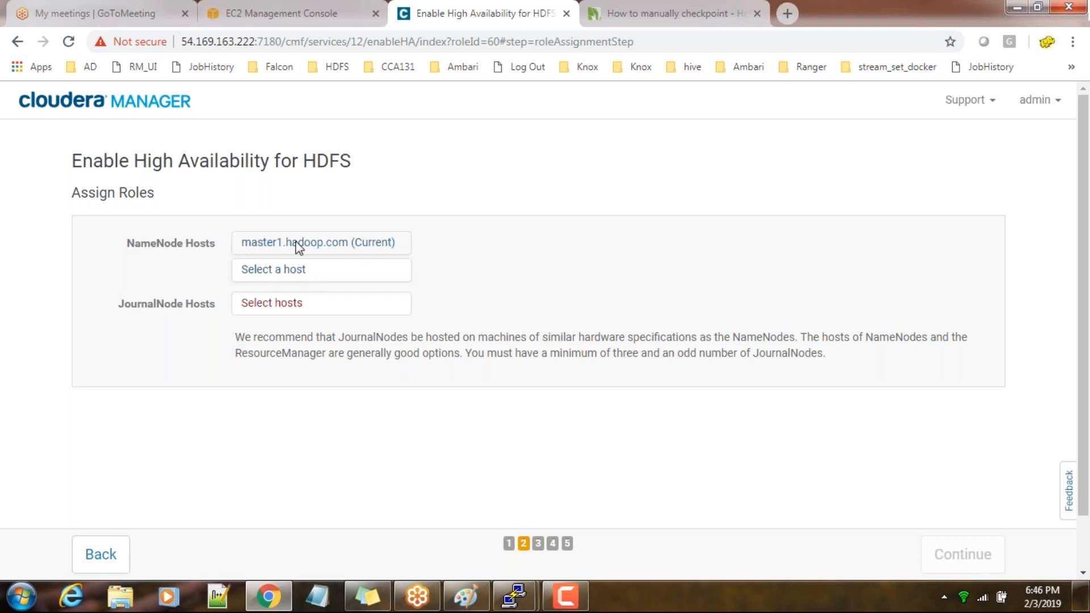
Assign master2.hadoop.com as the second NameNode host
left_click(291, 272)
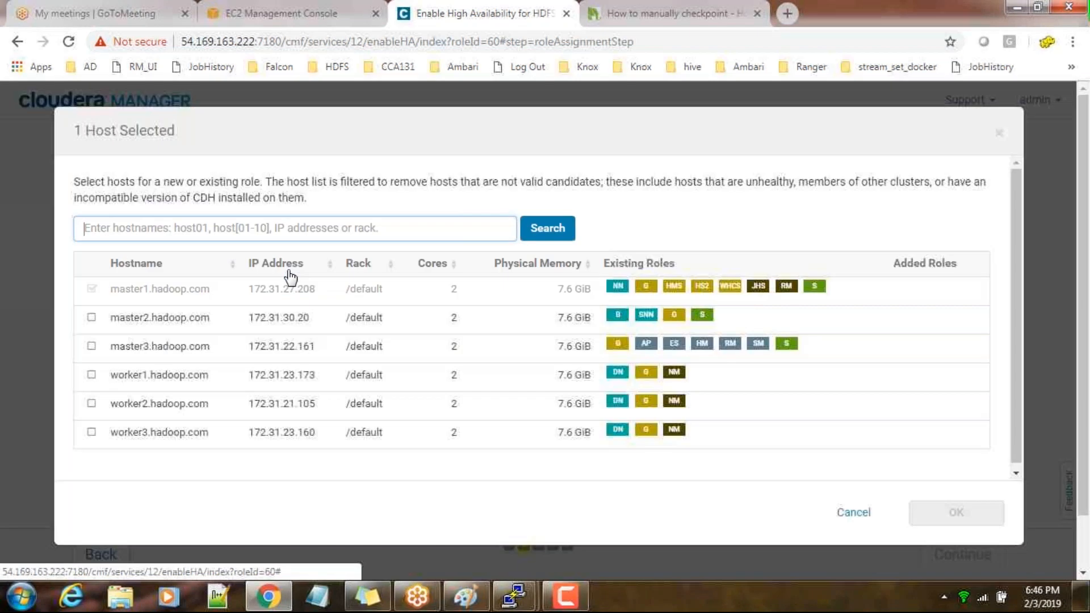
left_click(92, 319)
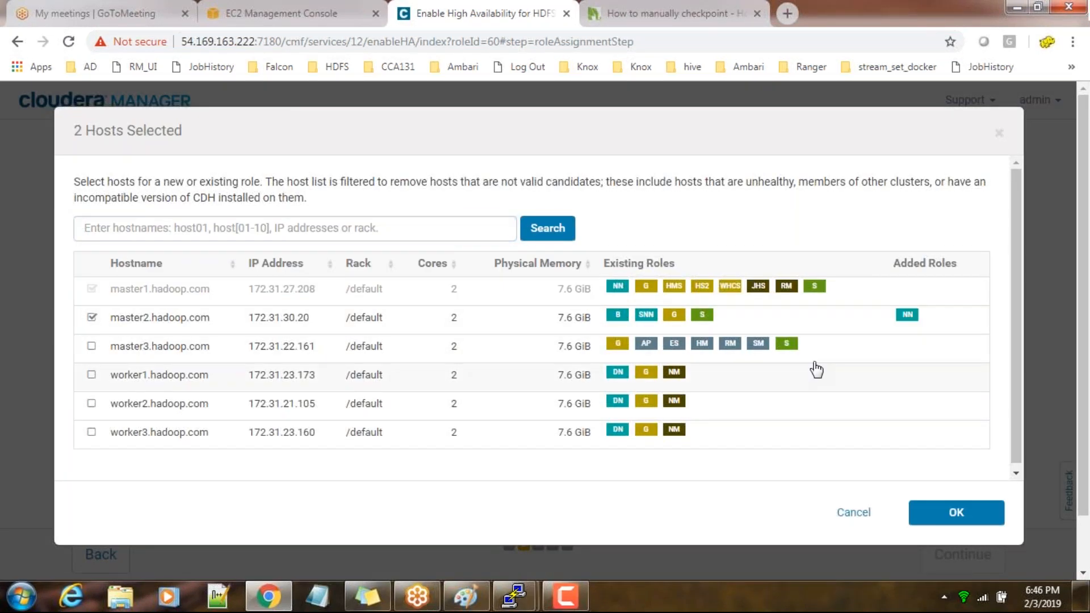
left_click(956, 512)
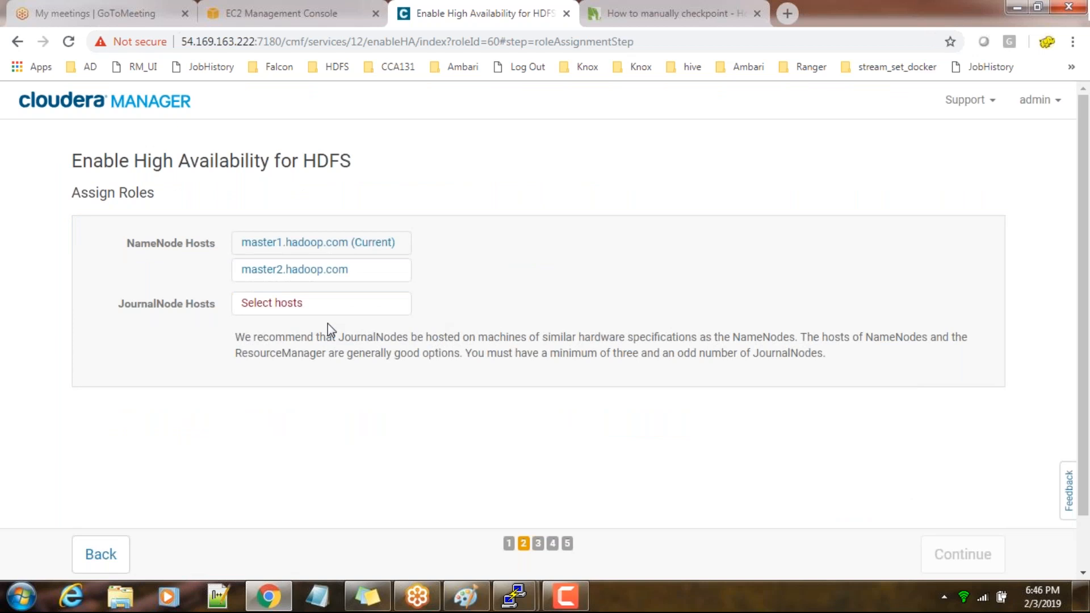
Assign the JournalNode role to master1, master2 and master3.hadoop.com and continue to the Review Changes page
left_click(307, 303)
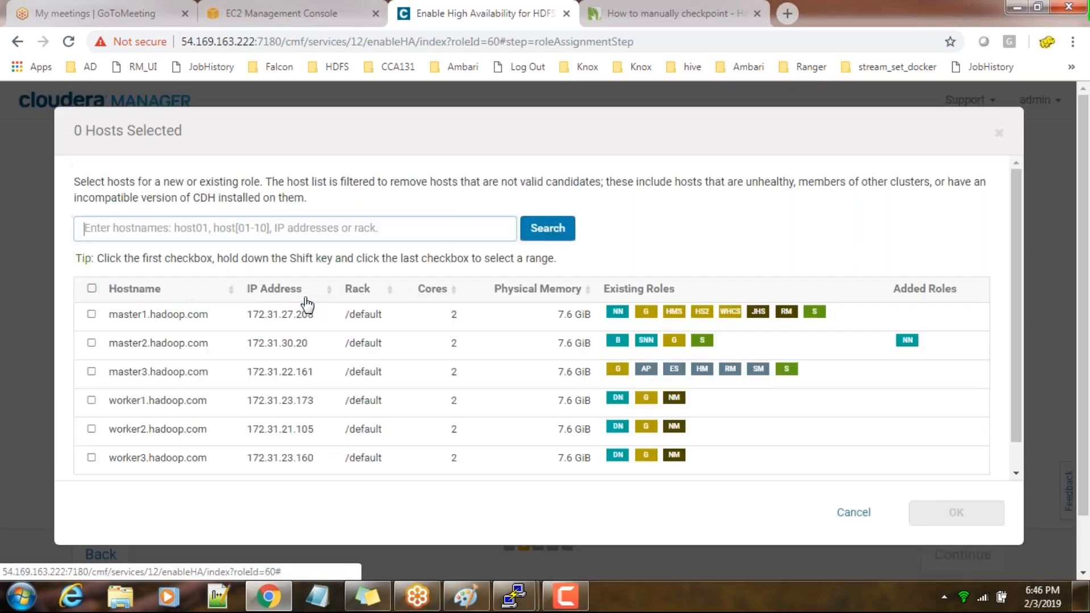
left_click(92, 315)
left_click(91, 343)
left_click(91, 371)
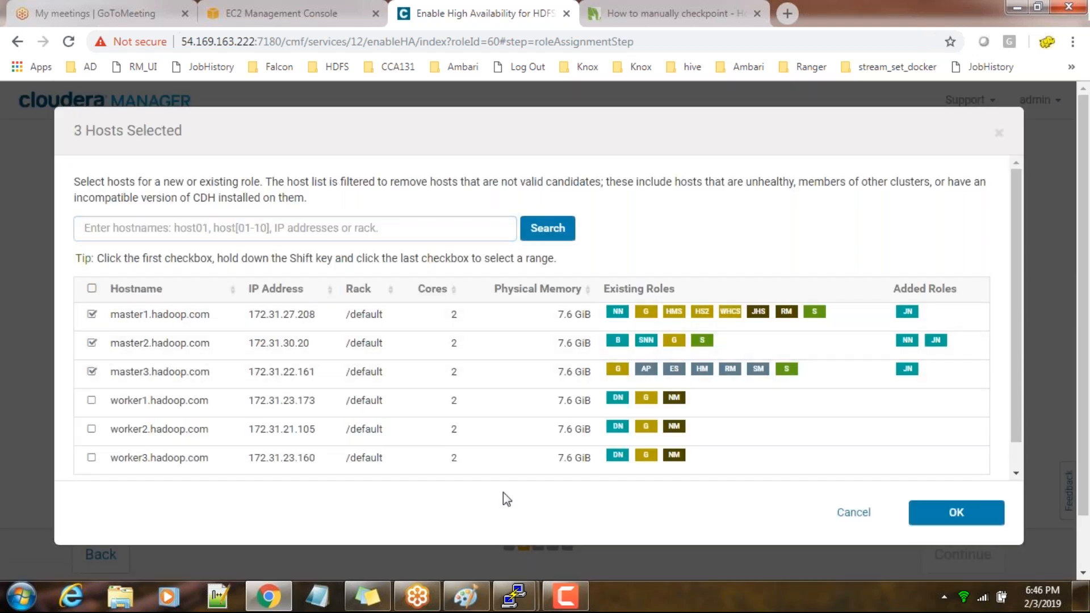
left_click(940, 518)
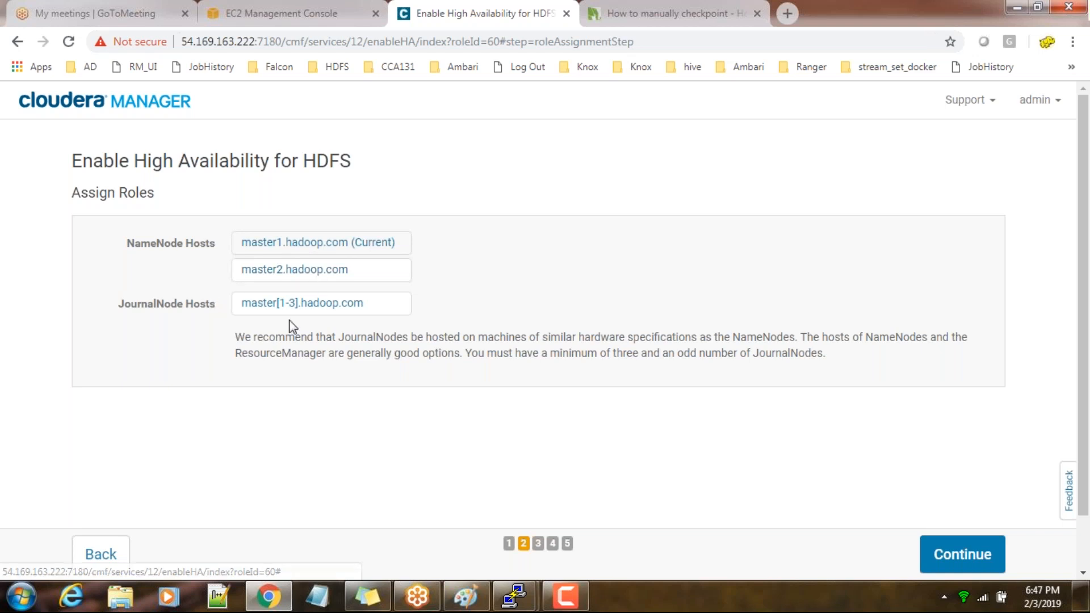
left_click(971, 560)
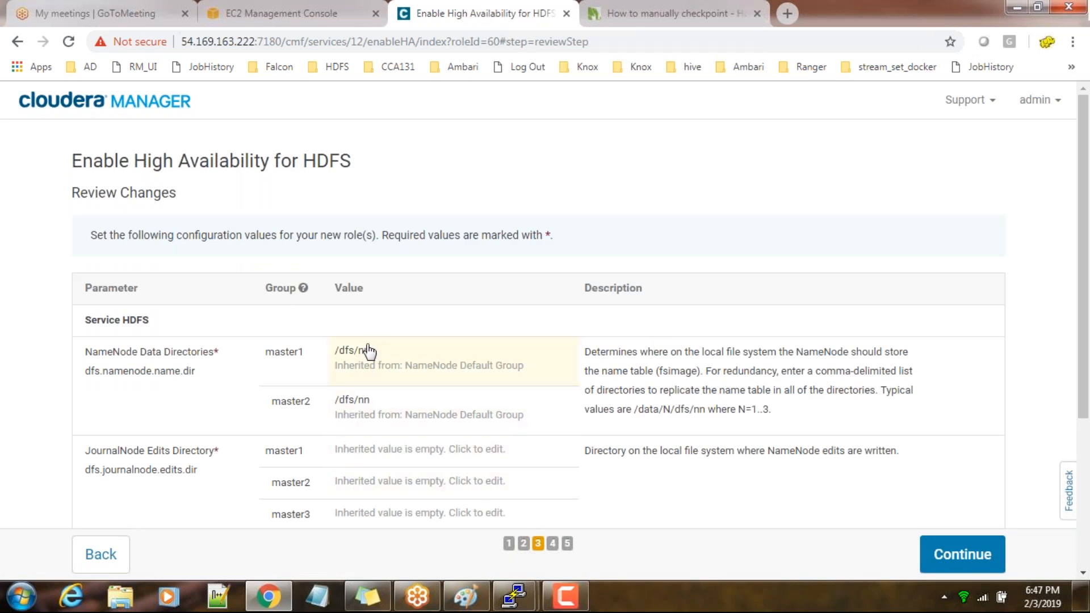
Set the JournalNode Edits Directory for master1 to /dfs/journel
scroll(366, 448, "down", 2)
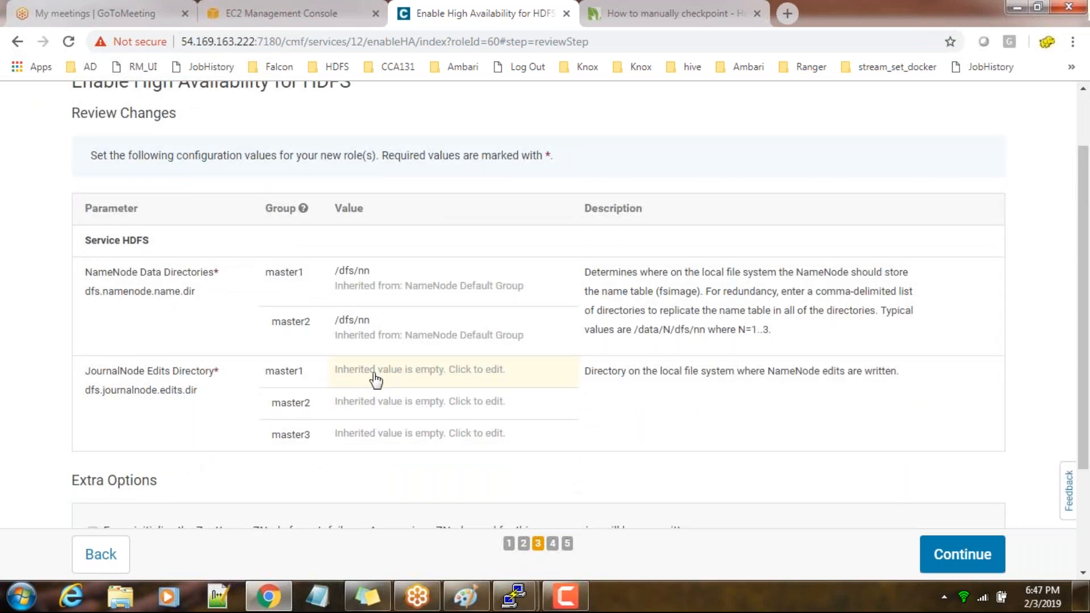
left_click(366, 371)
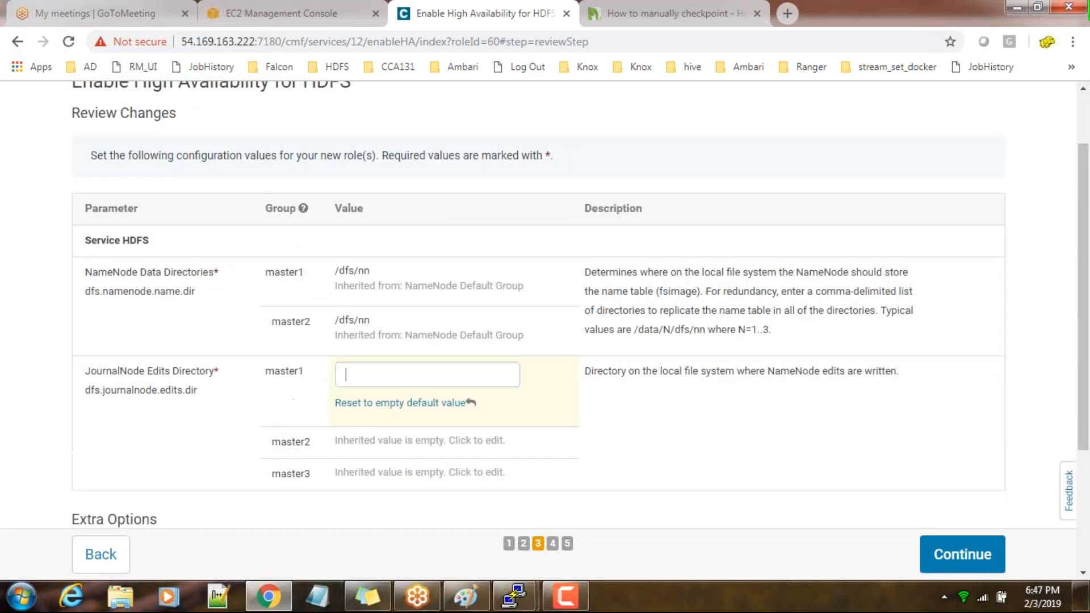
type("/dfs/jou")
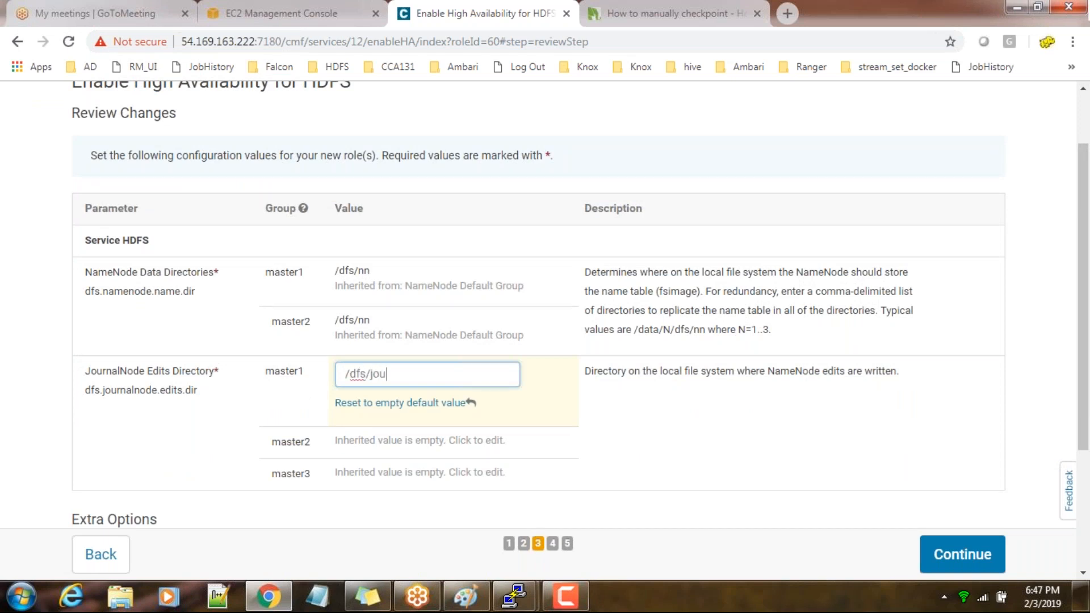
type("rnell")
Copy master1's JournalNode Edits Directory value /dfs/journel to master2 and master3
left_click_drag(421, 375, 313, 373)
key("ctrl+c")
left_click(388, 439)
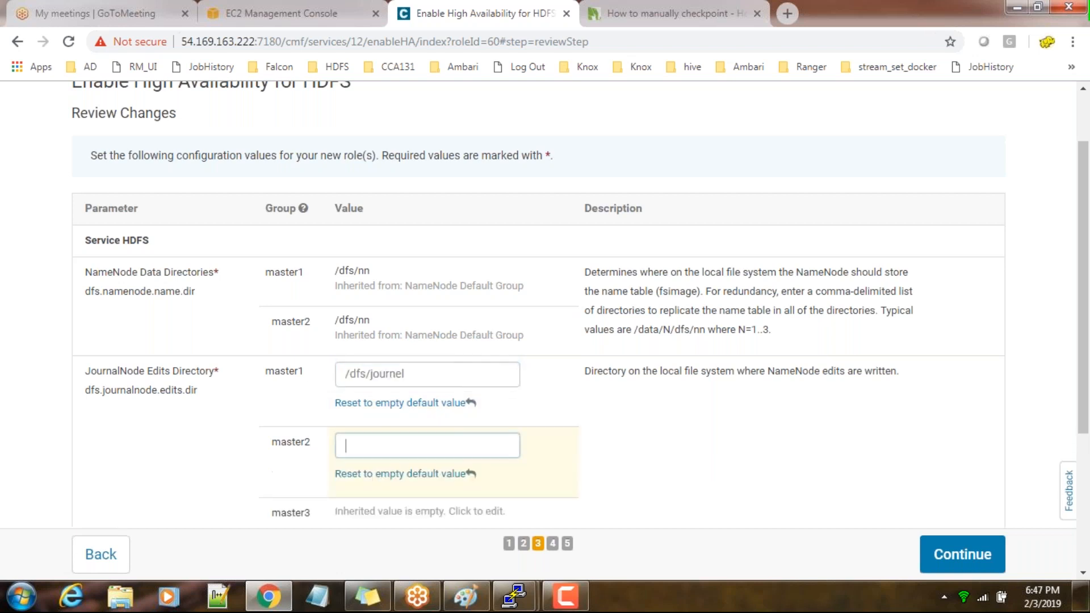
key("ctrl+v")
scroll(377, 444, "down", 2)
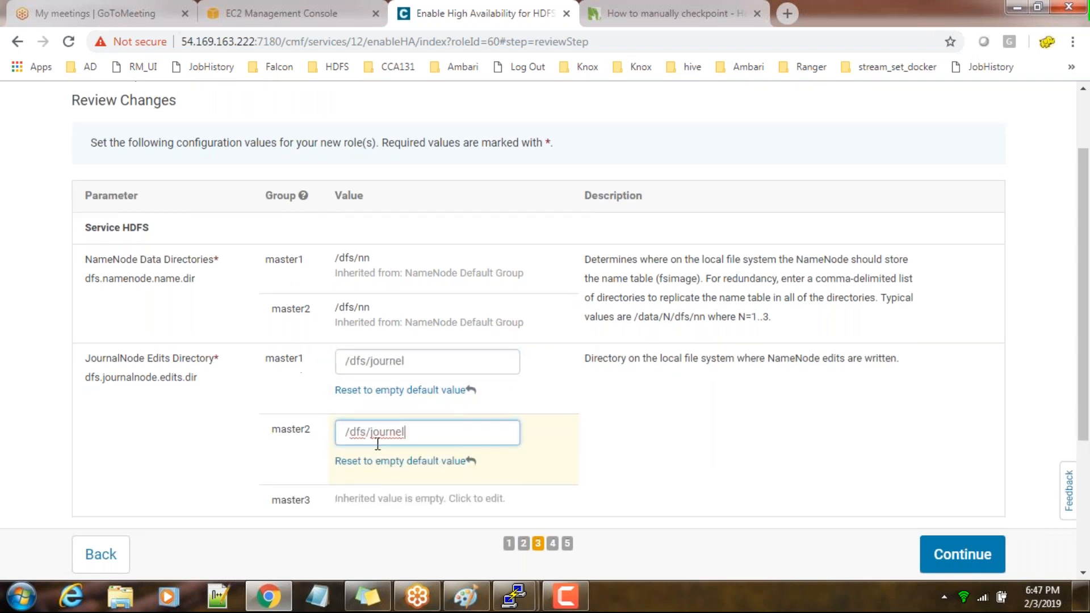
left_click(397, 511)
key("ctrl+v")
scroll(604, 448, "down", 2)
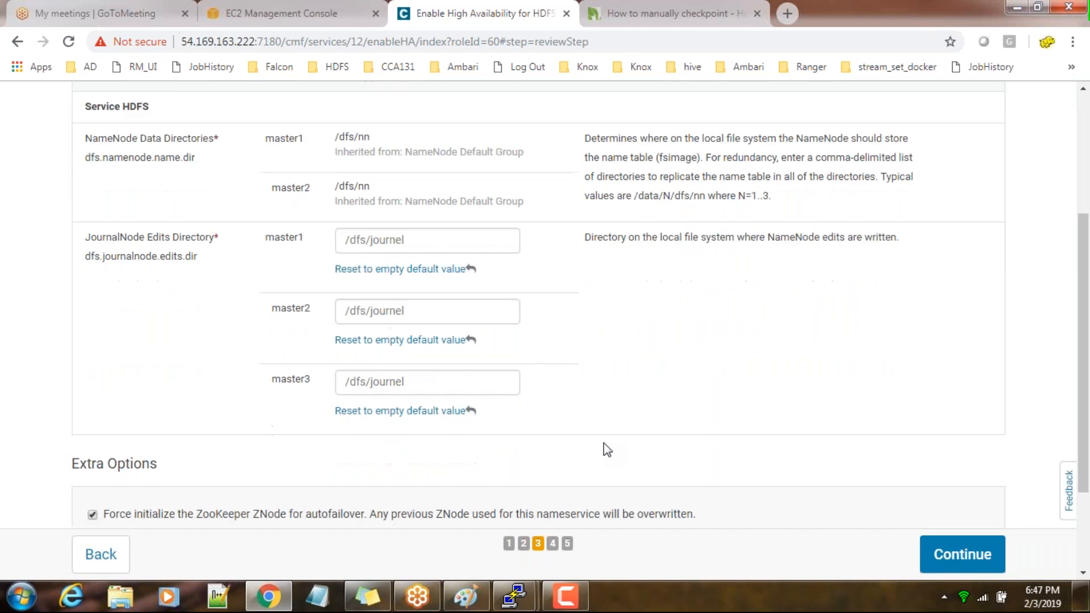
Switch to the master2 PuTTY terminal, list the contents of /dfs/, and return to the JournalNode directory settings in Chrome
left_click_drag(407, 356, 345, 356)
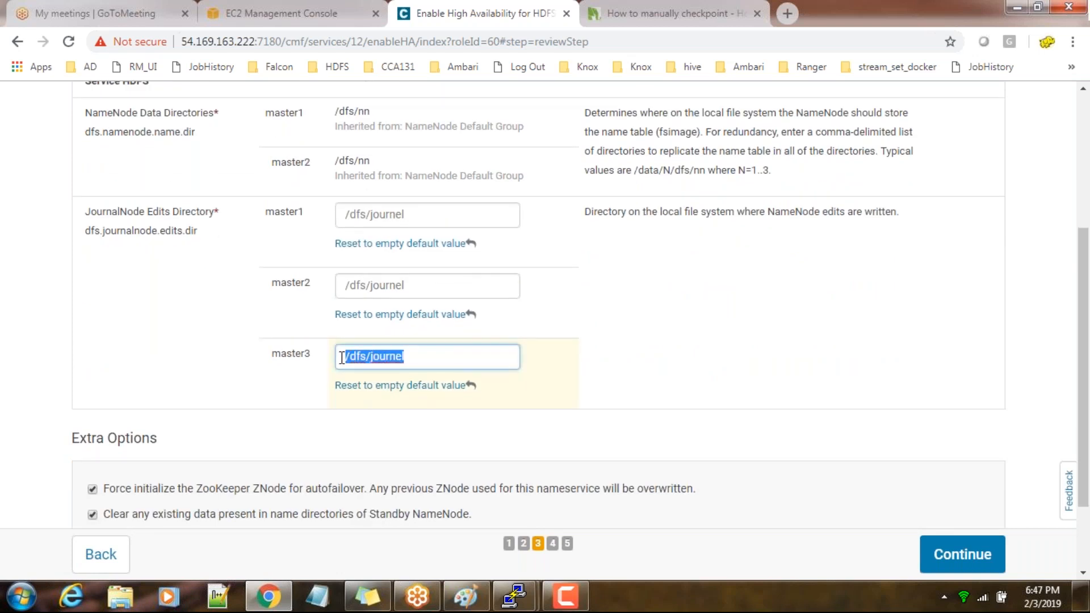
left_click_drag(421, 284, 339, 290)
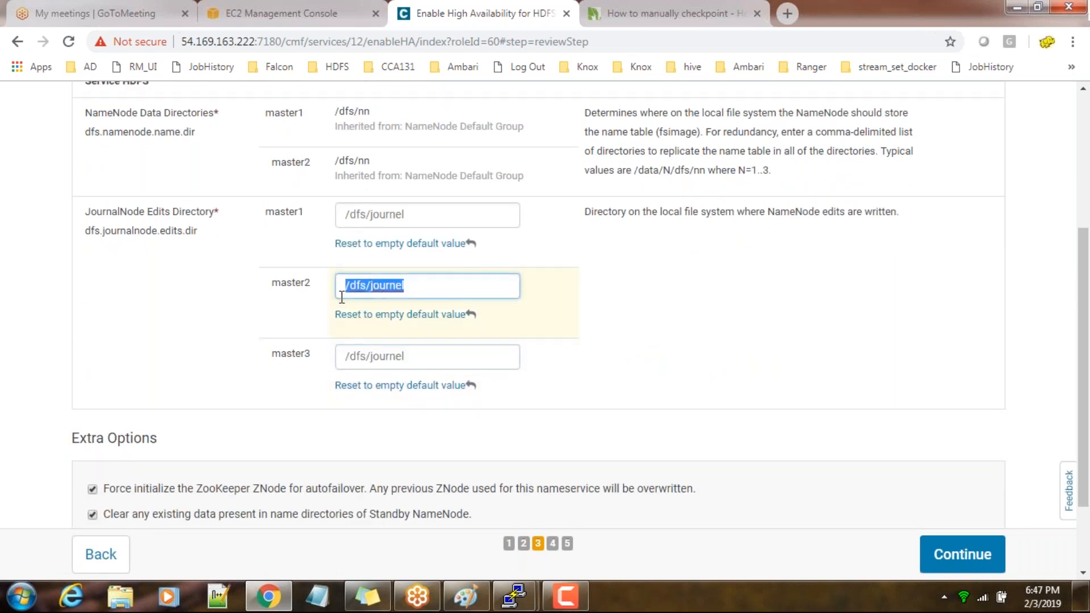
left_click(513, 596)
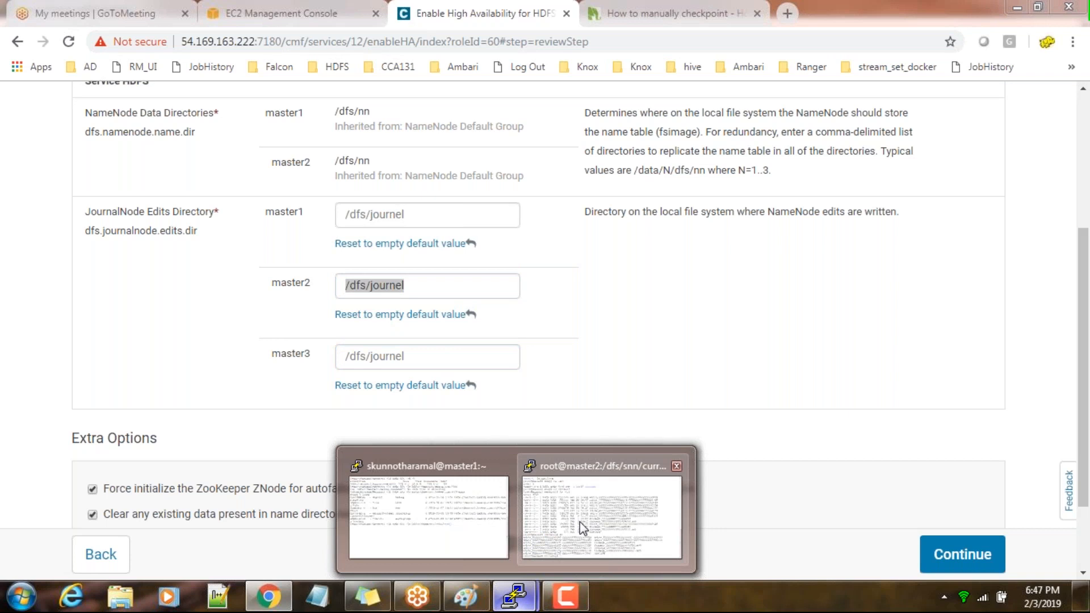
left_click(580, 522)
type("ls /df")
key("Tab")
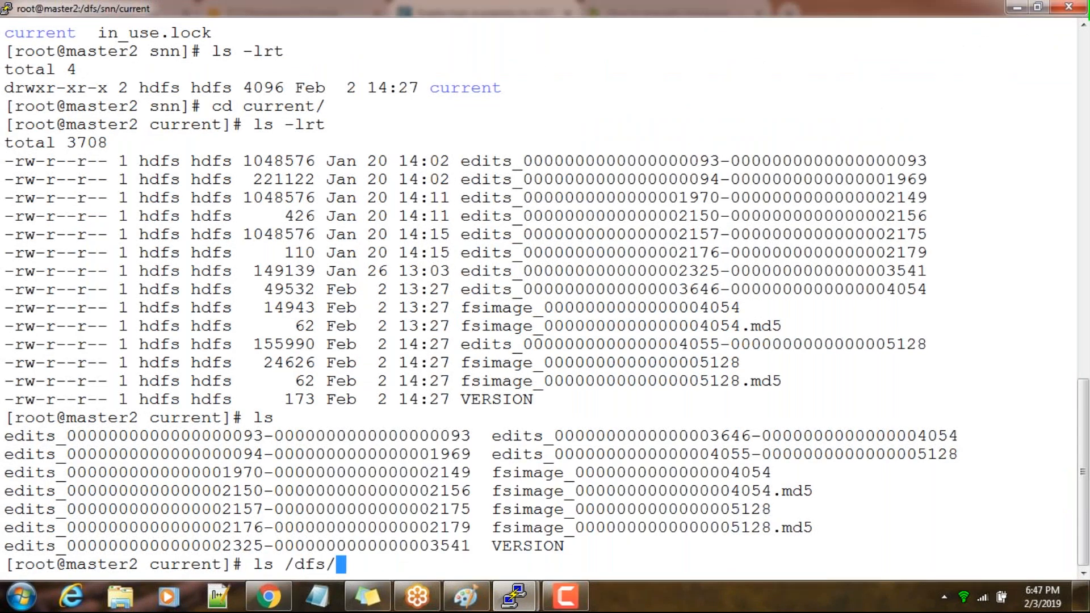
key("Return")
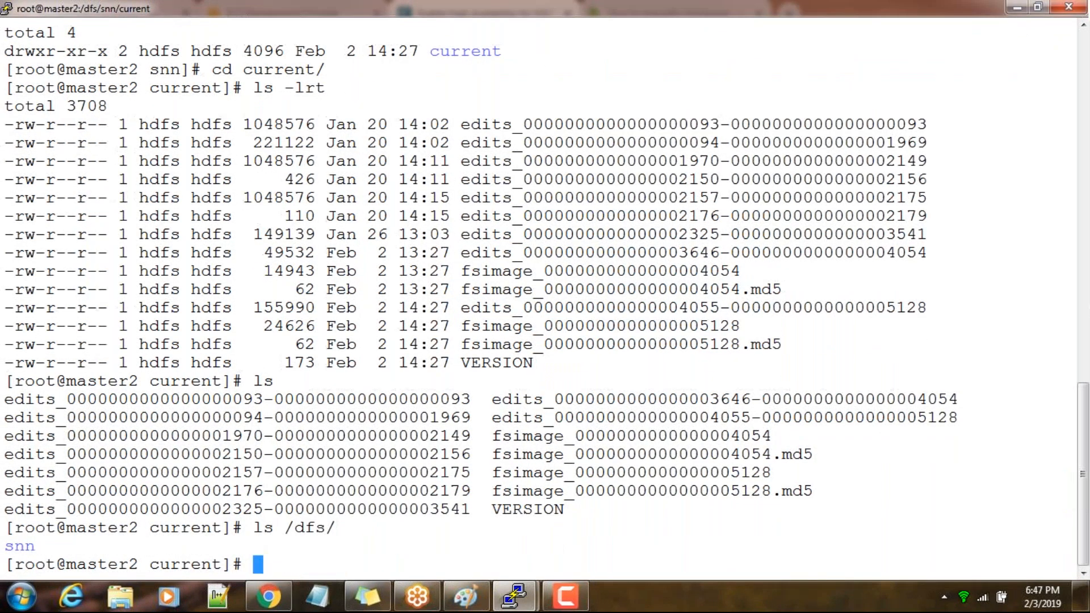
key("alt+Tab")
left_click_drag(430, 217, 341, 214)
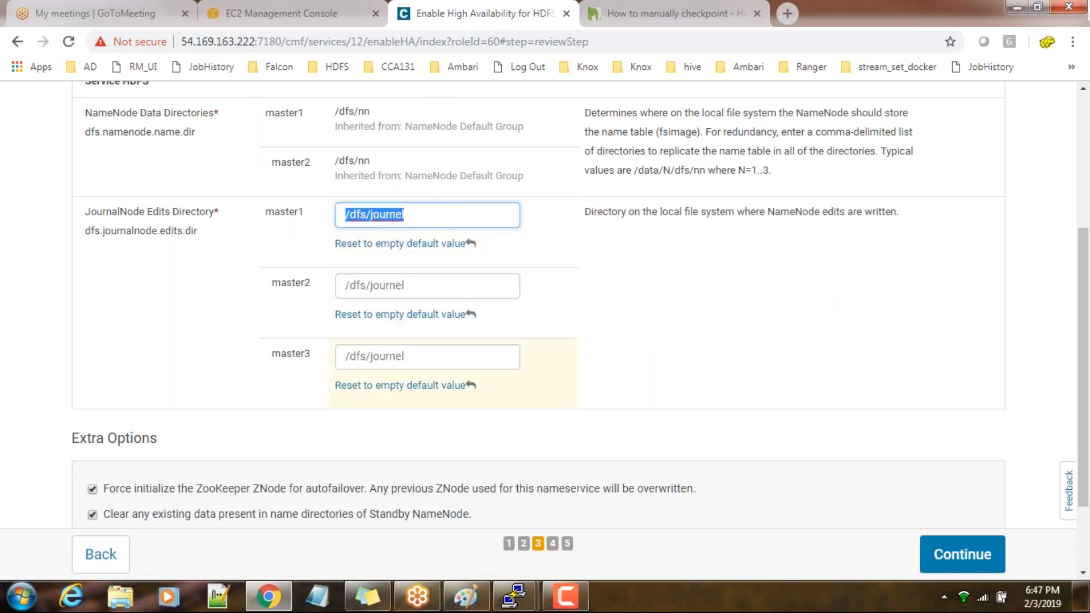
Set the NameNode Data Directories for both master1 and master2 to /dfs/namenode
scroll(542, 328, "up", 1)
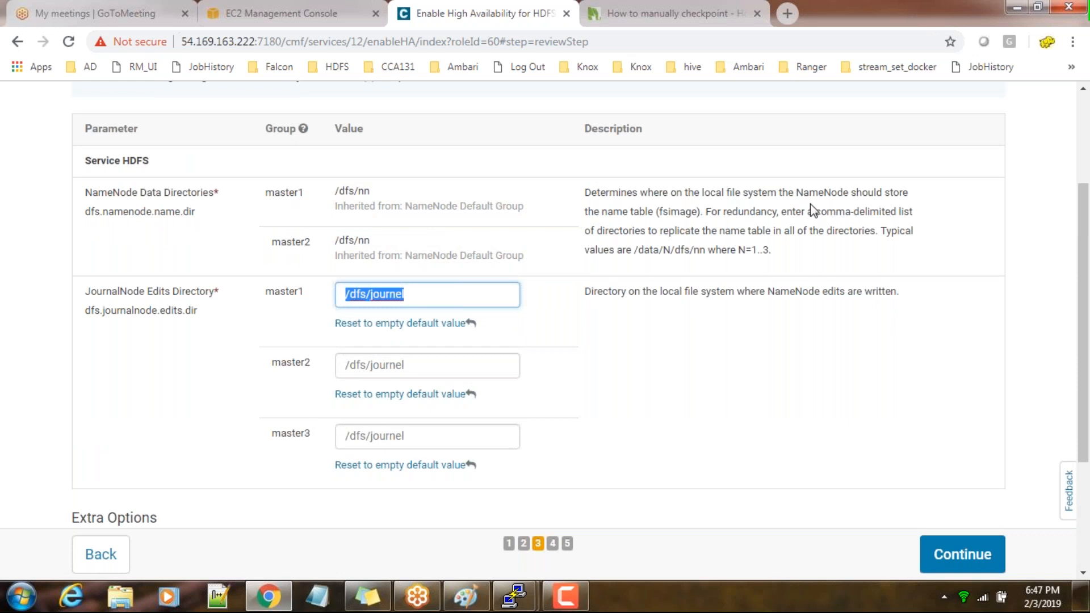
left_click(396, 199)
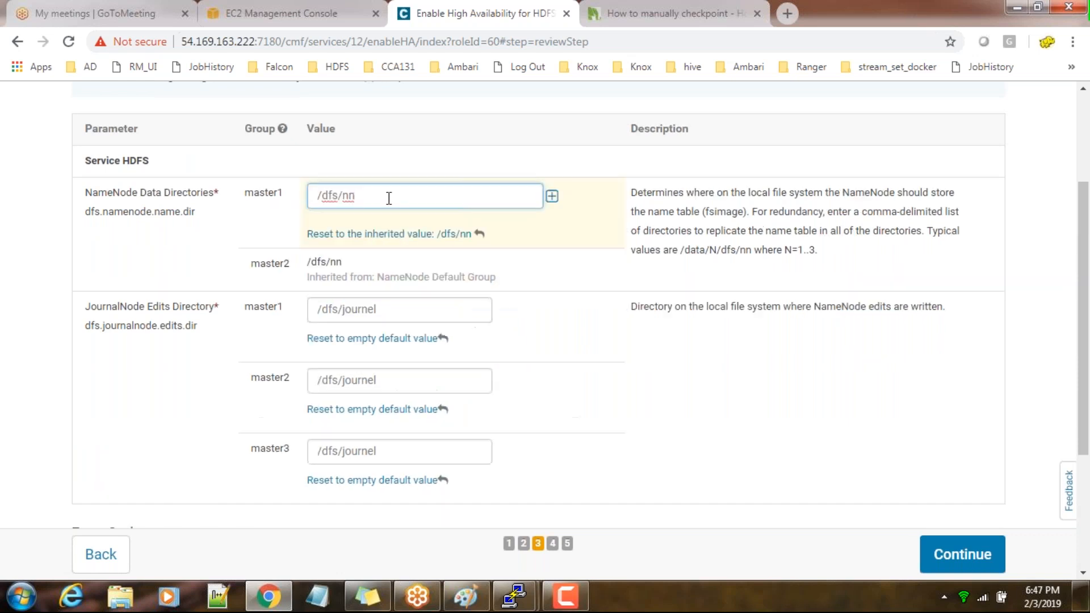
type("new")
key("BackSpace")
key("BackSpace")
key("BackSpace")
key("BackSpace")
key("BackSpace")
type("namenode")
left_click(344, 268)
key("BackSpace")
type("amenode")
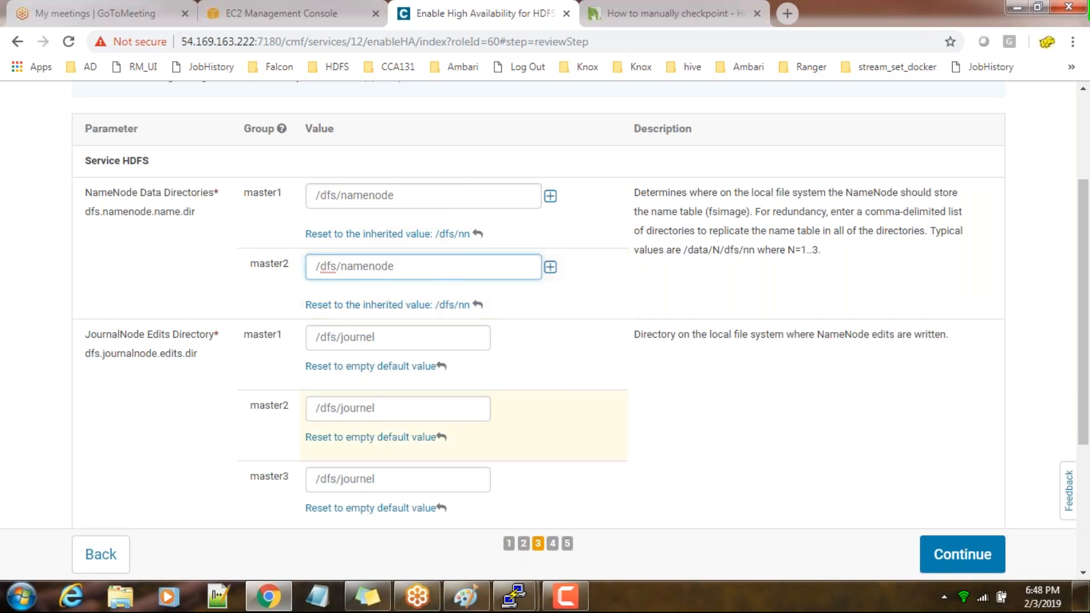
left_click(684, 434)
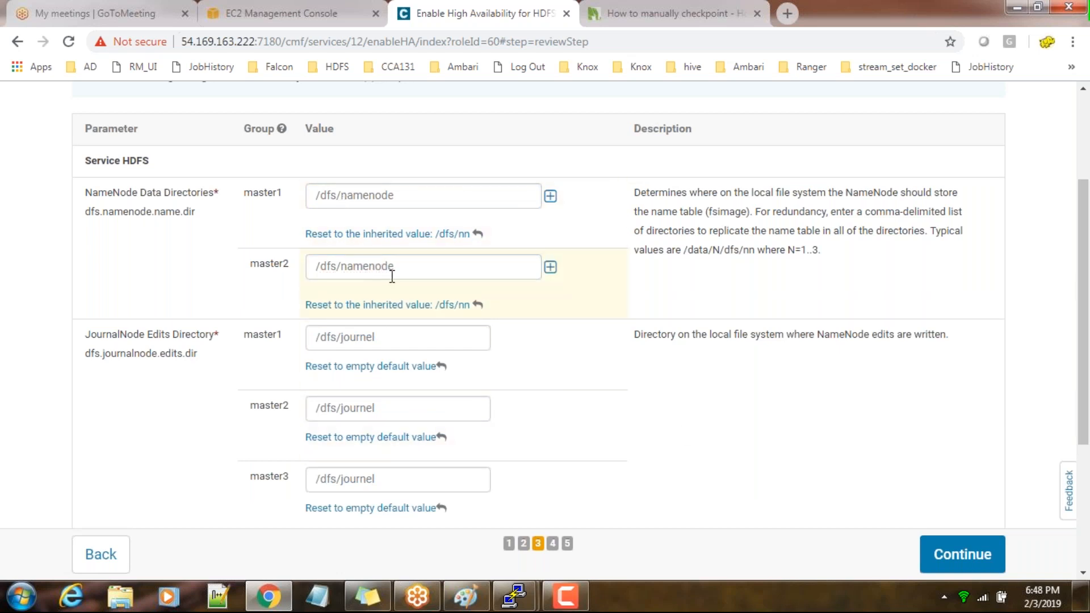
Review the directory values and Extra Options, and continue to run the high availability command, following its progress list
scroll(564, 458, "down", 4)
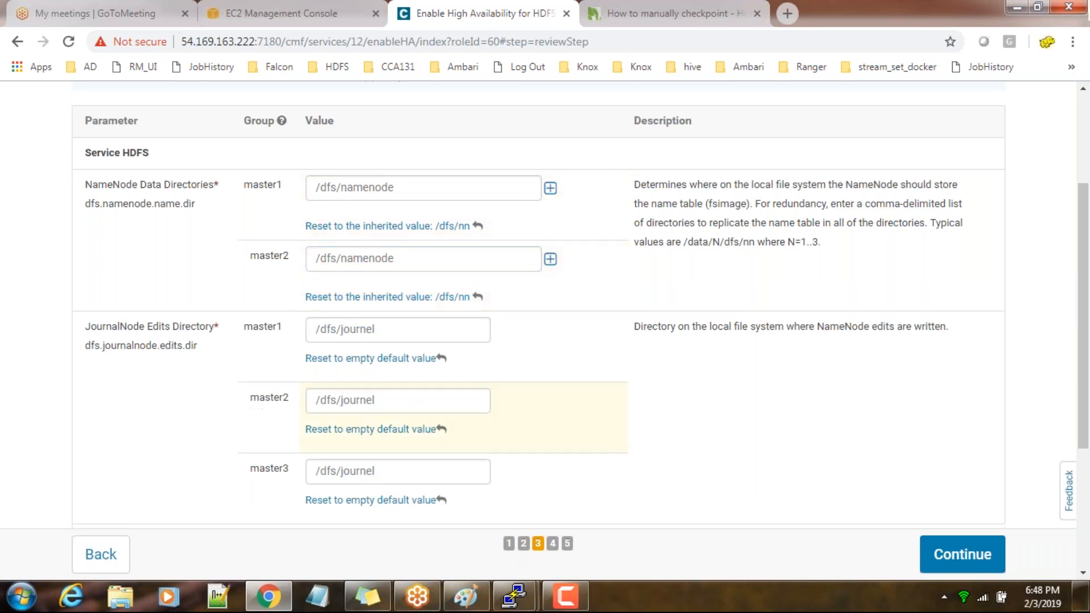
scroll(401, 209, "up", 4)
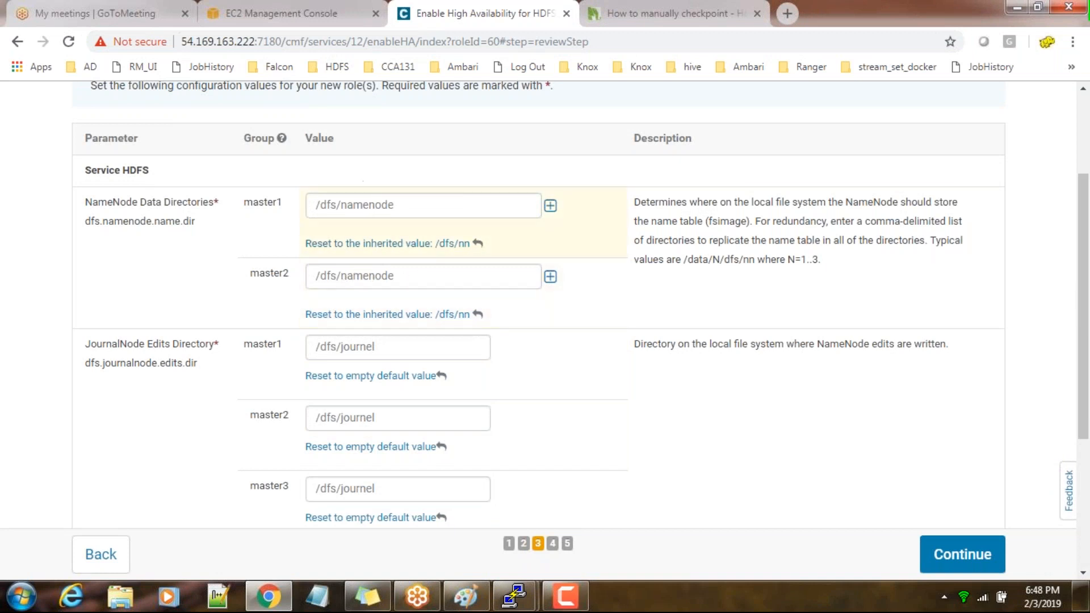
scroll(426, 429, "down", 3)
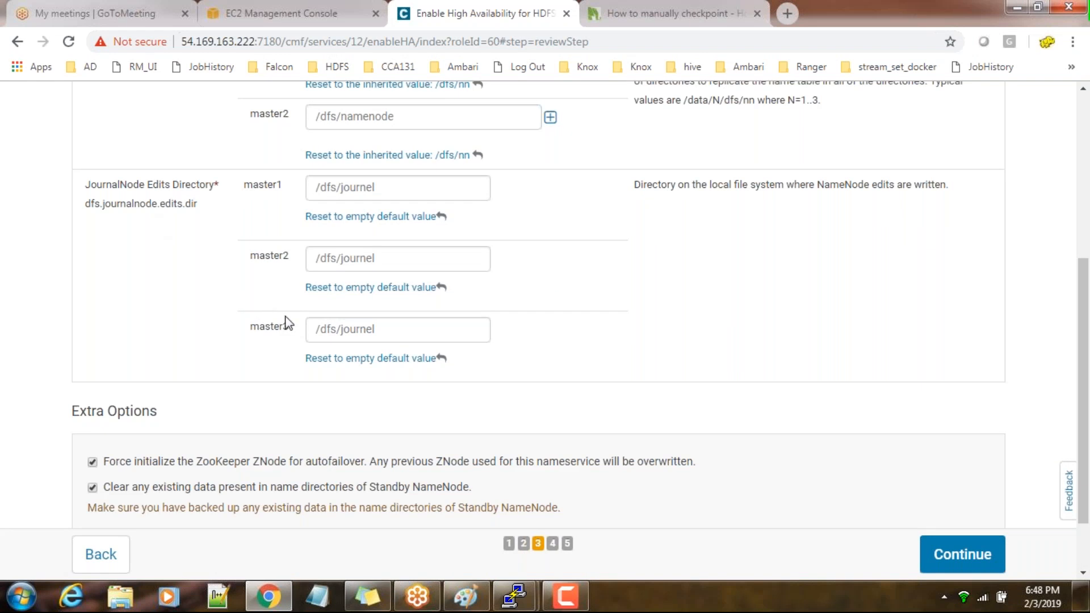
scroll(287, 324, "up", 2)
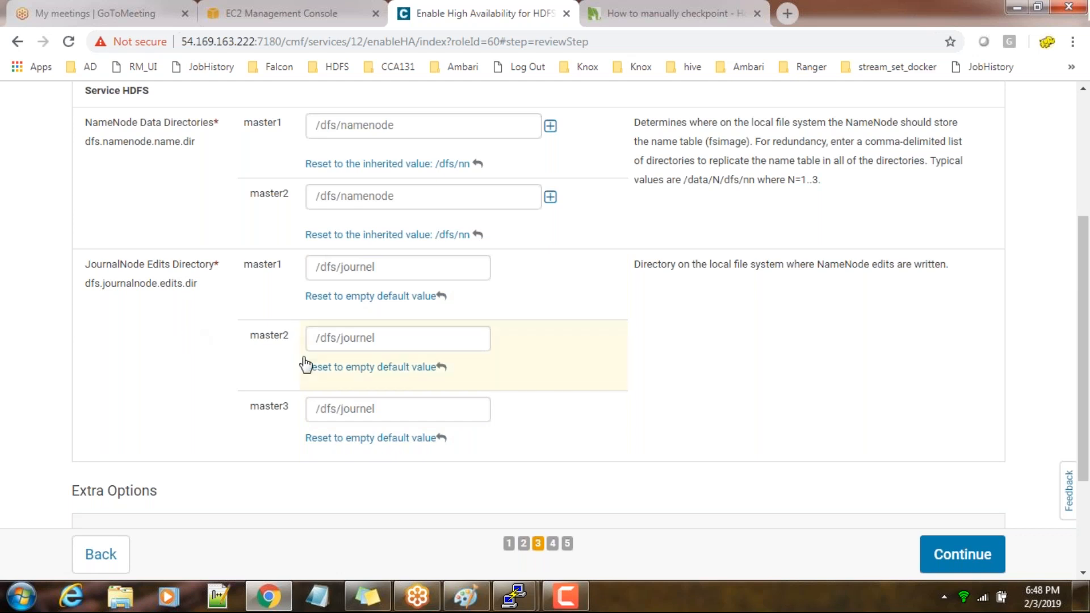
scroll(963, 555, "up", 1)
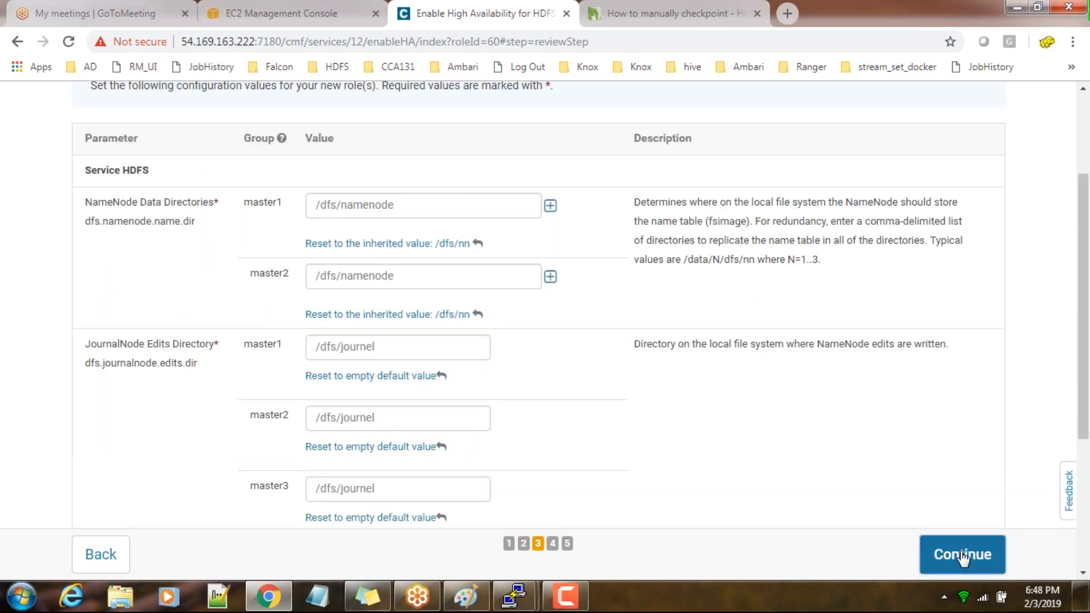
left_click(963, 555)
scroll(453, 361, "down", 1)
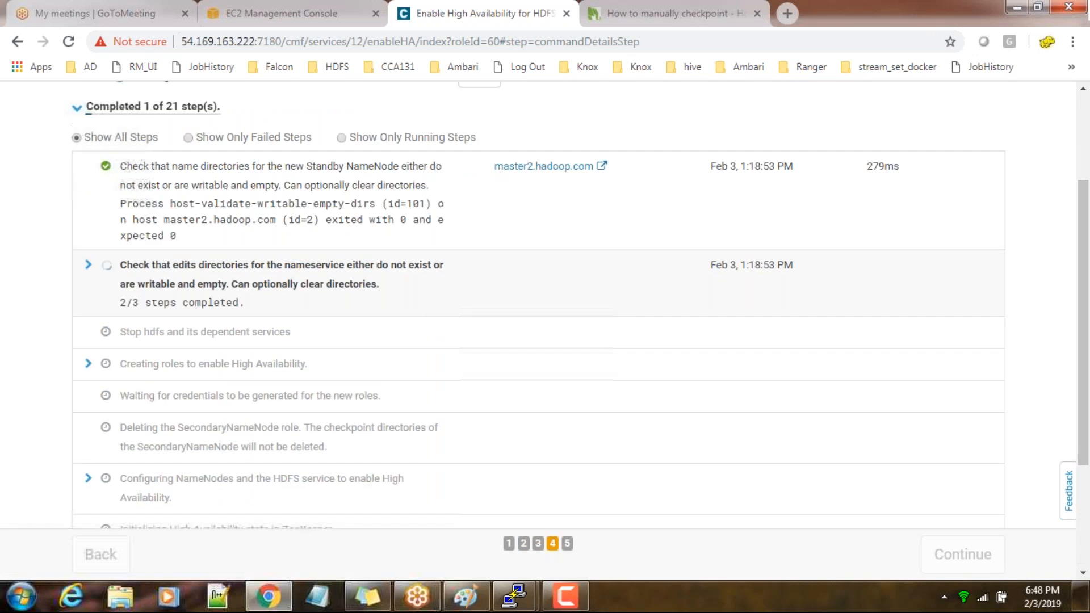
scroll(452, 360, "down", 1)
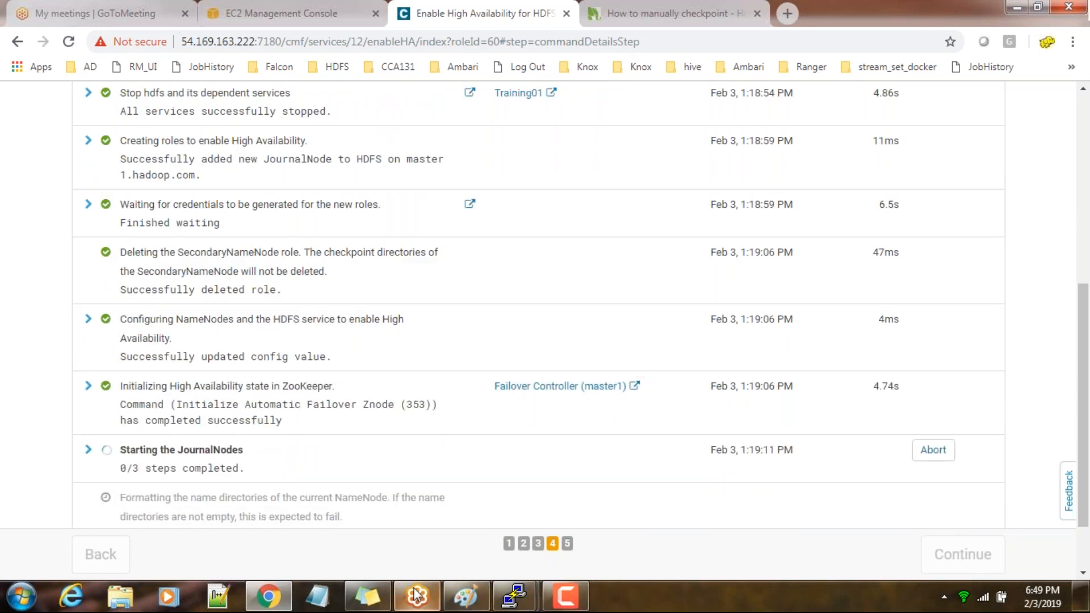
Switch to Paint and sketch two large boxes with three small boxes stacked between them, below the odd-numbers notes
mouse_move(415, 606)
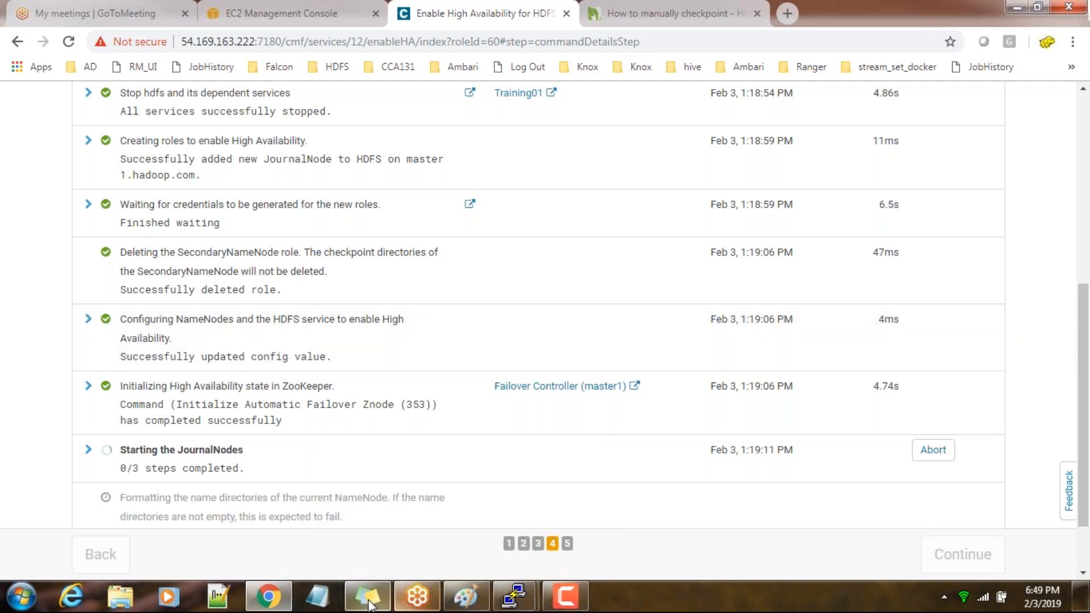
left_click(465, 596)
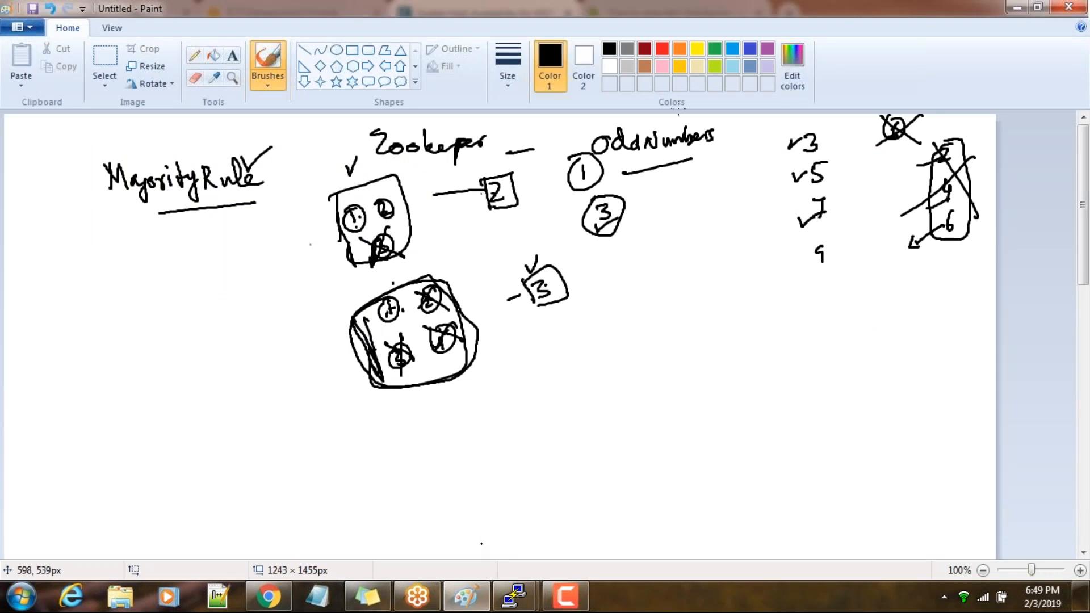
left_click_drag(688, 234, 684, 247)
left_click_drag(674, 295, 649, 392)
mouse_move(639, 319)
left_mouse_down()
mouse_move(735, 301)
mouse_move(709, 423)
mouse_move(667, 409)
left_mouse_up()
left_click_drag(767, 350, 787, 342)
mouse_move(893, 302)
left_mouse_down()
mouse_move(894, 383)
mouse_move(944, 391)
mouse_move(870, 401)
left_mouse_up()
mouse_move(779, 315)
left_mouse_down()
mouse_move(786, 343)
mouse_move(806, 347)
mouse_move(792, 404)
mouse_move(826, 449)
left_mouse_up()
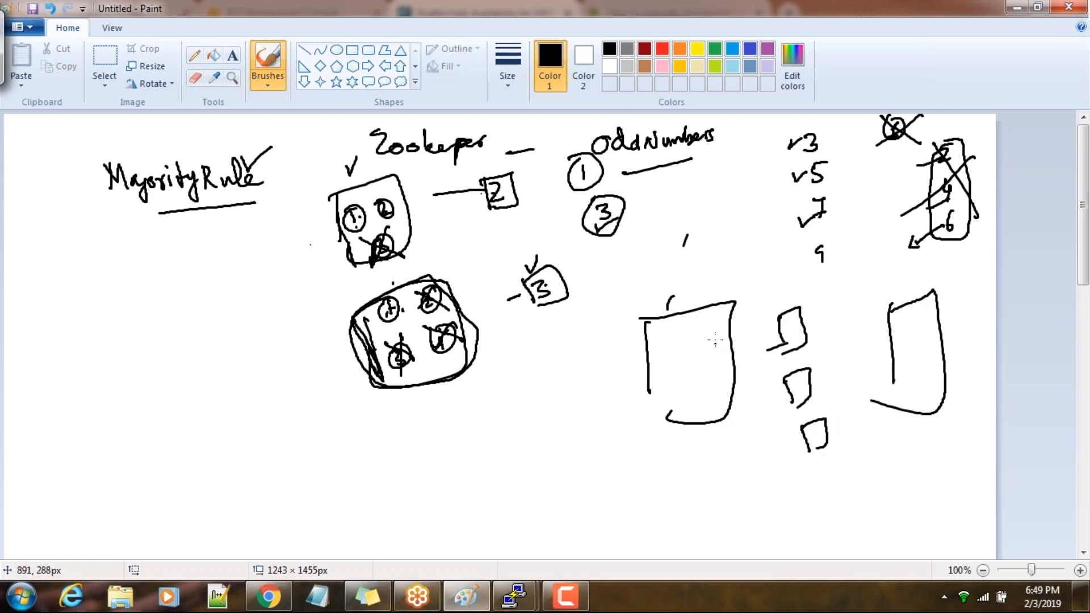
Label the large boxes A and S, connect A to the linked small boxes, and draw arrows from the upper two to S
left_click_drag(698, 346, 712, 335)
left_click_drag(905, 263, 889, 282)
mouse_move(713, 329)
left_mouse_down()
mouse_move(785, 328)
mouse_move(772, 349)
mouse_move(812, 434)
left_mouse_up()
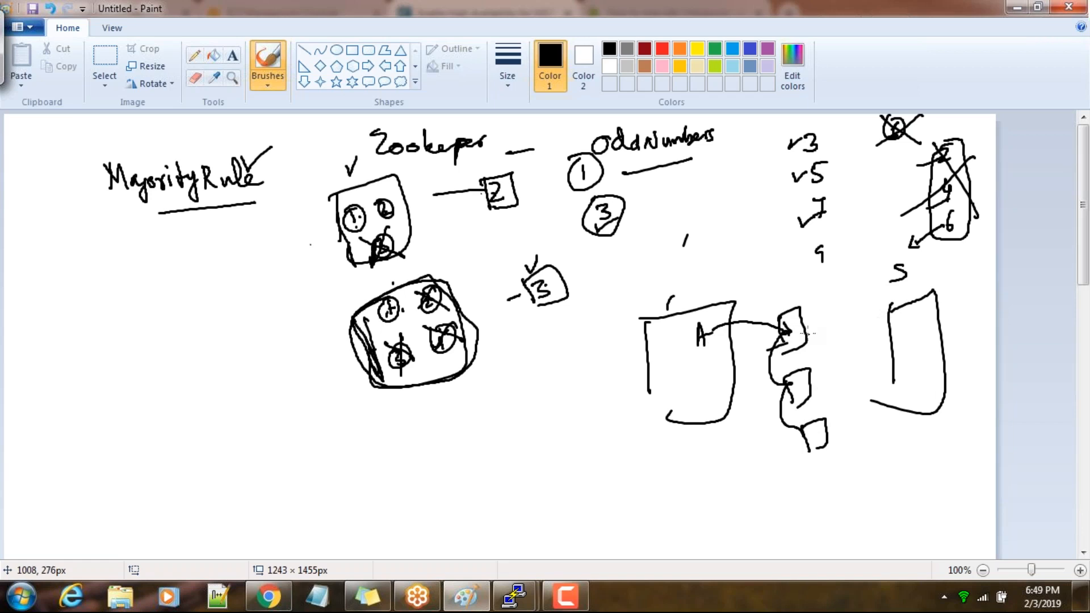
mouse_move(805, 328)
left_mouse_down()
mouse_move(880, 320)
mouse_move(861, 328)
left_mouse_up()
left_click_drag(823, 390, 888, 358)
left_click_drag(888, 359, 867, 371)
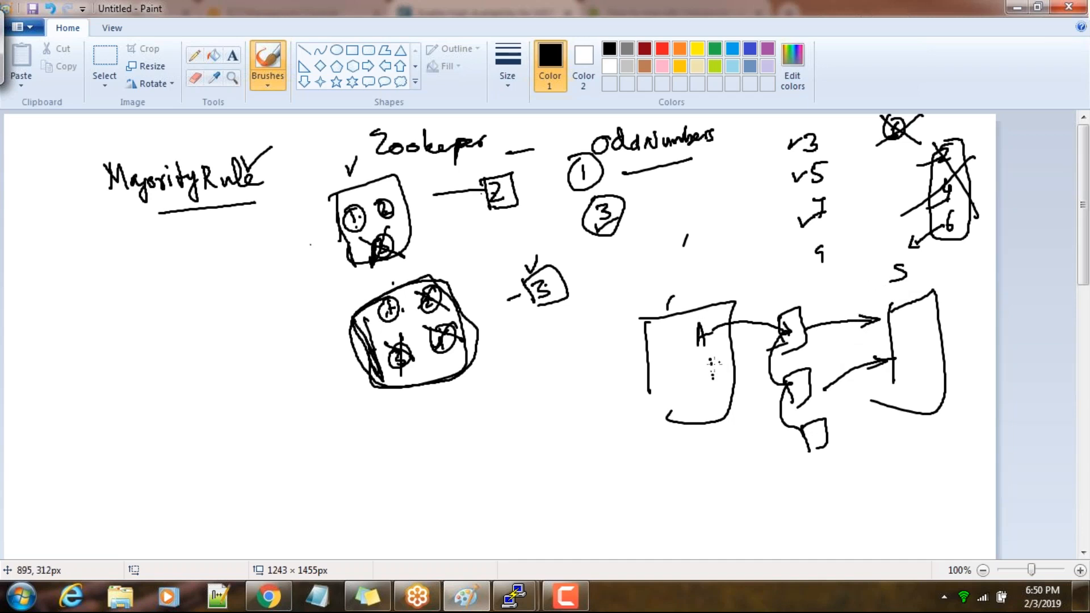
Draw a small box inside each of the A and S boxes and link the two with a curved arrow passing below the stack
left_click_drag(708, 357, 709, 375)
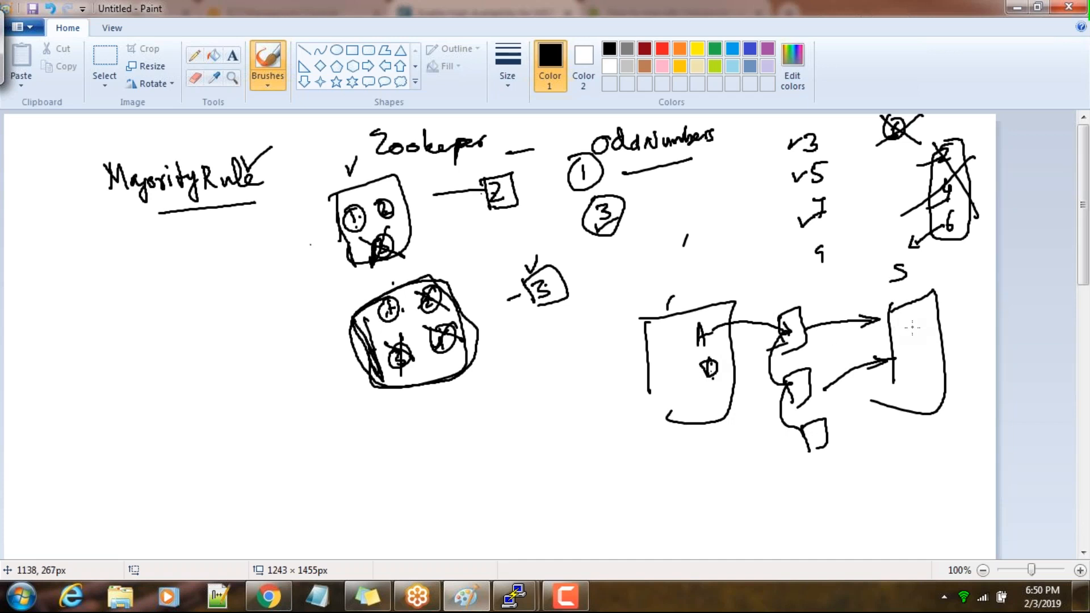
mouse_move(929, 341)
left_mouse_down()
mouse_move(937, 336)
mouse_move(929, 349)
left_mouse_up()
mouse_move(713, 371)
left_mouse_down()
mouse_move(717, 388)
mouse_move(823, 471)
mouse_move(907, 405)
mouse_move(960, 328)
mouse_move(925, 313)
mouse_move(930, 327)
left_mouse_up()
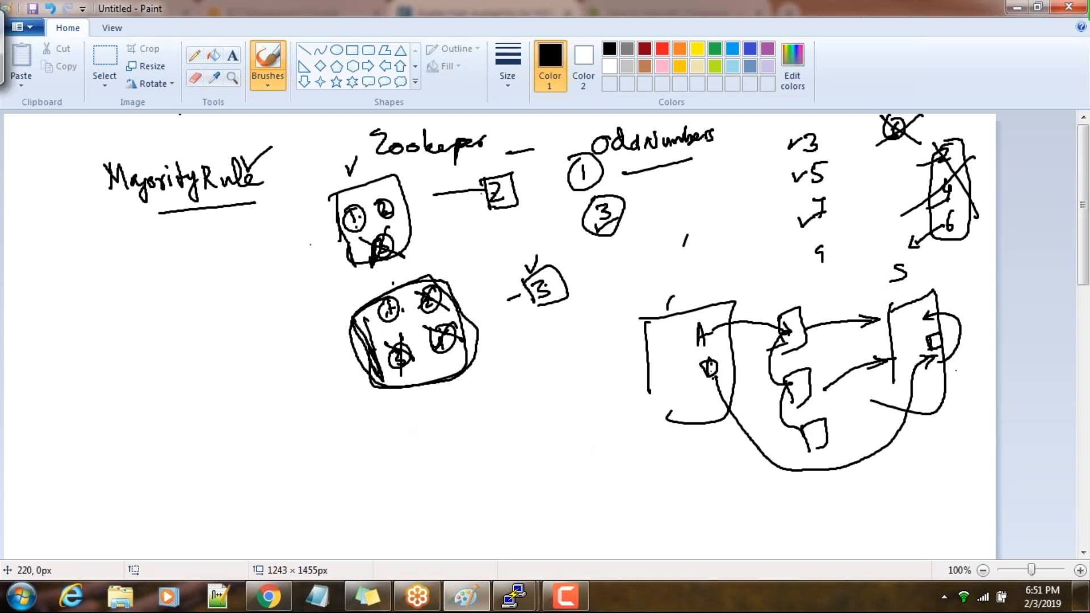
Sketch another small box below the Majority Rule heading, with wavy arrows leading to the labels St and f beside the Zookeeper groups
mouse_move(59, 318)
left_mouse_down()
mouse_move(86, 275)
mouse_move(59, 318)
mouse_move(276, 321)
mouse_move(318, 307)
mouse_move(310, 313)
left_mouse_up()
mouse_move(298, 264)
left_mouse_down()
mouse_move(290, 276)
mouse_move(300, 278)
left_mouse_up()
left_click_drag(294, 272, 316, 269)
mouse_move(313, 316)
left_mouse_down()
mouse_move(340, 301)
mouse_move(329, 262)
left_mouse_up()
mouse_move(67, 350)
left_mouse_down()
mouse_move(190, 366)
mouse_move(293, 341)
mouse_move(311, 361)
mouse_move(349, 337)
mouse_move(317, 356)
mouse_move(363, 283)
mouse_move(319, 241)
mouse_move(332, 246)
mouse_move(364, 359)
mouse_move(322, 417)
mouse_move(316, 400)
left_mouse_up()
left_click_drag(344, 407, 330, 432)
left_click_drag(342, 423, 350, 423)
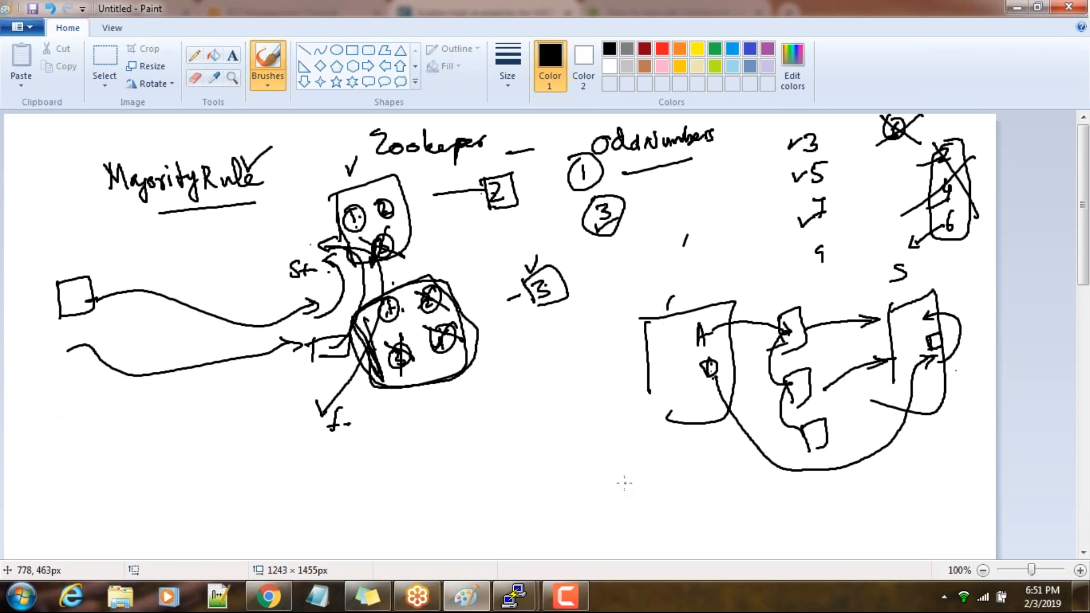
Switch to Chrome and examine the first page of high availability command steps, focusing on the formatting of the current NameNode's name directories
left_click(268, 595)
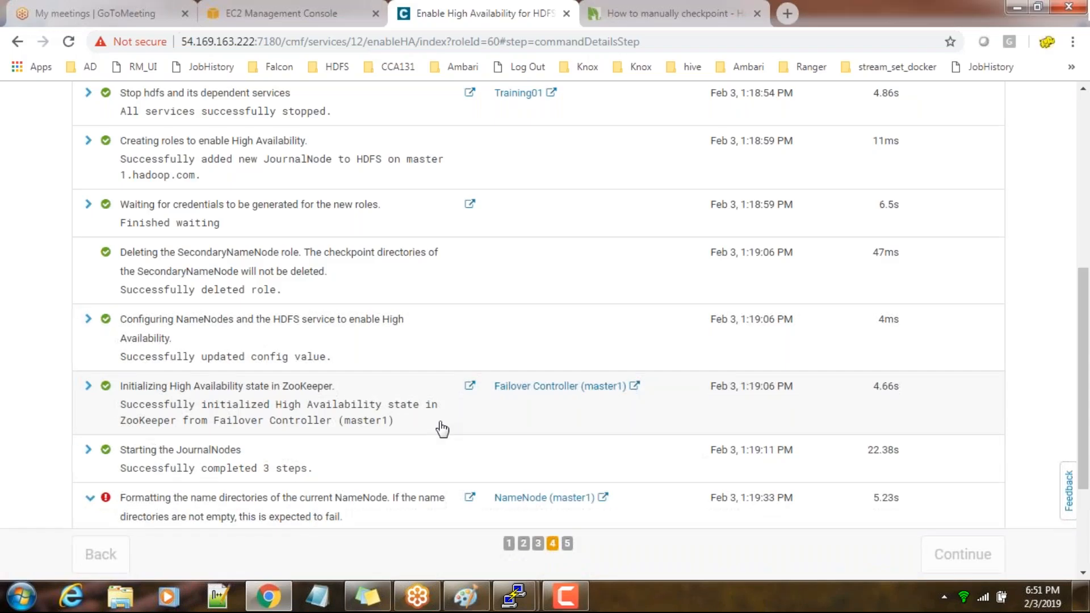
scroll(202, 478, "down", 1)
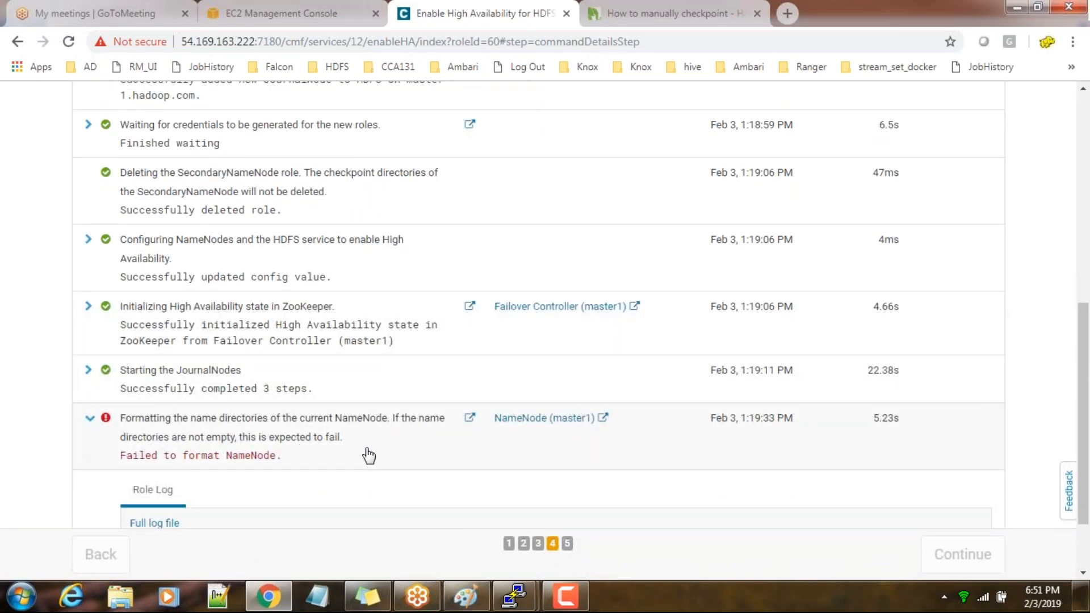
scroll(369, 456, "down", 1)
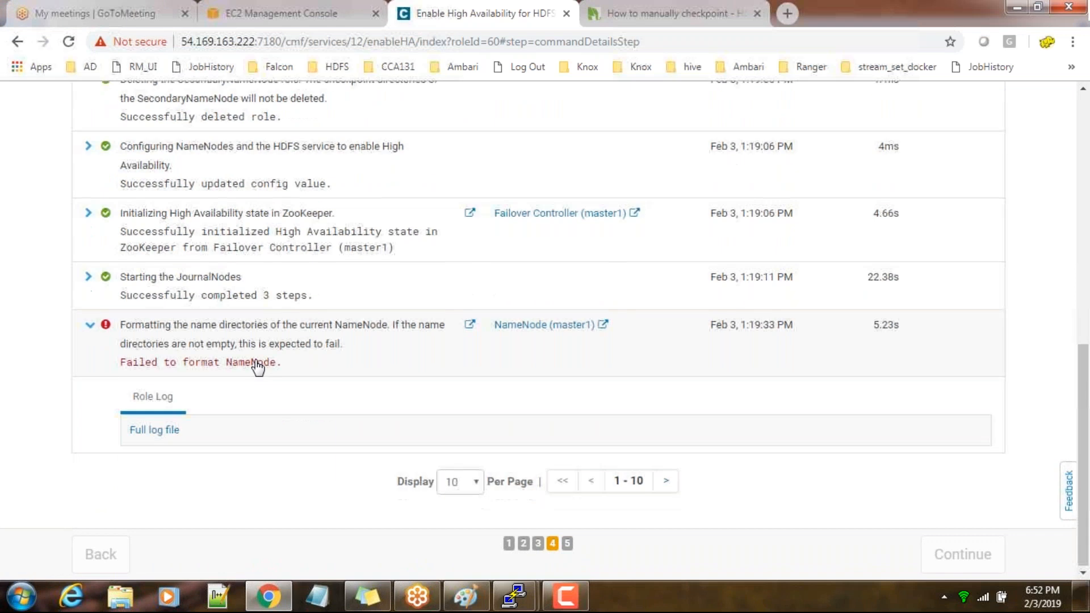
scroll(258, 367, "up", 2)
scroll(259, 367, "up", 2)
scroll(256, 365, "down", 4)
scroll(255, 365, "up", 8)
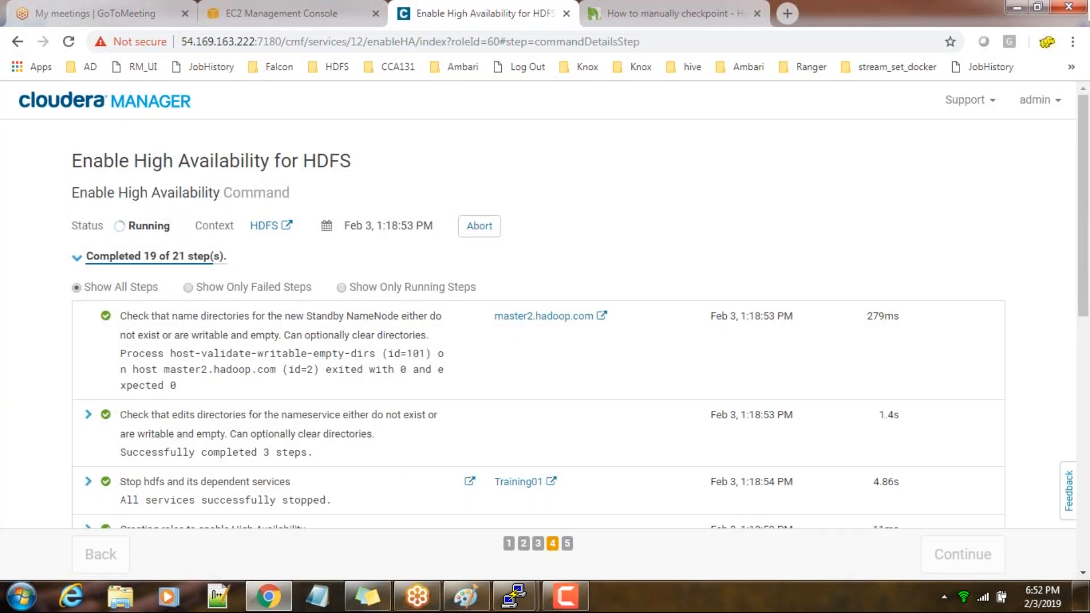
scroll(580, 308, "down", 2)
scroll(579, 308, "down", 2)
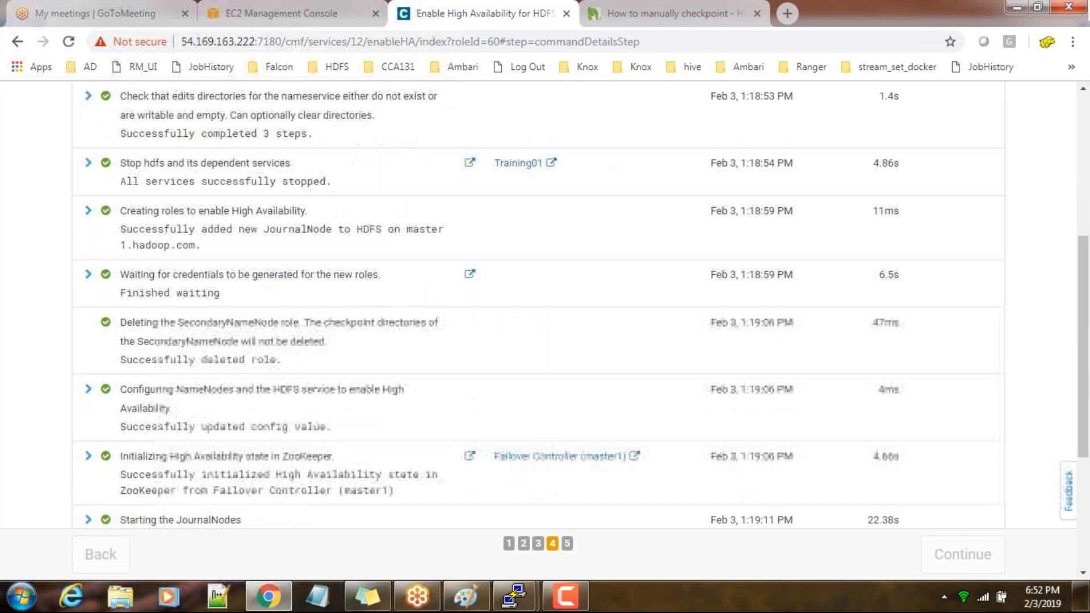
scroll(242, 369, "down", 3)
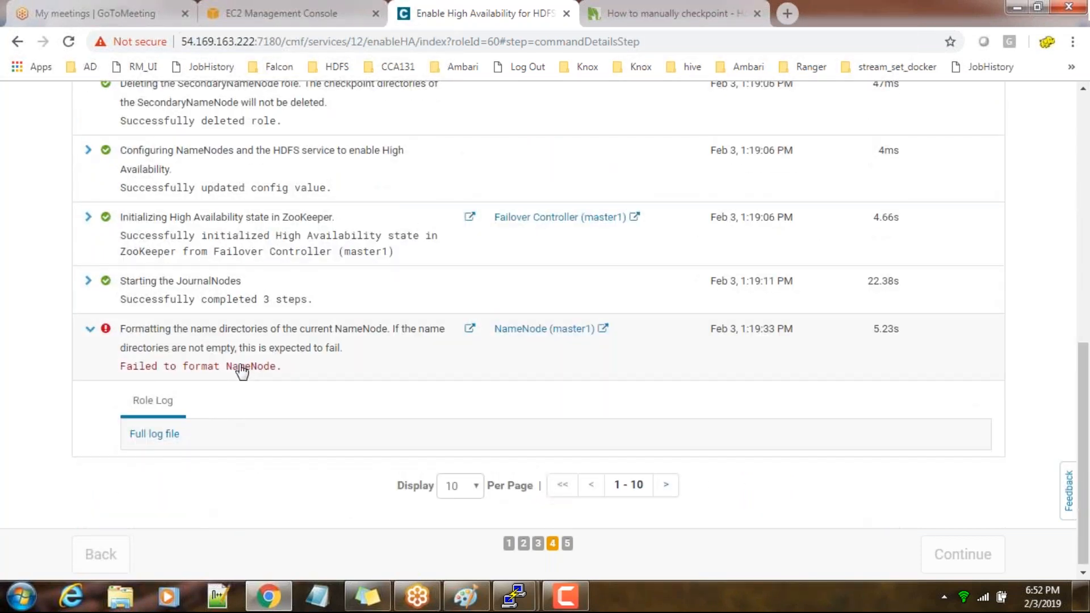
left_click(242, 369)
scroll(615, 493, "up", 7)
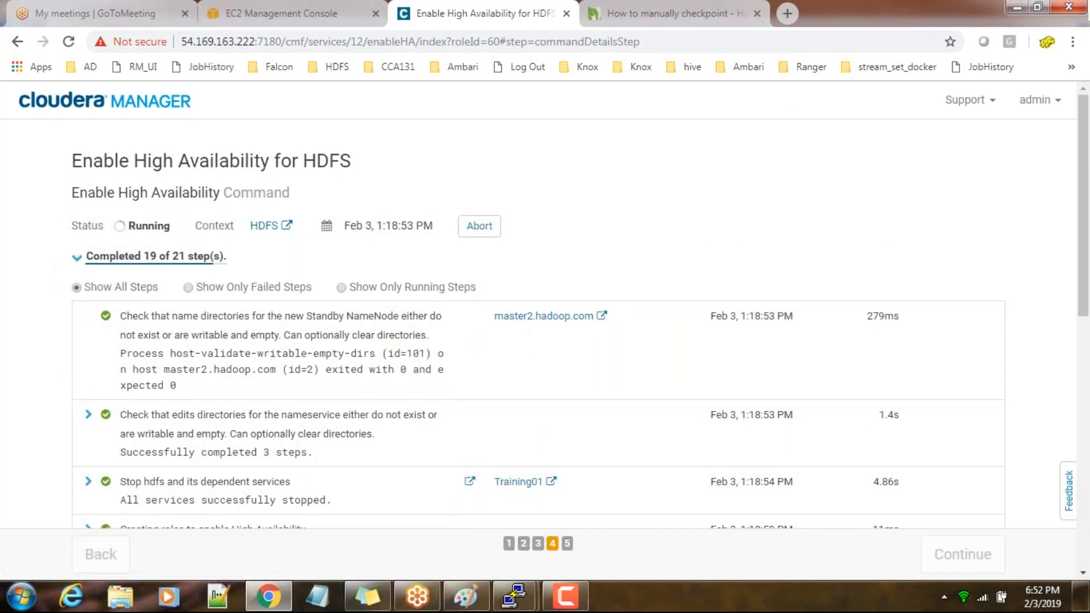
scroll(446, 291, "down", 8)
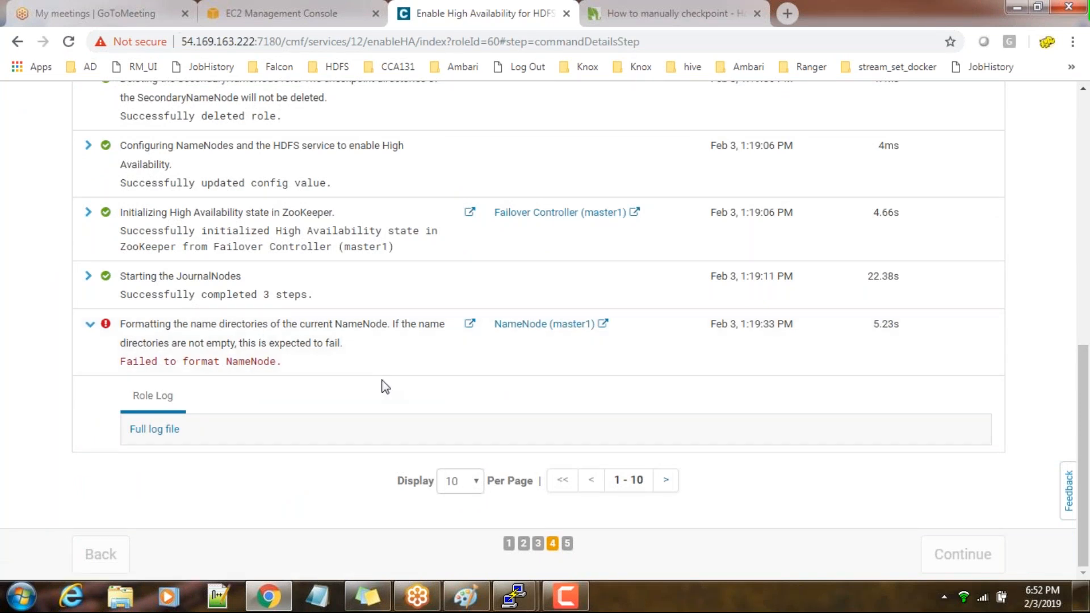
left_click(360, 358)
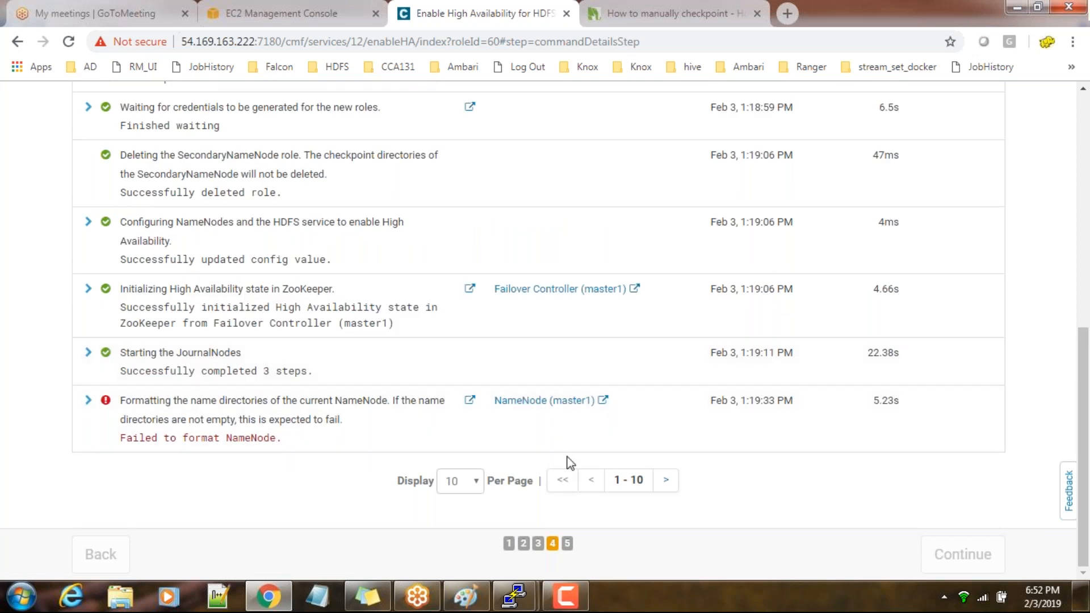
Look through the second page of command steps and return to the NameNode formatting entry on the first page
left_click(666, 483)
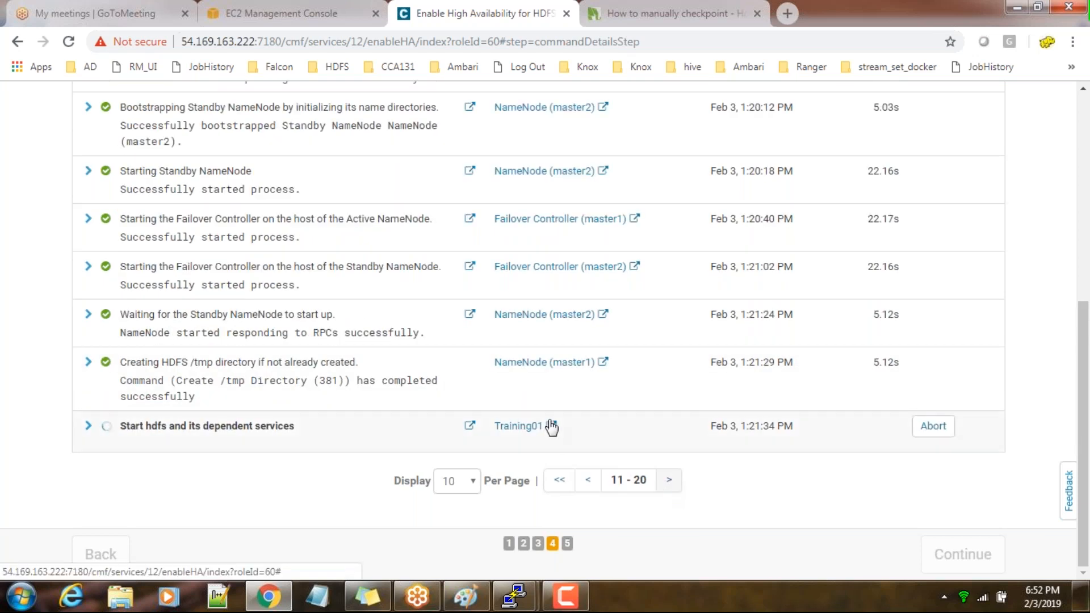
scroll(551, 426, "up", 7)
scroll(550, 426, "down", 7)
left_click(588, 480)
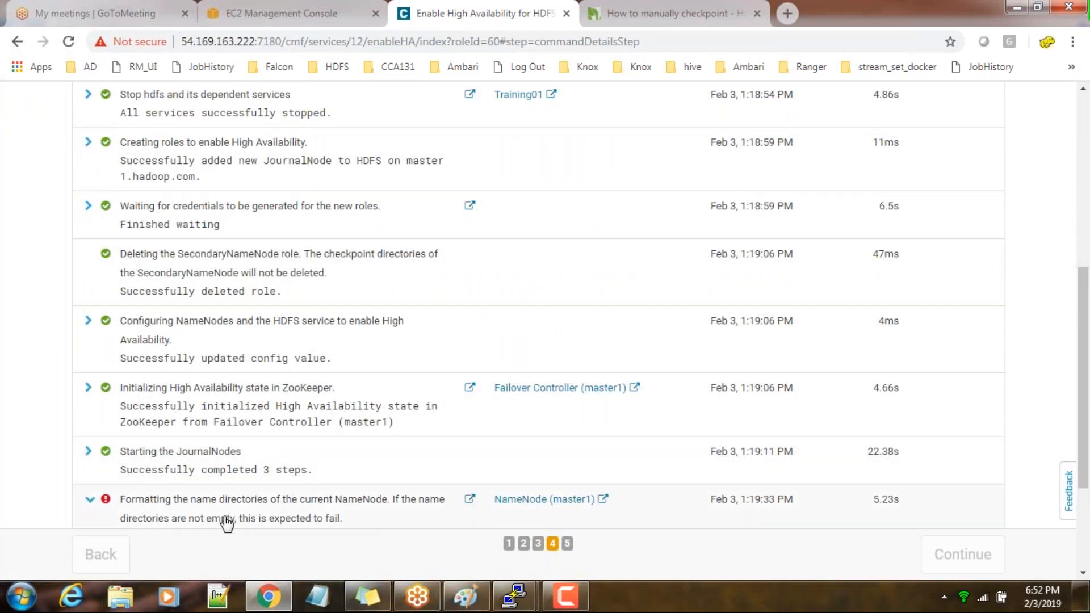
scroll(224, 522, "down", 3)
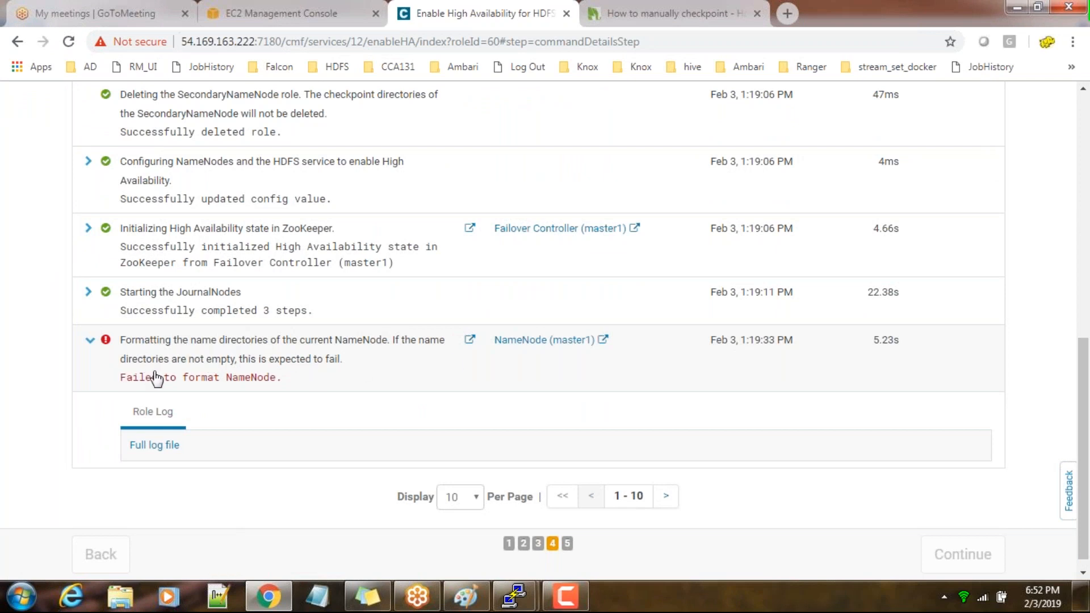
Look at the pending nameserviceha listing command in the master1 PuTTY terminal and return to the wizard
mouse_move(513, 596)
left_click(433, 509)
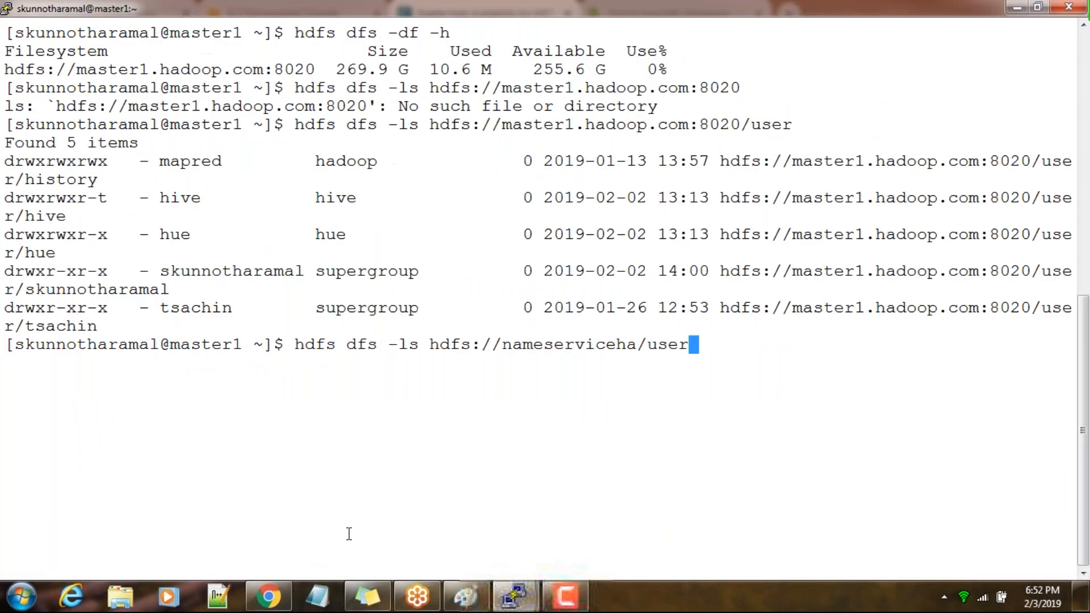
left_click(1016, 8)
Review the command steps on the second page and continue to the wizard's final page
scroll(613, 426, "up", 5)
scroll(613, 427, "up", 5)
scroll(630, 465, "down", 10)
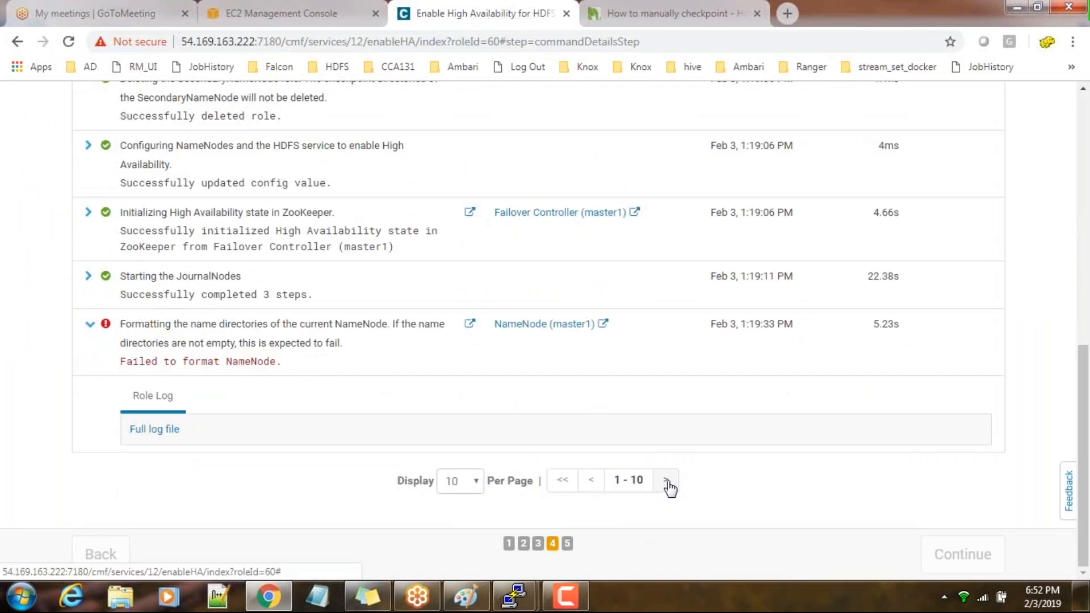
left_click(668, 481)
scroll(440, 407, "up", 10)
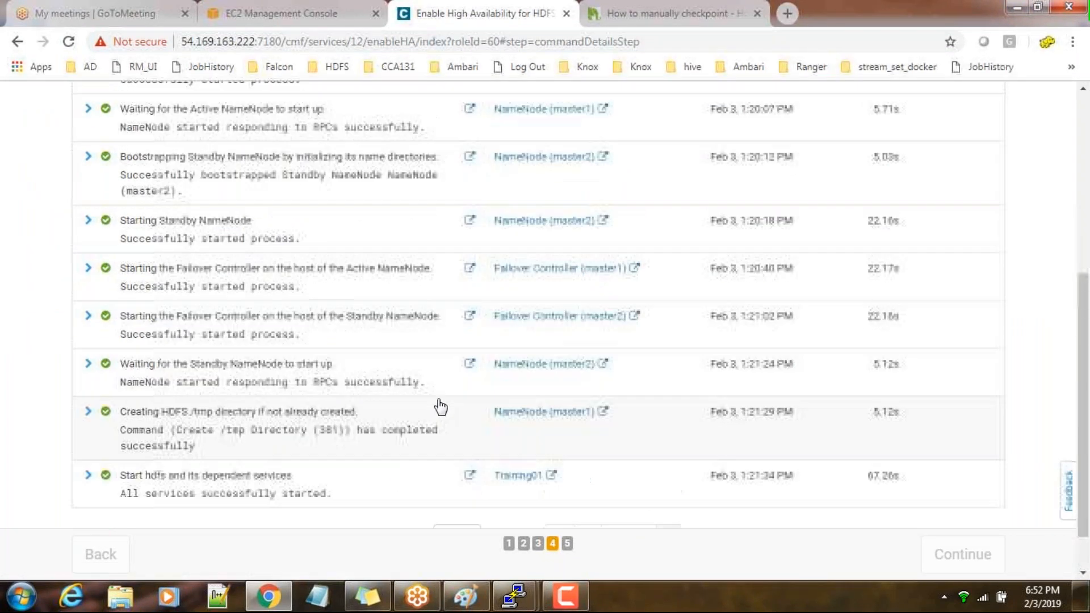
scroll(441, 406, "down", 10)
scroll(440, 407, "up", 10)
scroll(533, 404, "down", 1)
scroll(534, 405, "down", 10)
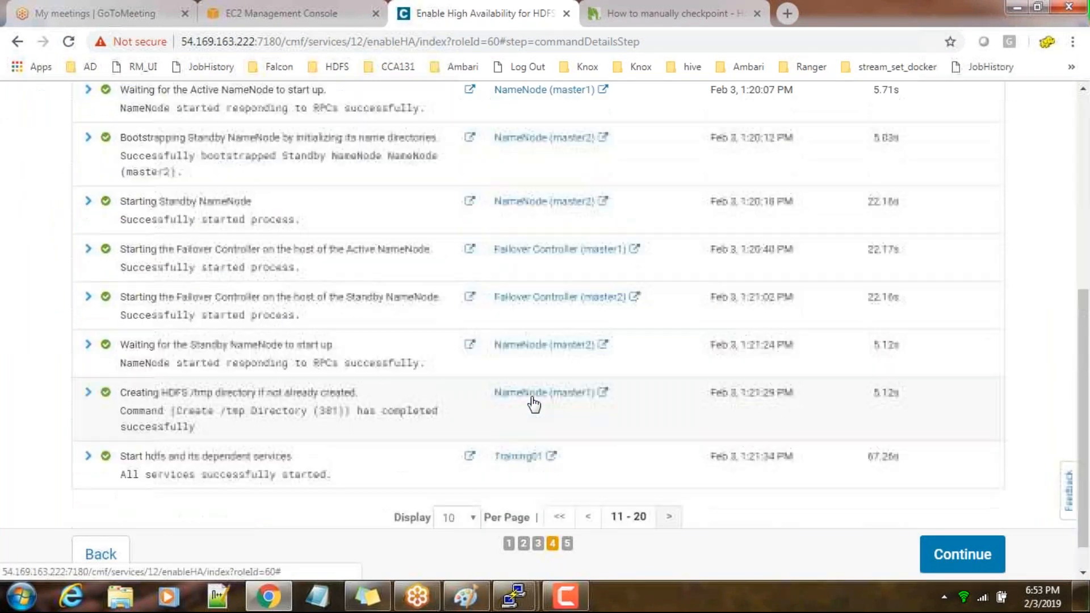
scroll(246, 289, "up", 10)
scroll(436, 419, "down", 7)
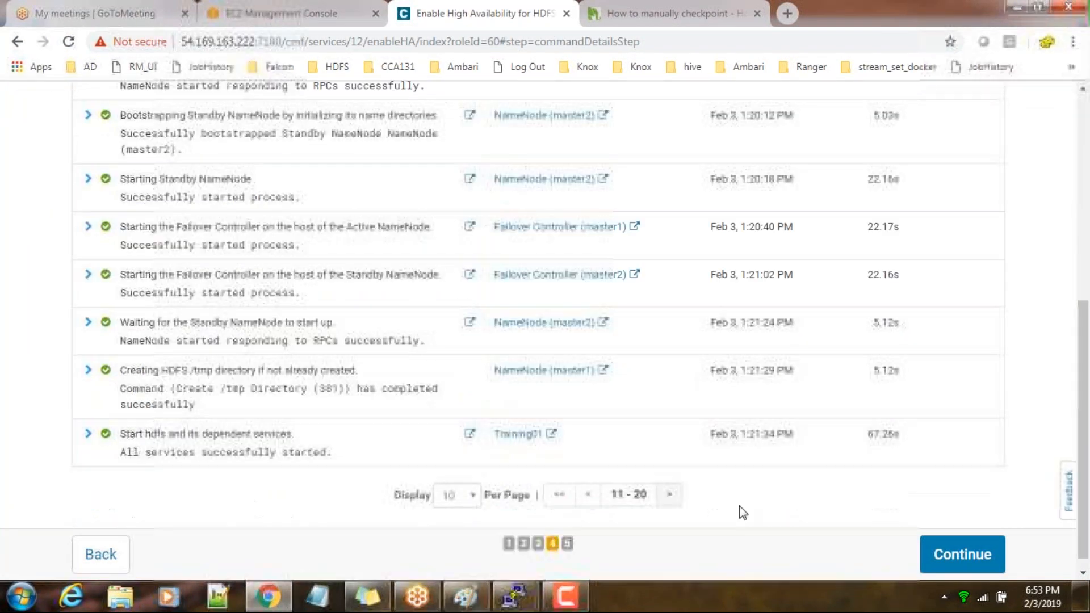
left_click(959, 555)
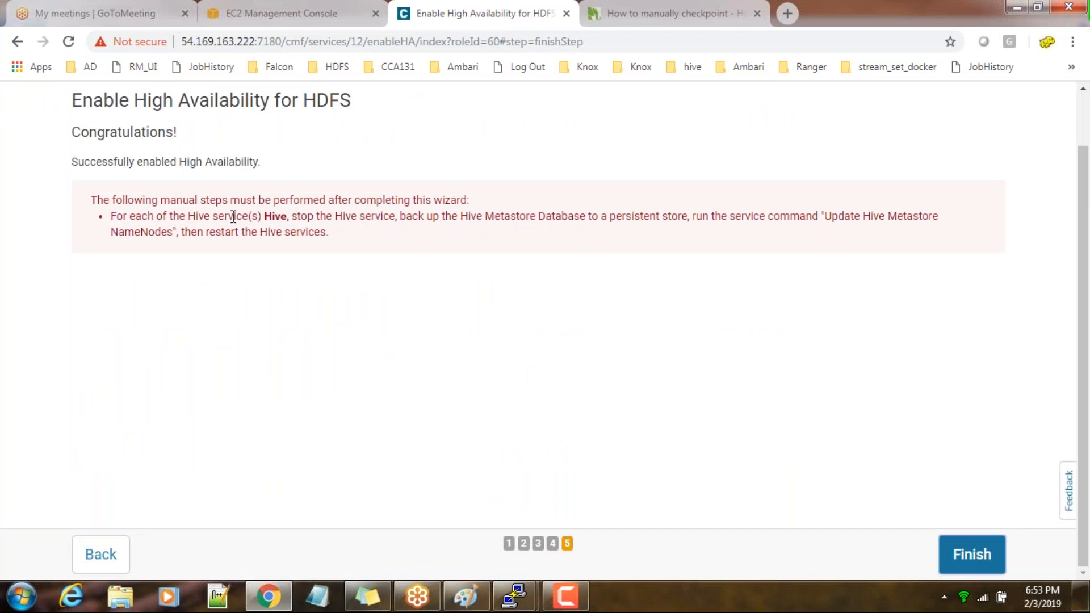
Copy the manual Hive instructions from the final page into a blank Notepad document and read through the pasted line
left_click_drag(217, 218, 704, 216)
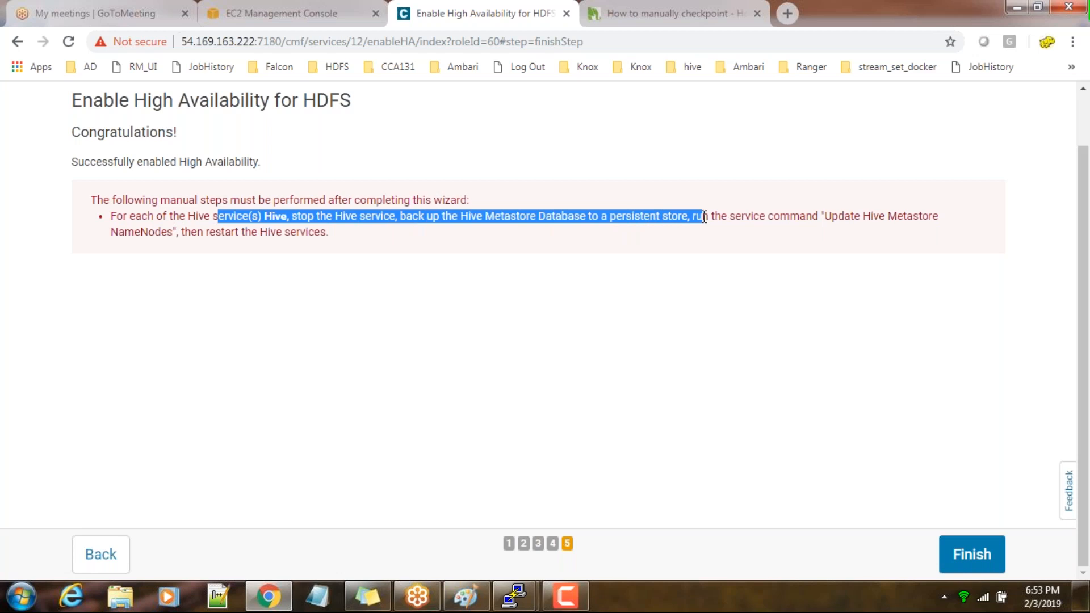
left_click(535, 240)
left_click_drag(113, 216, 327, 236)
right_click(328, 237)
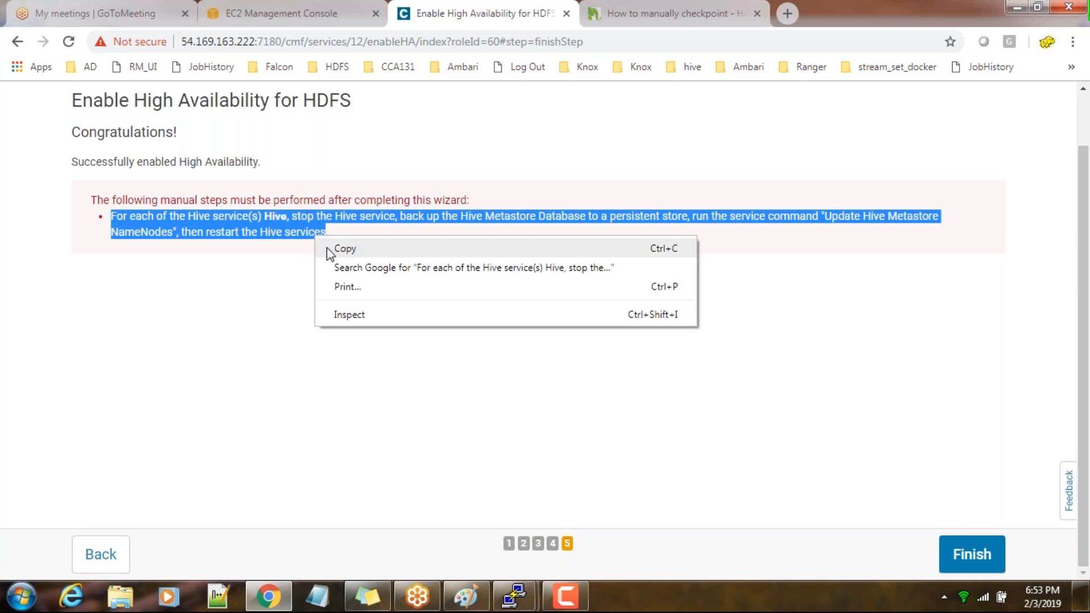
left_click(340, 250)
left_click(316, 602)
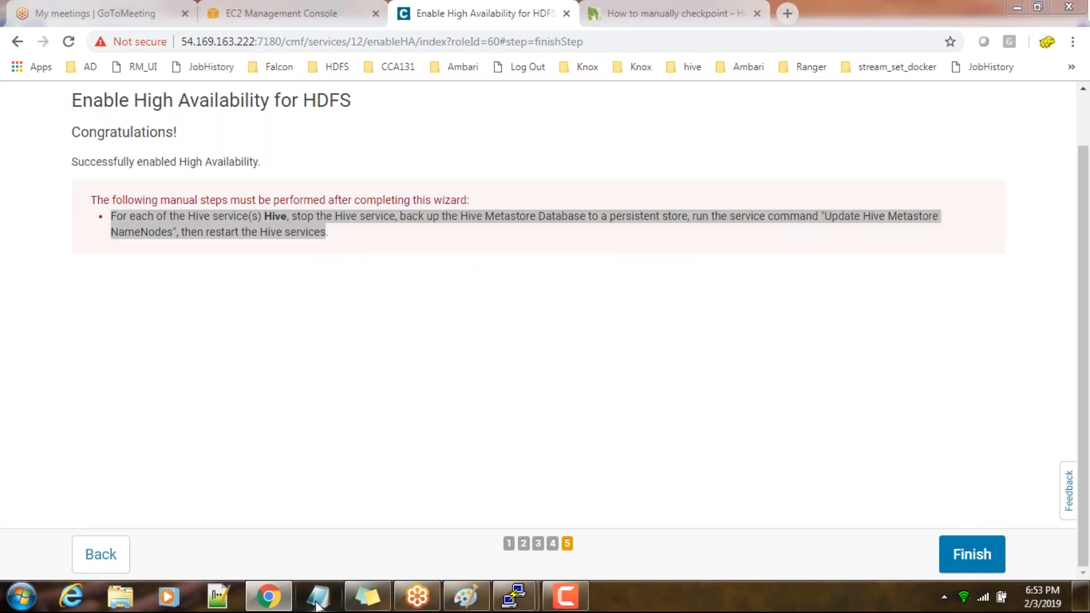
key("ctrl+v")
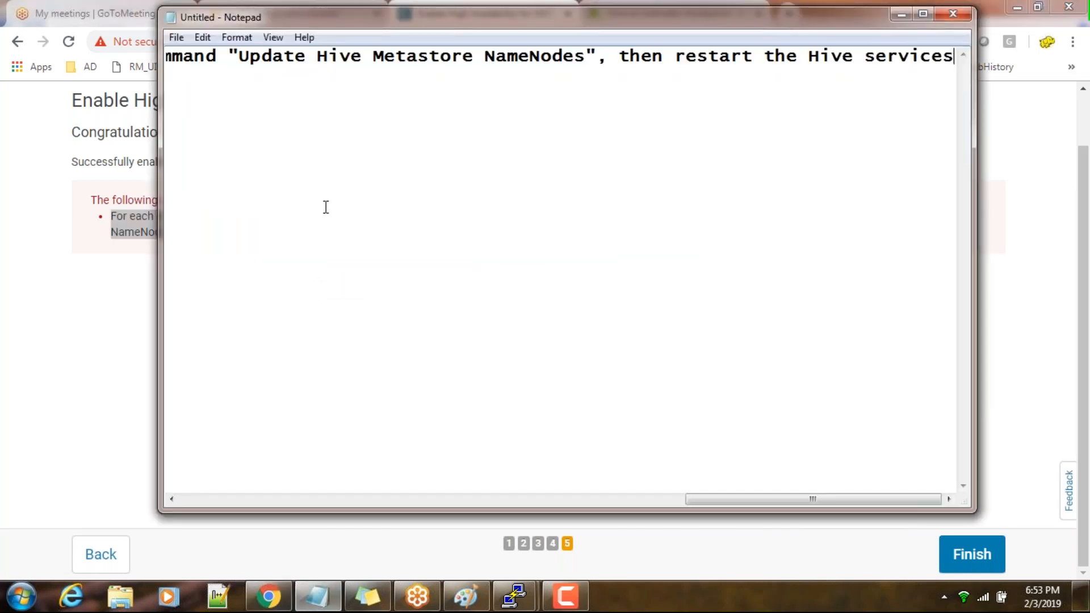
double_click(516, 21)
scroll(430, 348, "left", 8)
scroll(617, 573, "right", 2)
left_click_drag(617, 573, 118, 608)
Return to Chrome, reread the Hive Metastore backup instructions and finish the high availability wizard
left_click(266, 597)
left_click(201, 245)
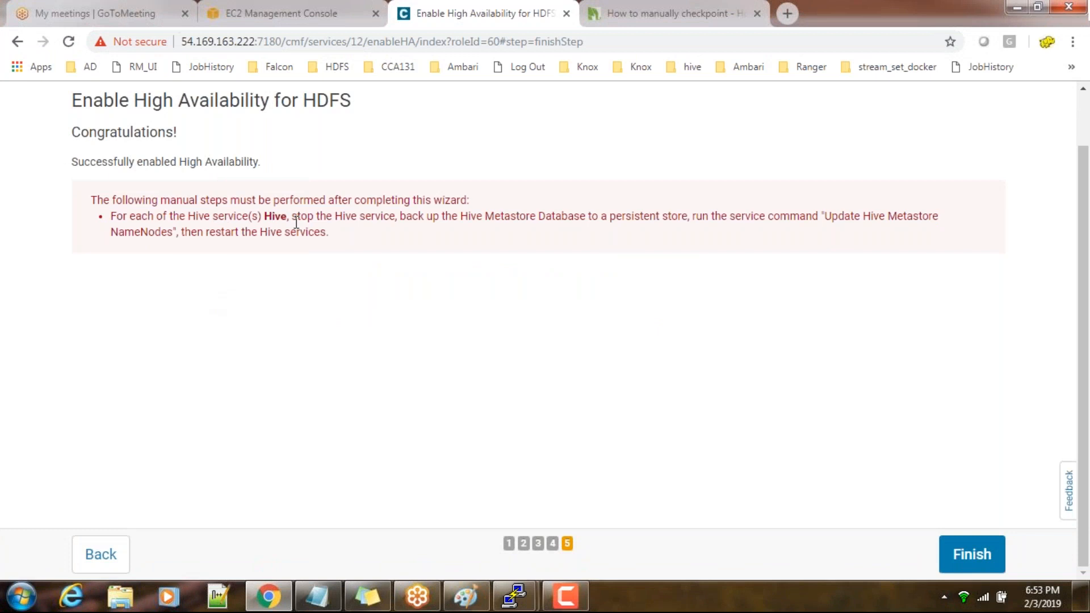
left_click_drag(495, 217, 820, 217)
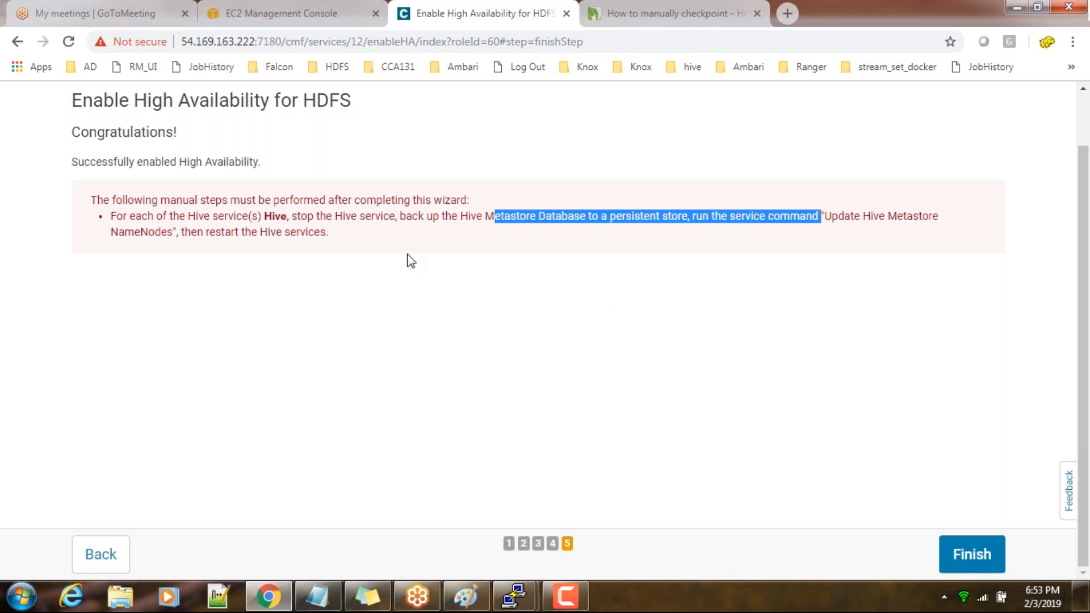
left_click(972, 555)
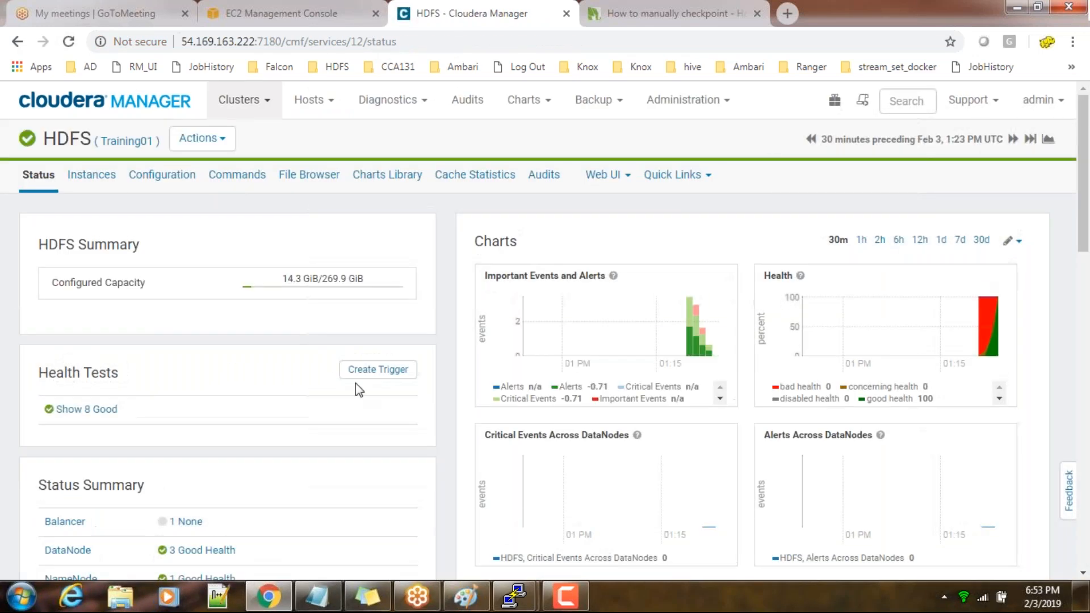
Open the HDFS role instances and review the NameNode, JournalNode and Failover Controller roles with their hosts
left_click(98, 176)
scroll(642, 450, "down", 3)
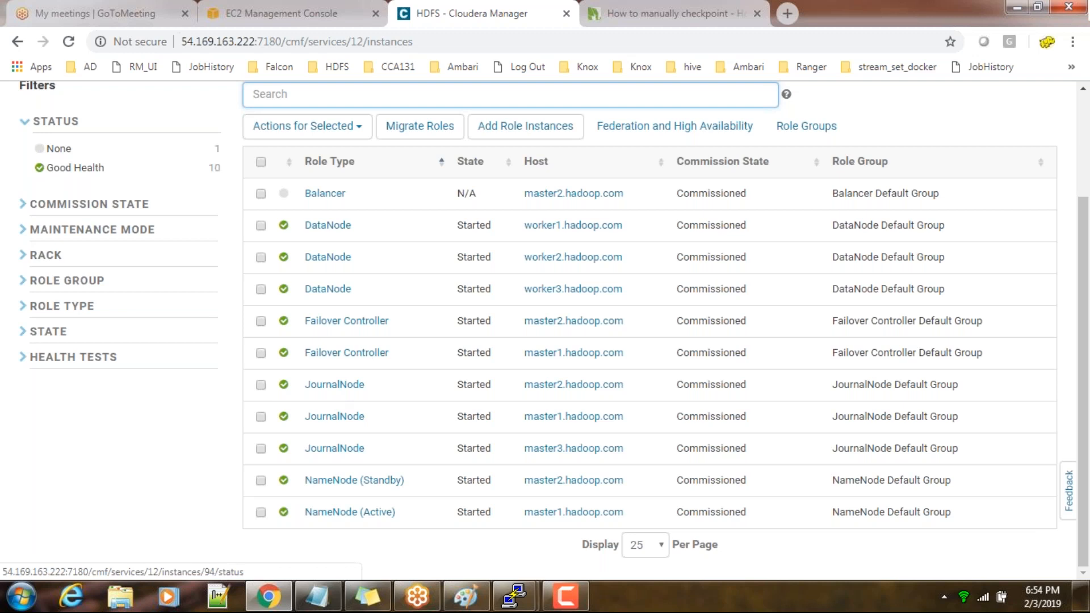
scroll(346, 443, "up", 3)
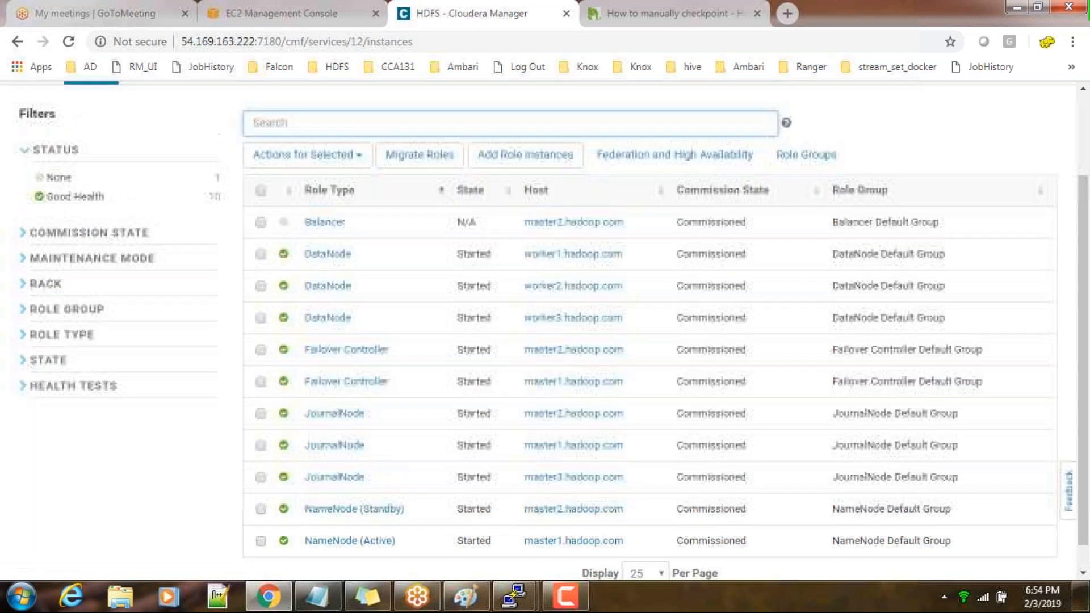
Open the Hive service from the Cloudera Manager home page and look through its available actions, including Update Hive Metastore NameNodes
left_click(158, 105)
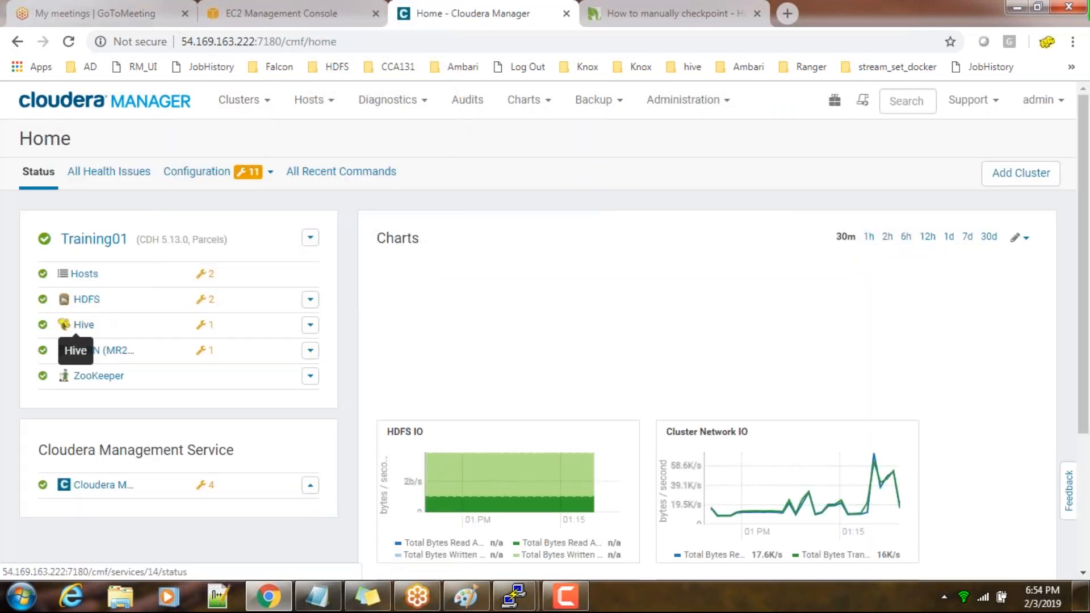
left_click(65, 325)
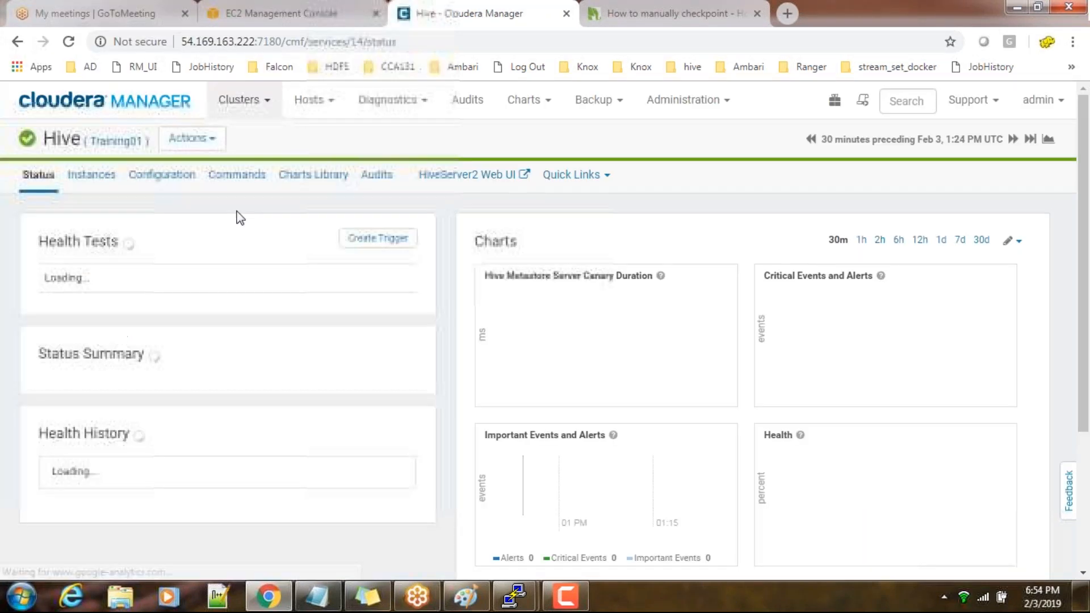
left_click(214, 143)
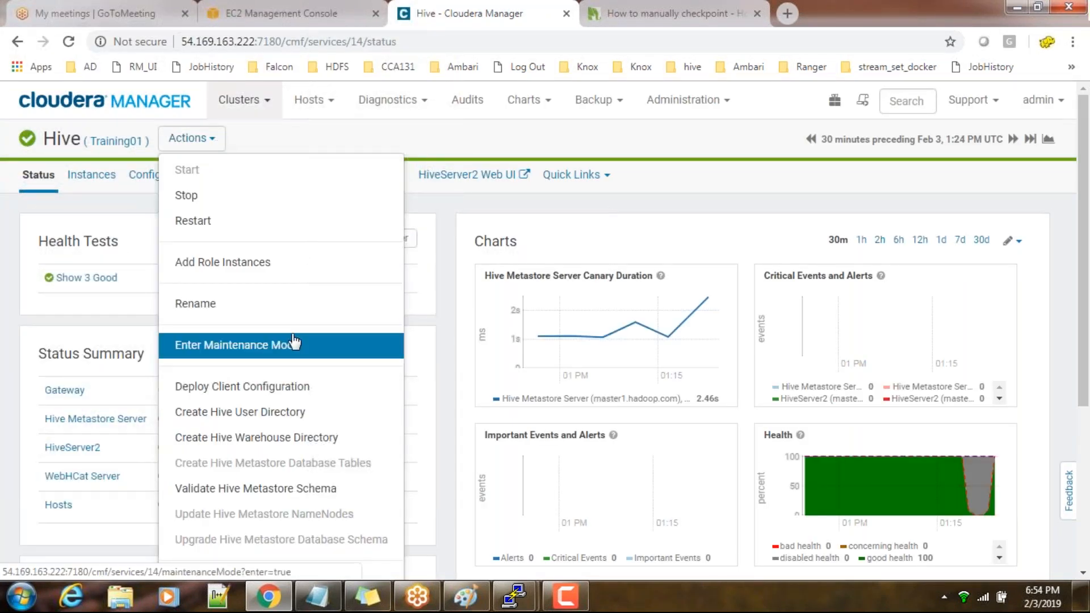
scroll(293, 340, "down", 2)
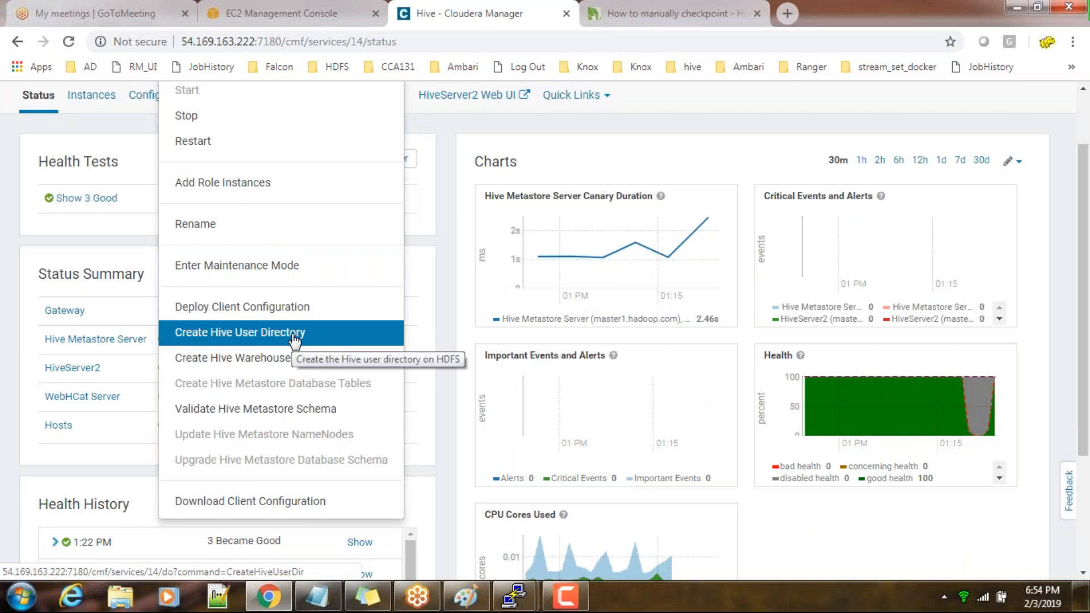
scroll(293, 341, "up", 2)
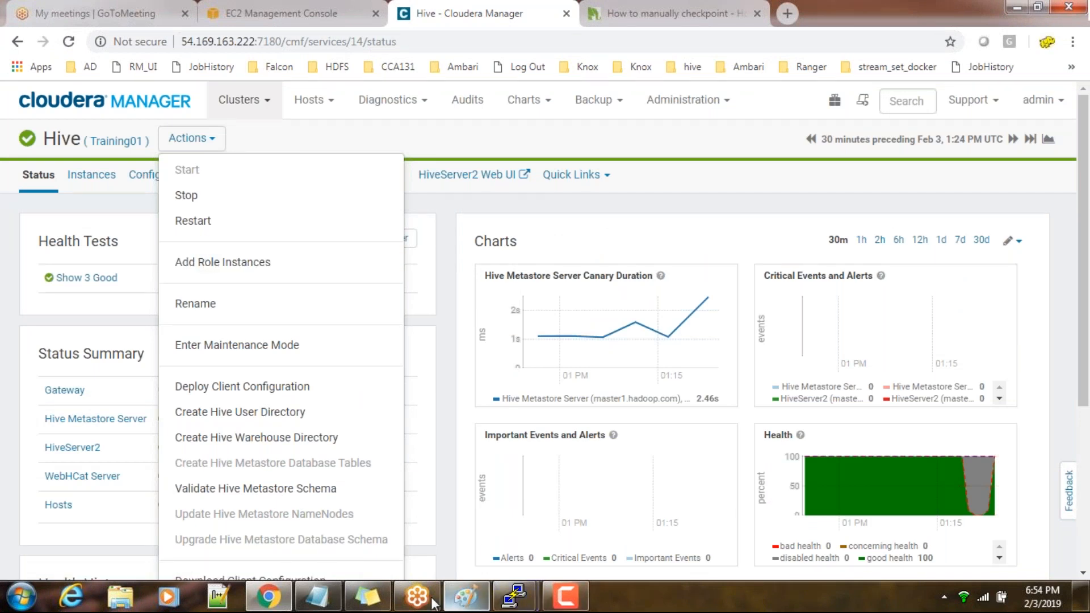
Reread the pasted Hive instructions in Notepad, and check the Update Hive Metastore NameNodes action back in Cloudera Manager
left_click(355, 604)
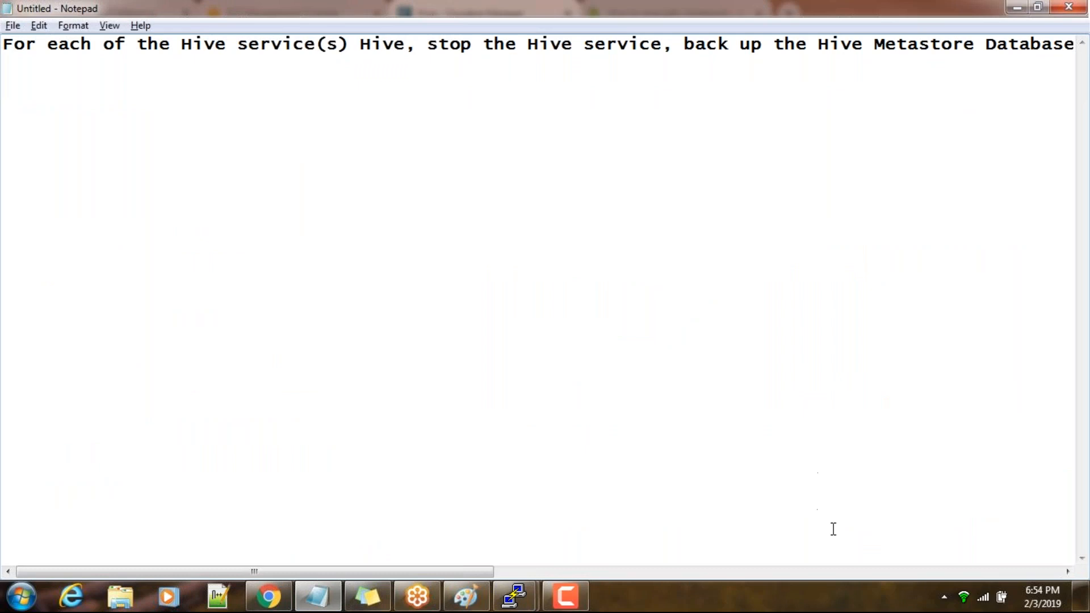
left_click_drag(478, 572, 953, 565)
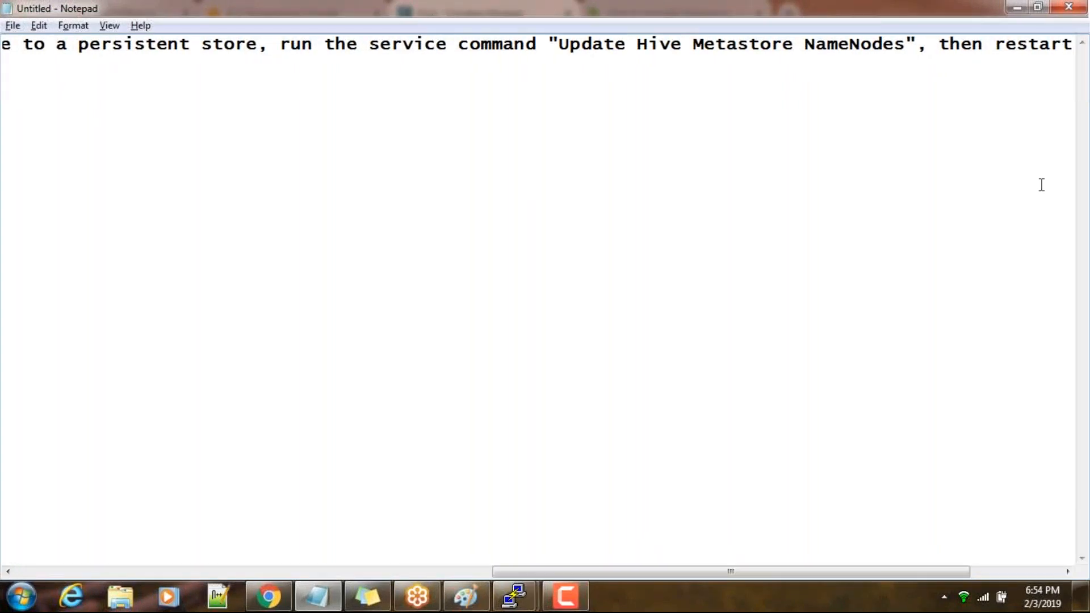
left_click(1015, 8)
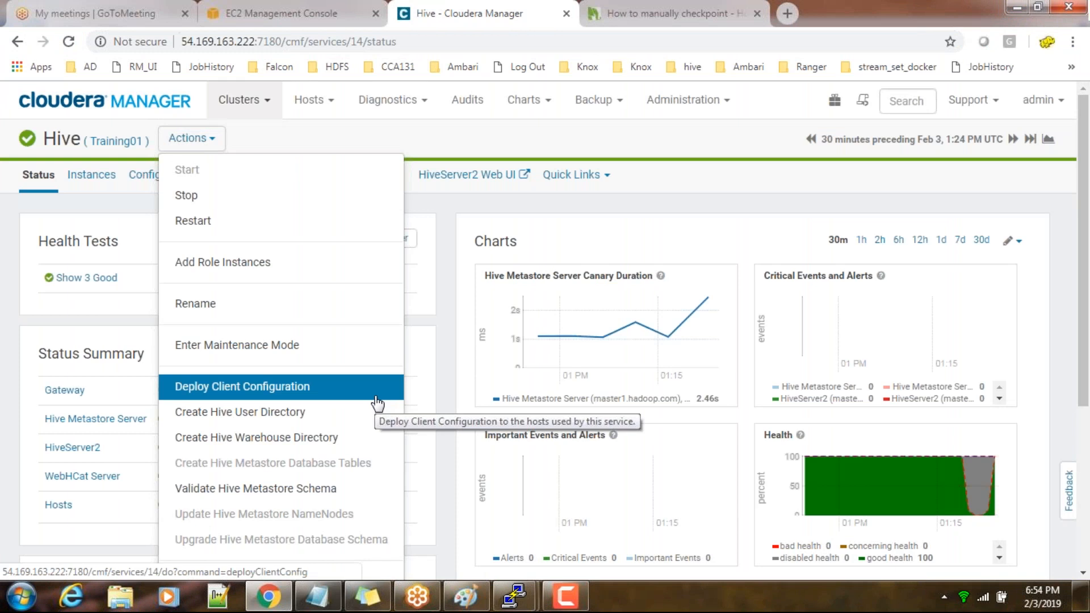
scroll(376, 404, "down", 2)
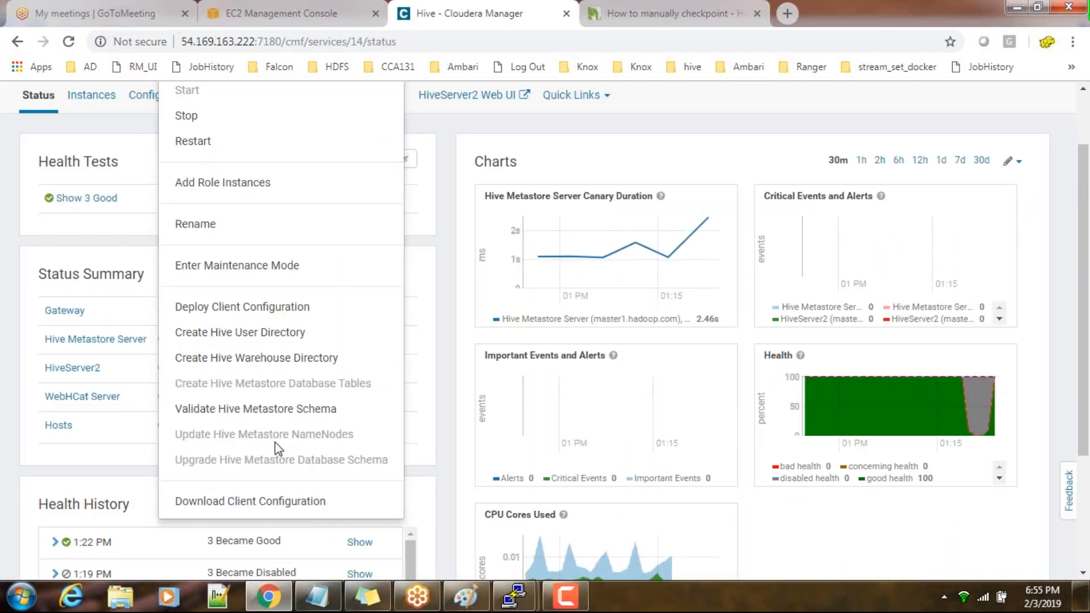
left_click(493, 408)
scroll(259, 273, "up", 2)
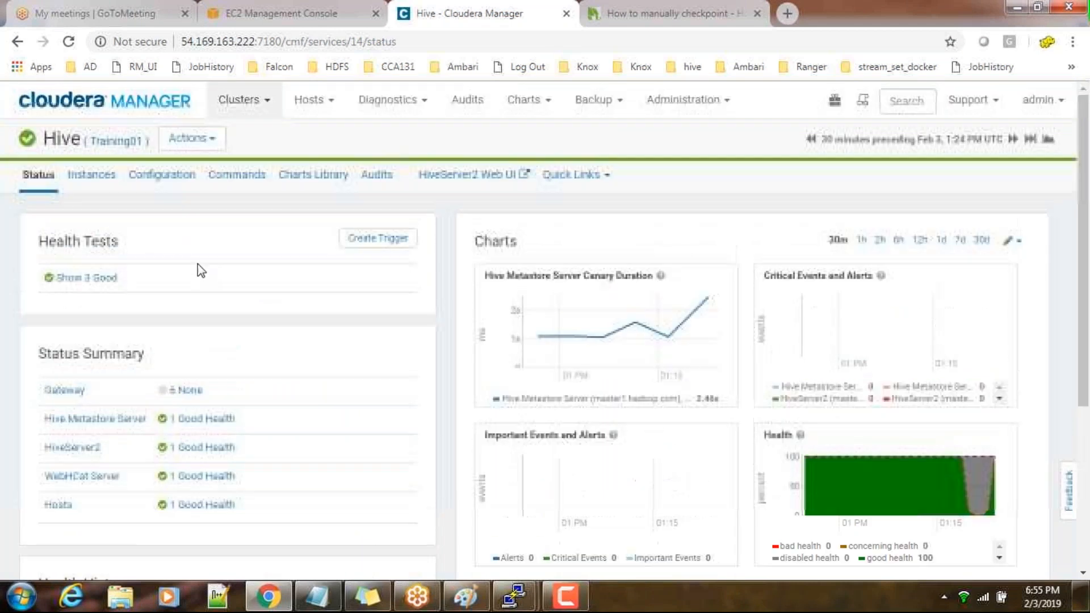
Stop the Hive service and close the finished command report
left_click(189, 138)
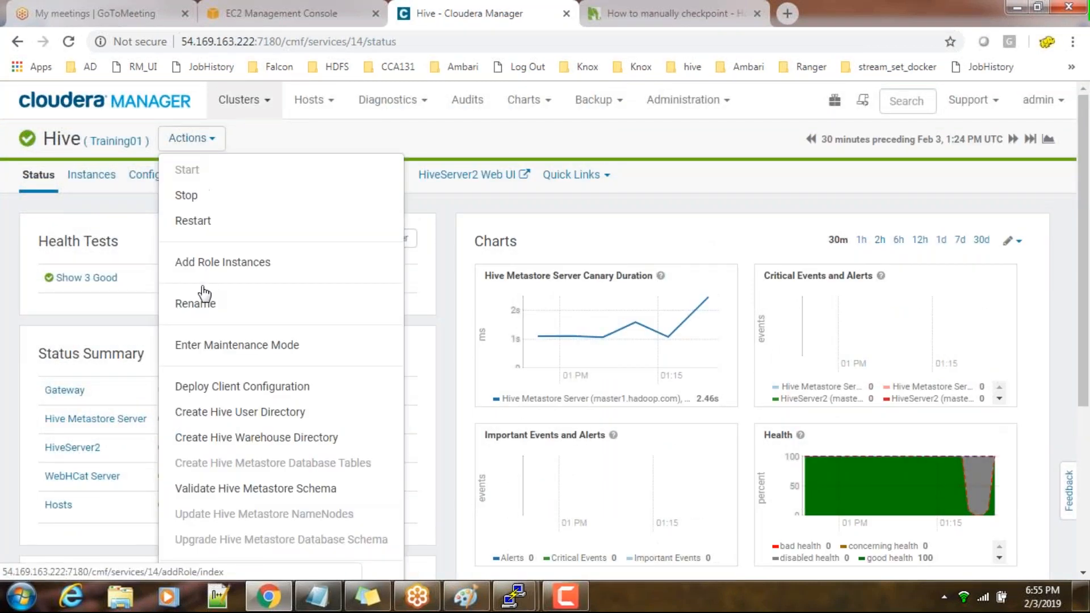
left_click(191, 197)
left_click(730, 261)
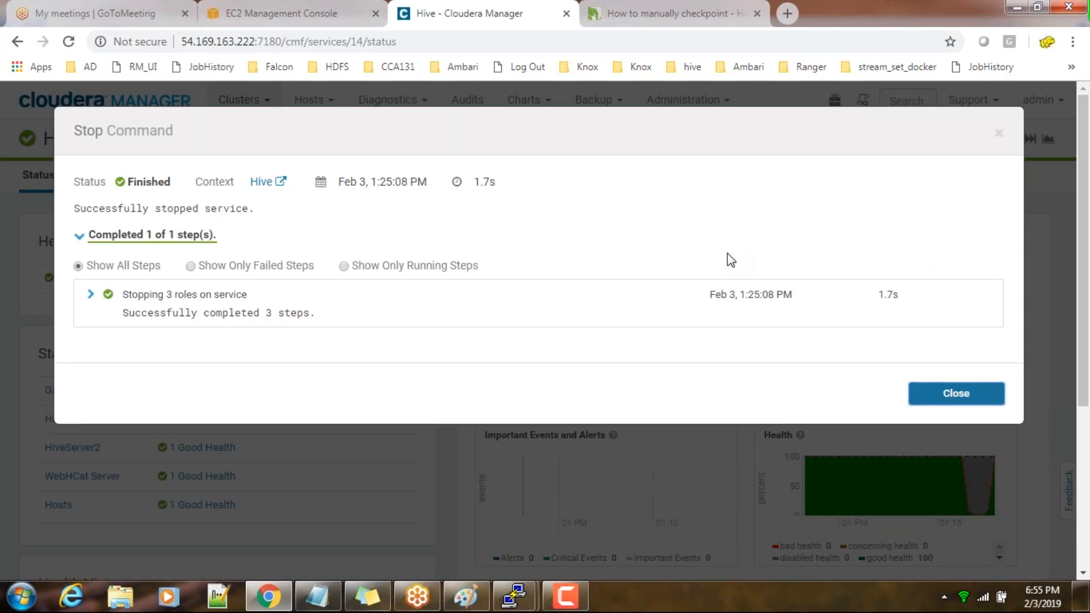
left_click(985, 400)
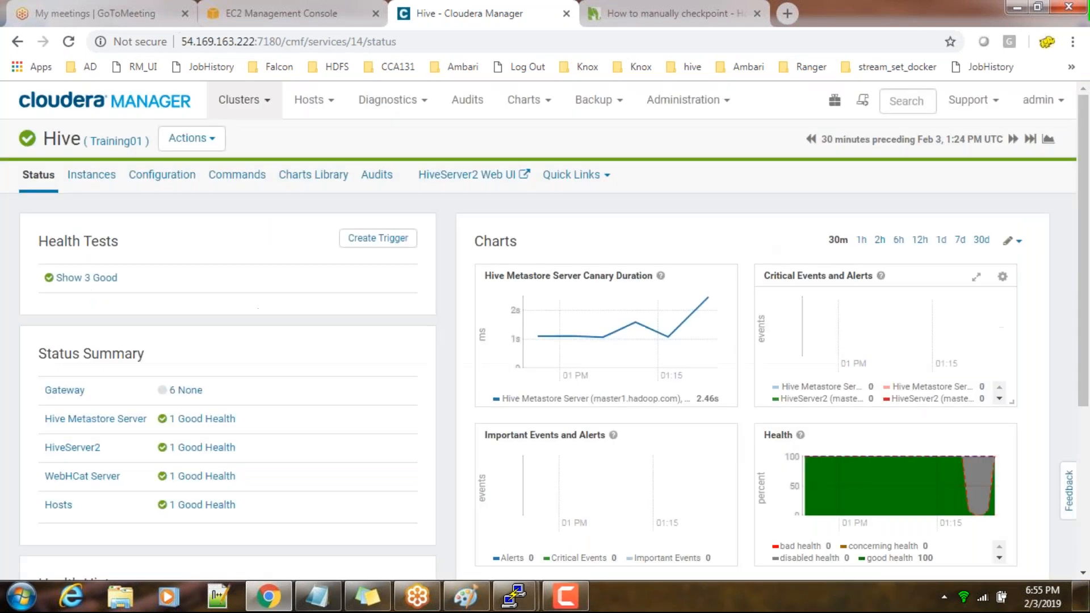
Reopen the Hive service from the home page, read the backup warning and run Update Hive Metastore NameNodes
left_click(151, 103)
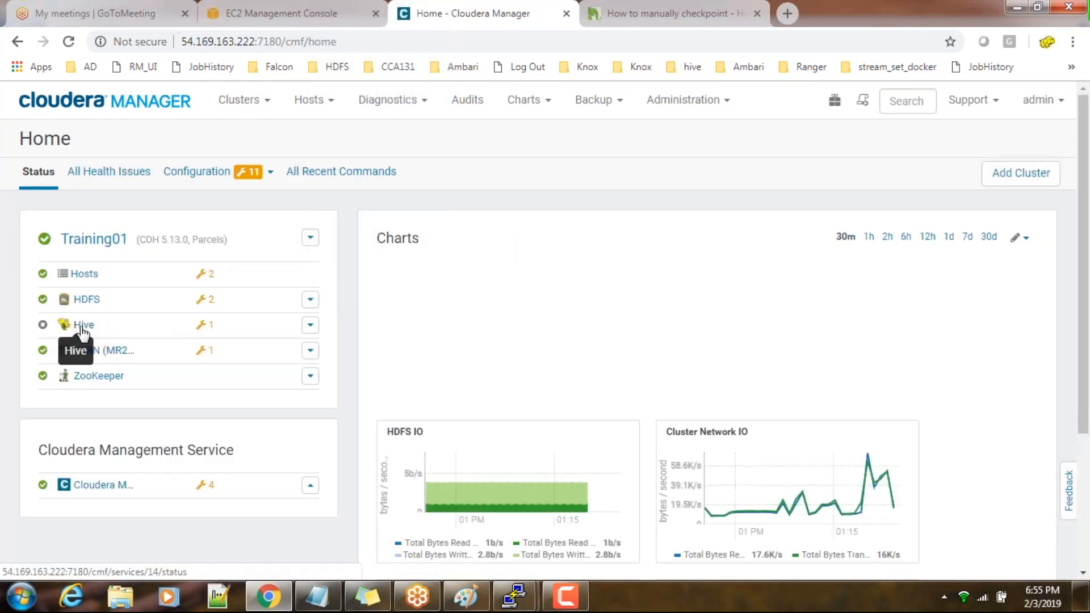
left_click(83, 326)
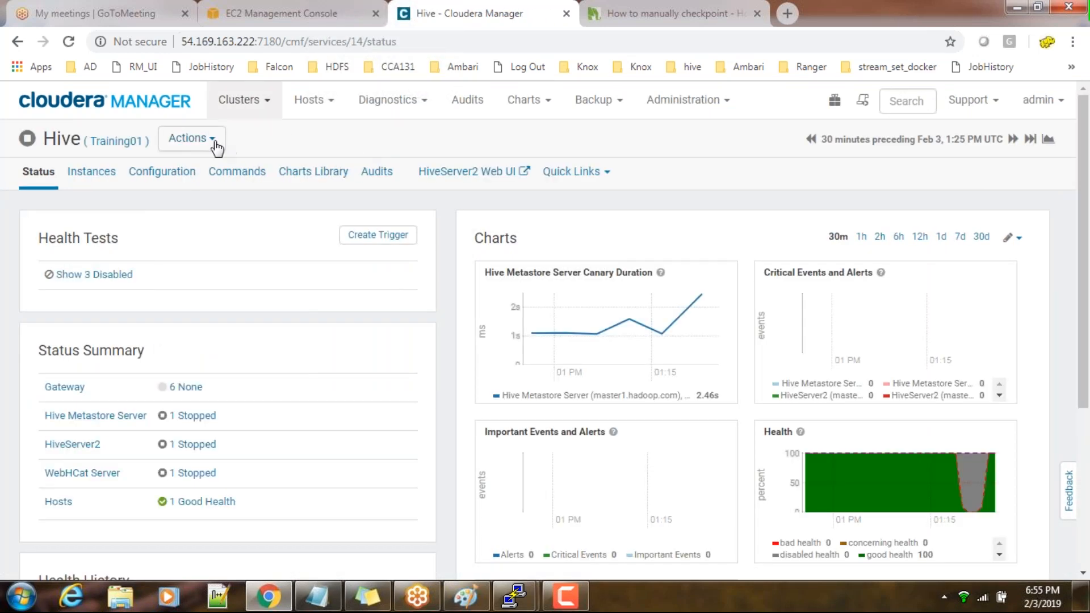
left_click(215, 144)
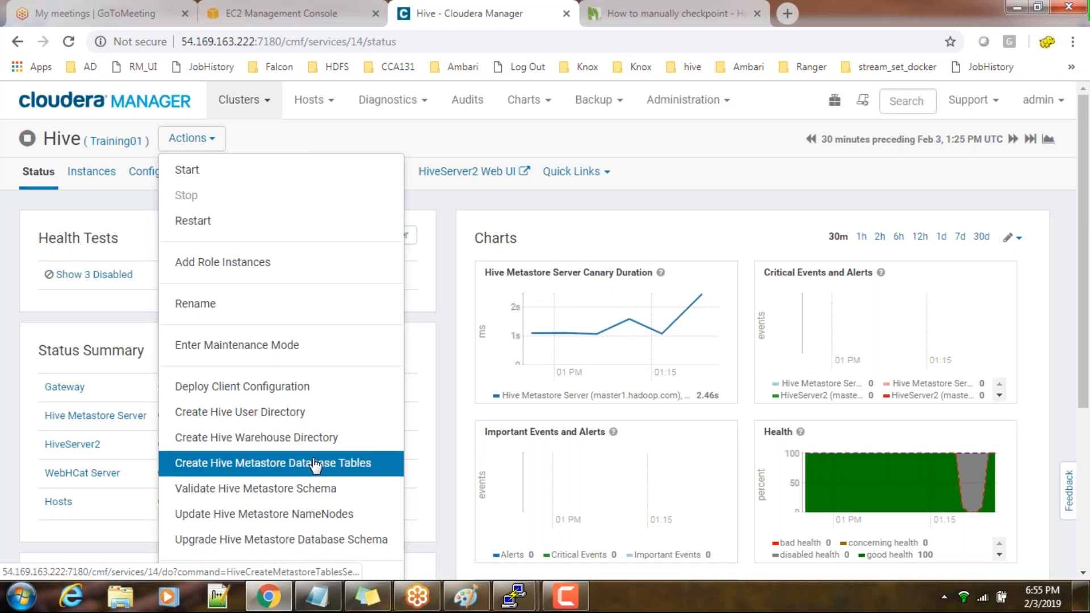
scroll(315, 466, "down", 1)
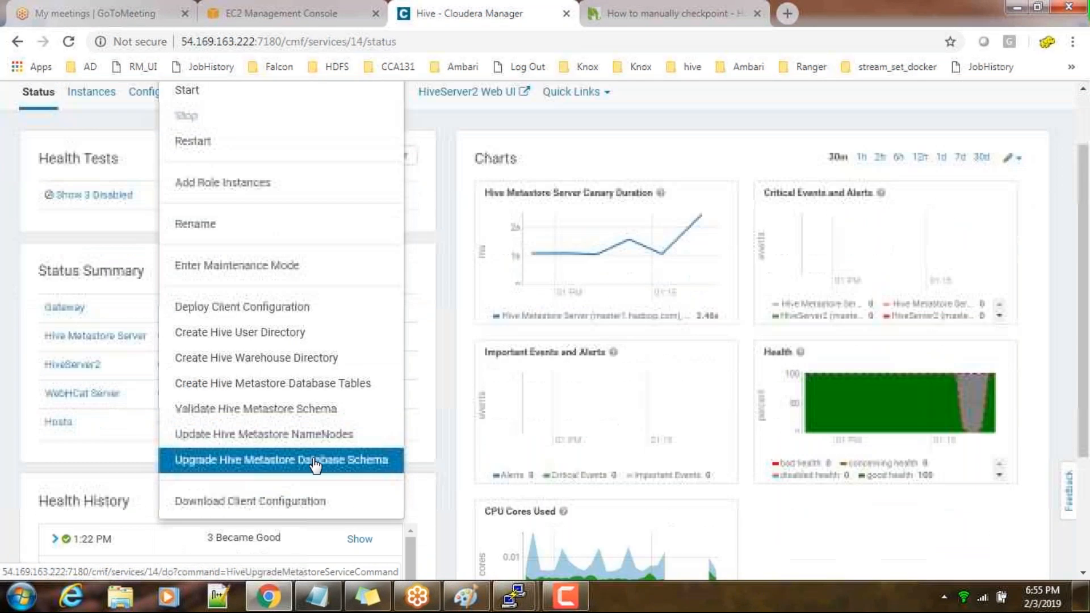
left_click(261, 447)
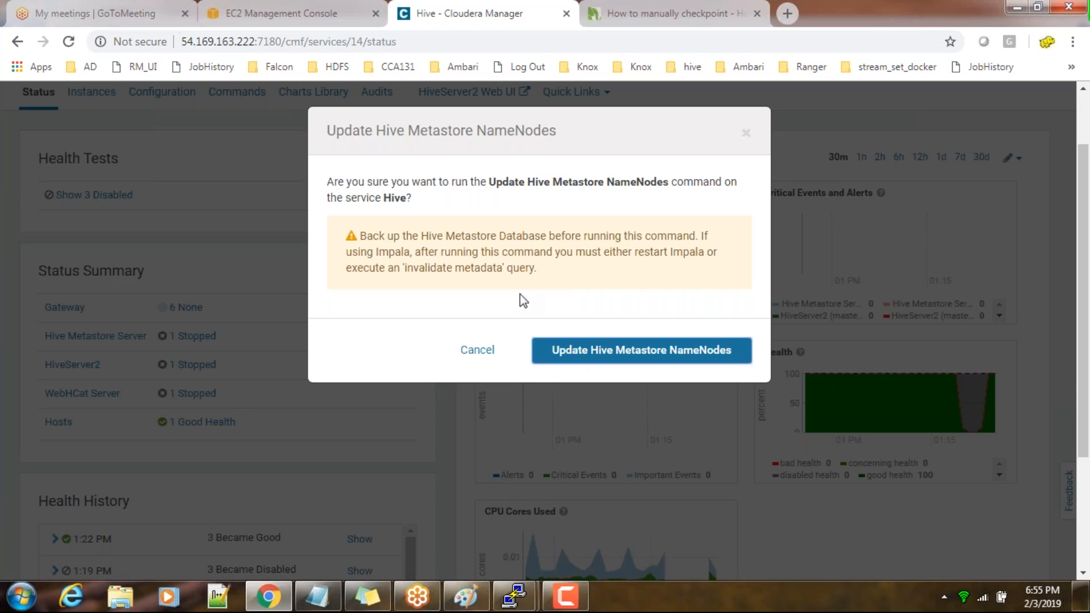
left_click_drag(538, 270, 359, 235)
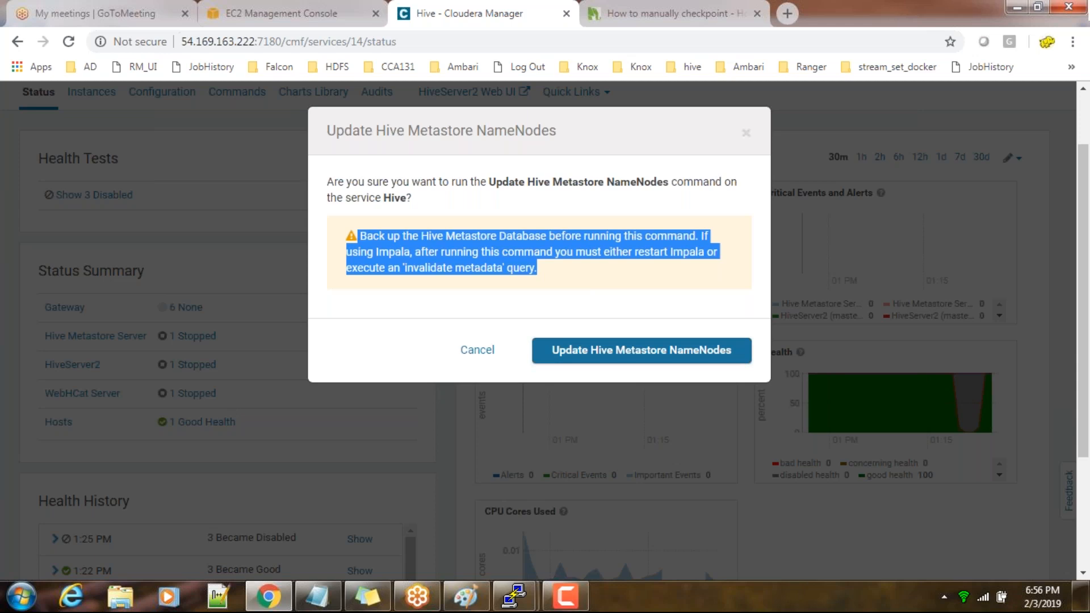
left_click(598, 355)
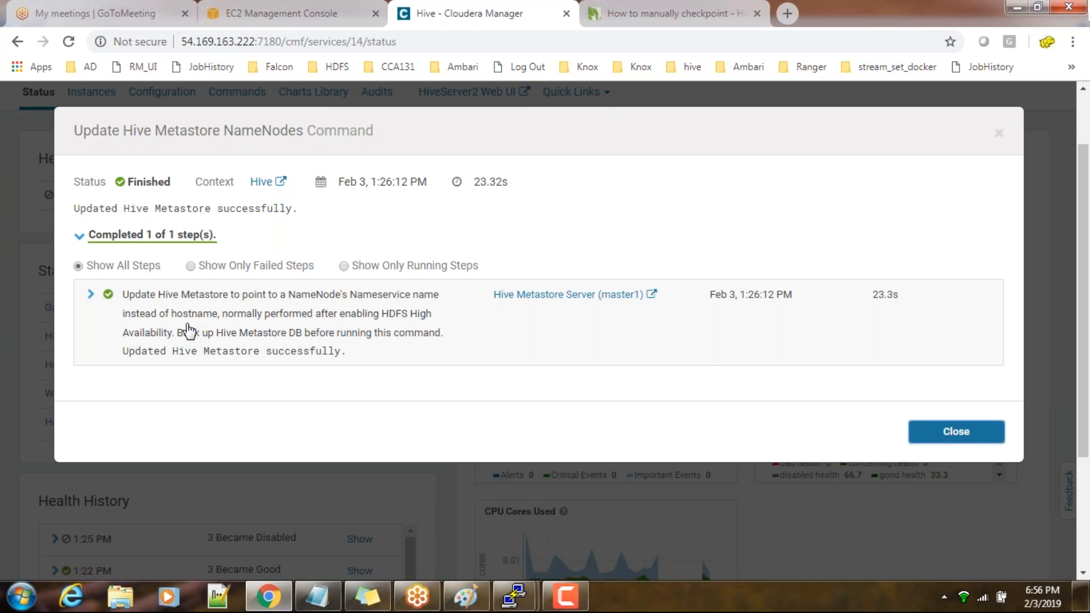
left_click(955, 432)
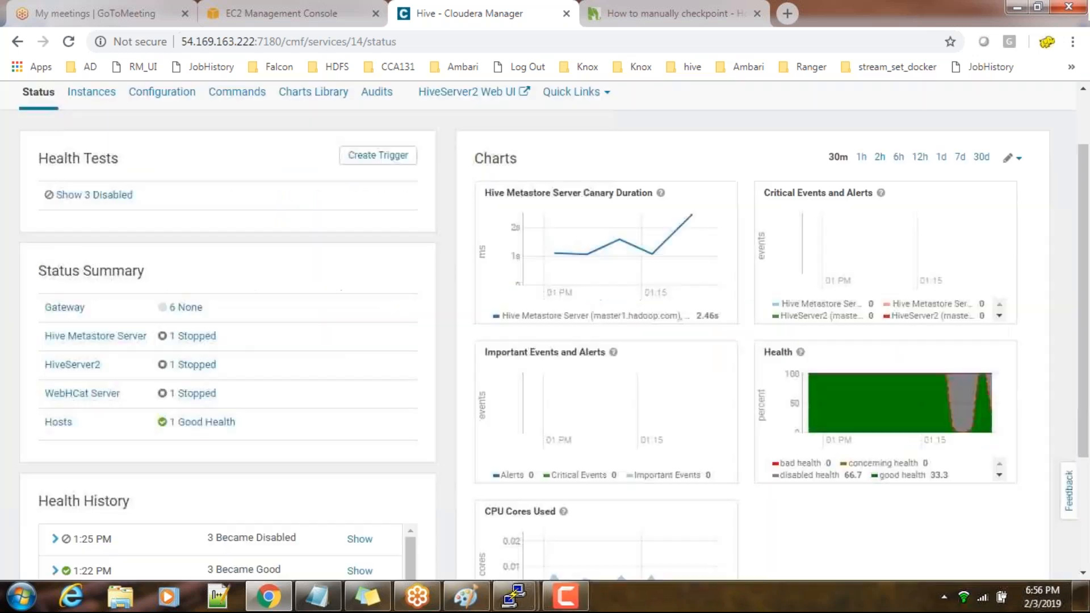
Start the Hive service from its role instances page and review the state of its roles
scroll(518, 297, "up", 3)
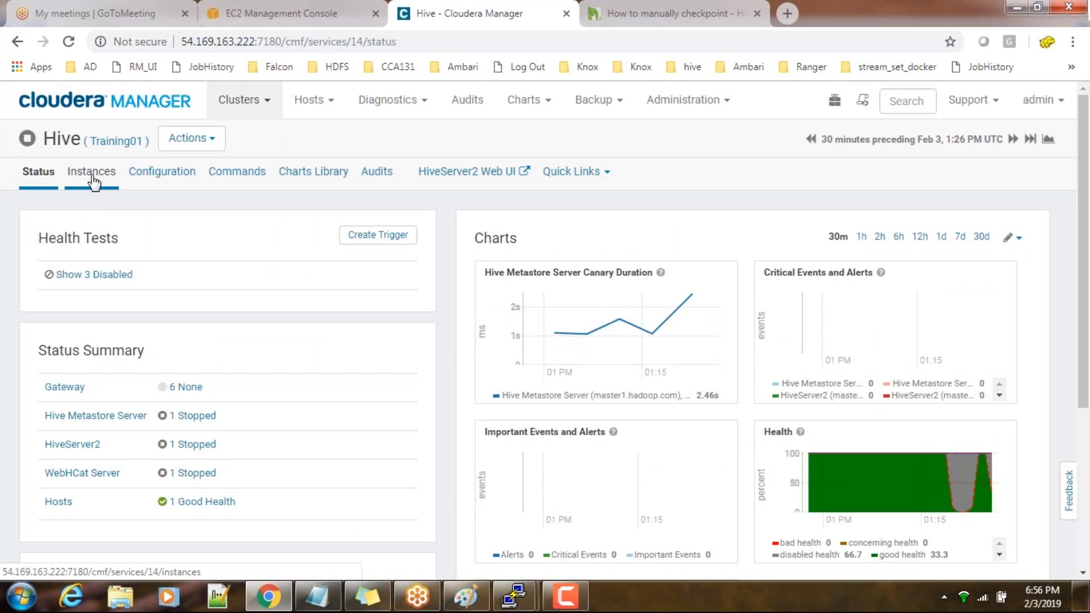
left_click(93, 177)
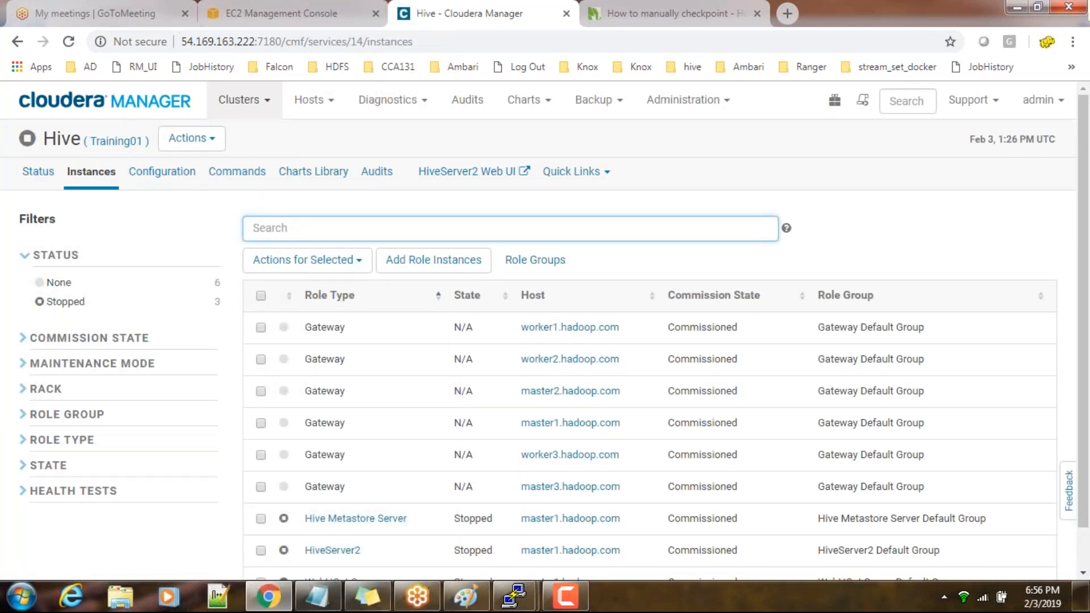
left_click(184, 141)
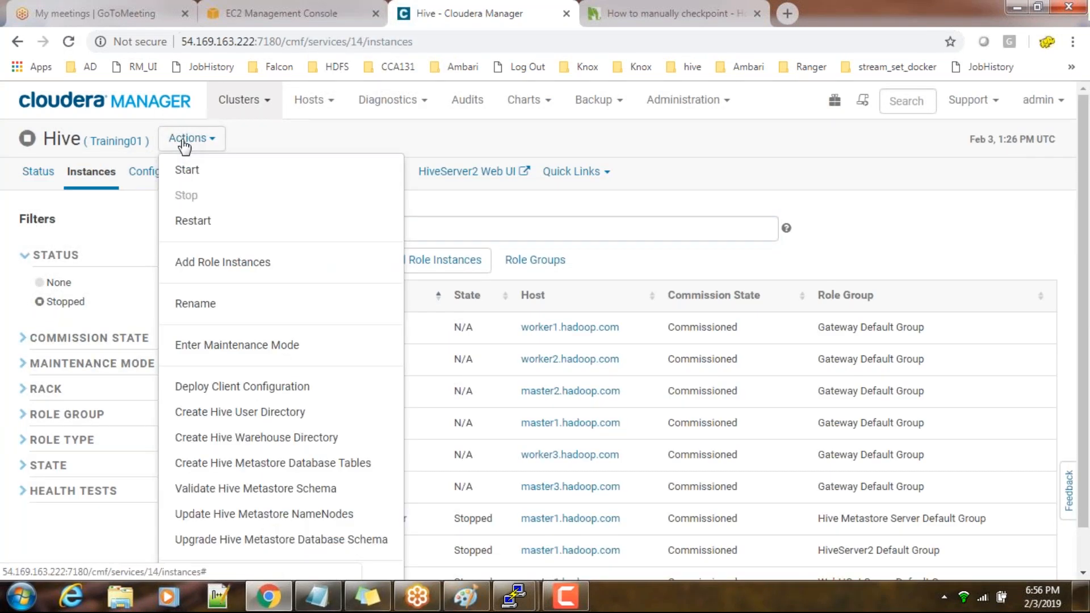
left_click(183, 170)
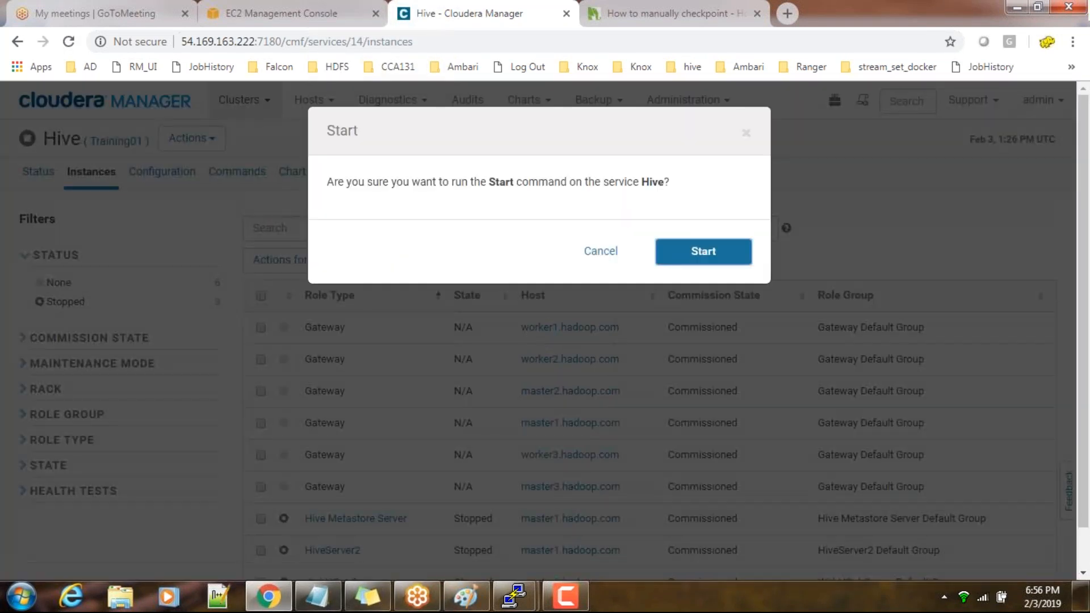
left_click(704, 253)
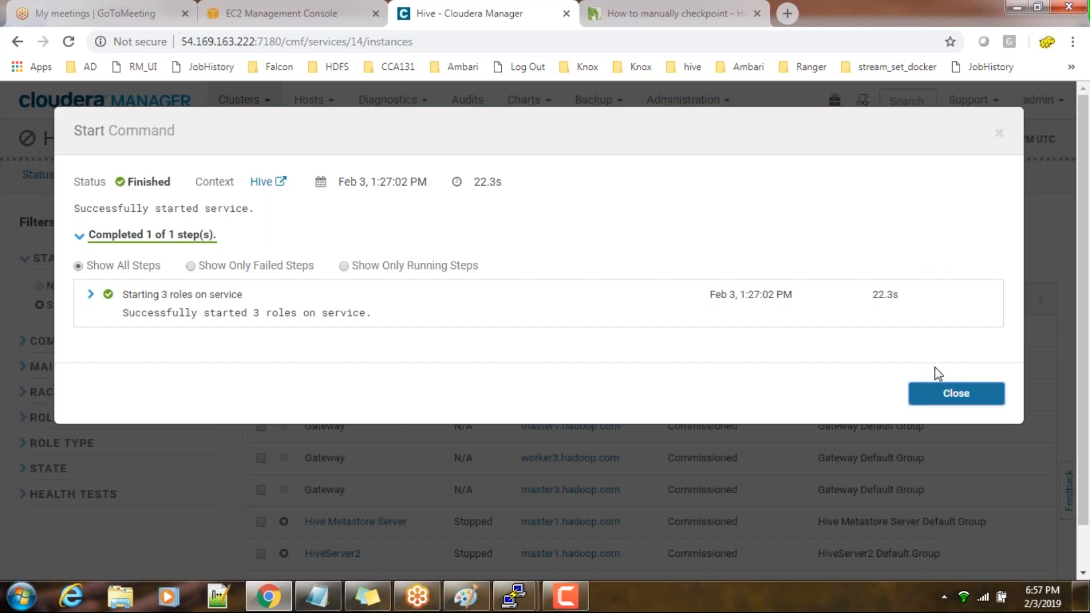
left_click(951, 399)
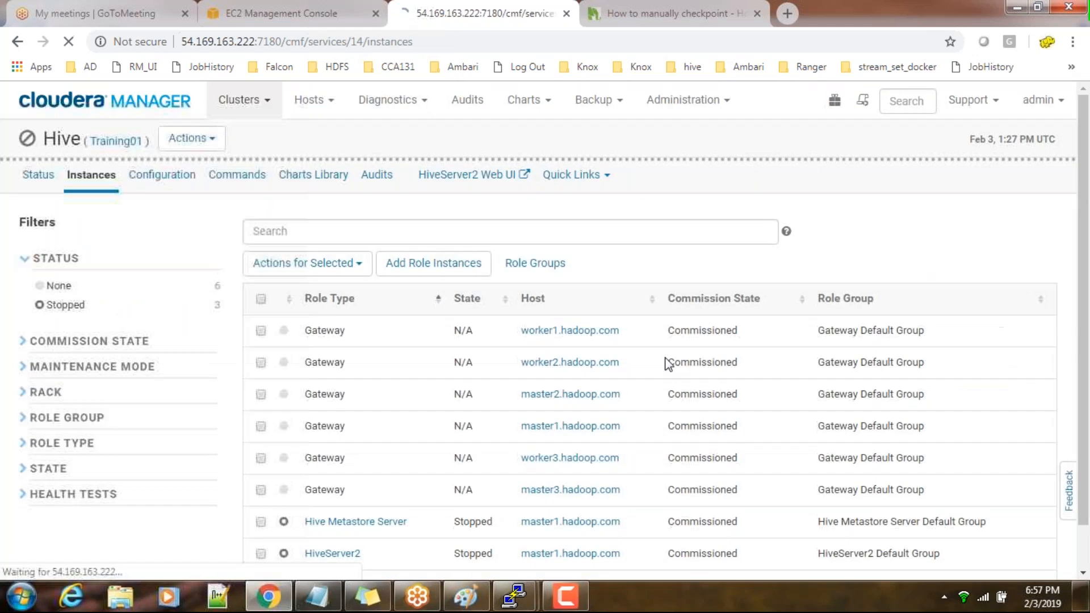
scroll(264, 363, "down", 1)
scroll(261, 238, "up", 1)
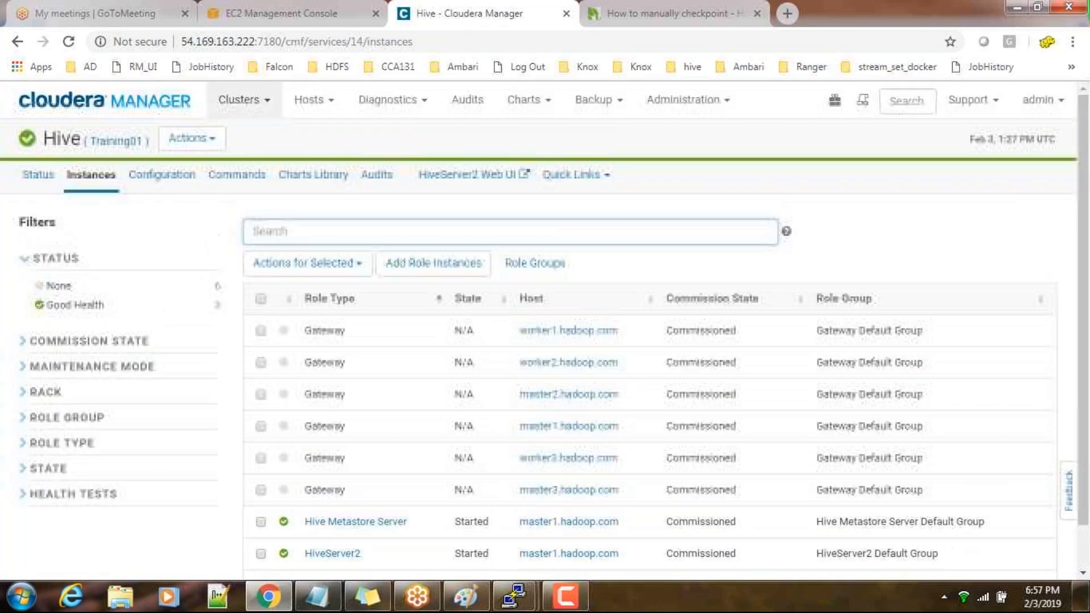
Open the HDFS service from the home page, and switch to the PuTTY terminal on master1 to run hdfs dfs -df -h
left_click(142, 101)
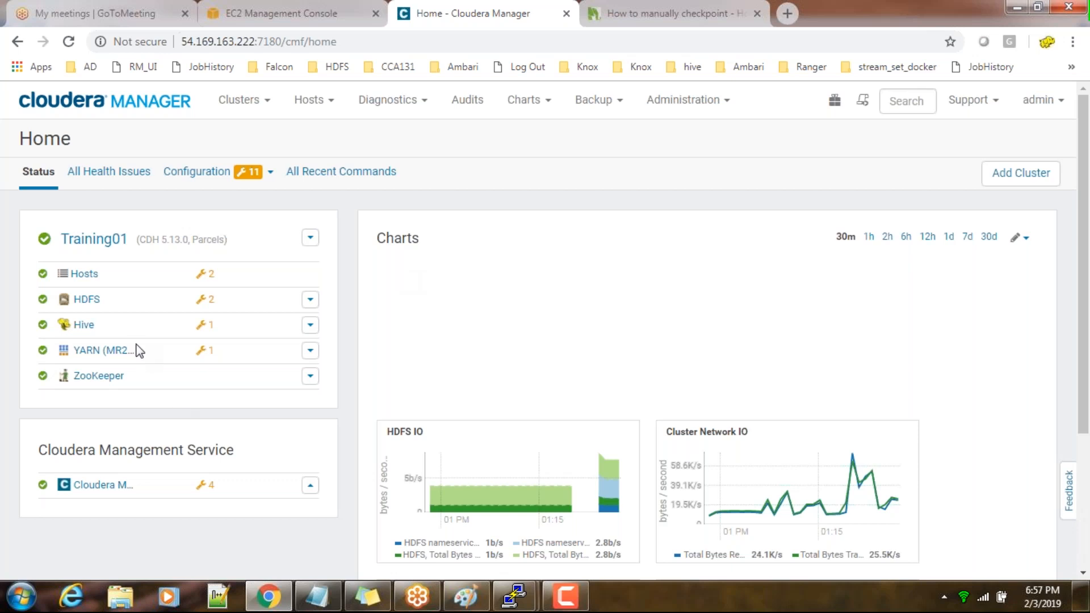
left_click(86, 299)
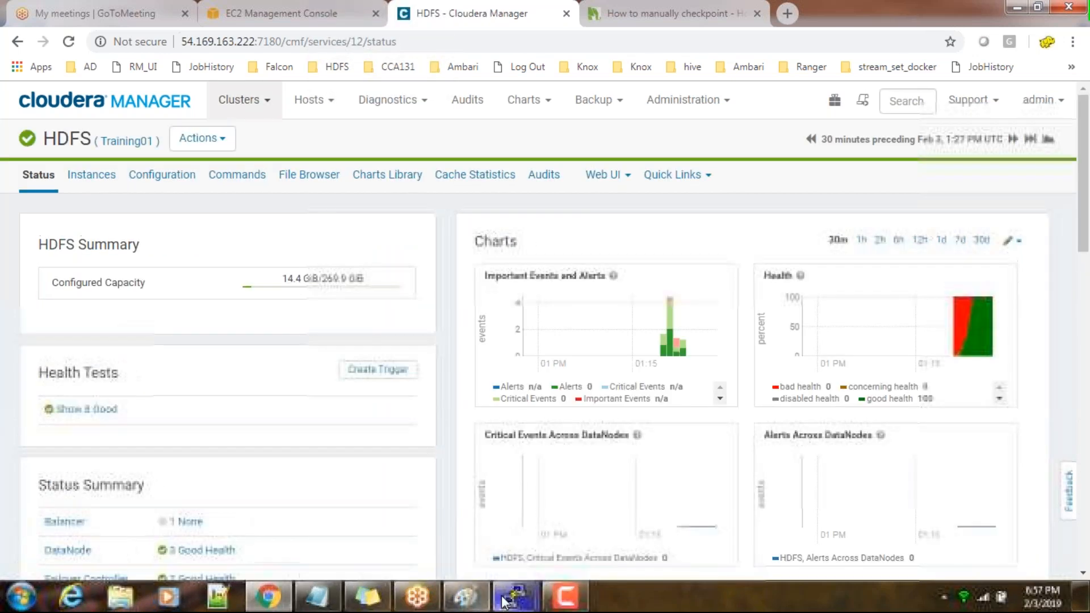
mouse_move(513, 596)
left_click(490, 531)
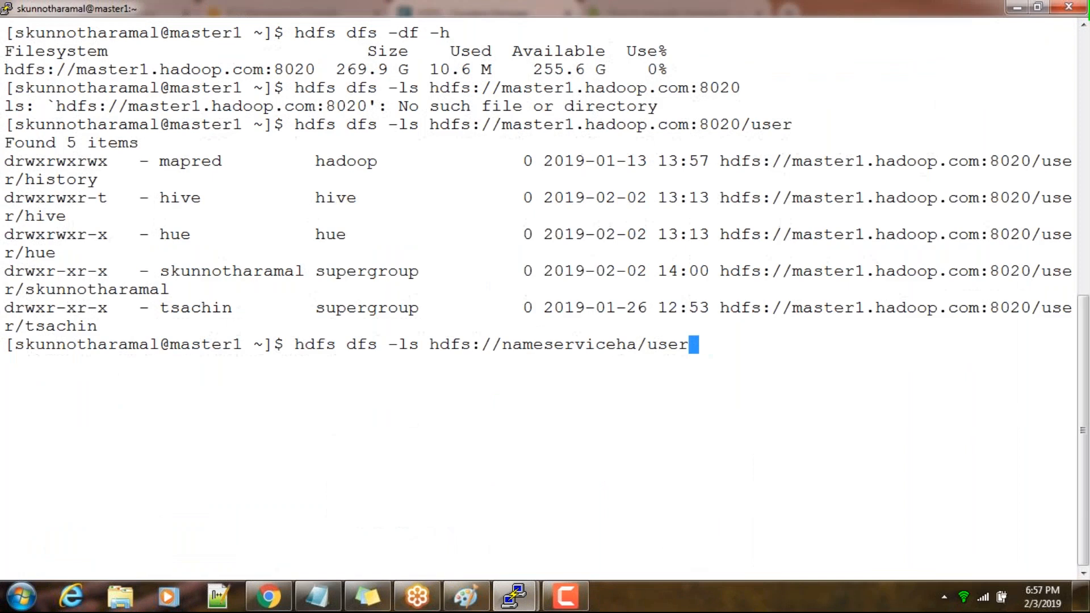
key("Up")
key("Up")
key("Up")
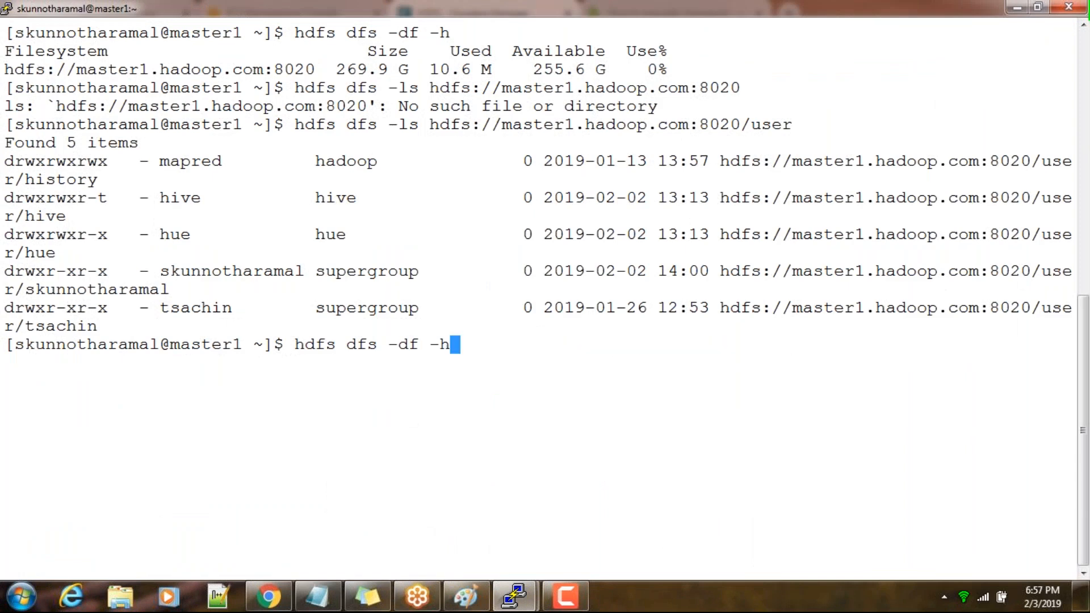
key("Return")
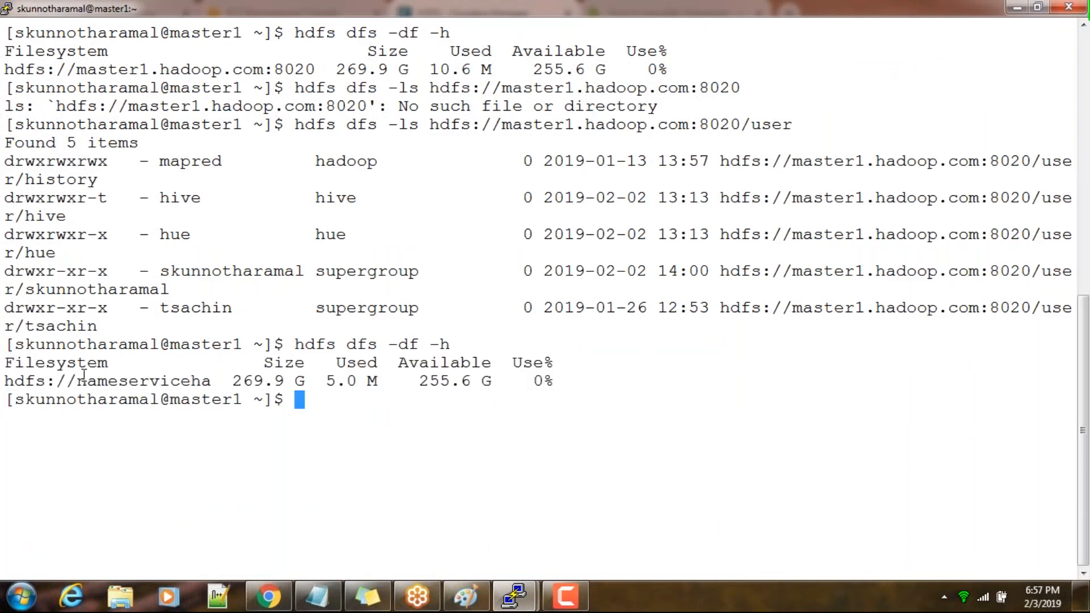
Compare the filesystem URI in the earlier disk usage output with the one in the new output
left_click_drag(7, 70, 295, 69)
mouse_move(212, 380)
left_mouse_down()
mouse_move(11, 386)
mouse_move(208, 380)
left_mouse_up()
left_click(83, 386)
left_click_drag(4, 381, 197, 381)
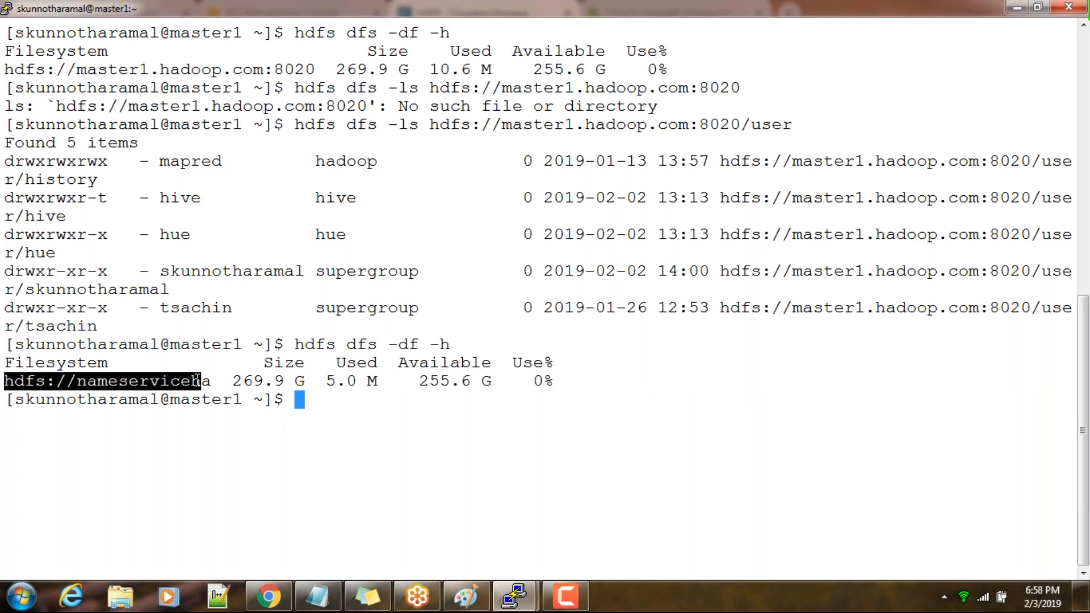
List the HDFS root directory with hdfs dfs -ls /
type("hdfs dfs ")
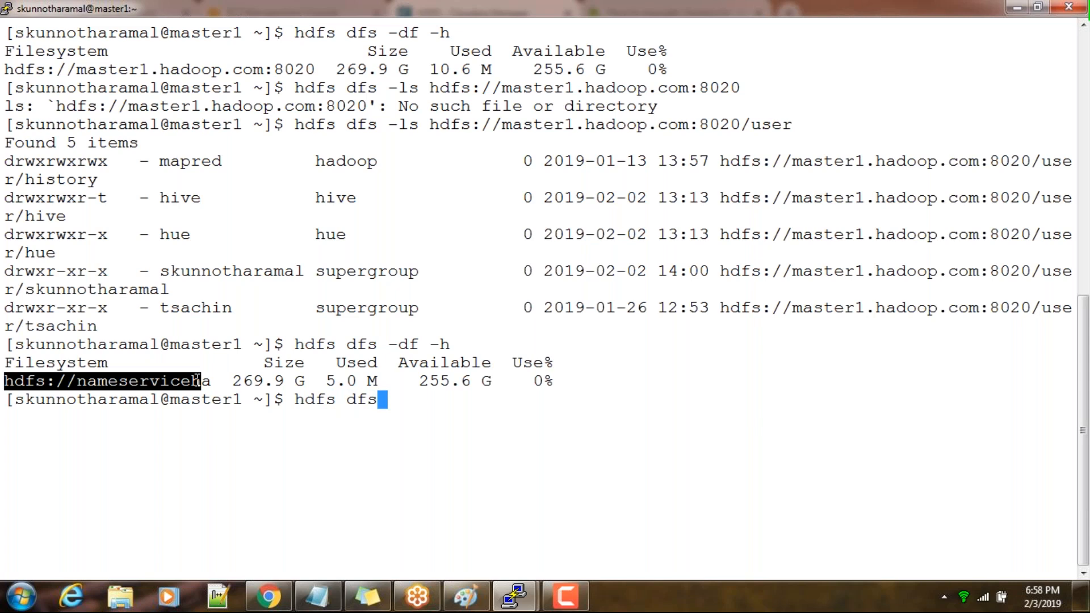
type("-ls /")
key("Return")
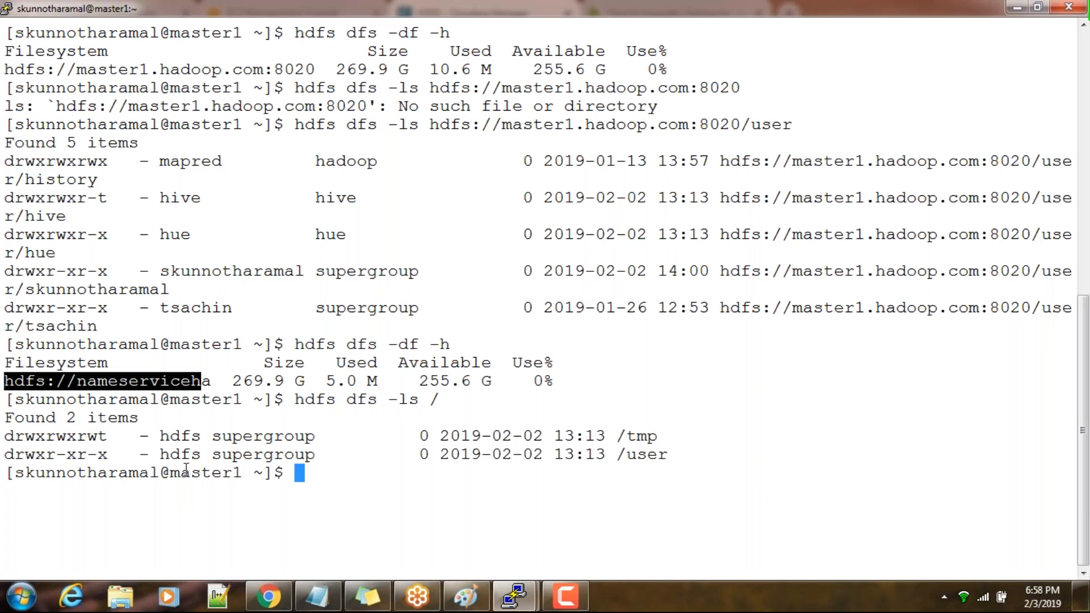
left_click(418, 605)
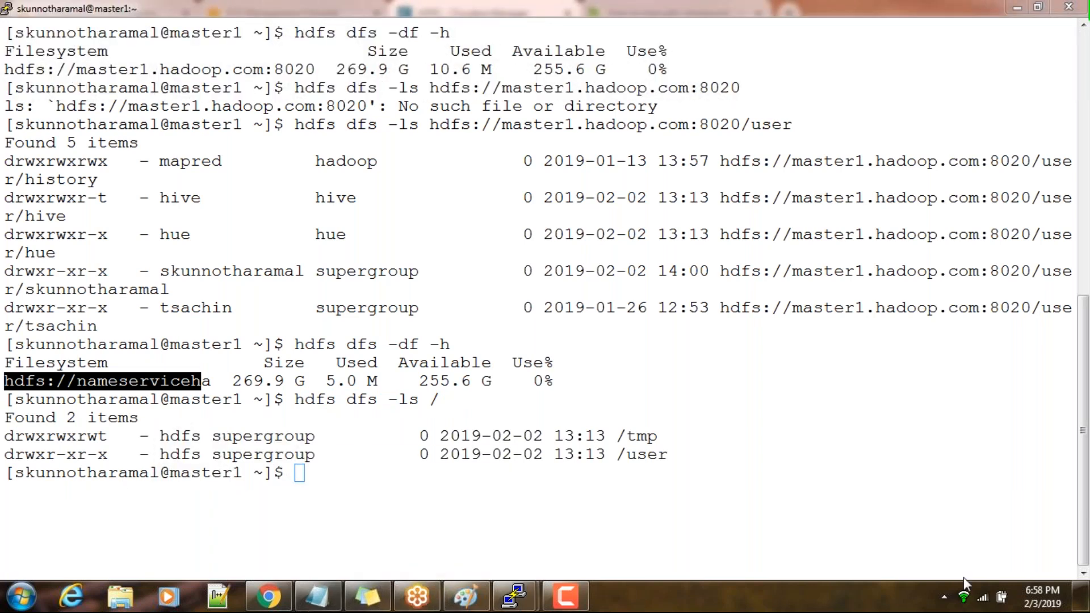
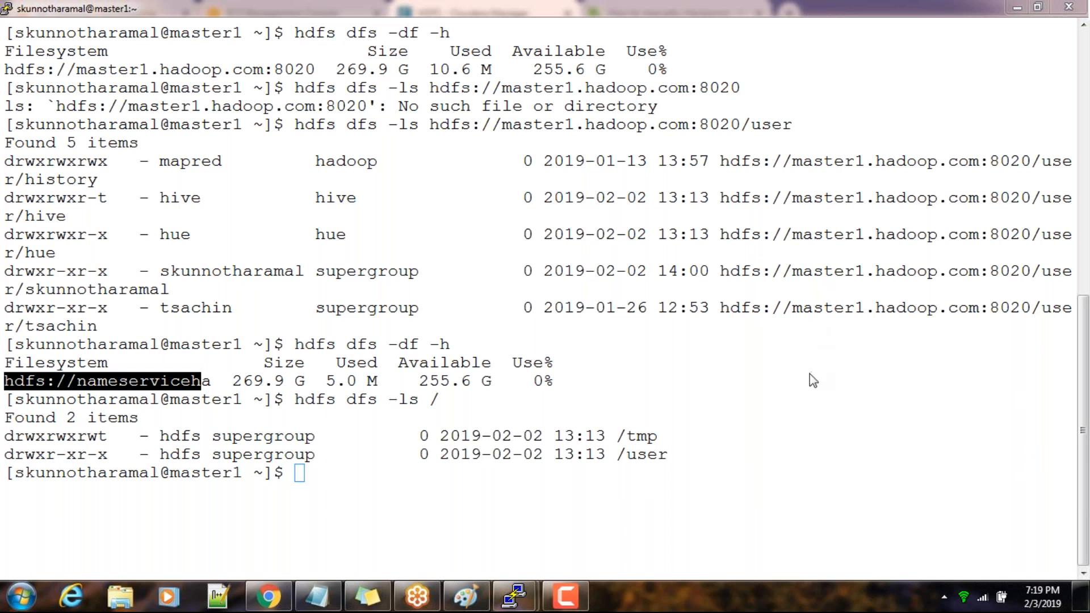
Switch to Cloudera Manager in Chrome, open the HDFS service's role instances, and review the roles down to the NameNodes
left_click(557, 452)
left_click(950, 350)
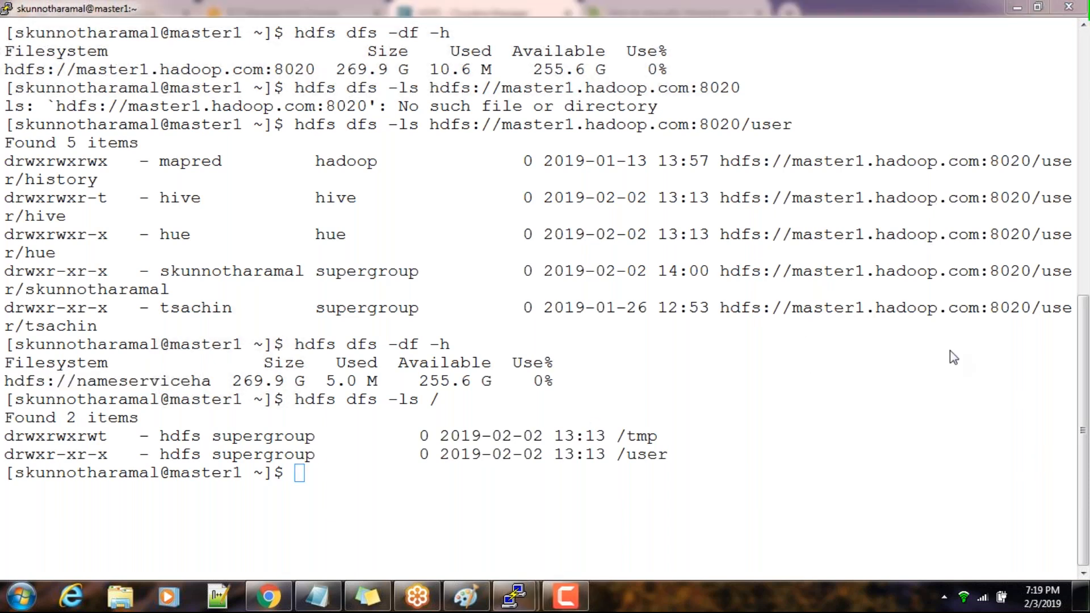
left_click(539, 468)
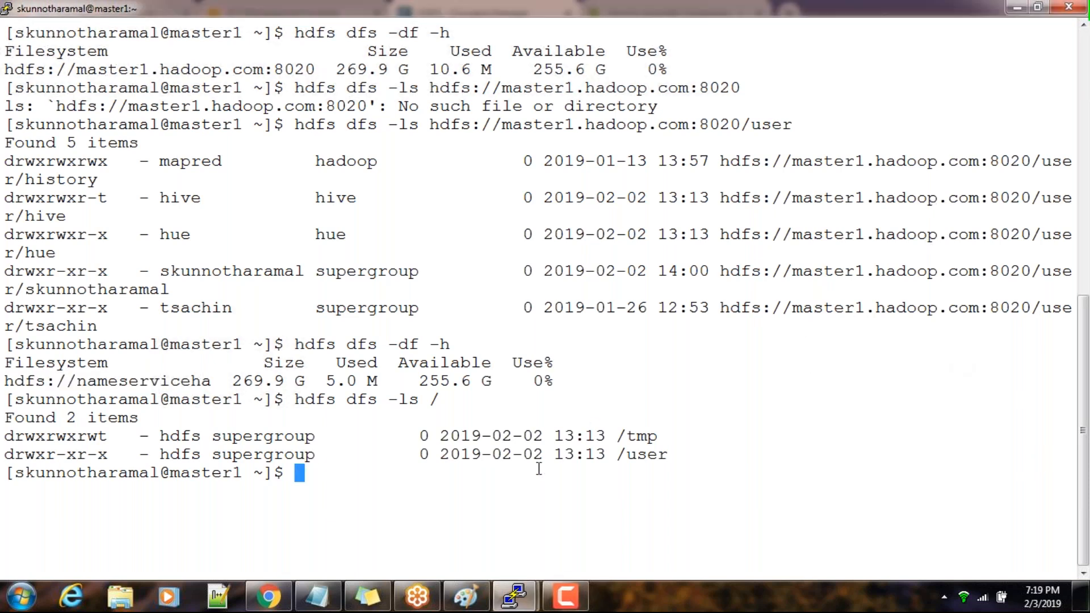
left_click(270, 599)
left_click(117, 108)
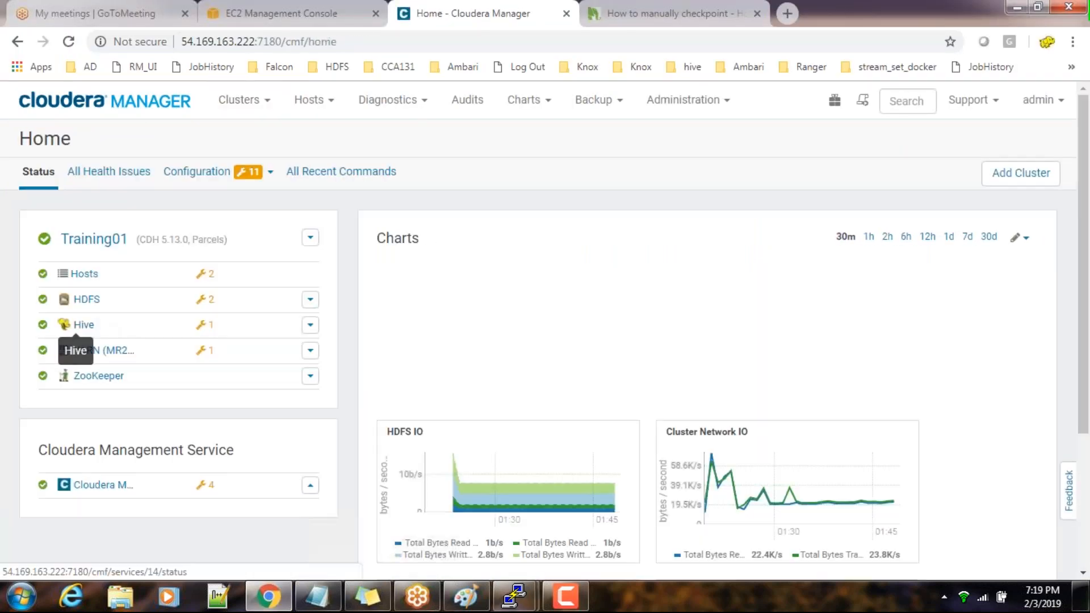
left_click(64, 299)
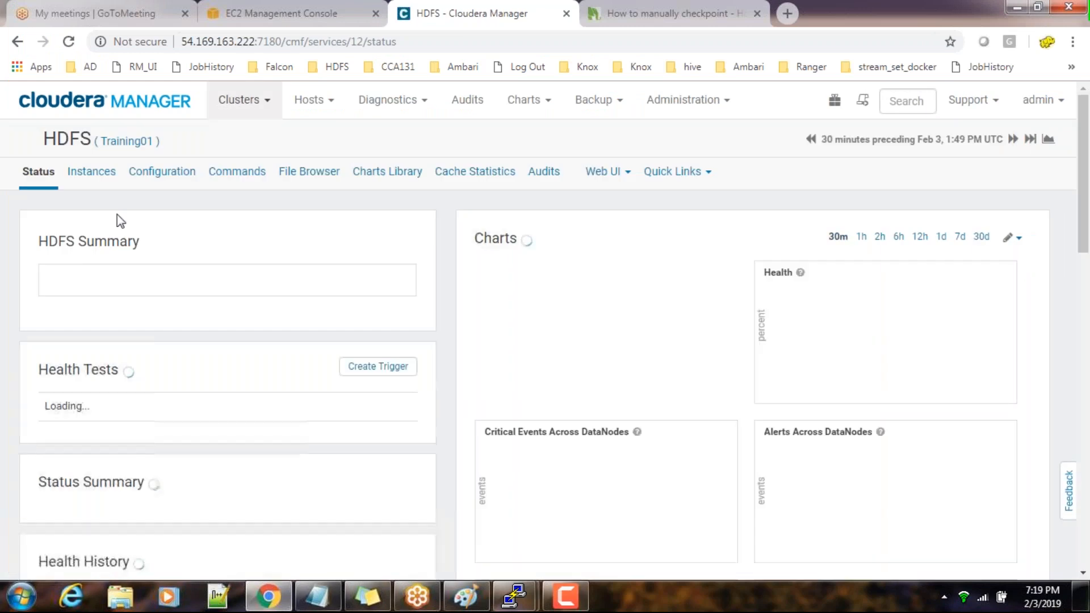
left_click(92, 174)
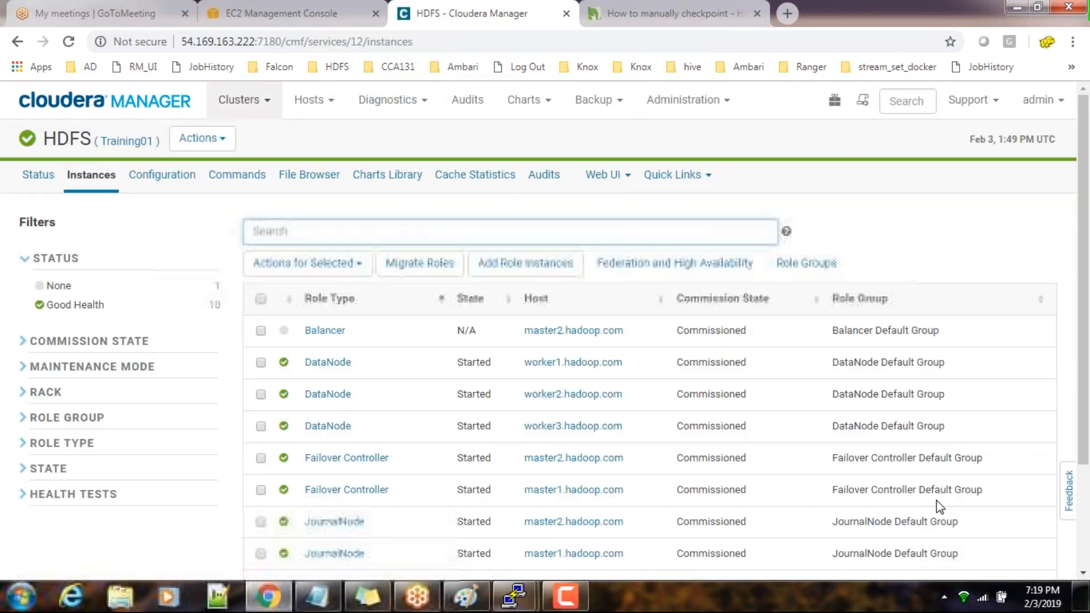
left_click(963, 577)
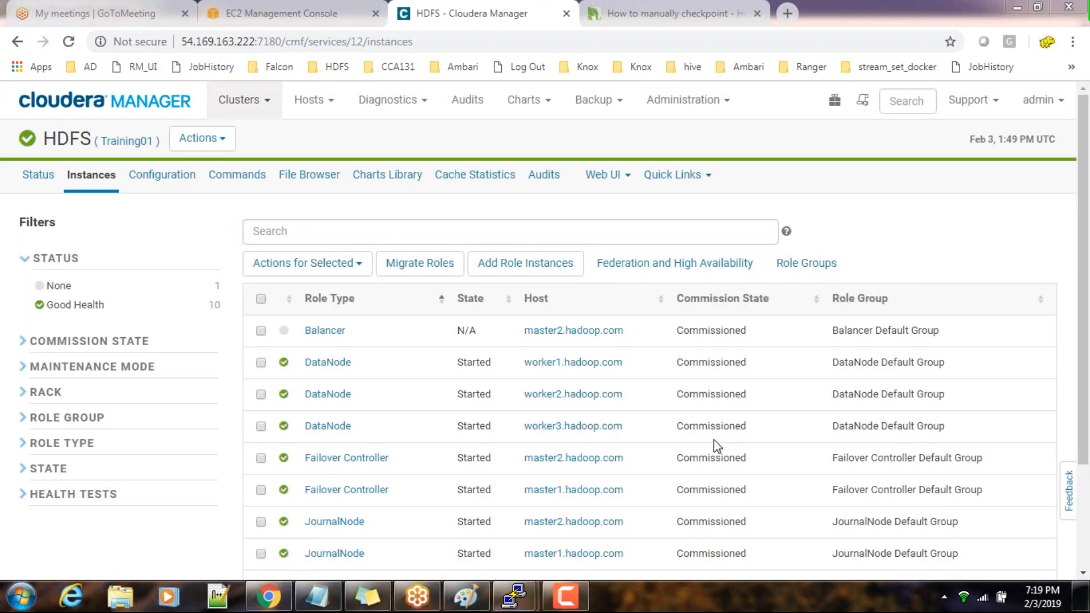
left_click_drag(1084, 317, 1084, 413)
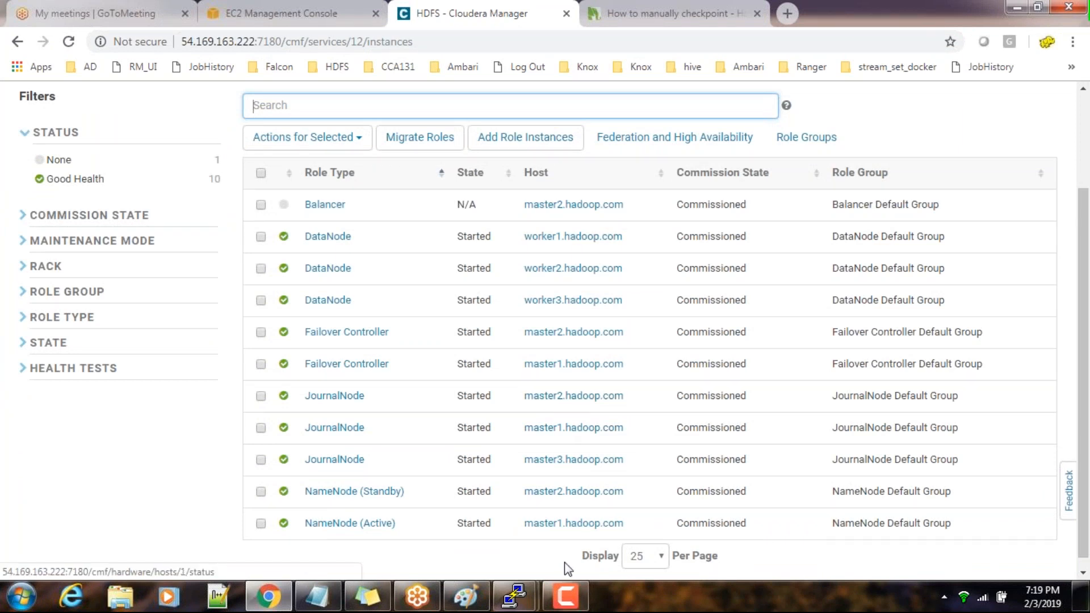
Switch to the PuTTY terminal on master2, change to /dfs/, and list its contents
mouse_move(526, 587)
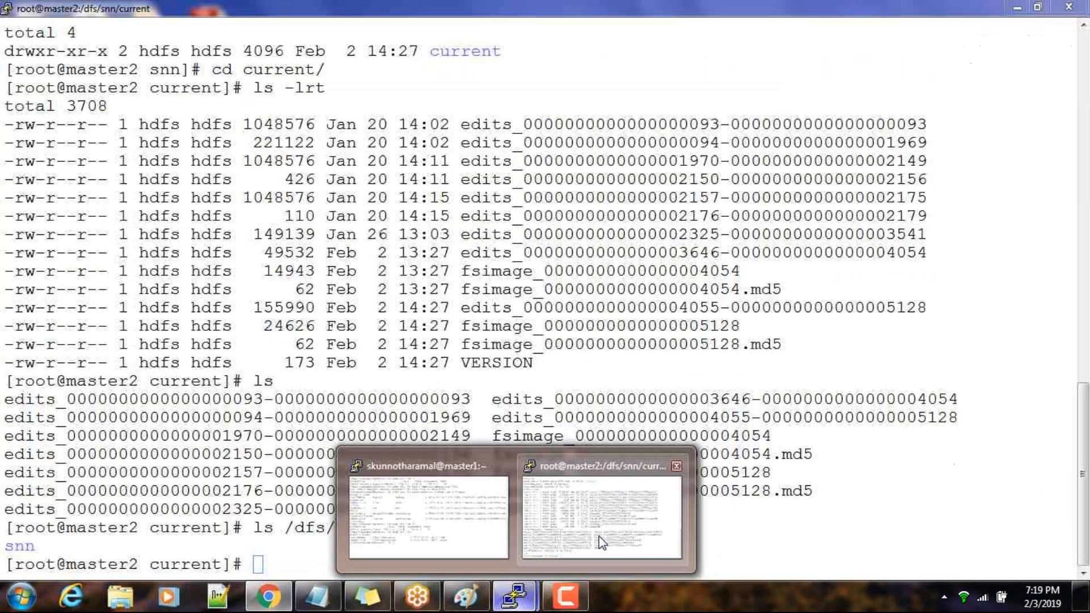
left_click(602, 543)
type("cd /dfs/")
key("Return")
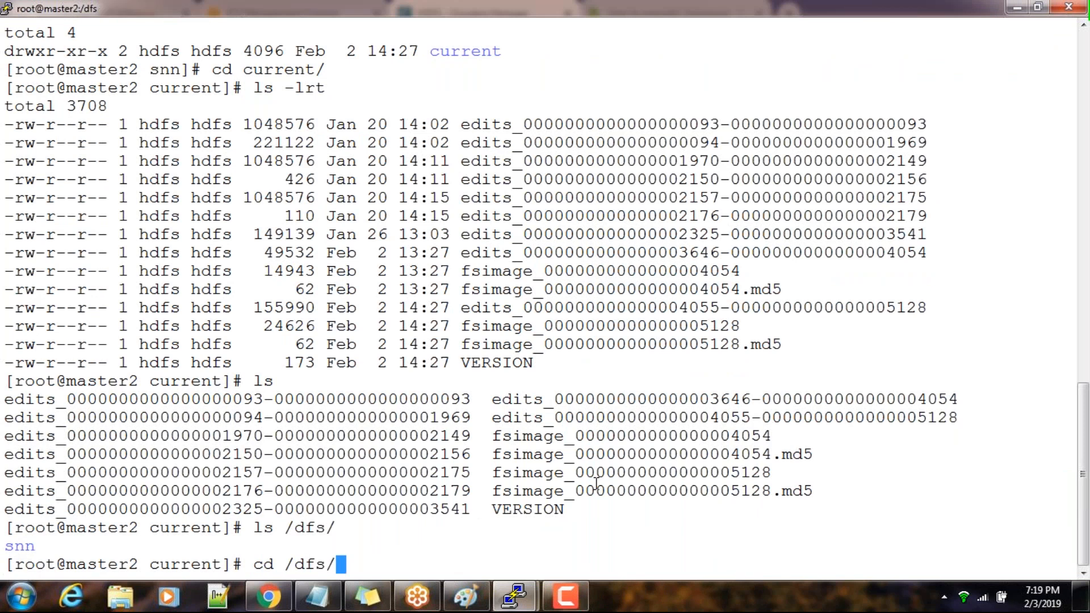
type("ls")
key("Return")
Enter the journel directory on master2 and list its contents
type("cd h")
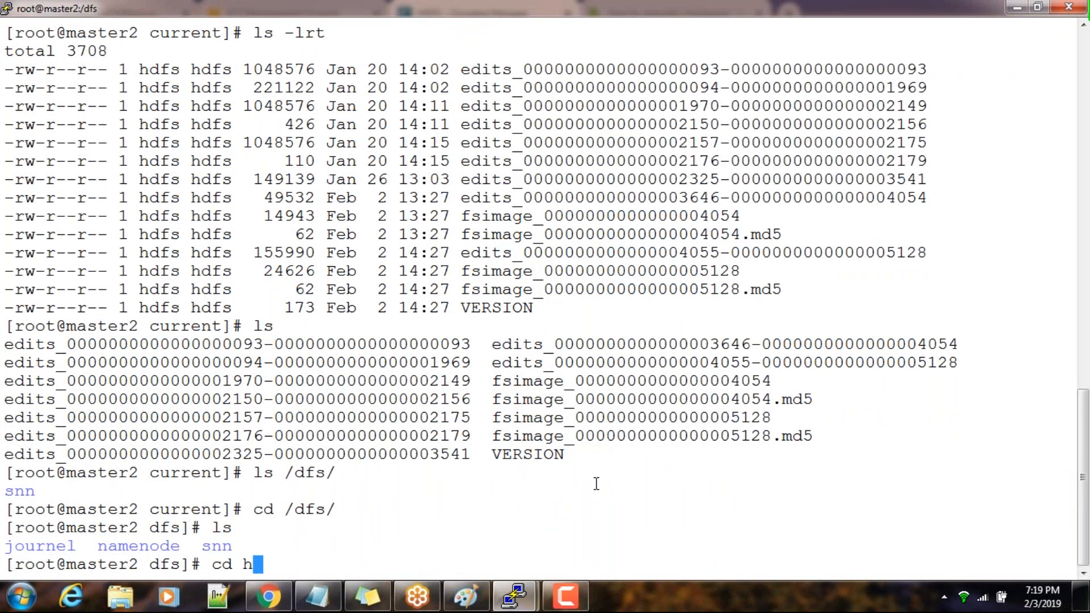
key("BackSpace")
type("j")
key("Tab")
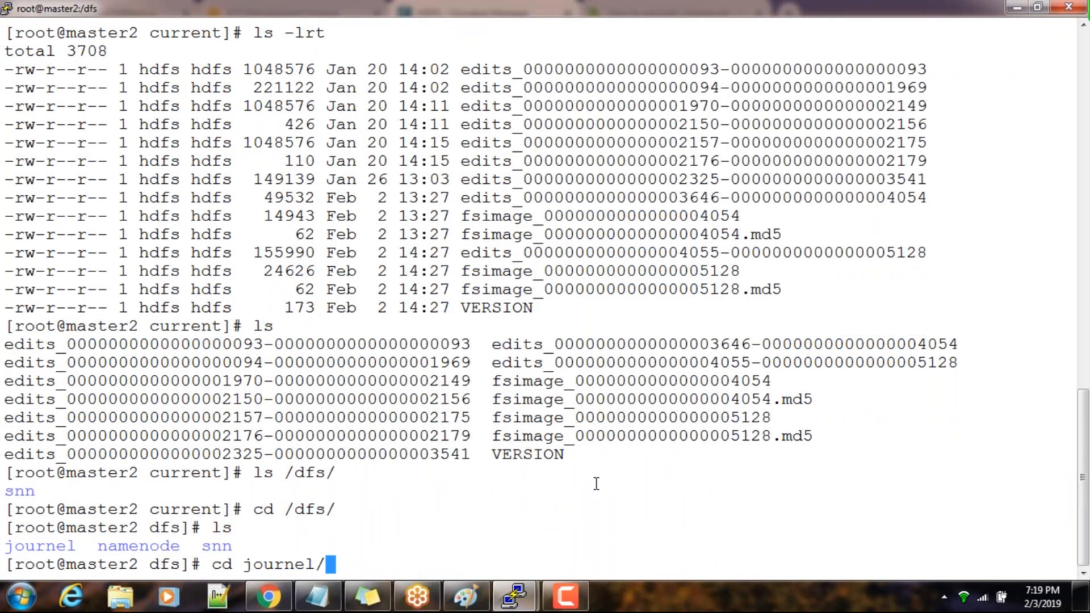
key("Return")
type("ls")
key("Return")
Go into nameserviceha and its current subdirectory on master2, listing the contents of each
type("cd n")
key("Tab")
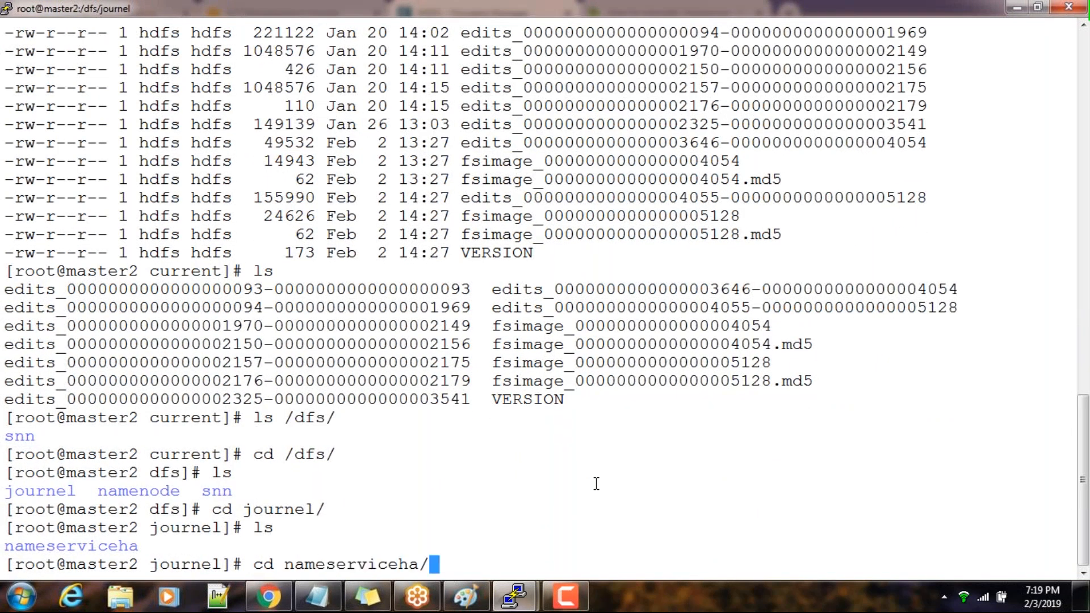
key("Return")
type("ls")
key("Return")
type("cd c")
key("Tab")
key("Return")
type("ls")
key("Return")
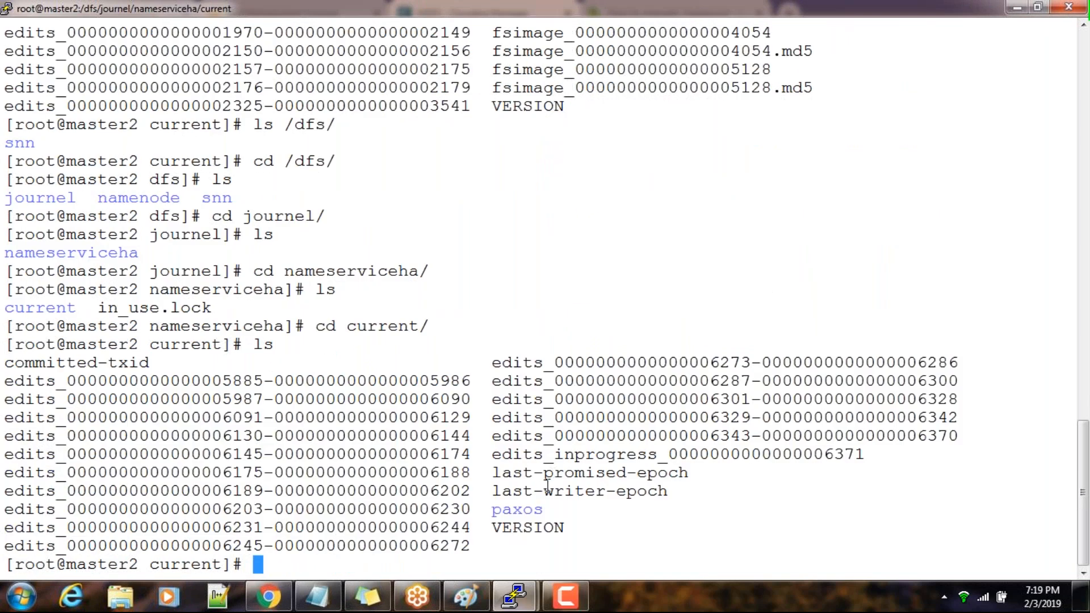
List the master2 JournalNode files in long format by modification time with ls -lrt
type("ls -lrt")
key("Return")
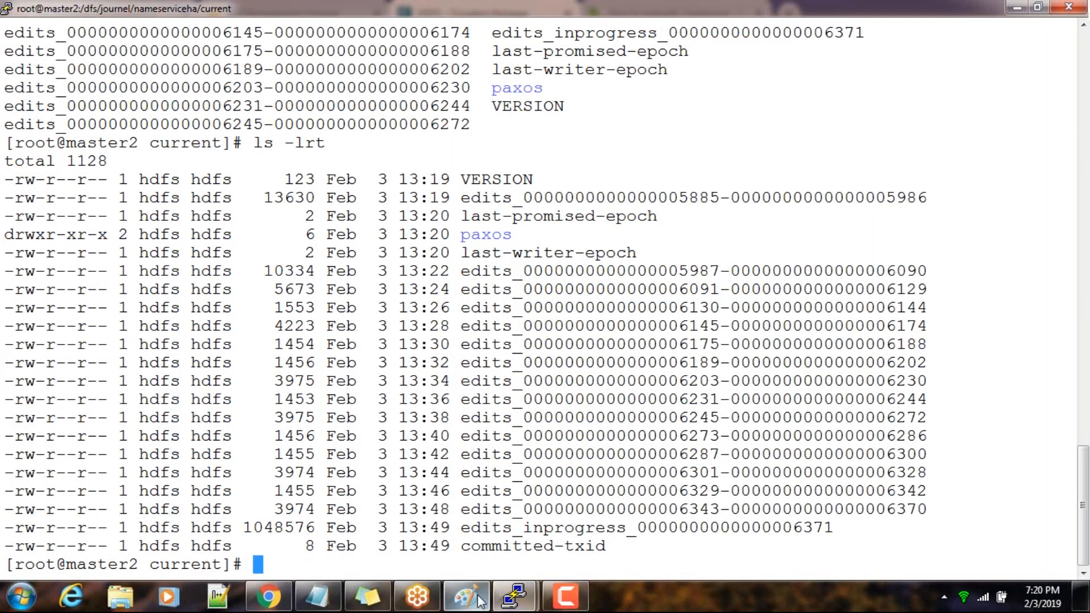
Switch to the PuTTY terminal on master1, try to change to /dfs/journel/, and list the current directory with ls
mouse_move(513, 596)
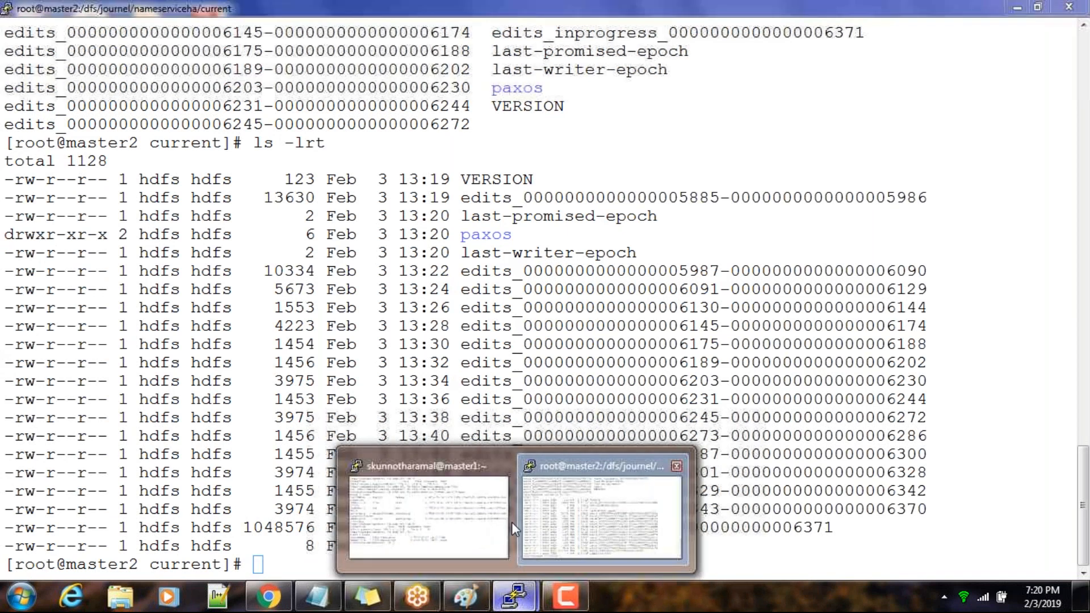
left_click(512, 522)
type("cd /")
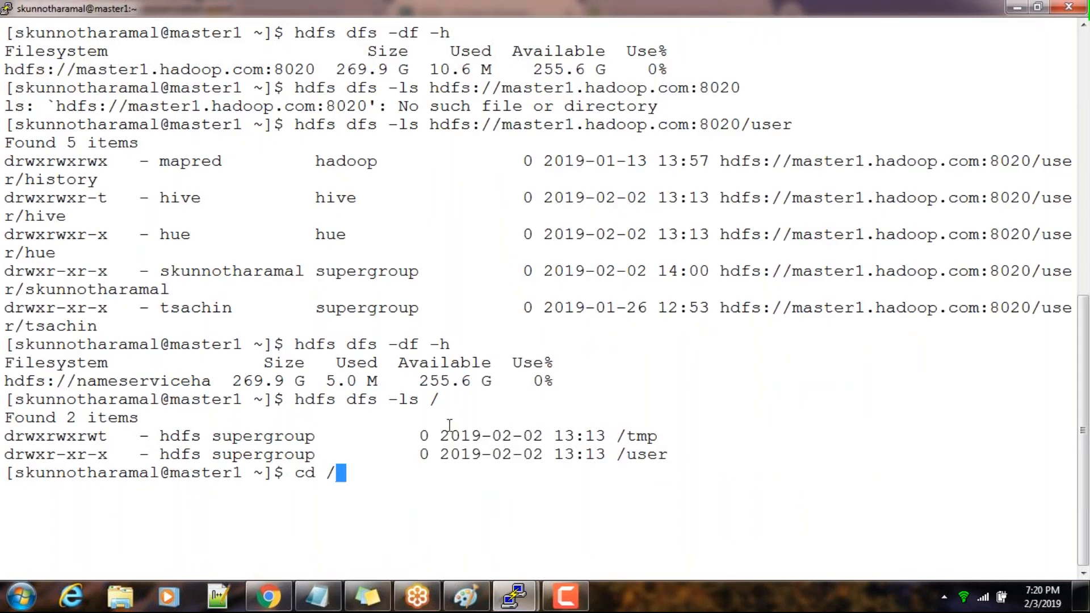
type("dfs/")
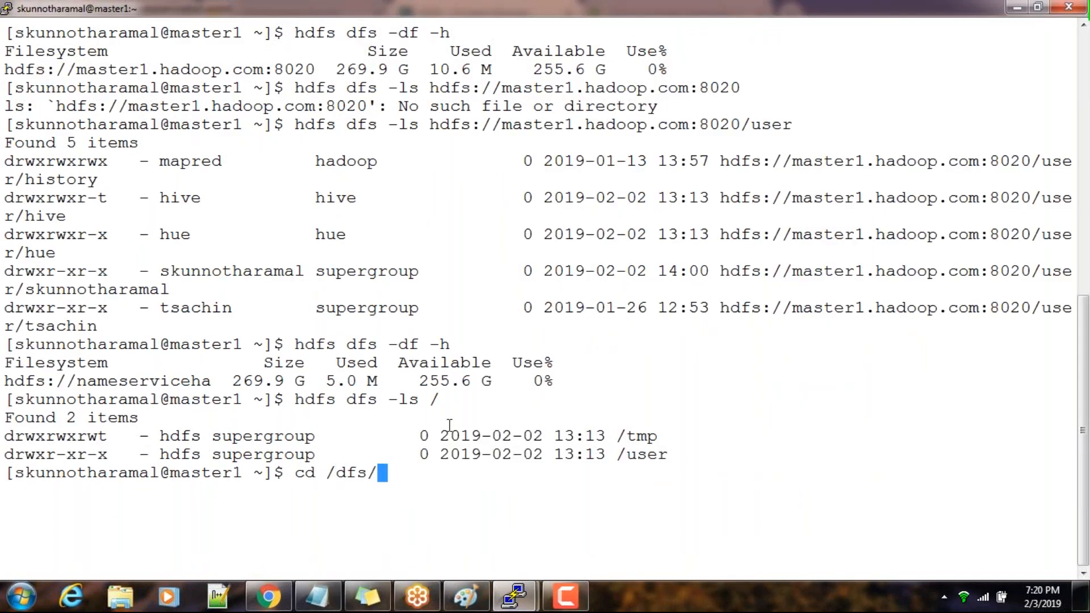
type("journel/")
key("Return")
type("ls")
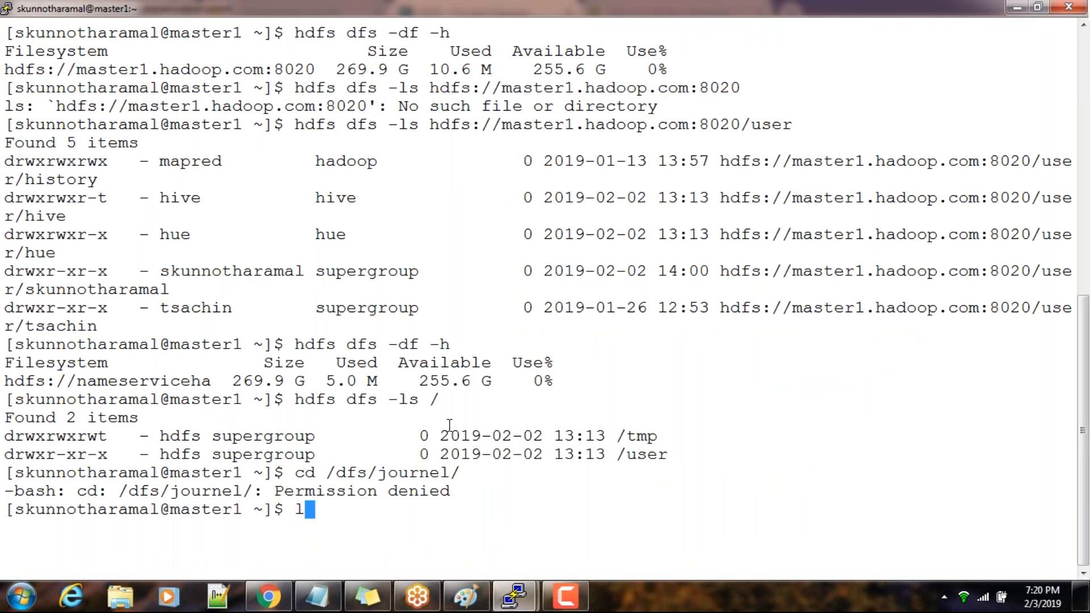
key("Return")
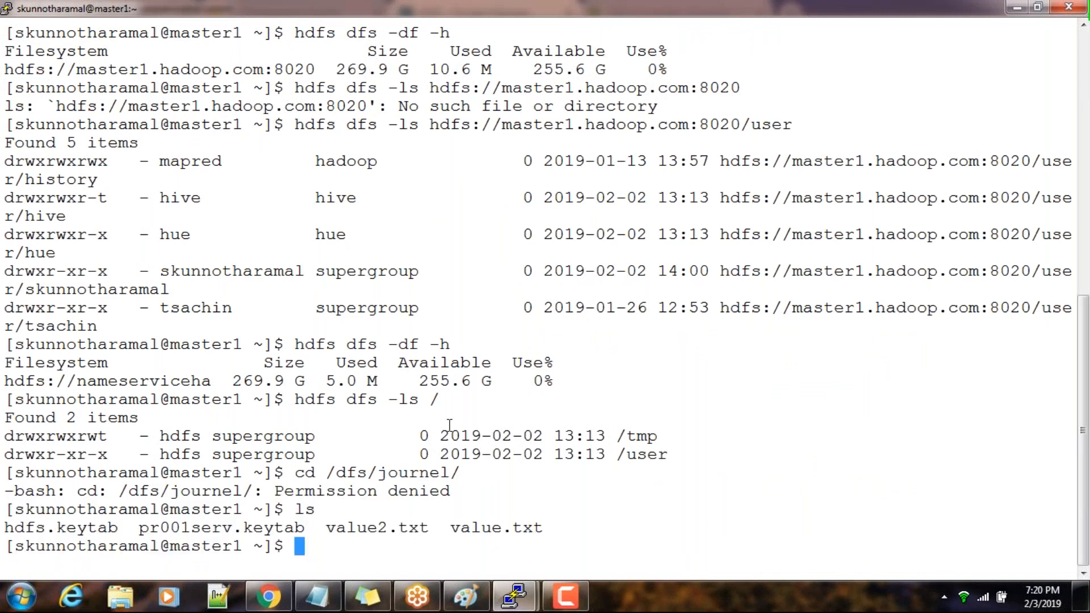
Log out of the user session on master1 back to root, change to /dfs/journel/, and list its contents
key("ctrl+d")
type("cd /dfs/journel/")
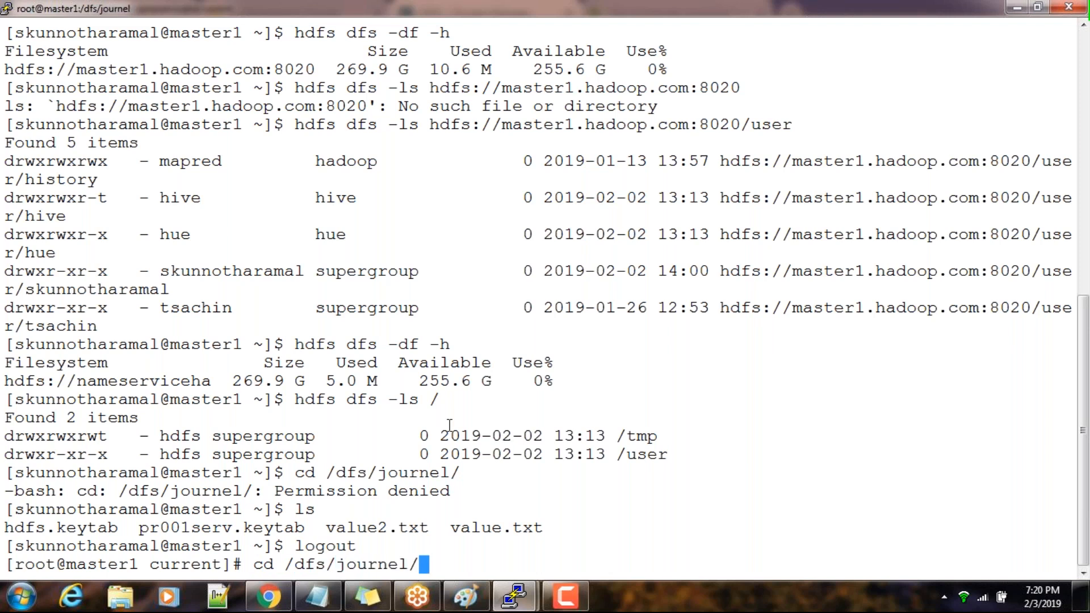
key("Return")
type("ls")
key("Return")
Change to nameserviceha/current/ on master1 and list the edits files
type("cd n")
key("Tab")
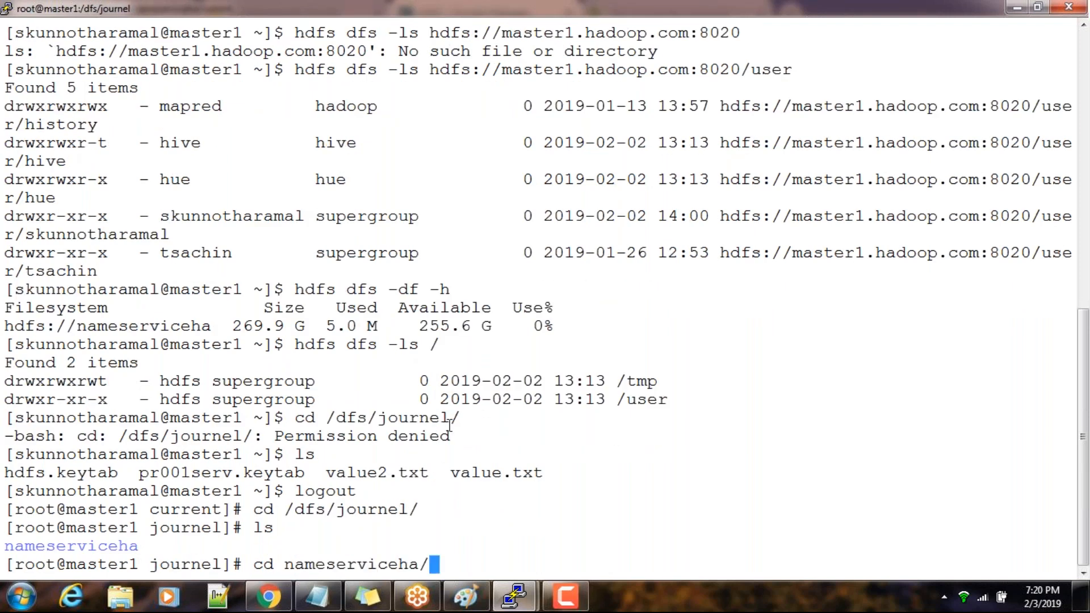
type("c")
key("Tab")
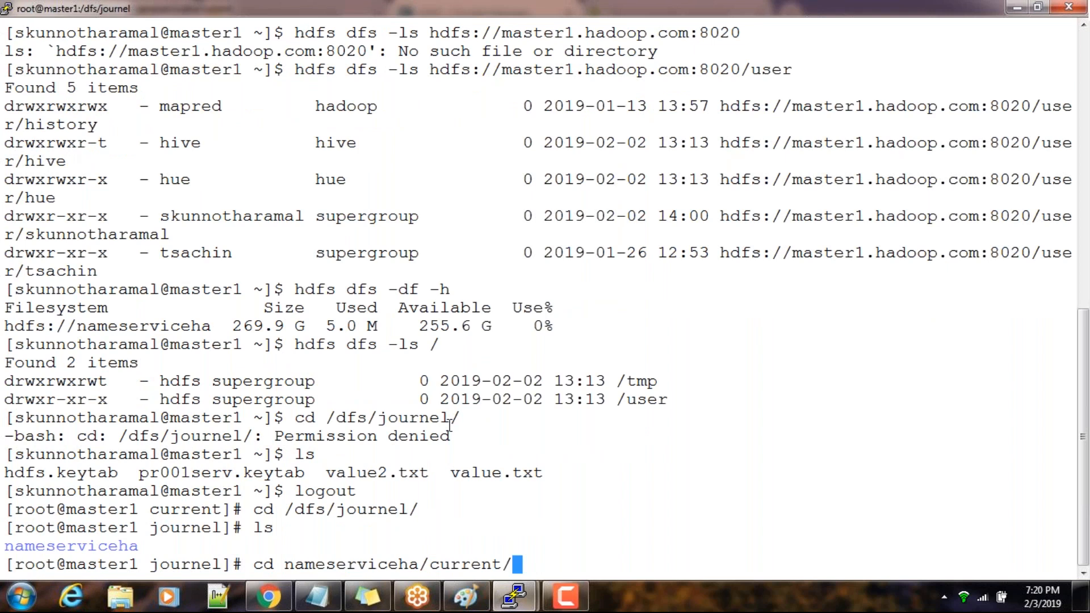
key("Return")
type("ls")
key("Return")
List the master1 JournalNode files with ls -lrt and highlight the in-progress edits file name
type("ls -lr")
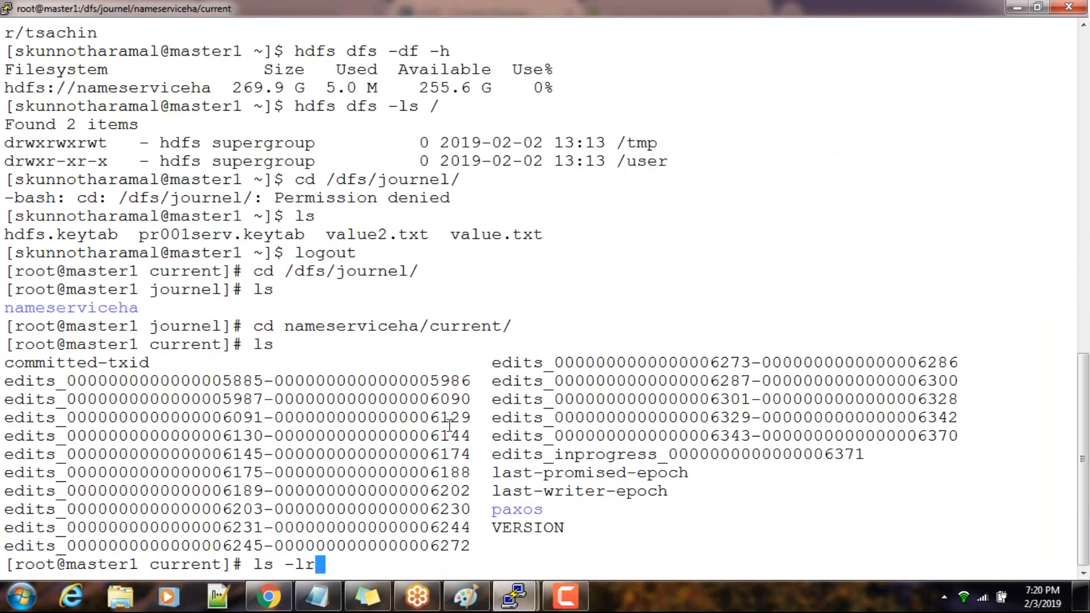
type("t")
key("Return")
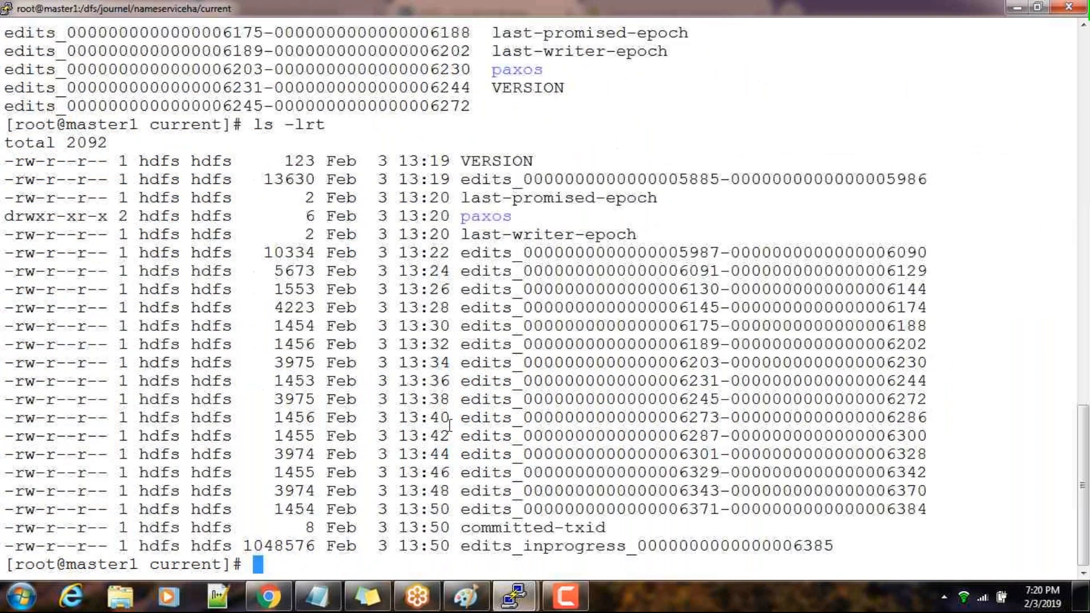
double_click(554, 546)
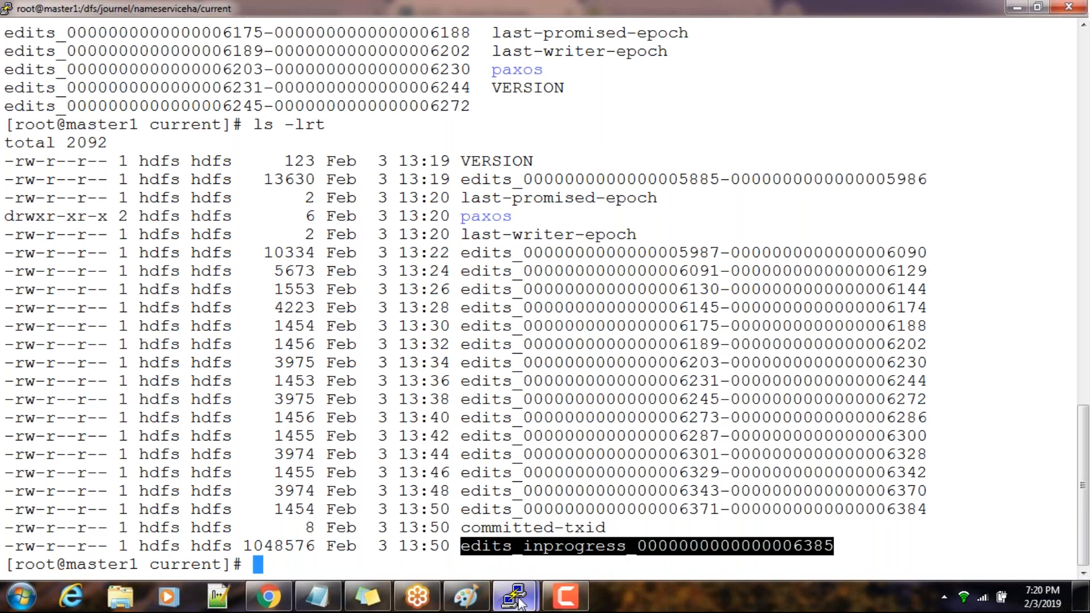
Switch to the master2 terminal and rerun ls -lrt to compare its in-progress edits file with the one on master1
left_click(518, 603)
left_click(609, 549)
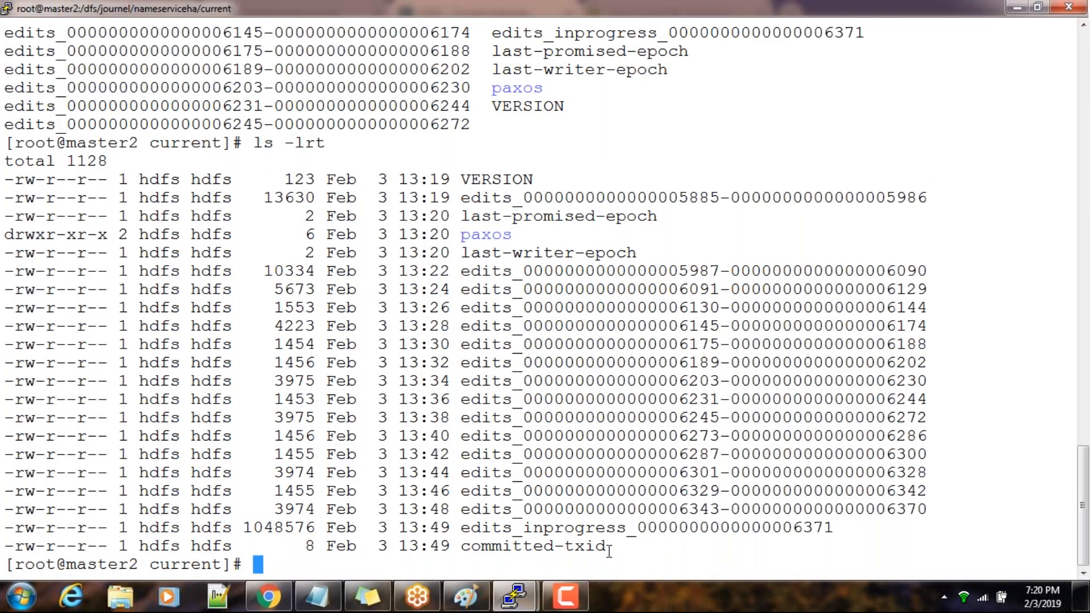
key("Up")
key("Return")
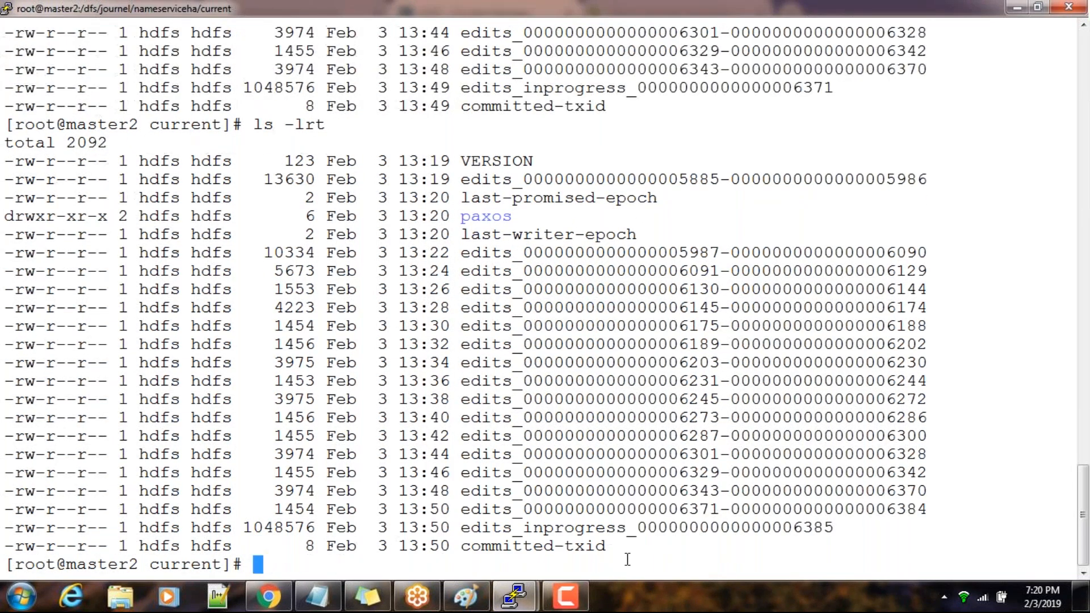
Return to the master1 terminal and change to the NameNode metadata directory /dfs/nn/current/
key("alt+Tab")
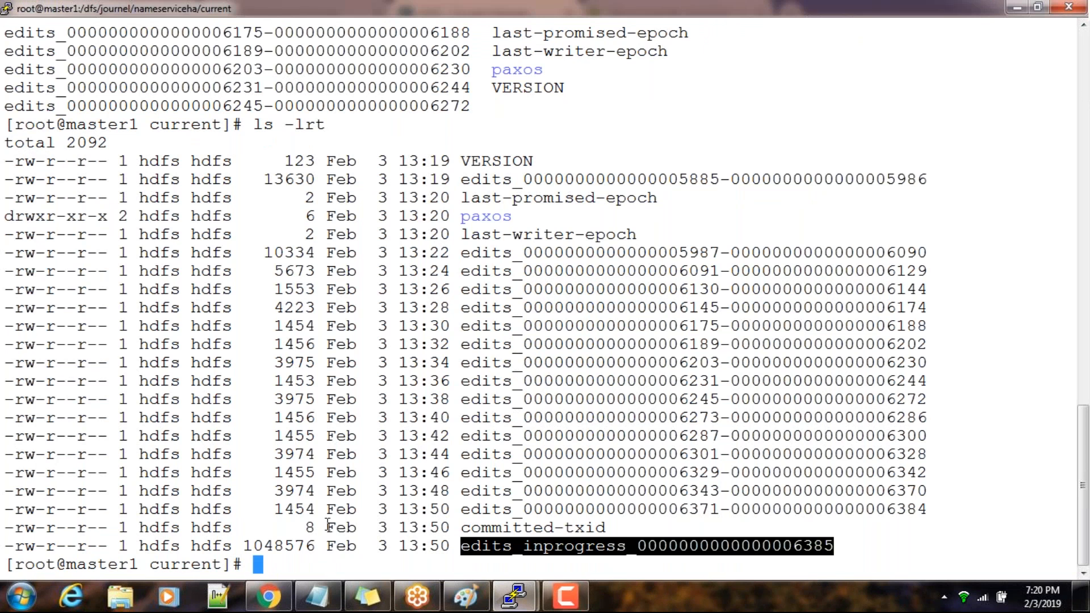
type("cd /dfs/nam")
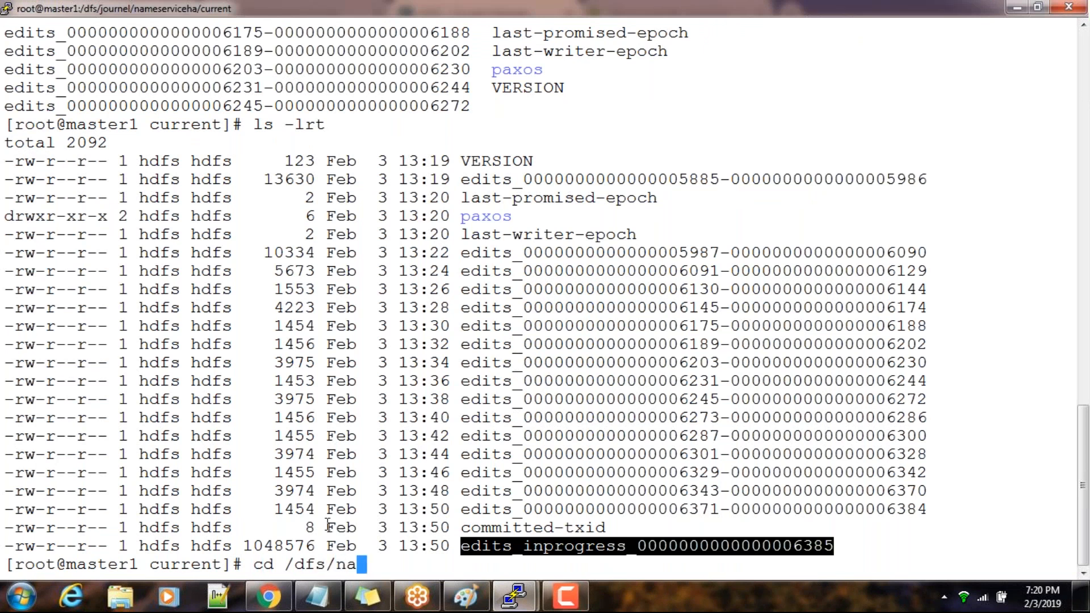
key("BackSpace")
key("BackSpace")
key("BackSpace")
key("Tab")
key("Tab")
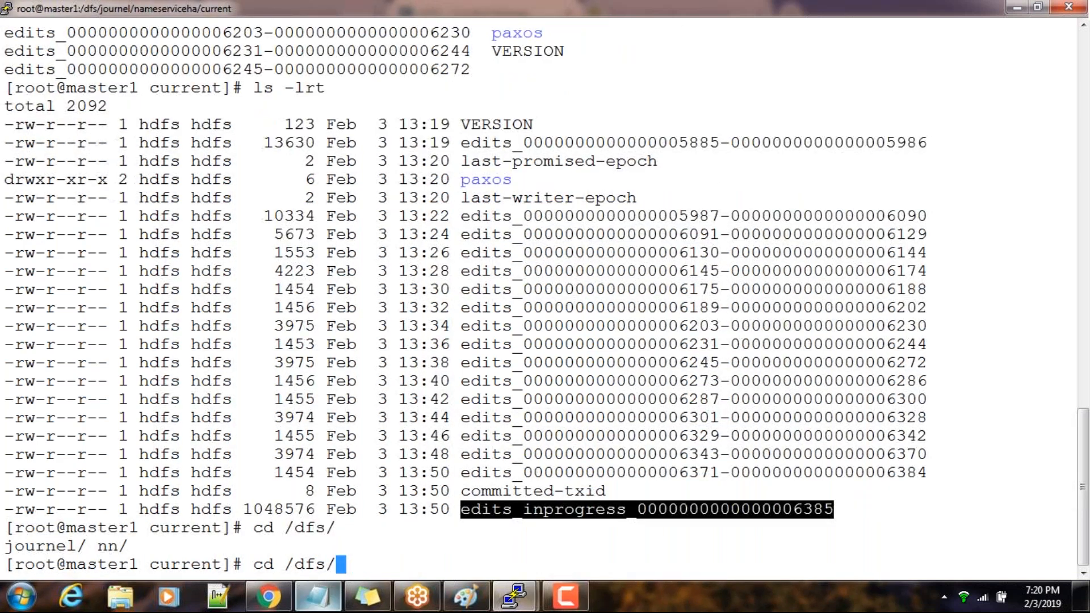
mouse_move(316, 596)
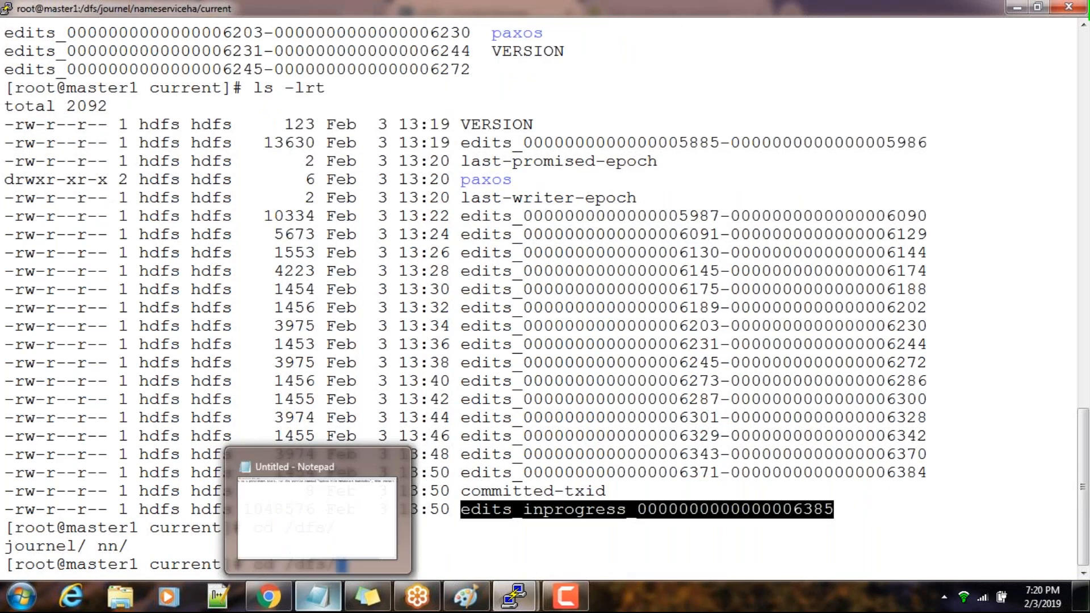
left_click(551, 441)
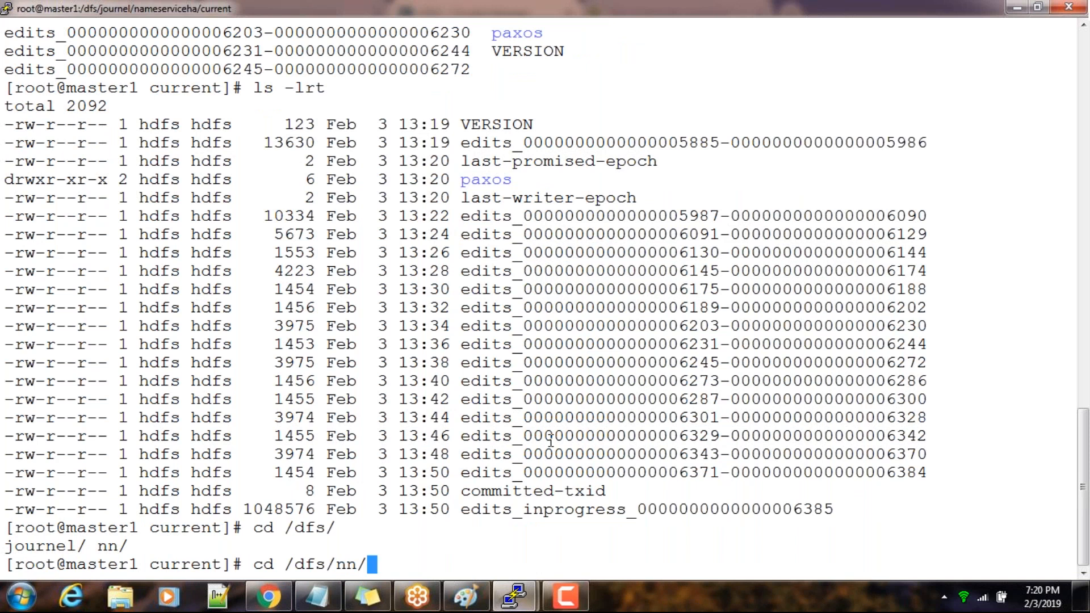
type("c")
key("Tab")
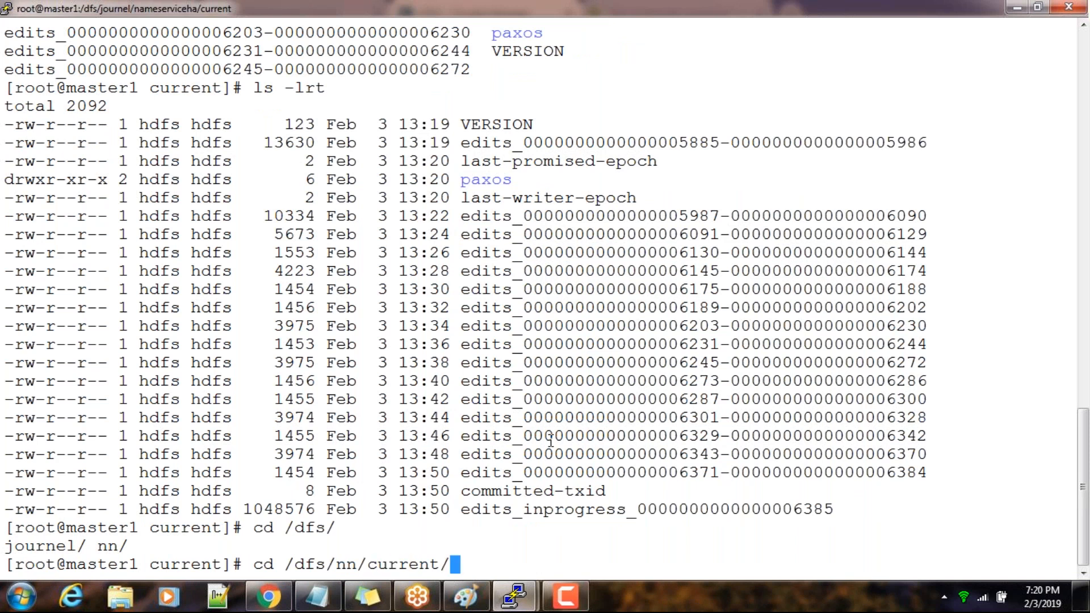
key("Return")
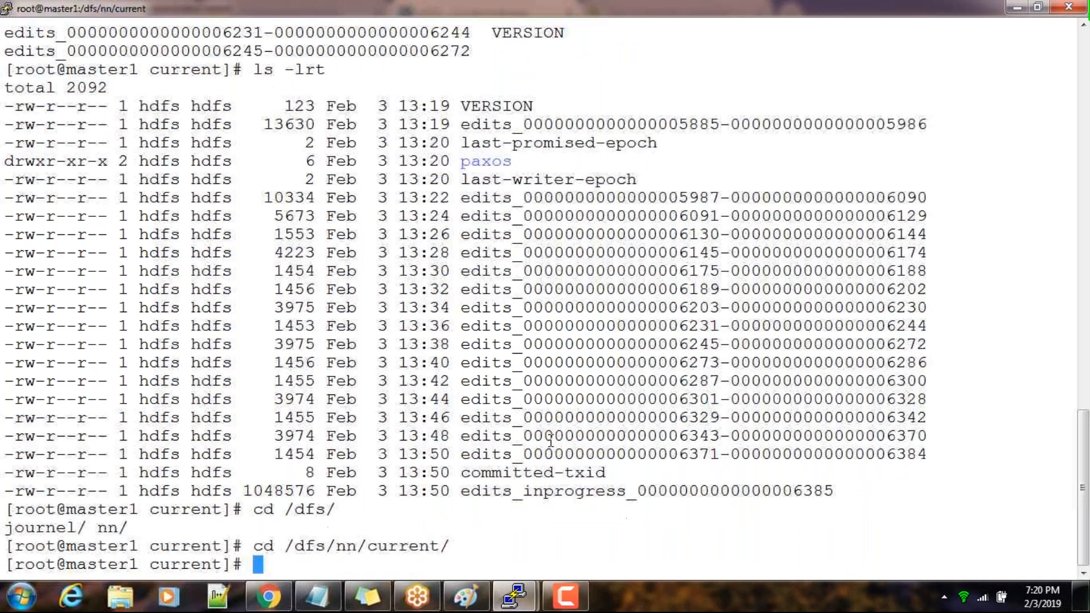
List the NameNode metadata files with ls and ls -lrt, and highlight the in-progress edits file name
type("ls")
key("Return")
type("ls -lrt")
key("Return")
double_click(759, 546)
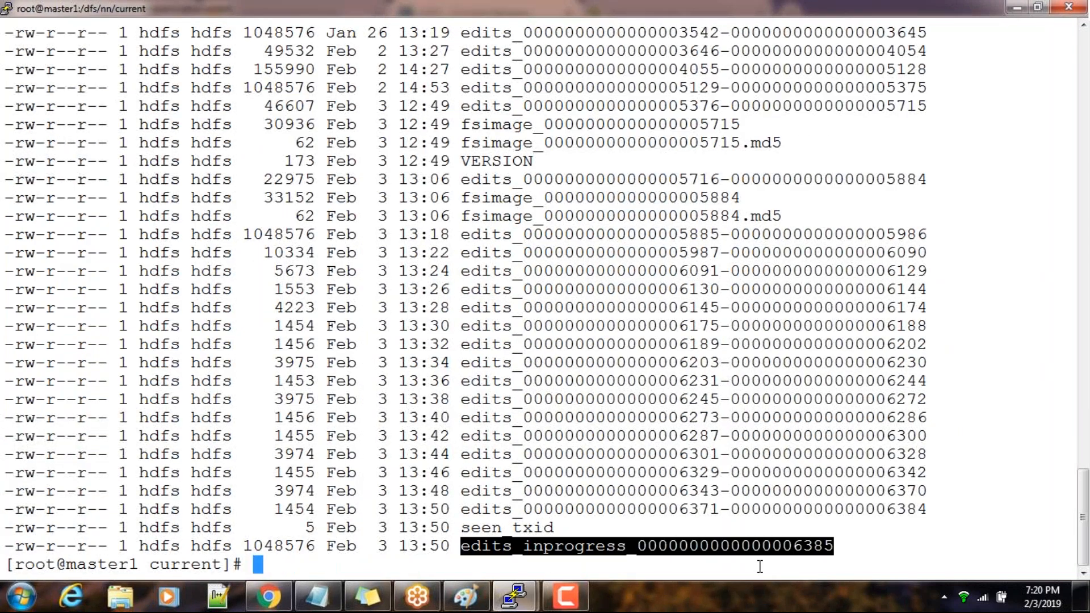
Compare the in-progress edits file in the master2 JournalNode listing with the one in the master1 NameNode directory
left_click(588, 516)
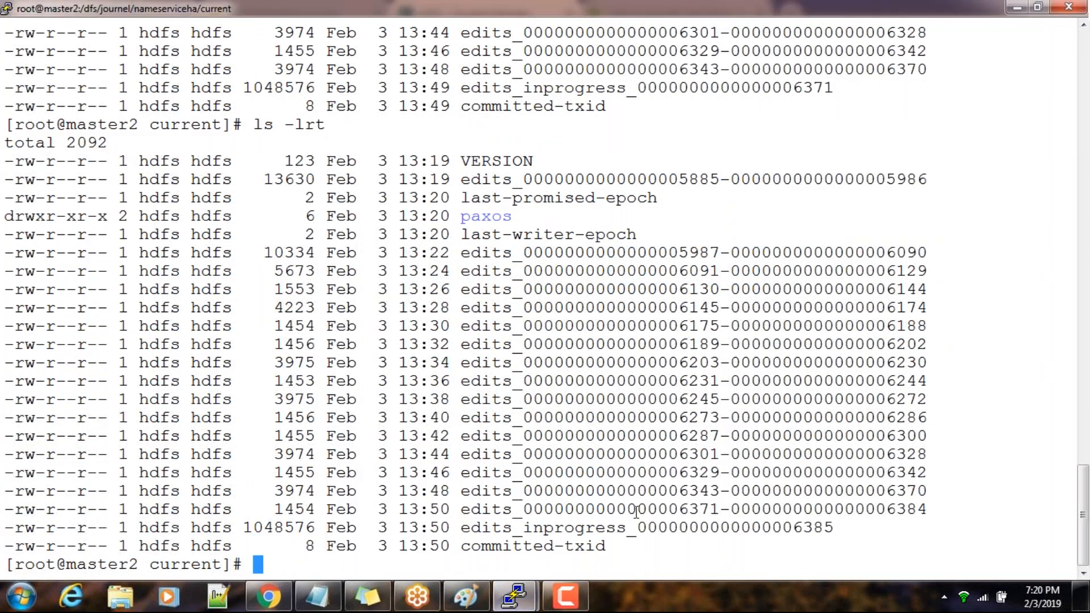
double_click(705, 528)
key("alt+Tab")
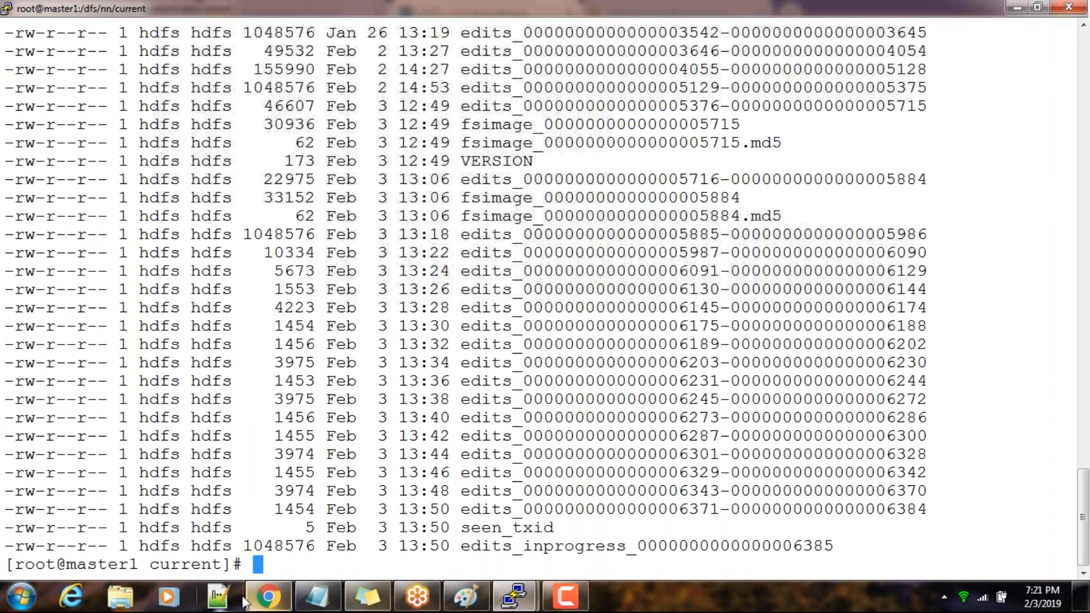
Switch to Cloudera Manager in Chrome and stop the active NameNode role on master1.hadoop.com from the HDFS instances
left_click(267, 593)
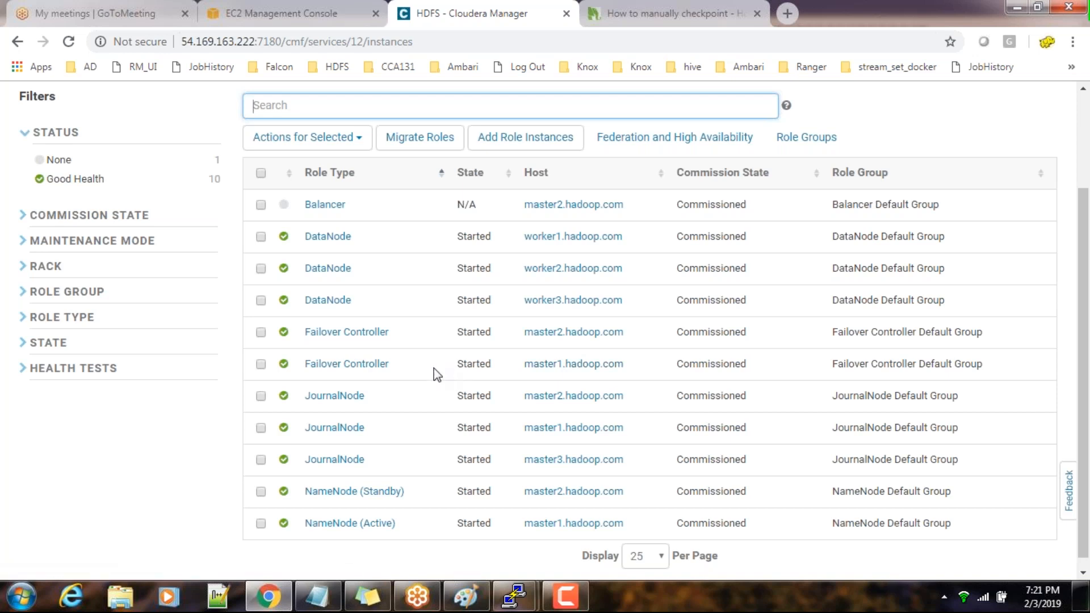
scroll(362, 388, "up", 2)
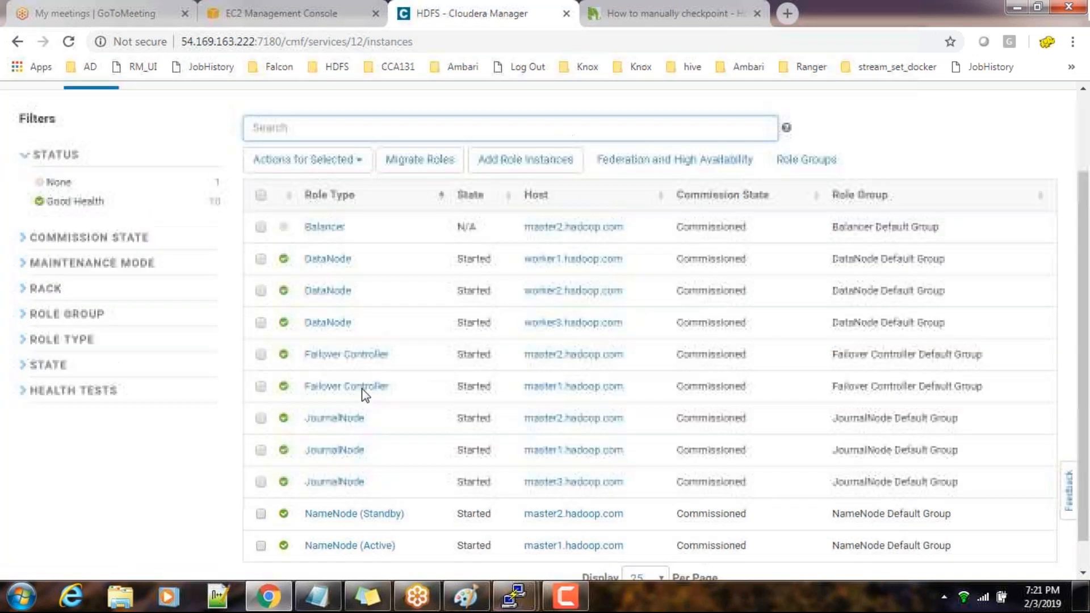
scroll(350, 381, "down", 3)
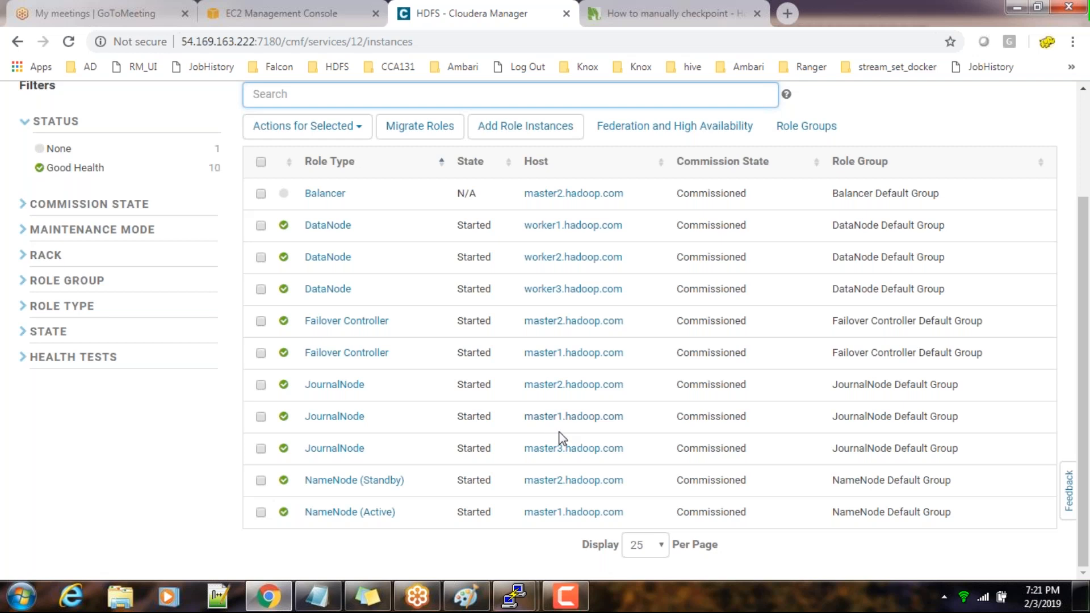
left_click(262, 514)
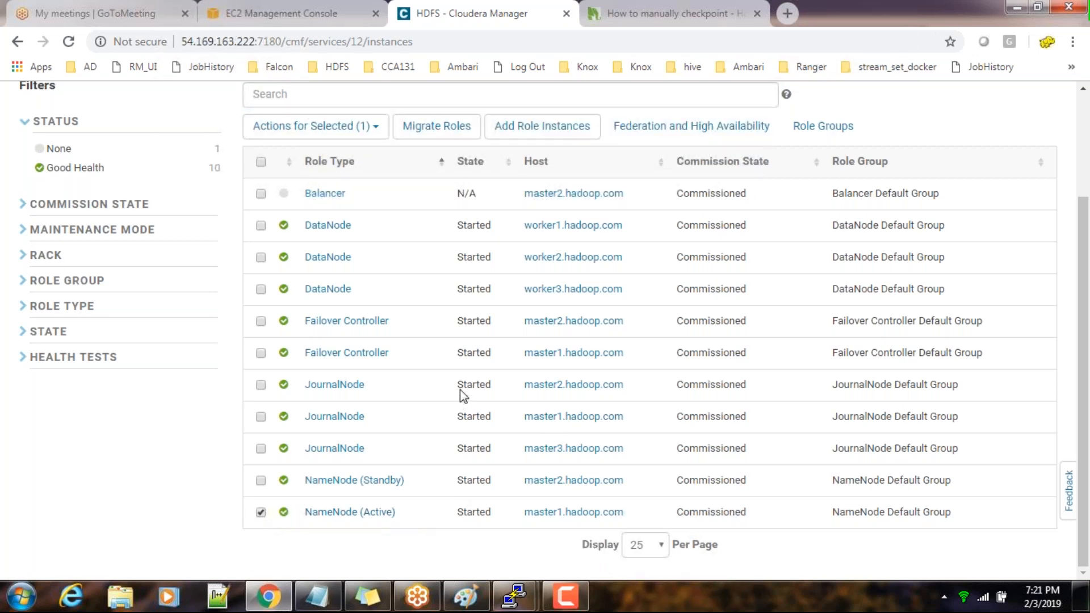
scroll(372, 160, "up", 1)
scroll(372, 161, "up", 2)
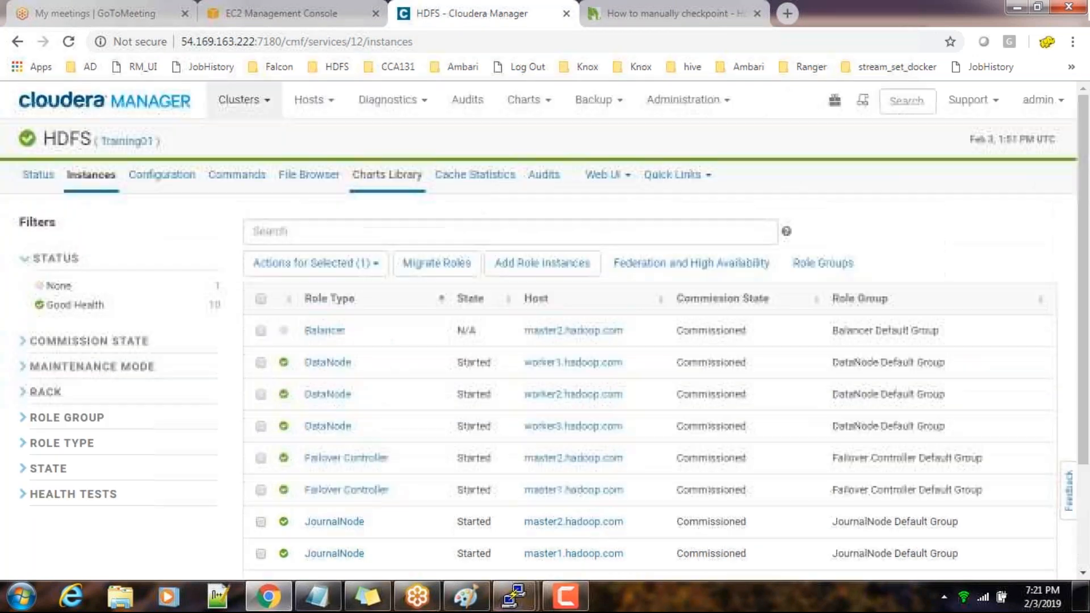
left_click(377, 268)
left_click(301, 319)
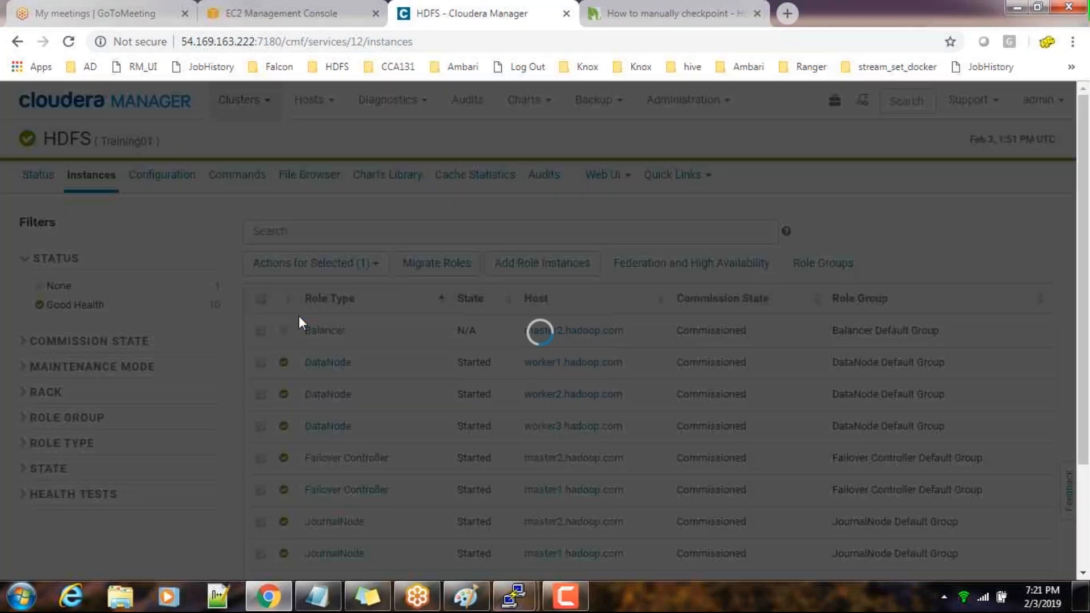
left_click(937, 339)
In the master1 terminal, switch from root to the personal user account with su - and run hdfs dfs -ls /
mouse_move(511, 602)
left_click(450, 545)
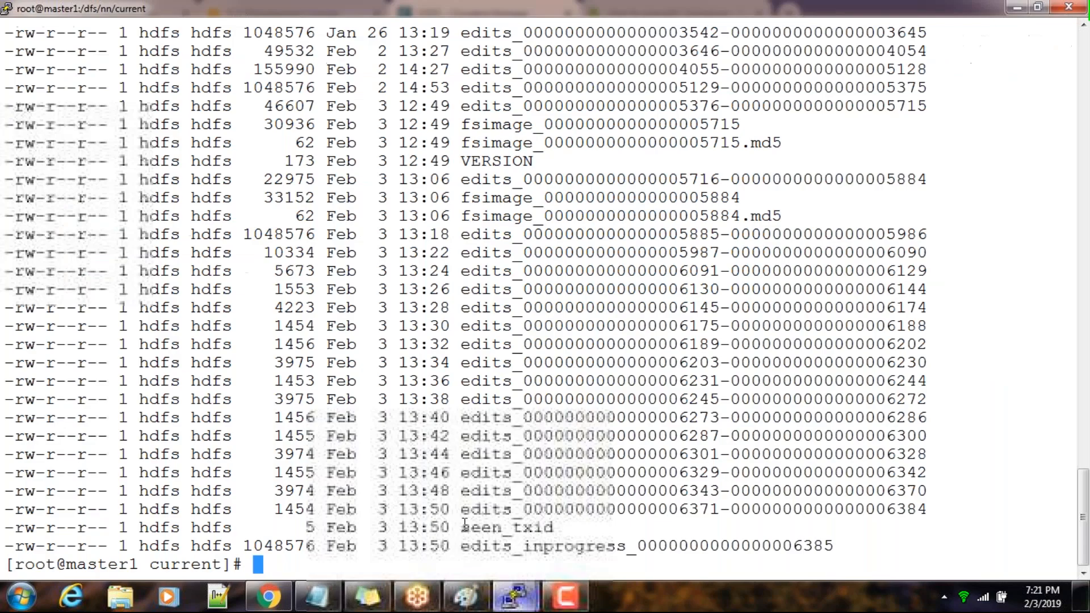
type("su - skunnotharamal")
key("Return")
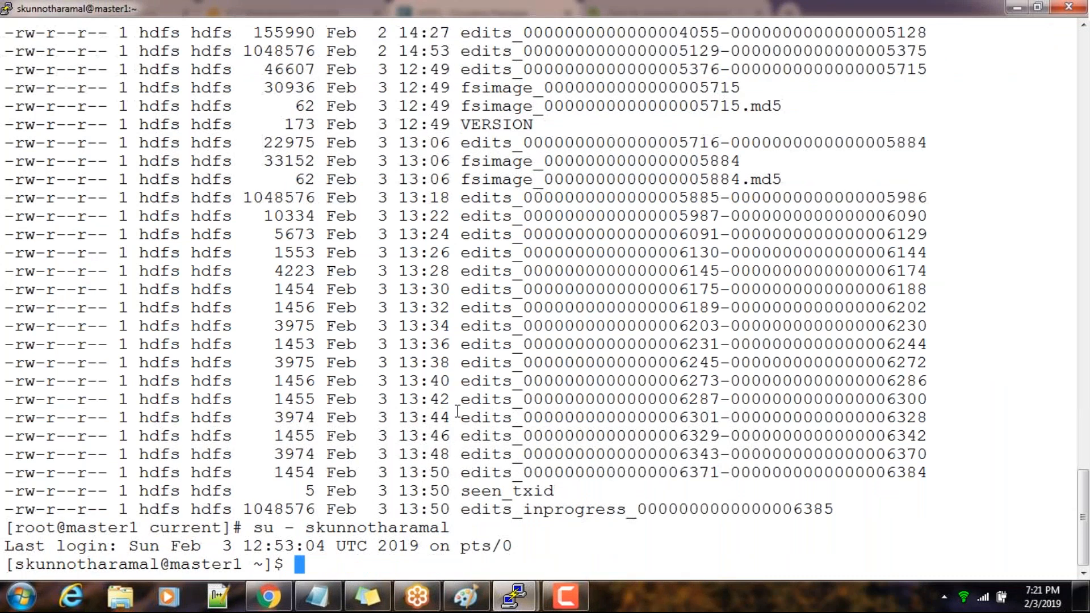
type("hdfs dfs -ls /")
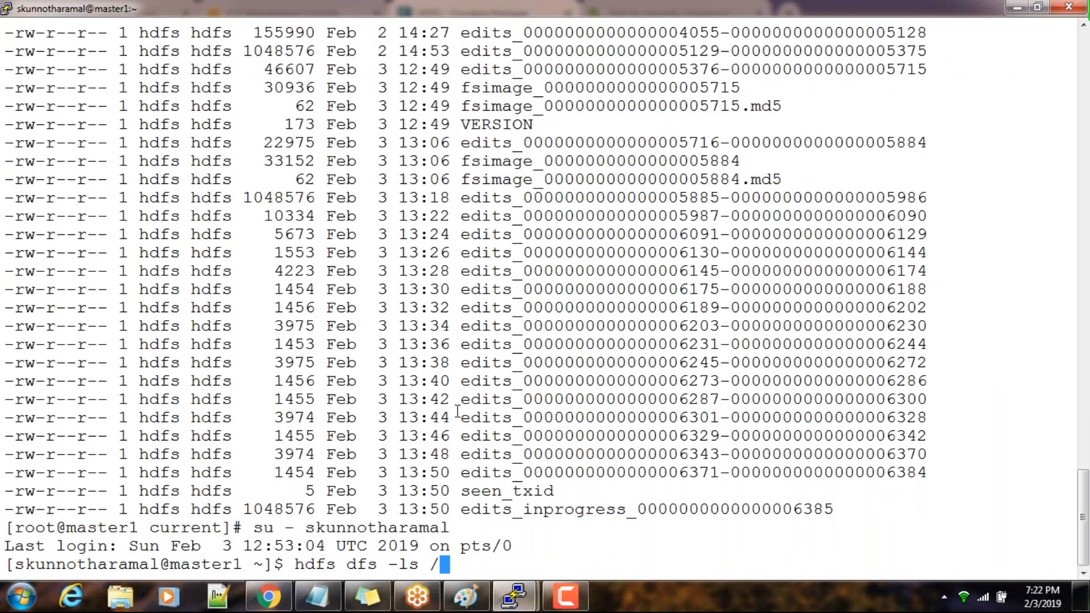
key("Return")
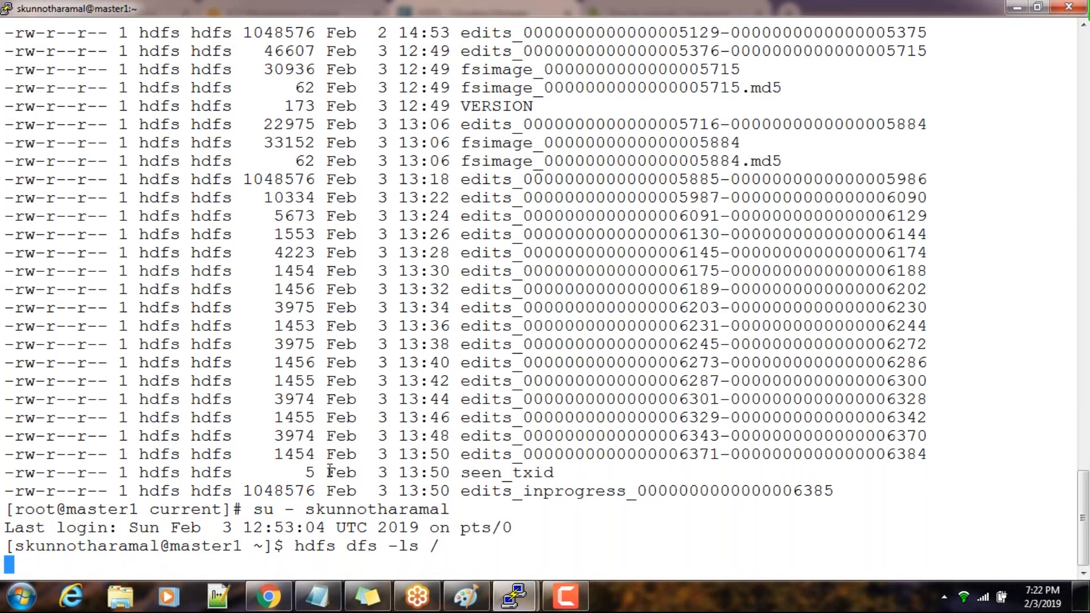
Look through the shell history for an earlier HDFS command
key("Up")
key("Up")
key("Up")
key("Up")
key("Up")
key("Up")
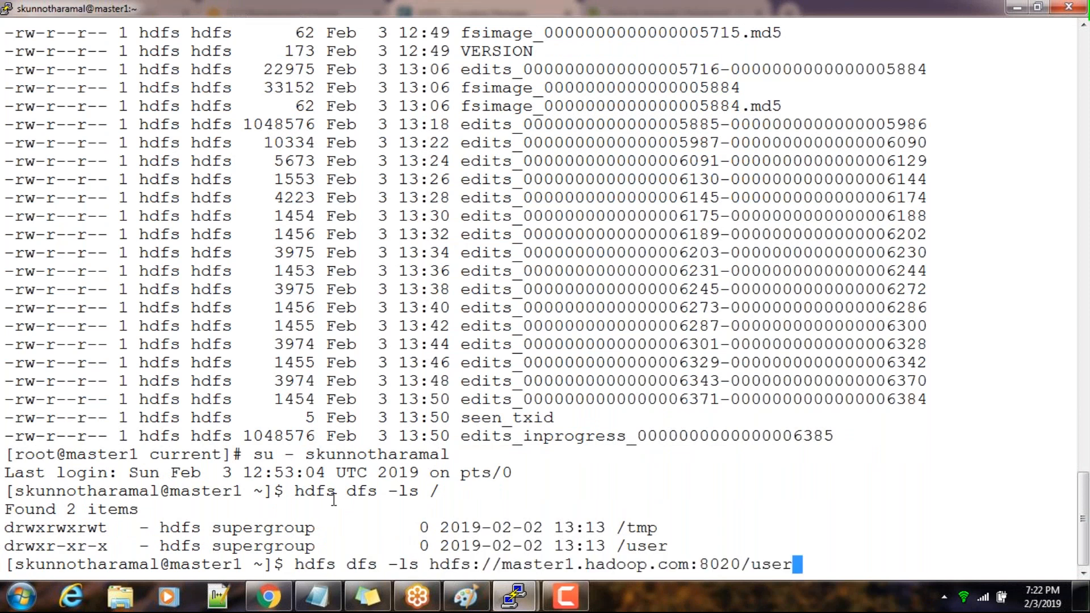
key("Up")
key("Up")
key("Up")
key("Up")
key("Down")
key("Up")
key("Up")
key("Up")
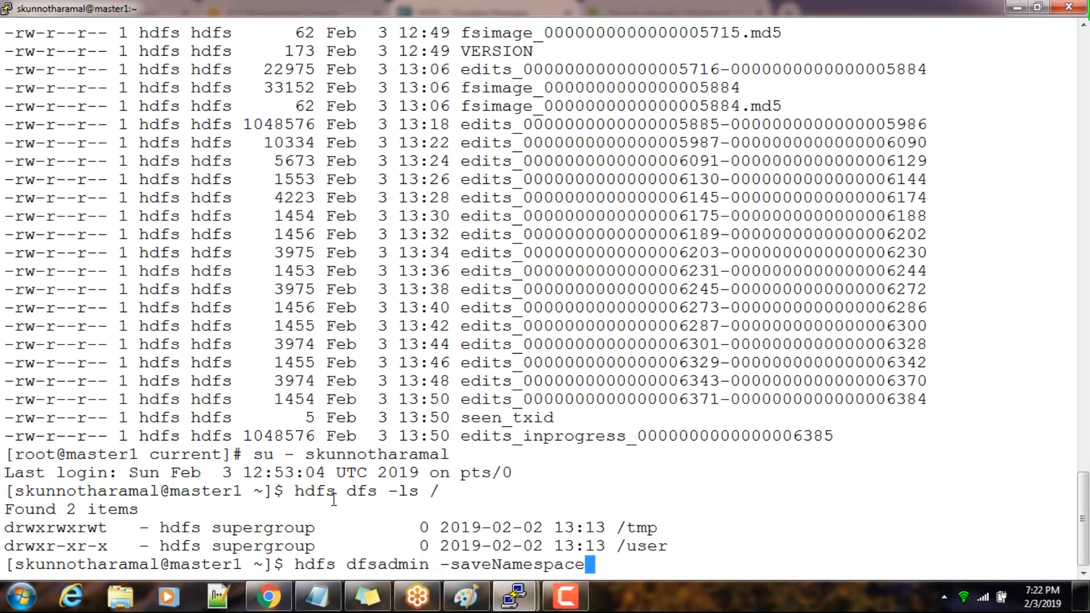
key("Up")
key("Down")
key("Down")
key("Down")
key("Down")
key("Down")
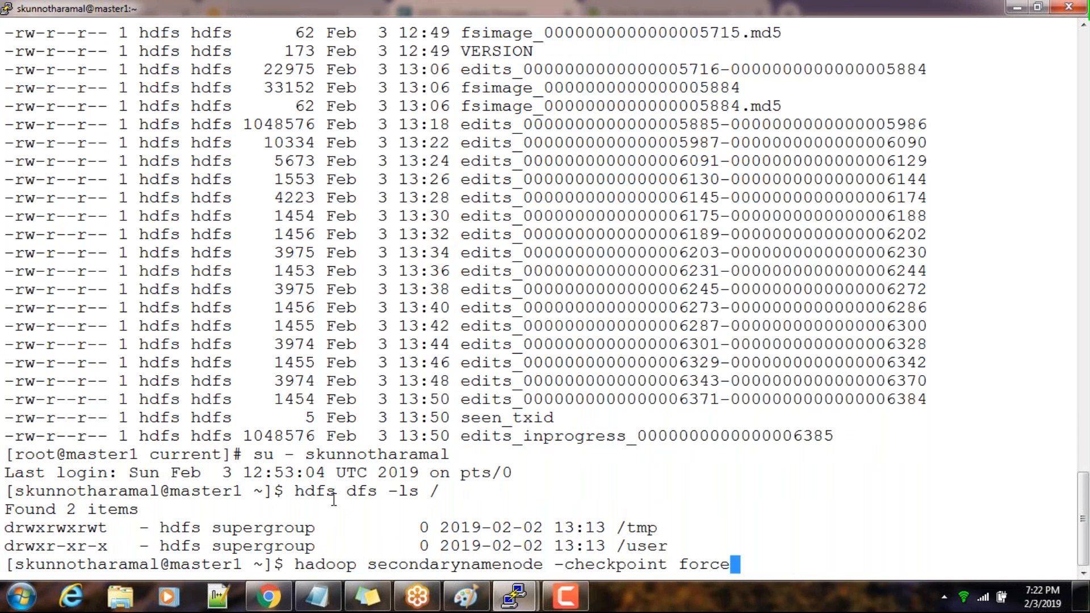
Check the HDFS disk usage with hdfs dfs -df -h and highlight the filesystem address hdfs://nameserviceha
key("Down")
key("Down")
key("Down")
key("Down")
key("Down")
key("Down")
key("BackSpace")
key("BackSpace")
key("BackSpace")
key("BackSpace")
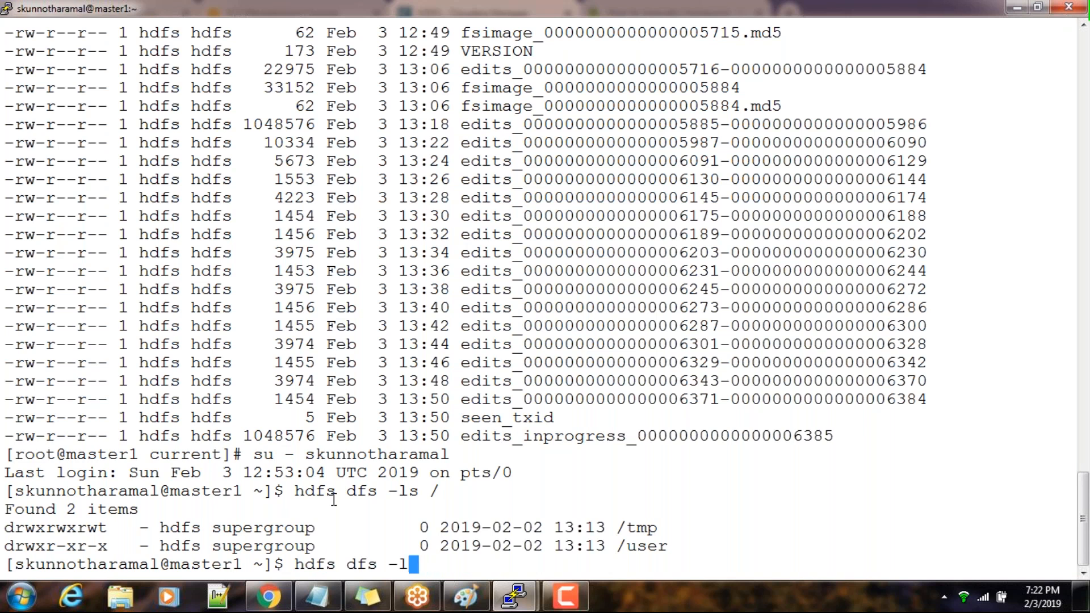
type("df -h")
key("Return")
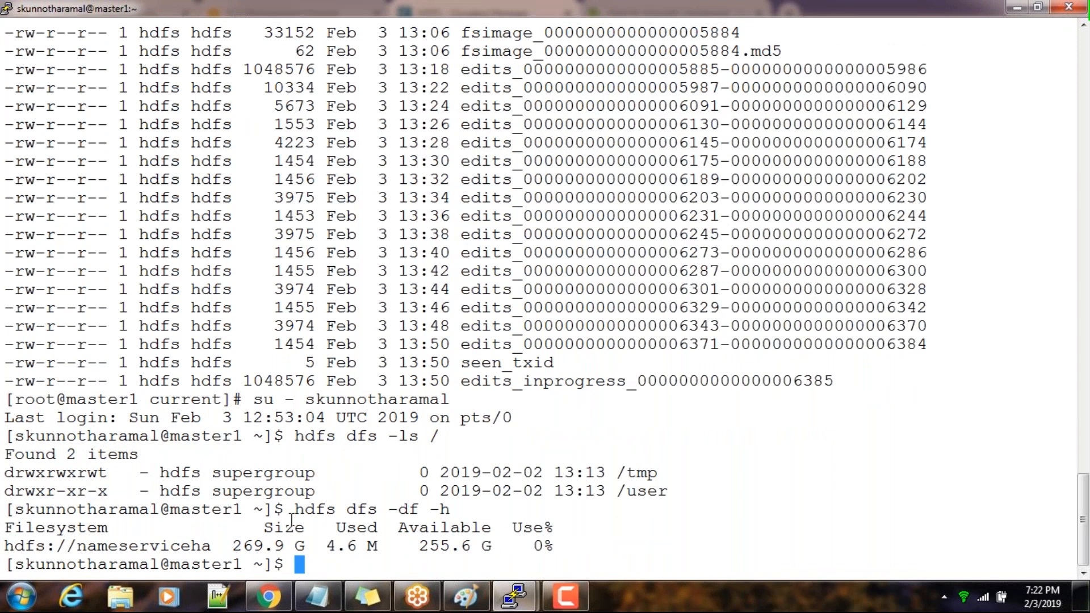
left_click_drag(6, 546, 214, 553)
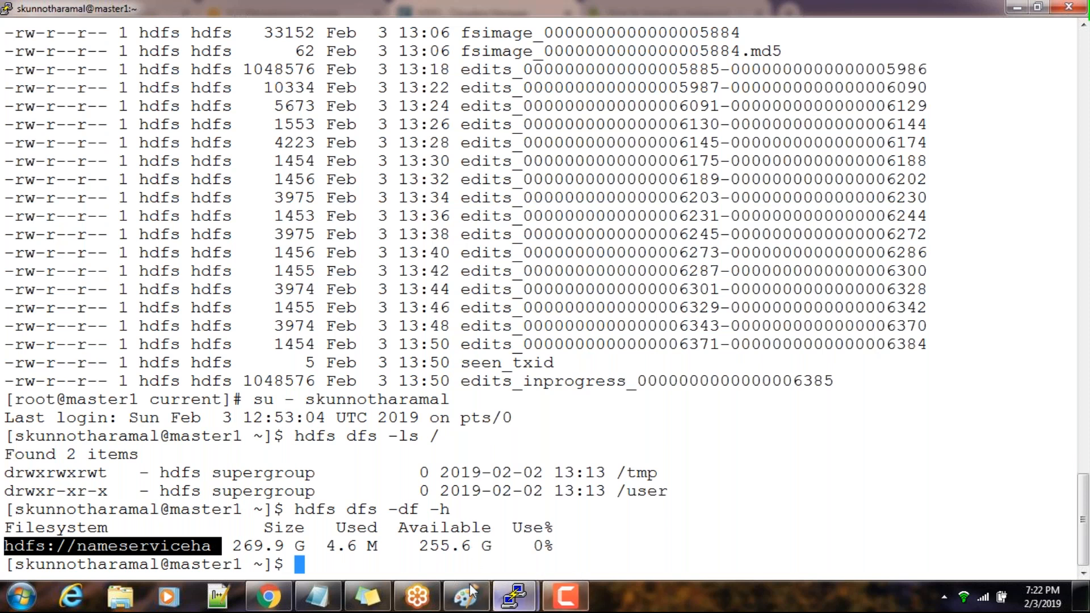
mouse_move(423, 594)
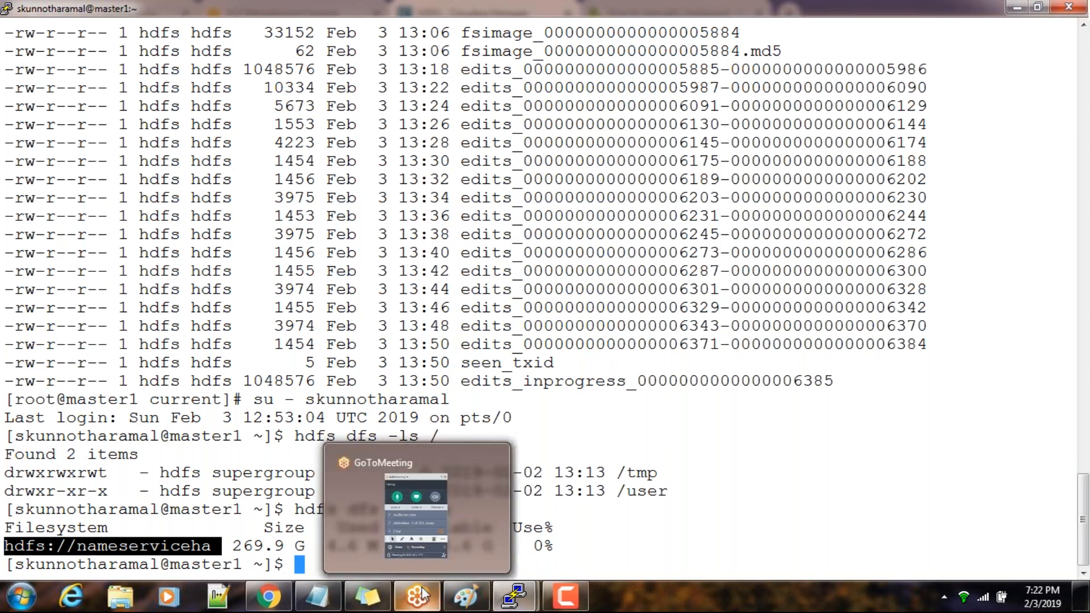
left_click(460, 532)
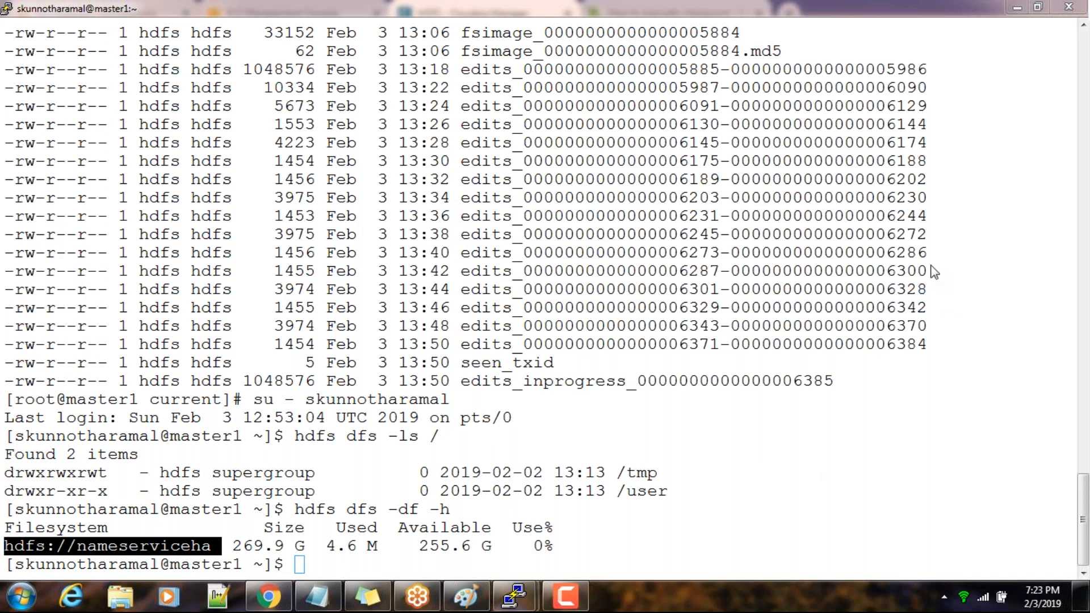
left_click(962, 484)
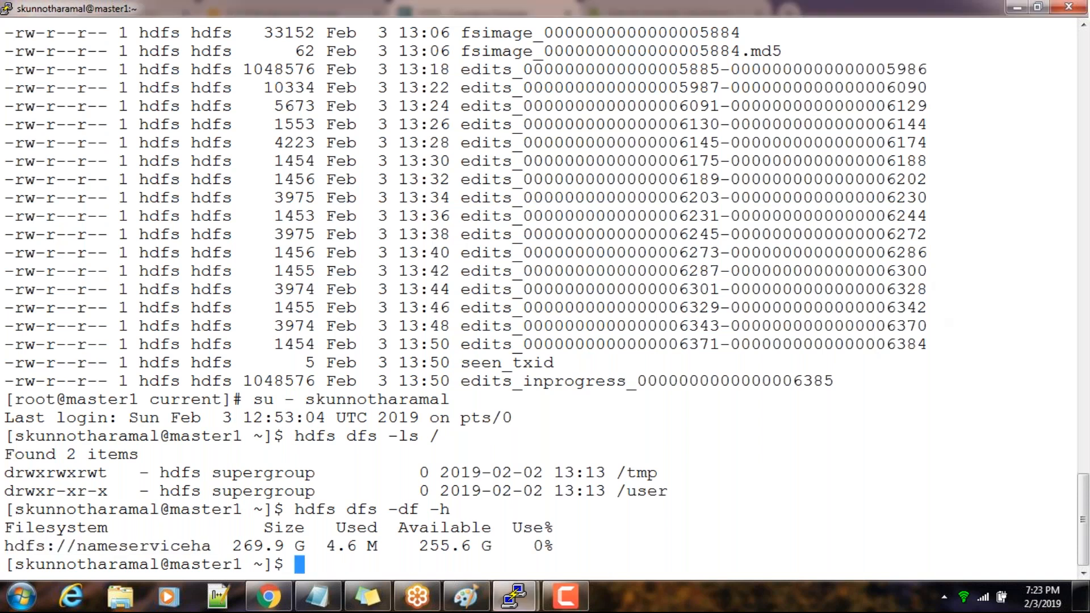
Return to Cloudera Manager, close the Stop Command dialog, and check the state of both NameNode roles
left_click(274, 603)
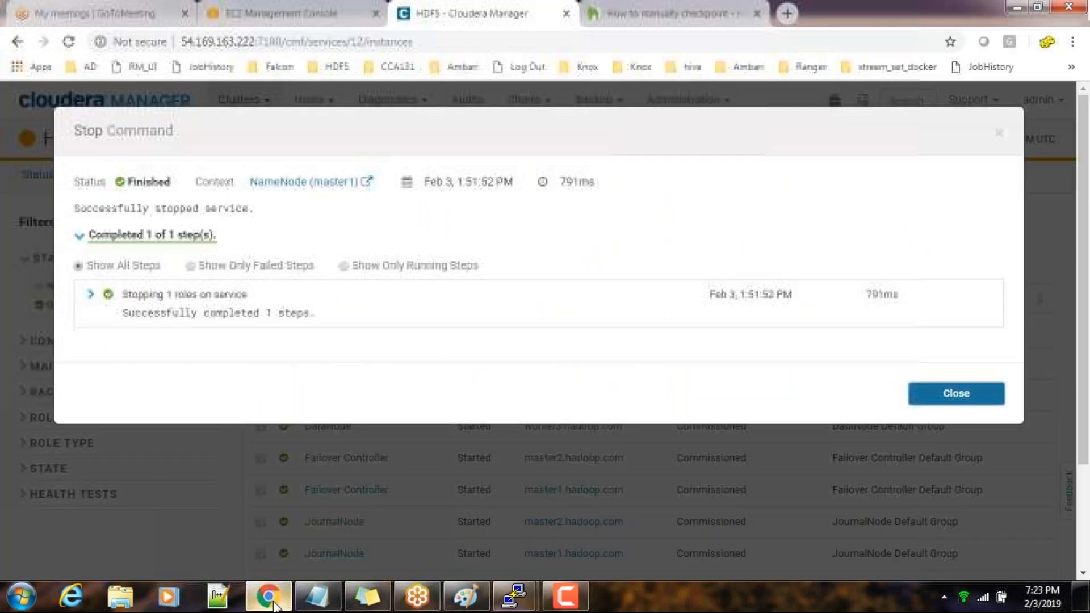
left_click(991, 391)
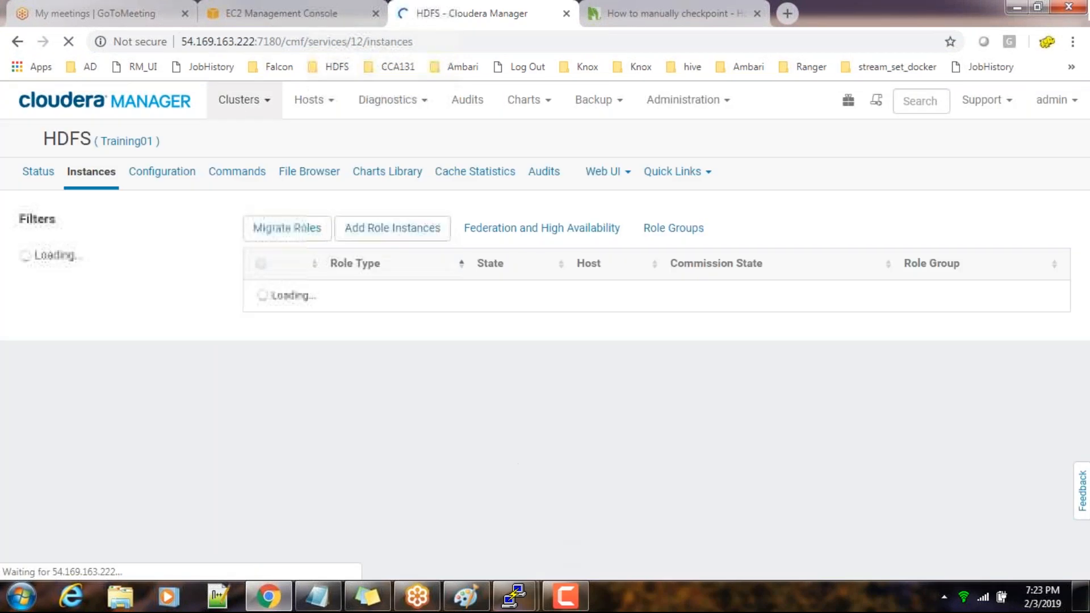
scroll(409, 451, "down", 3)
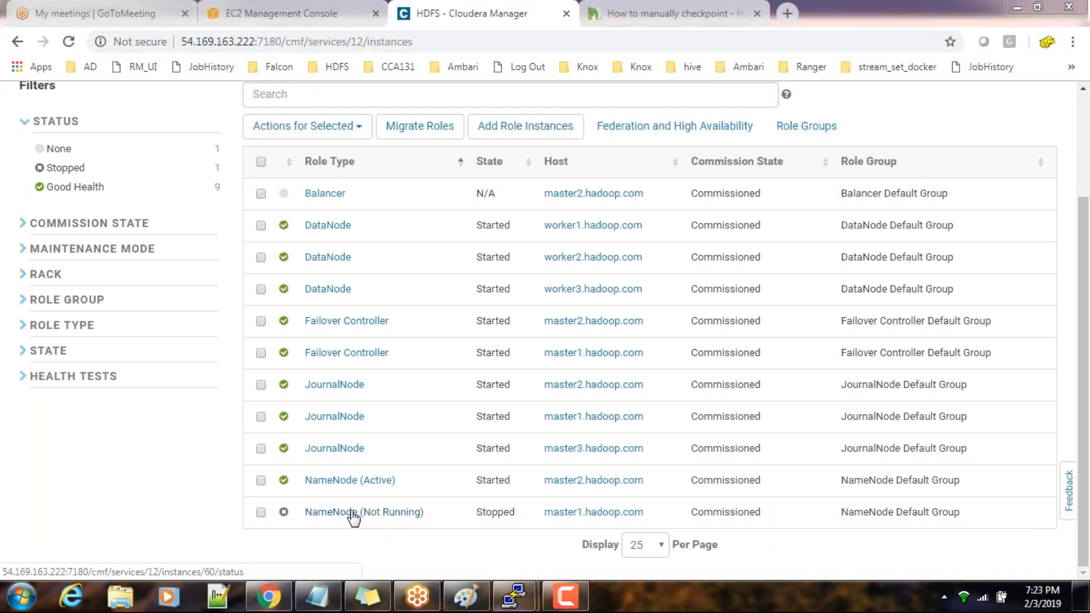
left_click(260, 512)
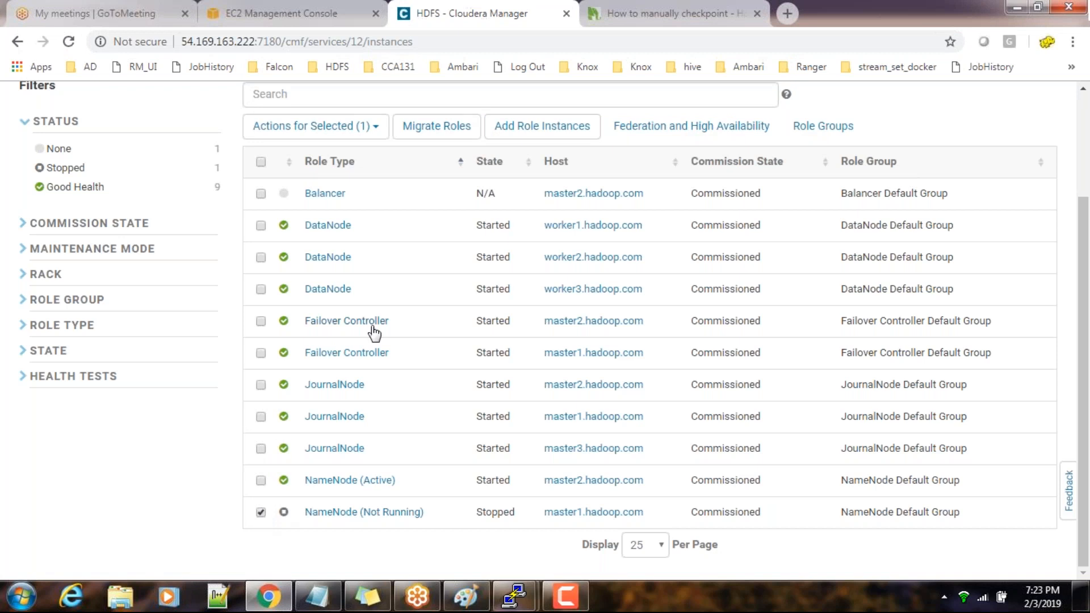
left_click(262, 514)
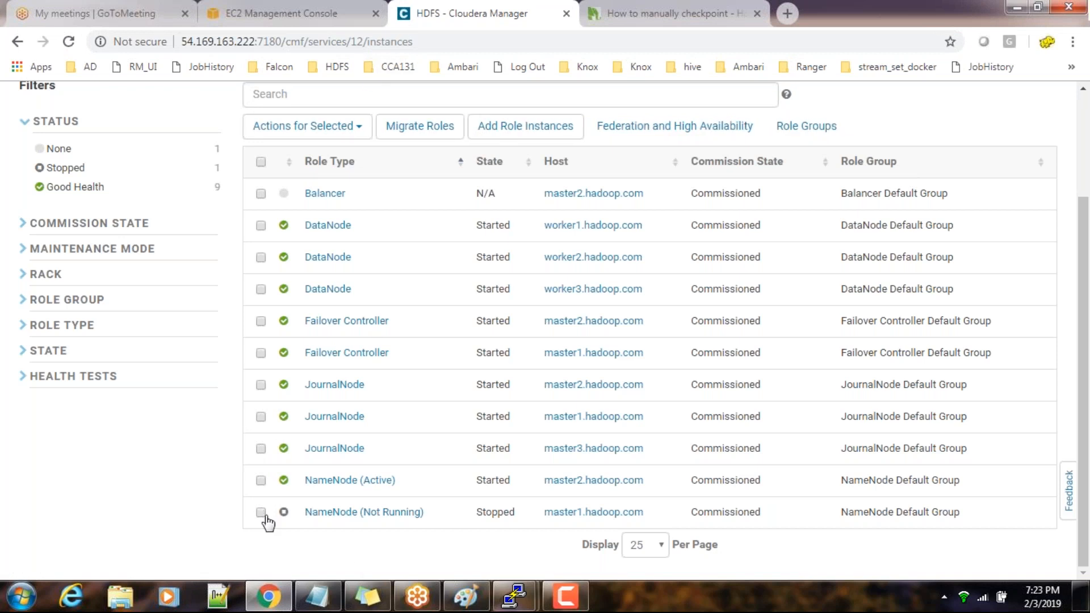
Return to the master1 terminal and list the user directory through the nameservice with hdfs dfs -ls hdfs://nameserviceha/user/
mouse_move(514, 594)
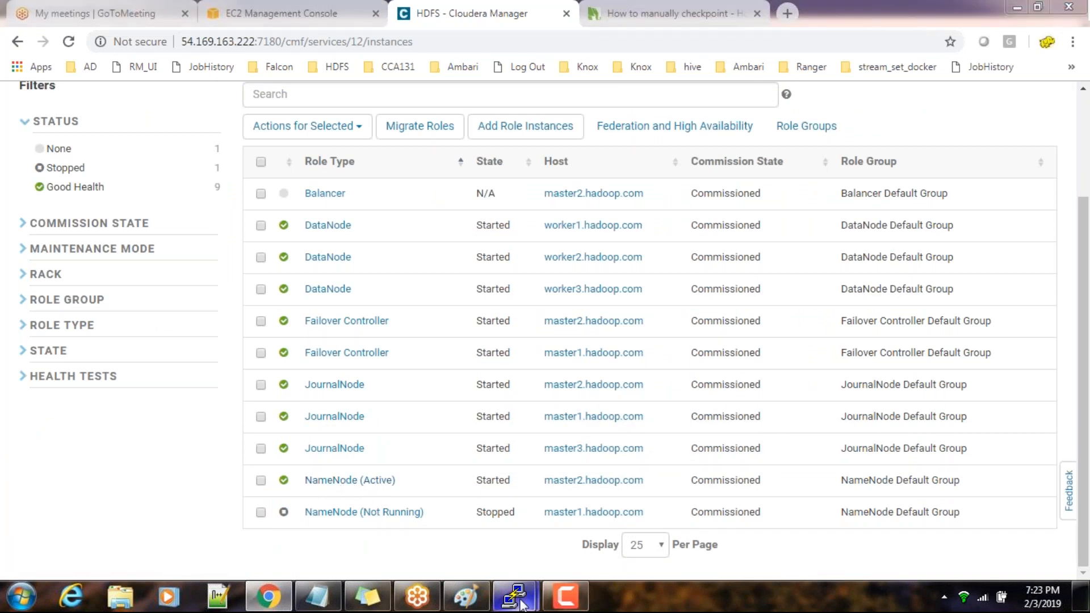
mouse_move(454, 540)
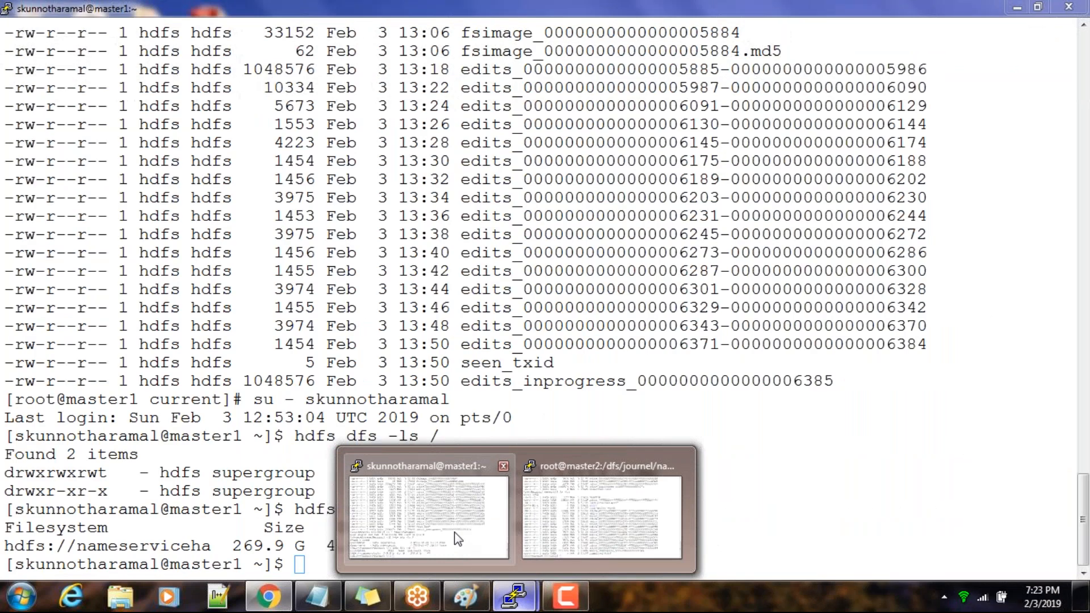
left_click(455, 540)
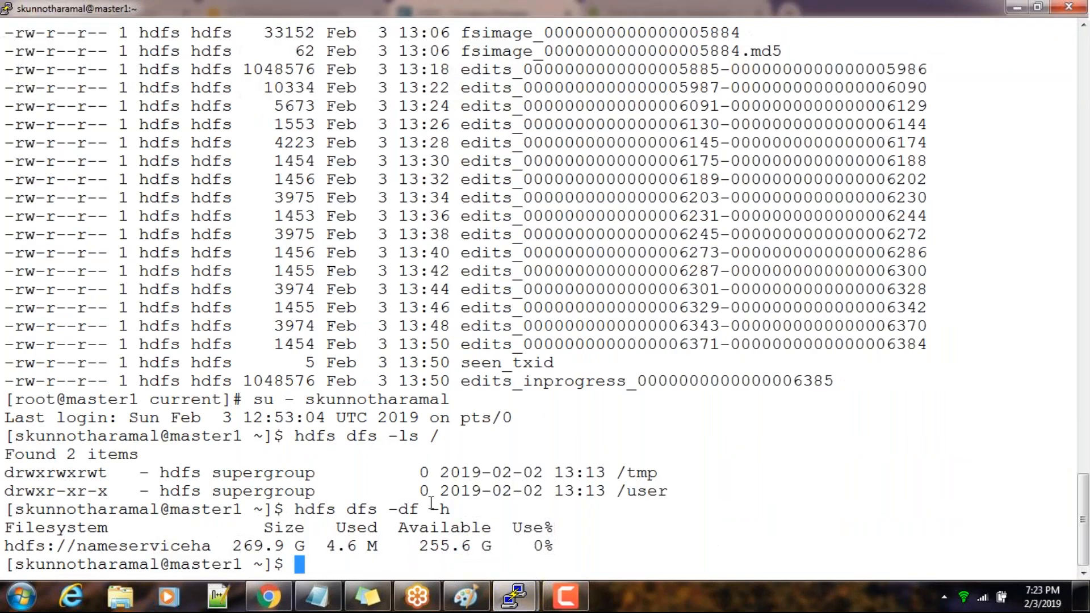
left_click_drag(6, 545, 211, 548)
key("ctrl+c")
type("hdfs ")
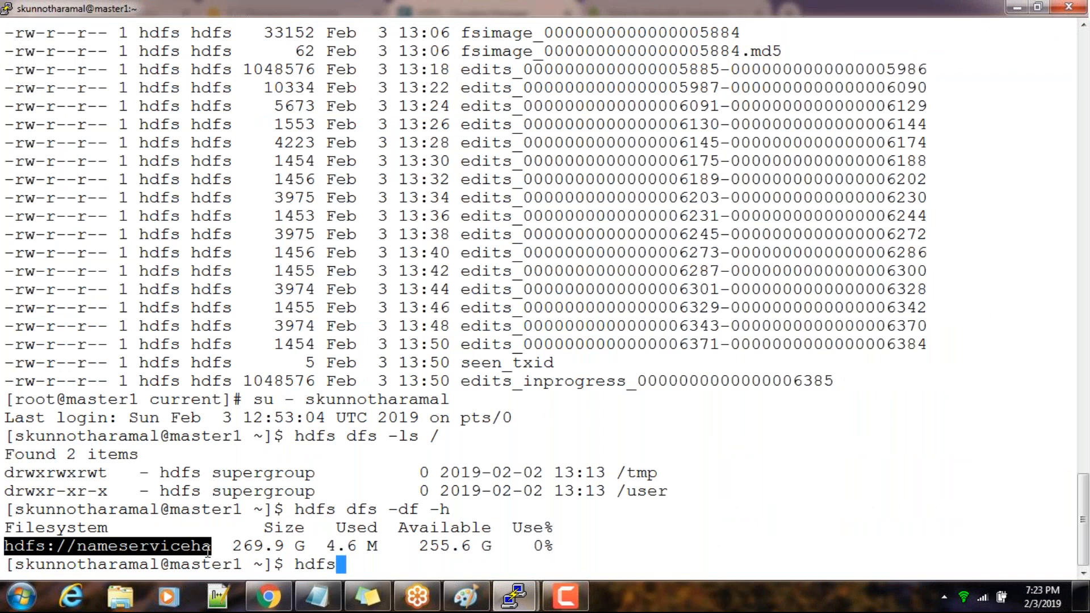
type("dfs -ls")
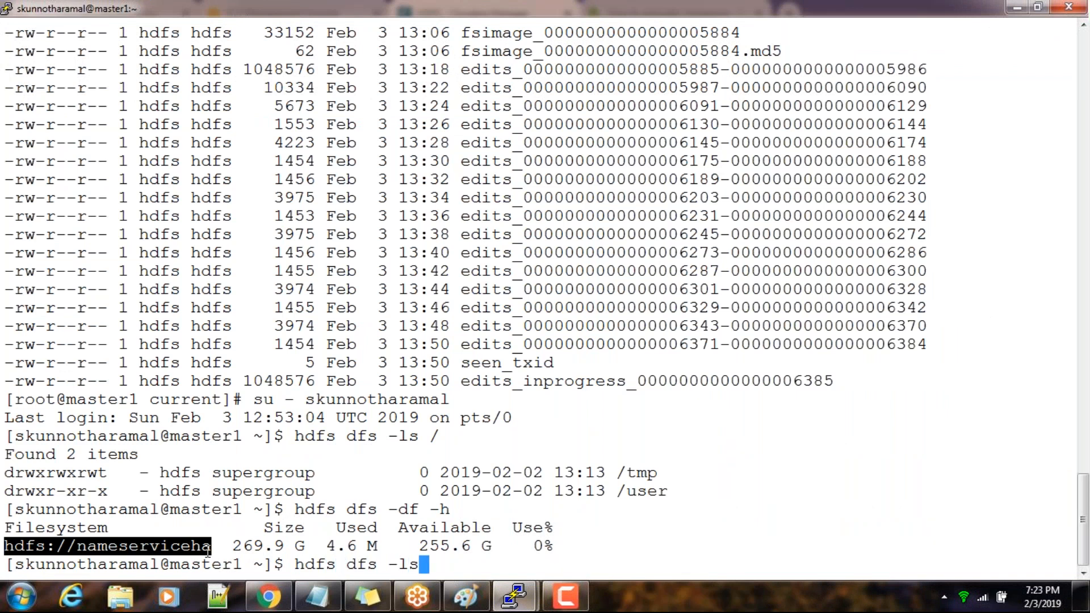
right_click(208, 551)
type("/user/")
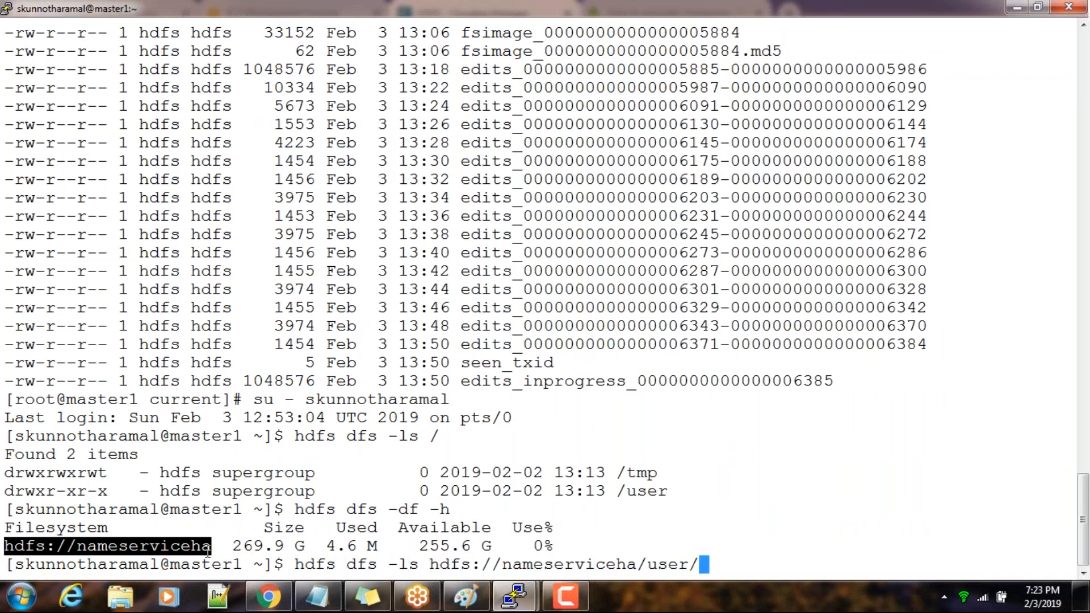
key("Return")
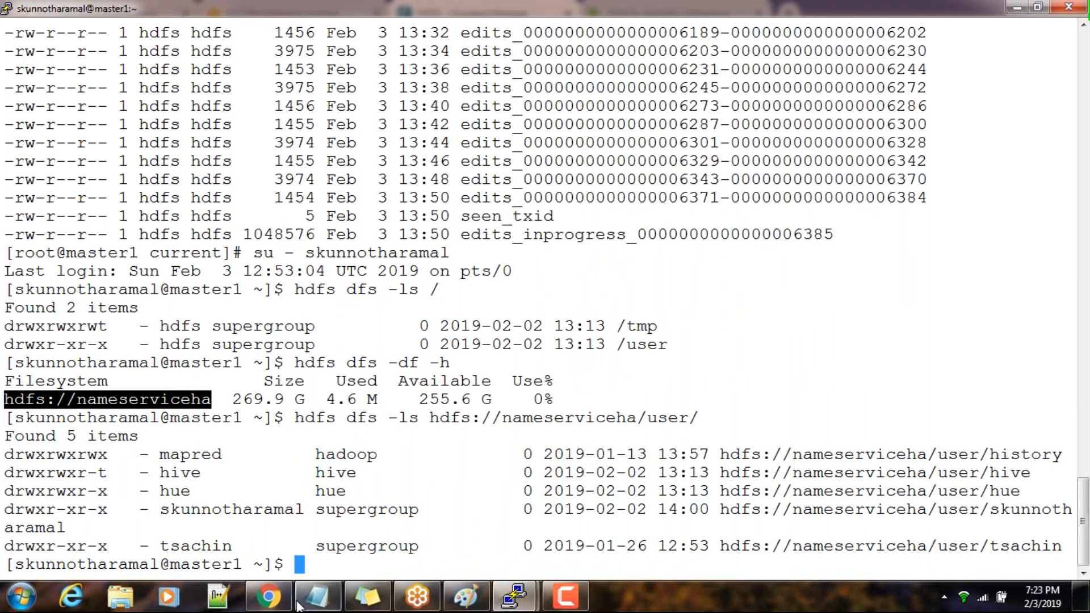
Switch to Cloudera Manager, start the stopped NameNode role on master1.hadoop.com, and close the command dialog
left_click(269, 596)
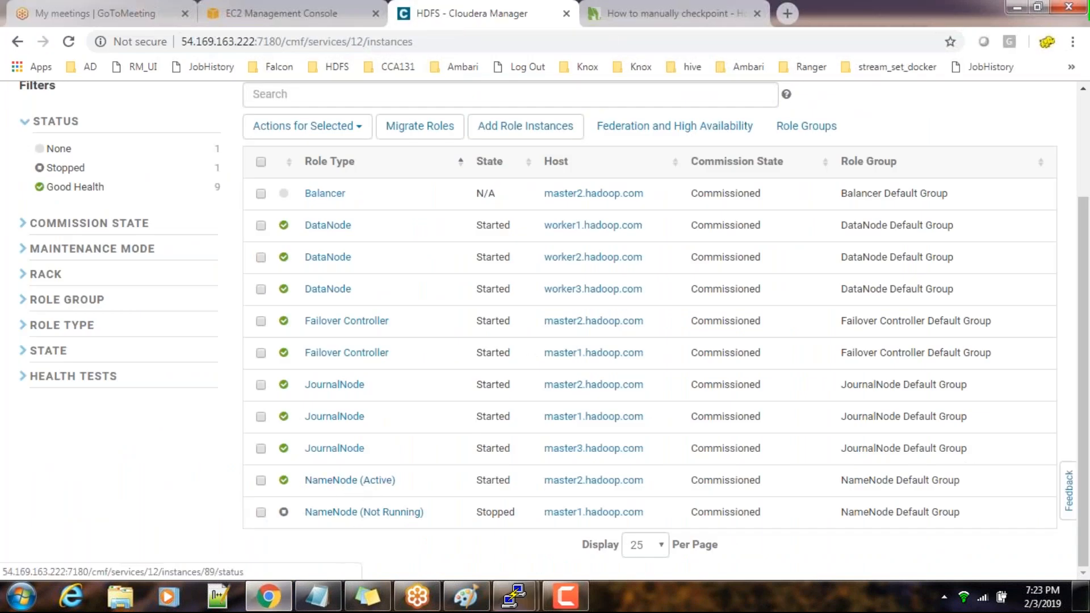
left_click(261, 512)
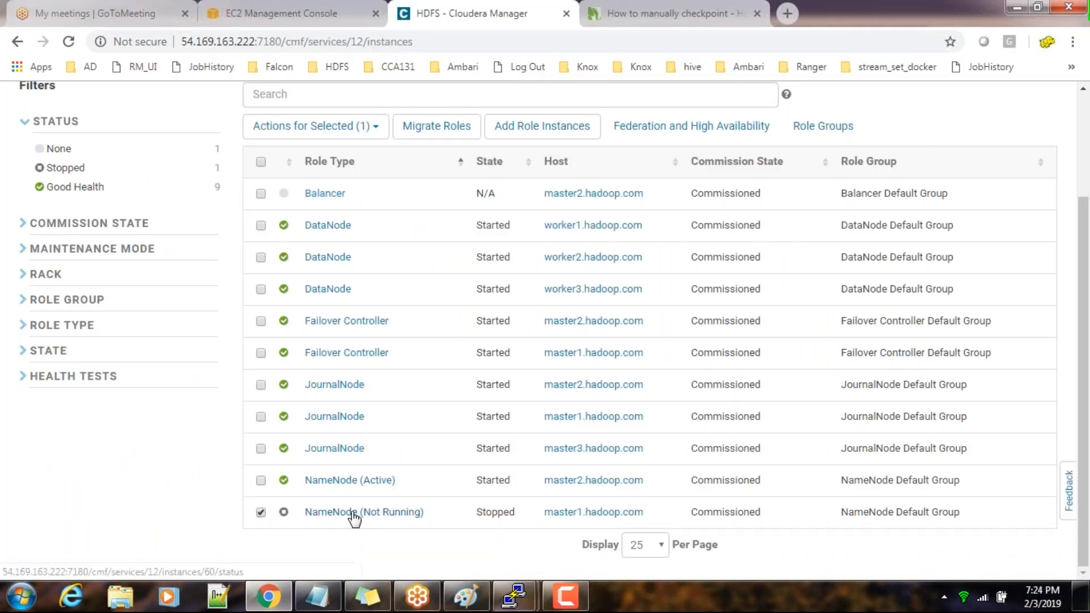
scroll(408, 420, "up", 2)
left_click(309, 262)
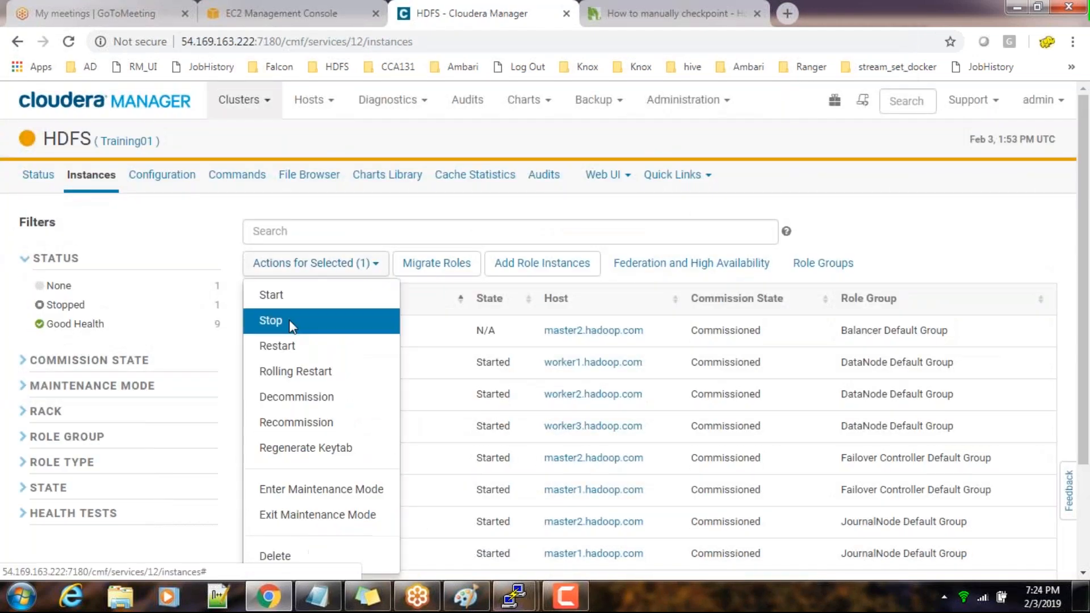
left_click(288, 295)
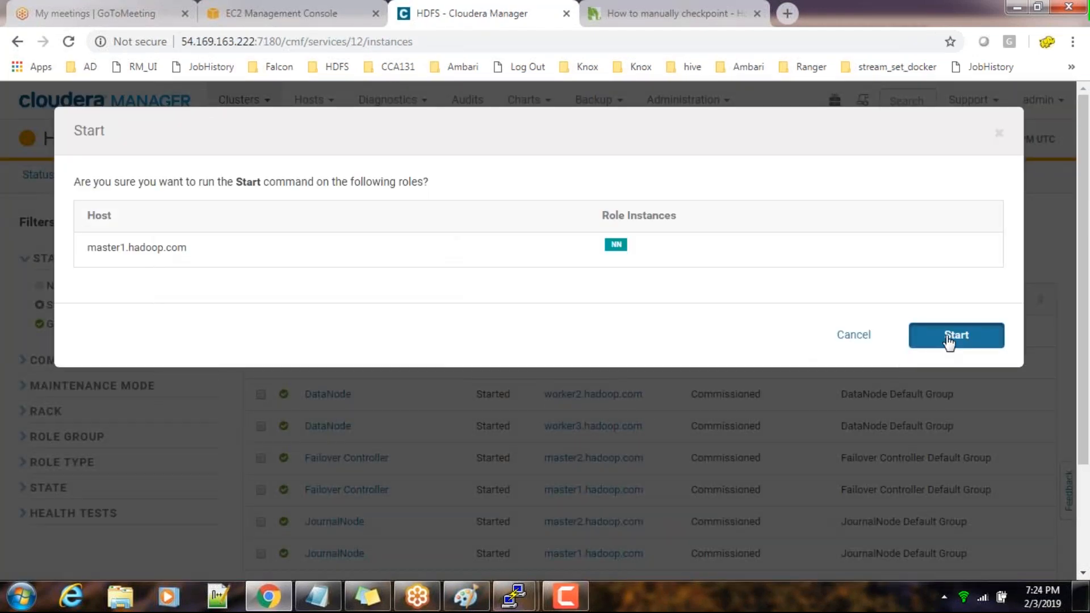
left_click(948, 337)
scroll(533, 482, "down", 2)
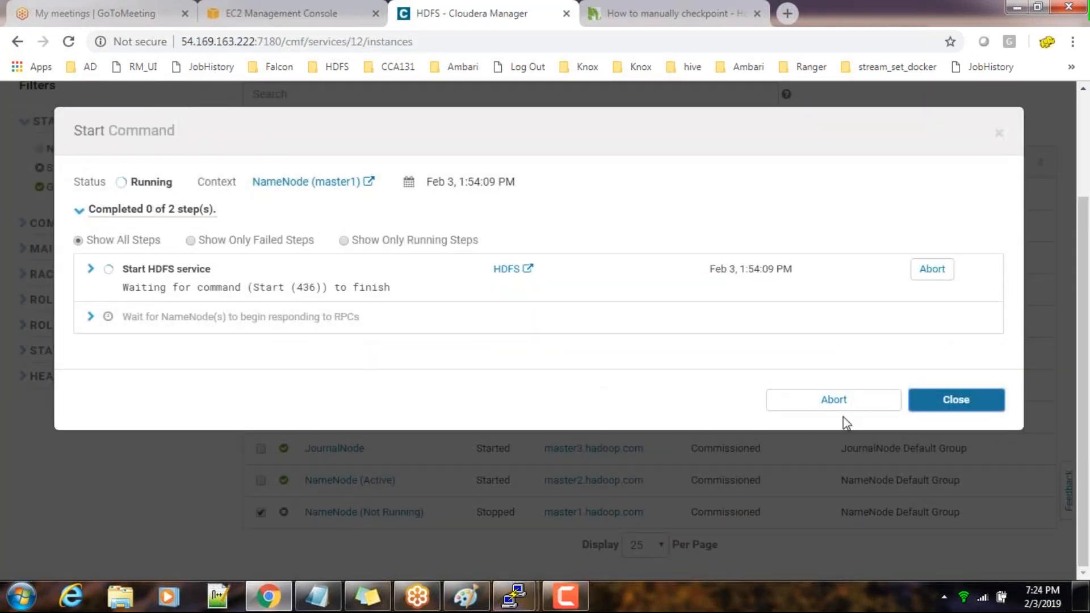
left_click(957, 401)
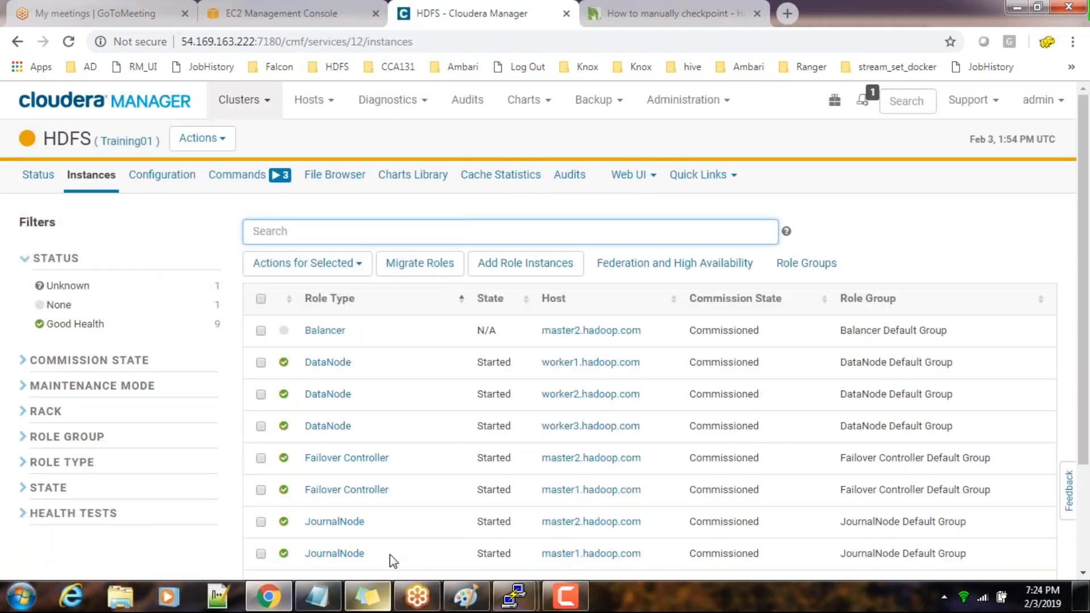
scroll(392, 561, "down", 2)
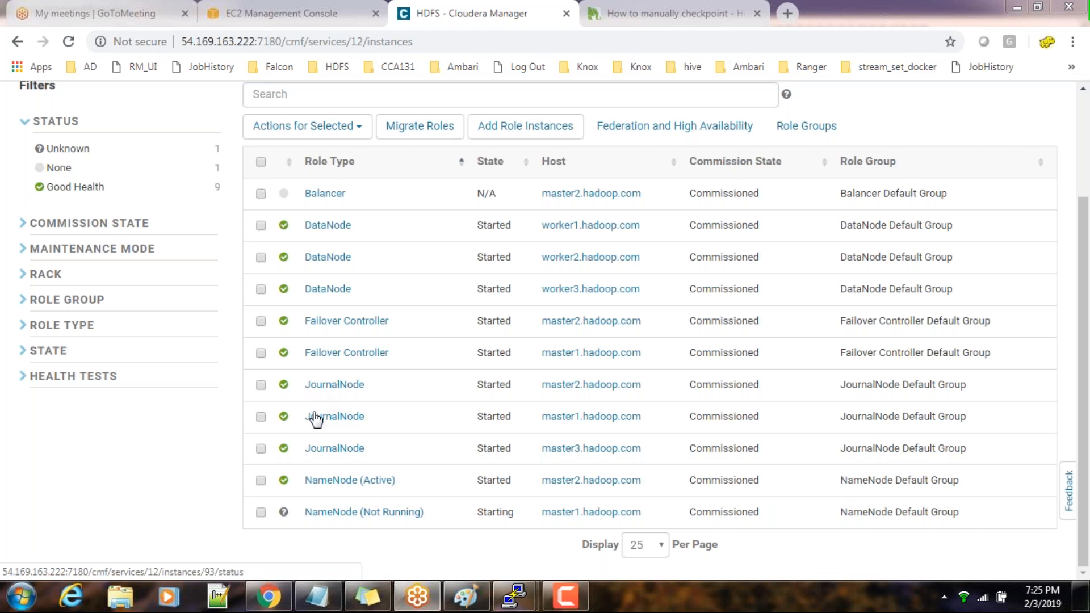
left_click(262, 386)
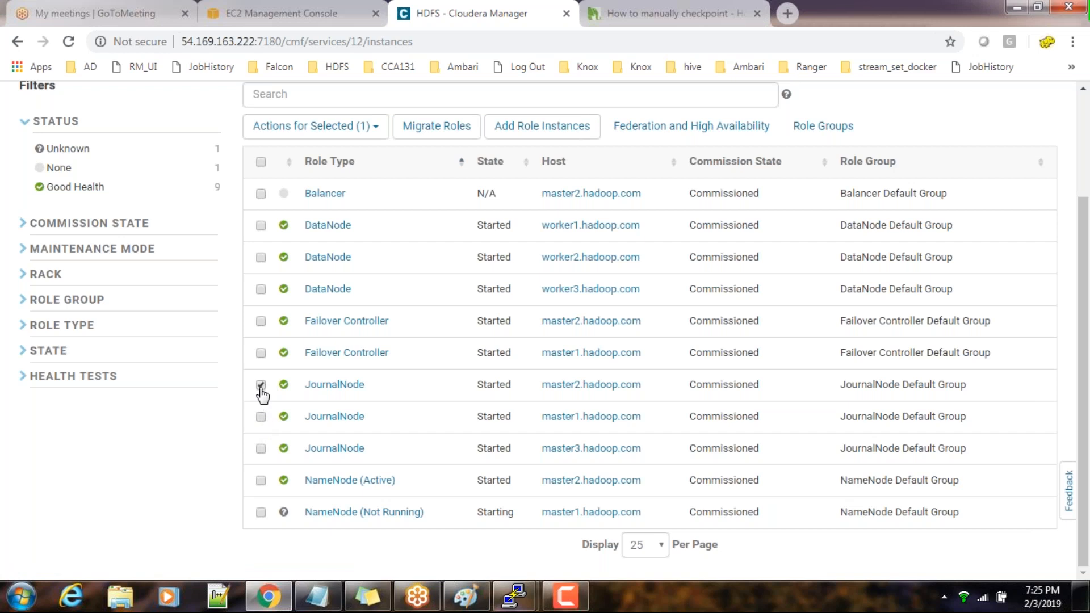
left_click(260, 386)
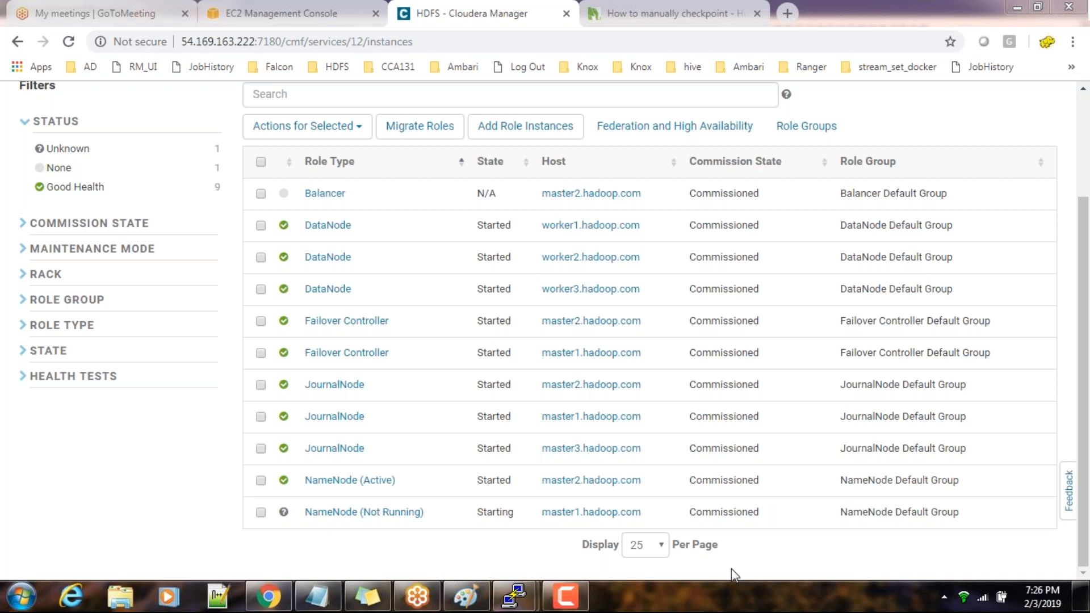
Switch to the master1 terminal and highlight the command hdfs dfs -ls hdfs://nameserviceha/user/ for review
mouse_move(518, 606)
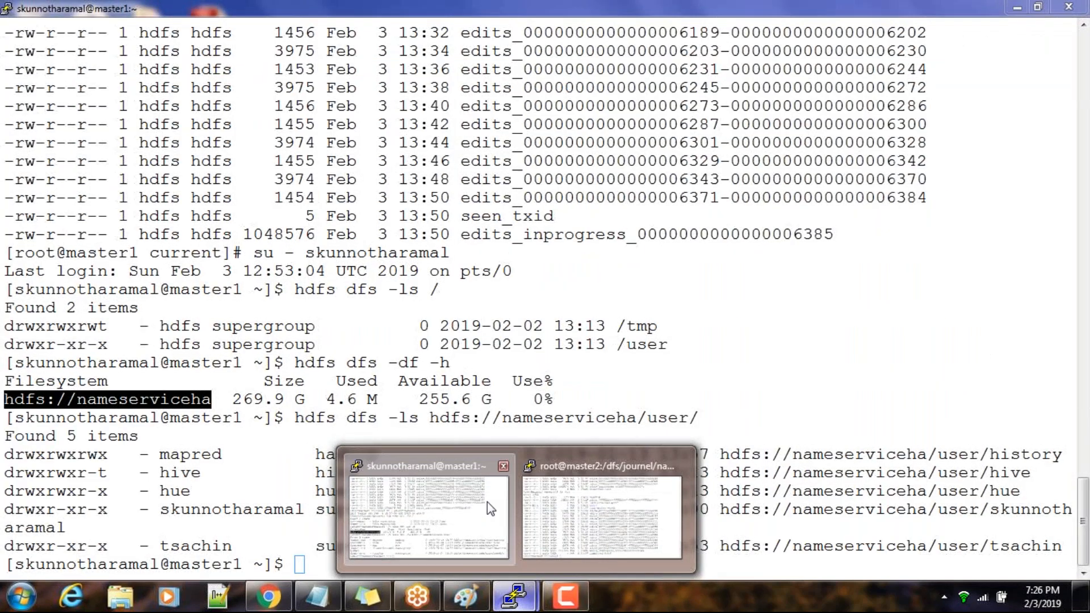
left_click(487, 502)
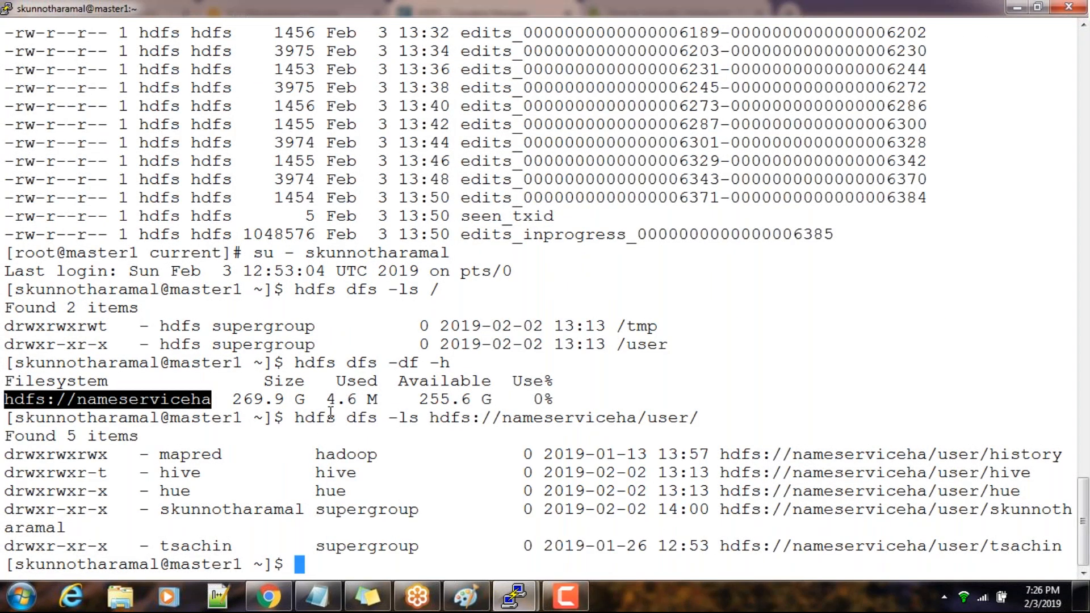
left_click_drag(297, 419, 696, 413)
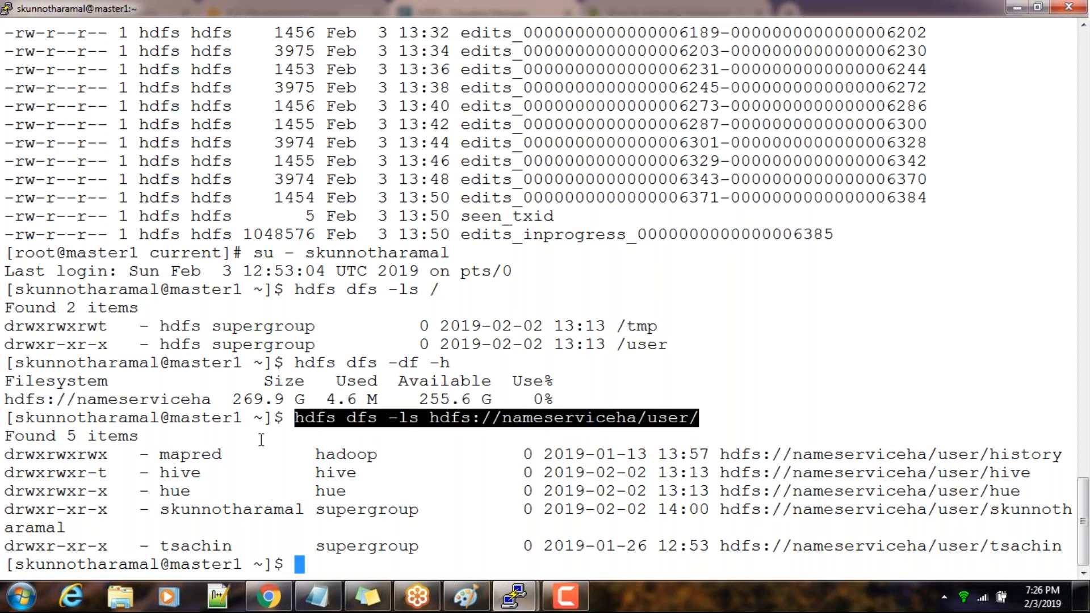
left_click(214, 470)
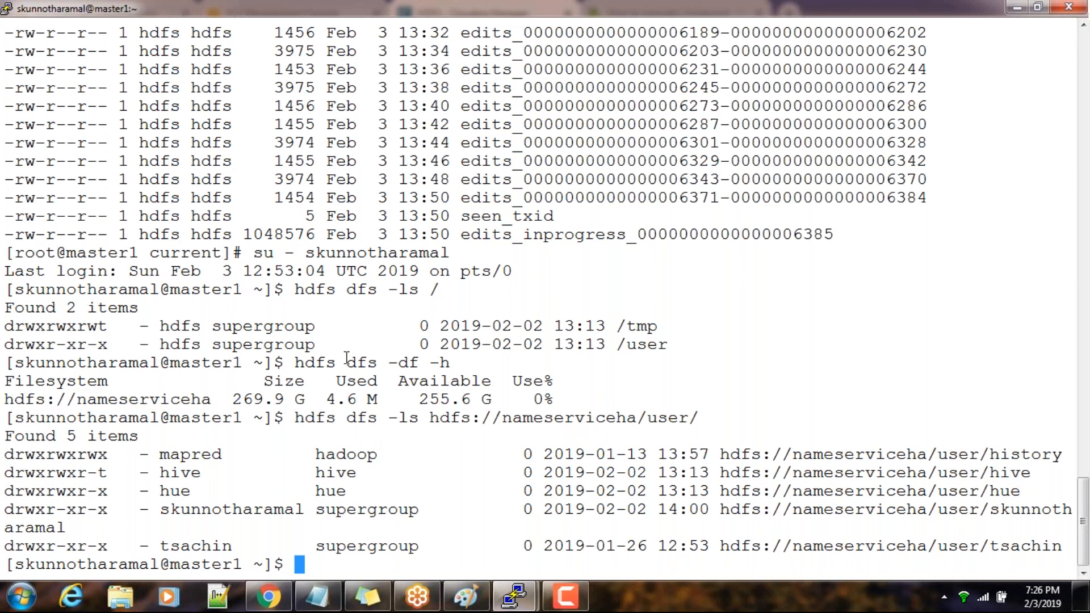
left_click_drag(294, 418, 693, 419)
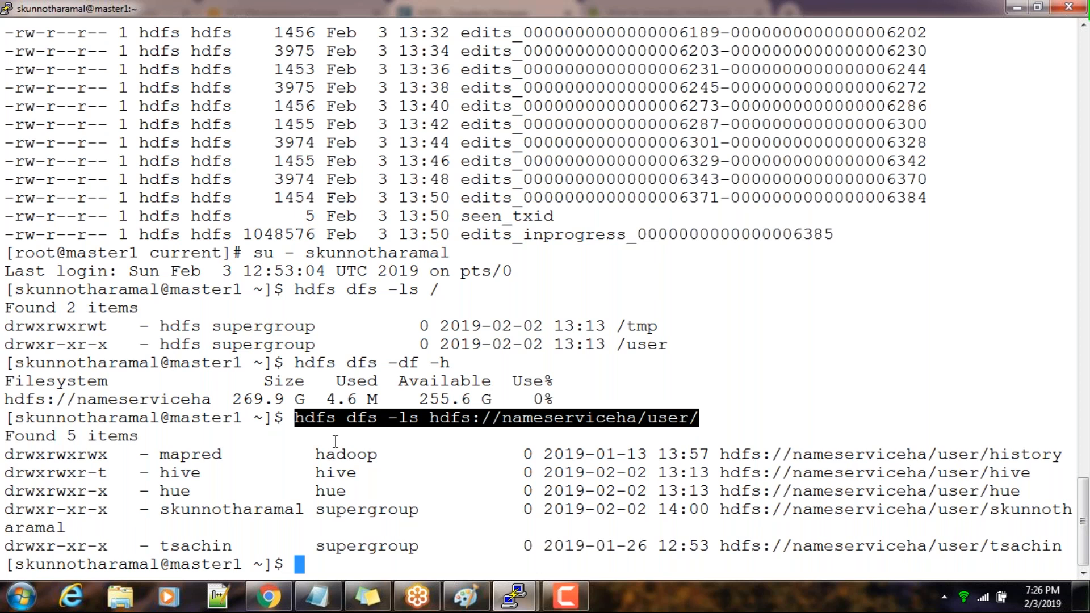
Return to Cloudera Manager, try to start the NameNode role on master1.hadoop.com again, and close the command dialog
left_click(279, 605)
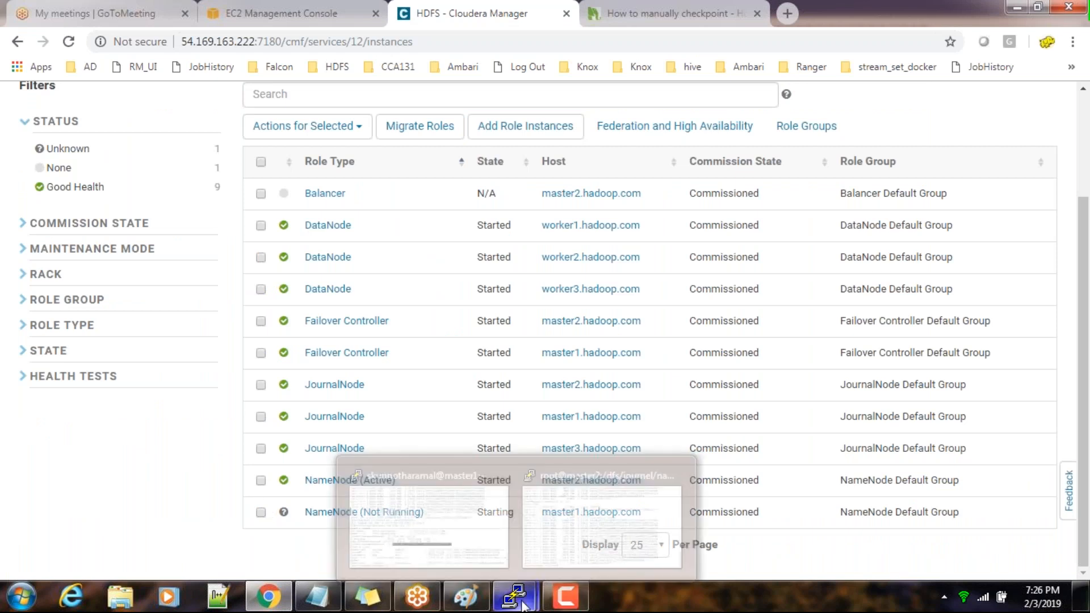
left_click(260, 512)
scroll(499, 221, "up", 2)
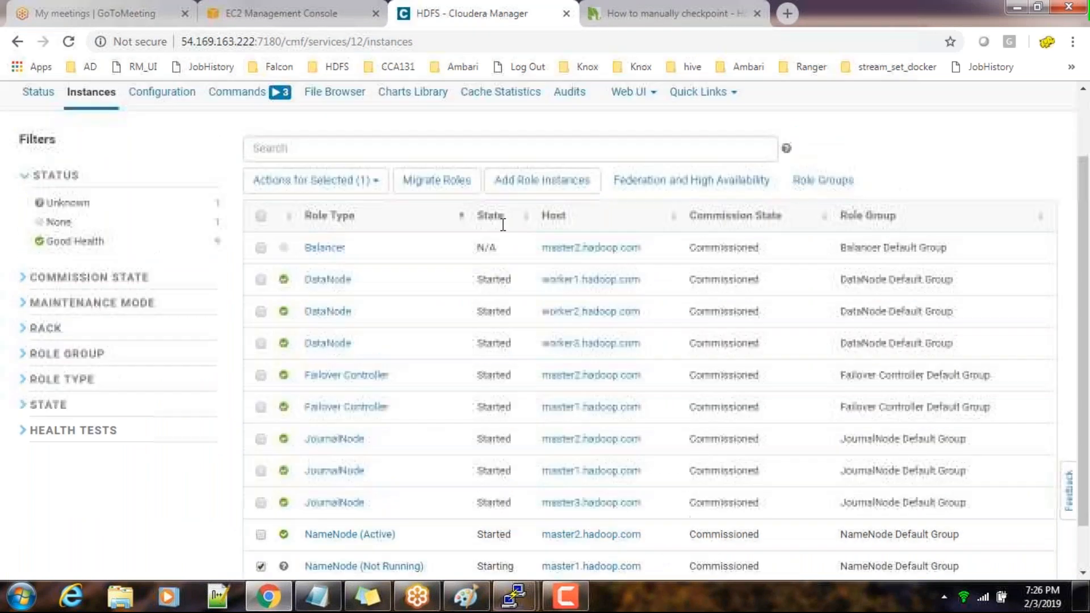
scroll(409, 445, "down", 2)
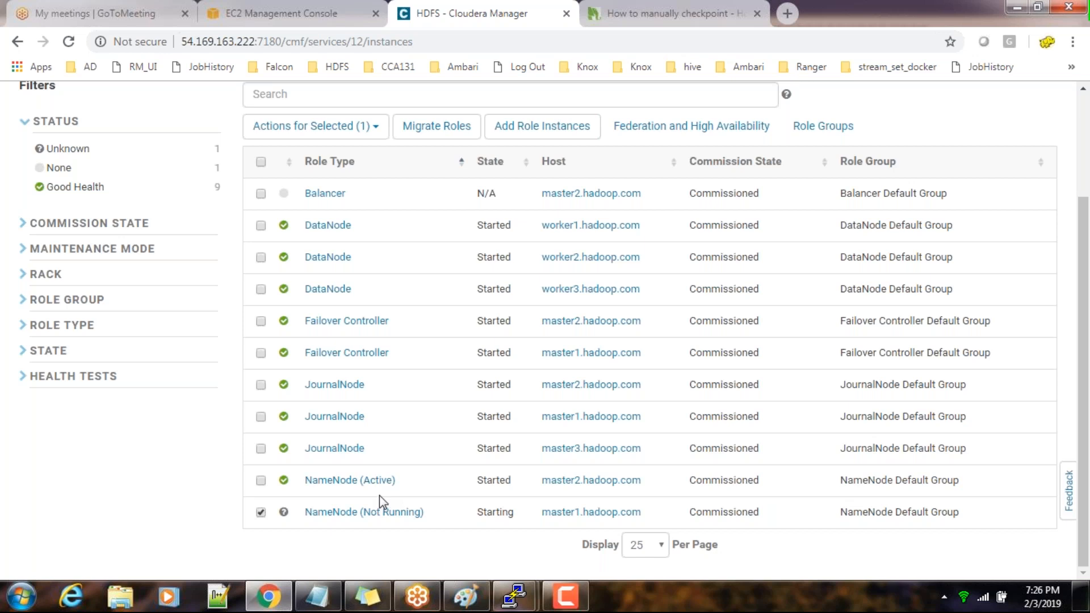
scroll(431, 323, "up", 1)
scroll(435, 326, "up", 2)
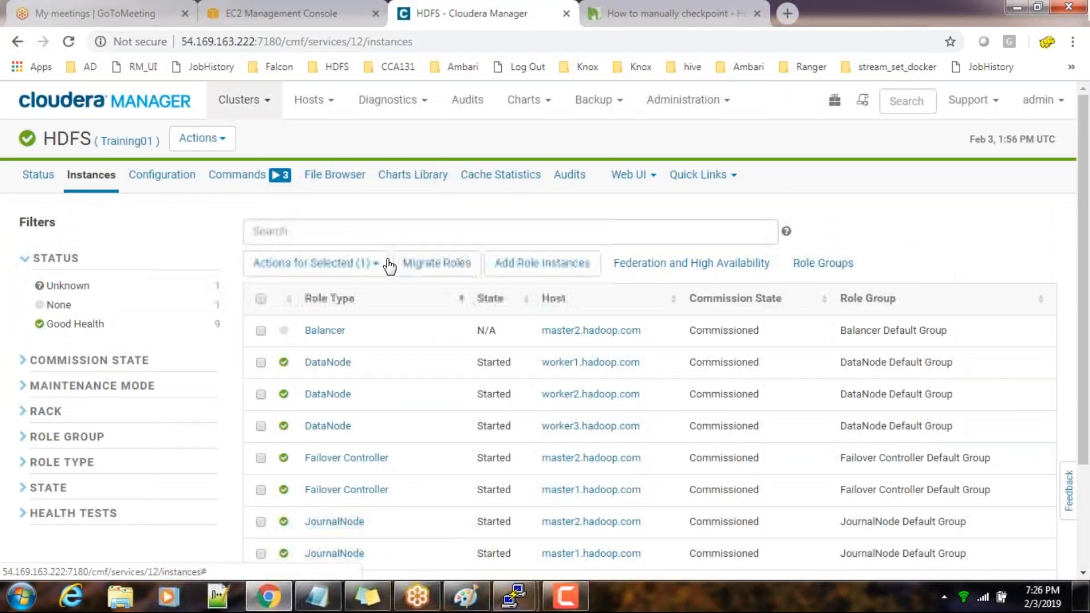
left_click(352, 263)
left_click(317, 311)
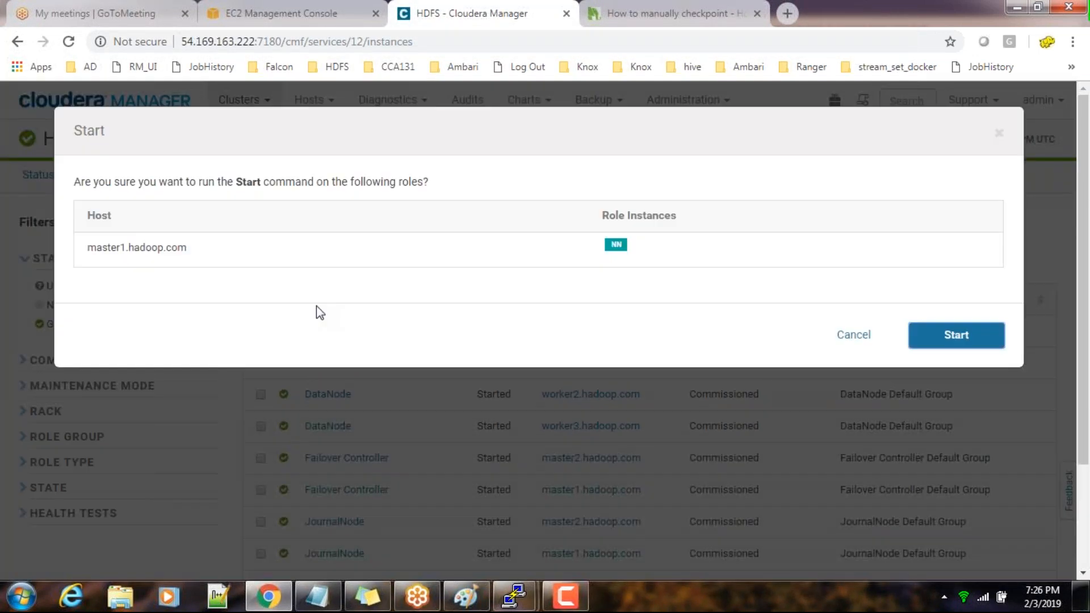
left_click(965, 344)
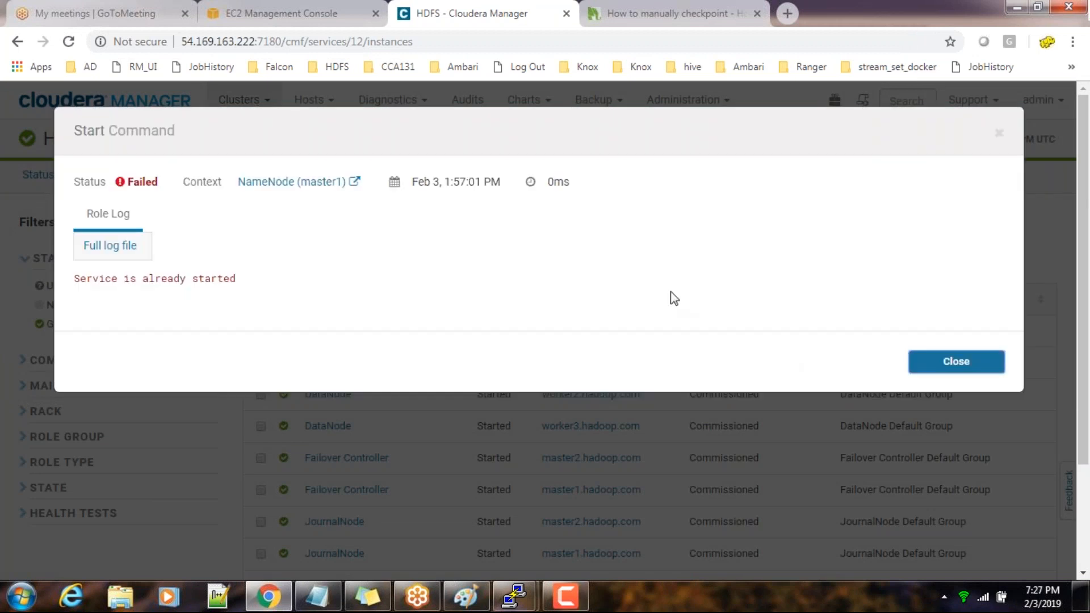
left_click(956, 368)
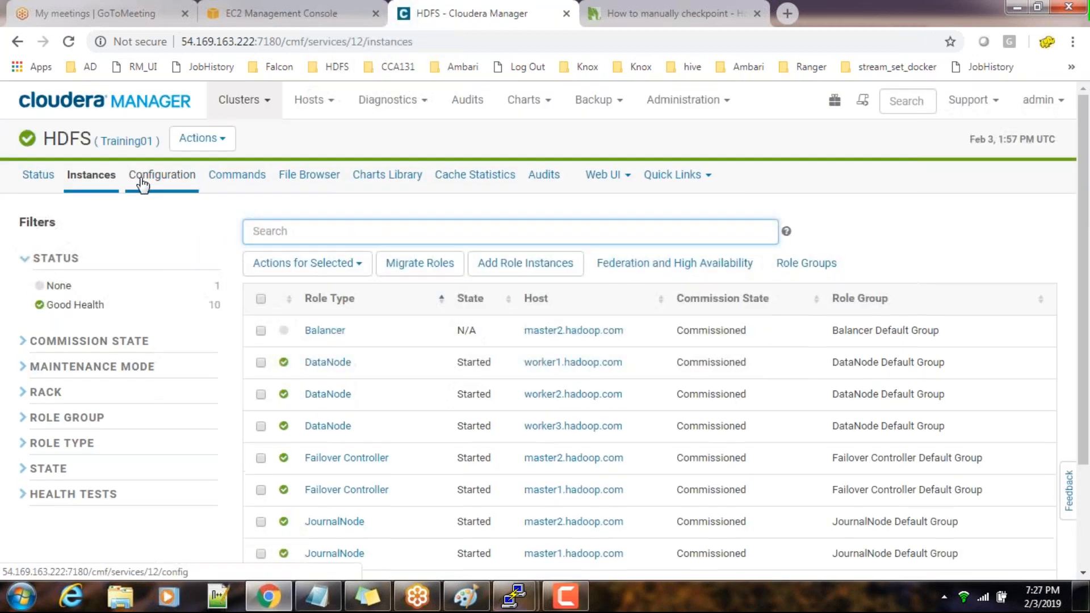
Open the Cloudera Manager administration settings and look through the External Authentication and Advanced categories
left_click(103, 116)
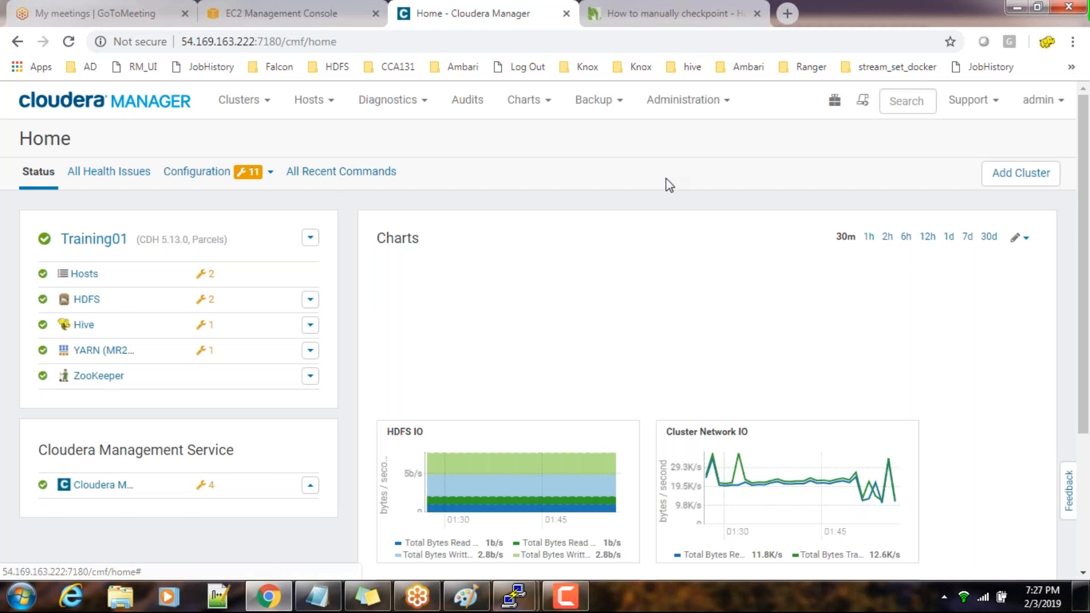
left_click(737, 106)
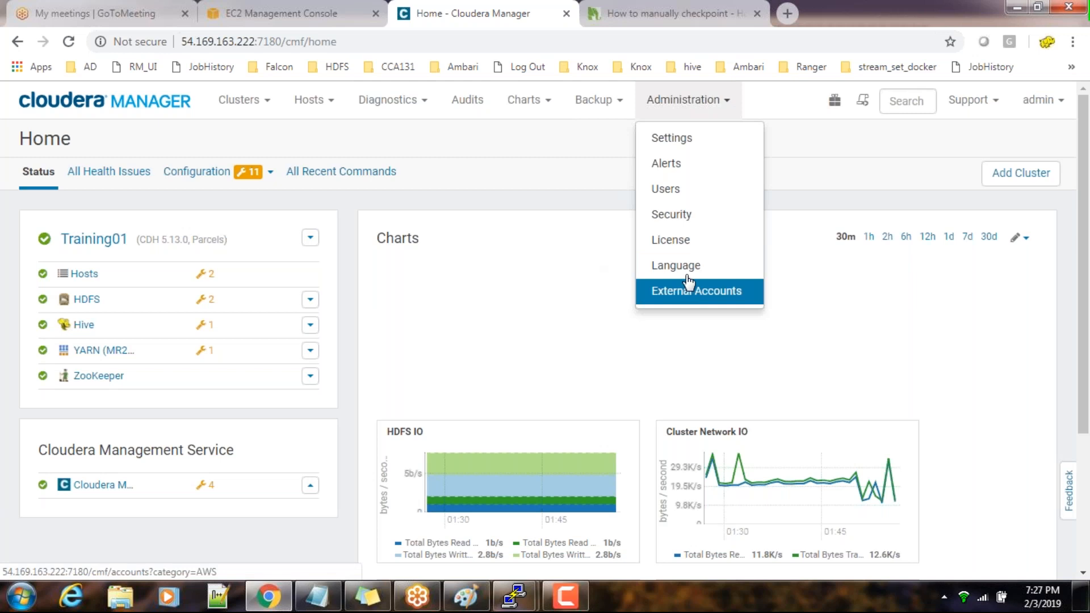
left_click(673, 140)
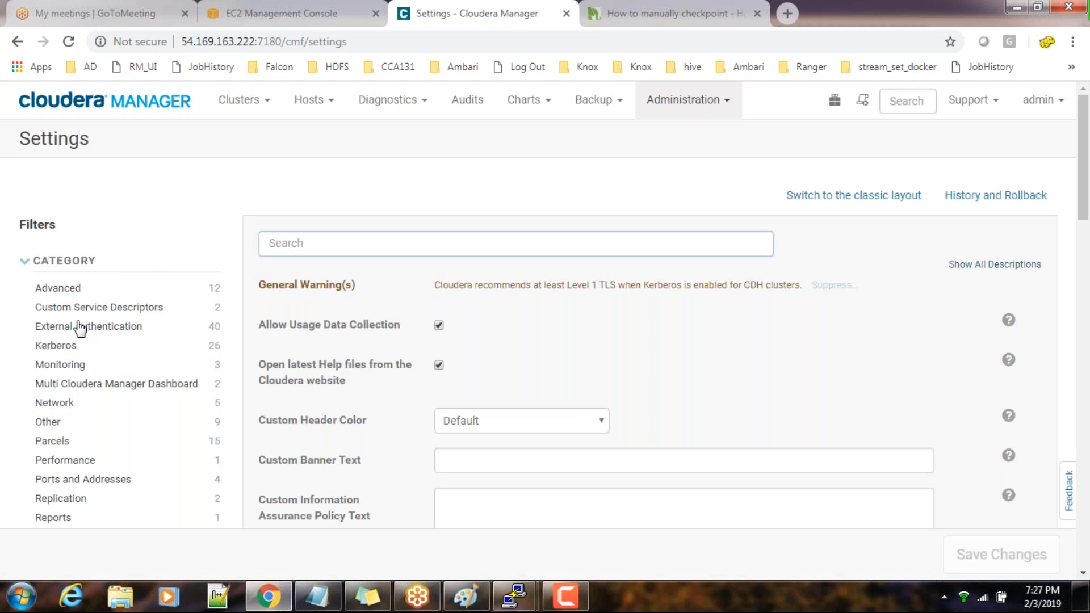
left_click(80, 327)
scroll(85, 406, "down", 3)
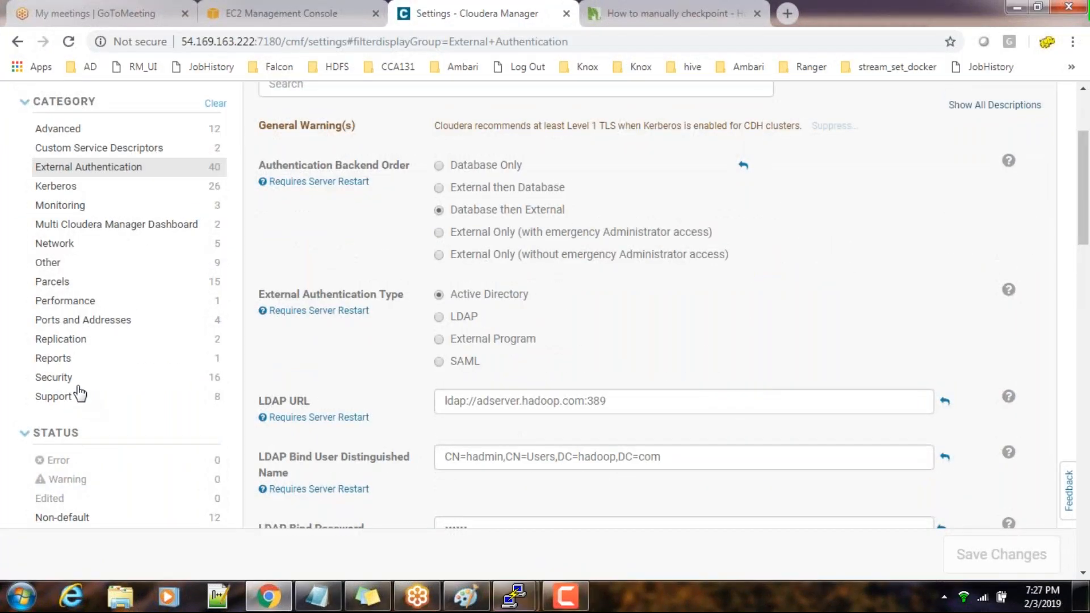
scroll(79, 392, "up", 2)
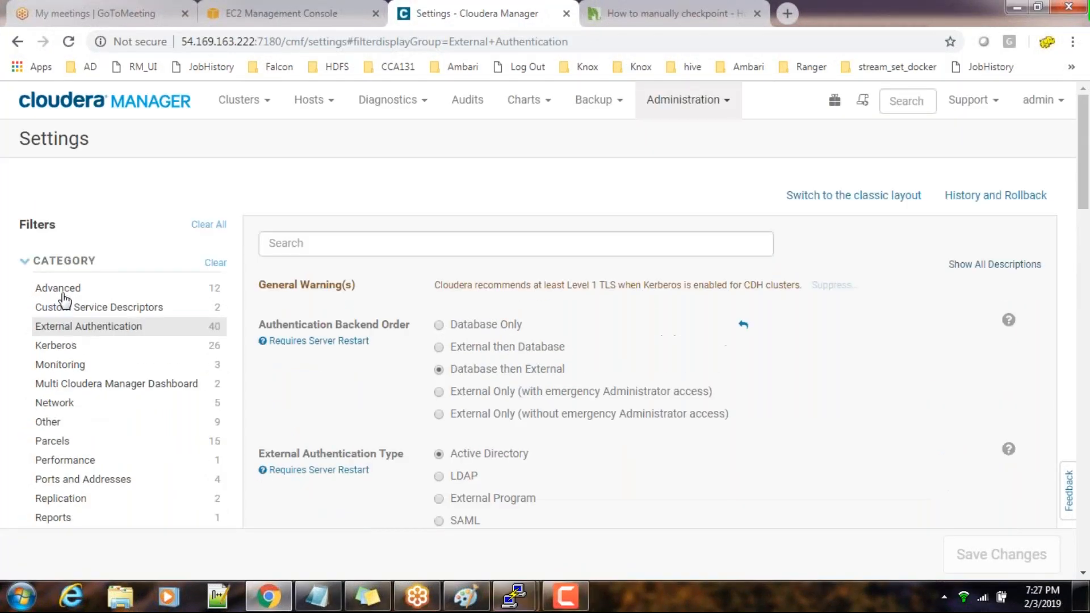
left_click(63, 289)
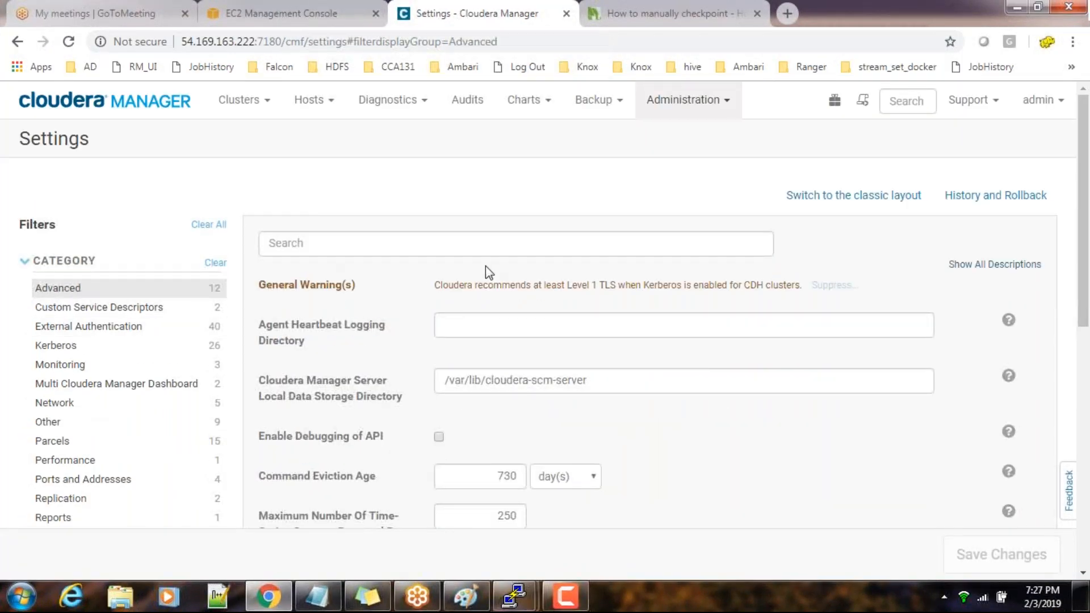
scroll(486, 264, "down", 10)
scroll(485, 264, "up", 10)
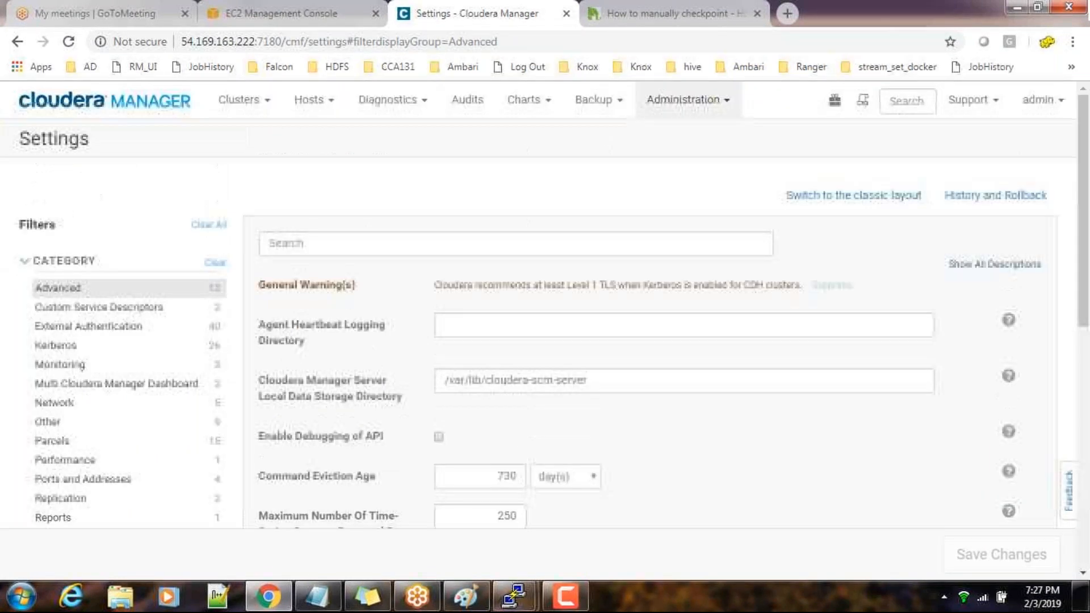
Return to the home page, open the HDFS service, and check the NameNode states in its role instances
left_click(136, 109)
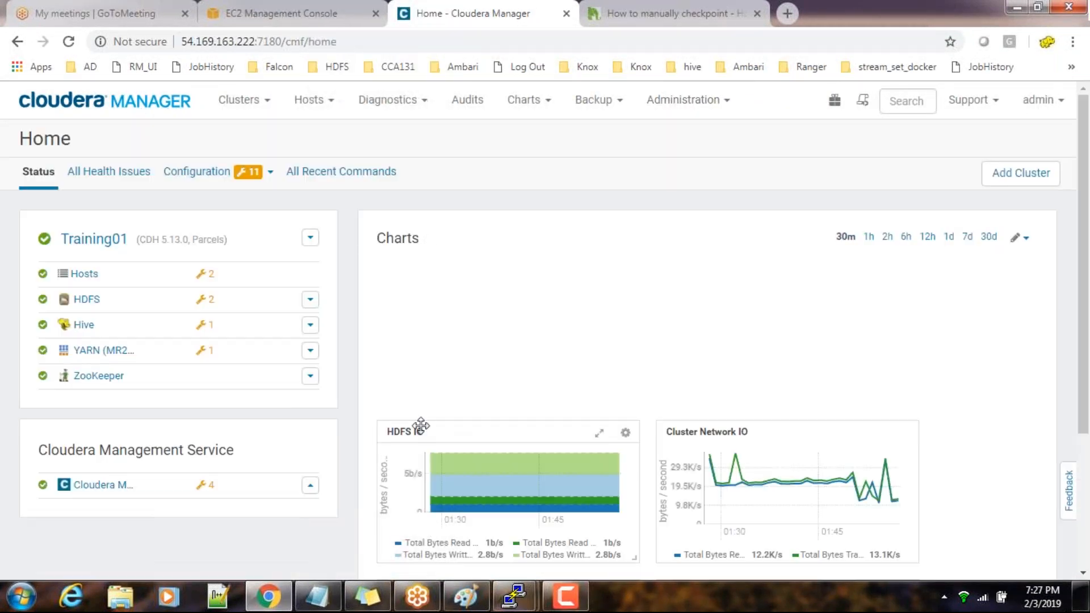
left_click(150, 101)
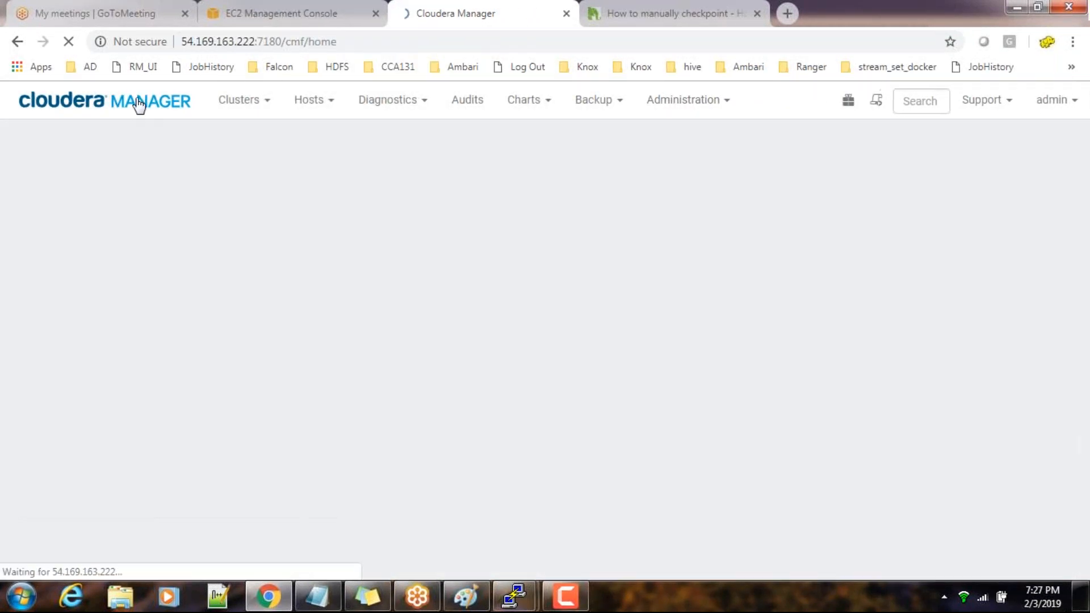
scroll(397, 406, "down", 3)
scroll(296, 369, "up", 3)
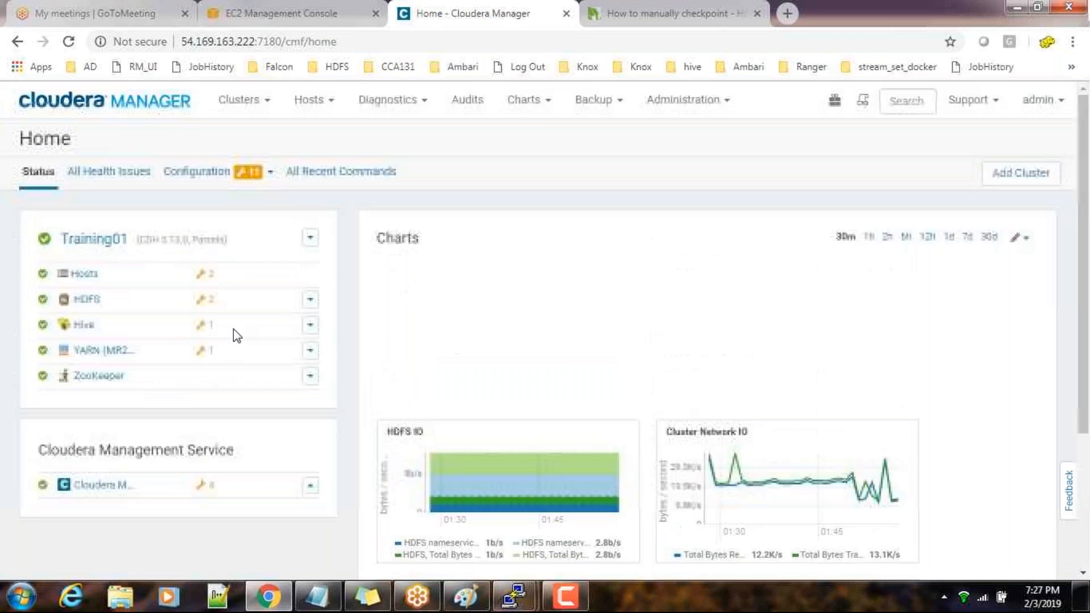
left_click(82, 300)
scroll(489, 402, "down", 8)
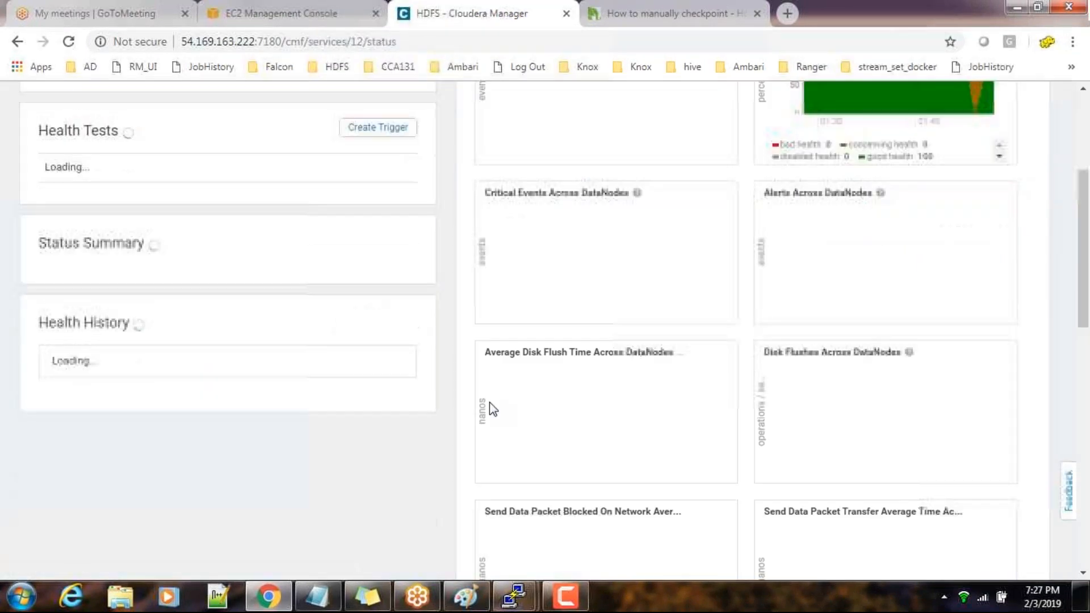
scroll(196, 386, "up", 8)
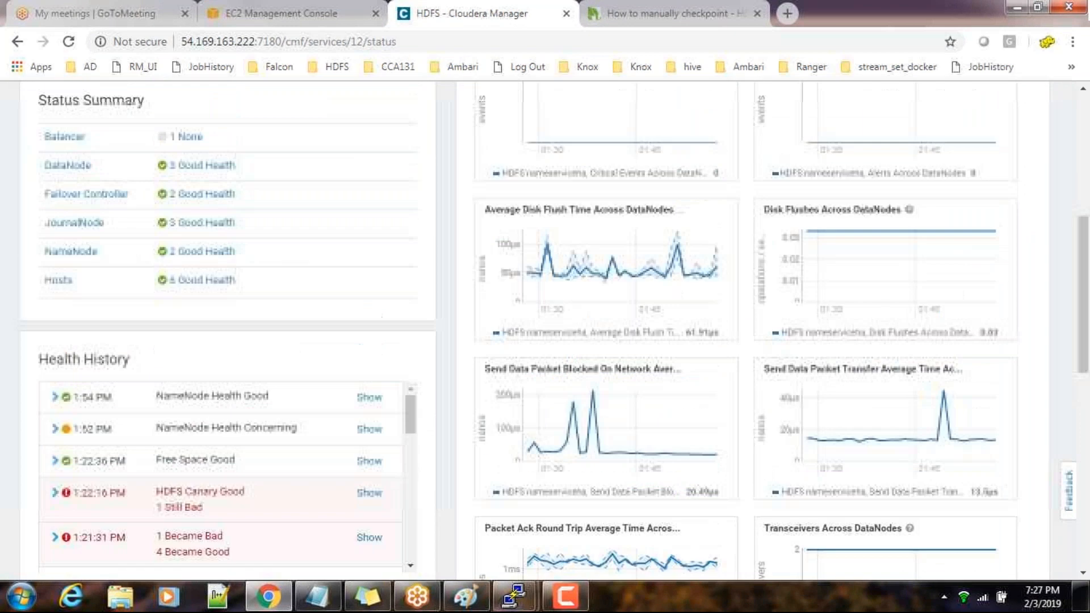
left_click(91, 172)
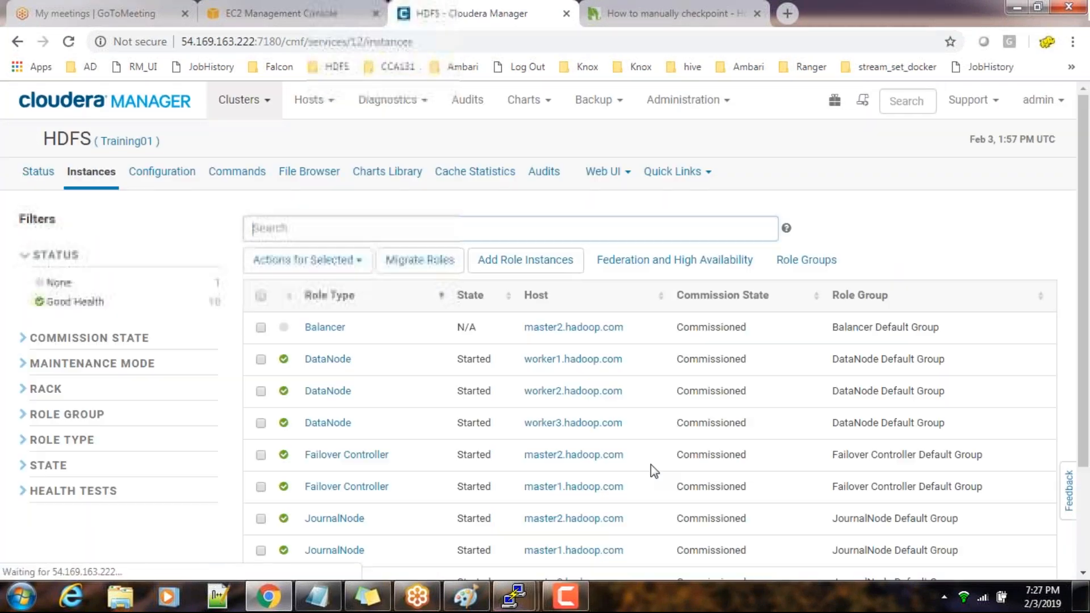
scroll(557, 465, "down", 3)
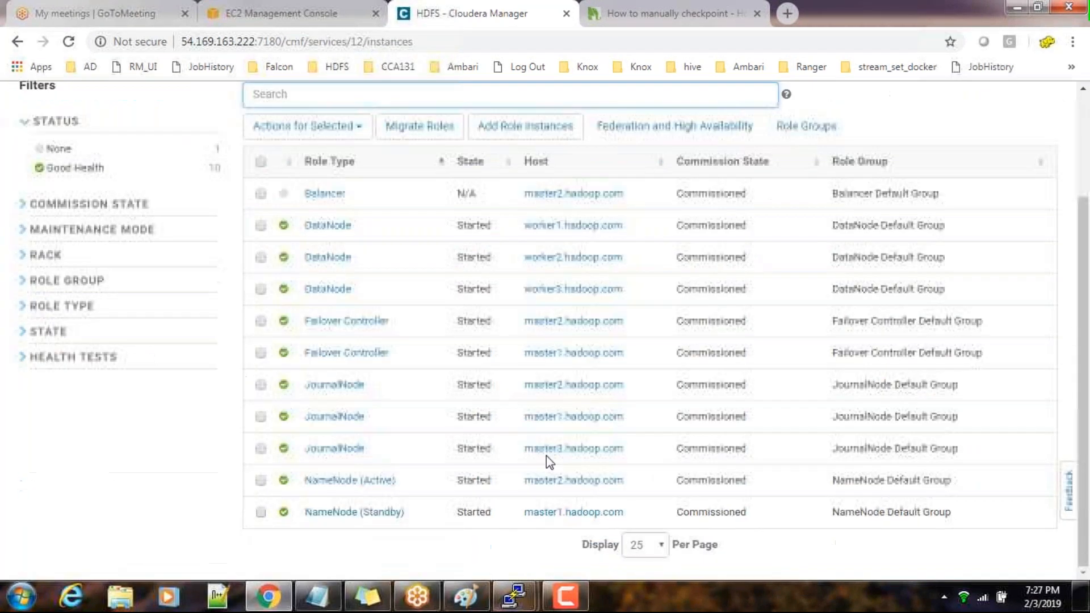
Stop the active NameNode role on master2.hadoop.com and close the command dialog
left_click(261, 481)
left_click(372, 126)
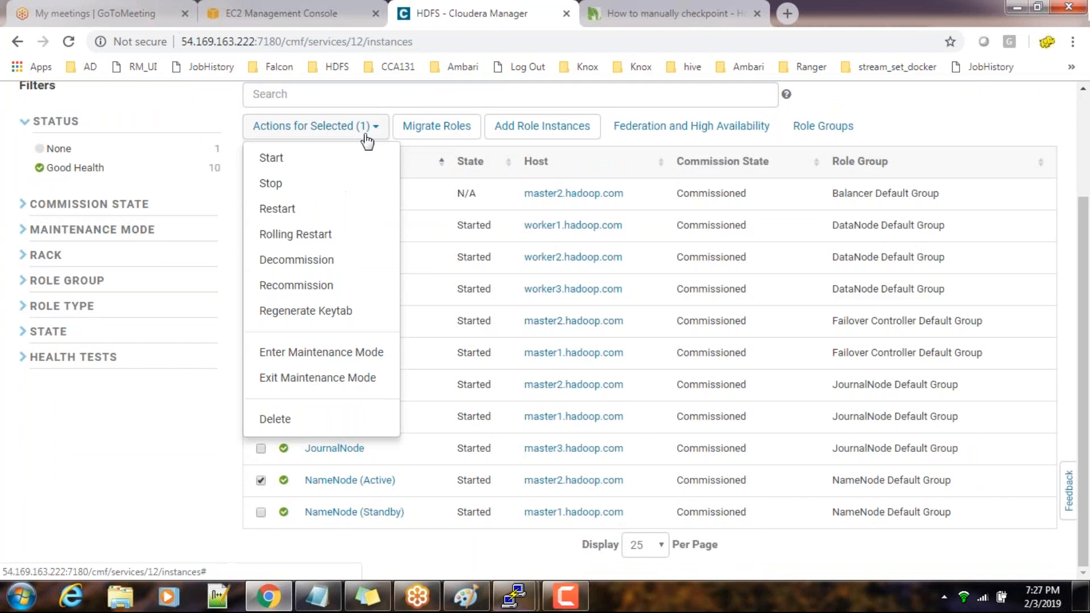
left_click(301, 193)
left_click(993, 338)
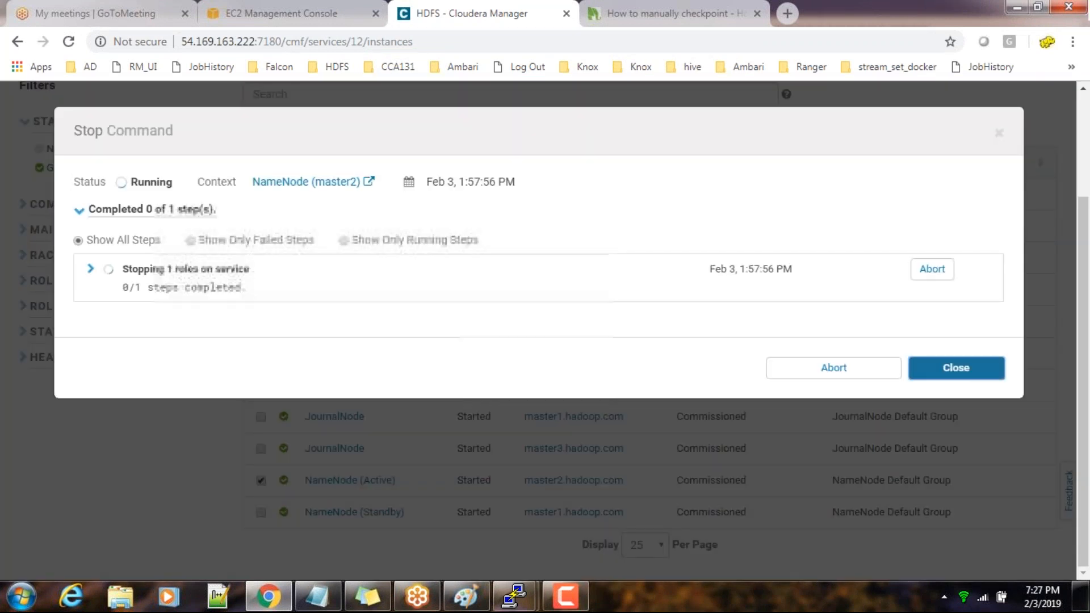
left_click(946, 370)
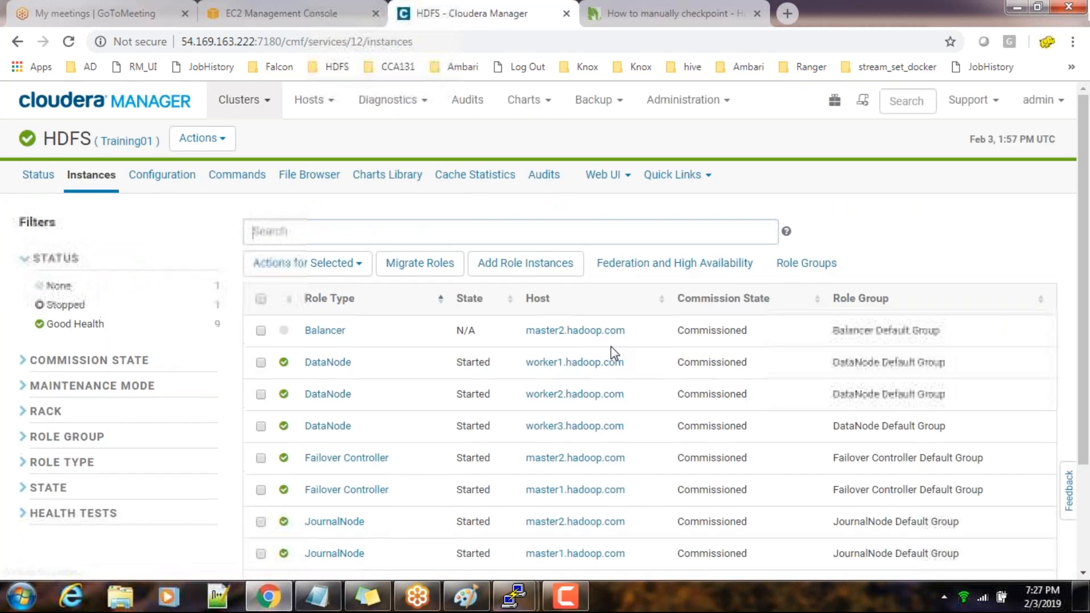
Open the Alerts administration page and follow its recipients link to examine the Alerts: Mail Message Recipients setting
left_click(703, 108)
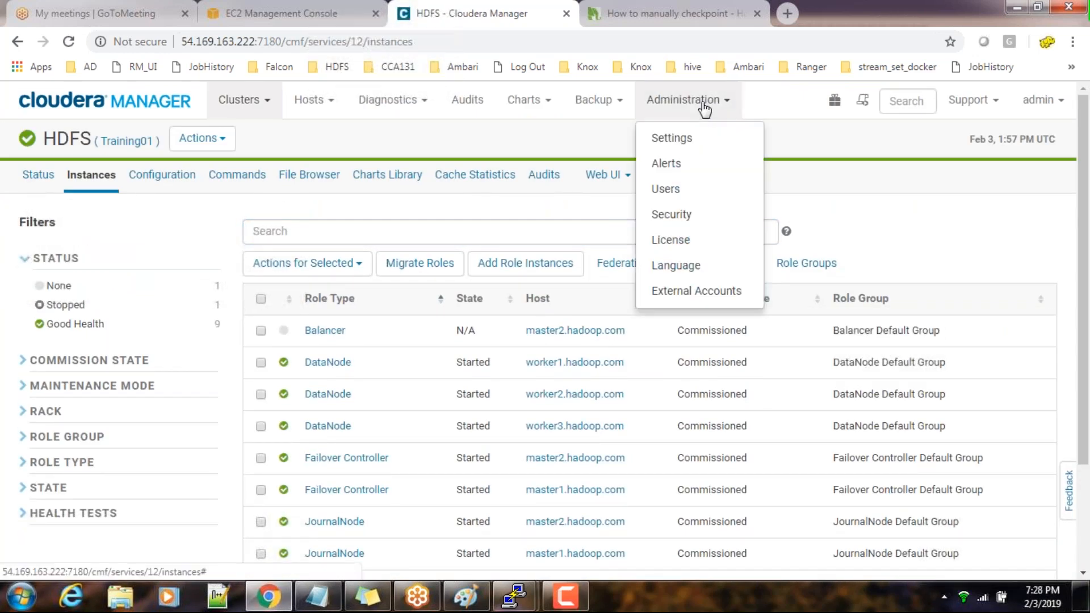
left_click(684, 171)
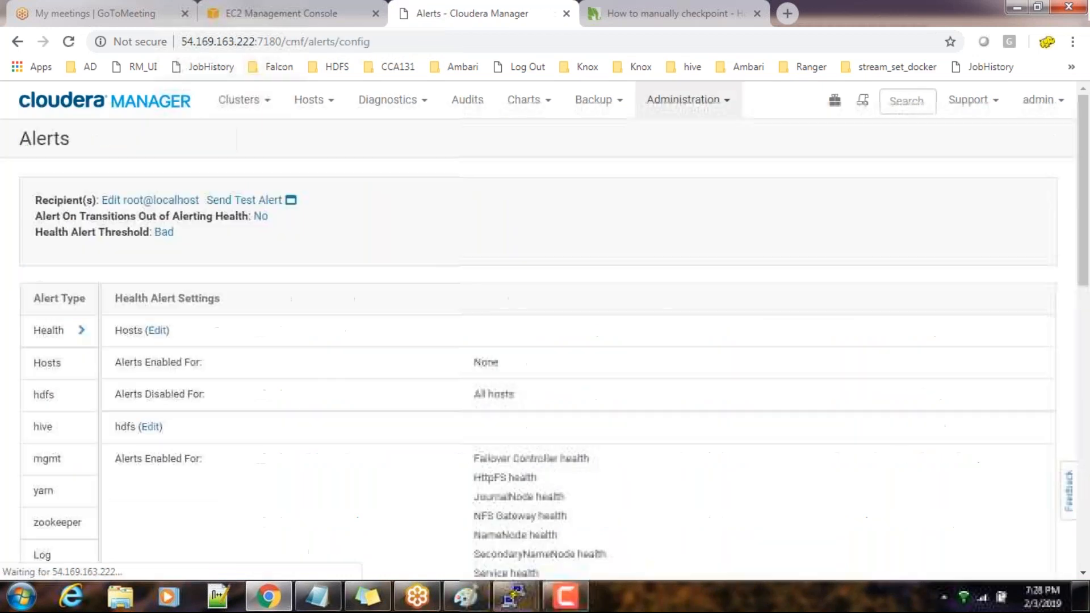
scroll(617, 262, "down", 5)
scroll(617, 263, "up", 6)
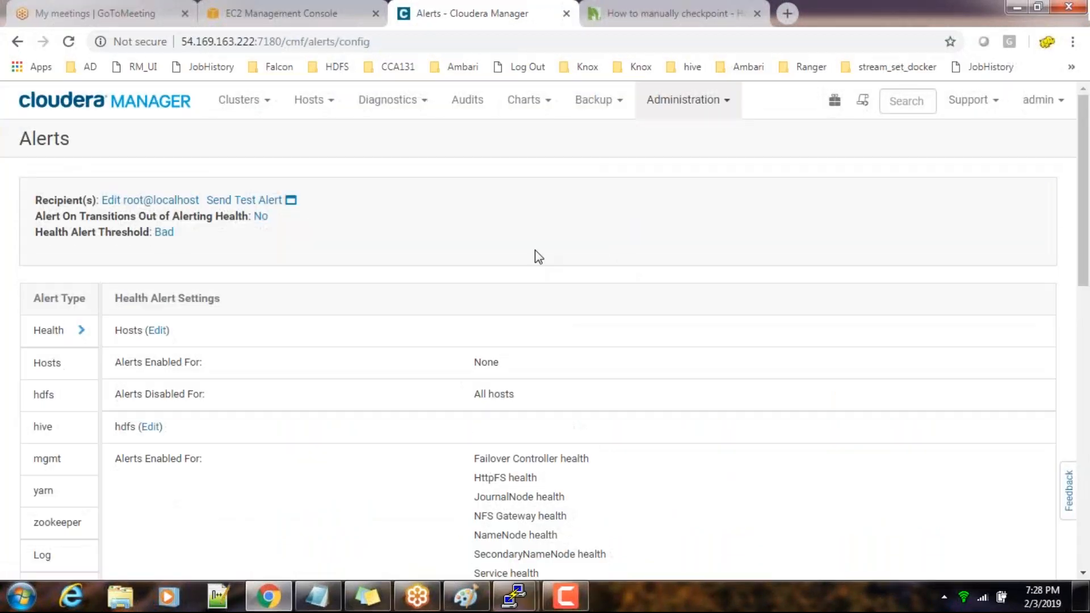
left_click(179, 202)
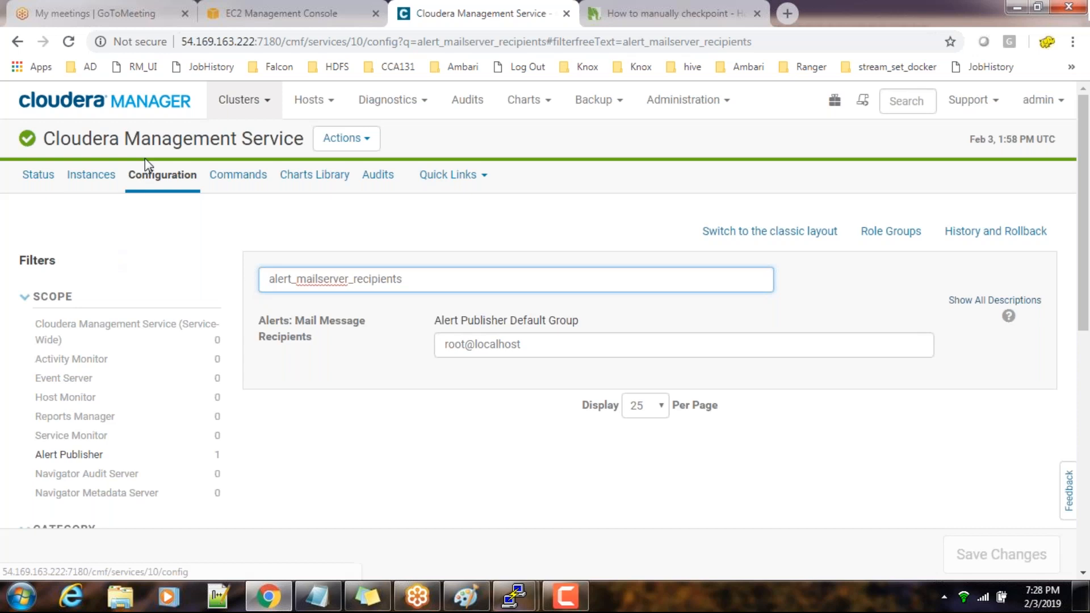
left_click(398, 438)
left_click_drag(559, 346, 444, 344)
scroll(282, 440, "down", 5)
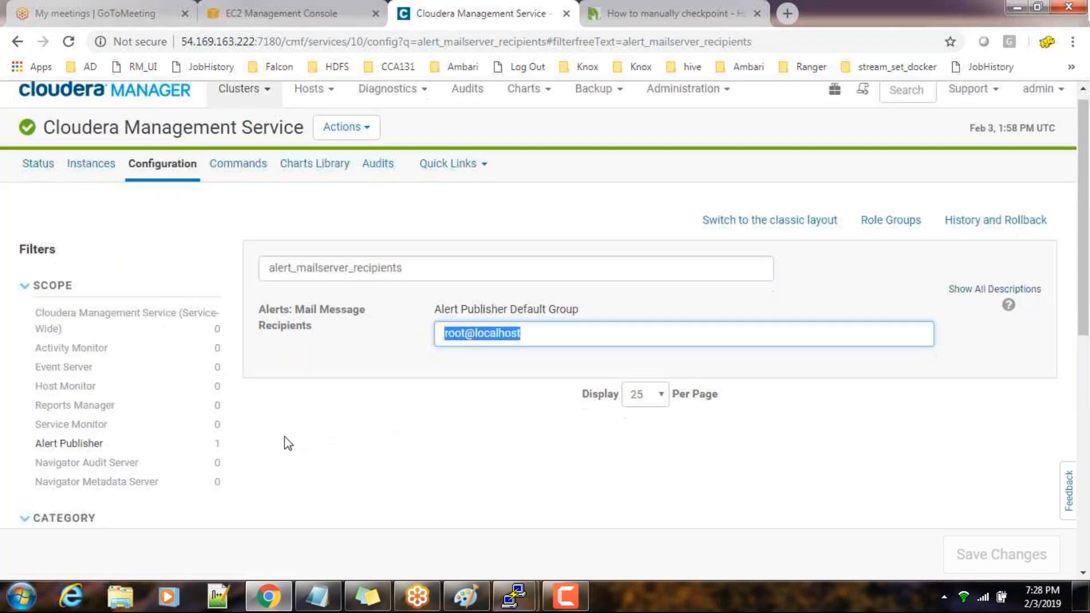
scroll(443, 454, "up", 5)
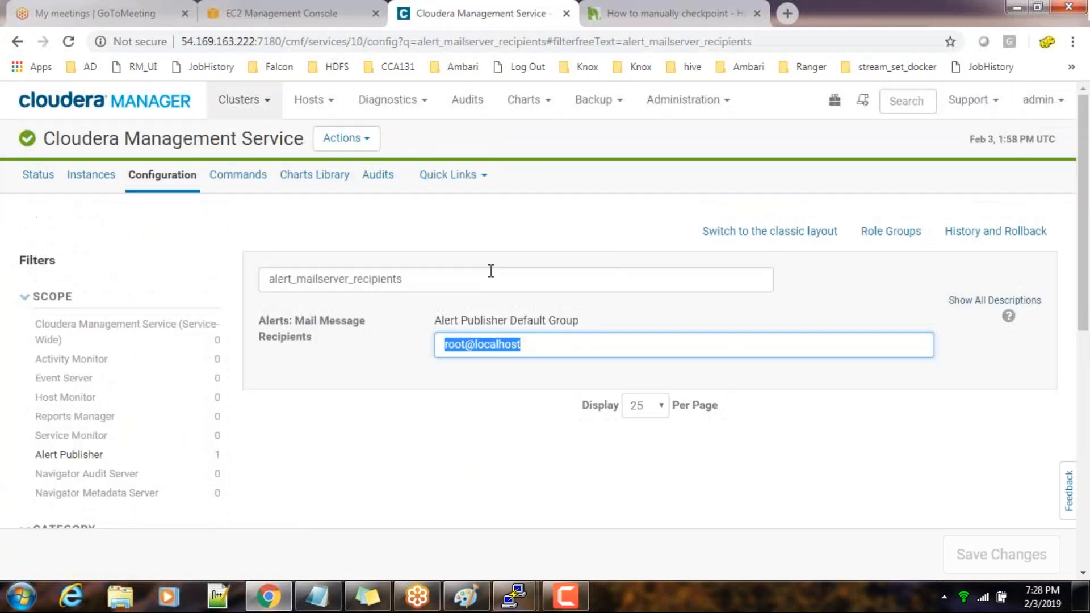
Open the Cloudera Management Service configuration from the home page, search it for email, and clear the search
left_click(127, 105)
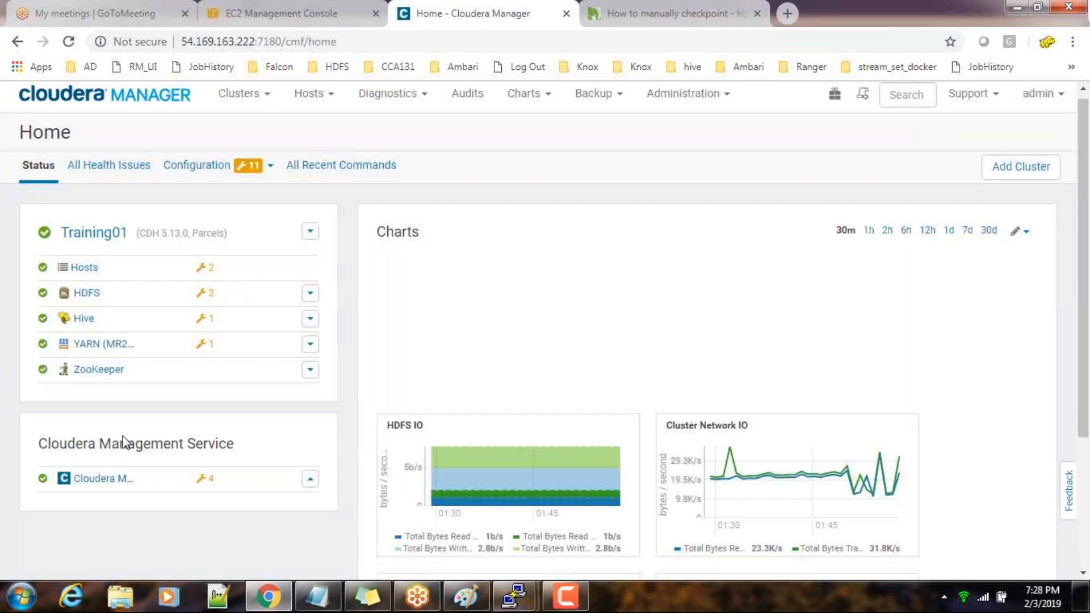
scroll(95, 413, "down", 2)
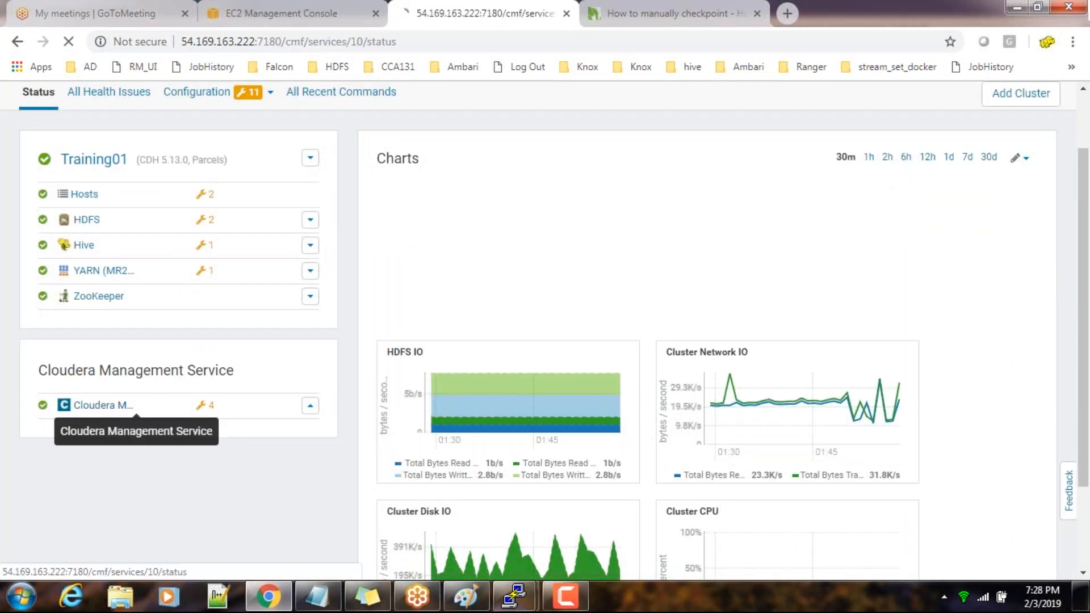
left_click(97, 412)
left_click(154, 176)
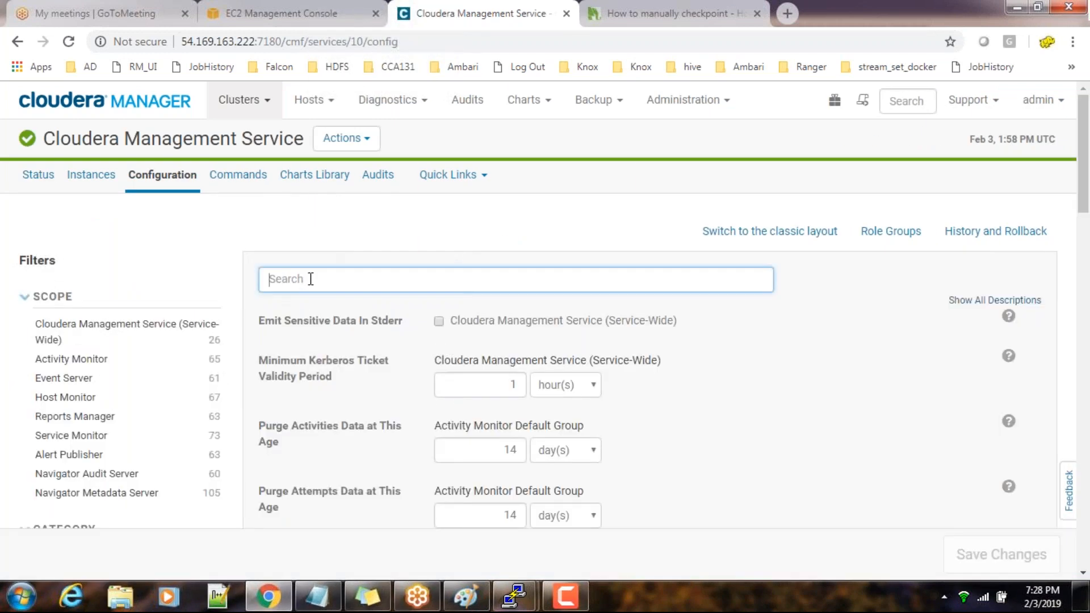
type("email")
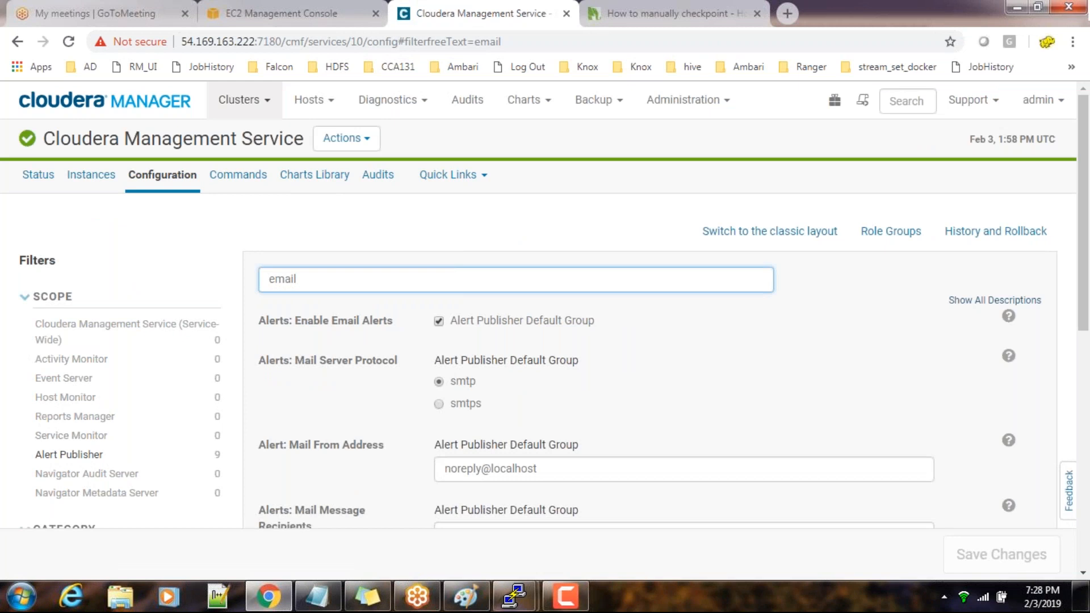
key("ctrl+a")
key("BackSpace")
Return to the home page, reopen the Cloudera Management Service configuration, and filter it by email
left_click(103, 108)
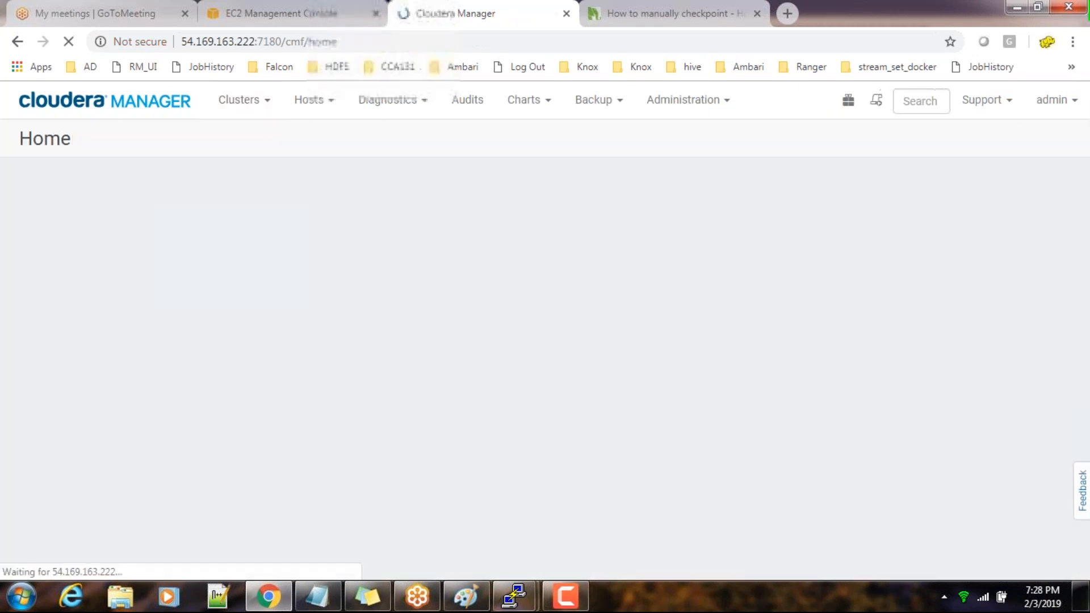
scroll(163, 423, "down", 3)
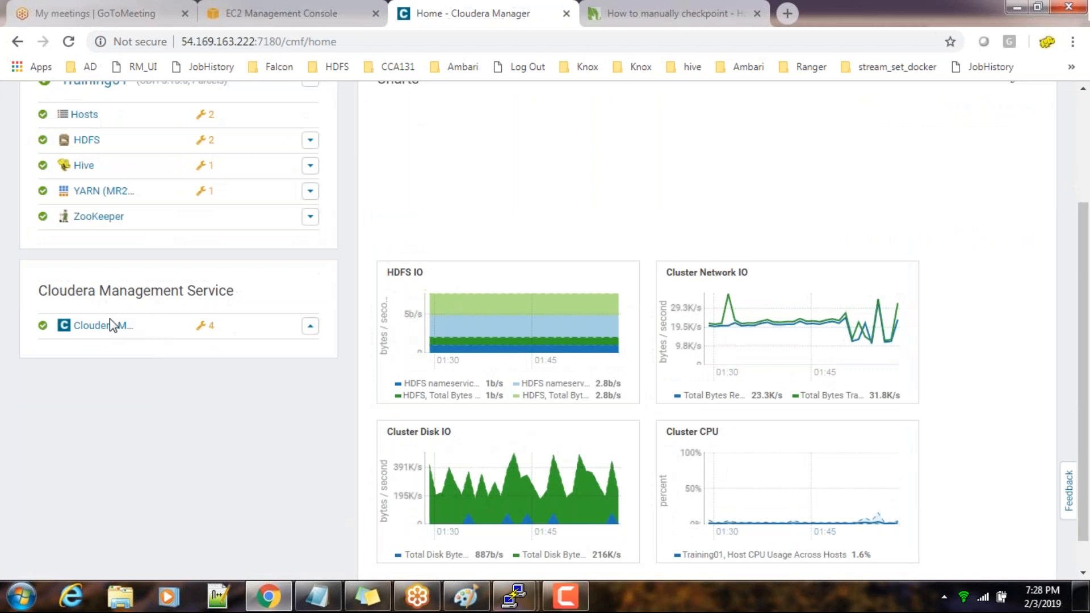
left_click(108, 326)
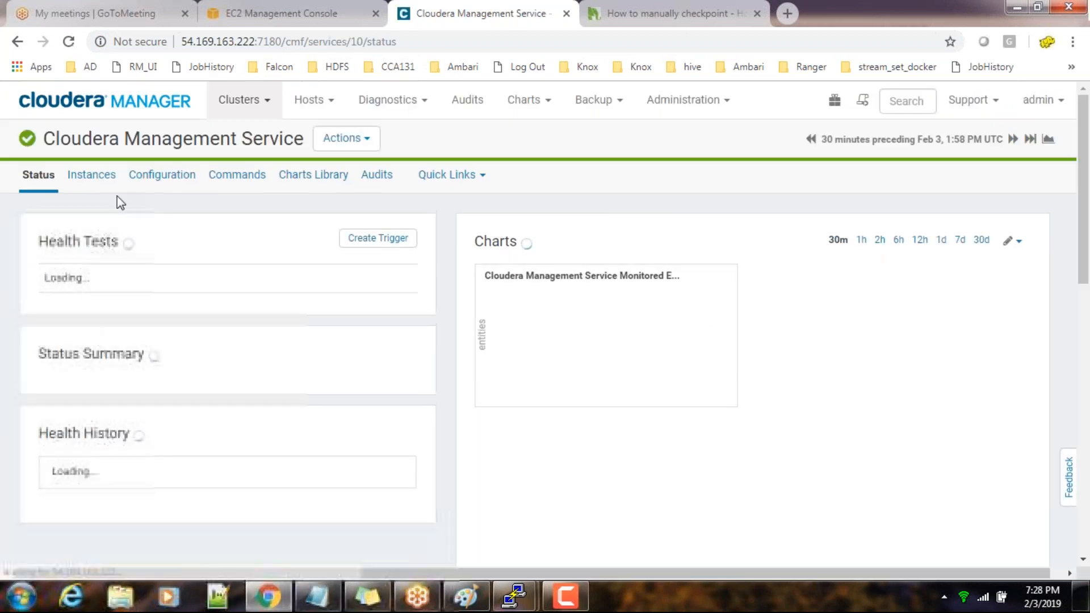
left_click(162, 176)
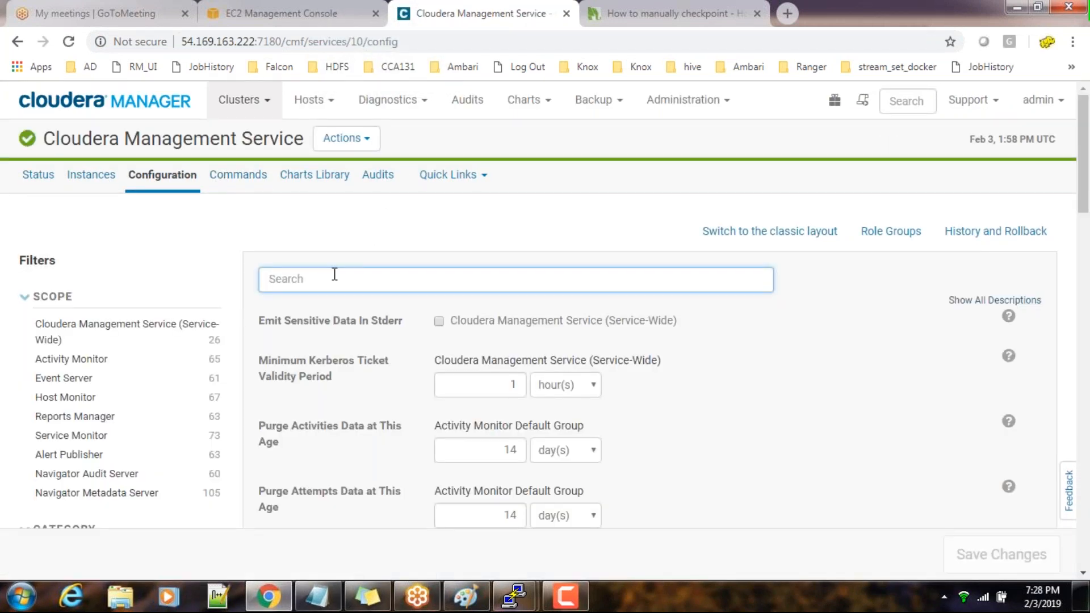
type("email")
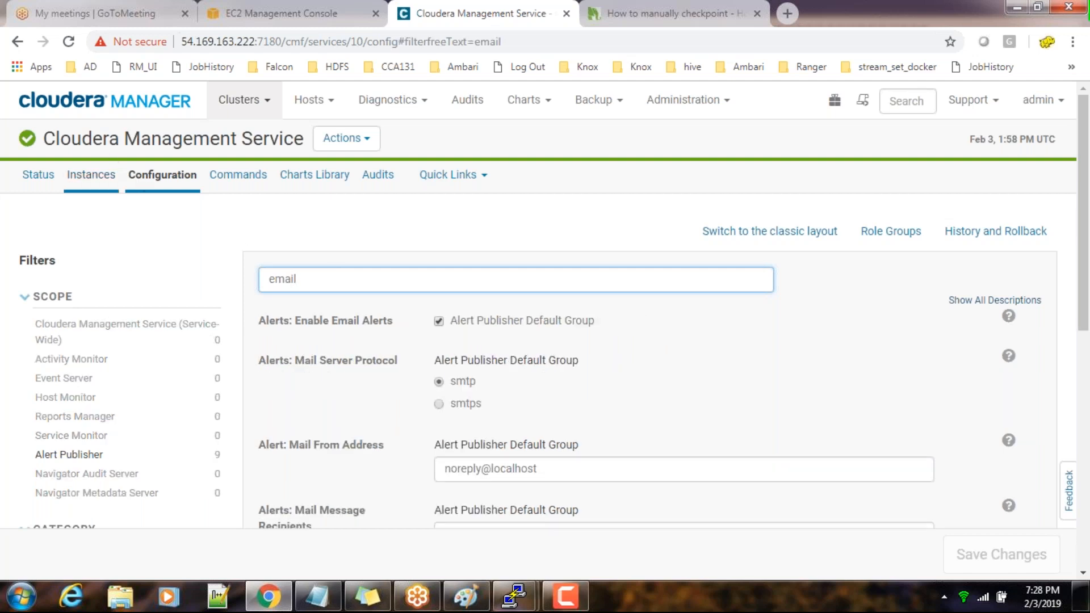
Go through the home page to the Cloudera Management Service configuration once more and search for the email settings
left_click(148, 109)
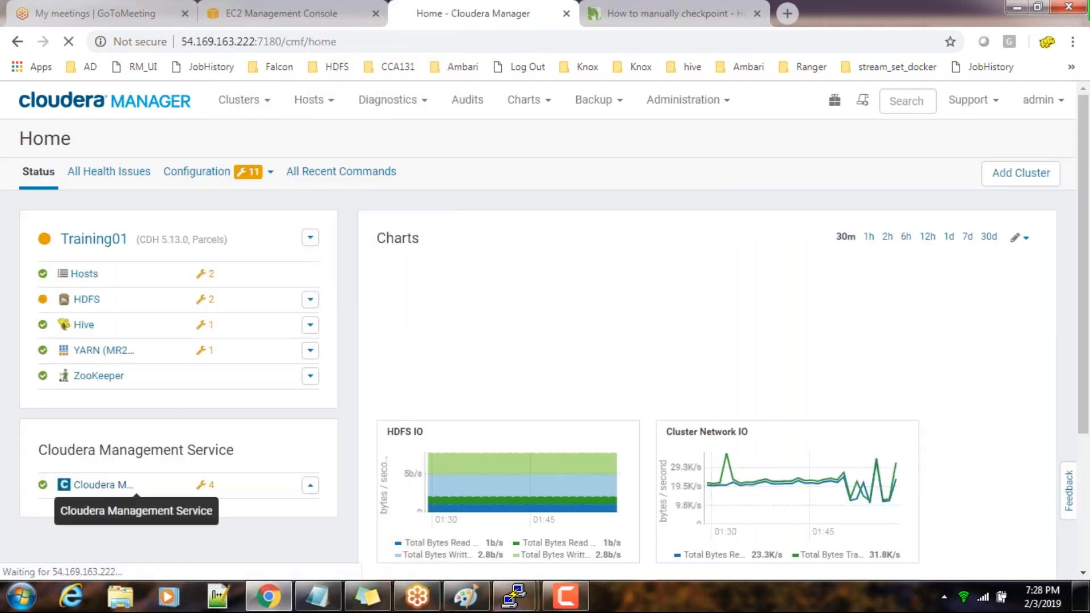
left_click(88, 485)
left_click(163, 176)
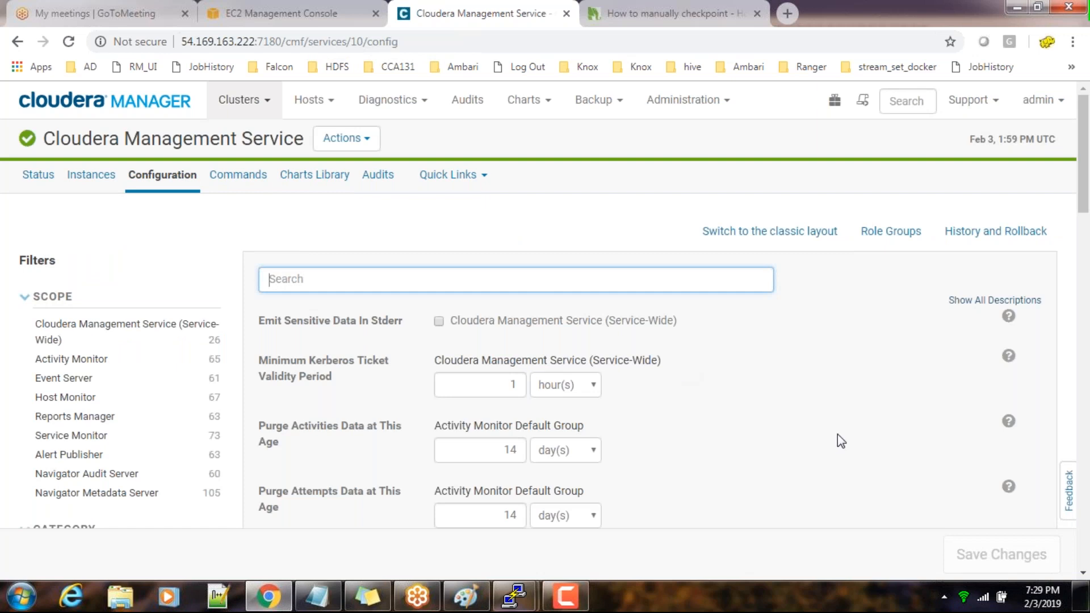
scroll(837, 434, "down", 1)
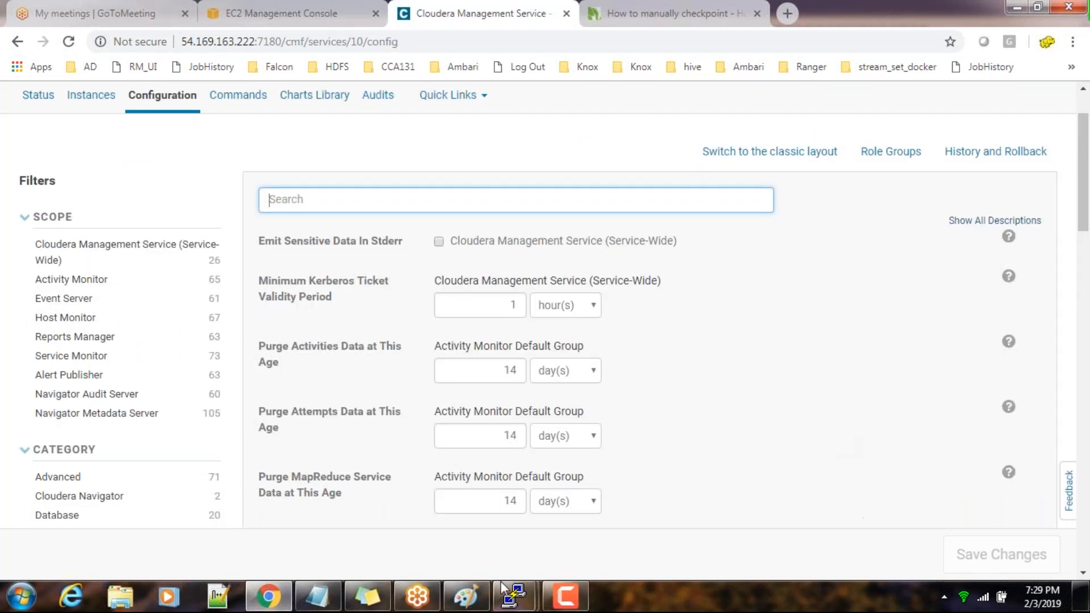
left_click(418, 596)
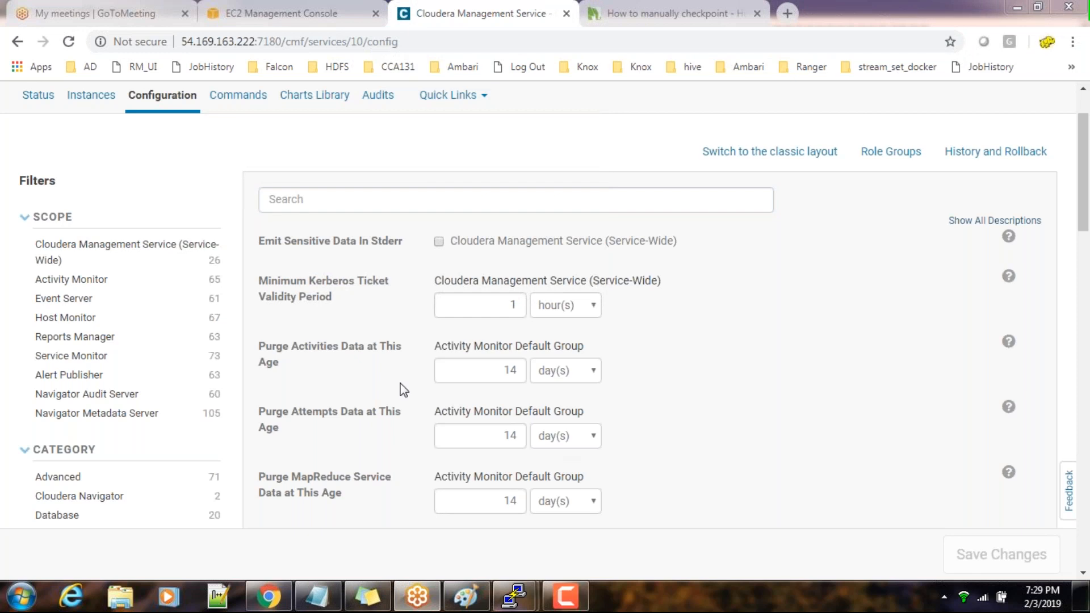
left_click(323, 199)
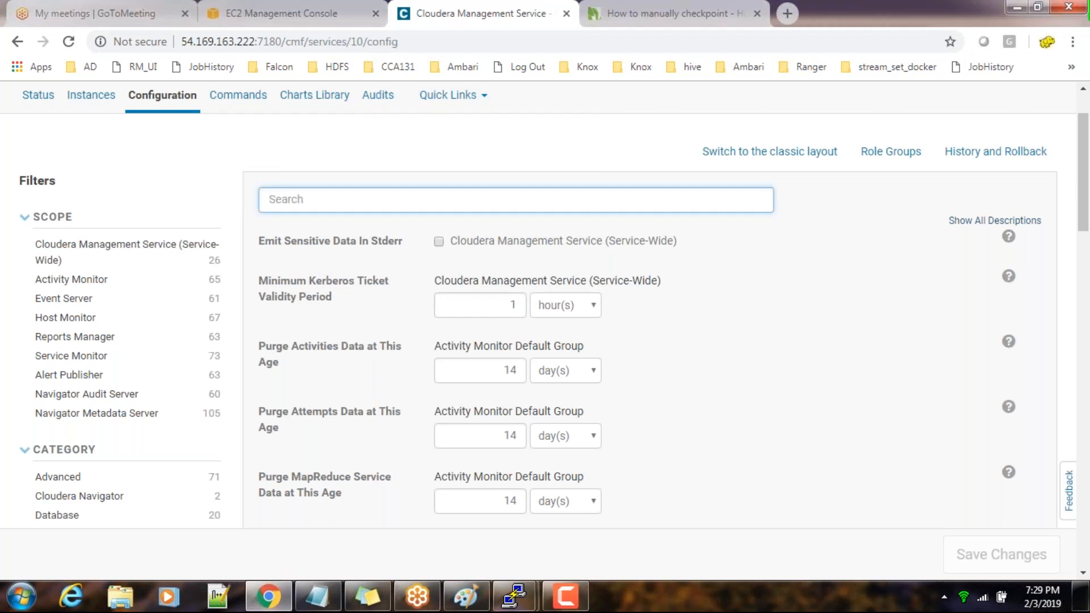
scroll(688, 448, "down", 2)
scroll(689, 448, "up", 2)
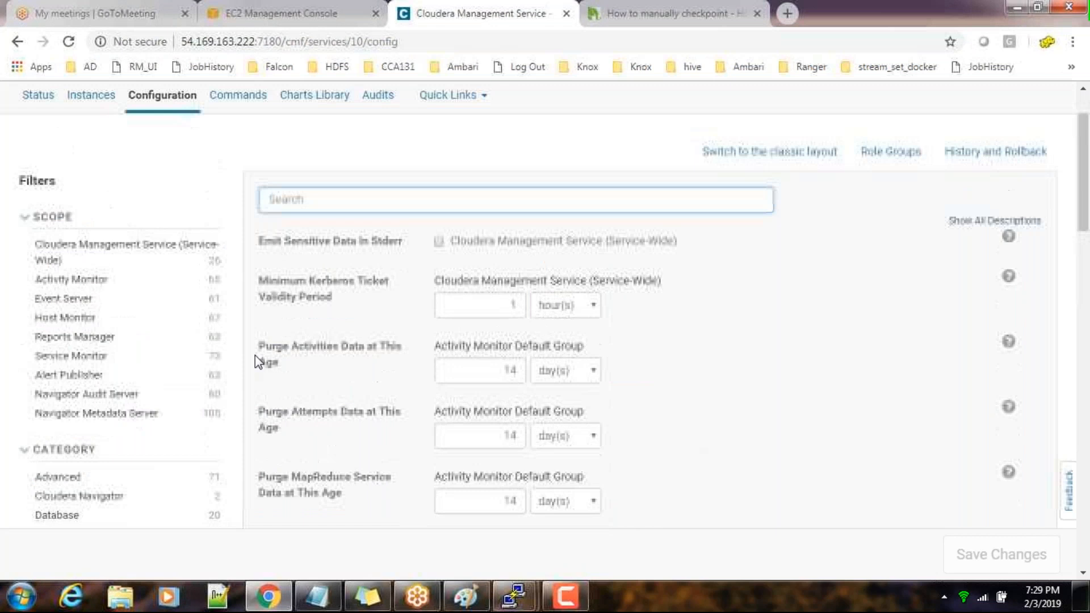
type("email")
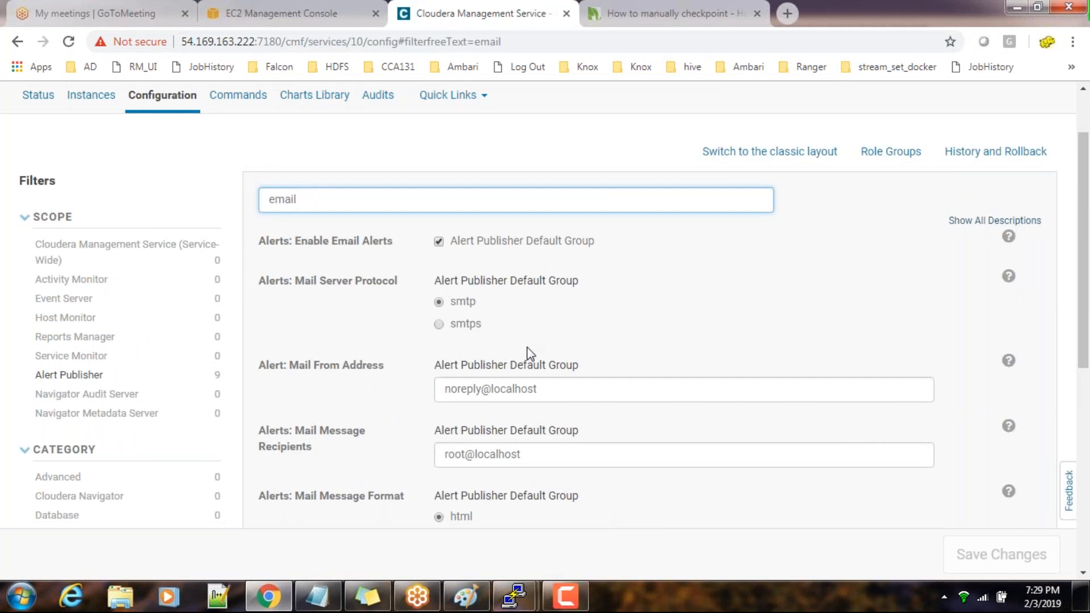
Examine the Alert Publisher email settings, including the mail from address, message recipients, message format, batch limits, and email header and footer
scroll(527, 346, "down", 2)
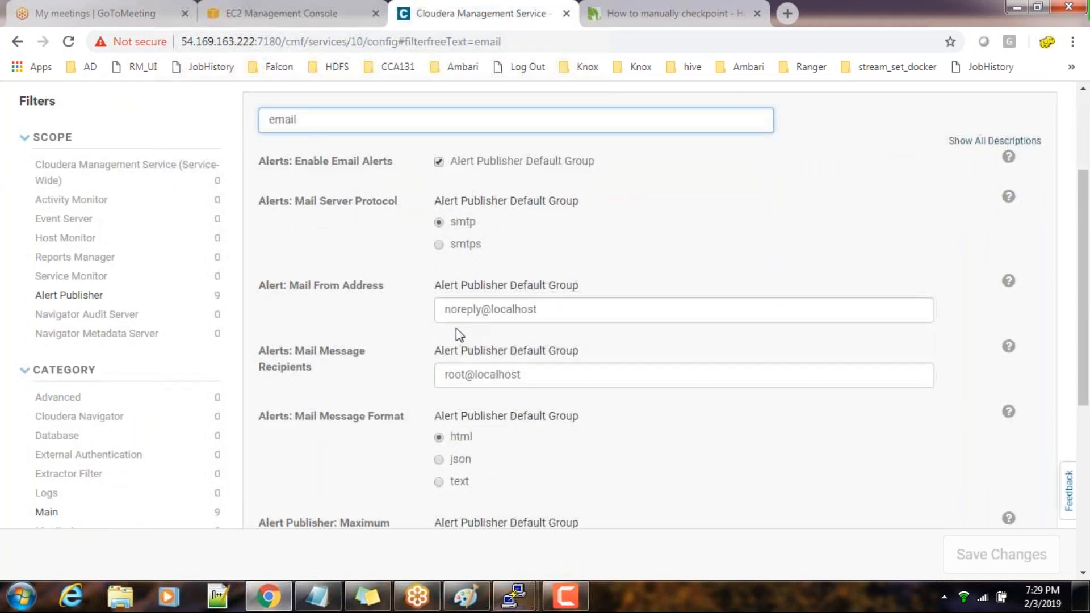
left_click(455, 309)
left_click(453, 376)
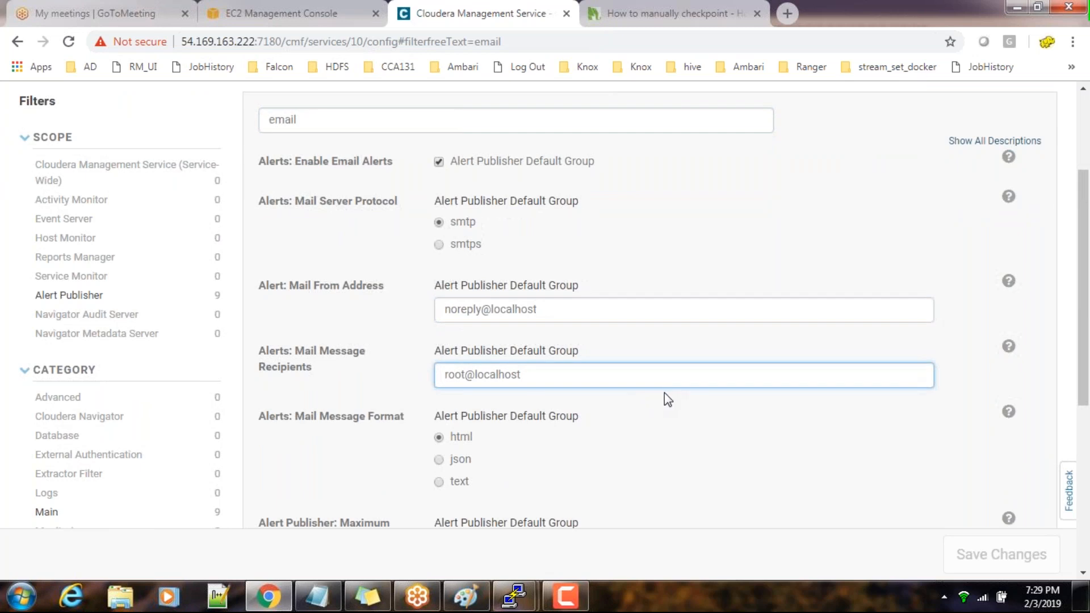
left_click(545, 385)
left_click_drag(483, 387, 403, 386)
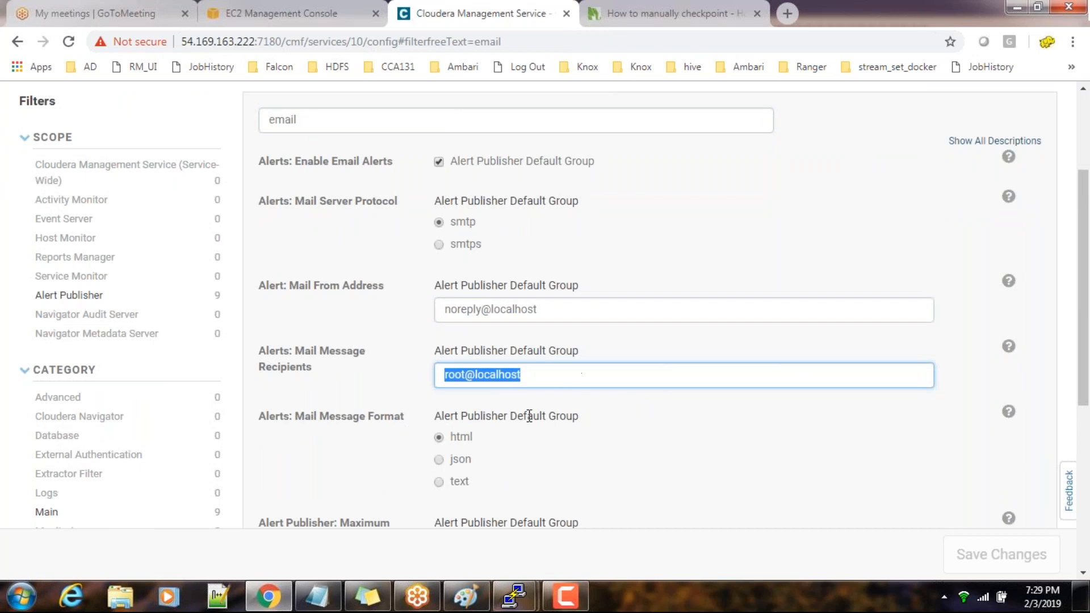
scroll(582, 374, "down", 6)
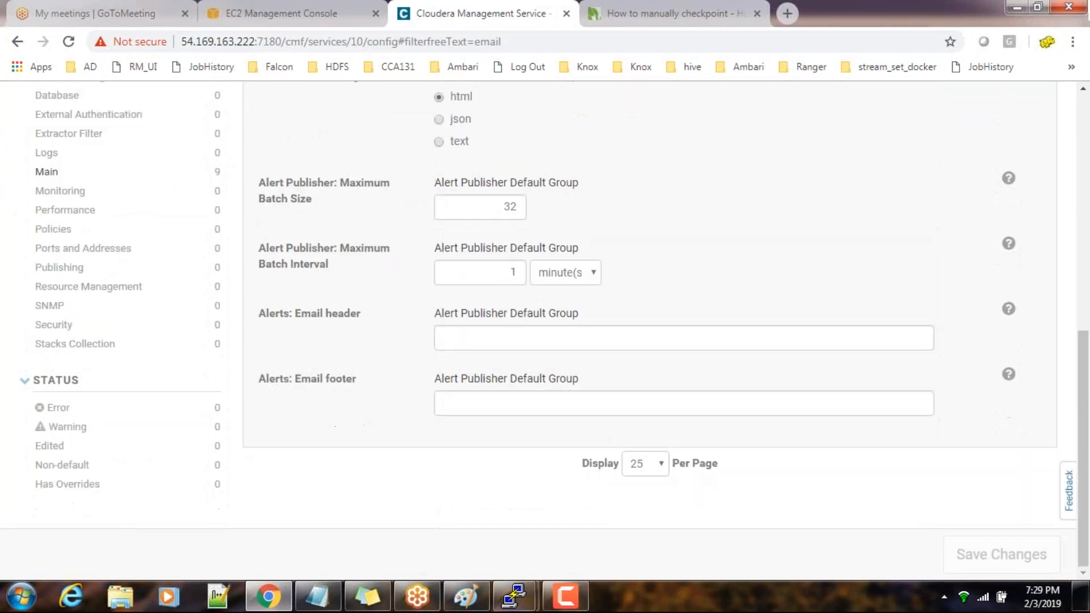
scroll(553, 322, "up", 7)
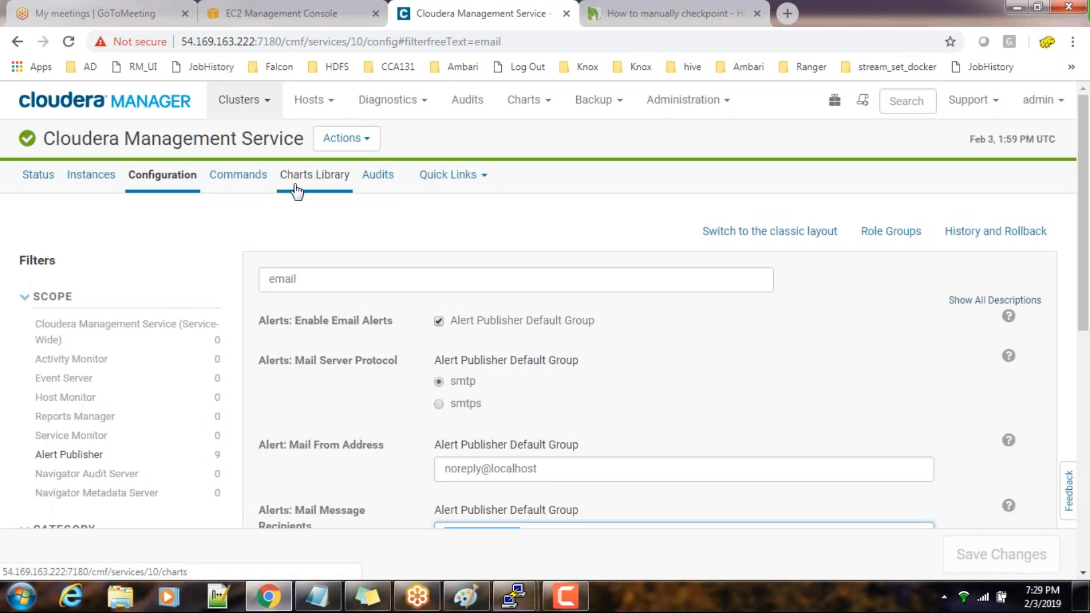
Open the HDFS service from the home page to review its NameNode Health test and the NameNode states in its role instances
left_click(123, 105)
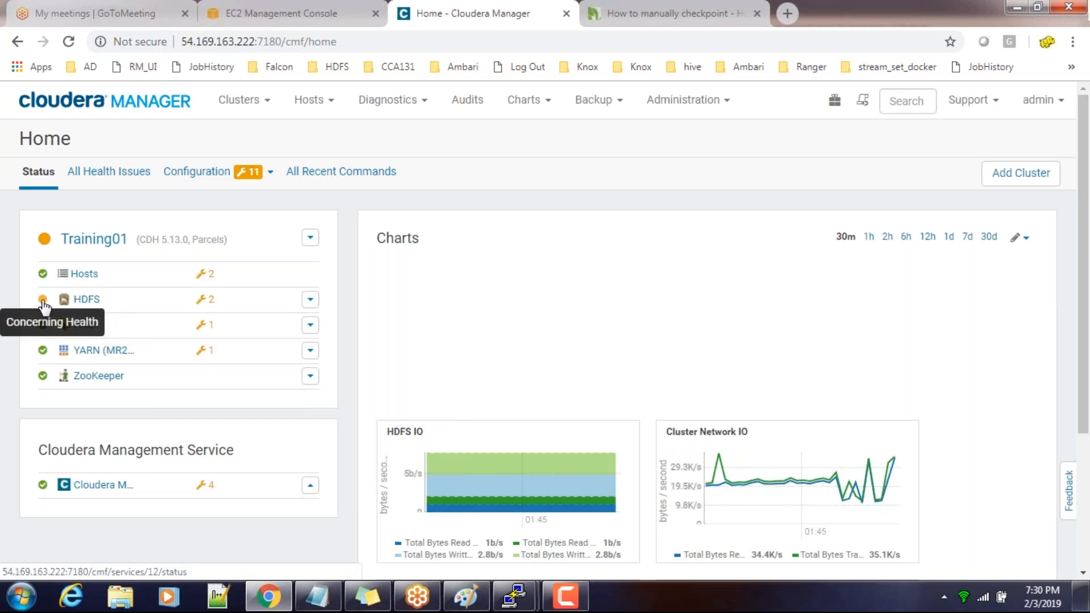
left_click(86, 300)
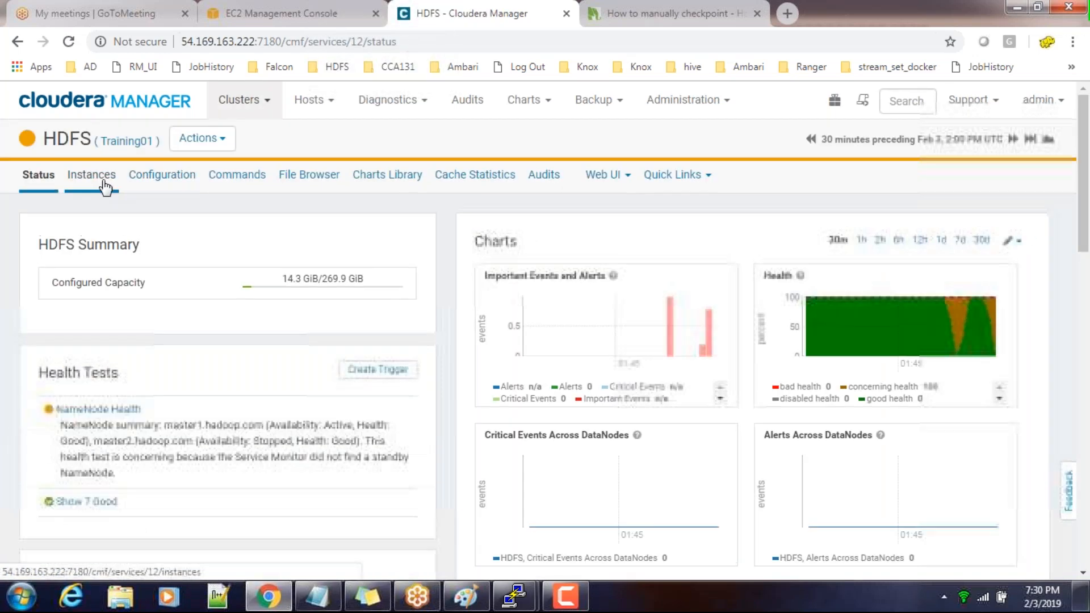
scroll(105, 188, "down", 2)
mouse_move(107, 345)
left_mouse_down()
mouse_move(195, 345)
mouse_move(288, 379)
mouse_move(396, 389)
left_mouse_up()
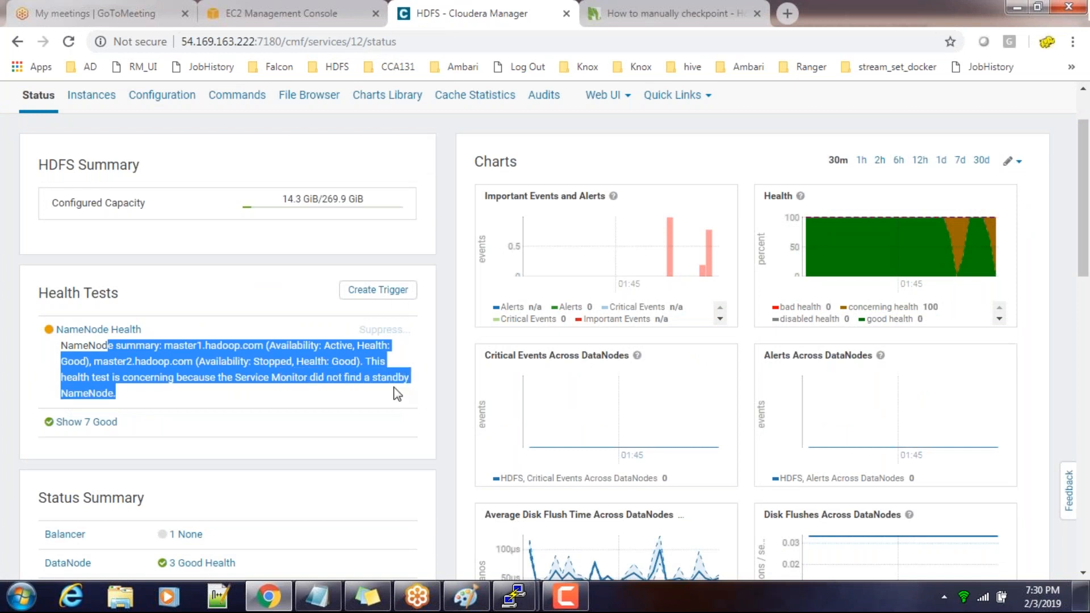
left_click(203, 387)
left_click_drag(226, 376, 394, 380)
left_click(341, 384)
scroll(168, 221, "up", 2)
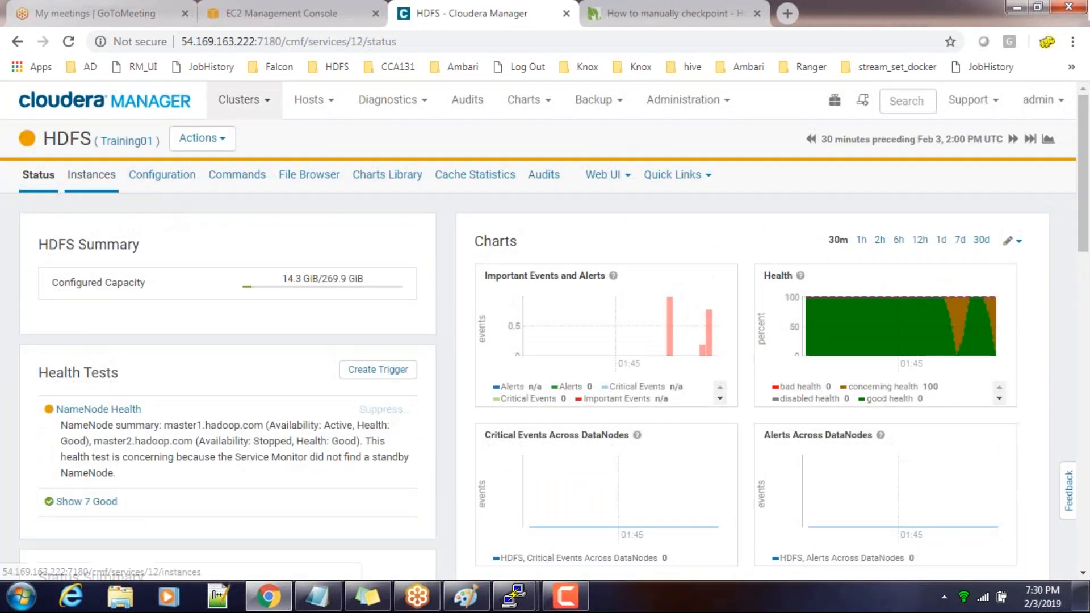
left_click(91, 172)
scroll(671, 462, "down", 2)
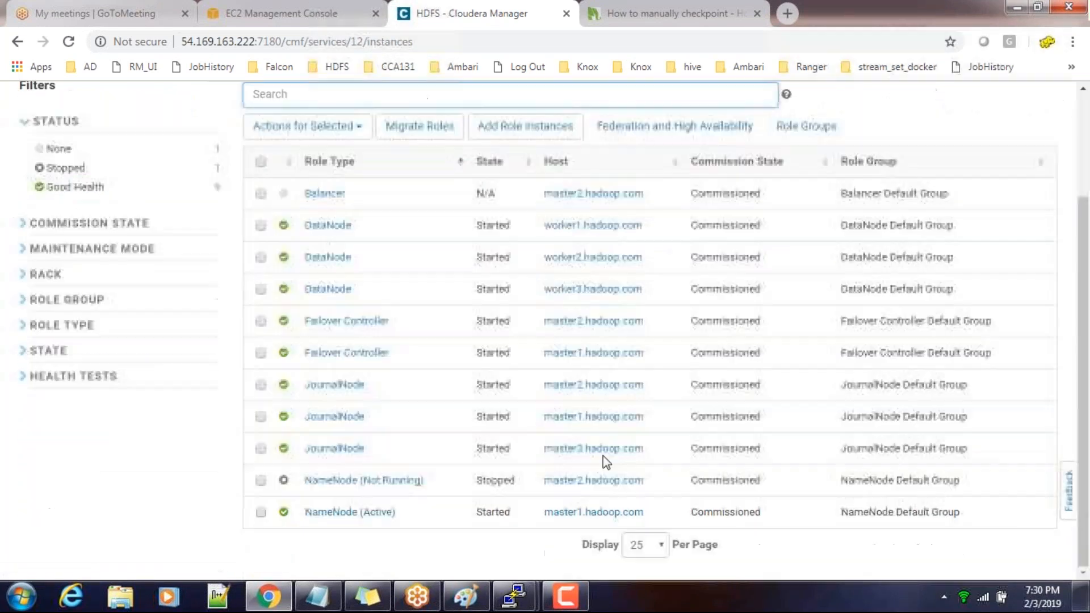
Start the stopped NameNode role on master2.hadoop.com from the HDFS role instances
left_click(260, 480)
scroll(416, 244, "up", 2)
left_click(366, 264)
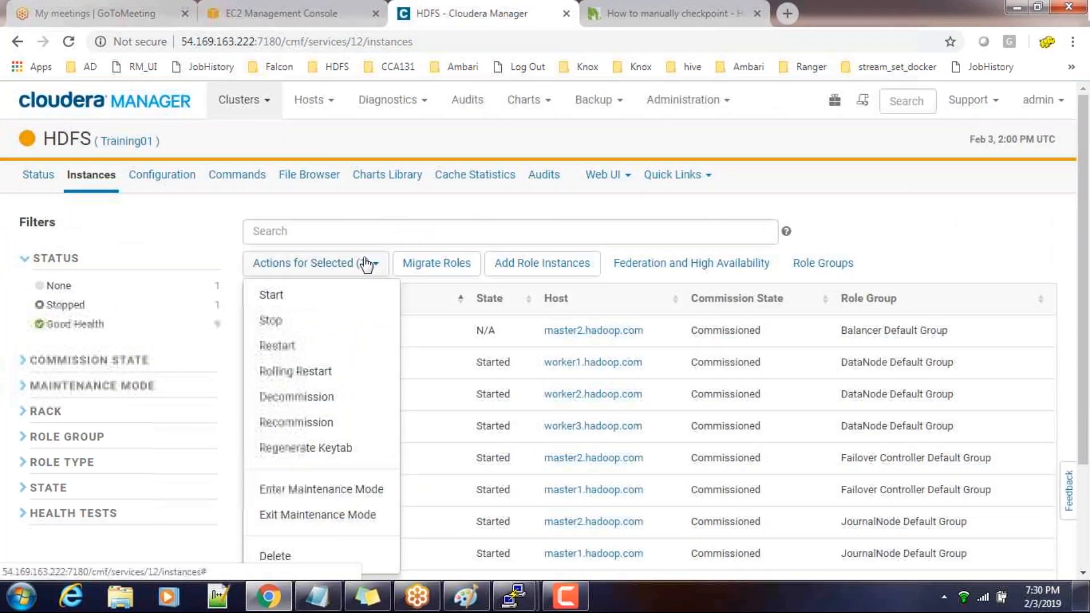
left_click(299, 297)
left_click(956, 335)
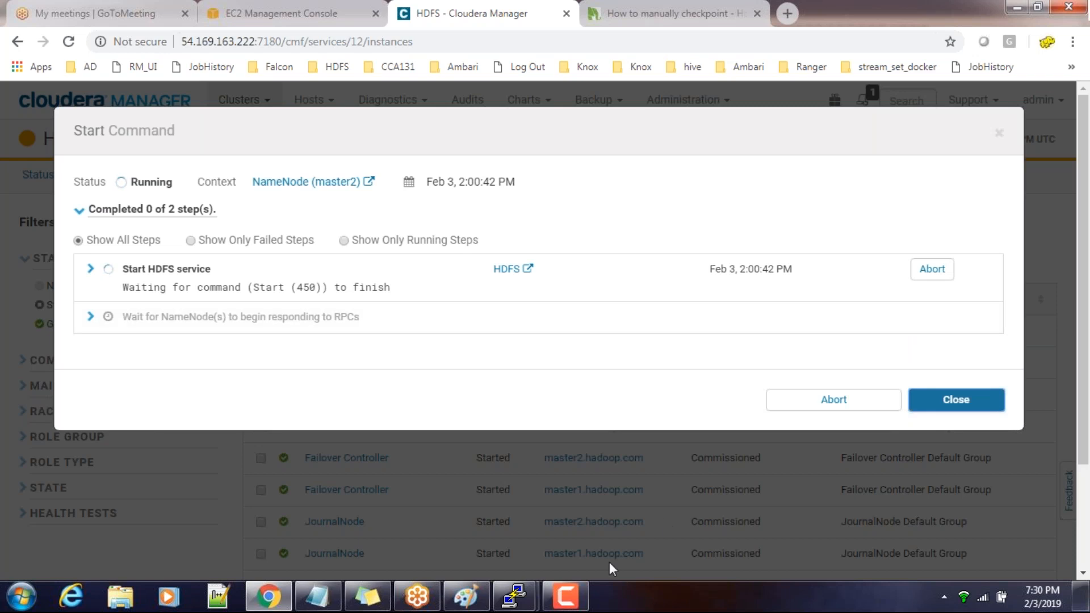
In the master1 terminal, list hdfs://nameserviceha/user/ again, and check the progress of the NameNode Start command in Cloudera Manager
mouse_move(503, 592)
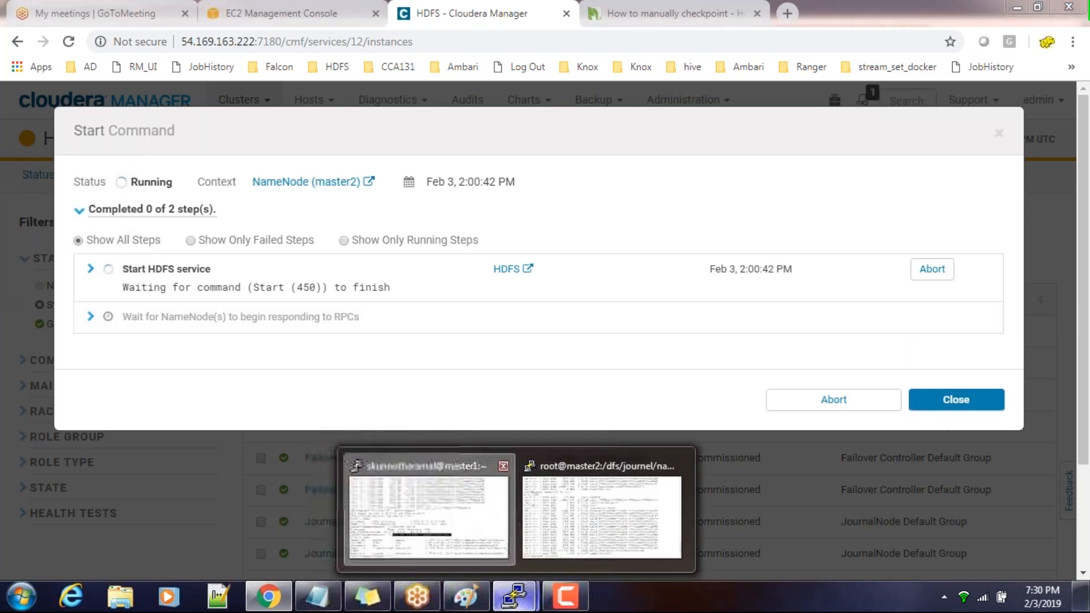
left_click(429, 511)
type("hdfs dfs -ls hdfs://nameserviceha/user/")
key("Return")
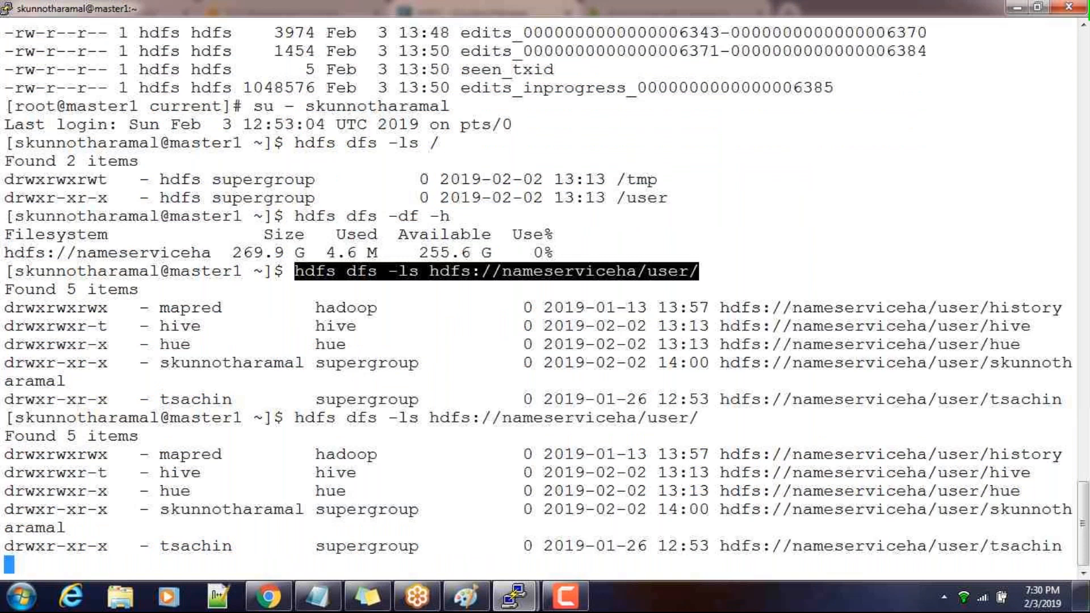
left_click_drag(502, 420, 634, 419)
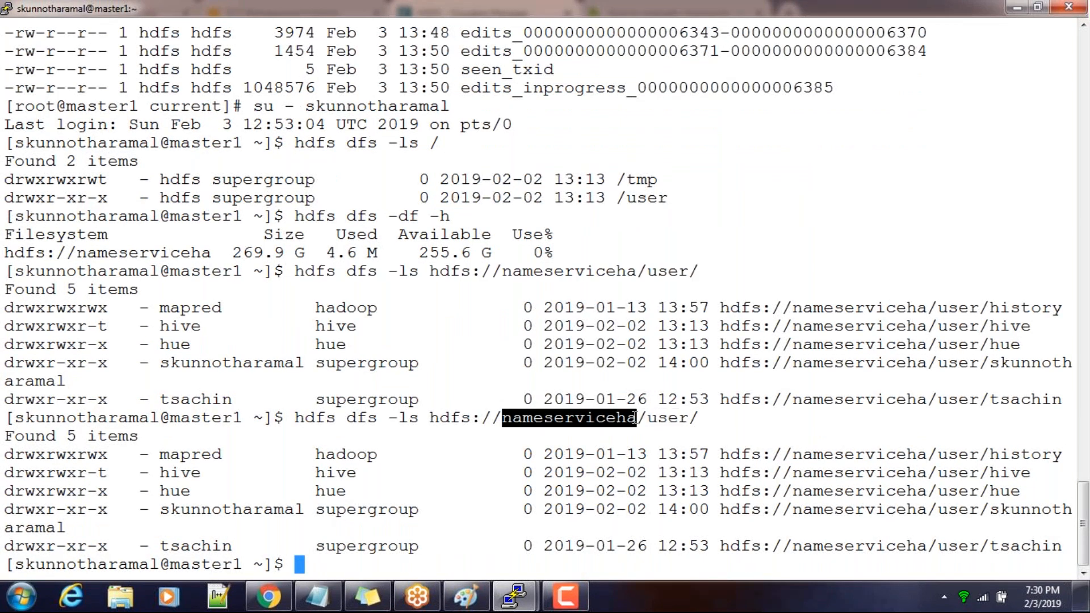
double_click(578, 426)
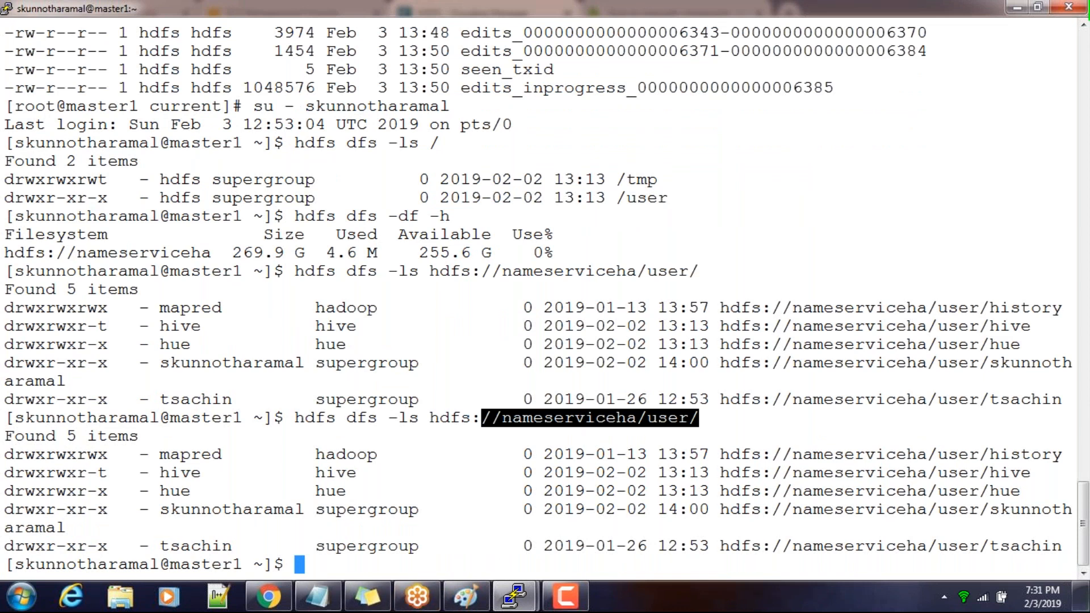
mouse_move(268, 596)
left_click(299, 505)
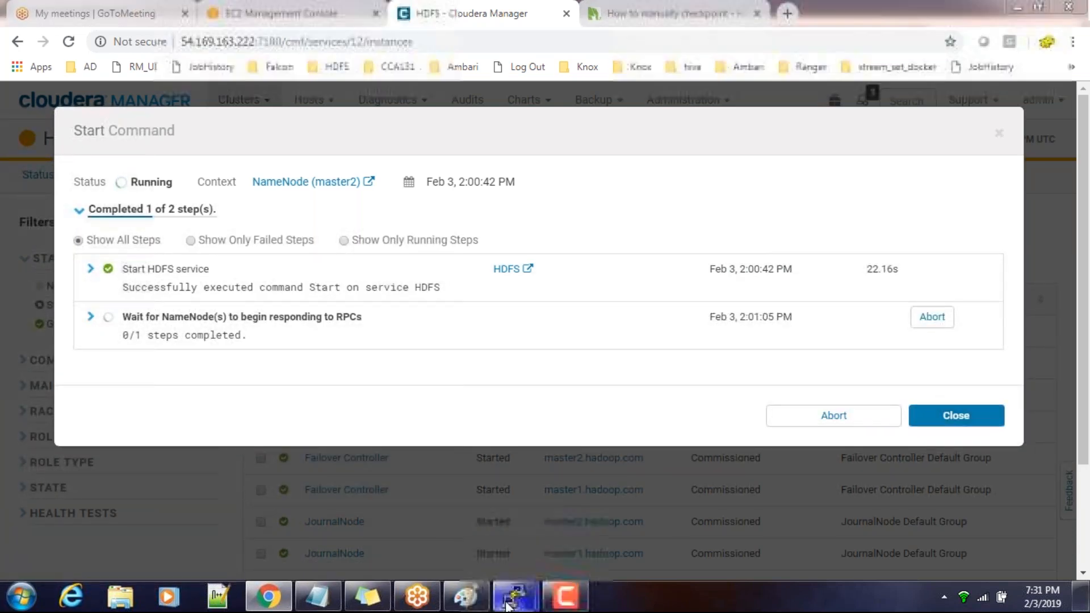
Return to the master1 terminal, check the current Kerberos ticket with klist, and clear the screen
mouse_move(515, 596)
left_click(429, 514)
type("klist")
key("Return")
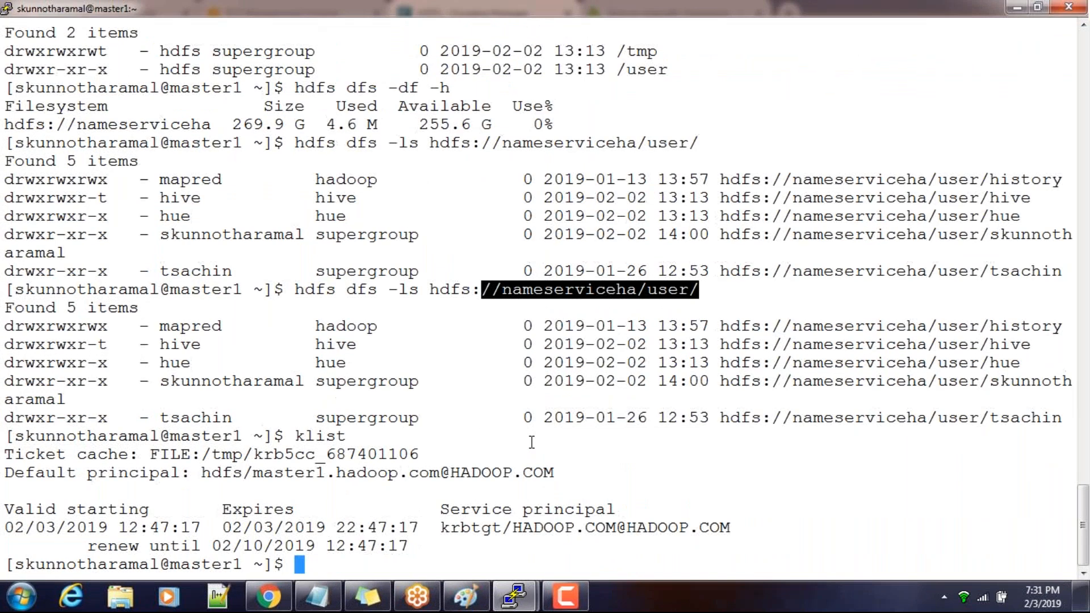
type("clear")
key("Return")
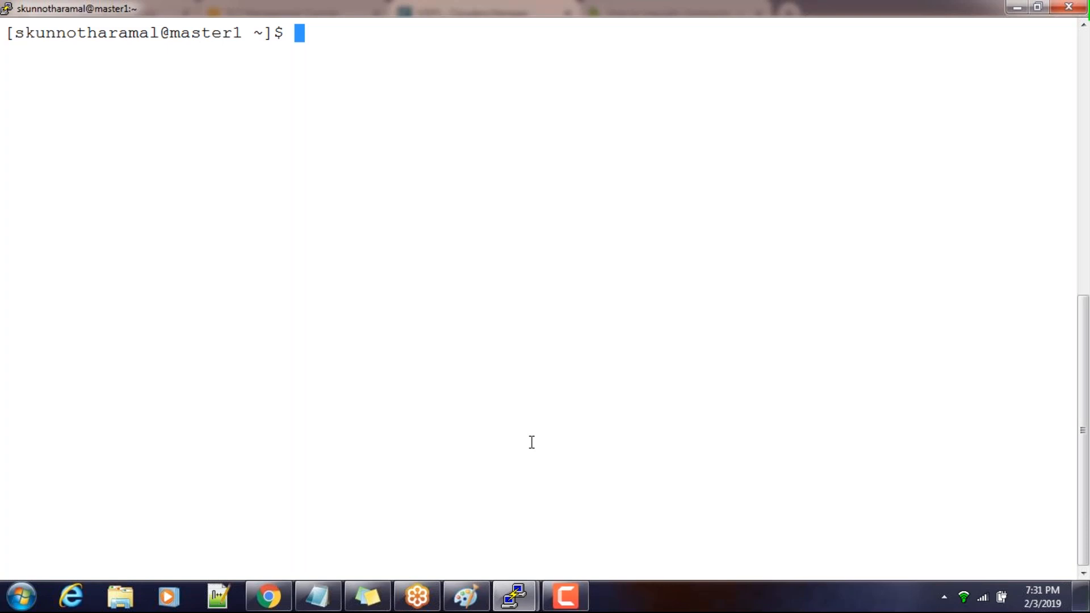
Run hdfs haadmin without arguments to review its usage options
type("hdfs ")
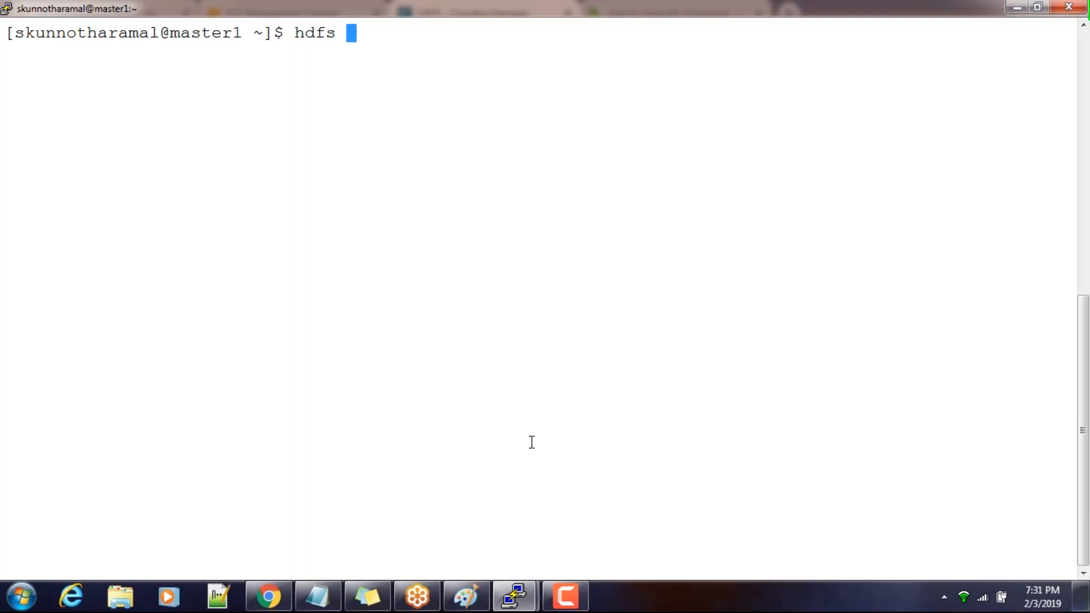
type("ha")
type("admin")
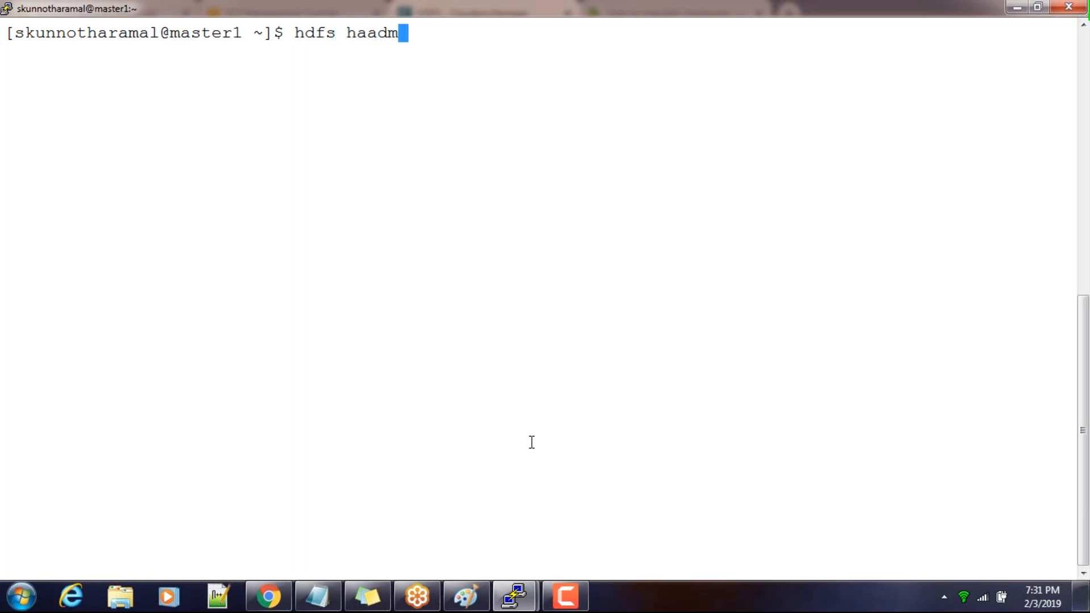
key("Return")
scroll(500, 437, "up", 5)
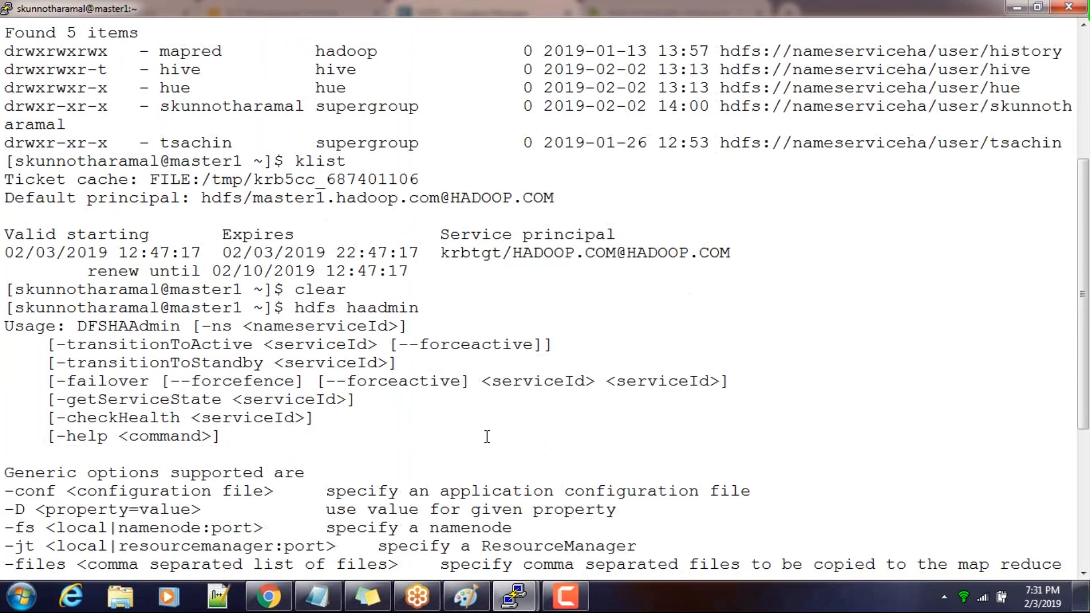
scroll(487, 437, "down", 5)
Prepare the command hdfs haadmin -getServiceState at the prompt, taking the option from the usage text
key("Up")
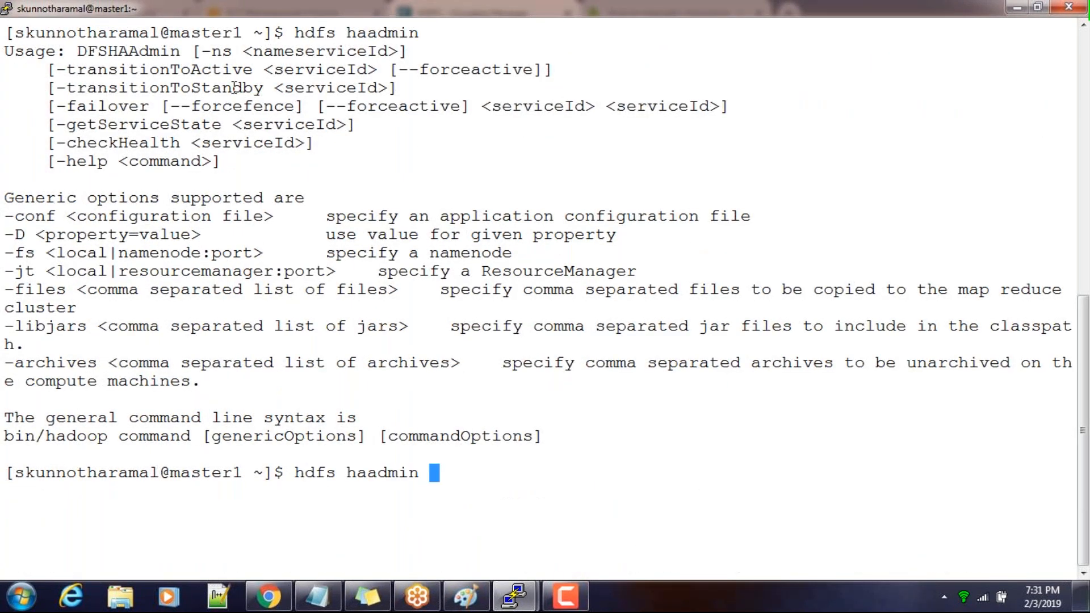
double_click(119, 124)
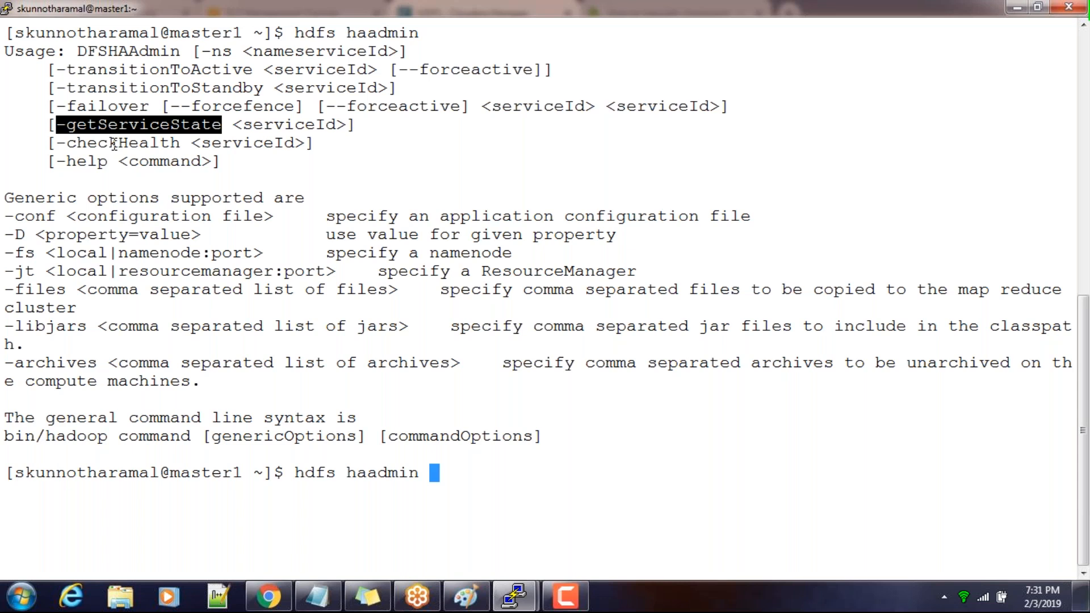
double_click(323, 52)
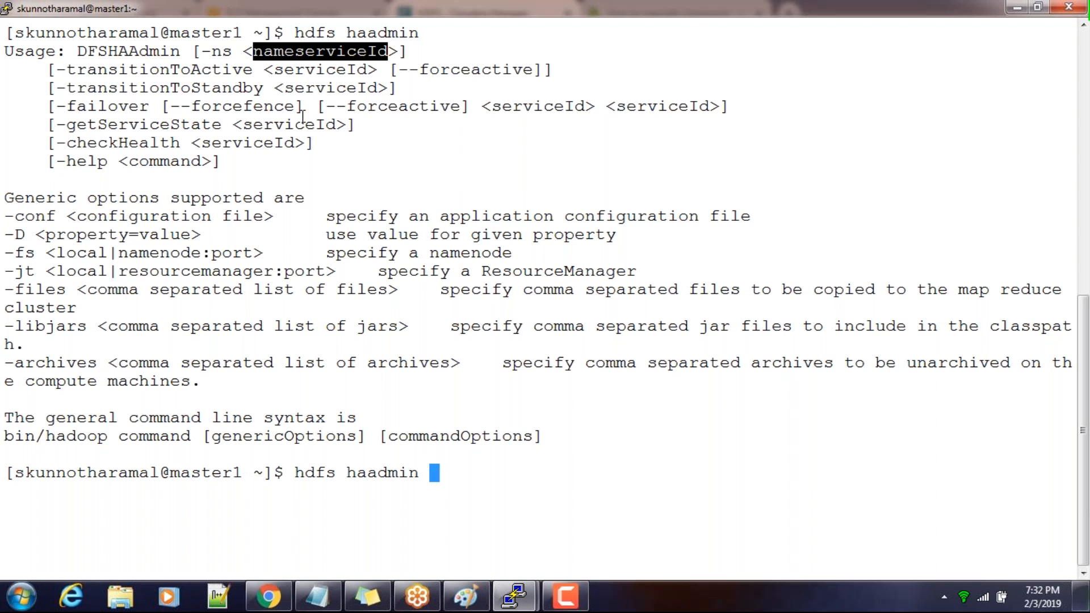
double_click(180, 130)
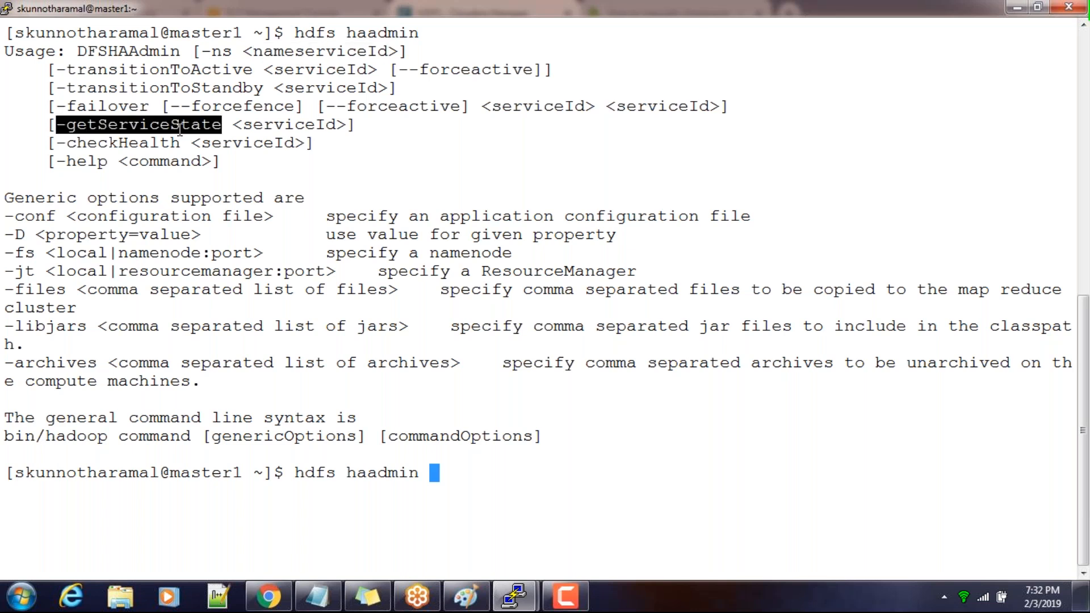
right_click(449, 258)
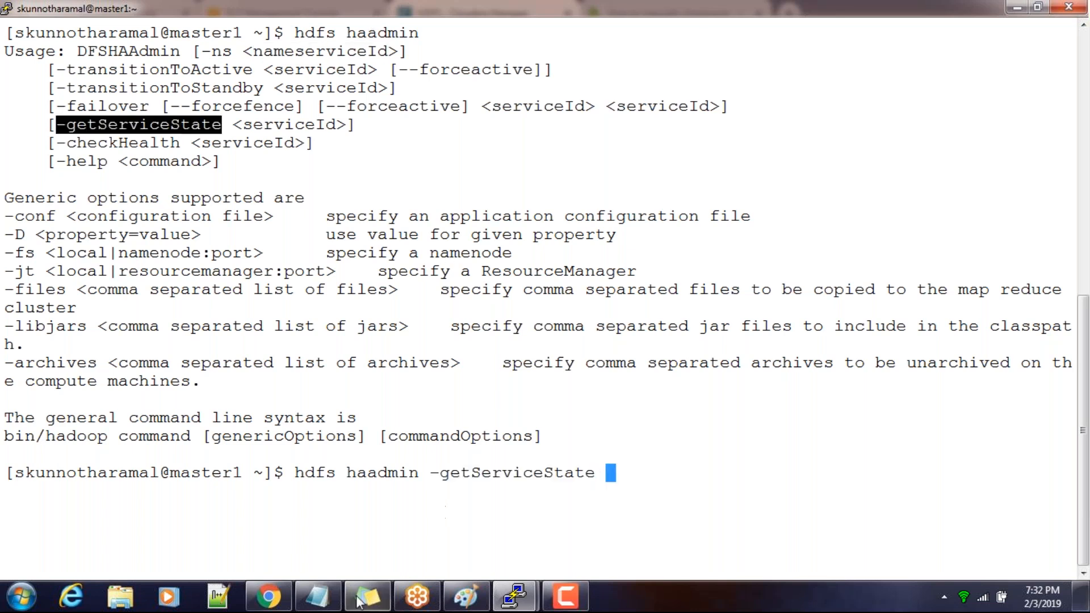
Switch to Cloudera Manager, dismiss the Start command dialog, and look through the HDFS configuration for settings matching "name"
left_click(269, 596)
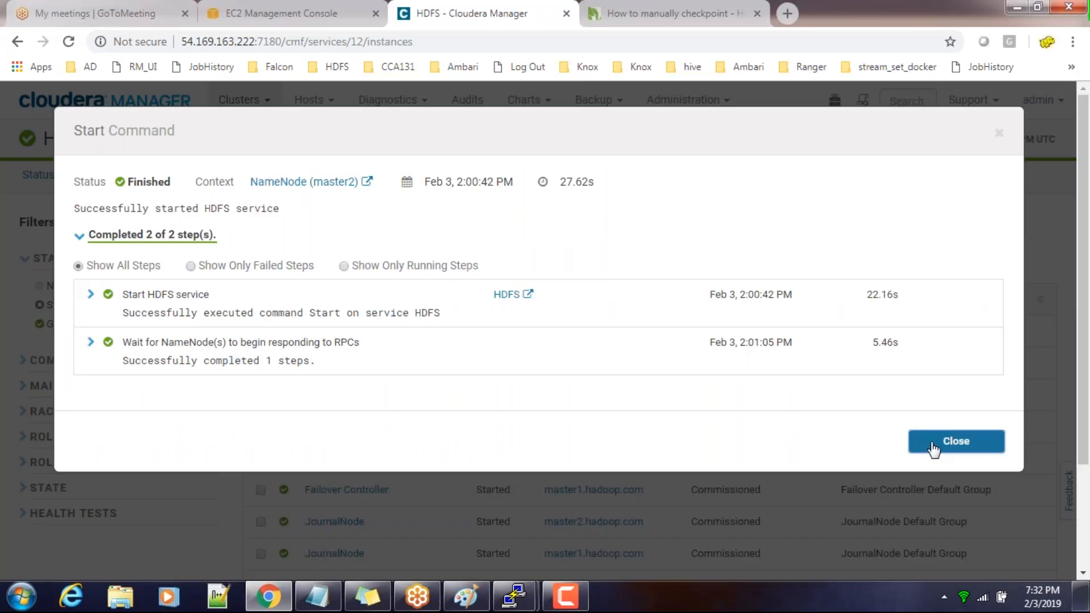
left_click(956, 441)
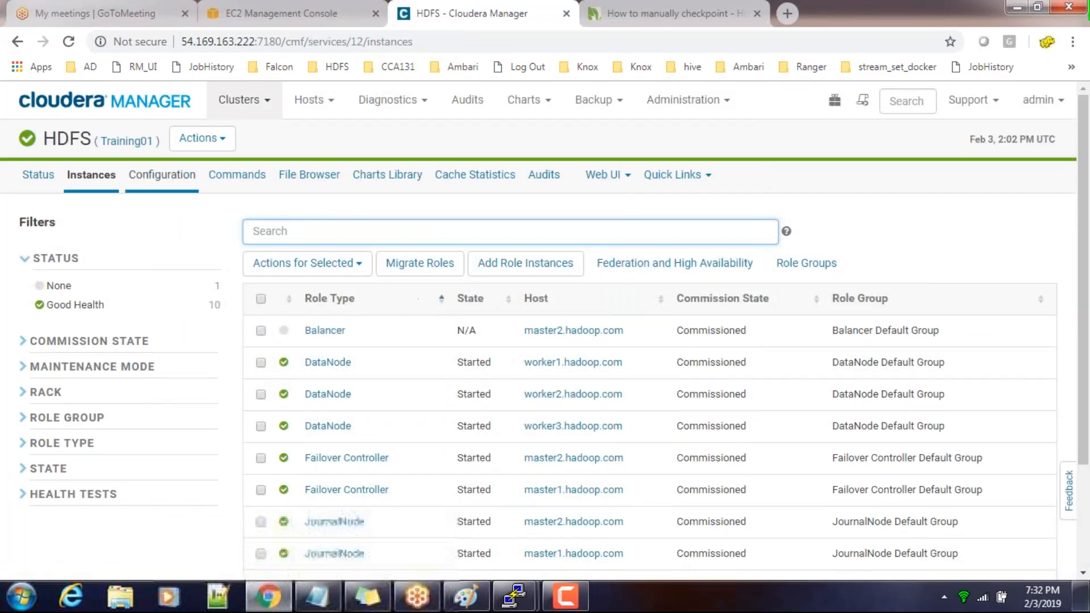
left_click(180, 177)
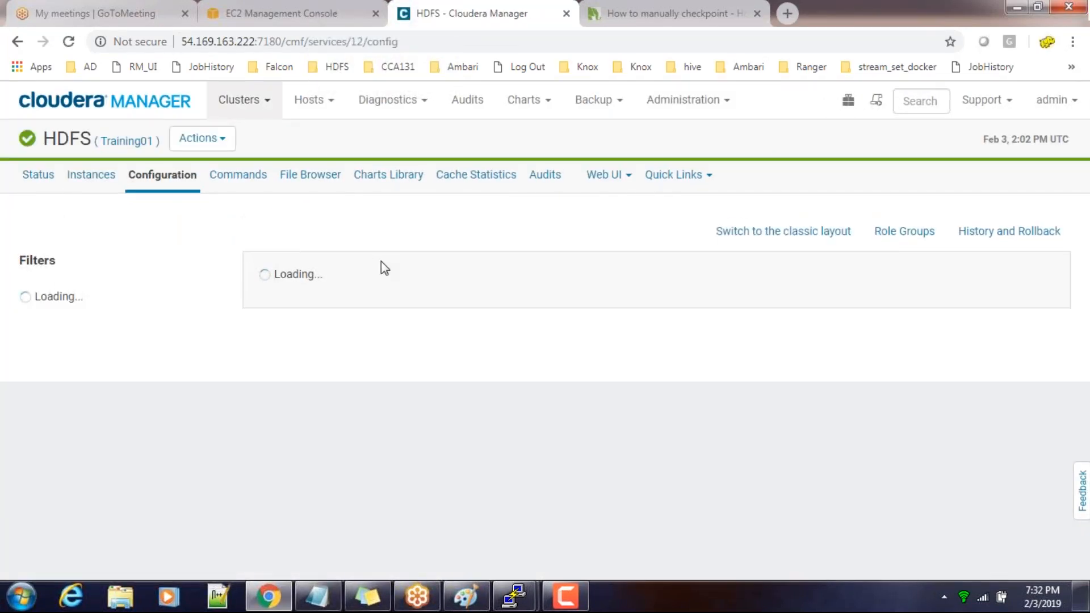
type("name")
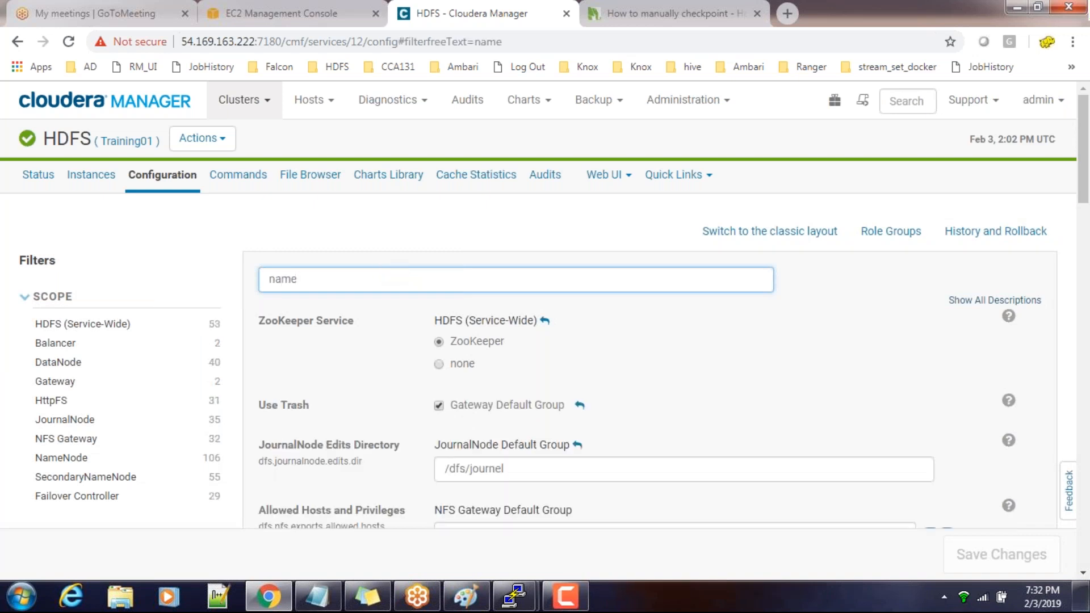
scroll(380, 261, "down", 5)
scroll(545, 307, "down", 2)
scroll(545, 306, "down", 6)
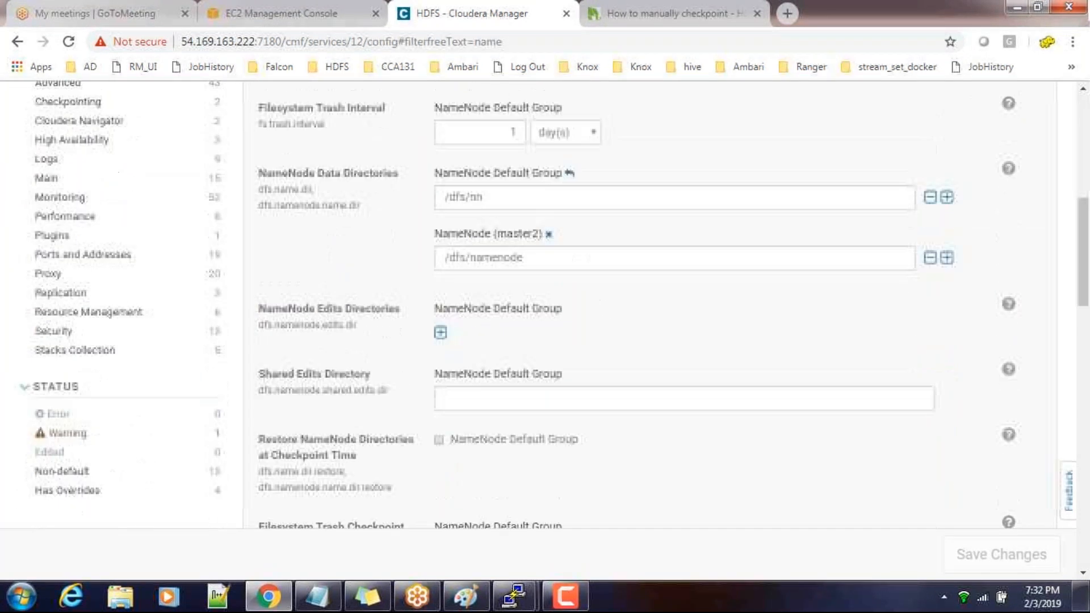
scroll(545, 307, "down", 15)
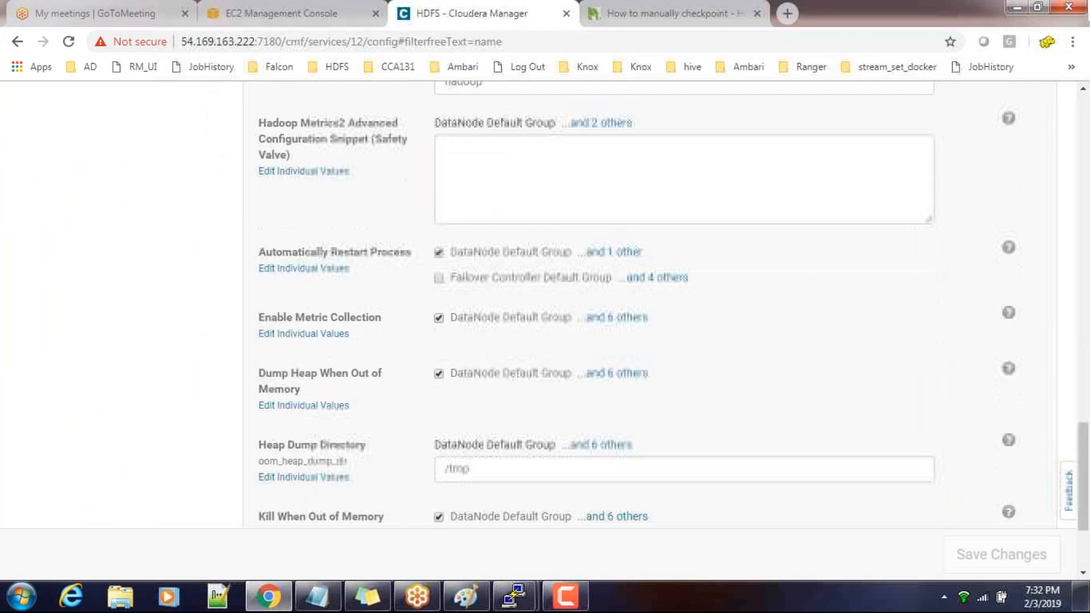
scroll(545, 306, "down", 3)
scroll(545, 306, "up", 20)
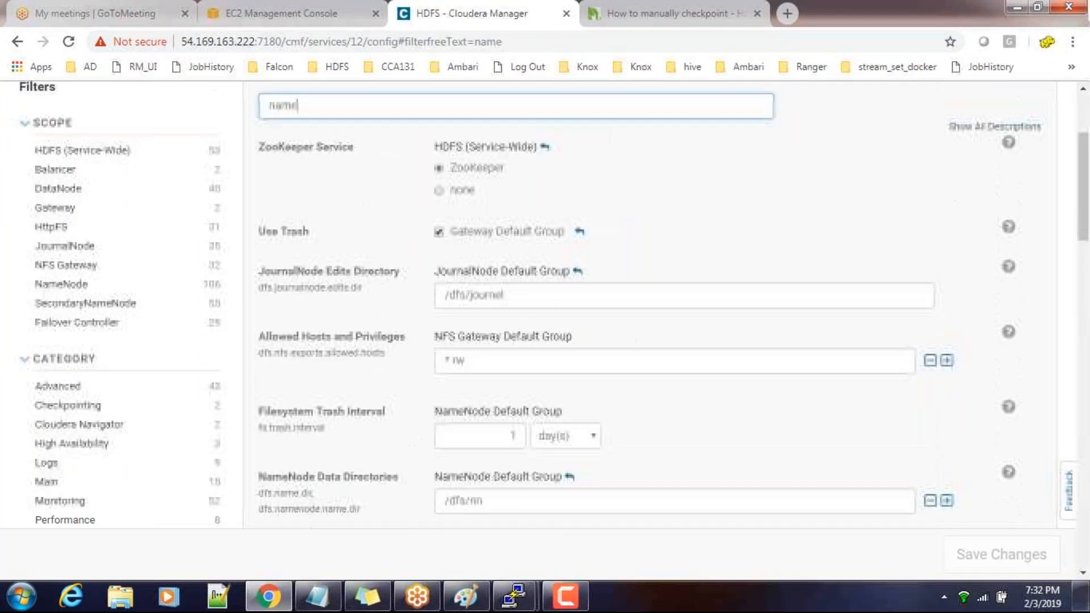
Search the HDFS configuration for nn1, and clear the search
key("ctrl+a")
type("nn1")
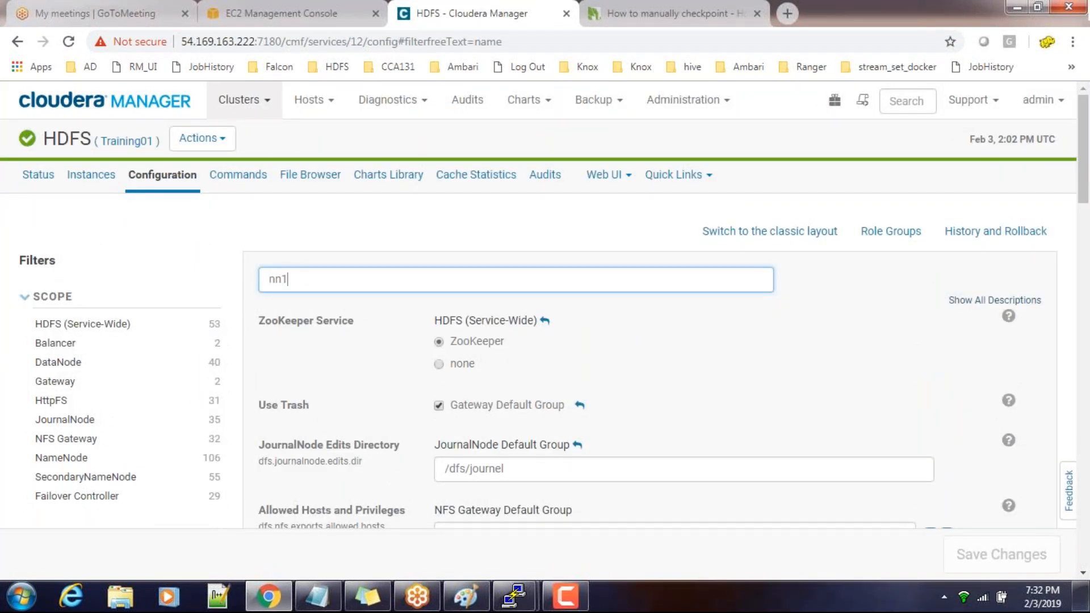
left_click_drag(370, 278, 172, 289)
key("BackSpace")
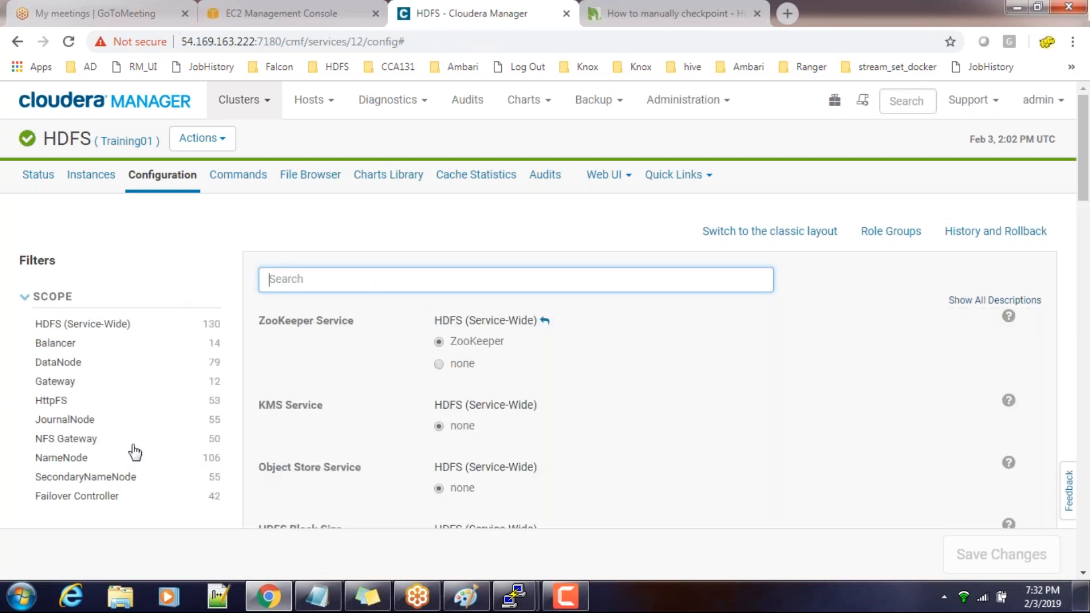
Filter the HDFS configuration to the NameNode scope and look through its settings for the NameNode service ID
scroll(135, 451, "down", 3)
scroll(69, 388, "up", 1)
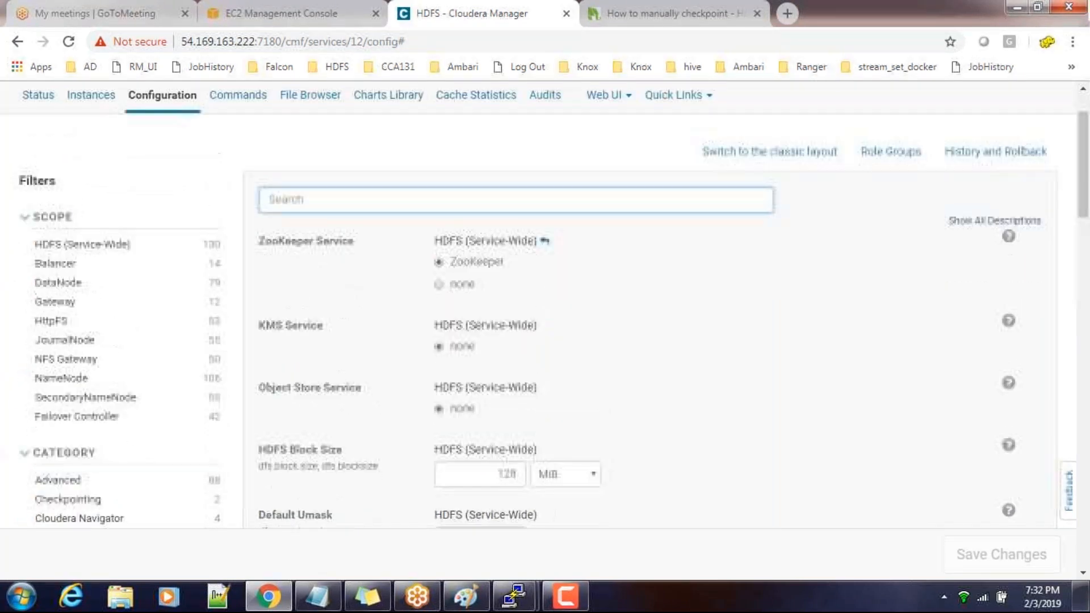
left_click(61, 378)
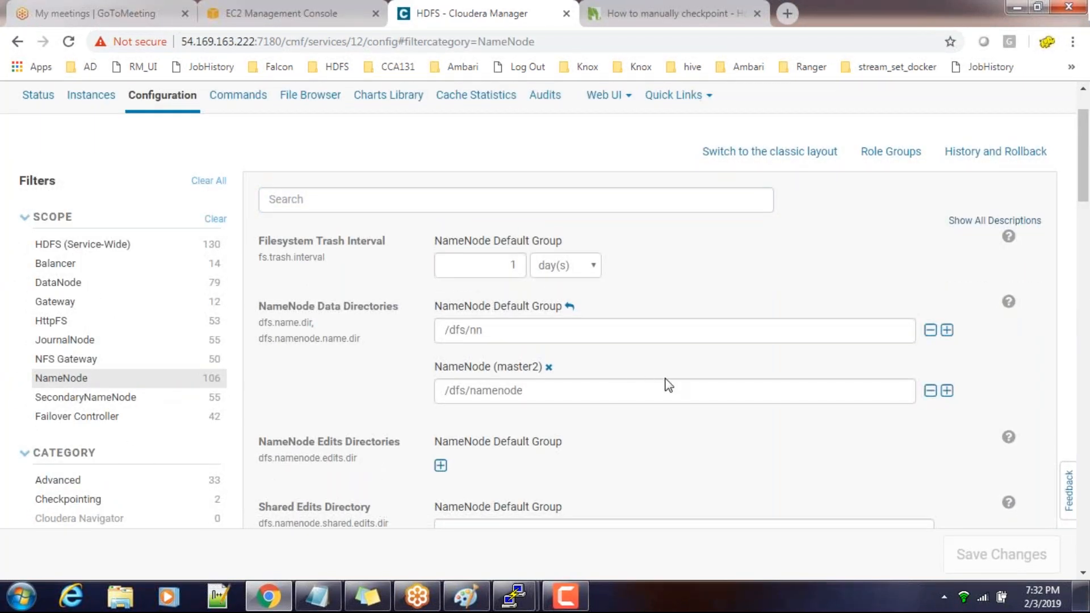
scroll(666, 382, "down", 5)
scroll(667, 382, "down", 15)
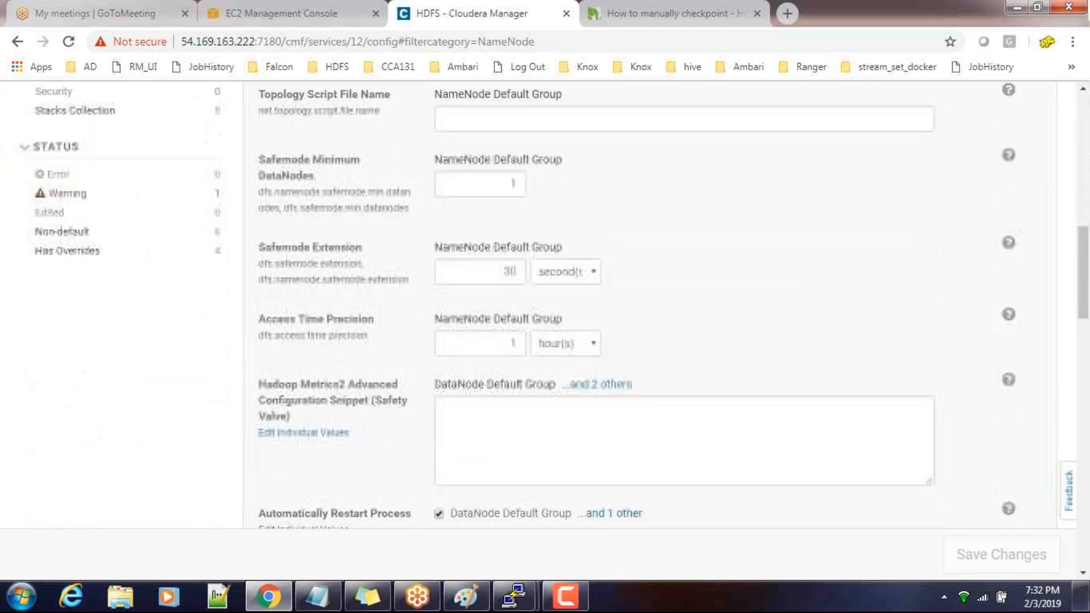
scroll(667, 382, "down", 10)
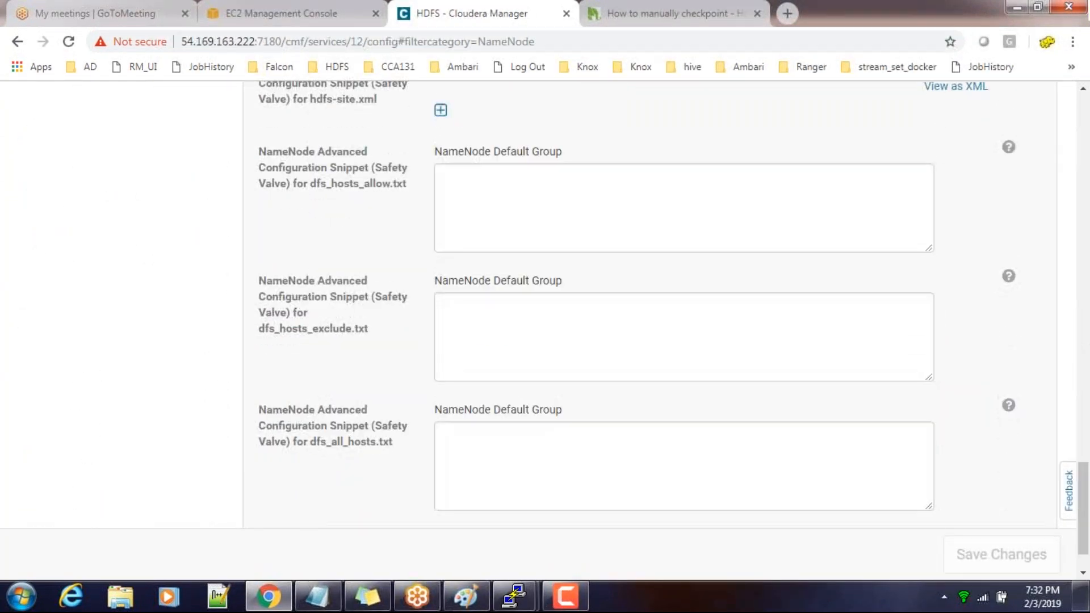
scroll(666, 382, "up", 20)
scroll(627, 382, "up", 10)
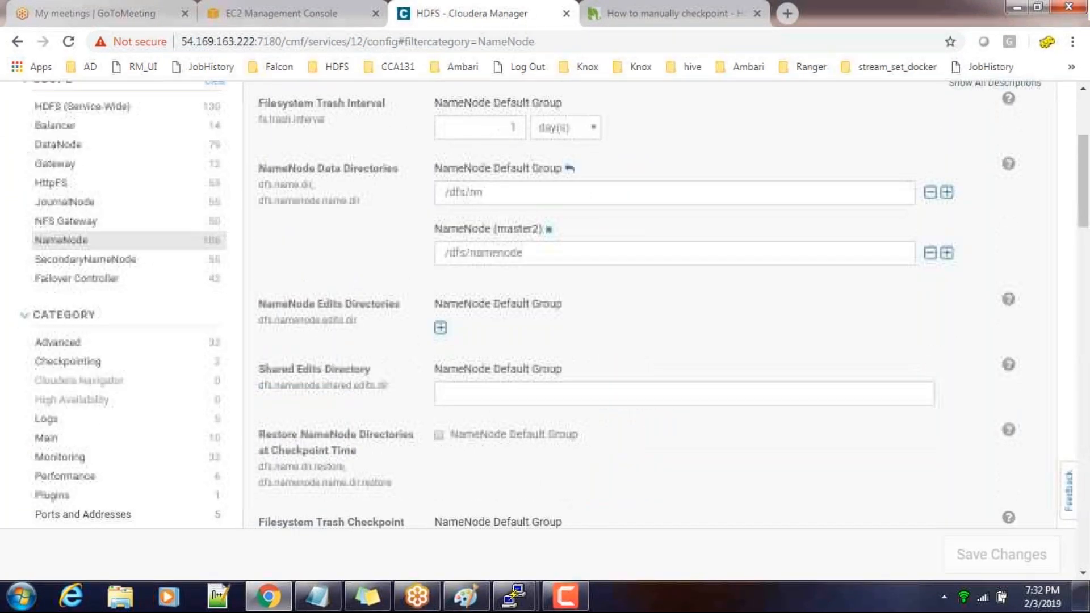
Return to the HDFS service status page and download the HDFS client configuration
left_click(39, 176)
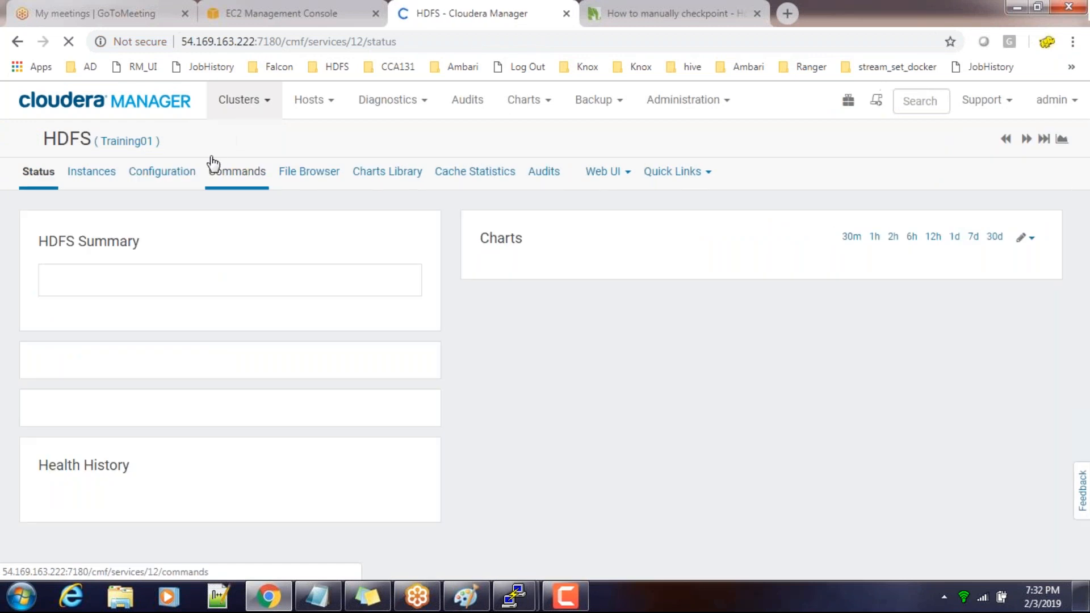
left_click(218, 142)
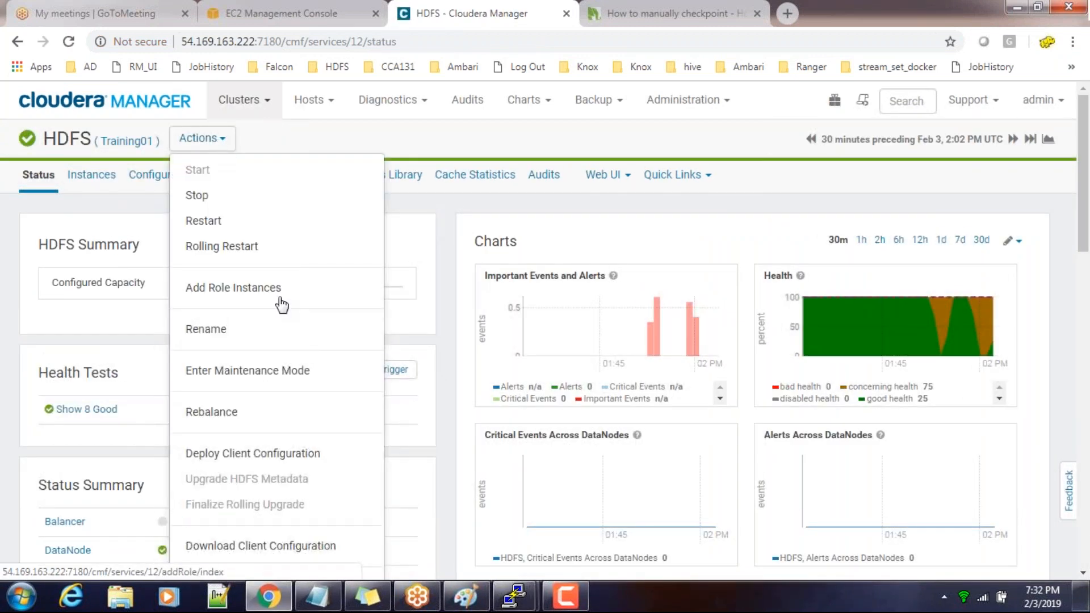
scroll(272, 307, "down", 4)
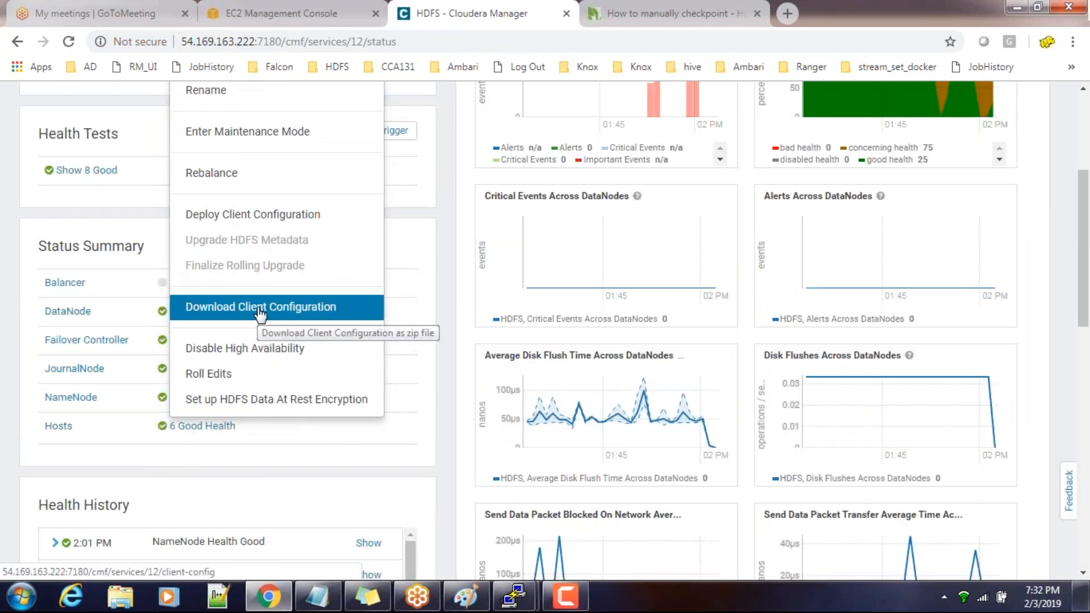
left_click(259, 310)
Try to open the downloaded hdfs-clientconfig (6).zip, and close the WinZip registration window
left_click(91, 559)
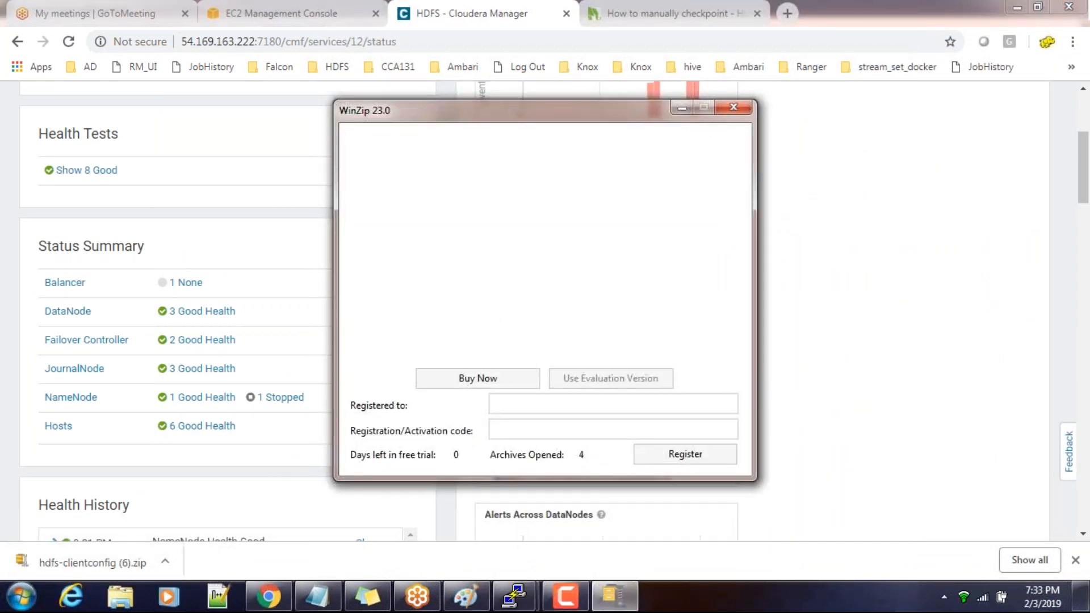
left_click(734, 108)
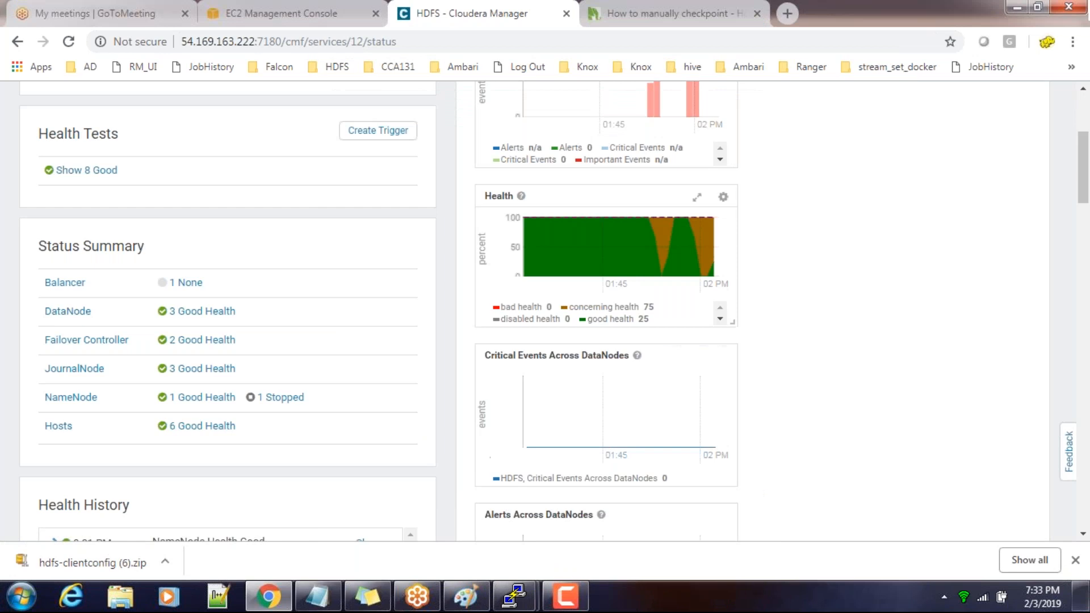
right_click(74, 561)
left_click(136, 518)
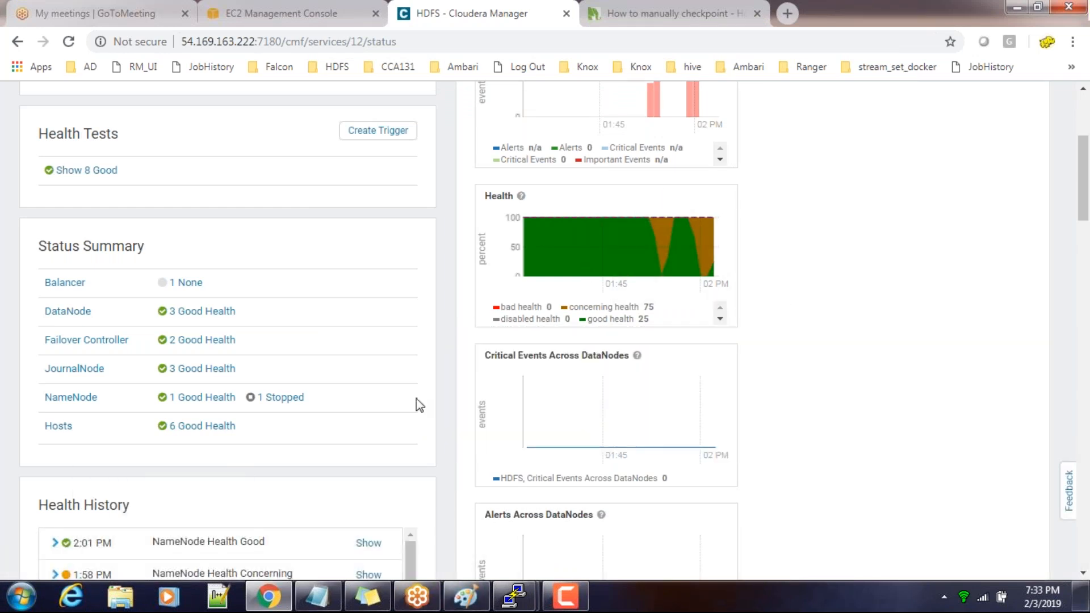
scroll(761, 394, "down", 5)
scroll(761, 394, "up", 8)
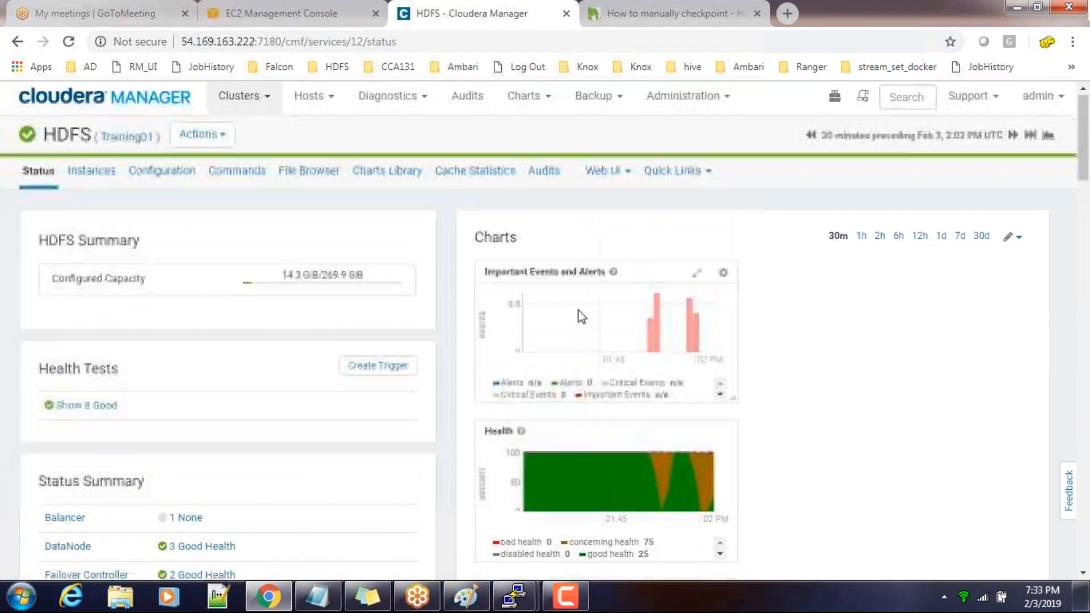
Download the HDFS client configuration again and show the downloaded zip file in its folder
left_click(224, 144)
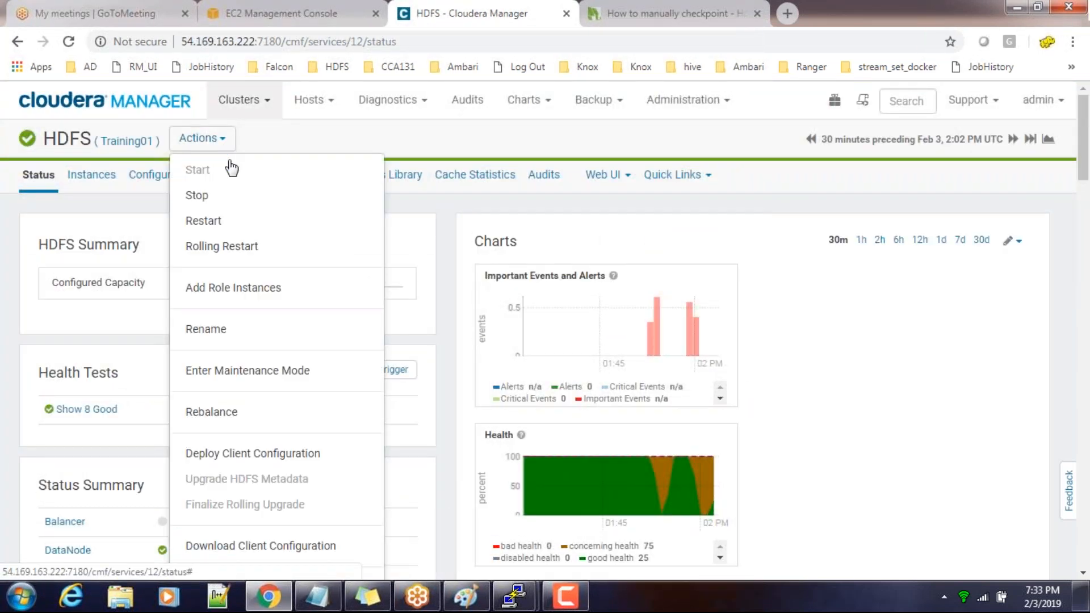
scroll(260, 235, "down", 3)
left_click(262, 390)
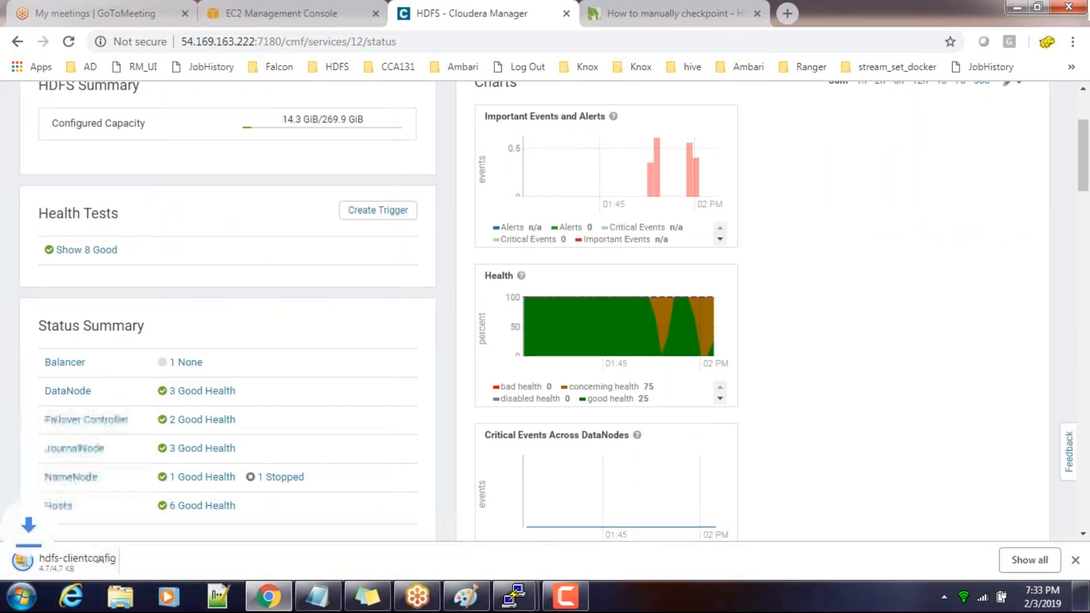
right_click(52, 564)
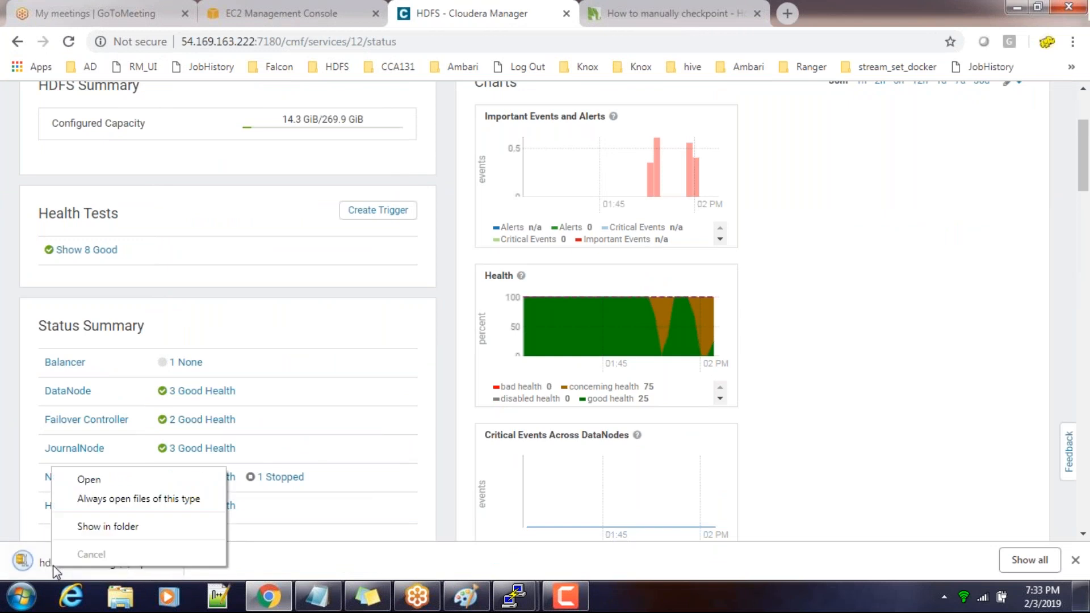
left_click(98, 526)
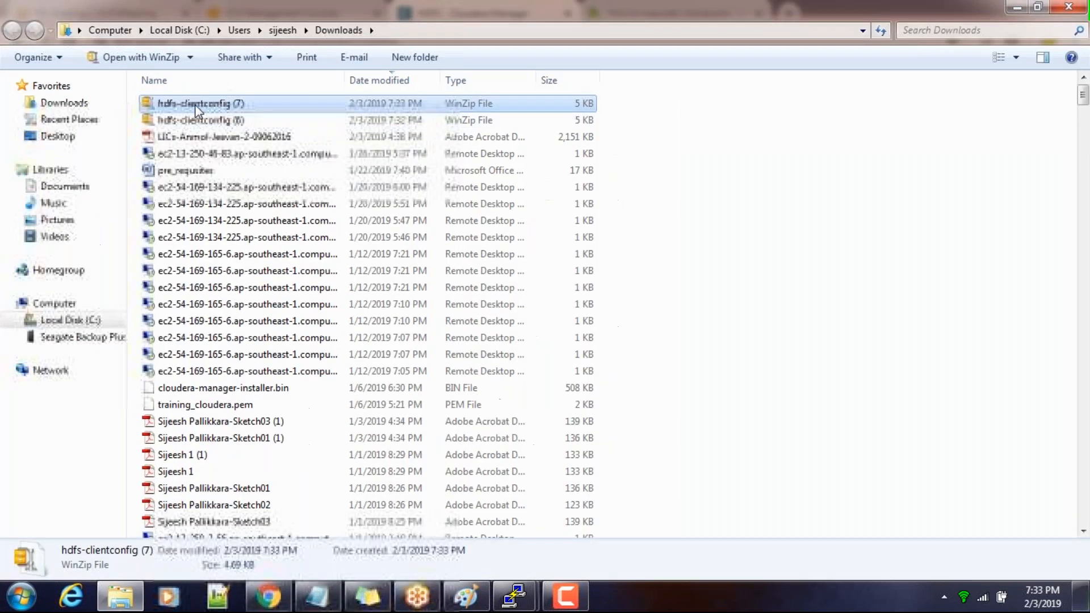
Open the hdfs-clientconfig (7) archive with Windows Explorer instead of WinZip
right_click(195, 106)
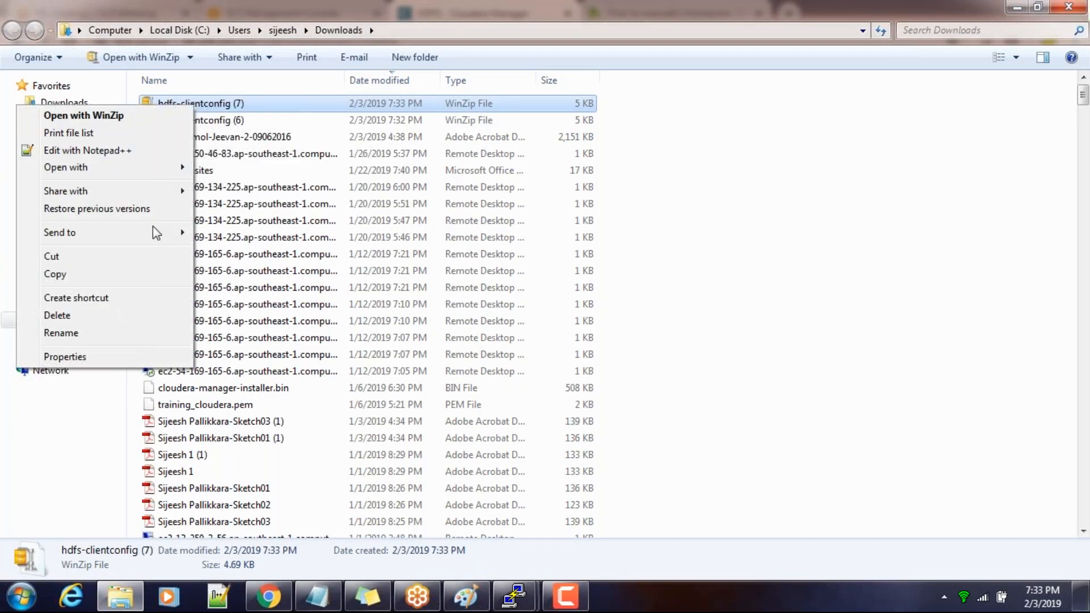
mouse_move(100, 230)
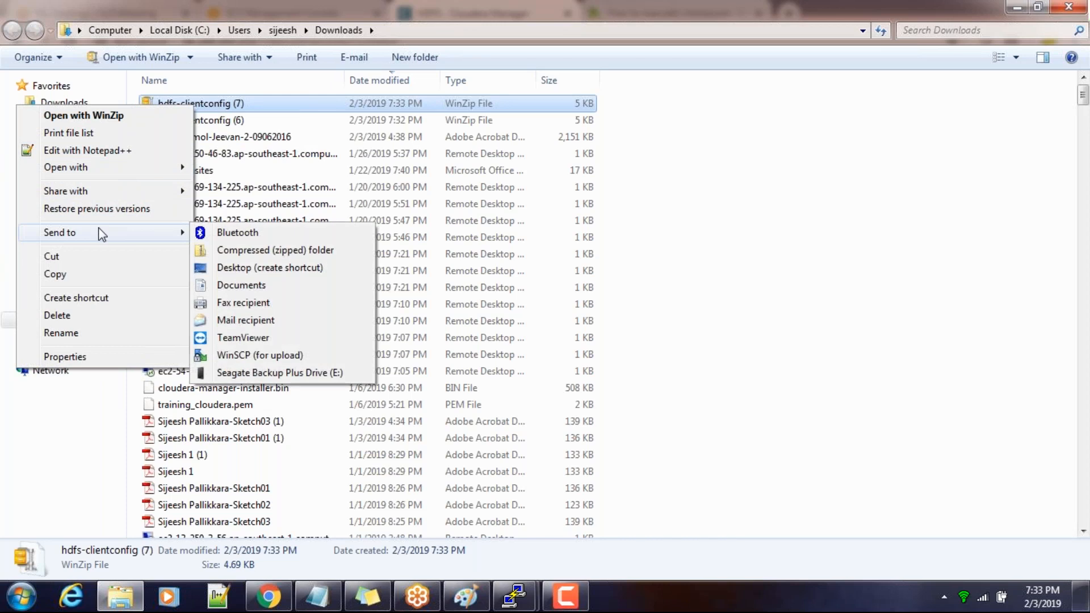
mouse_move(99, 193)
mouse_move(97, 168)
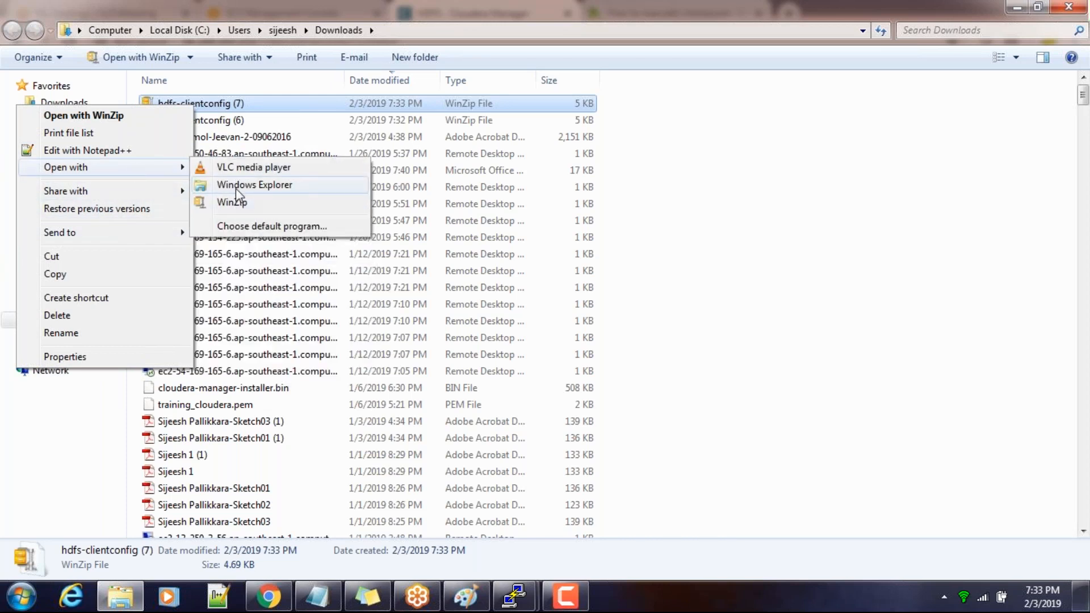
left_click(237, 187)
Open the hdfs-site XML file from the archive's hadoop-conf folder
left_click(198, 110)
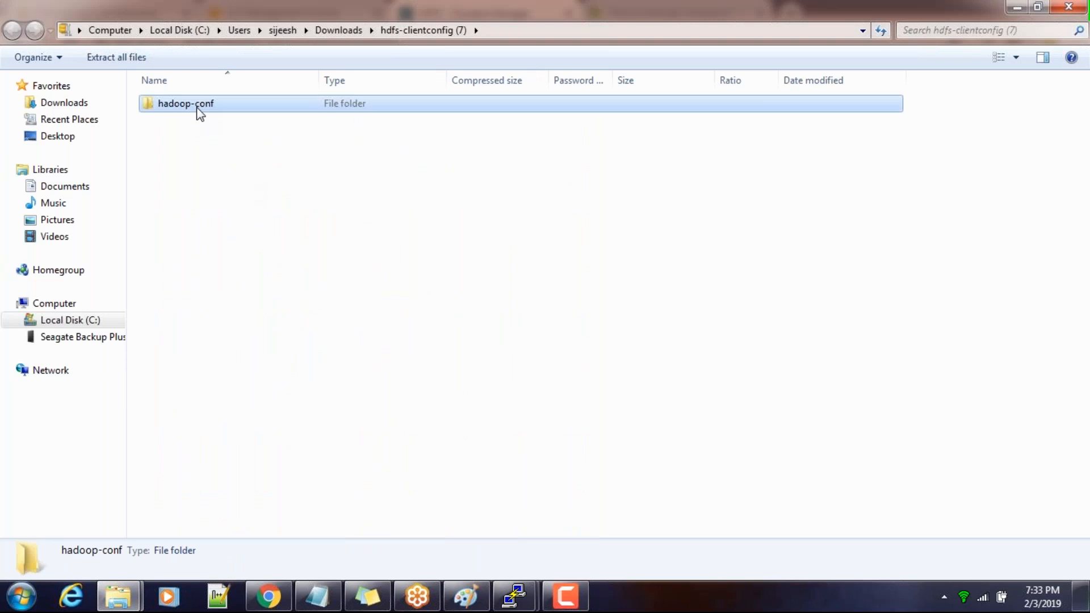
double_click(198, 109)
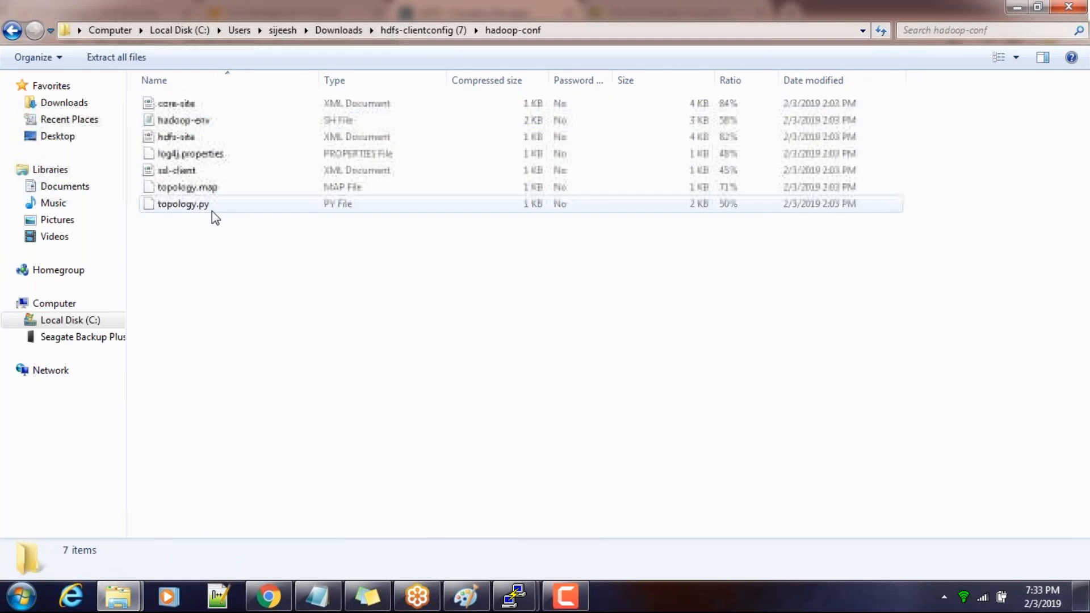
left_click(189, 141)
right_click(176, 143)
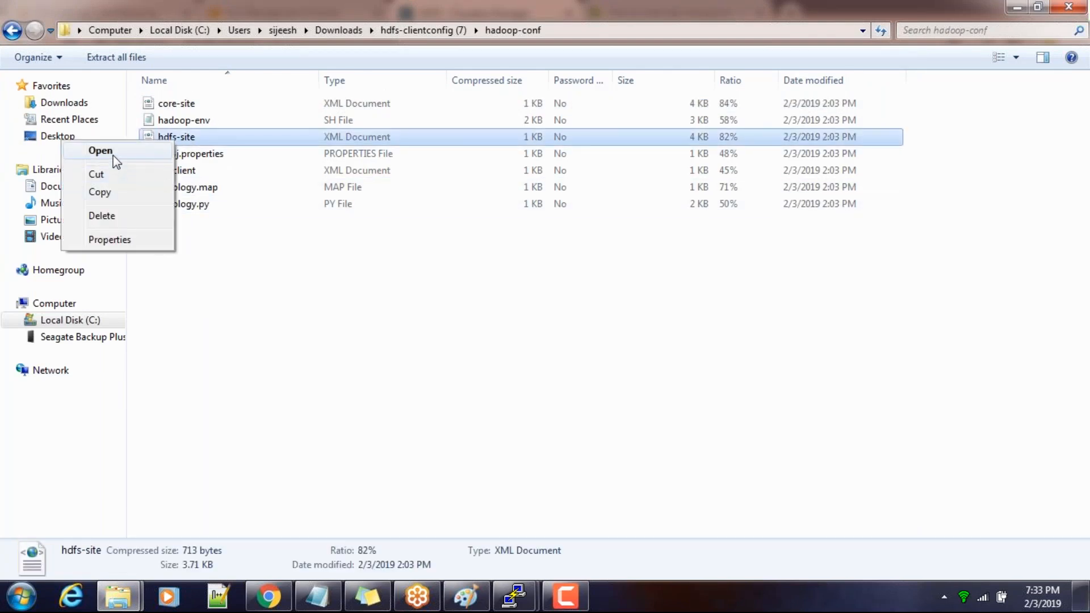
left_click(113, 155)
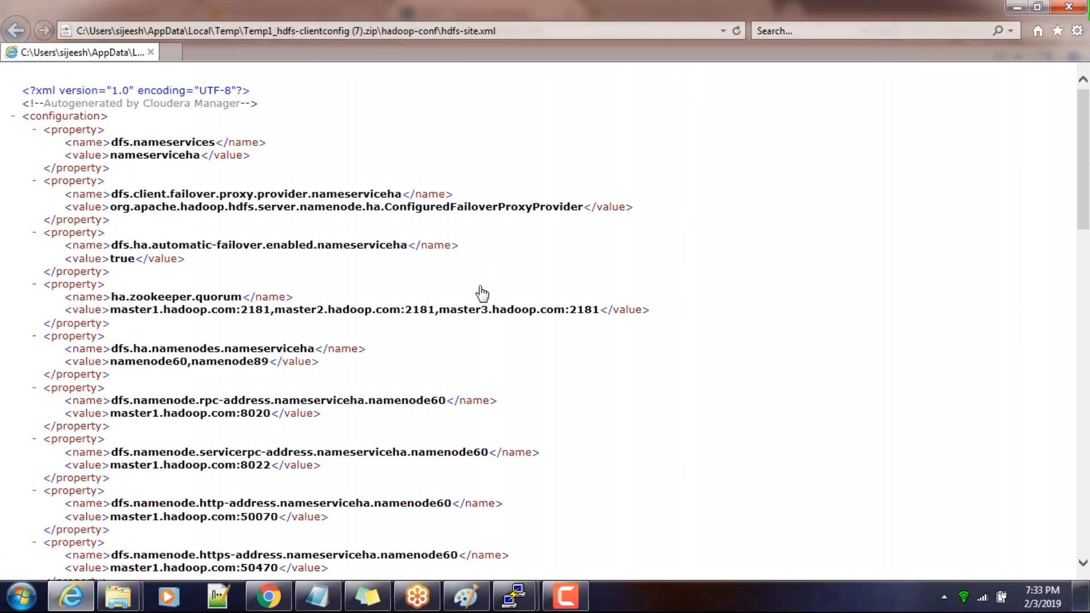
Look through hdfs-site.xml for the nameservice property and the NameNode IDs used in the master1 and master2 address properties
left_click_drag(112, 143, 214, 143)
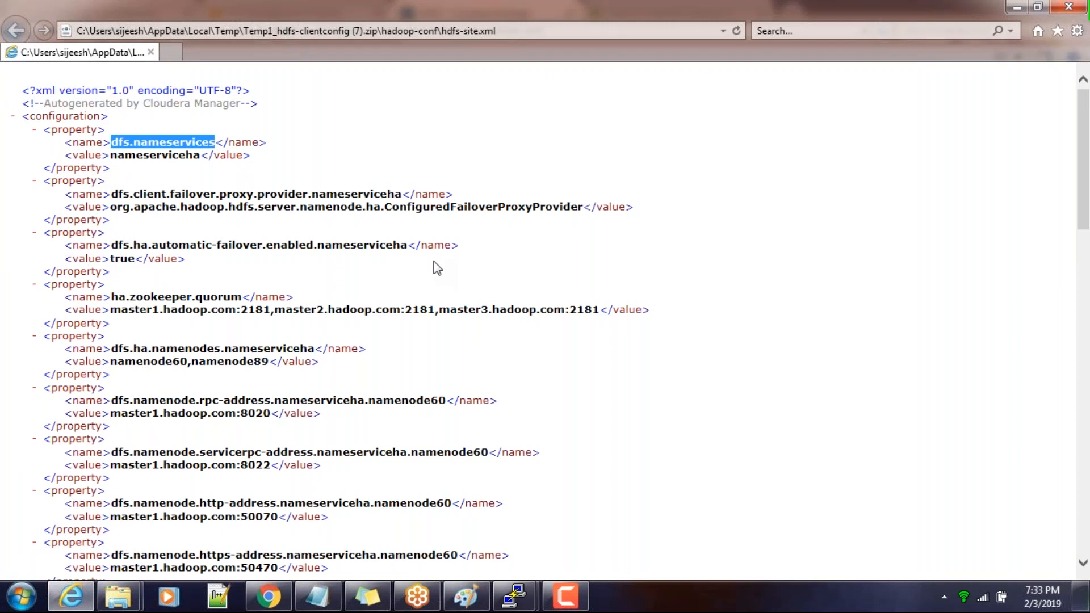
scroll(437, 267, "down", 8)
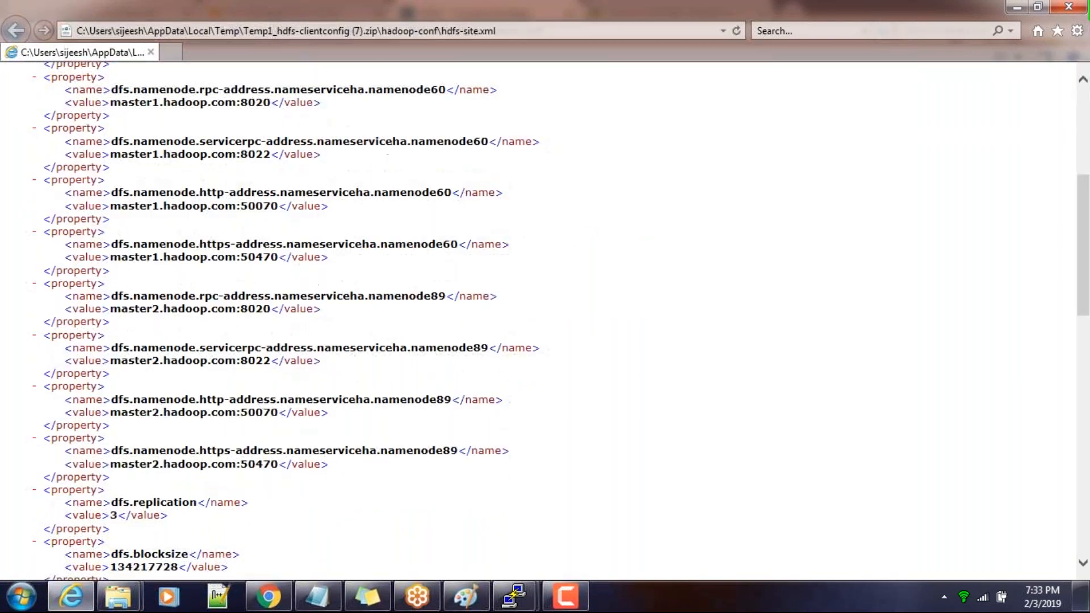
scroll(545, 318, "down", 13)
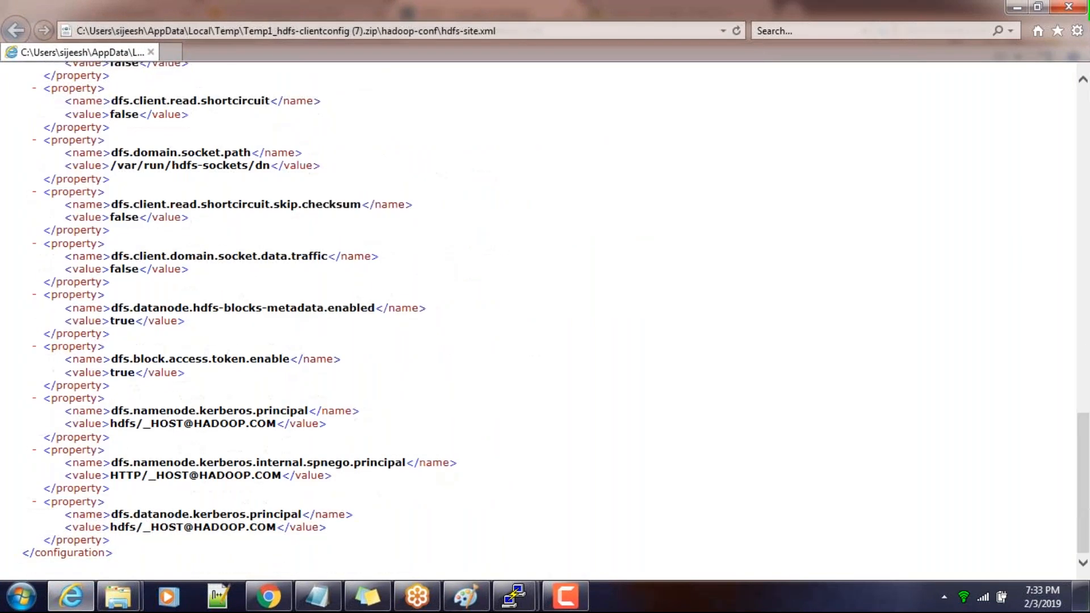
scroll(545, 321, "up", 5)
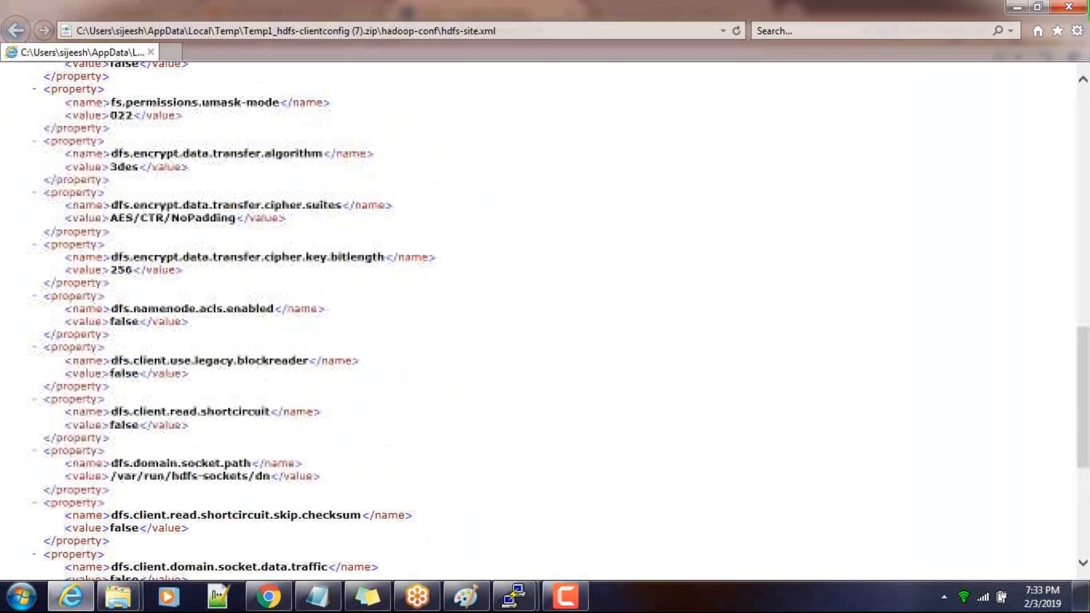
scroll(545, 321, "up", 6)
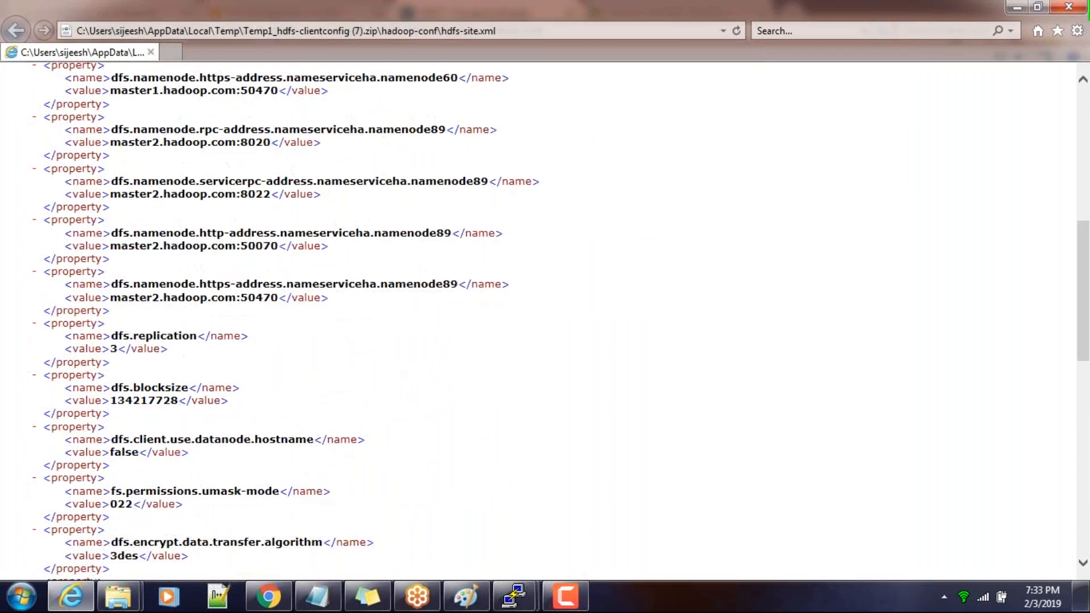
scroll(545, 321, "up", 5)
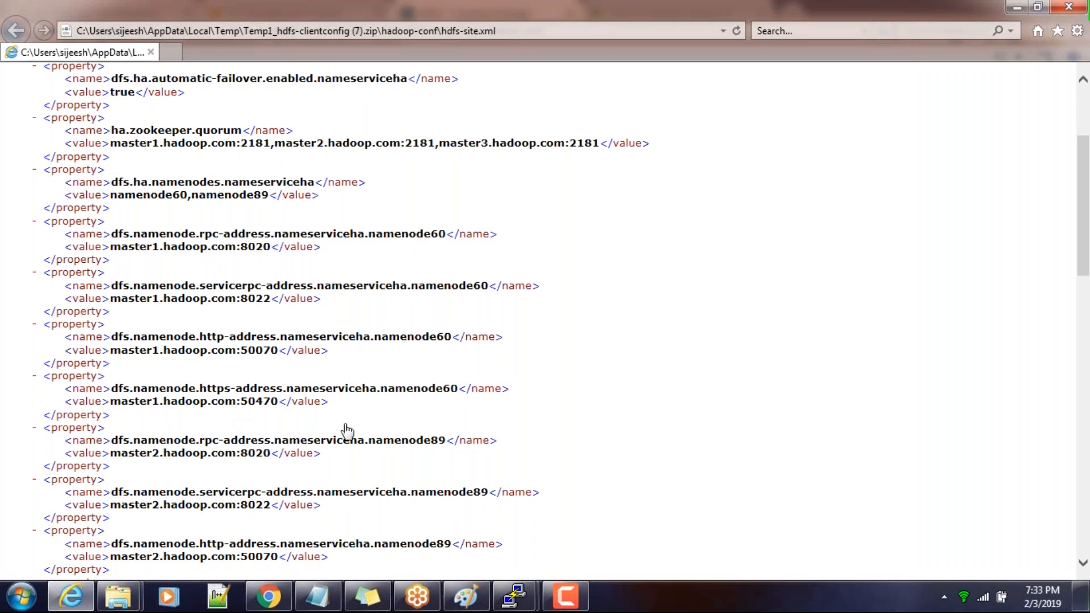
left_click_drag(419, 492, 480, 492)
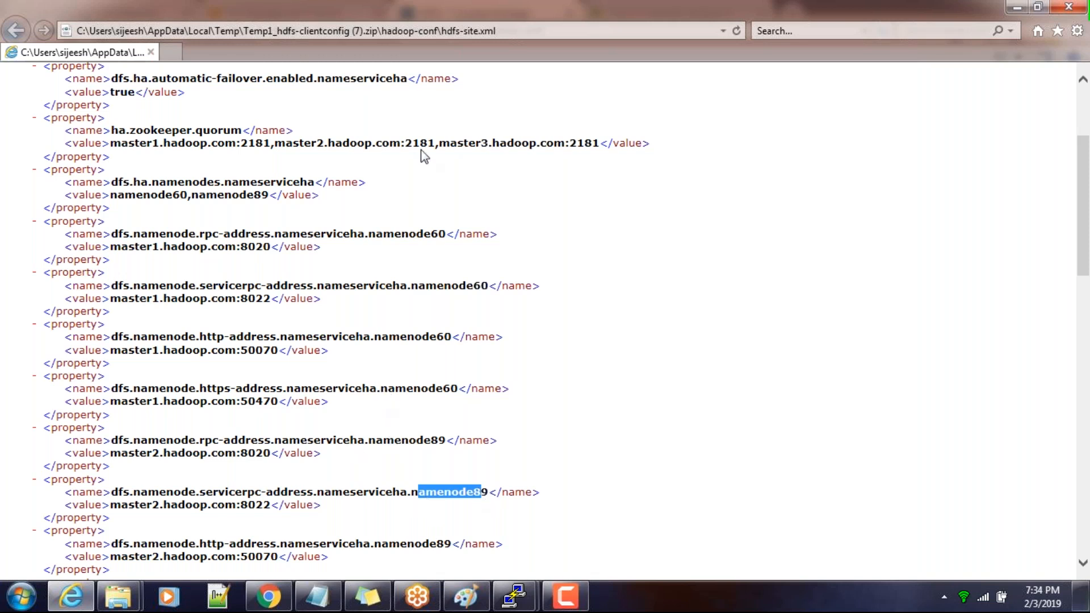
left_click_drag(416, 285, 473, 288)
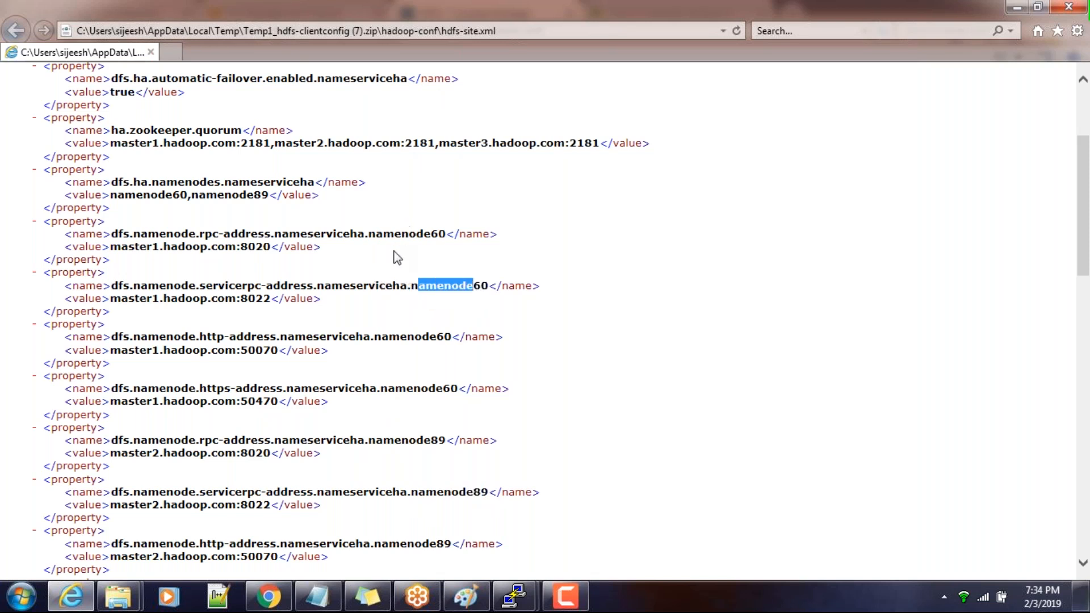
Copy the ID namenode60 from the value of the dfs.ha.namenodes.nameserviceha property
double_click(123, 184)
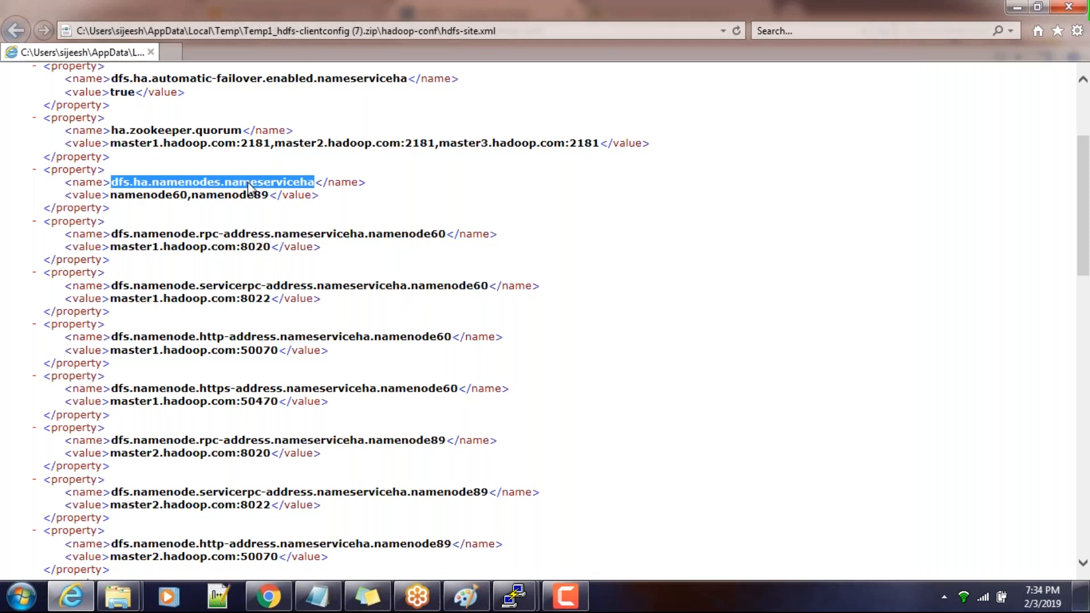
left_click(285, 191)
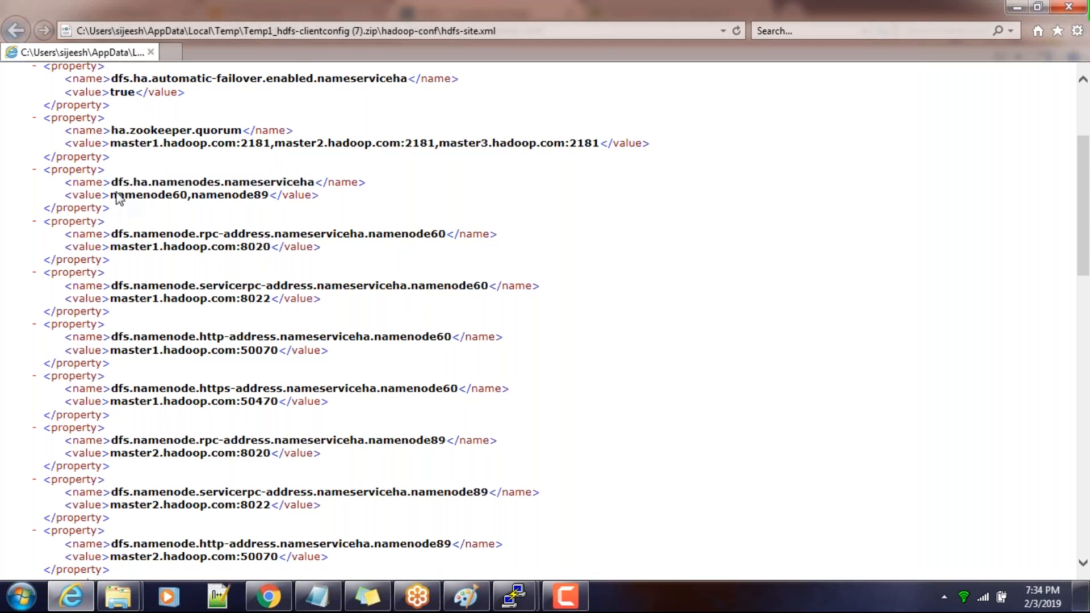
left_click_drag(118, 197, 182, 195)
left_click(124, 203)
left_click_drag(111, 196, 182, 200)
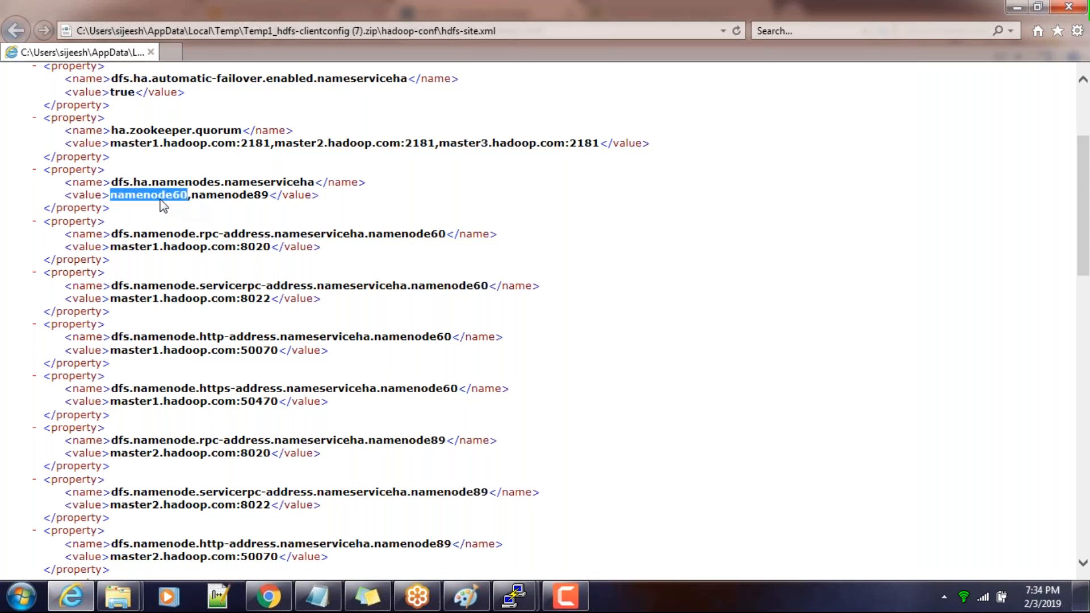
right_click(161, 200)
left_click(93, 230)
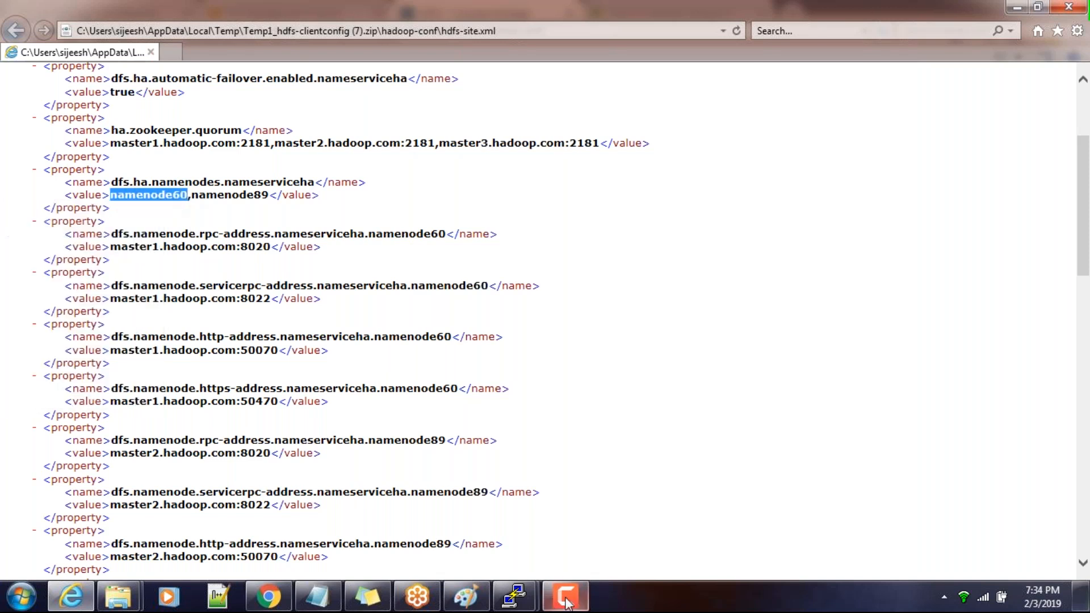
Switch to the PuTTY session on master1 and run hdfs haadmin -getServiceState namenode60 by completing the prepared command with the copied ID
left_click(518, 597)
left_click(495, 521)
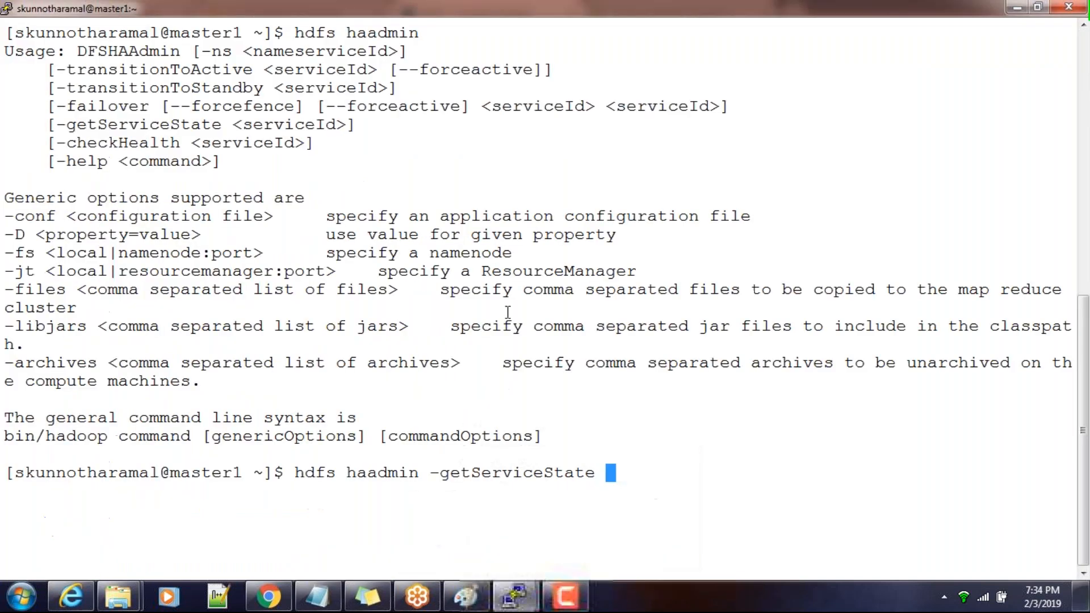
right_click(547, 382)
key("Return")
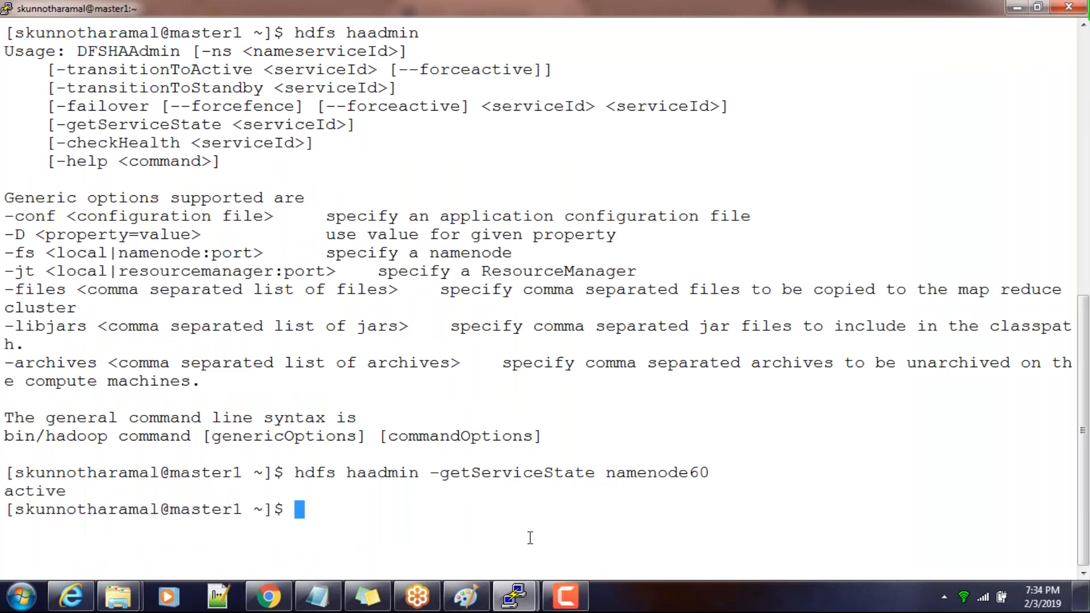
Copy the ID namenode89 from hdfs-site.xml and run hdfs haadmin -getServiceState namenode89 in the PuTTY session
key("alt+Tab")
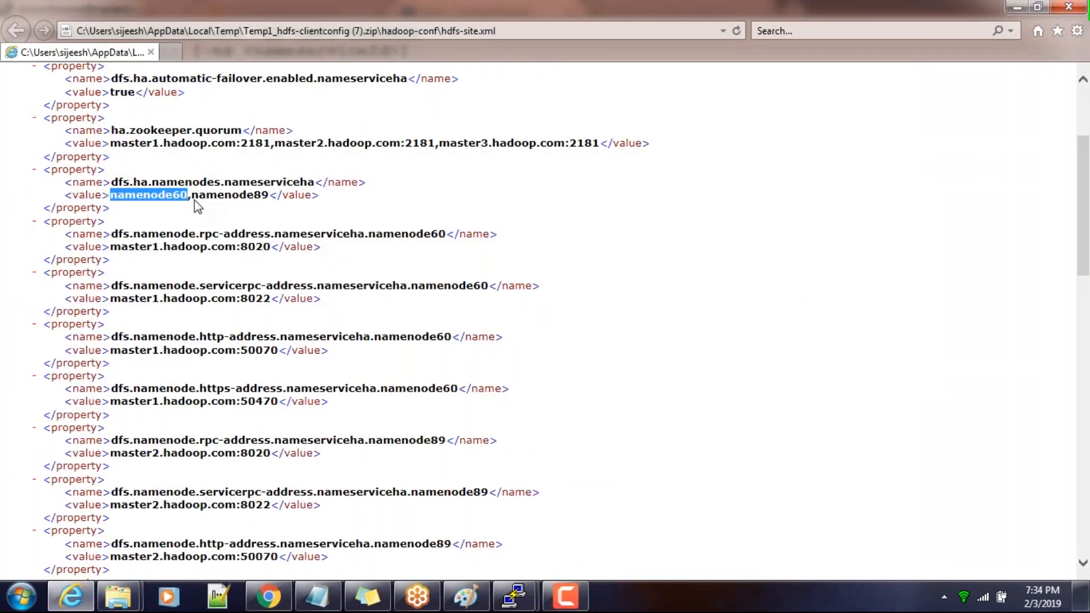
left_click_drag(194, 200, 262, 203)
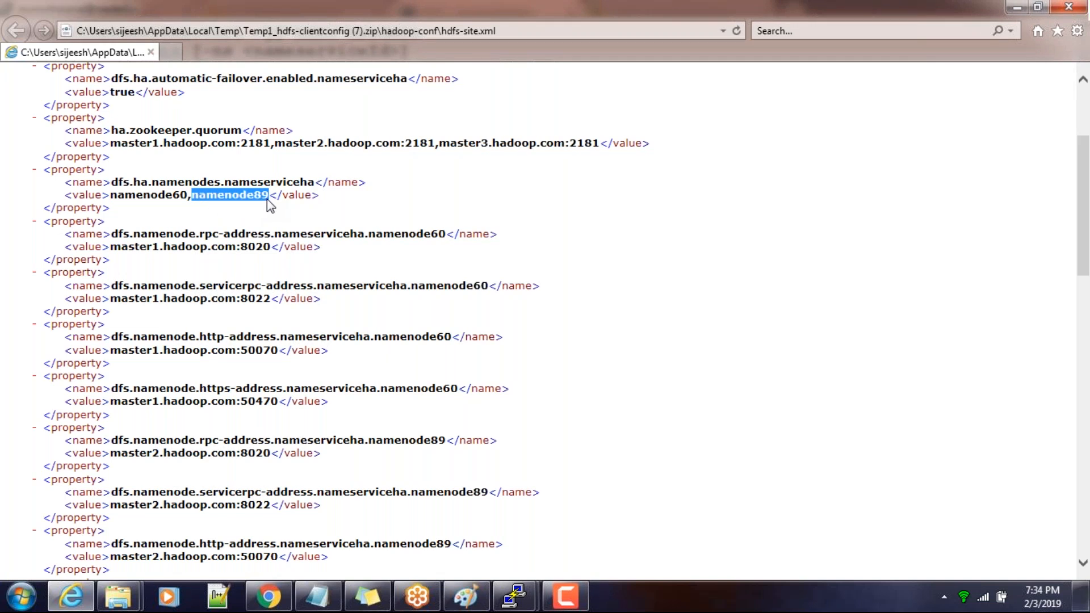
key("alt+Tab")
key("Up")
key("BackSpace")
key("BackSpace")
key("BackSpace")
key("BackSpace")
key("BackSpace")
key("BackSpace")
key("BackSpace")
key("BackSpace")
key("BackSpace")
key("BackSpace")
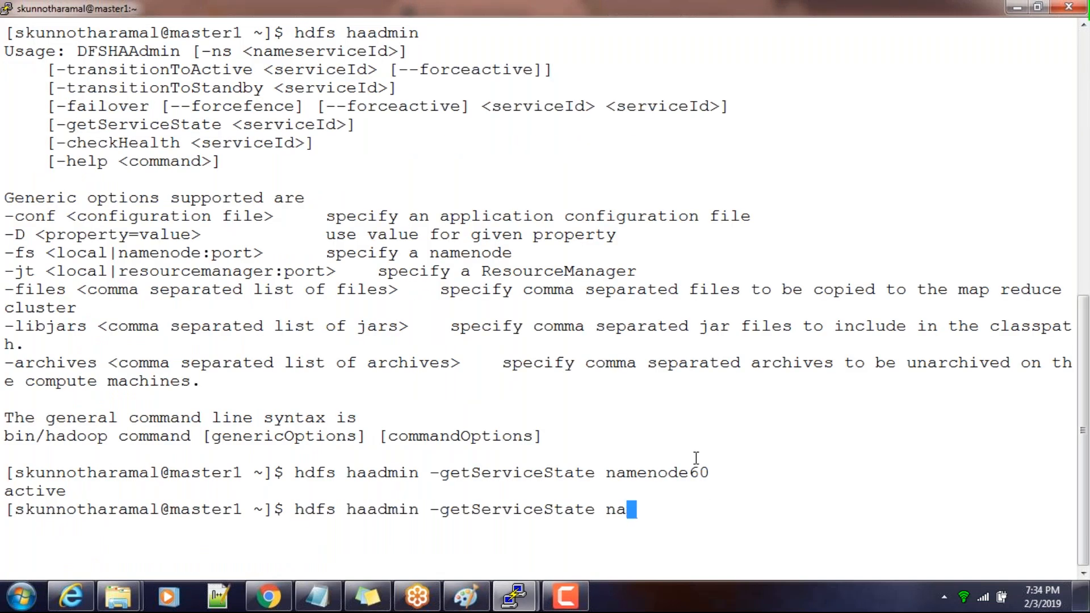
right_click(696, 458)
key("Return")
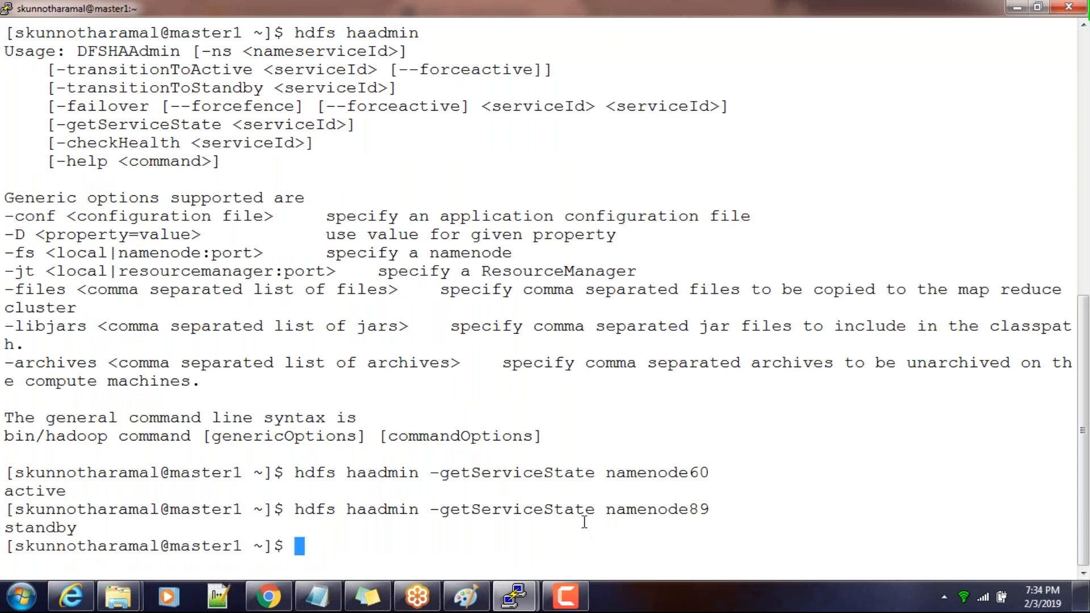
Switch to hdfs-site.xml in Internet Explorer and copy the property name dfs.ha.namenodes.nameserviceha
left_click_drag(613, 511, 697, 514)
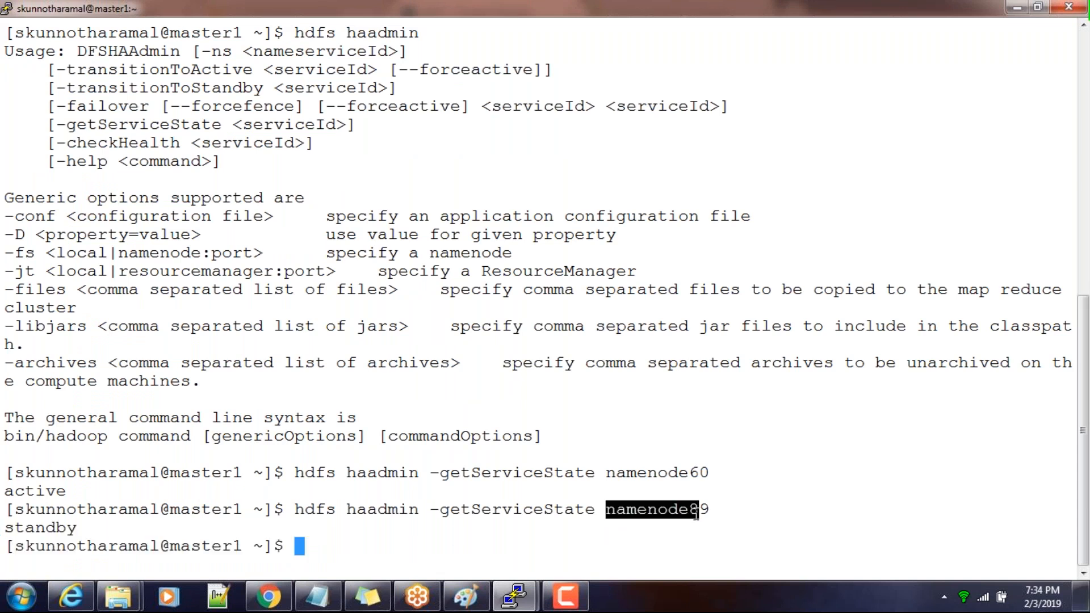
key("alt+Tab")
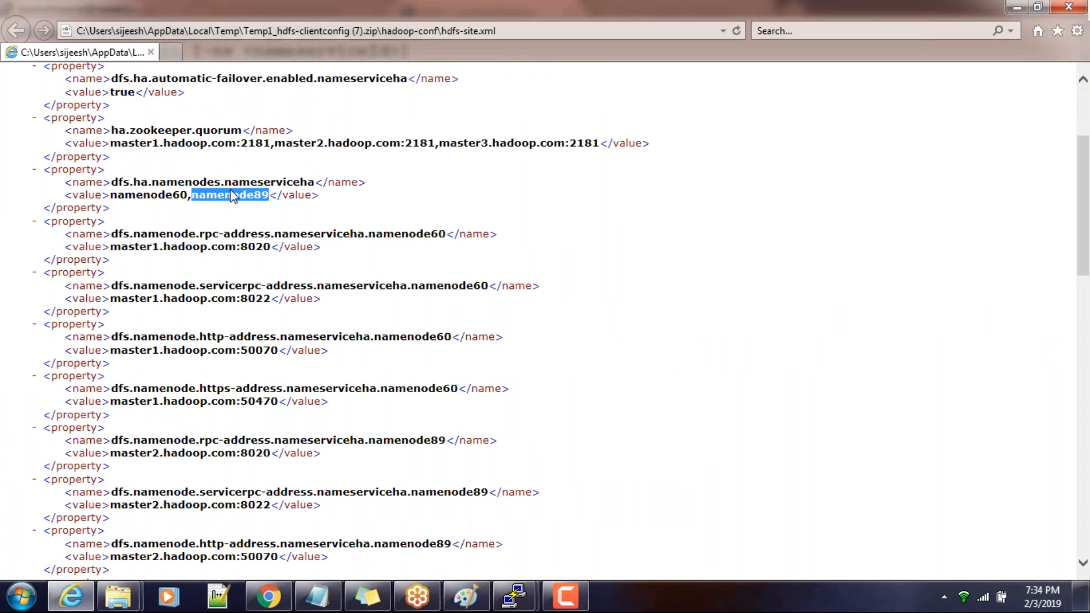
left_click_drag(111, 183, 276, 183)
right_click(270, 188)
left_click(182, 210)
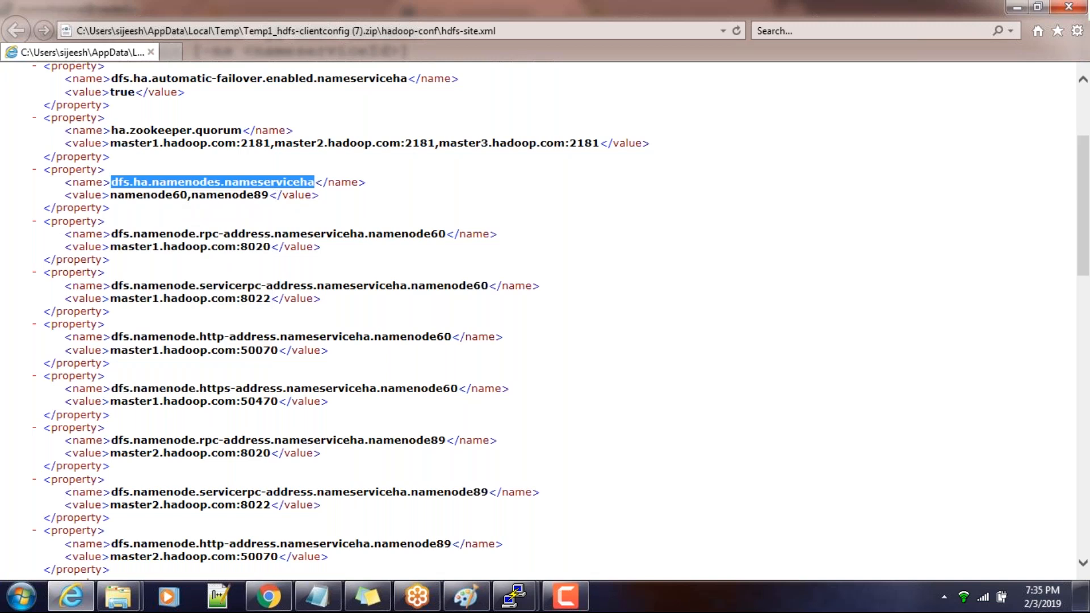
Switch to Cloudera Manager in Chrome, search the HDFS configuration for dfs.ha.namenodes.nameserviceha, and clear the search
key("alt+Tab")
scroll(236, 233, "up", 3)
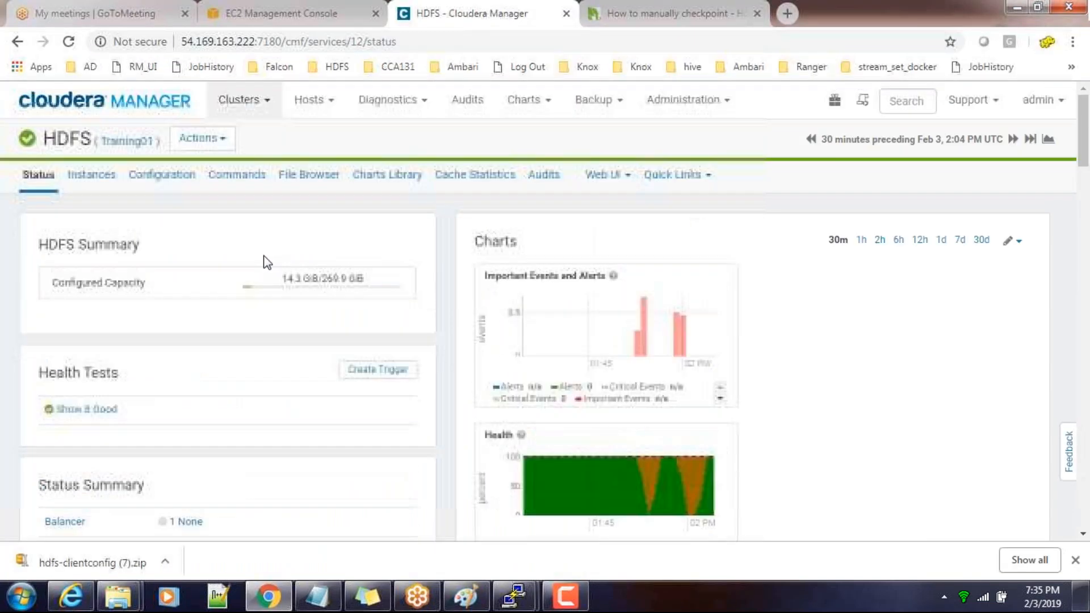
left_click(100, 179)
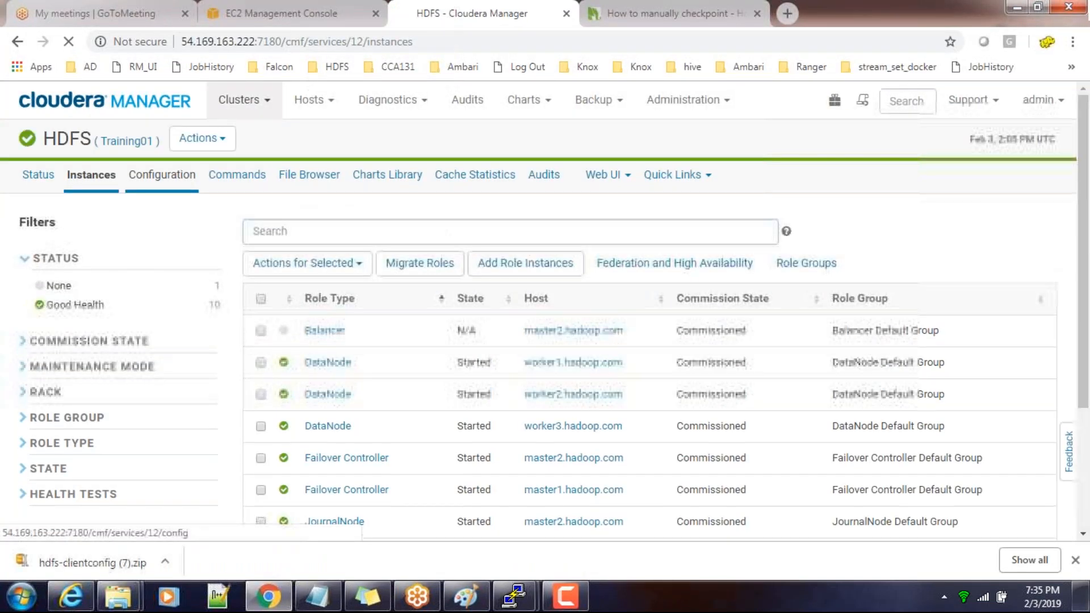
left_click(161, 174)
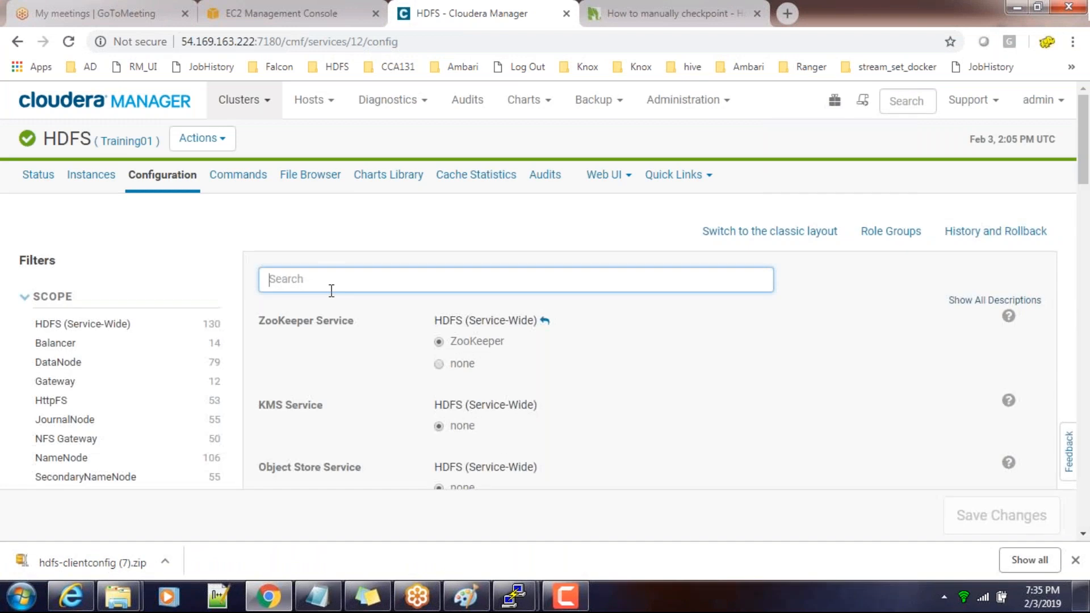
key("ctrl+v")
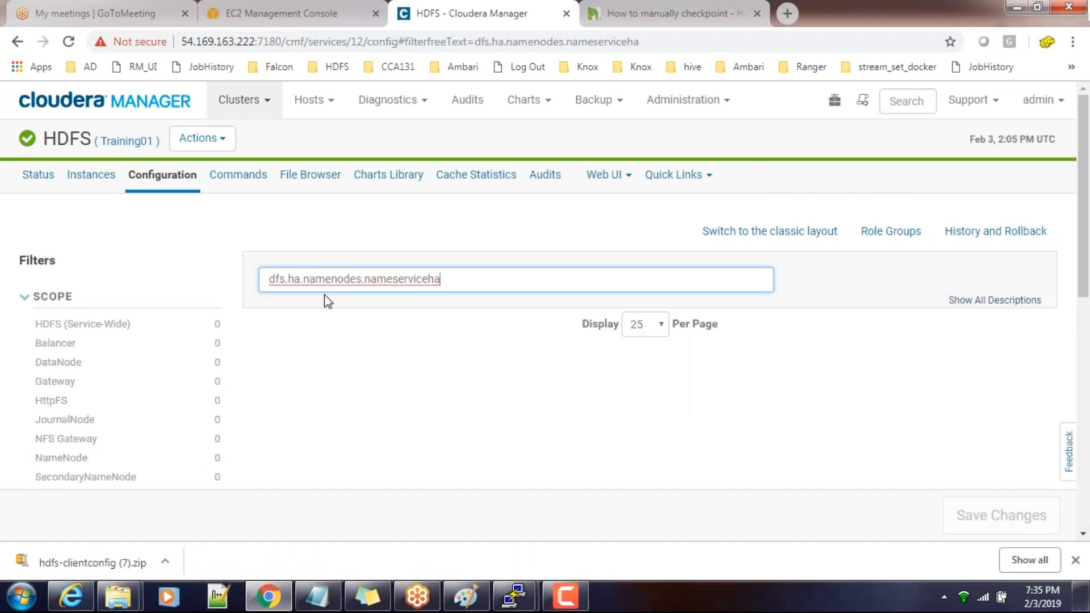
scroll(250, 368, "down", 5)
scroll(443, 301, "up", 5)
key("BackSpace")
key("BackSpace")
key("BackSpace")
key("BackSpace")
key("BackSpace")
key("BackSpace")
key("BackSpace")
key("BackSpace")
key("BackSpace")
key("BackSpace")
key("BackSpace")
key("BackSpace")
key("BackSpace")
key("BackSpace")
key("BackSpace")
key("BackSpace")
key("BackSpace")
key("BackSpace")
key("BackSpace")
key("BackSpace")
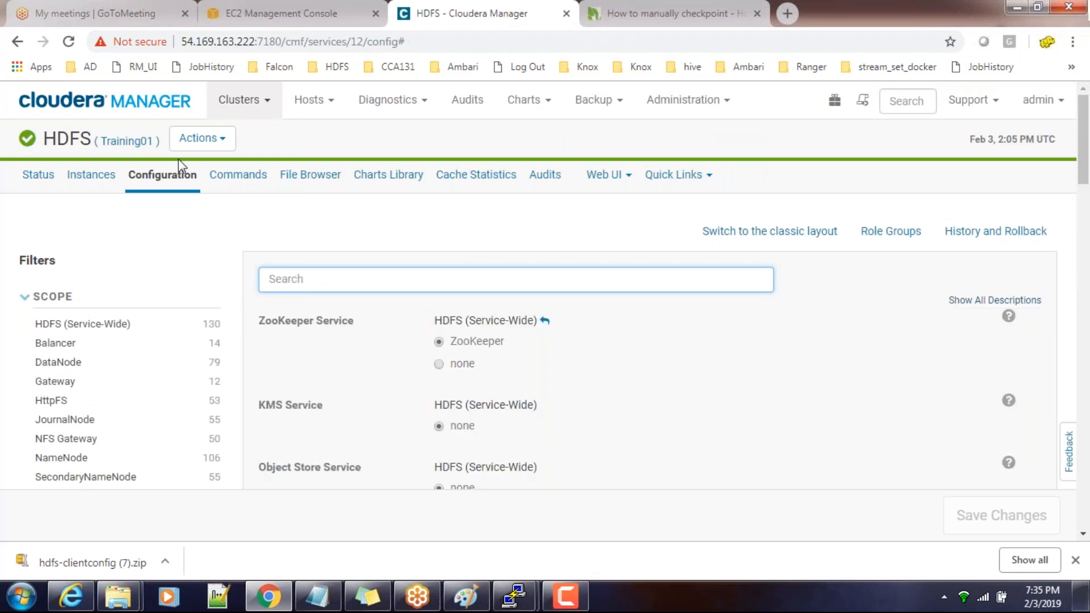
Return to hdfs-site.xml and examine the NameNode IDs of nameserviceha and the RPC address assigned to namenode60
key("alt+Tab")
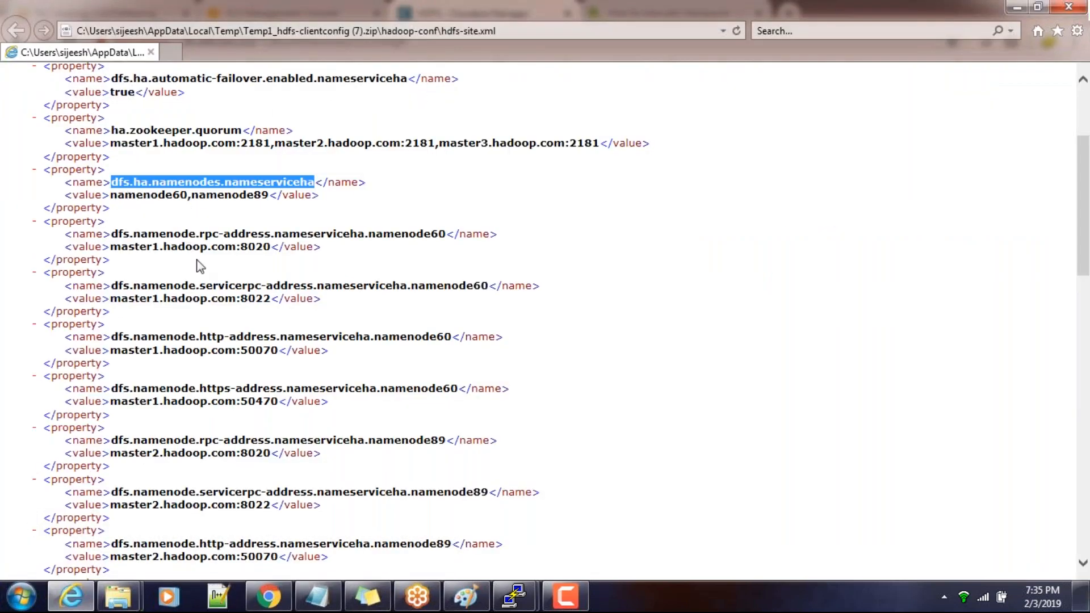
left_click_drag(118, 195, 188, 196)
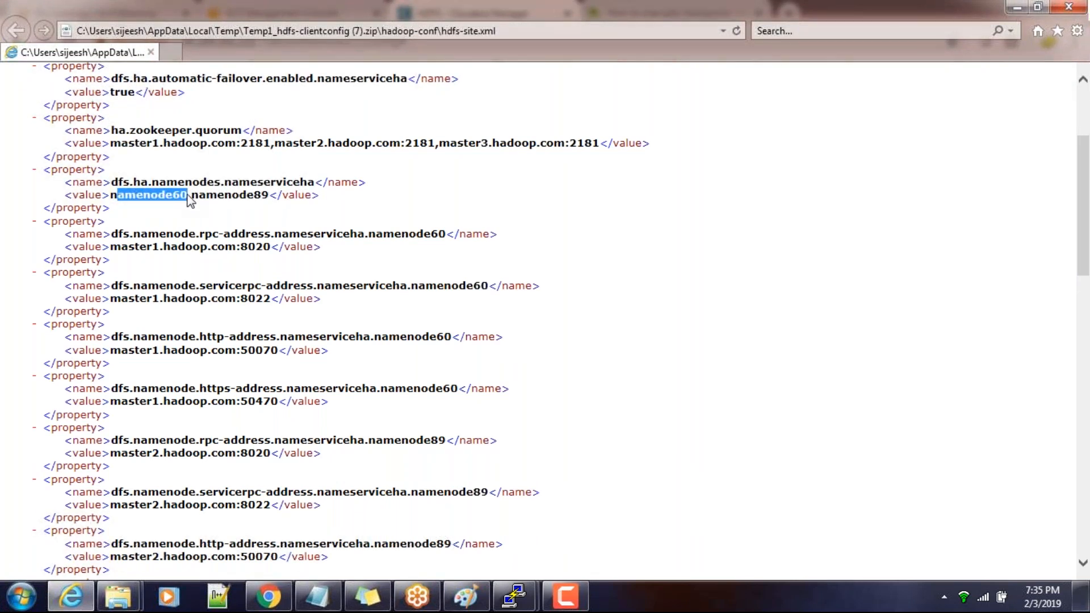
left_click(117, 196)
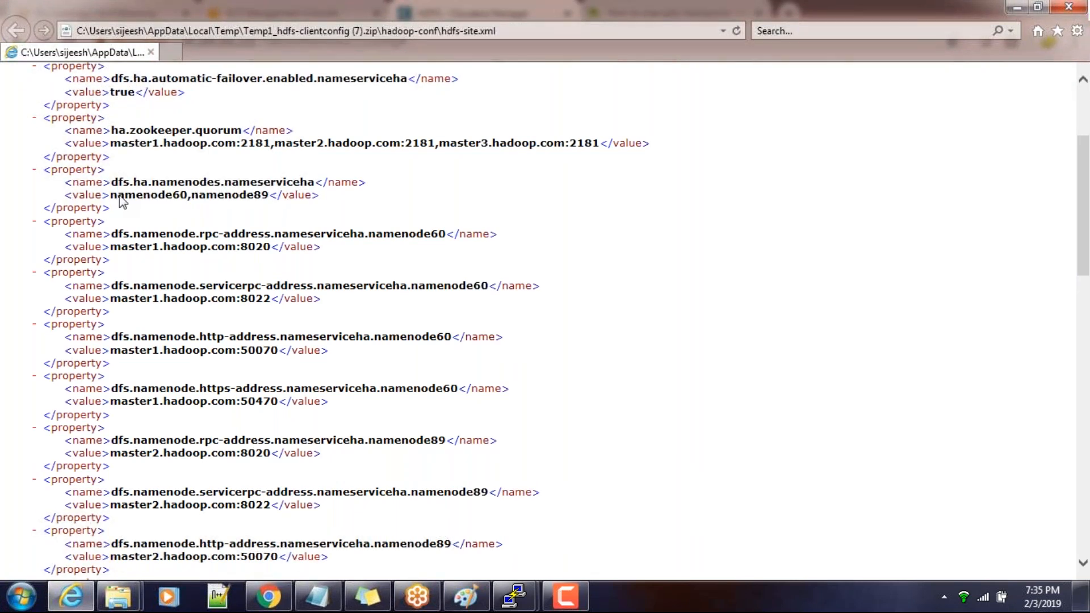
left_click_drag(118, 195, 184, 196)
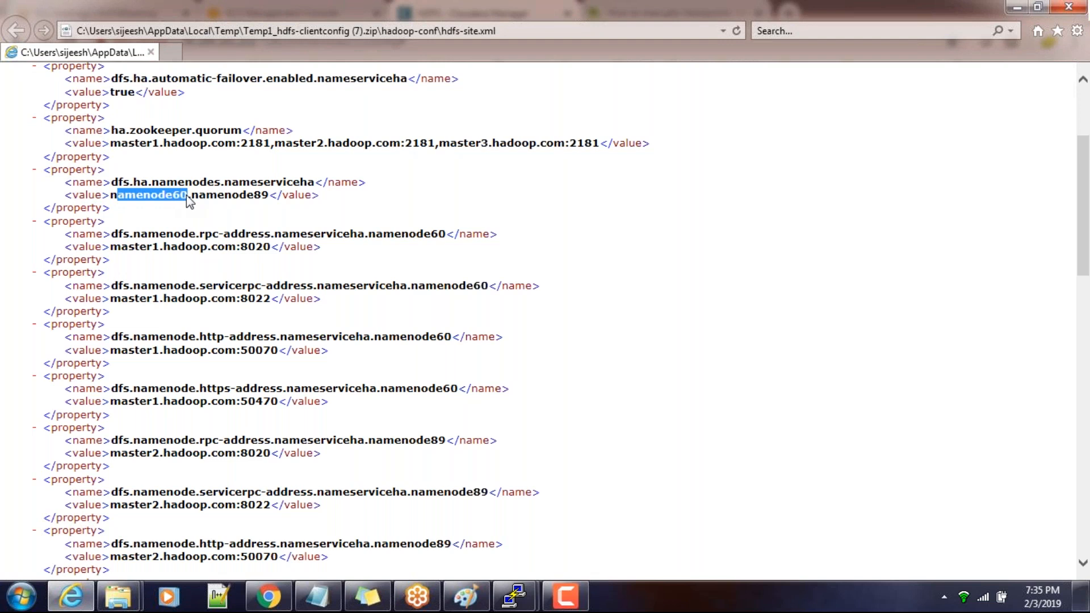
left_click(208, 202)
left_click_drag(271, 247, 137, 247)
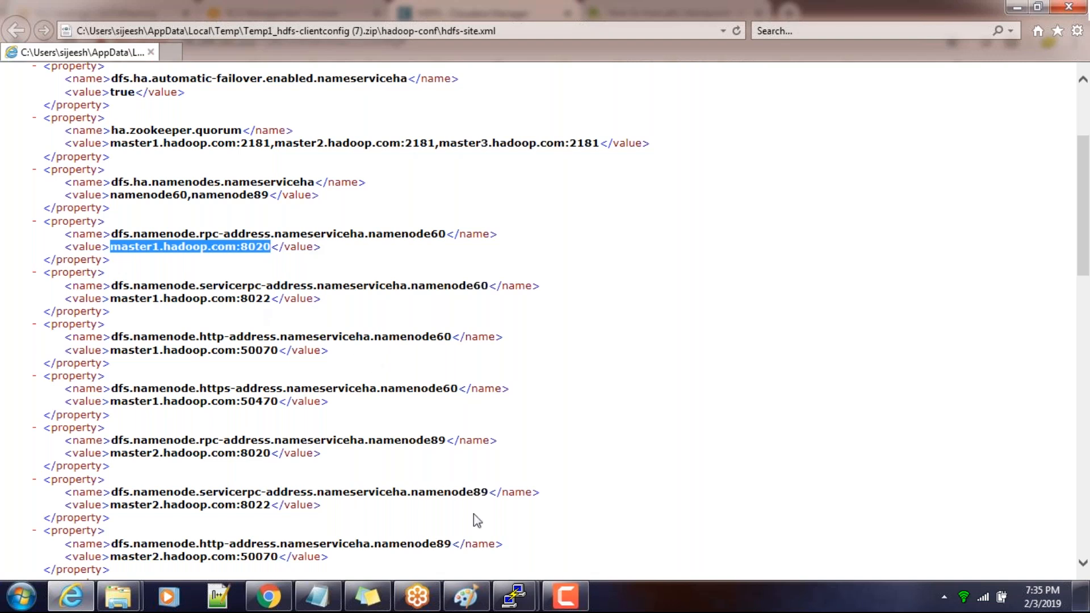
Switch to the PuTTY session on master1 and review the hdfs haadmin -getServiceState commands and the NameNode ID passed to them
mouse_move(515, 596)
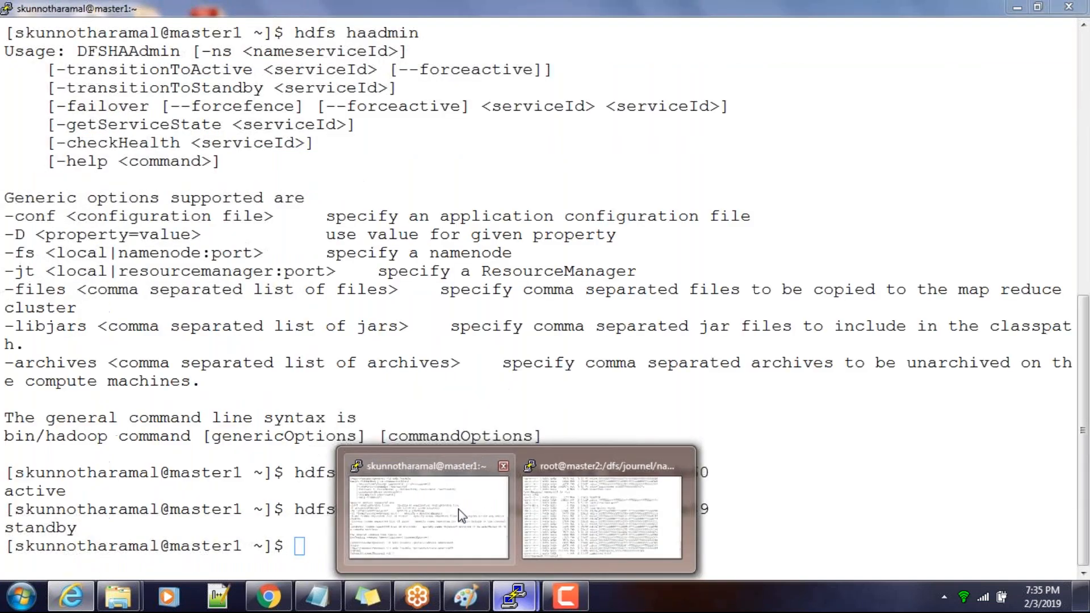
left_click(509, 503)
left_click_drag(300, 510, 570, 518)
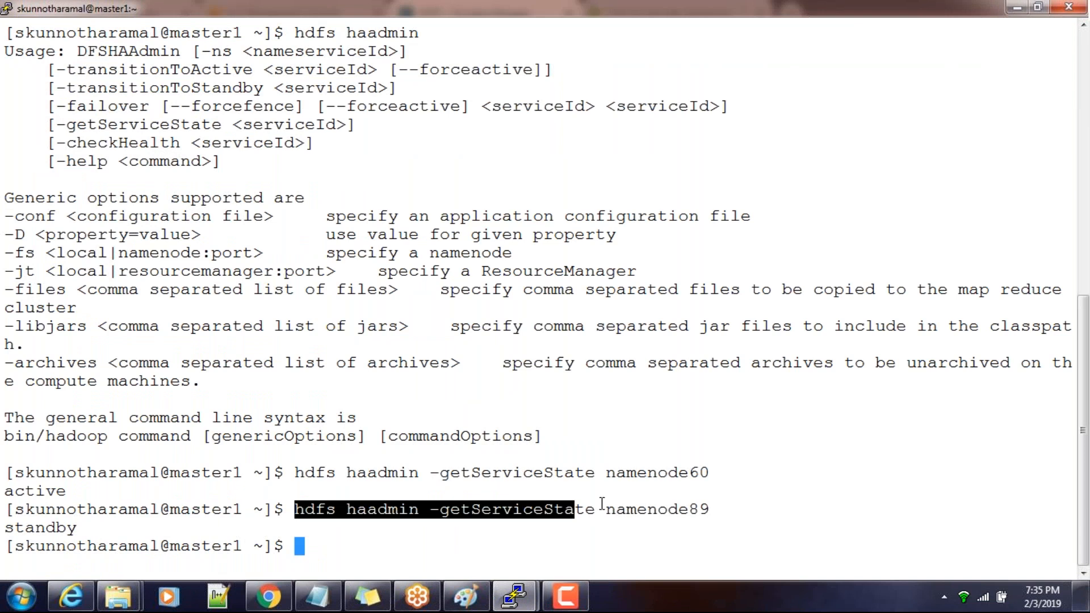
double_click(635, 478)
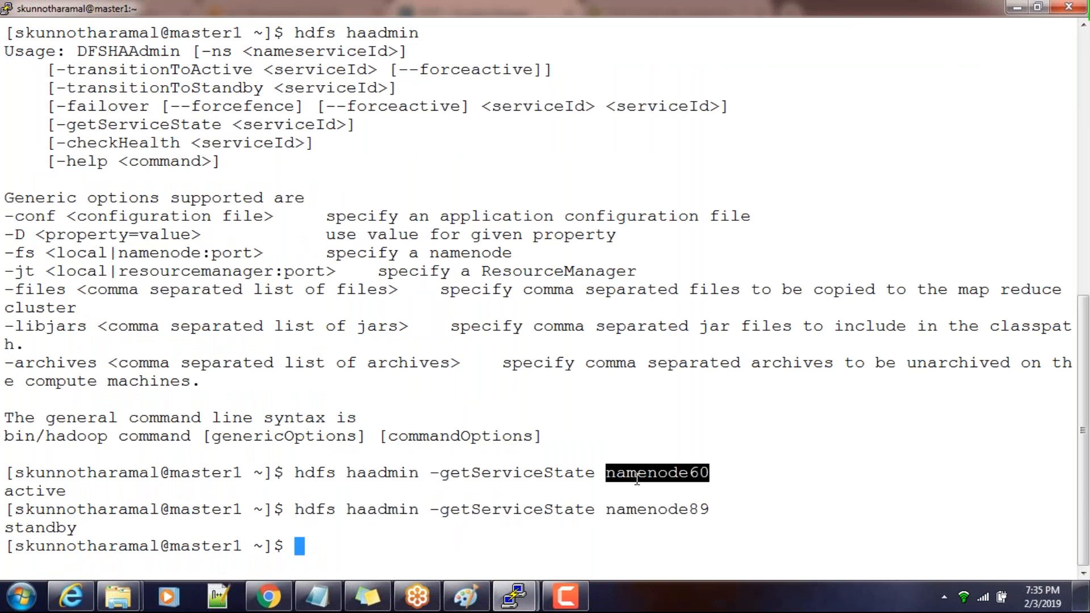
Switch to Cloudera Manager in Chrome and check the NameNode roles and their hosts in the HDFS instances list
left_click(262, 606)
left_click(93, 177)
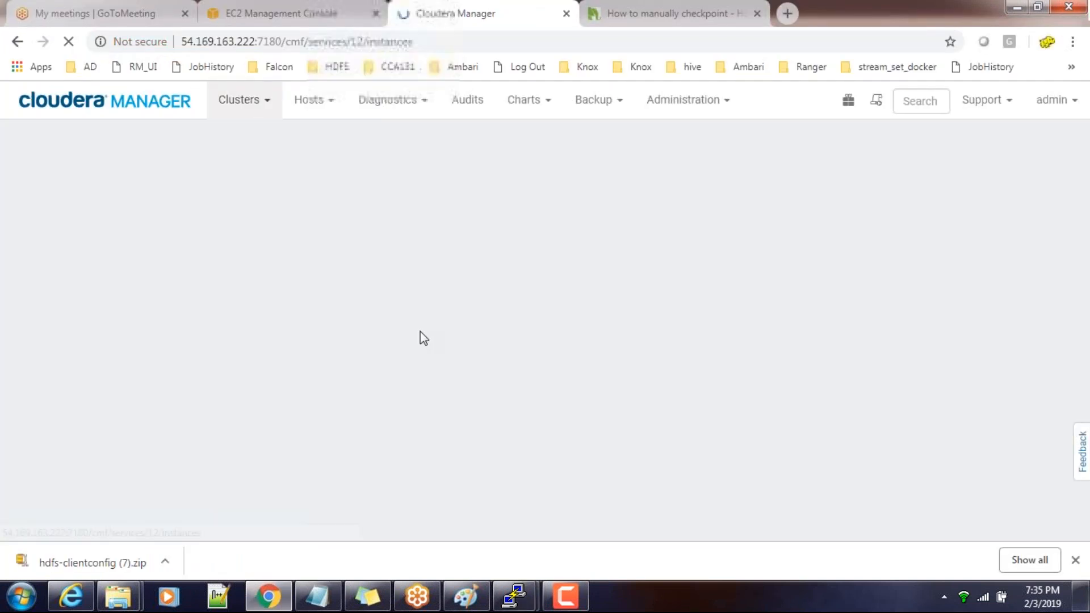
scroll(342, 456, "down", 3)
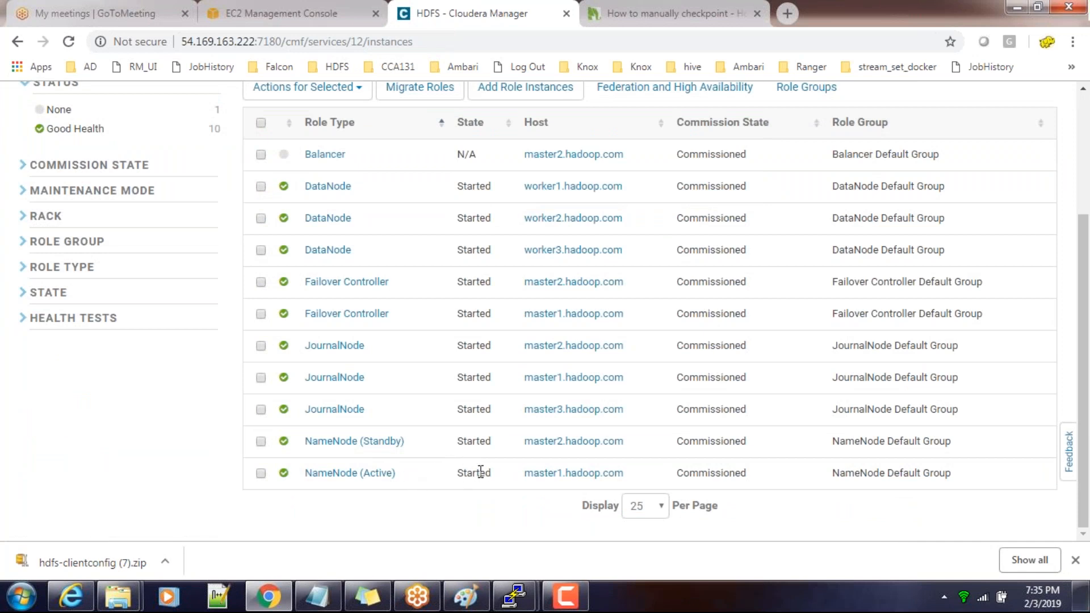
Switch back to the PuTTY session on master1 and start a new command with hdfs haadmin copied from the earlier command
key("alt+Tab")
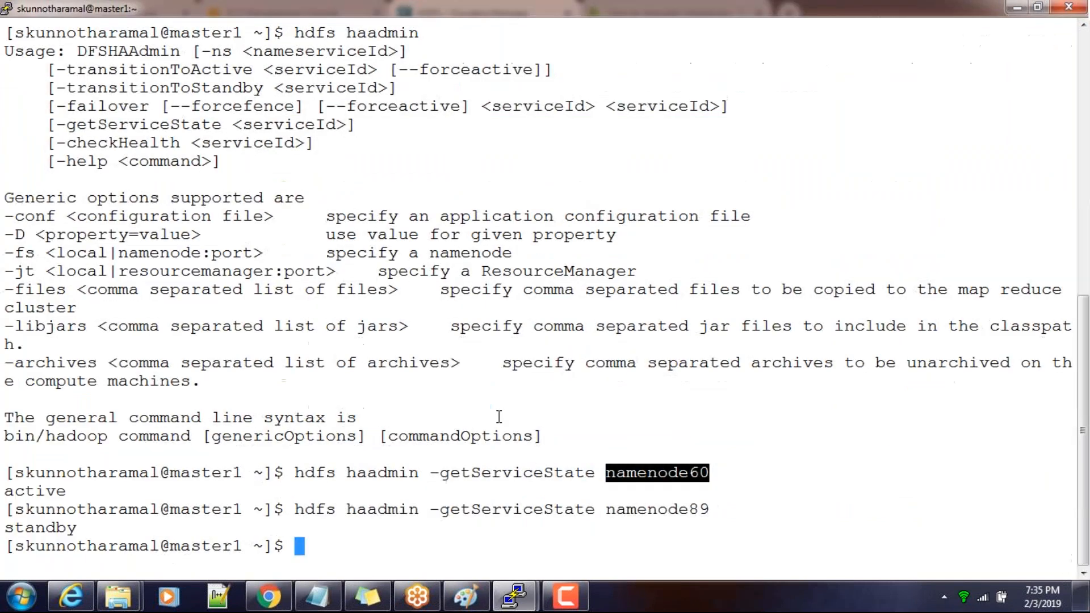
left_click_drag(287, 472, 418, 472)
right_click(419, 472)
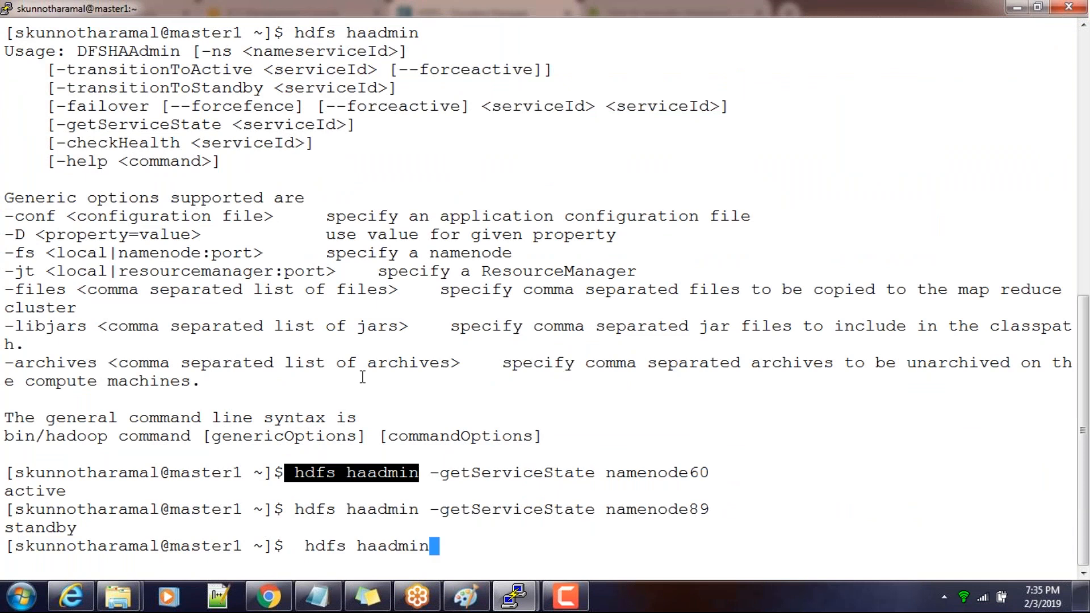
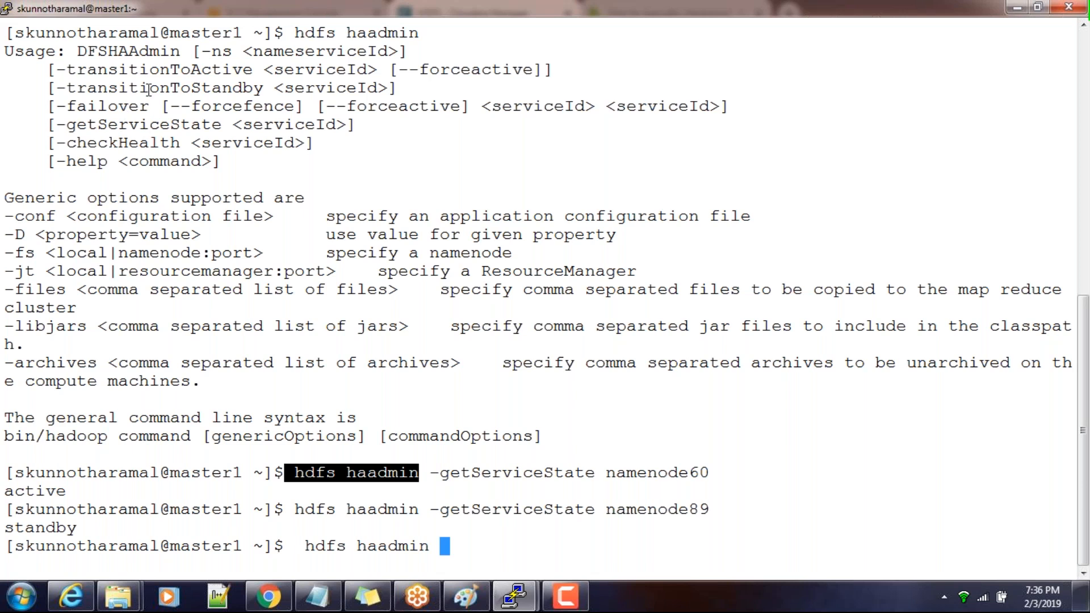
Complete the hdfs haadmin command with -failover namenode60 namenode89 and run it
double_click(104, 107)
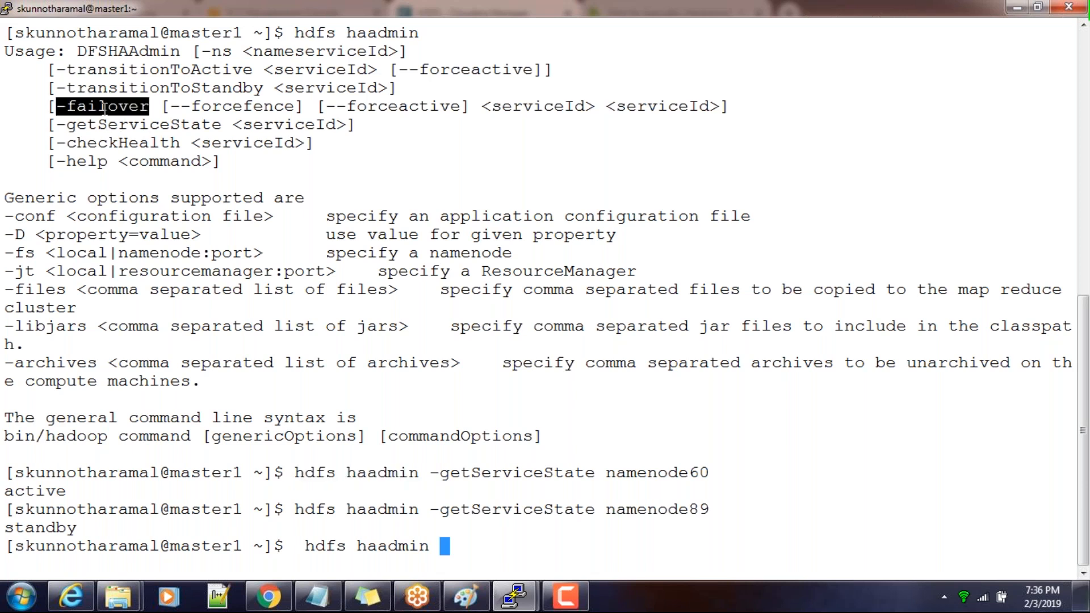
right_click(363, 304)
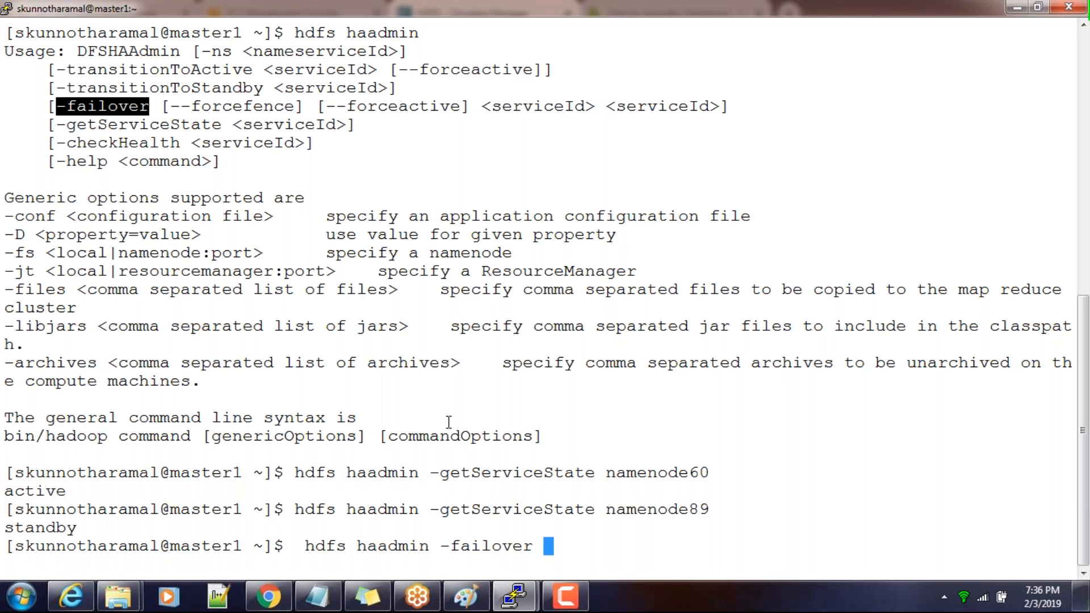
double_click(675, 472)
right_click(675, 474)
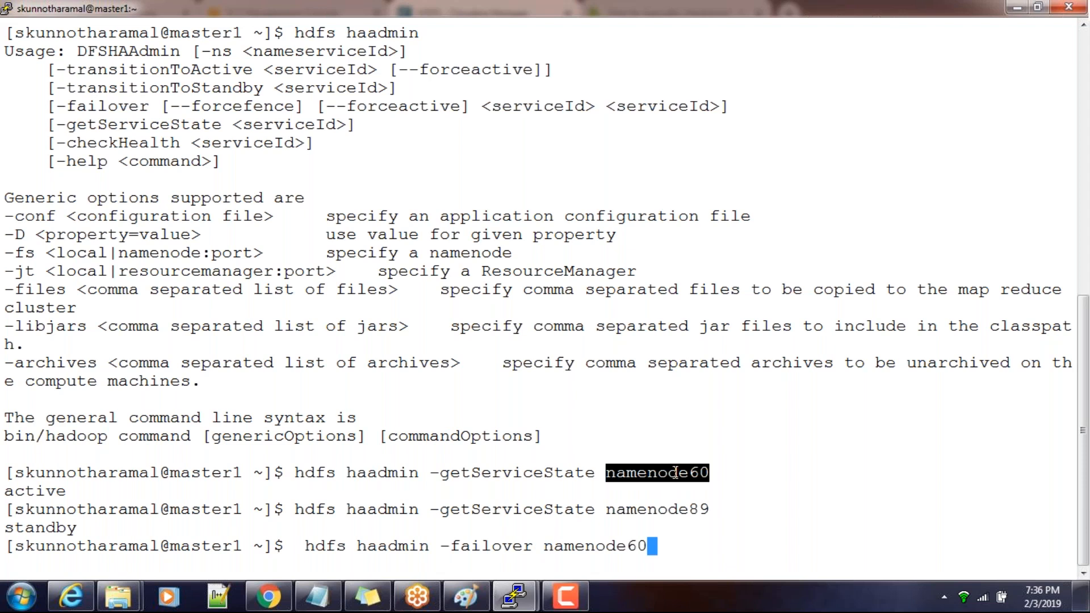
double_click(667, 510)
right_click(667, 513)
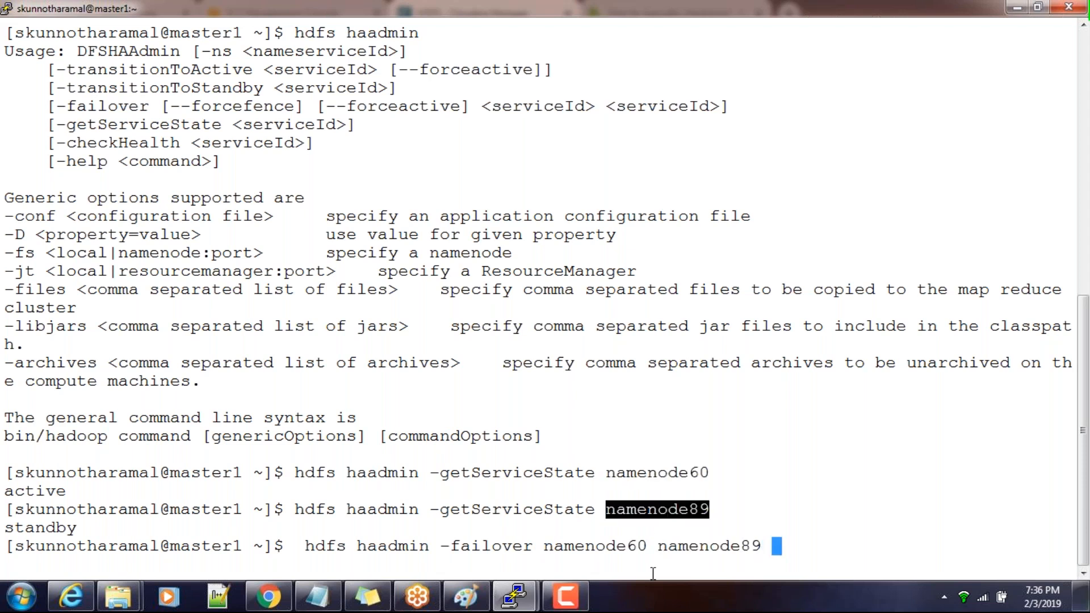
left_click_drag(663, 551, 751, 548)
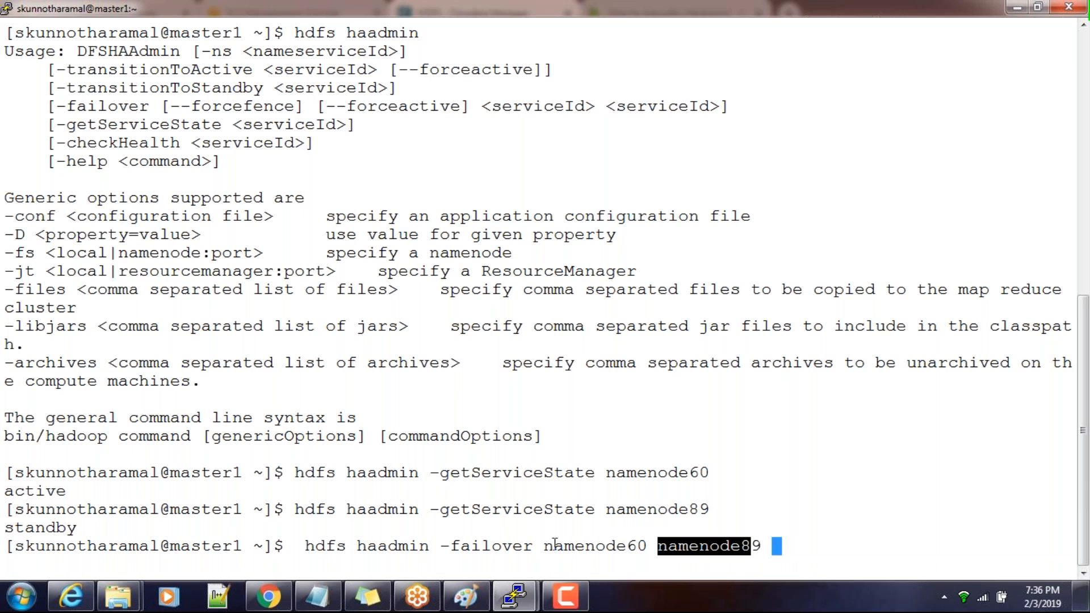
key("Return")
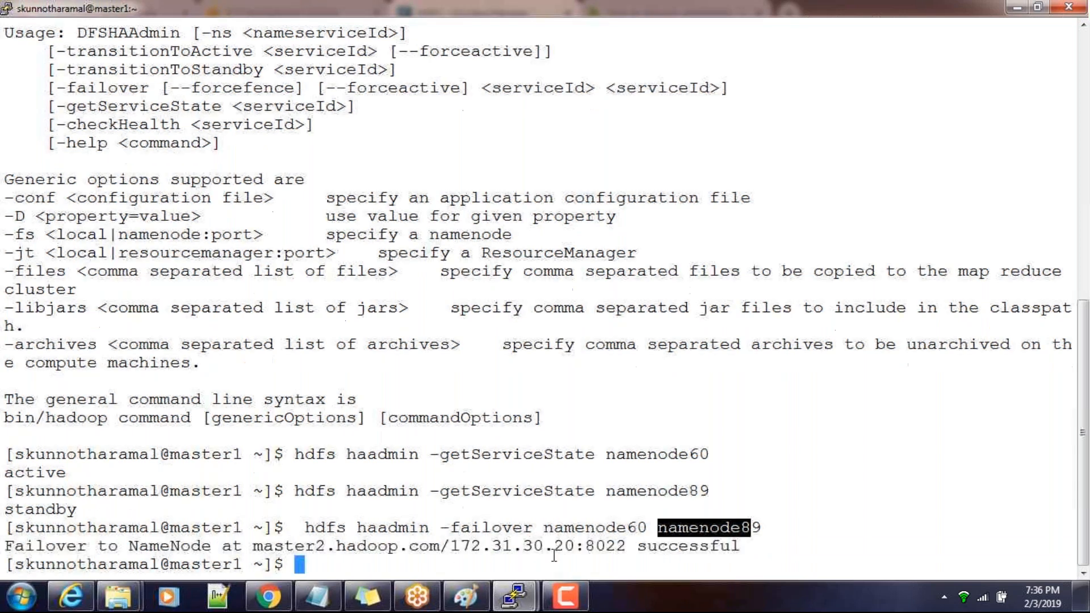
Switch to Cloudera Manager in Chrome for the HDFS instances list, and return to the PuTTY session on master1
double_click(578, 533)
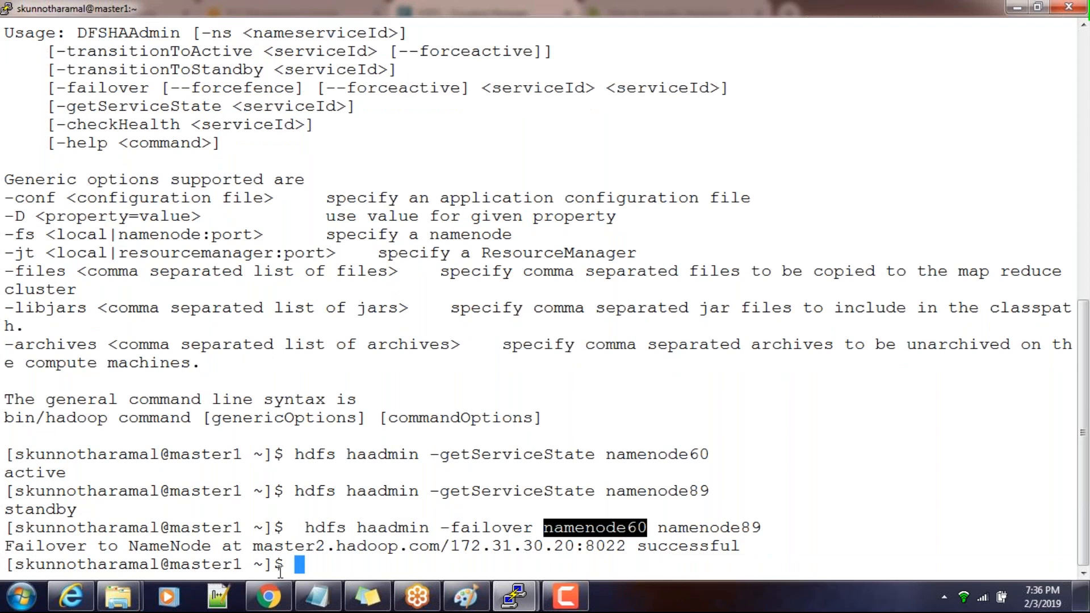
left_click(271, 599)
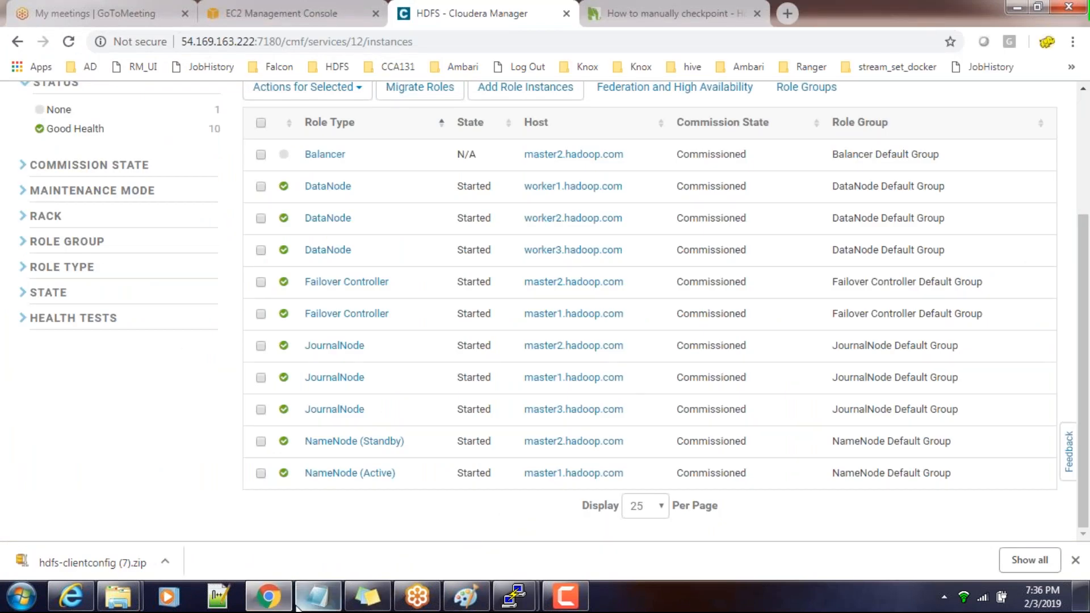
mouse_move(520, 605)
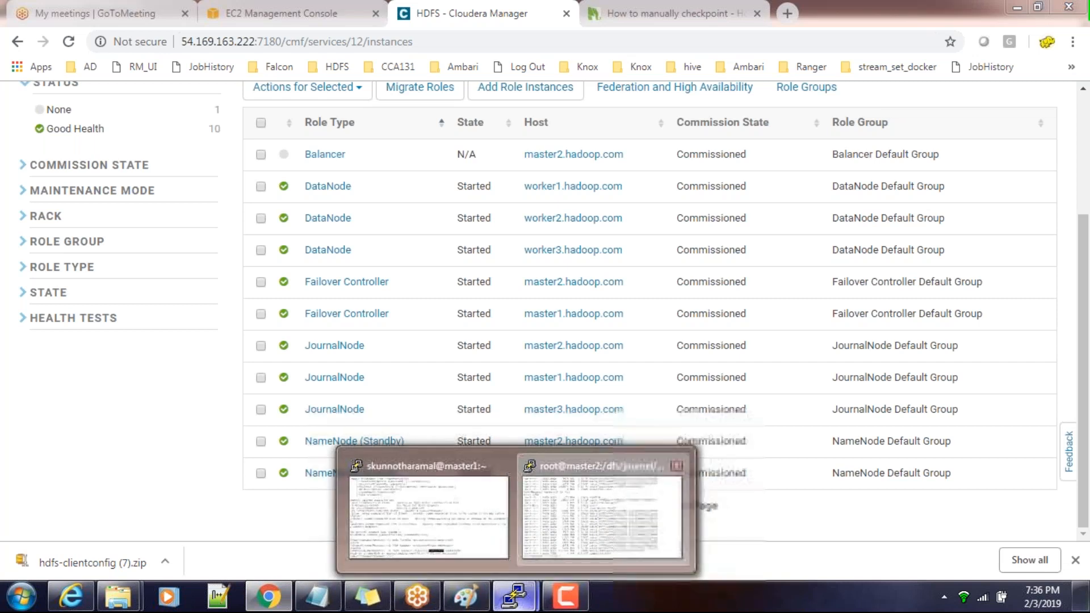
left_click(630, 516)
left_click(408, 505)
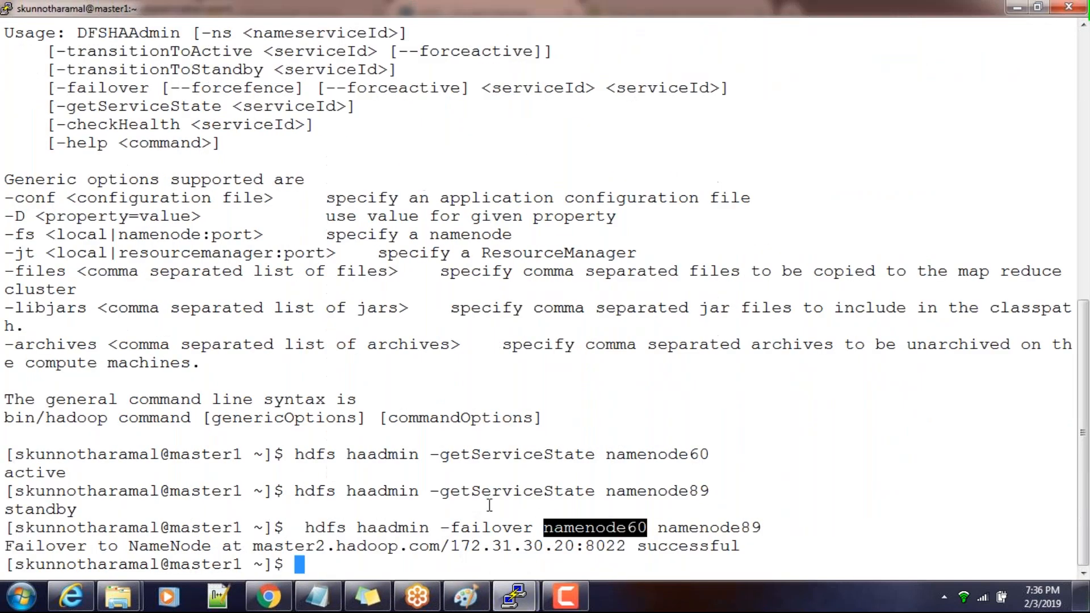
Review the source and target NameNode IDs in the failover command and the message it returned
left_click(410, 529)
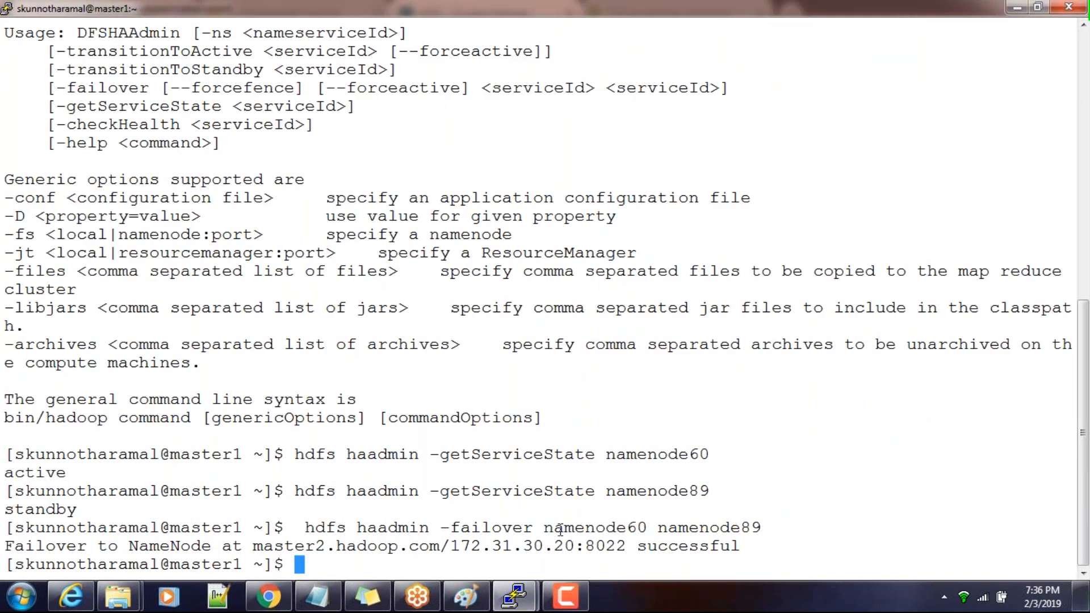
left_click_drag(552, 527, 645, 529)
left_click(703, 529)
triple_click(702, 528)
left_click(603, 522)
left_click_drag(544, 528, 643, 529)
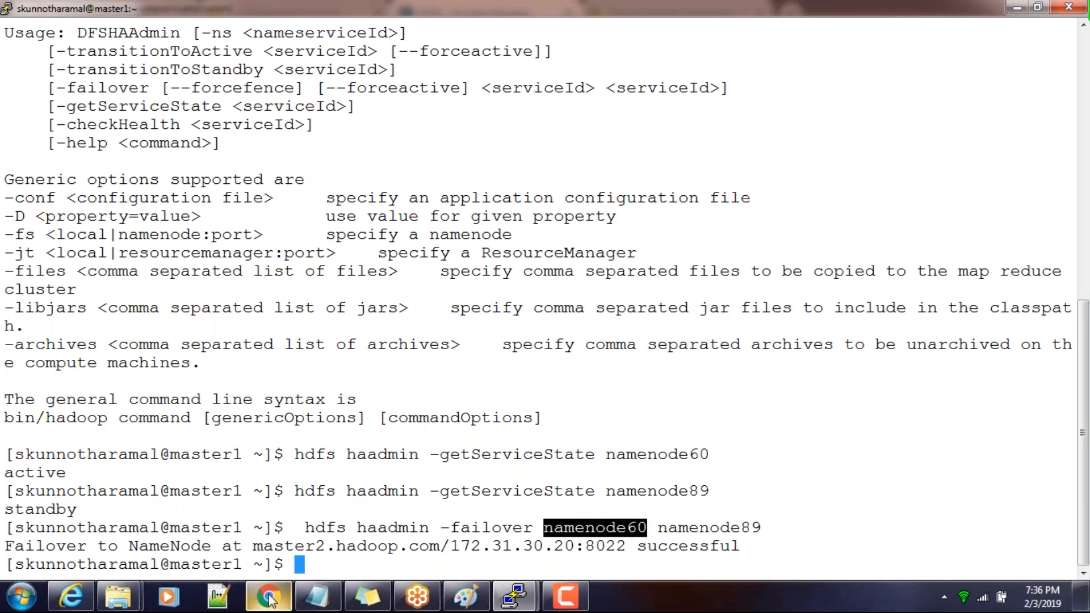
mouse_move(268, 596)
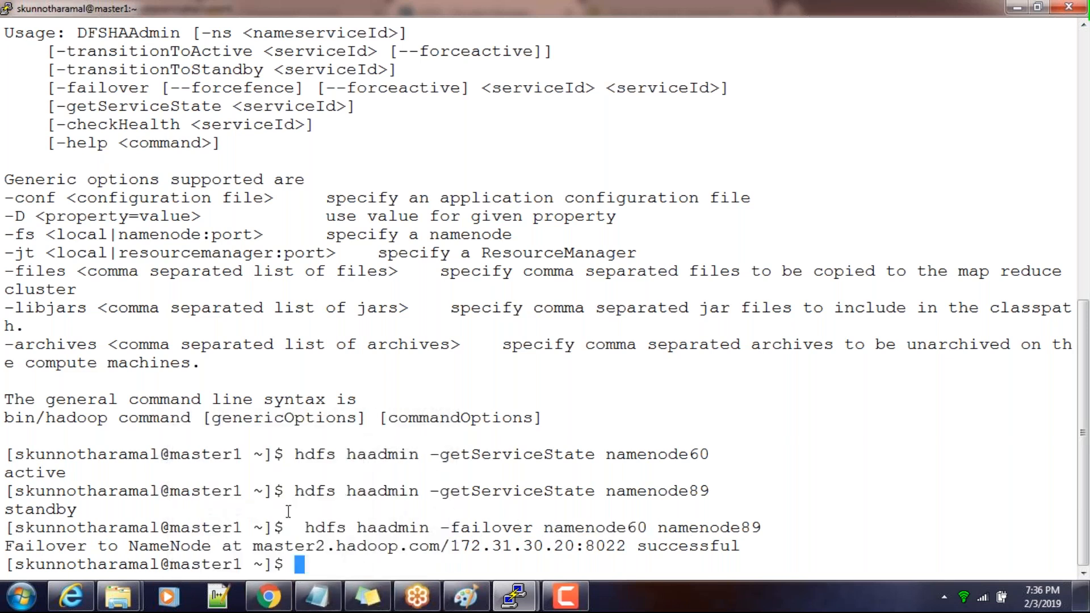
left_click_drag(130, 546, 646, 546)
Switch to Cloudera Manager in Chrome, reload the HDFS instances page and check the NameNode roles
left_click(270, 601)
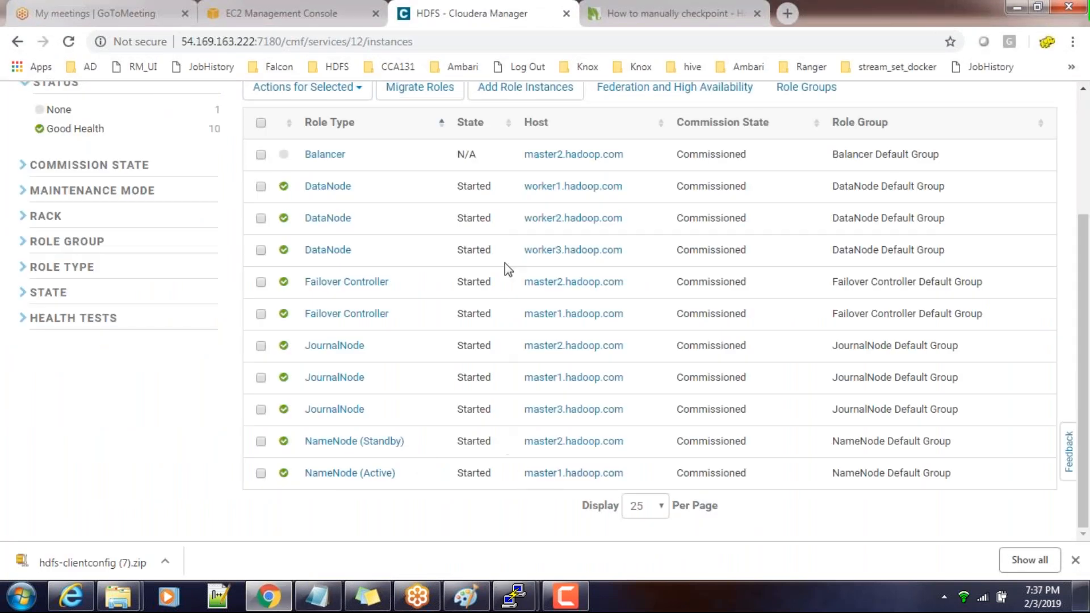
left_click(513, 37)
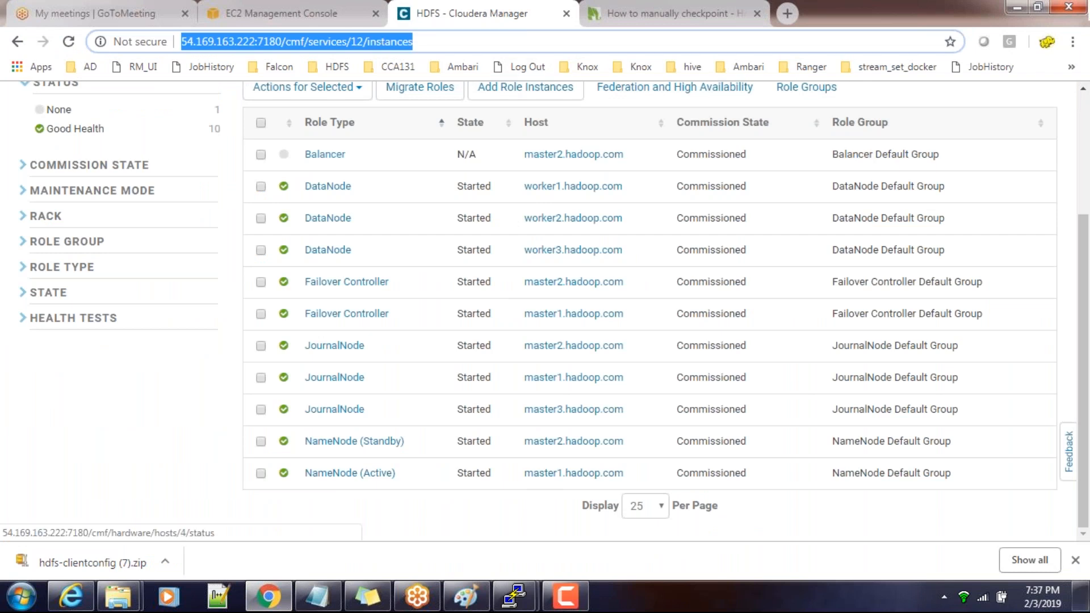
left_click(420, 41)
key("Return")
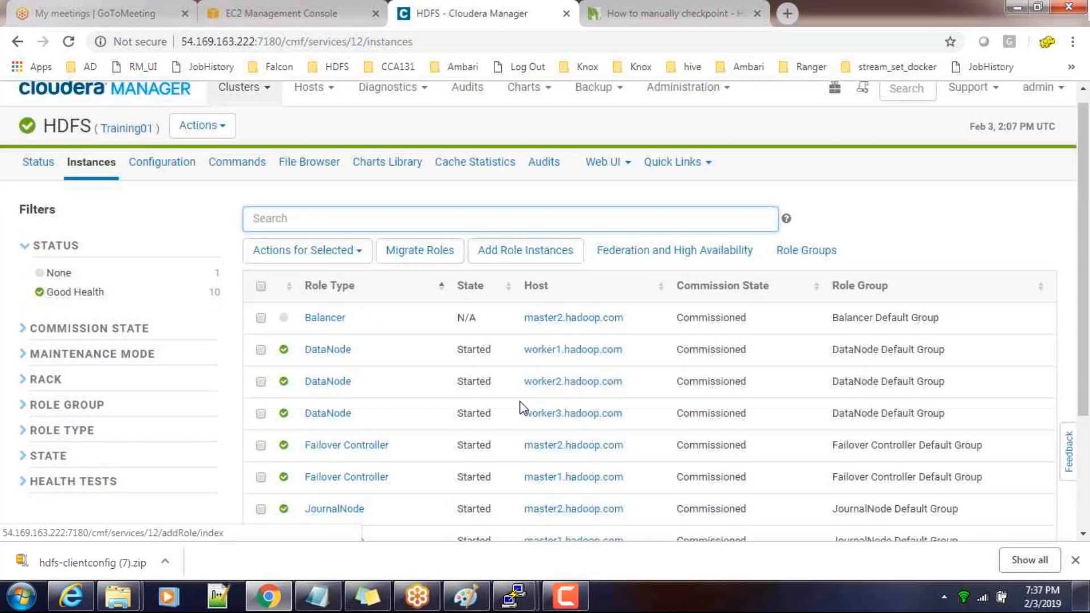
scroll(521, 408, "down", 3)
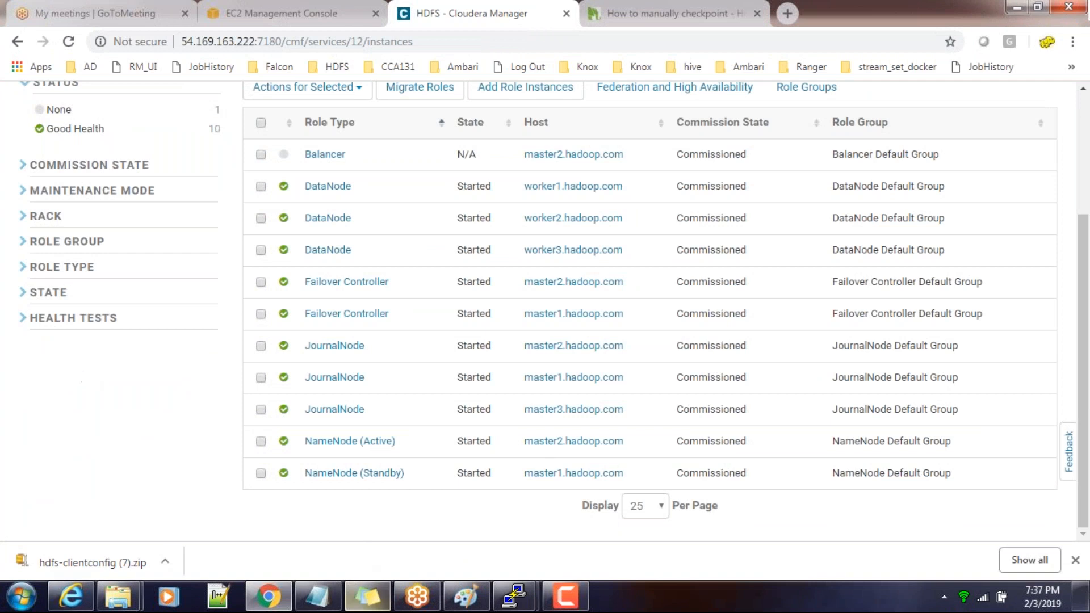
Switch back to the PuTTY session on master1 and run hdfs haadmin -getServiceState namenode60
left_click(513, 596)
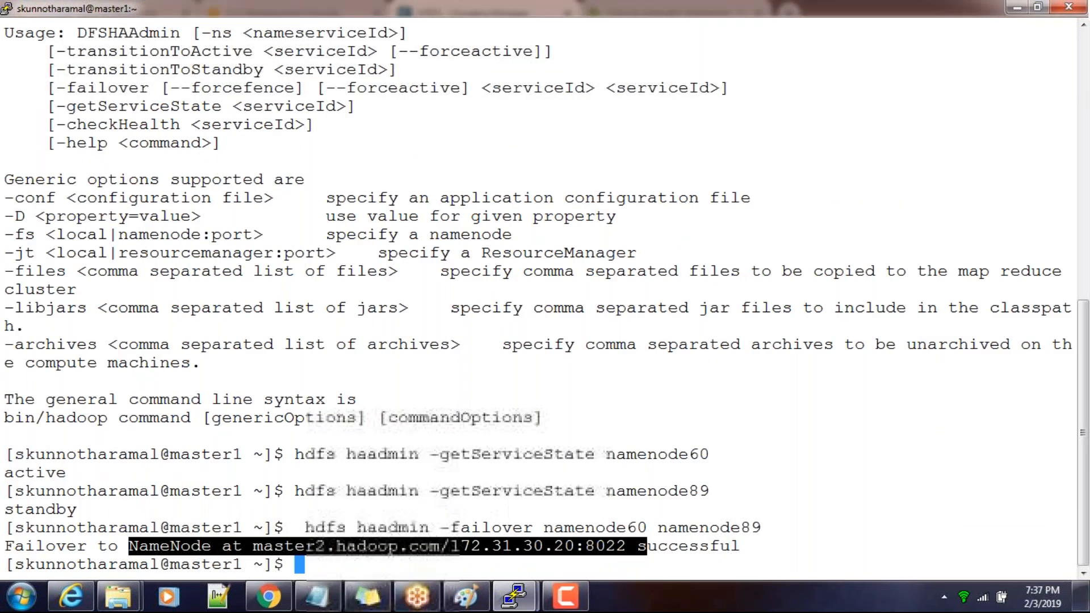
left_click(426, 477)
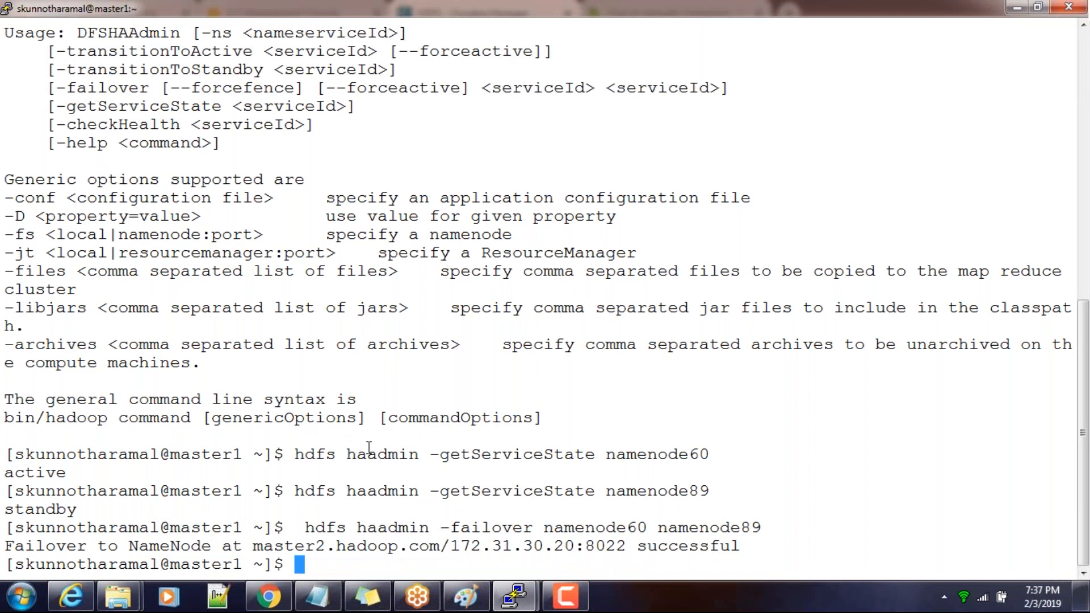
left_click_drag(285, 454, 707, 454)
right_click(697, 456)
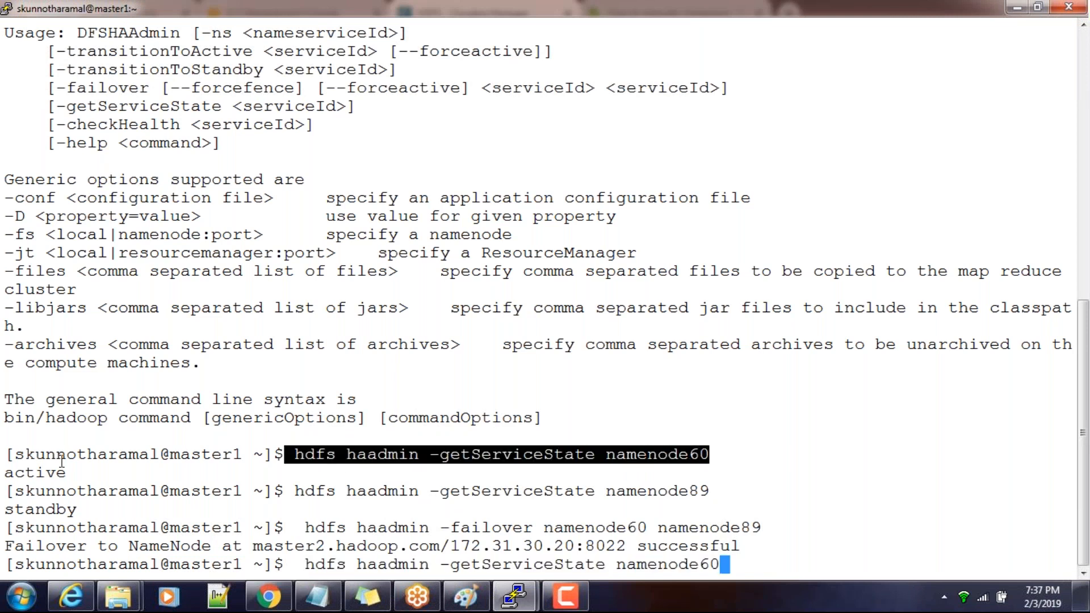
key("Return")
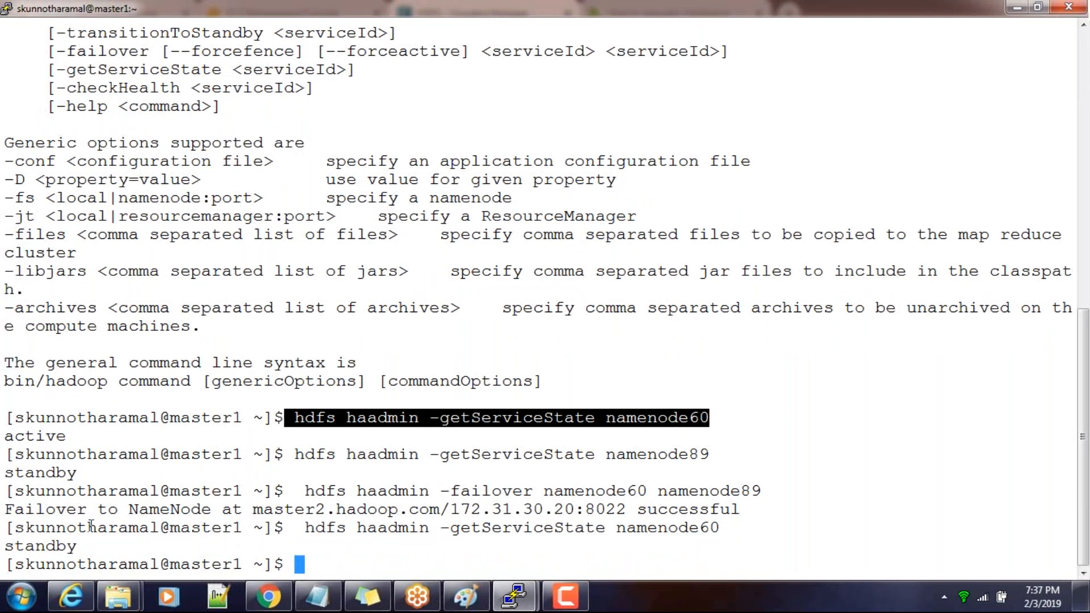
Run hdfs haadmin -getServiceState namenode89 by reusing the earlier command
left_click_drag(294, 457, 711, 454)
right_click(712, 454)
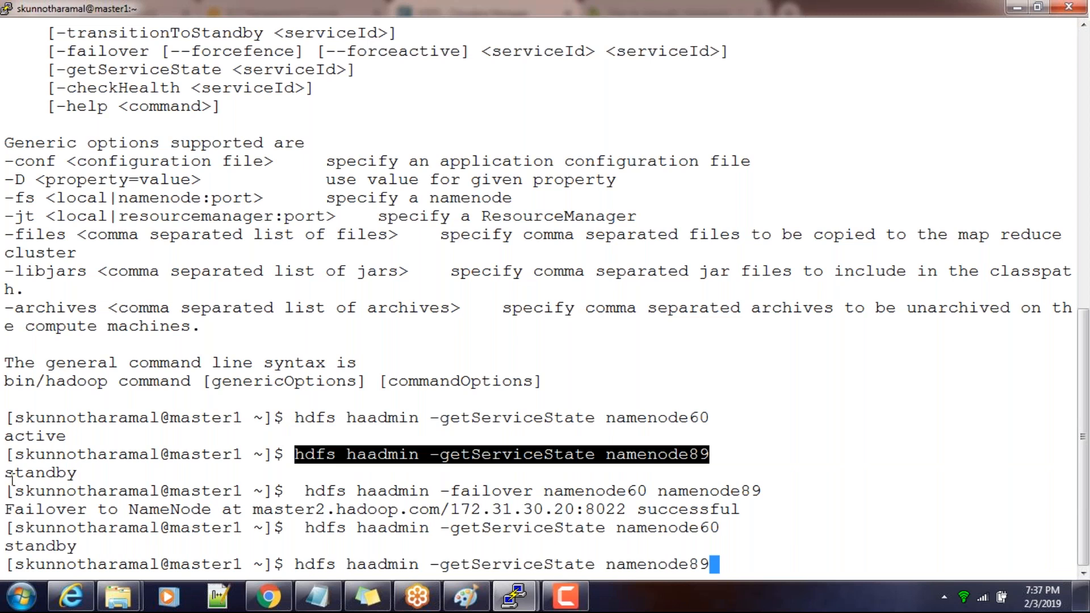
key("Return")
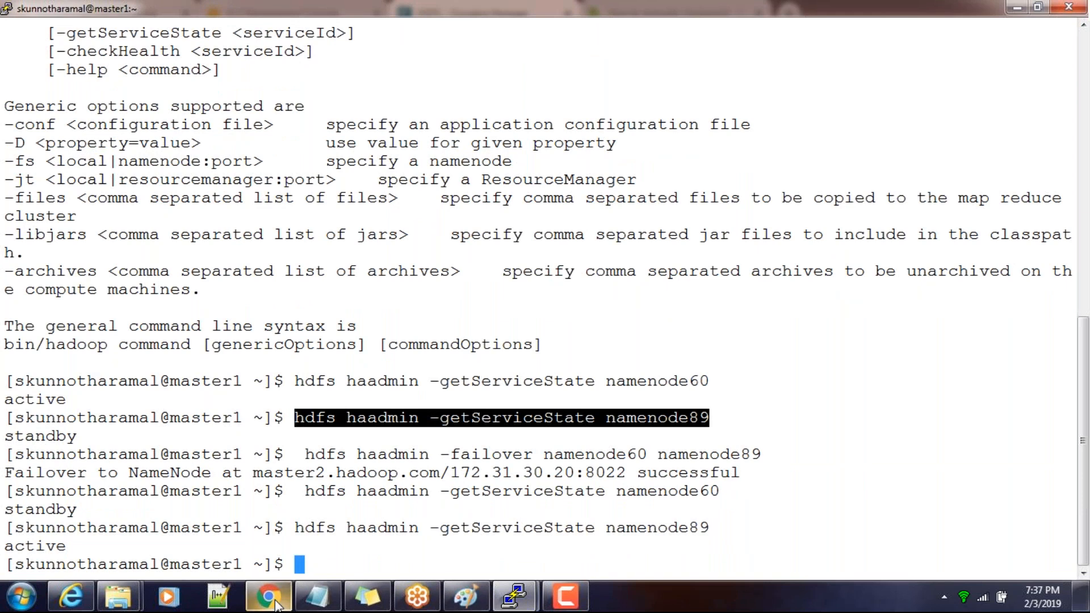
Examine the hdfs haadmin usage text for the transitionToActive, transitionToStandby, failover and getServiceState options
scroll(342, 384, "up", 10)
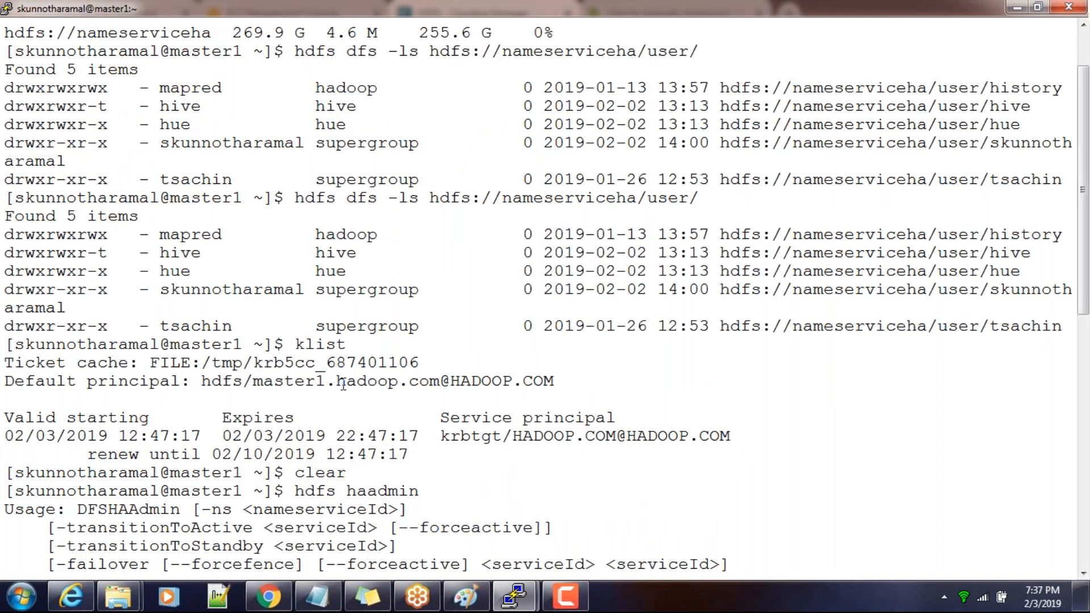
scroll(279, 431, "down", 10)
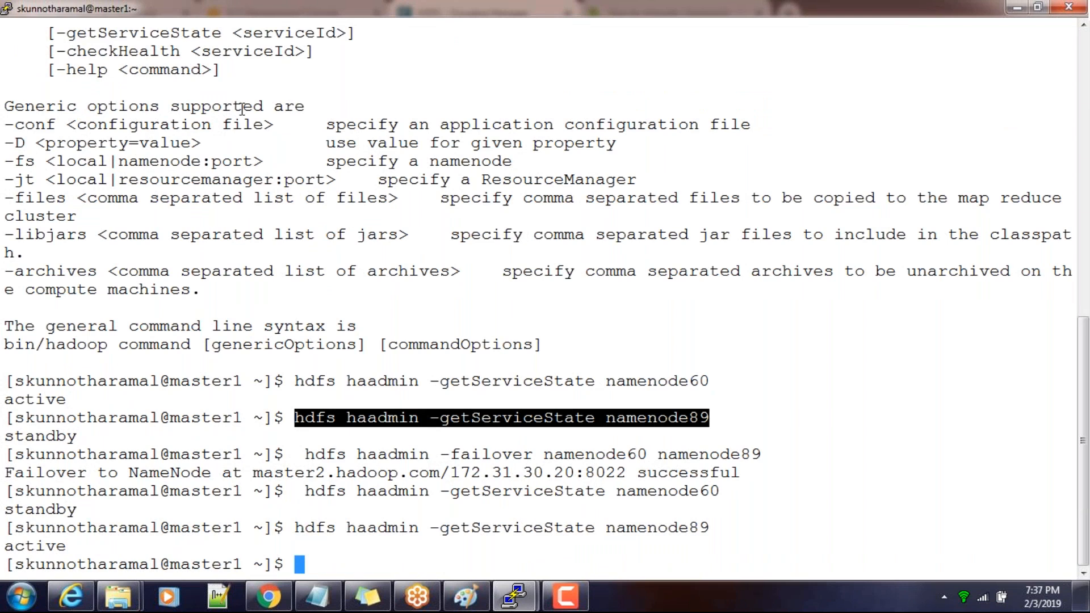
scroll(242, 108, "up", 12)
scroll(129, 327, "down", 6)
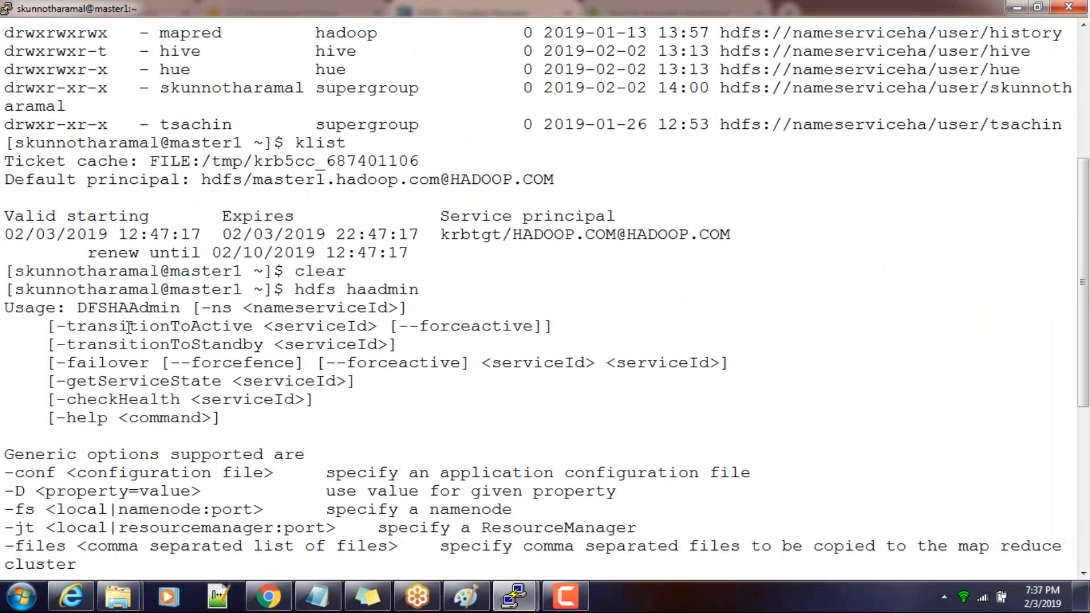
double_click(101, 332)
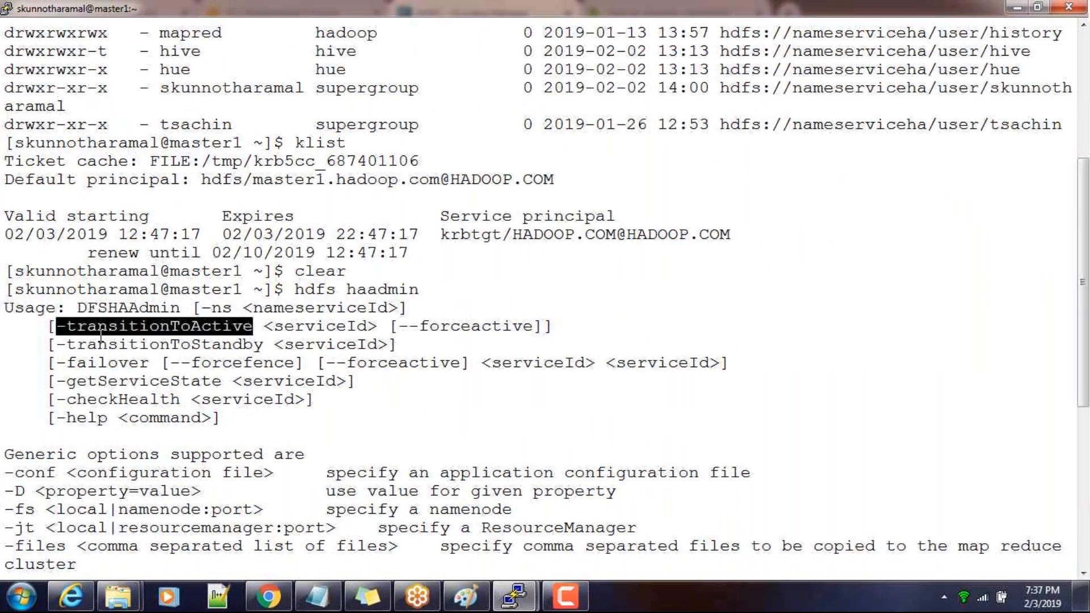
double_click(176, 346)
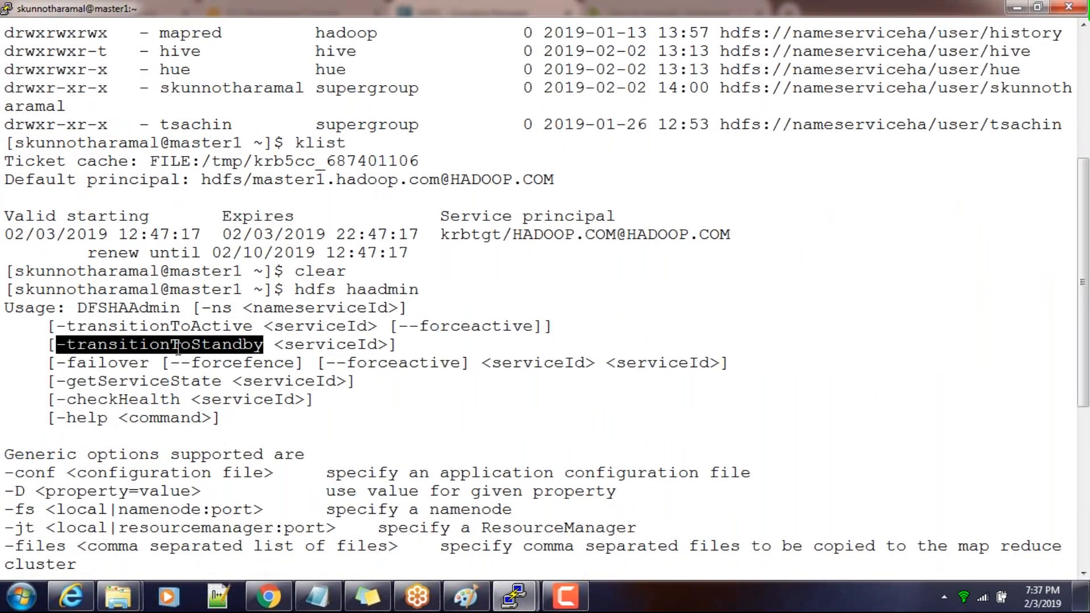
double_click(108, 365)
double_click(133, 381)
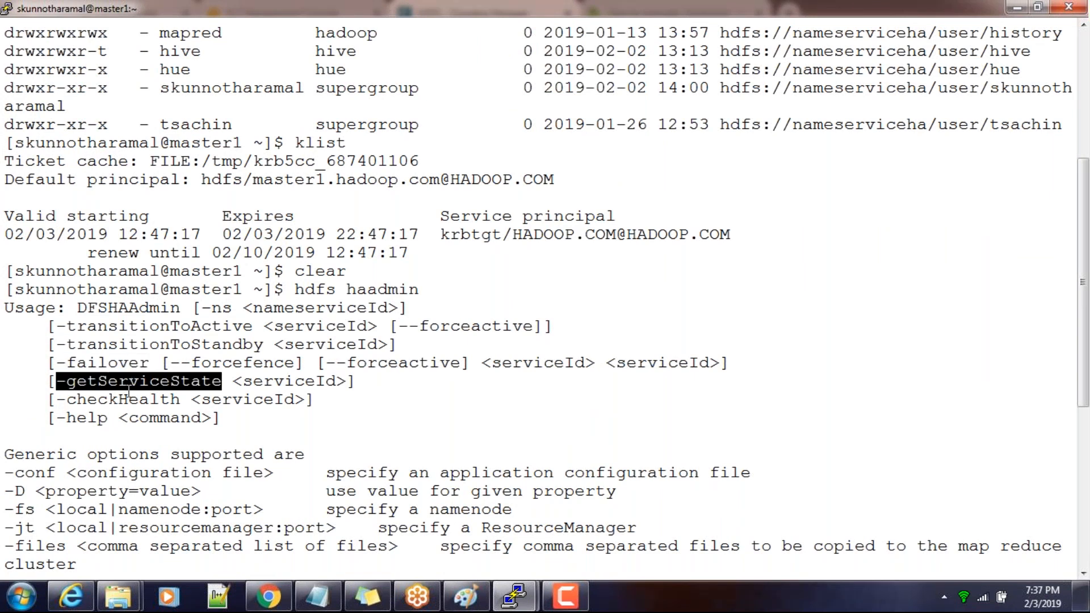
Rework the previous command into hdfs haadmin -checkHealth namenode60 and run it
double_click(126, 399)
key("ctrl+c")
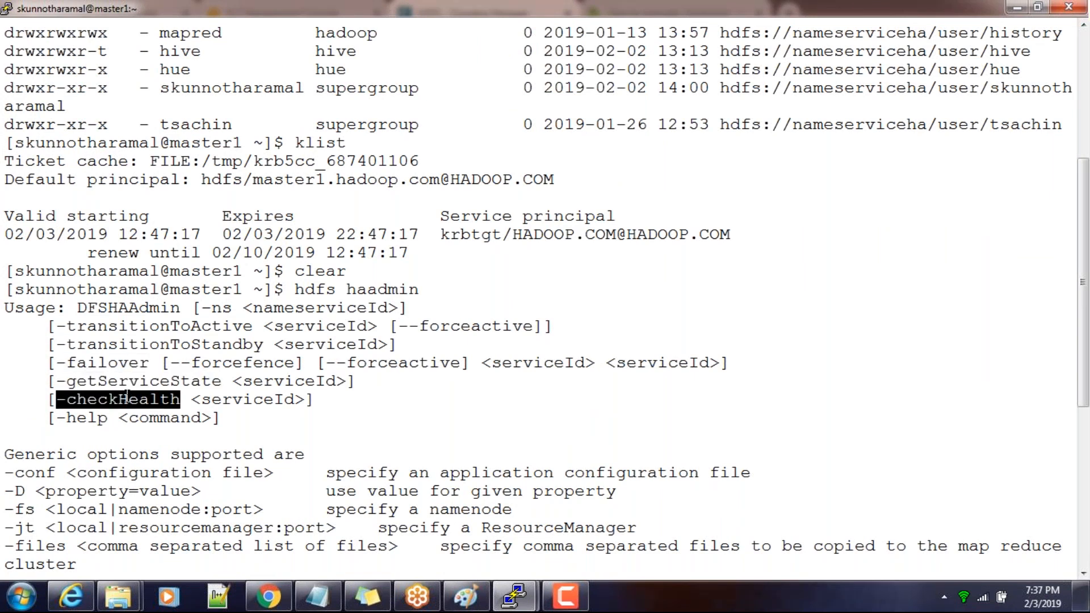
scroll(187, 300, "down", 6)
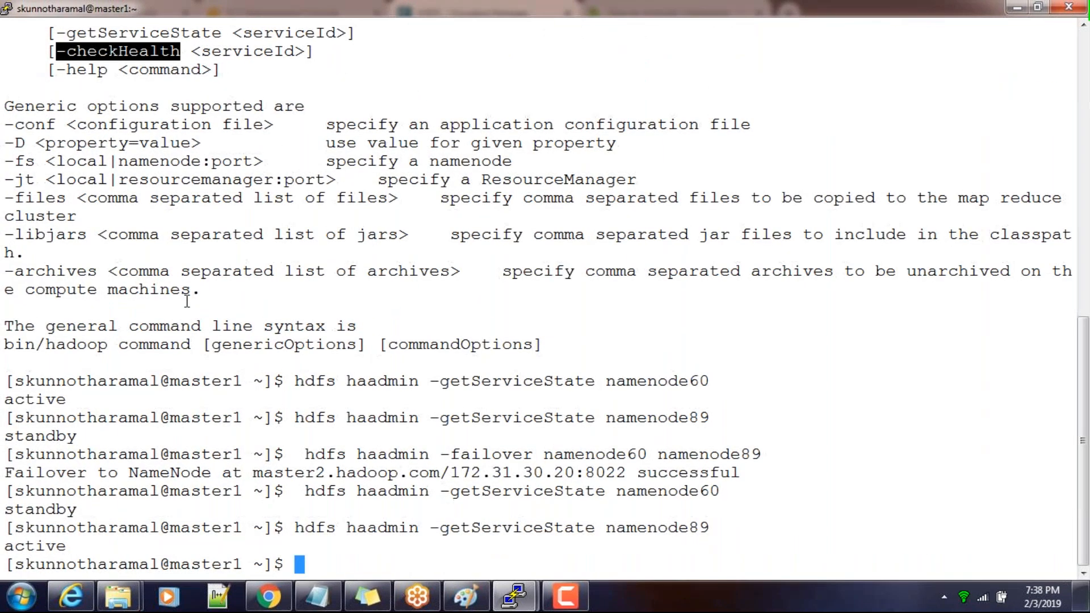
key("Up")
key("BackSpace")
key("BackSpace")
key("BackSpace")
key("BackSpace")
key("BackSpace")
key("BackSpace")
key("BackSpace")
key("BackSpace")
key("BackSpace")
key("BackSpace")
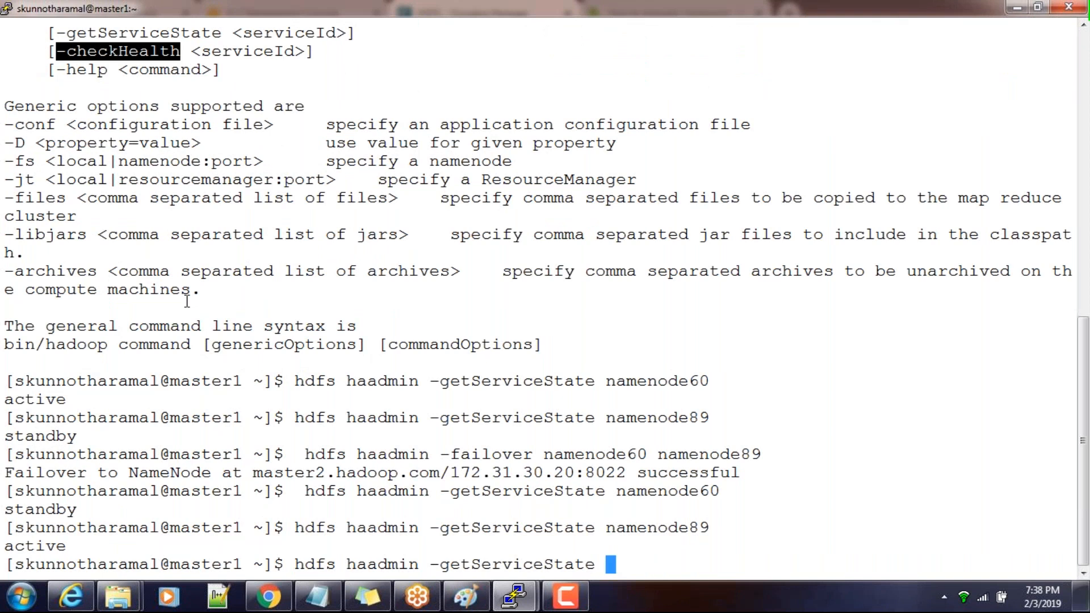
key("BackSpace")
key("BackSpace")
key("BackSpace")
key("BackSpace")
key("BackSpace")
key("BackSpace")
key("BackSpace")
key("BackSpace")
key("BackSpace")
key("BackSpace")
key("BackSpace")
key("BackSpace")
key("BackSpace")
key("BackSpace")
key("BackSpace")
key("BackSpace")
key("BackSpace")
right_click(190, 300)
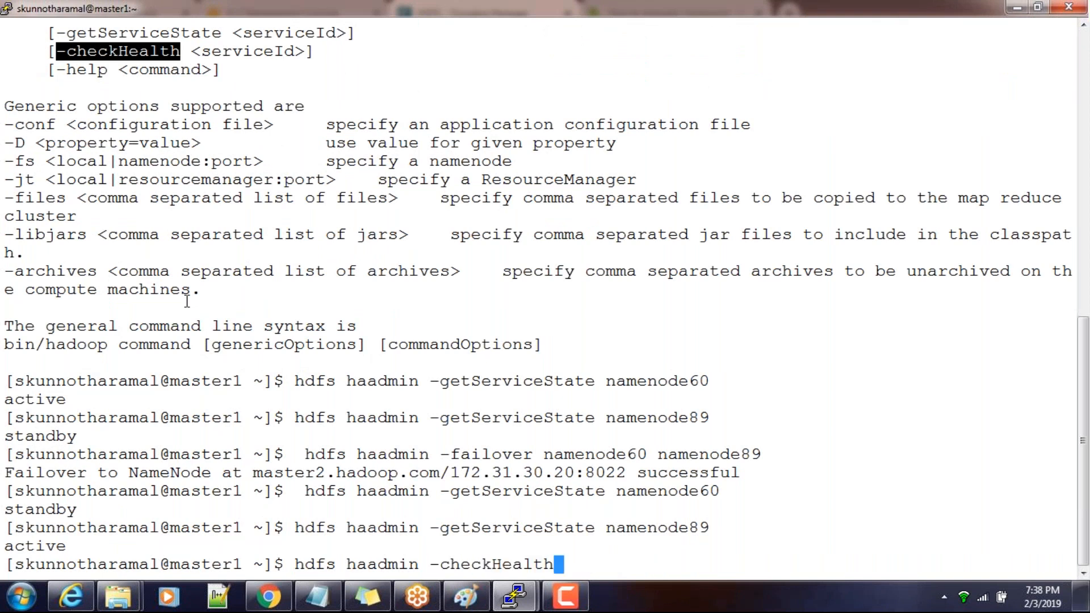
double_click(668, 381)
right_click(669, 380)
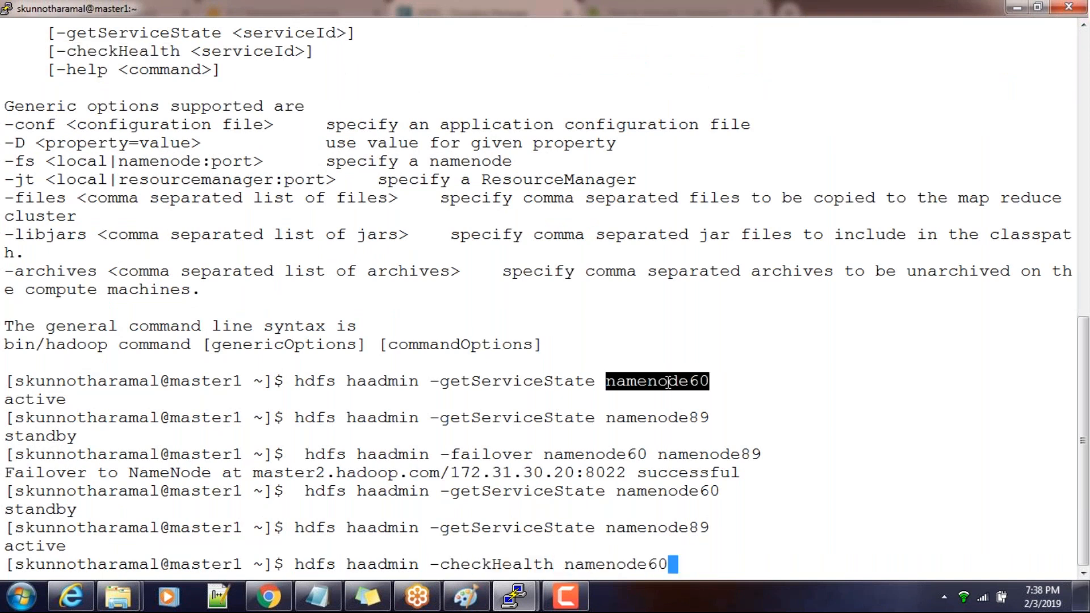
key("Return")
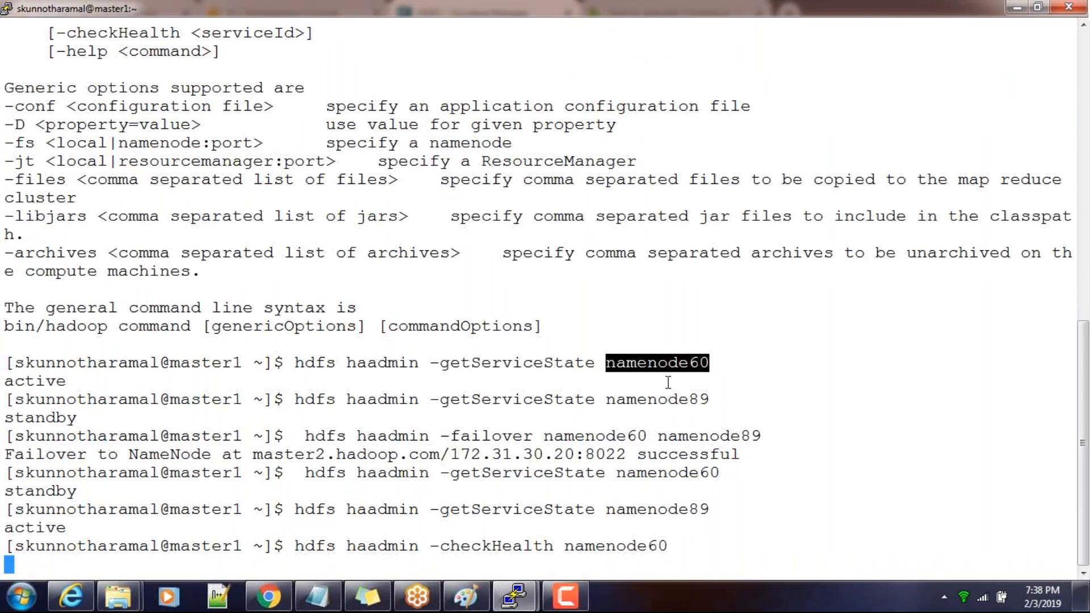
Rework the previous command into hdfs haadmin -checkHealth namenode89 and run it
key("Up")
key("BackSpace")
key("BackSpace")
key("BackSpace")
key("BackSpace")
key("BackSpace")
key("BackSpace")
key("BackSpace")
key("BackSpace")
key("BackSpace")
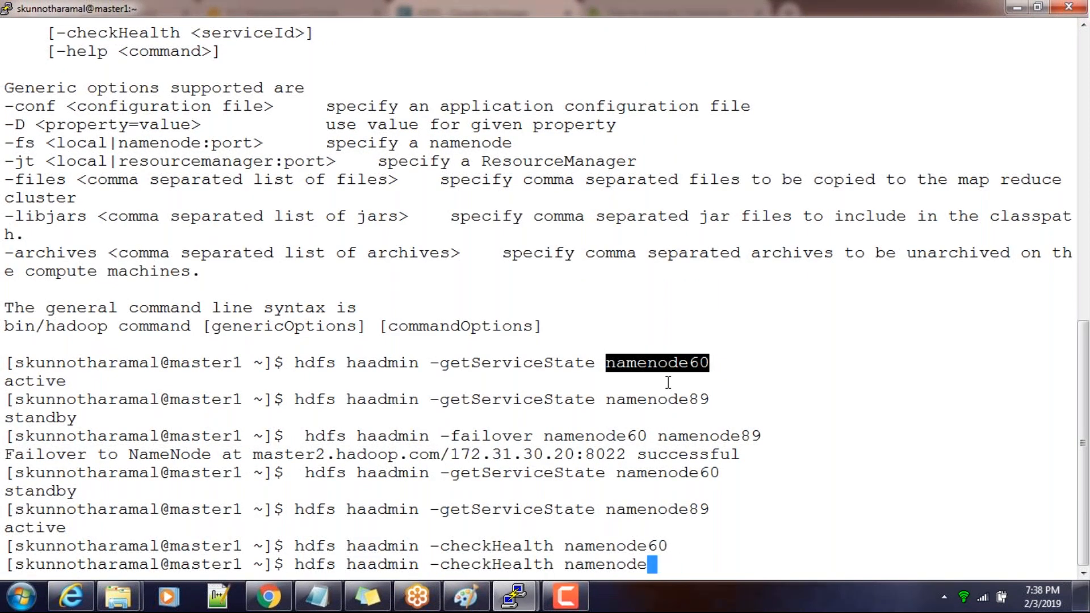
key("BackSpace")
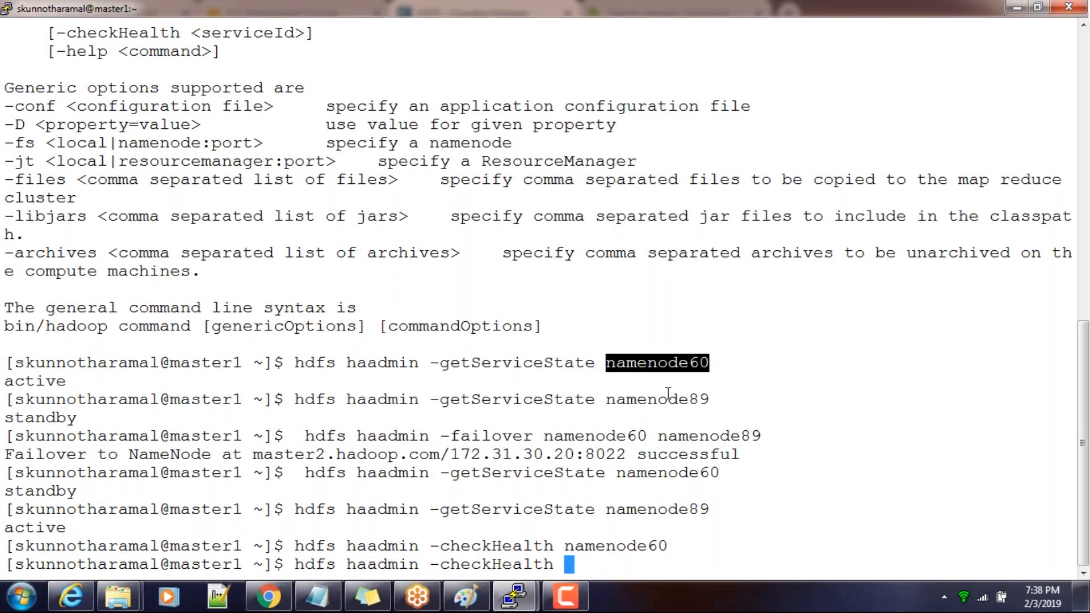
double_click(669, 400)
right_click(669, 400)
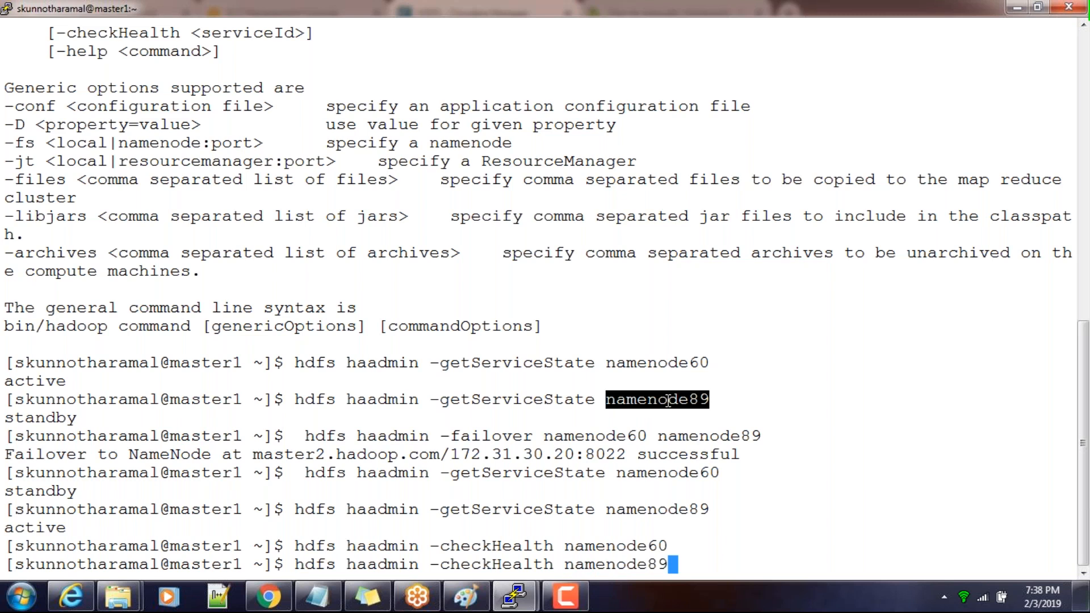
key("Return")
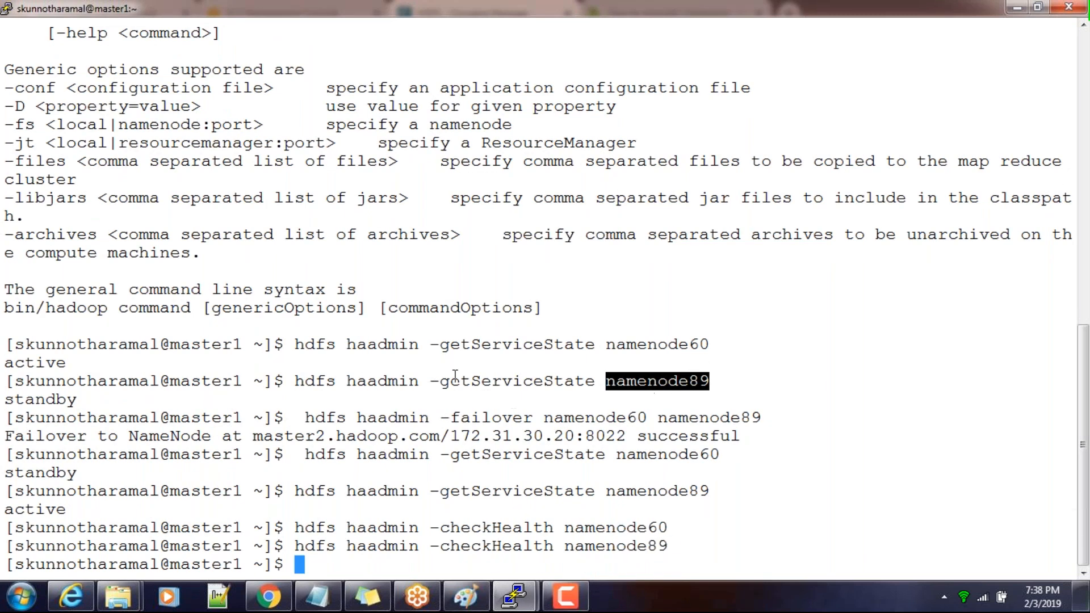
Review the transitionToStandby and transitionToActive options in the hdfs haadmin usage text
scroll(361, 307, "up", 9)
scroll(142, 314, "down", 4)
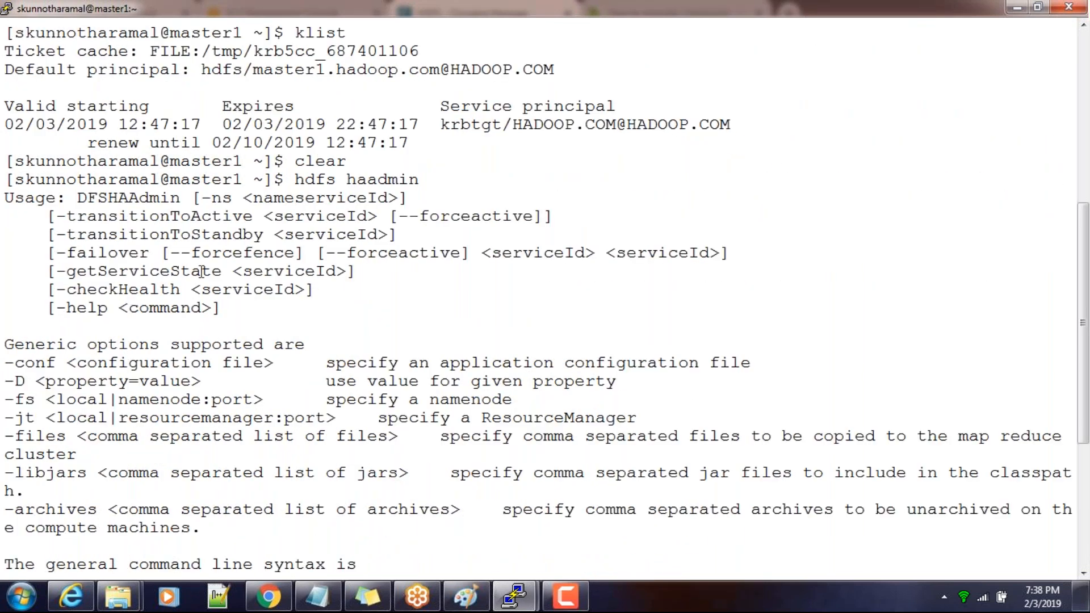
double_click(166, 234)
double_click(160, 216)
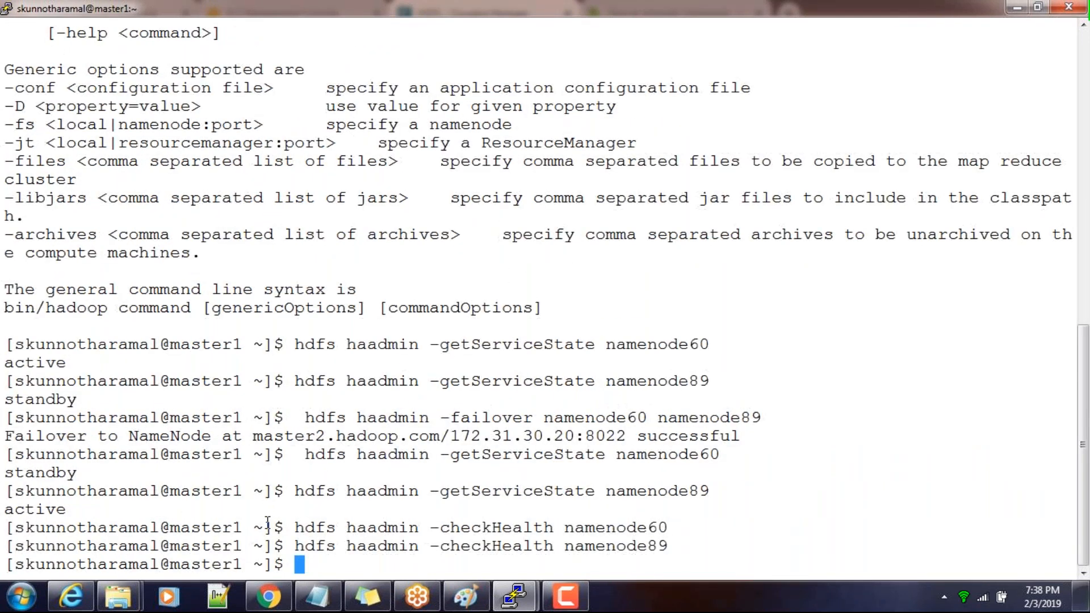
left_click_drag(297, 546, 429, 546)
left_click(419, 522)
Switch to Cloudera Manager in Chrome and inspect the YARN service's role instances, particularly the ResourceManager
left_click(268, 596)
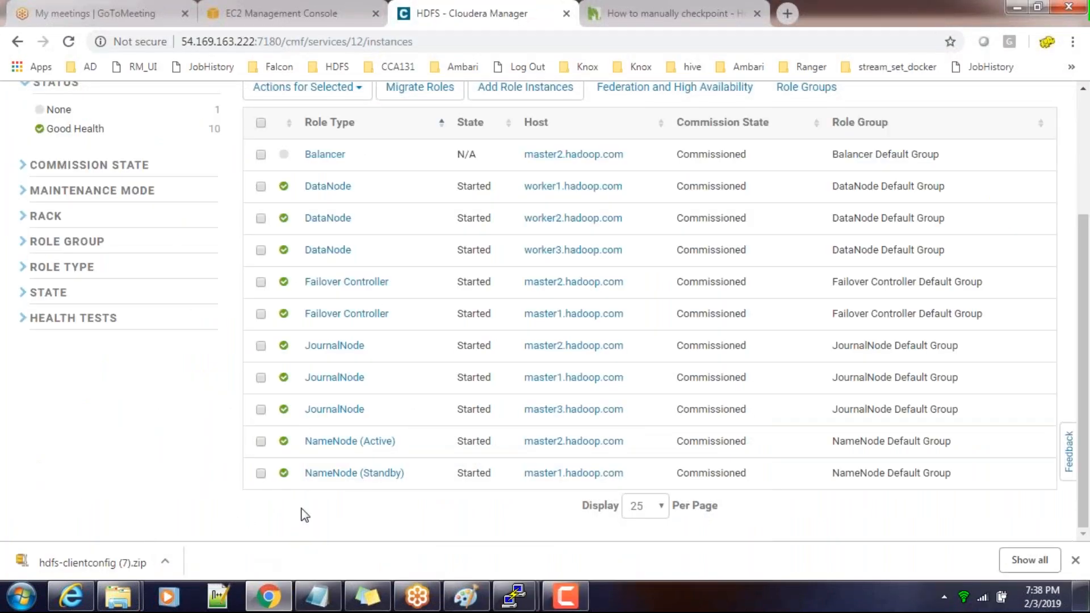
scroll(301, 513, "up", 3)
mouse_move(513, 596)
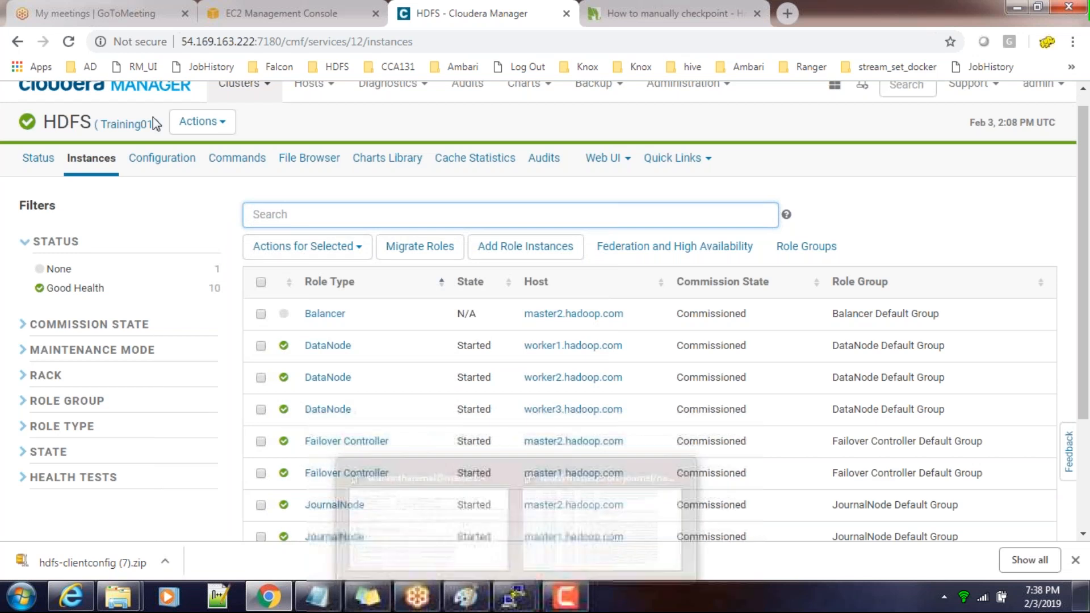
scroll(135, 162, "up", 1)
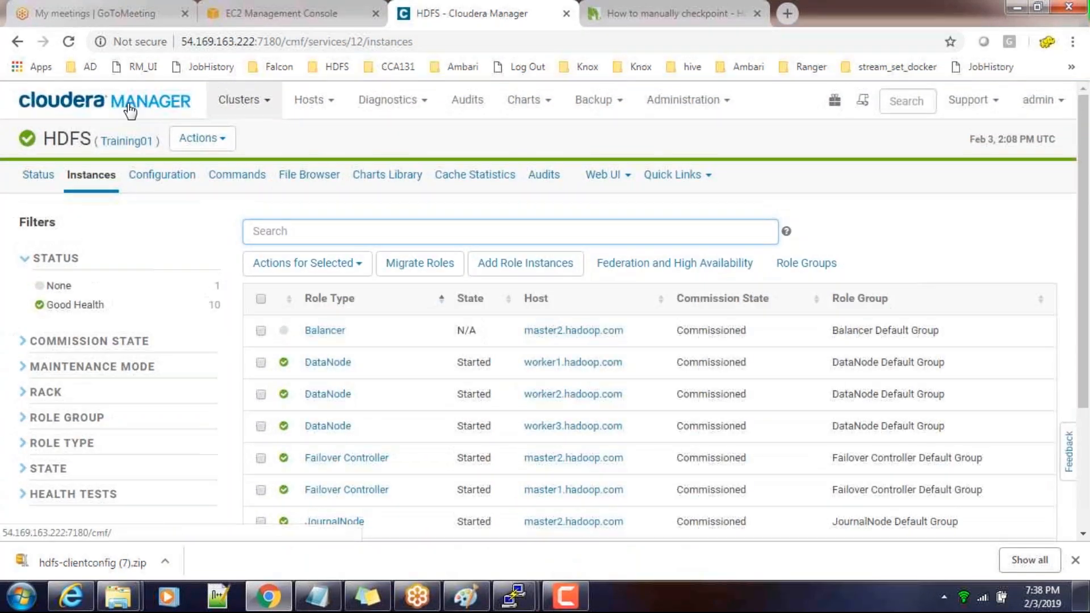
left_click(130, 109)
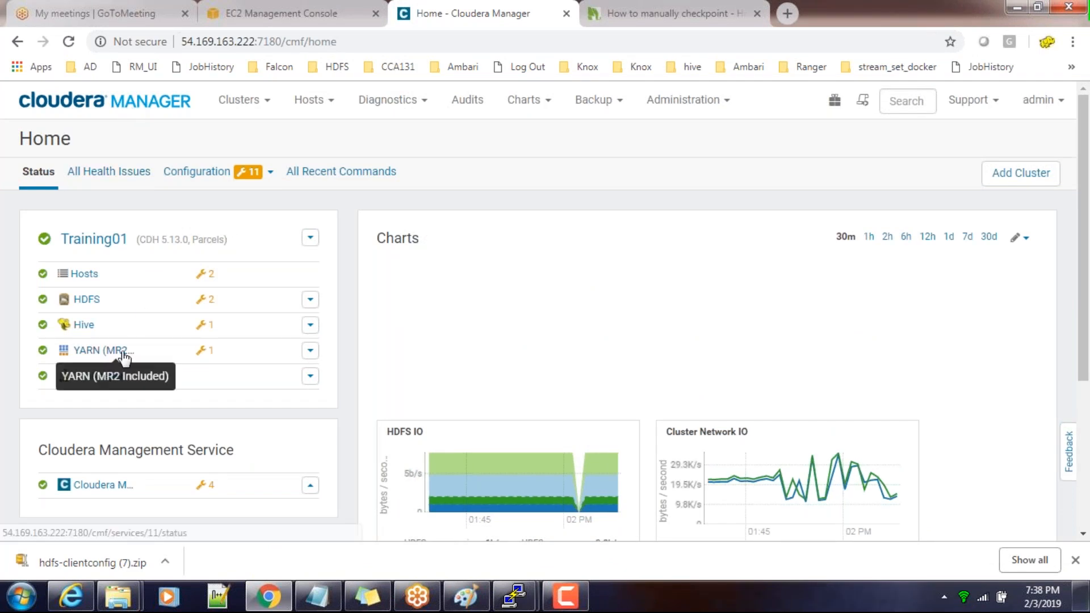
left_click(97, 351)
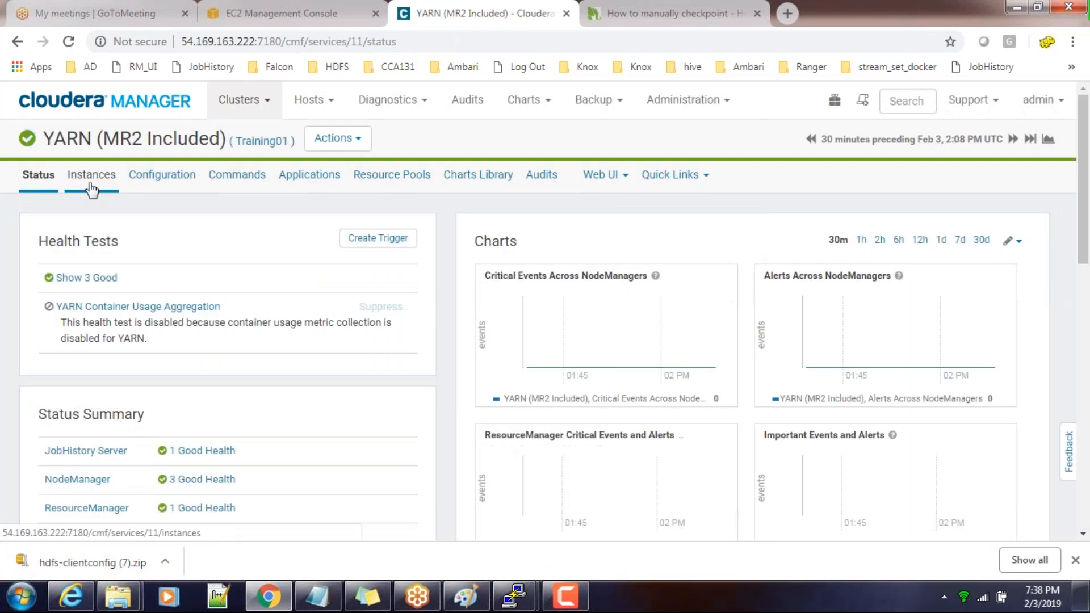
left_click(91, 176)
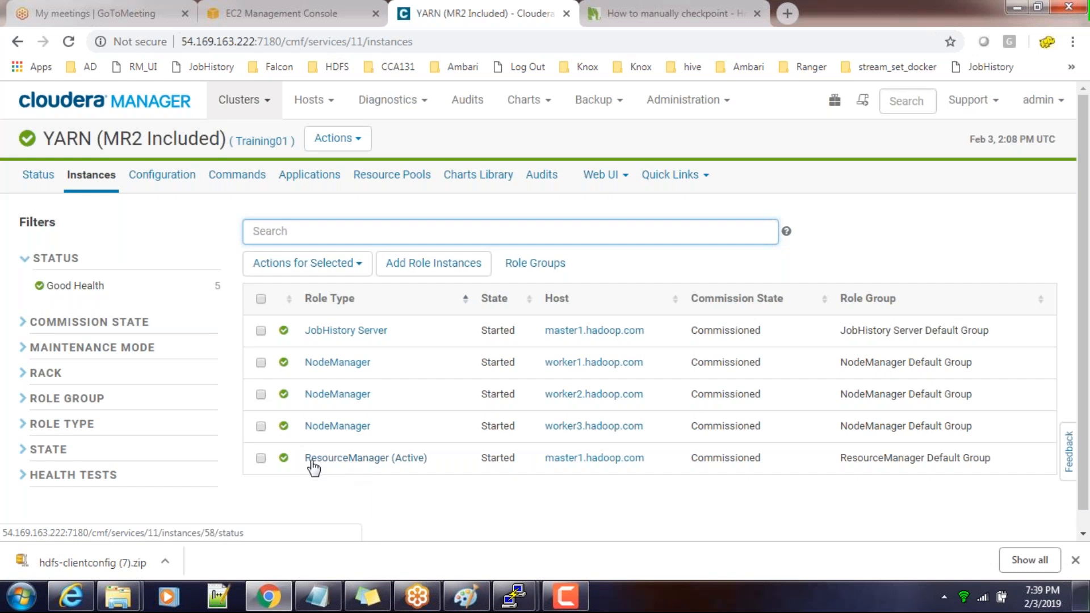
left_click(261, 458)
left_click(261, 459)
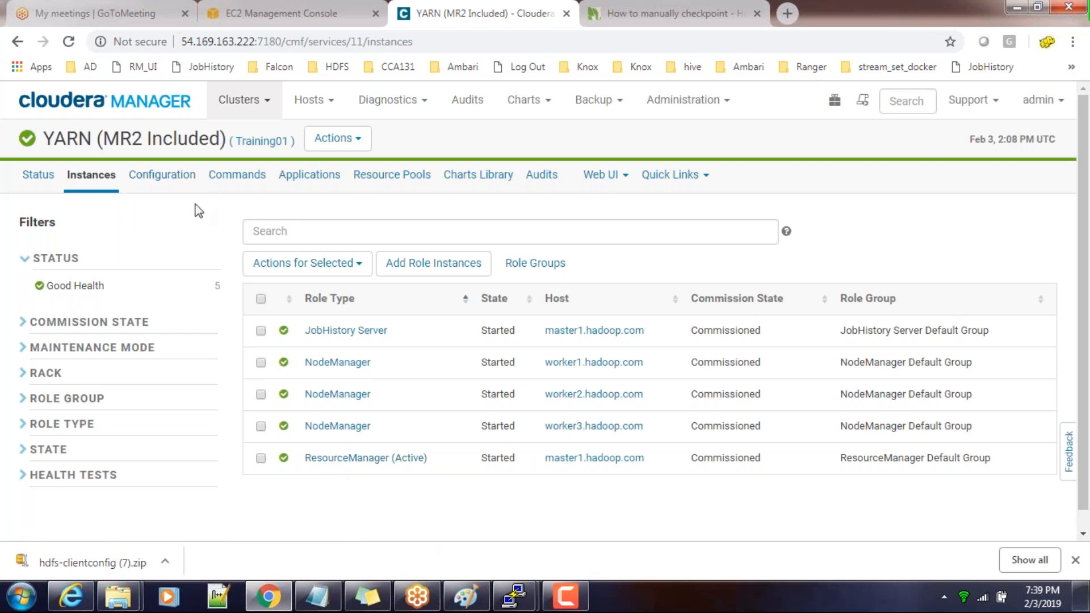
Inspect the Hive service's role instances, including Hive Metastore Server and HiveServer2, and return to the Cloudera Manager home page
left_click(147, 105)
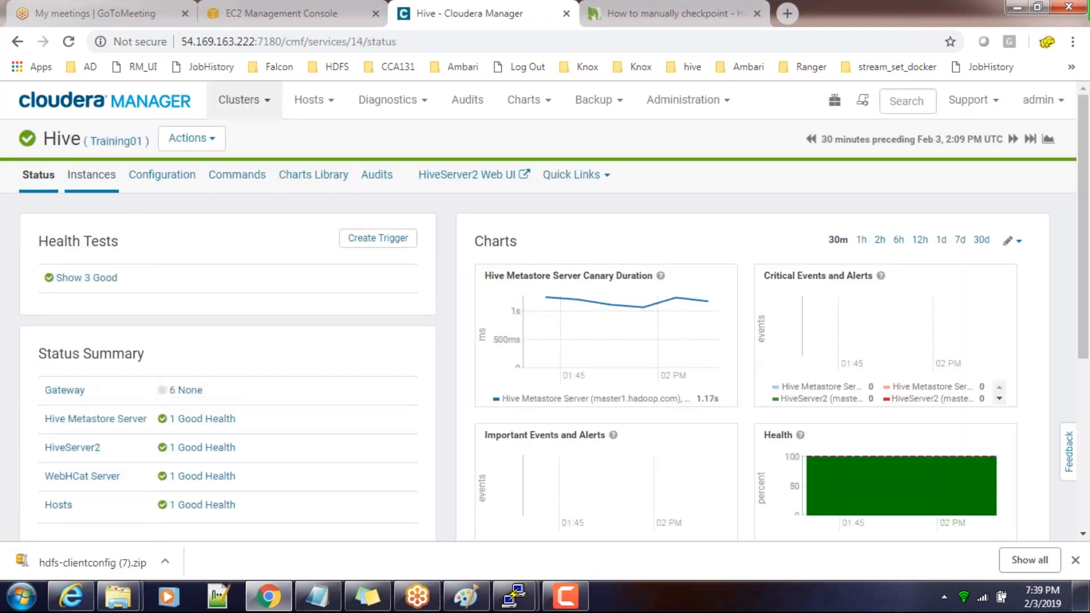
left_click(91, 174)
scroll(423, 364, "down", 2)
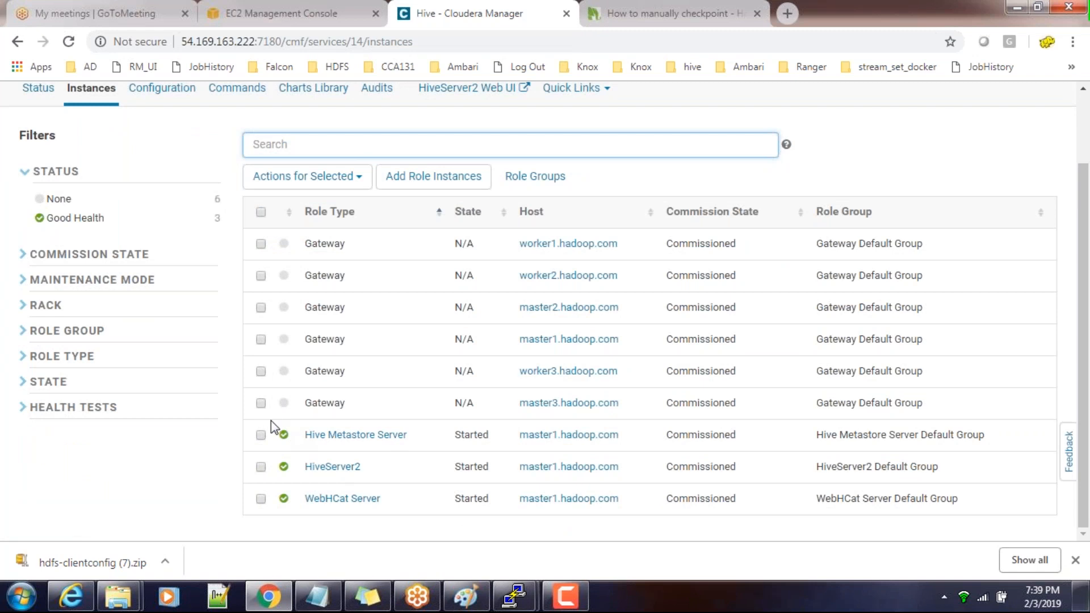
scroll(269, 358, "up", 5)
left_click(105, 100)
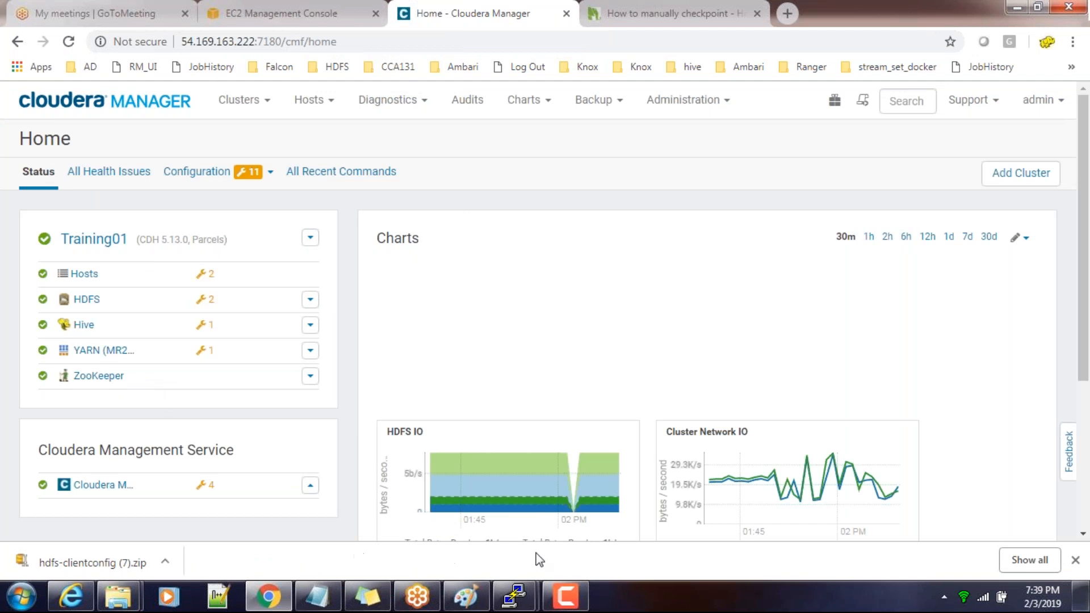
left_click(419, 596)
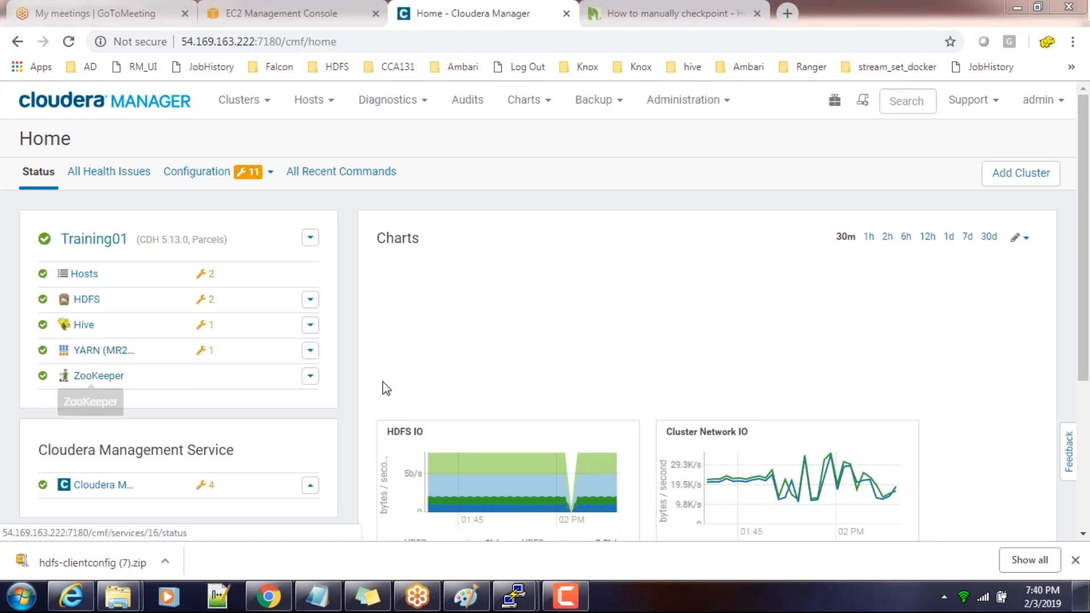
Stop the ZooKeeper service on the Training01 cluster and dismiss the finished command window
left_click(310, 377)
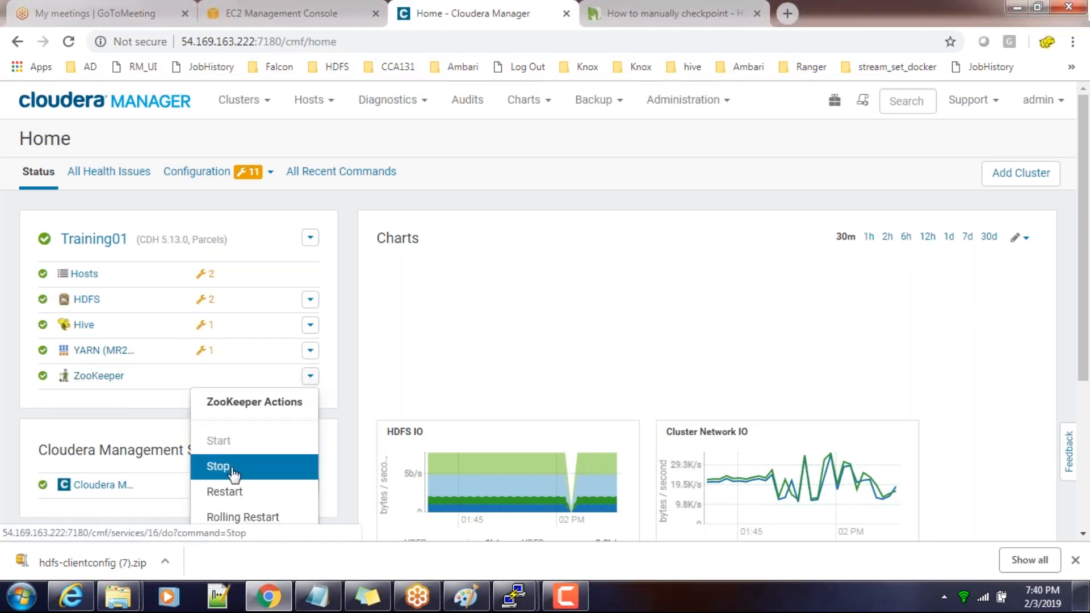
left_click(228, 471)
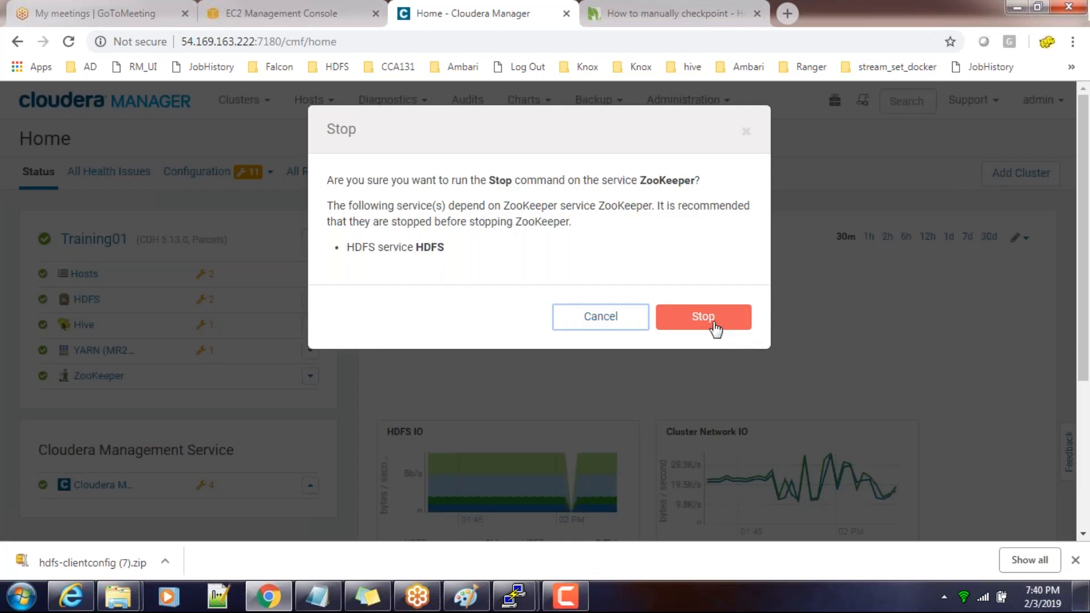
left_click(703, 316)
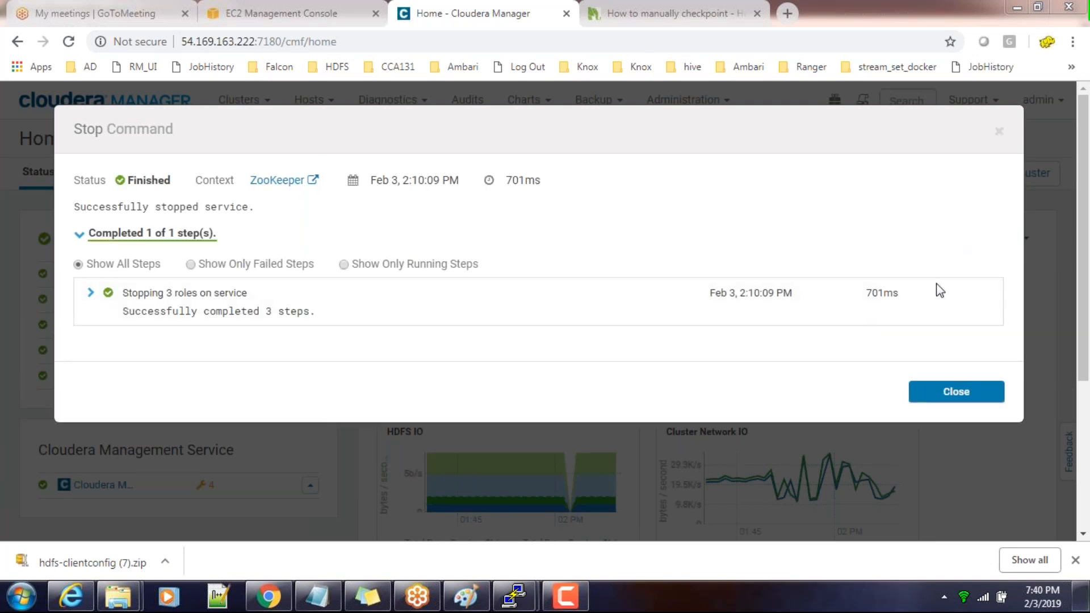
left_click(939, 393)
Open the HDFS service's role instances and check the states of both NameNodes
left_click(82, 356)
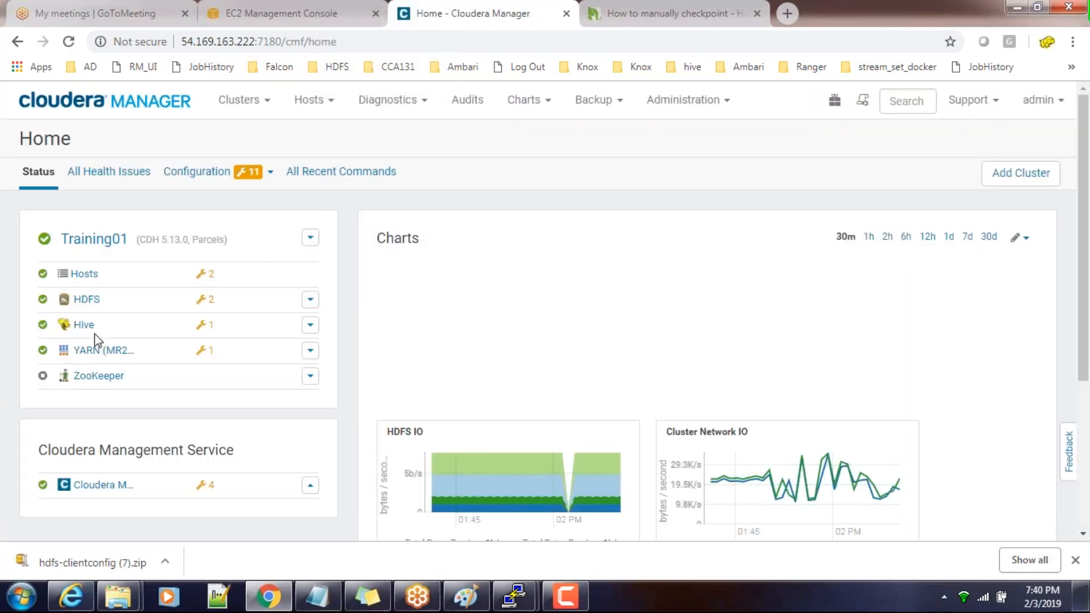
left_click(85, 299)
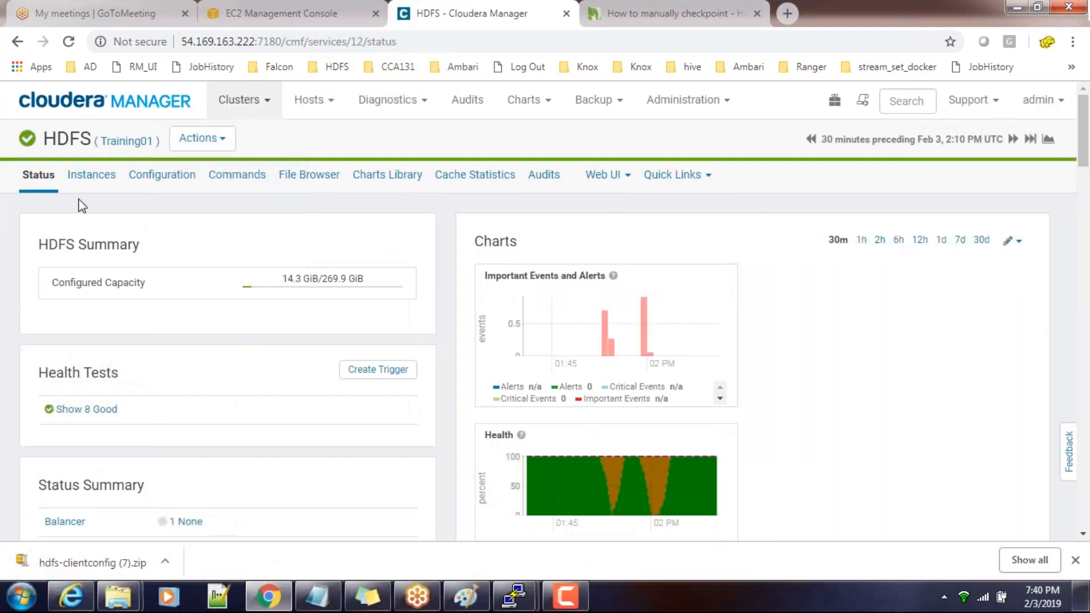
left_click(86, 174)
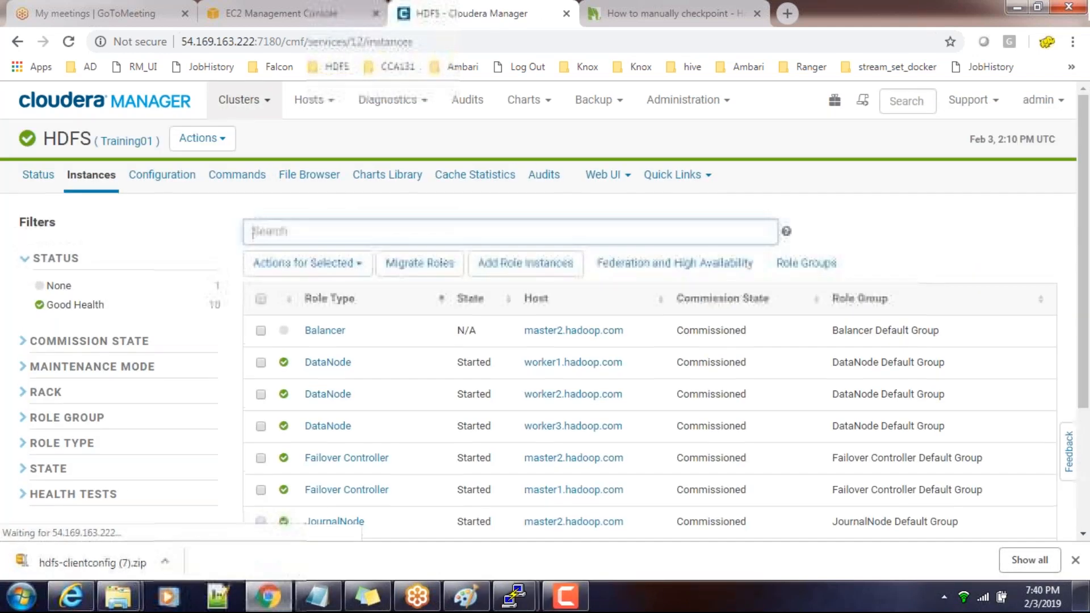
scroll(393, 495, "down", 3)
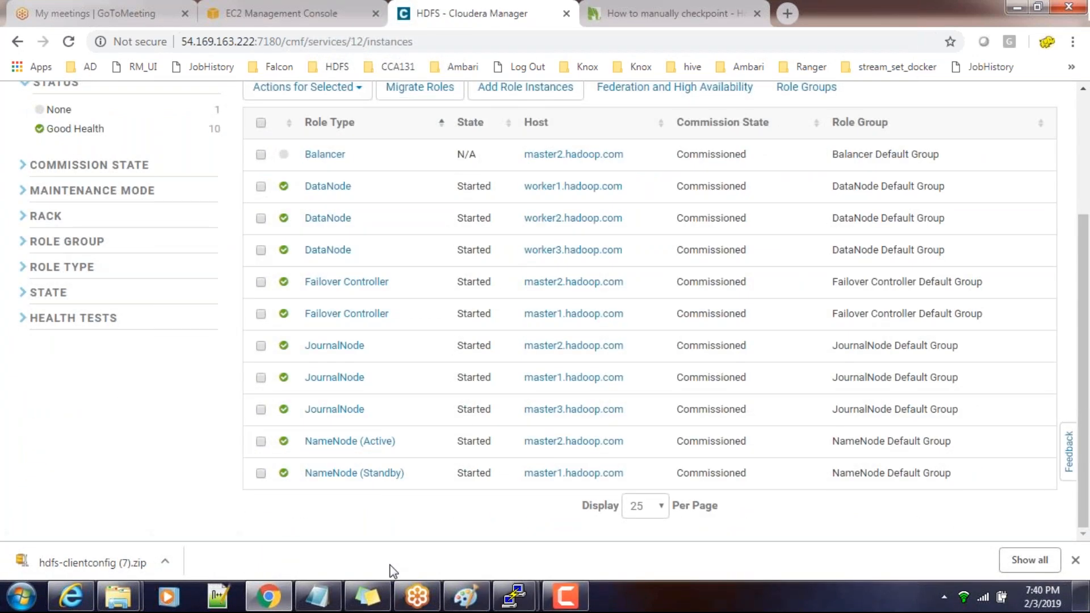
Switch to the PuTTY session on master1 and run hdfs dfs -ls /user
mouse_move(510, 593)
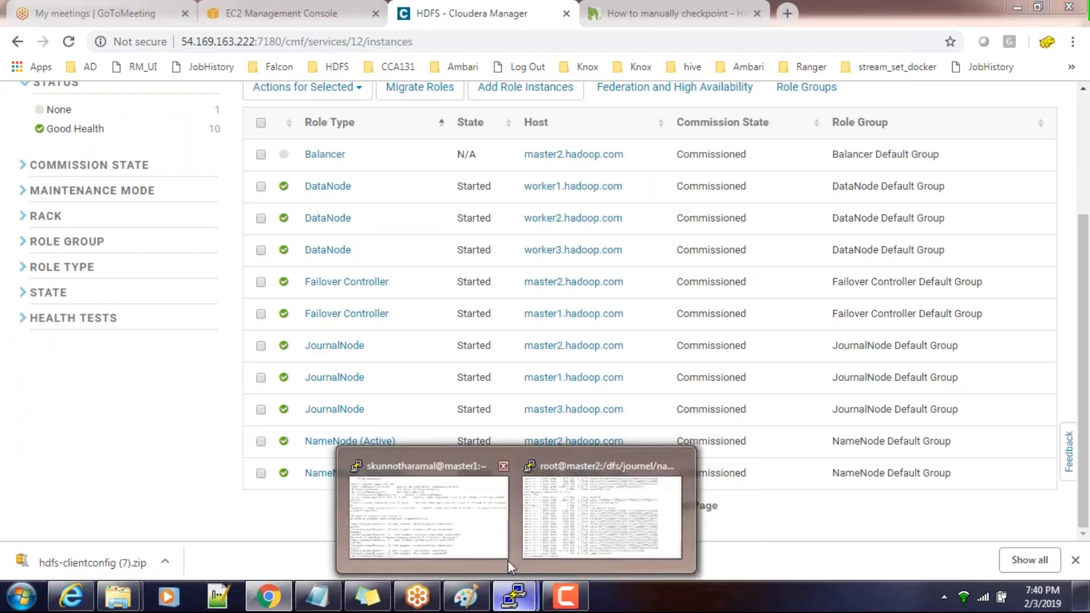
left_click(482, 513)
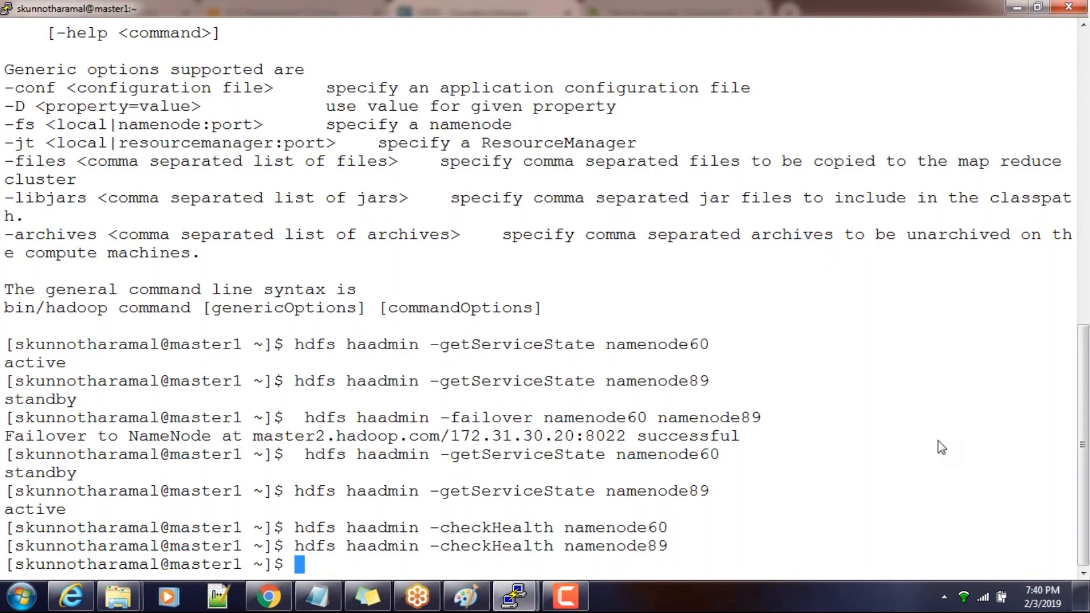
left_click(946, 543)
left_click(736, 480)
type("hdfs df")
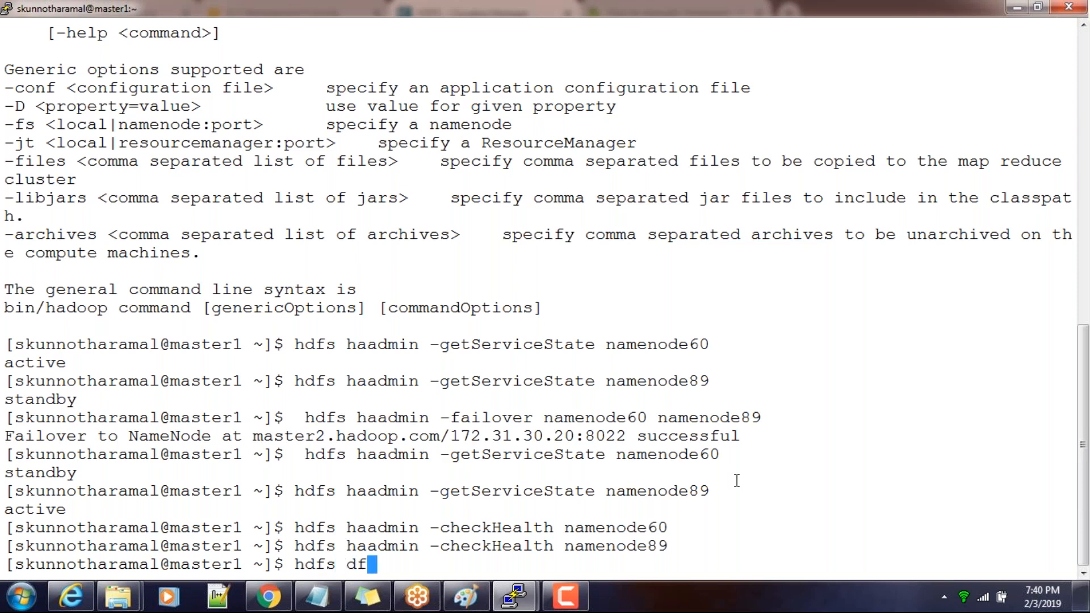
type("s -ls /user")
key("Return")
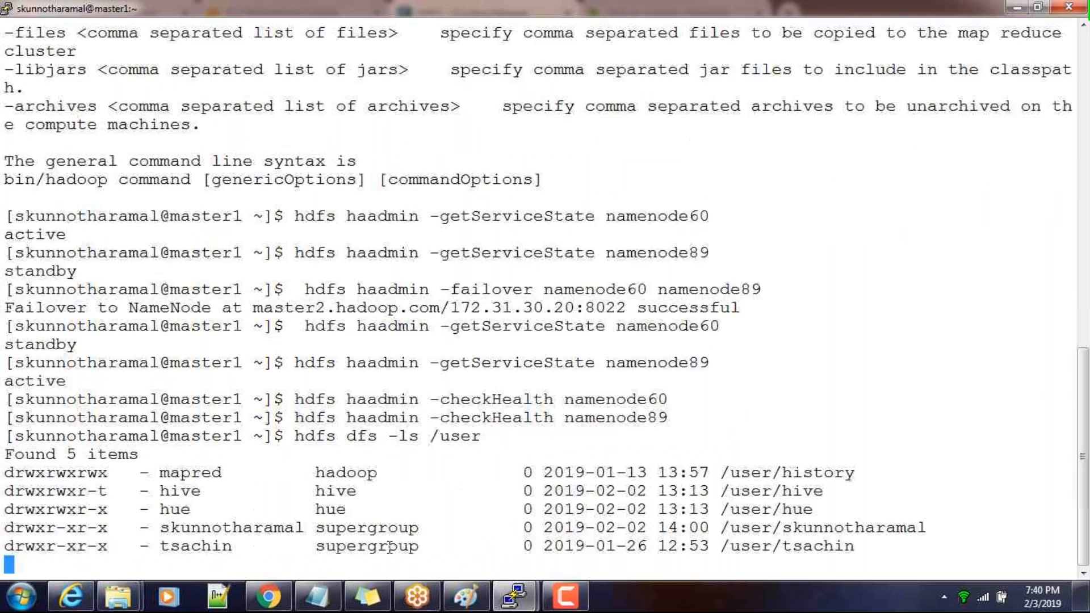
Switch back to Cloudera Manager and stop the active NameNode on master2.hadoop.com from the HDFS role instances
left_click(268, 596)
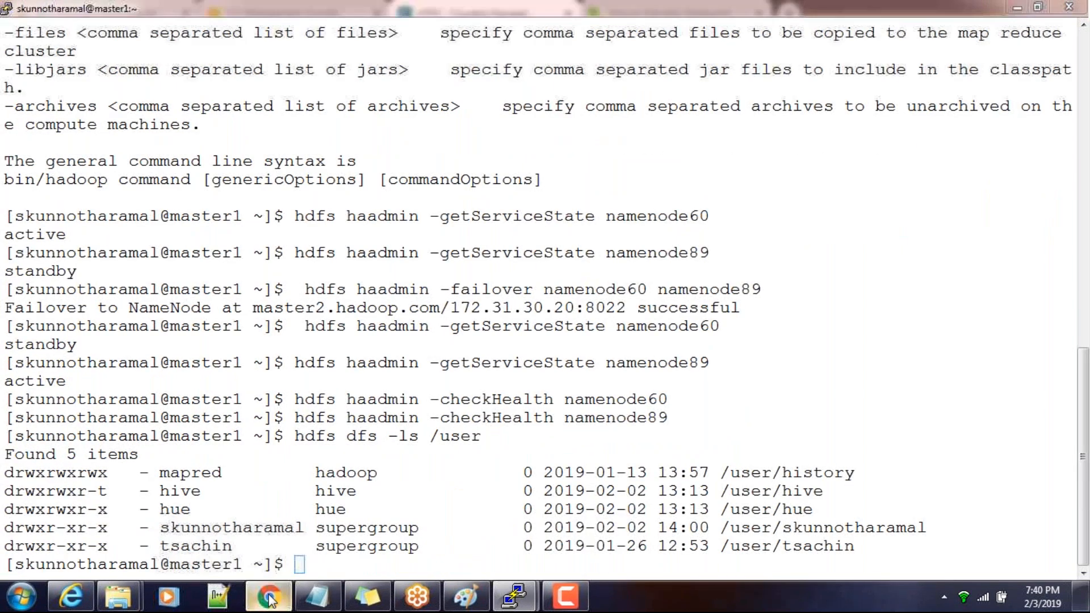
left_click(261, 441)
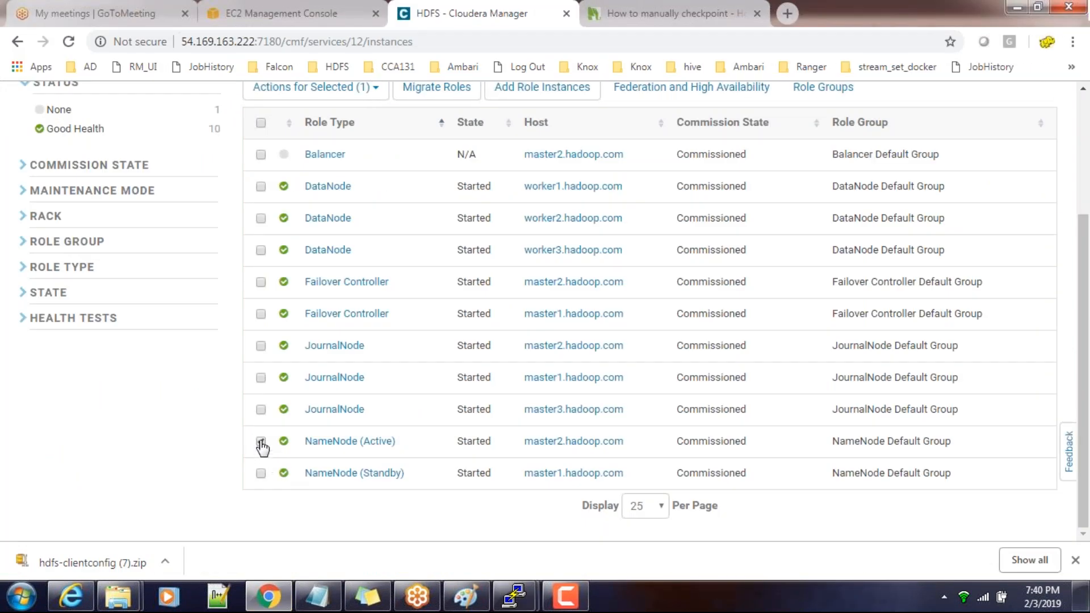
scroll(379, 424, "up", 3)
left_click(374, 264)
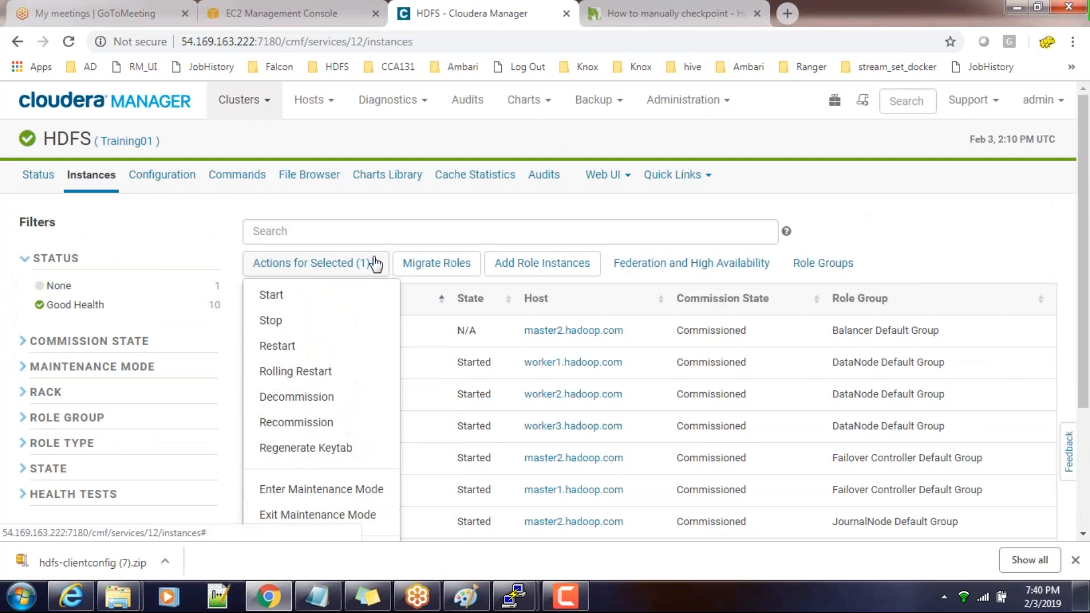
left_click(303, 316)
left_click(948, 334)
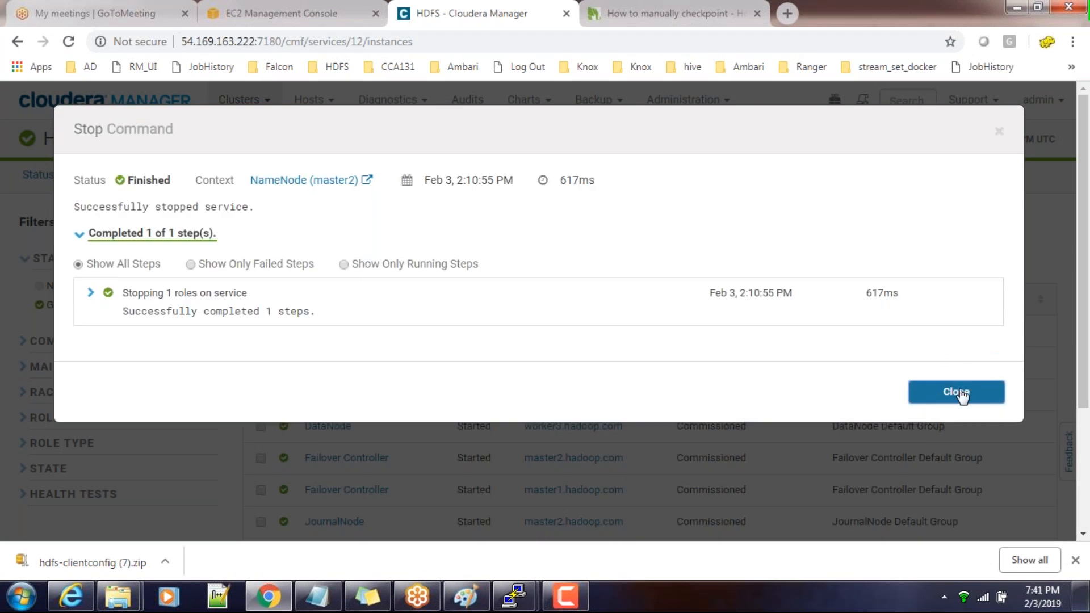
left_click(962, 394)
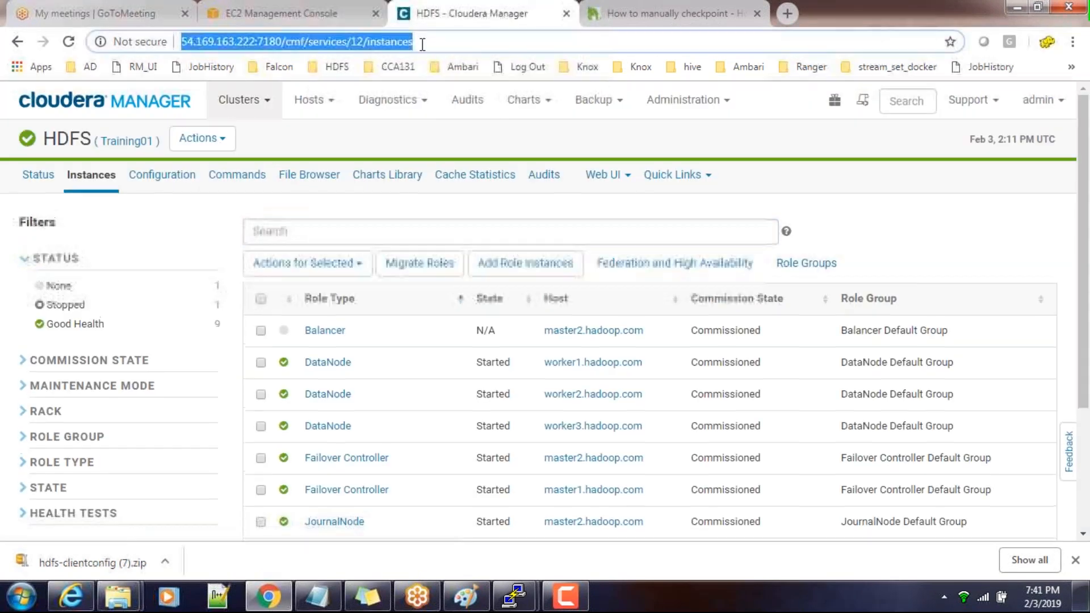
Reload the HDFS role instances page and check the states of the NameNodes on master1 and master2
scroll(617, 378, "down", 3)
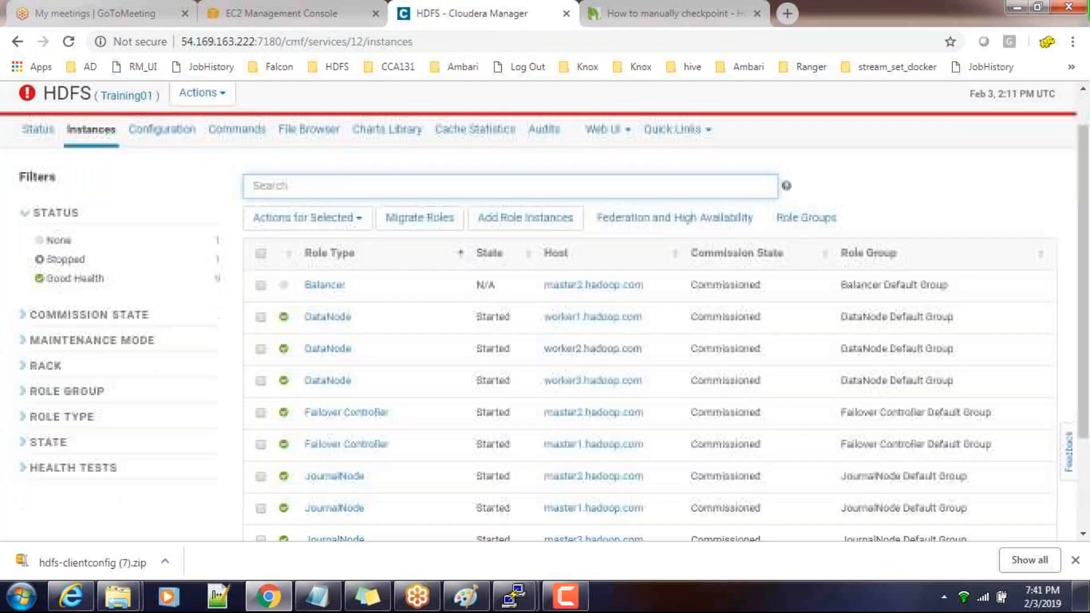
left_click(445, 36)
key("Return")
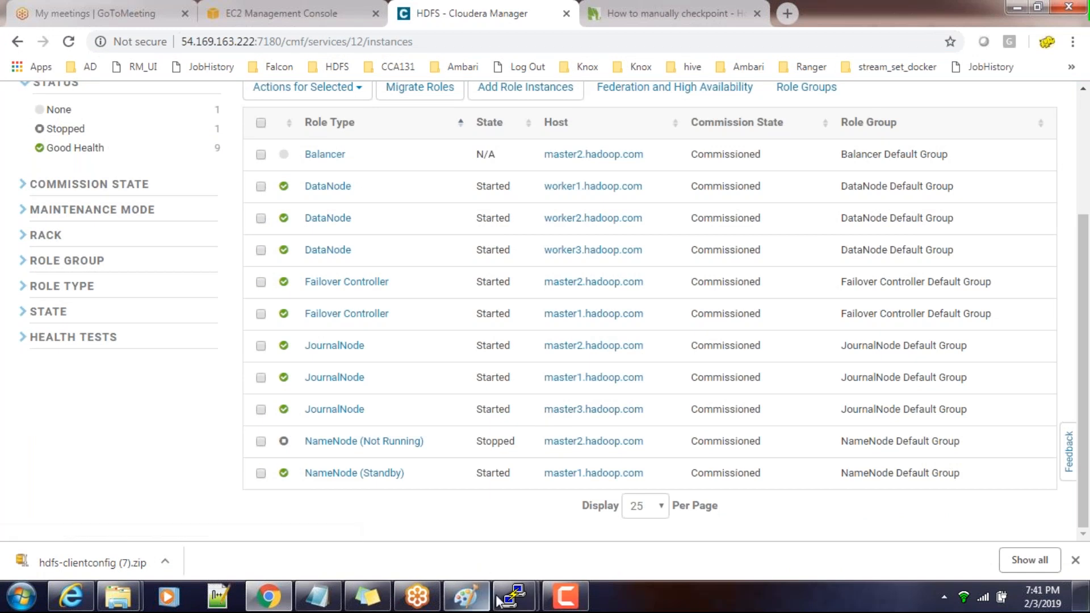
Switch to the PuTTY session on master1, run hdfs dfs -ls /user again, and interrupt the command
mouse_move(514, 596)
left_click(425, 549)
key("Up")
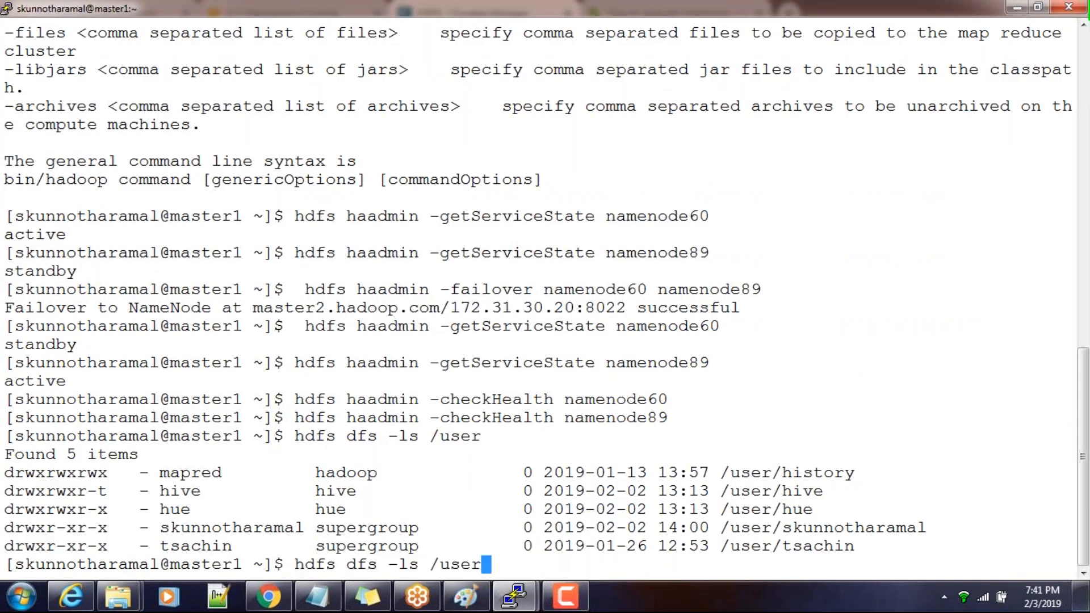
key("Return")
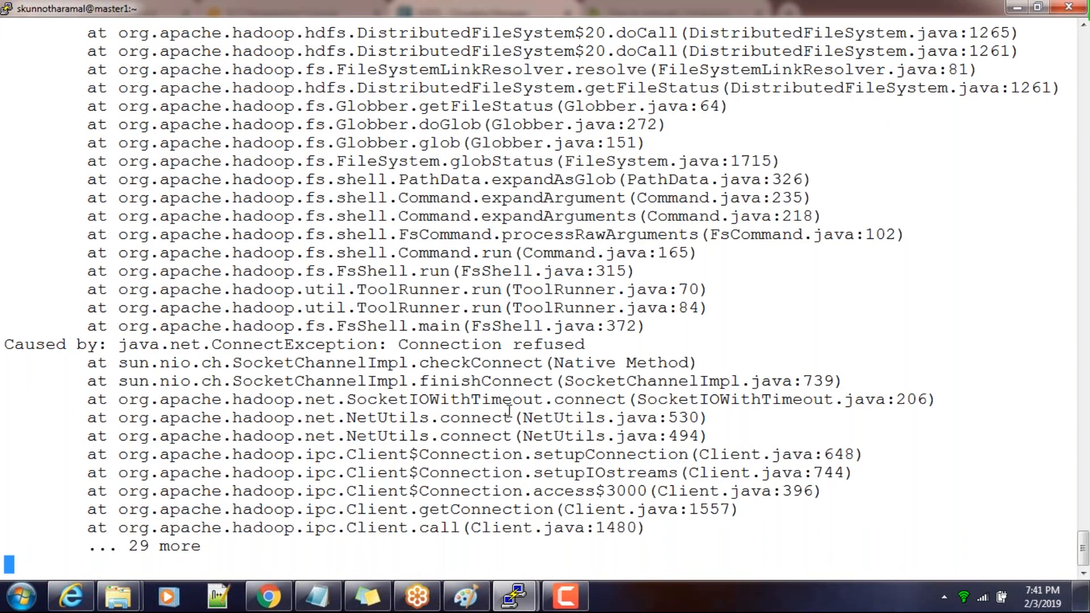
key("ctrl+c")
Run hdfs haadmin without options to display its usage
key("Up")
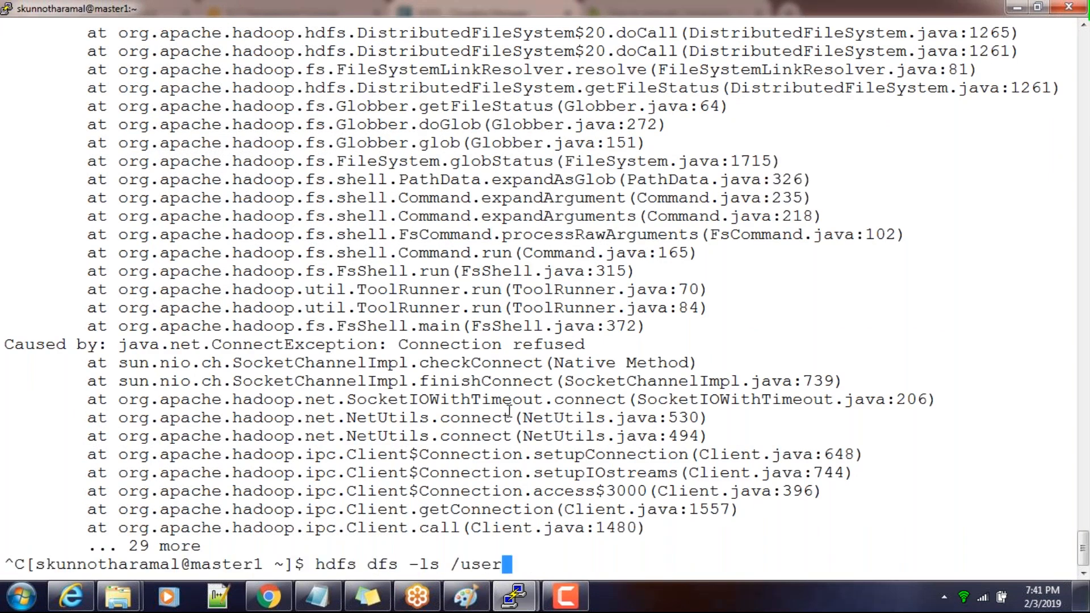
key("Up")
key("Up")
key("Up")
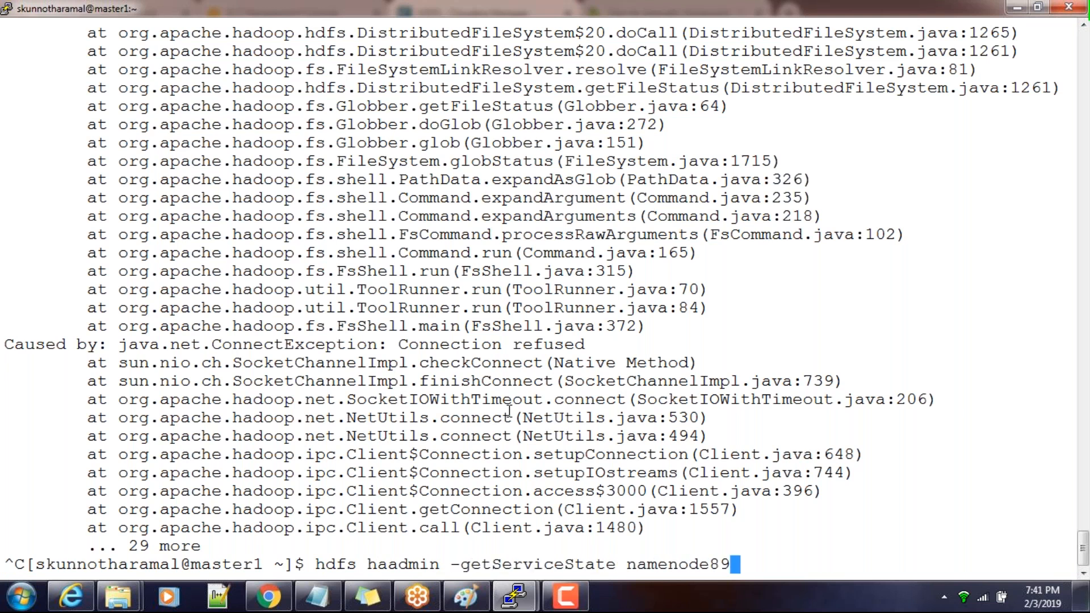
key("Up")
key("BackSpace")
key("BackSpace")
key("BackSpace")
key("BackSpace")
key("BackSpace")
key("BackSpace")
key("BackSpace")
key("BackSpace")
key("BackSpace")
key("BackSpace")
key("BackSpace")
key("BackSpace")
key("BackSpace")
key("BackSpace")
key("BackSpace")
key("BackSpace")
key("BackSpace")
key("BackSpace")
key("BackSpace")
key("BackSpace")
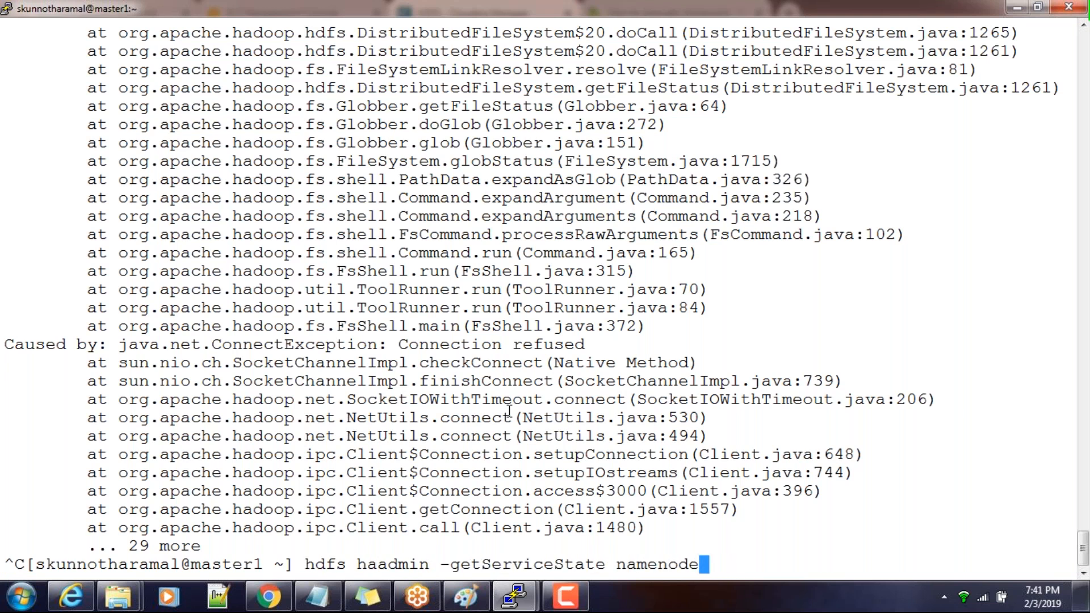
key("BackSpace")
key("BackSpace")
key("BackSpace")
key("BackSpace")
key("BackSpace")
key("BackSpace")
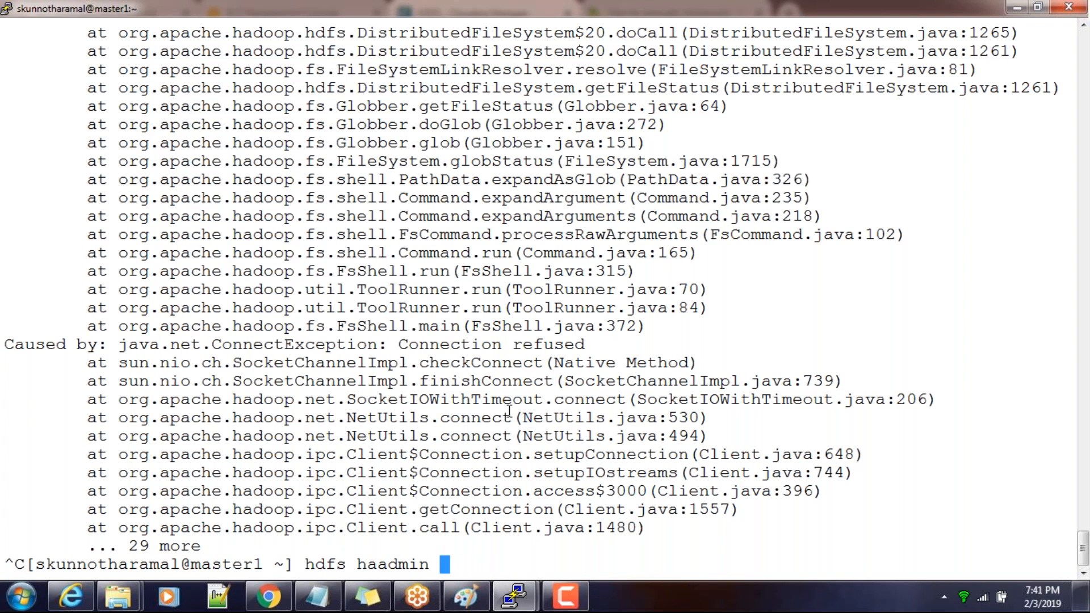
key("Return")
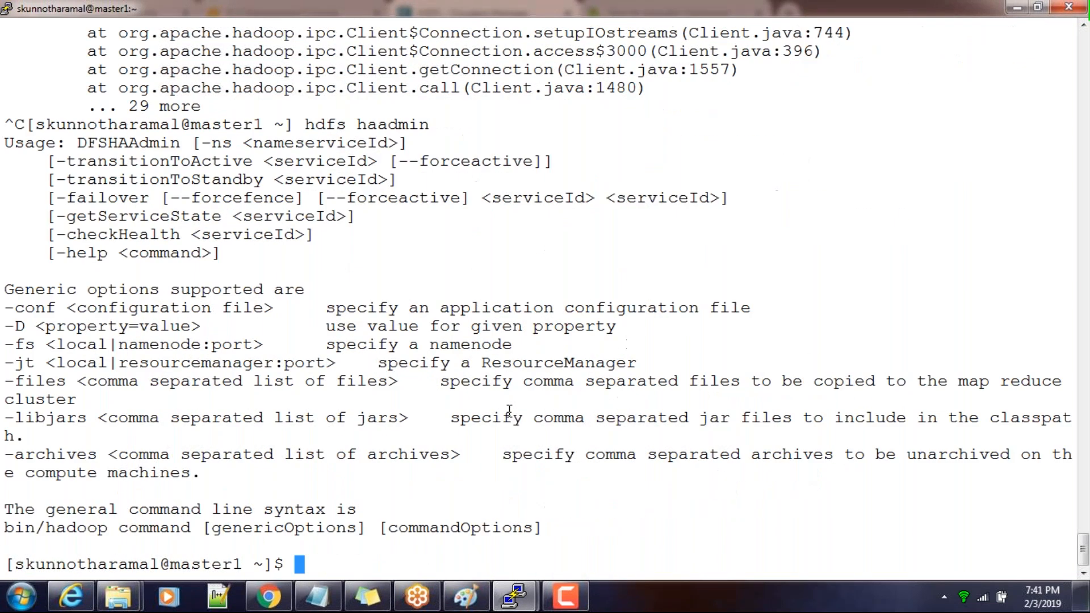
Compose the command hdfs haadmin -transitionToActive namenode60 at the prompt, checking the HDFS role instances in Cloudera Manager for the target NameNode
key("Up")
key("Up")
key("Up")
key("Up")
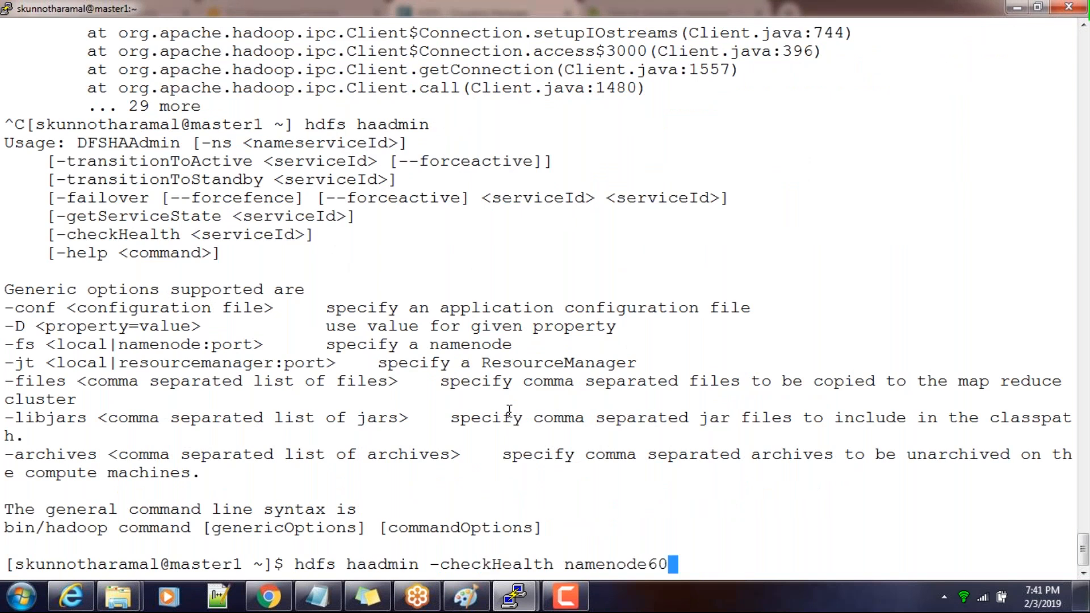
key("alt+Tab")
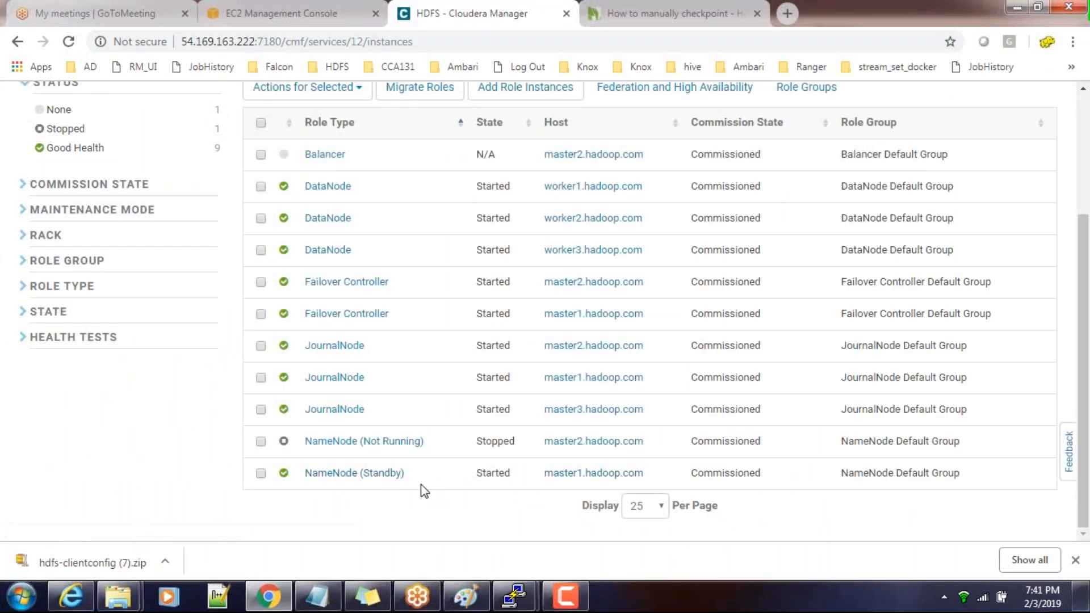
key("alt+Tab")
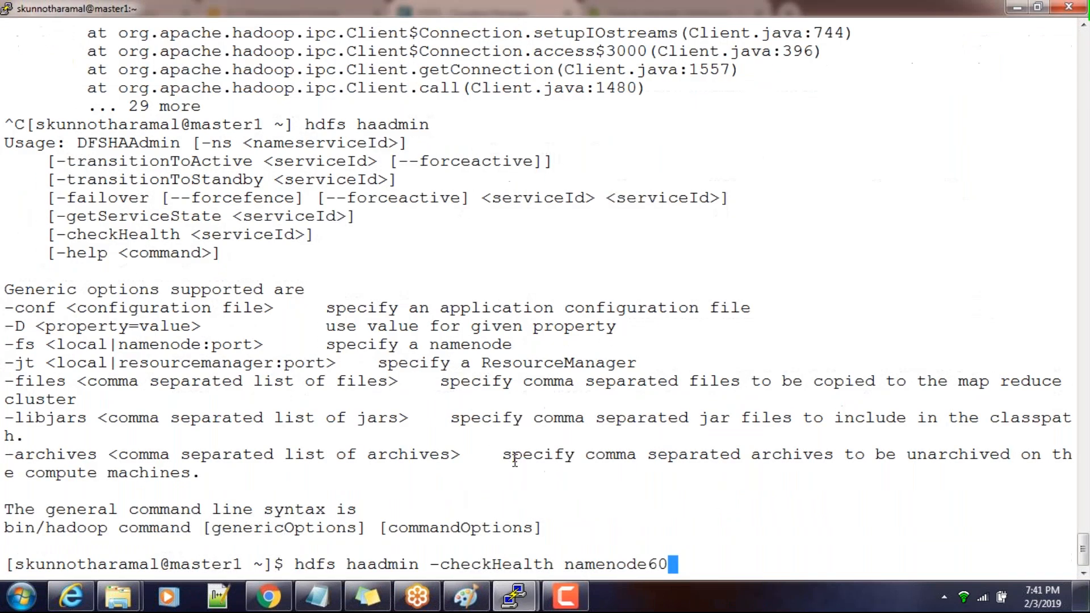
double_click(599, 566)
key("BackSpace")
key("BackSpace")
key("BackSpace")
key("BackSpace")
key("BackSpace")
key("BackSpace")
key("BackSpace")
key("BackSpace")
key("BackSpace")
key("BackSpace")
key("BackSpace")
key("BackSpace")
key("BackSpace")
key("BackSpace")
key("BackSpace")
key("BackSpace")
key("BackSpace")
key("BackSpace")
key("BackSpace")
key("BackSpace")
key("BackSpace")
key("BackSpace")
key("BackSpace")
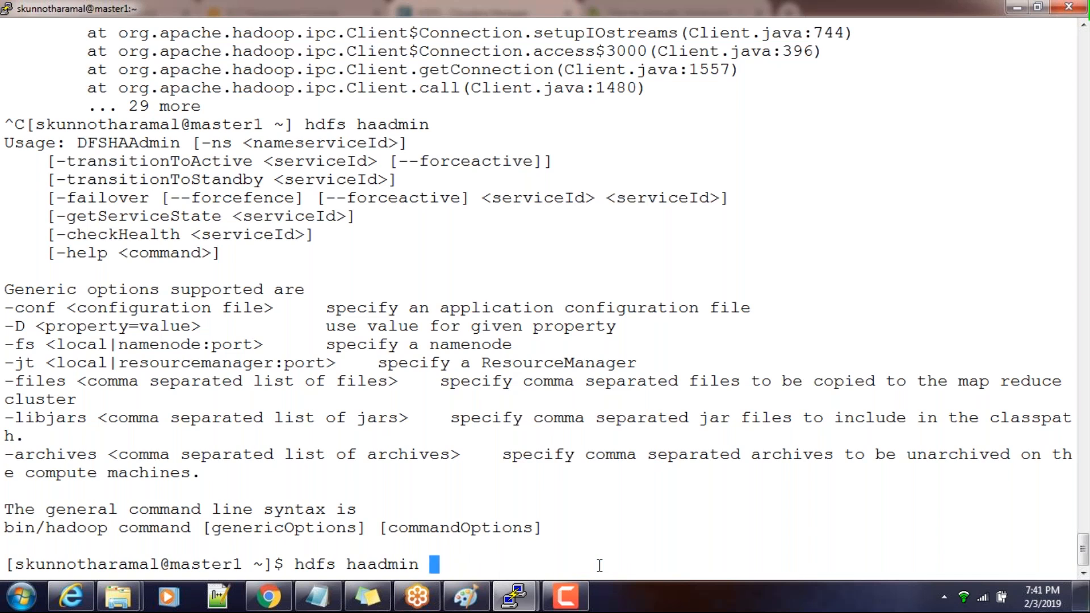
right_click(600, 566)
key("Left")
key("Left")
key("Left")
key("Left")
key("Left")
key("Left")
key("Left")
key("Left")
key("Left")
key("Left")
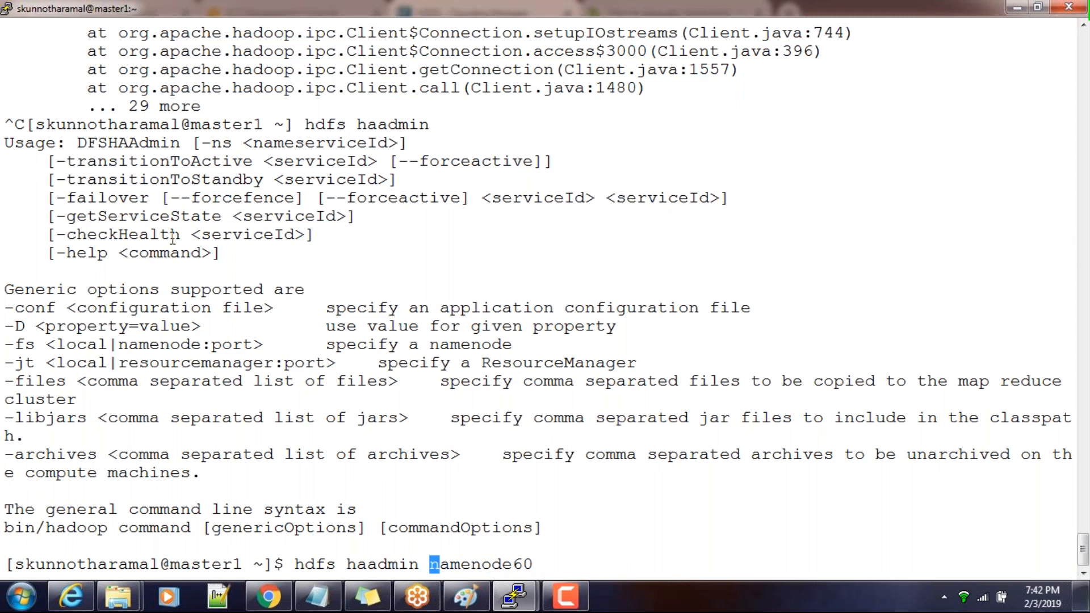
double_click(178, 165)
right_click(178, 165)
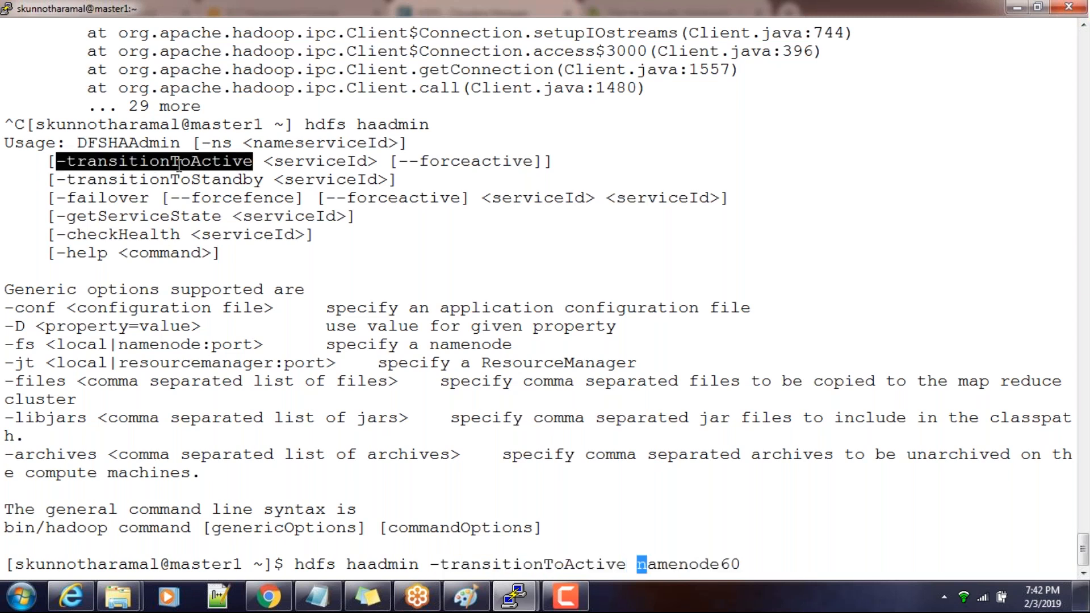
left_click_drag(296, 566, 741, 566)
double_click(710, 564)
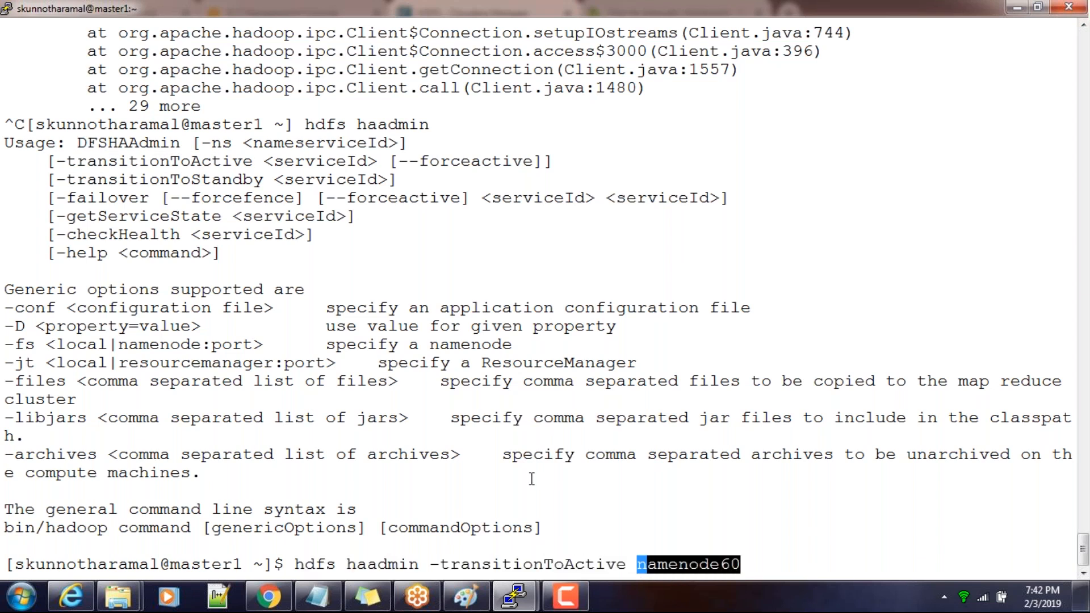
Reload the HDFS role instances in Cloudera Manager, and run the prepared hdfs haadmin -transitionToActive namenode60 back in the PuTTY session
key("alt+Tab")
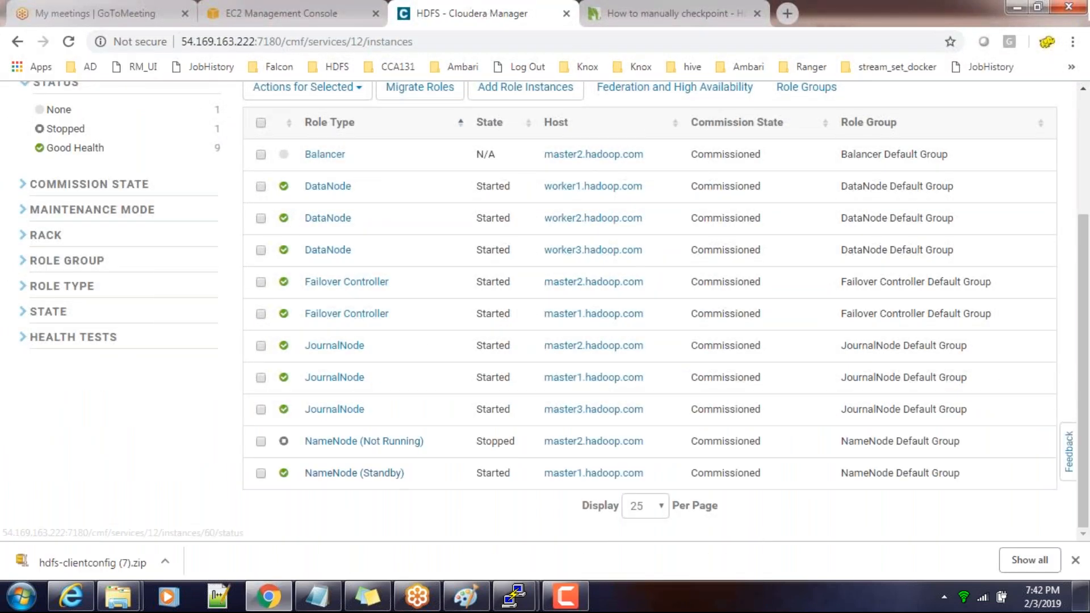
left_click(554, 49)
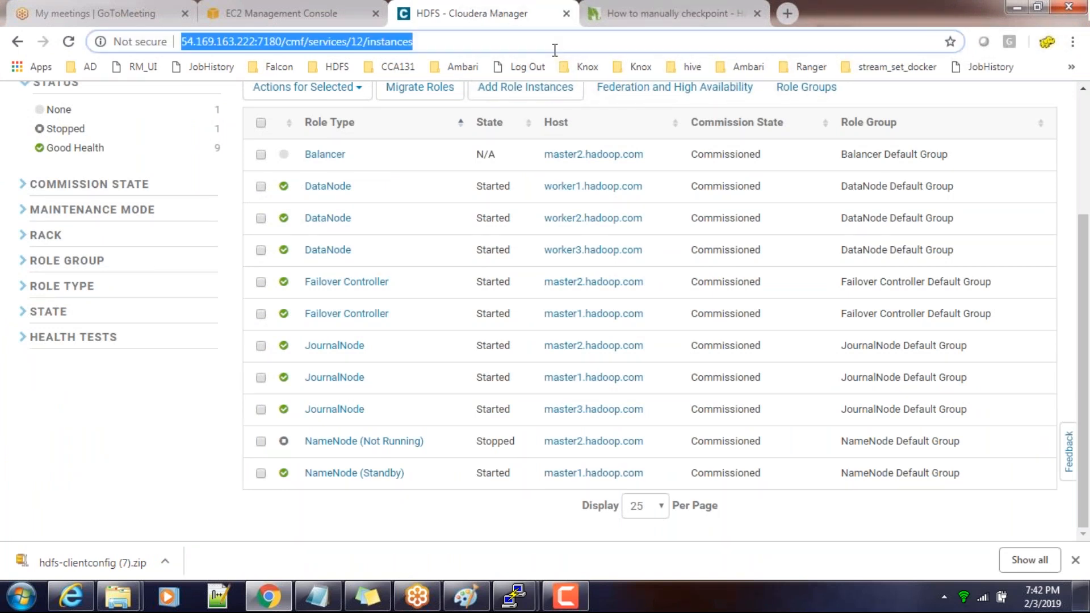
key("Return")
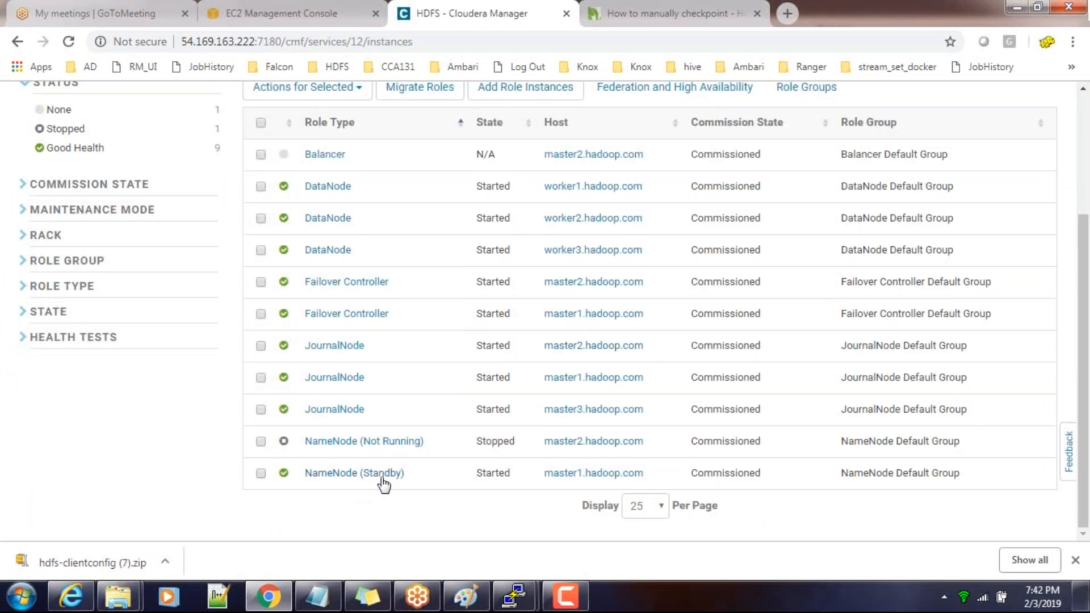
key("alt+Tab")
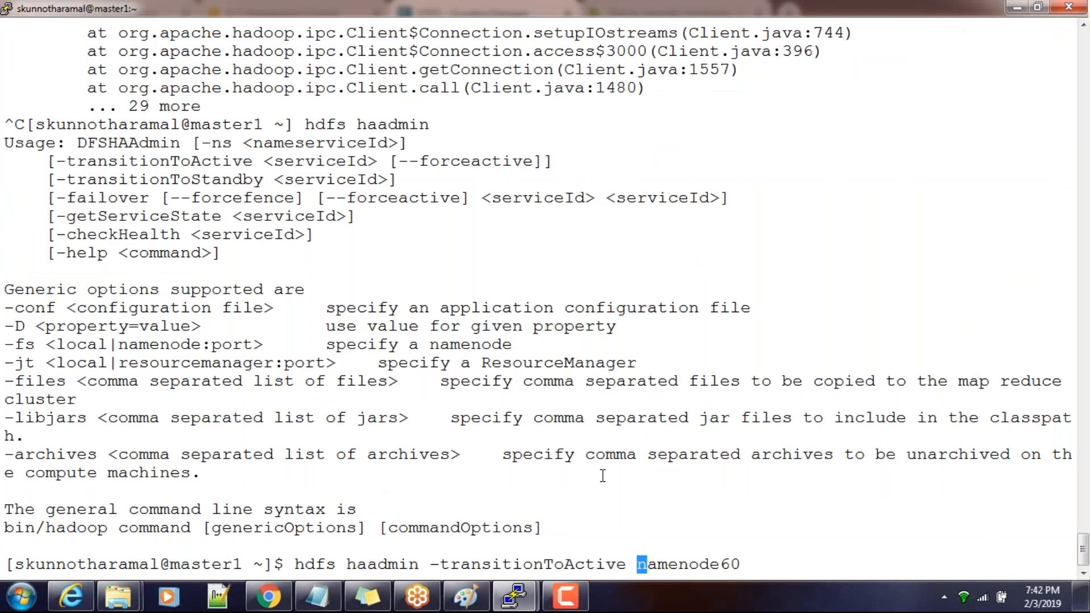
key("Return")
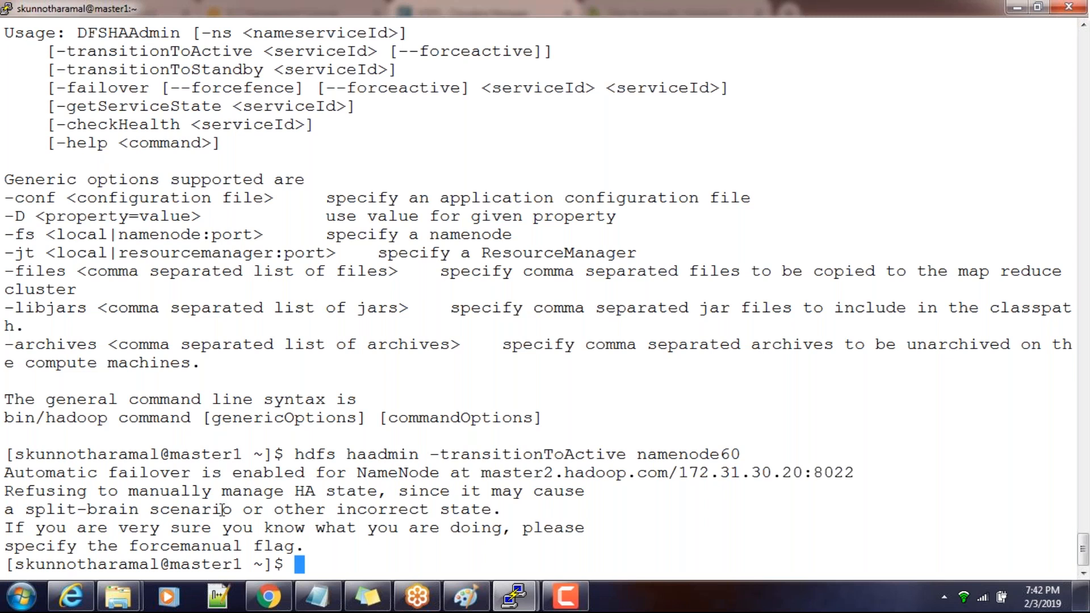
Try to make namenode60 active by adding the force flag: hdfs haadmin -transitionToActive namenode60 --forceactive
key("Up")
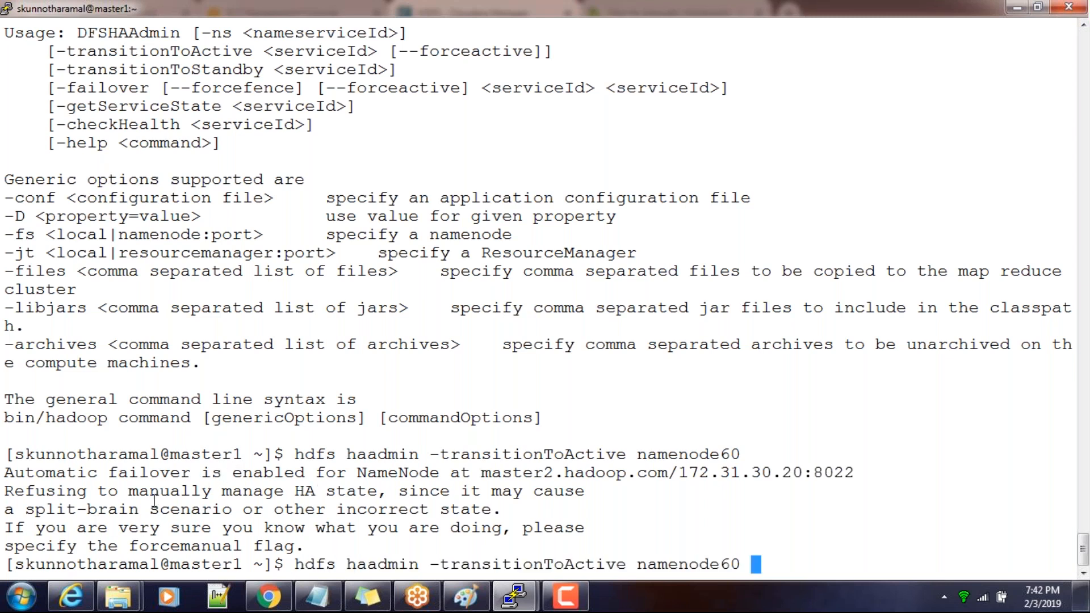
left_click_drag(5, 508, 232, 508)
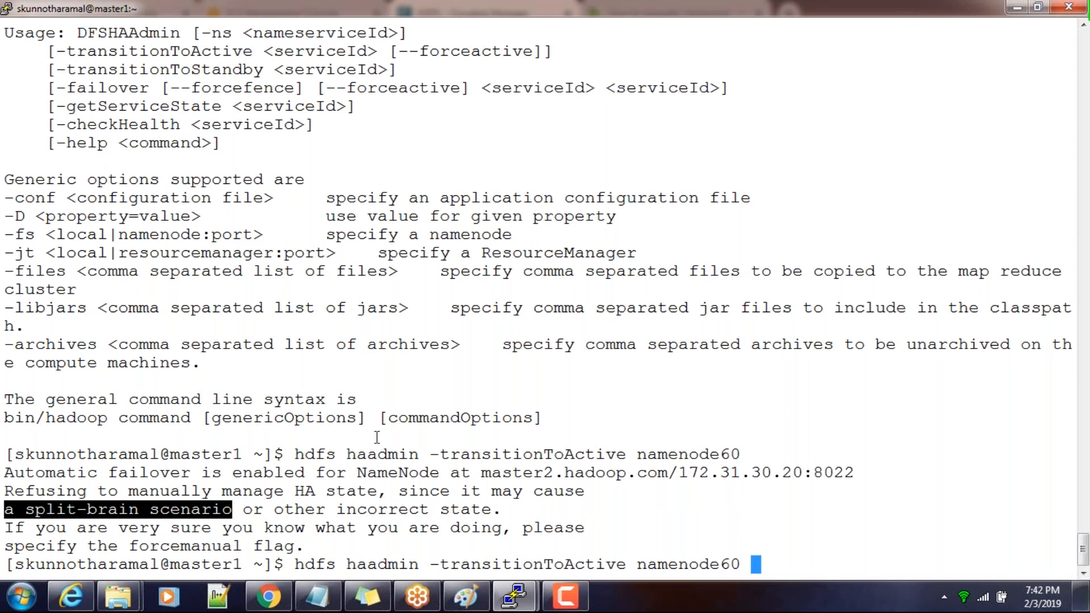
scroll(377, 437, "up", 5)
double_click(432, 331)
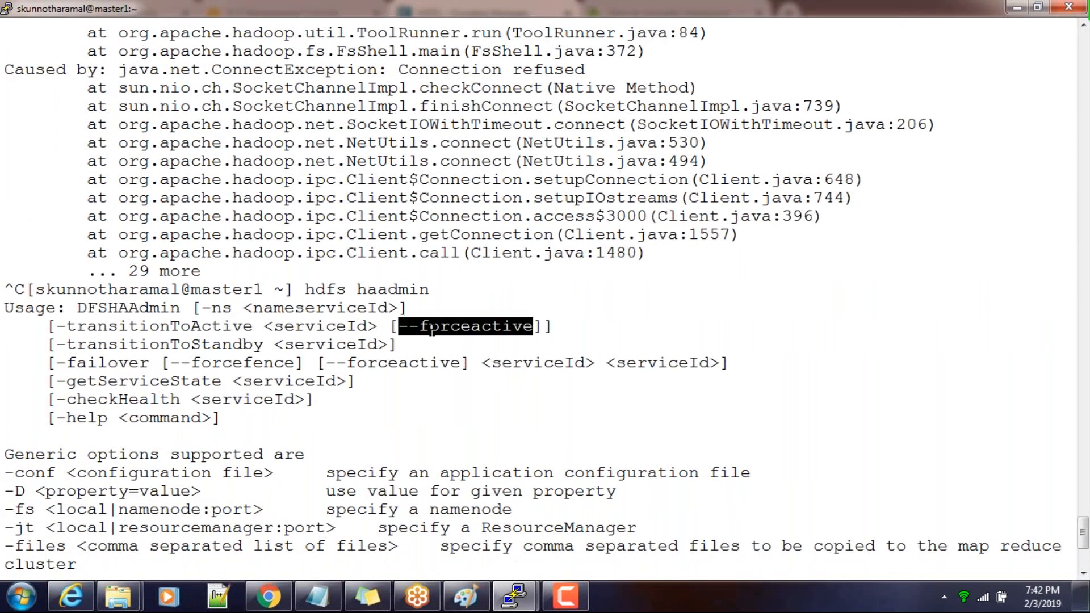
right_click(431, 331)
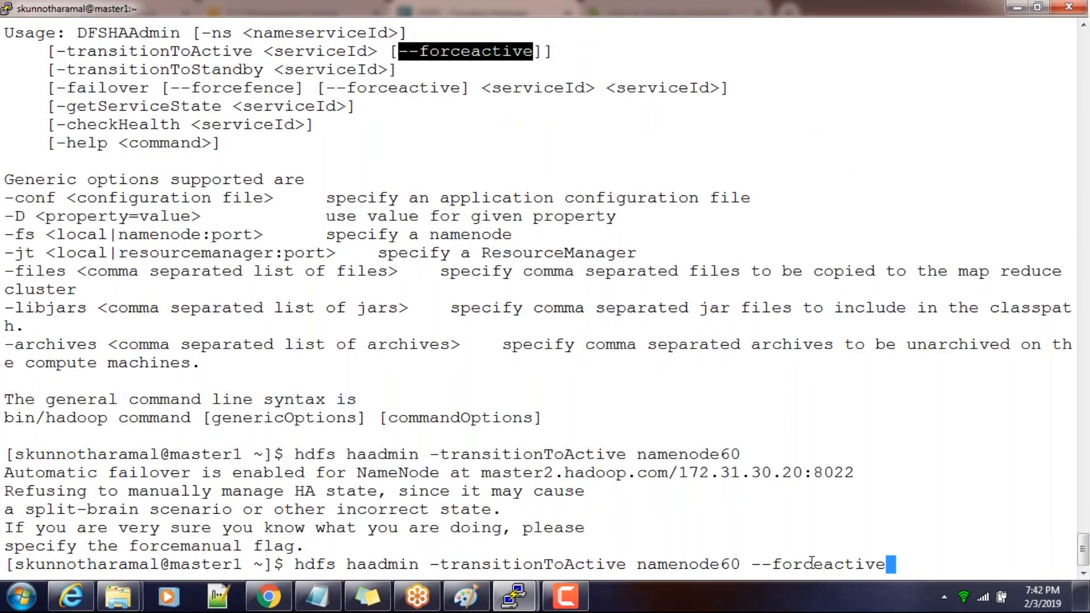
key("Return")
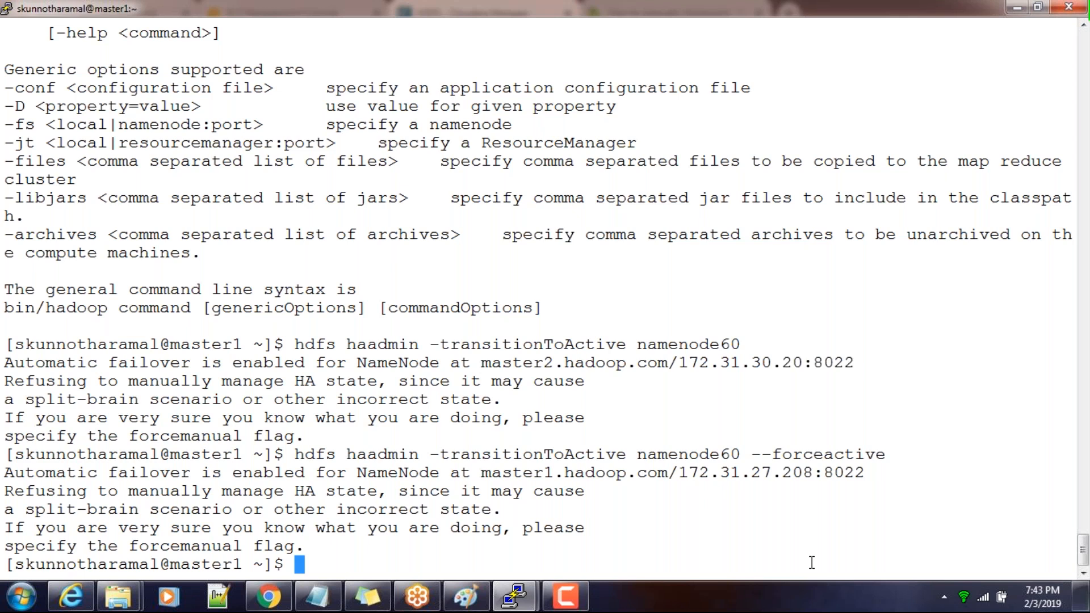
Review the -transitionToActive option in the haadmin usage and rerun hdfs haadmin -transitionToActive namenode60 without the --forceactive flag
key("Up")
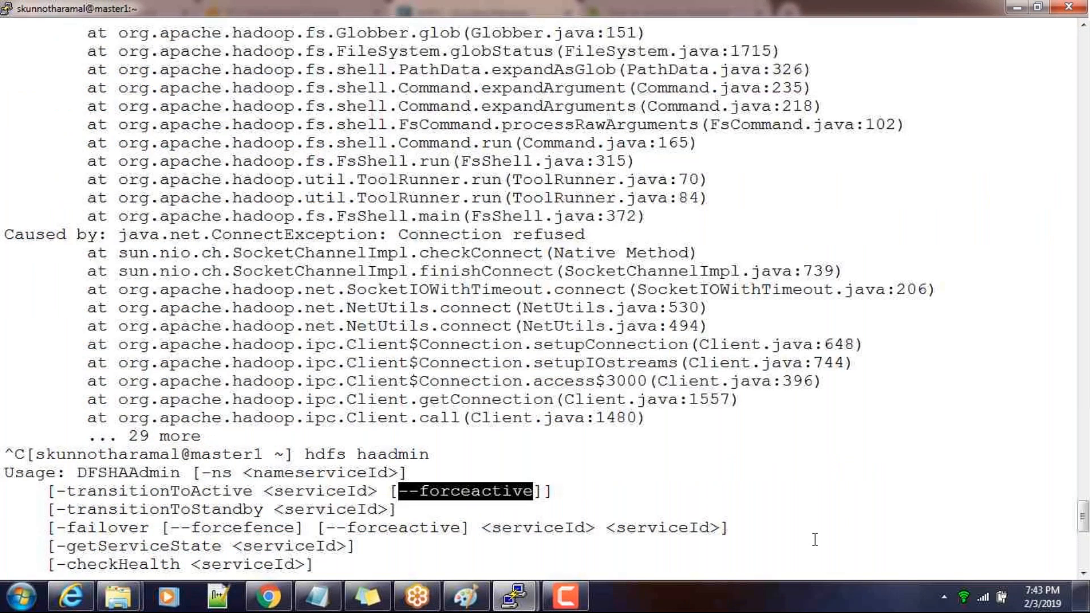
double_click(238, 492)
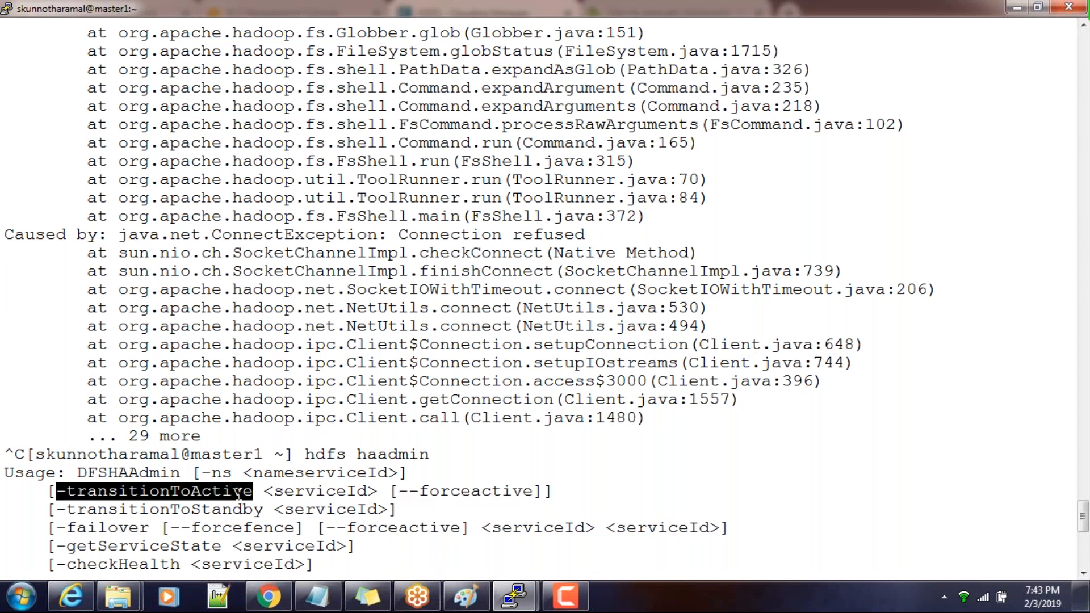
scroll(237, 492, "down", 5)
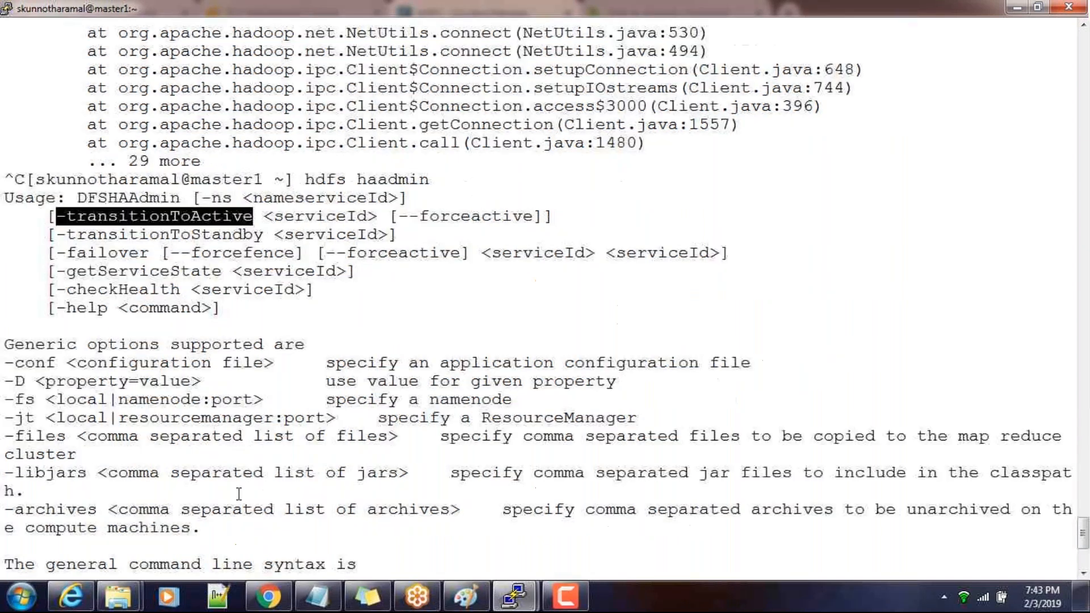
scroll(239, 493, "down", 5)
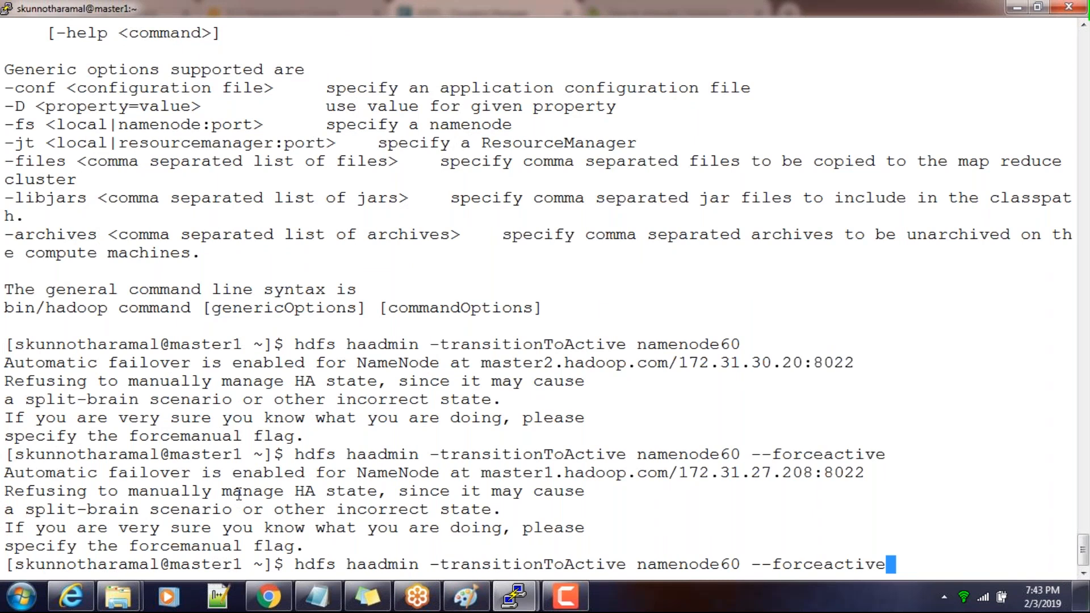
key("BackSpace")
key("BackSpace")
key("BackSpace")
key("BackSpace")
key("BackSpace")
key("BackSpace")
key("BackSpace")
key("BackSpace")
key("BackSpace")
key("BackSpace")
key("BackSpace")
key("BackSpace")
key("BackSpace")
key("Return")
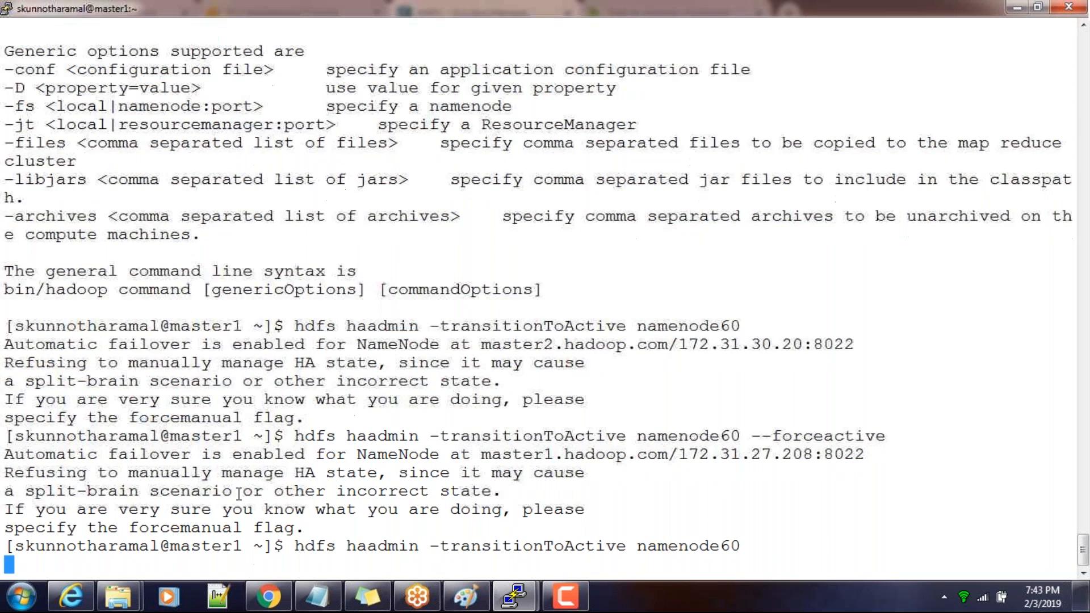
Retry the forced transition with hdfs haadmin -transitionToActive namenode60 --forceactive, and switch to Cloudera Manager's HDFS role instances
key("Up")
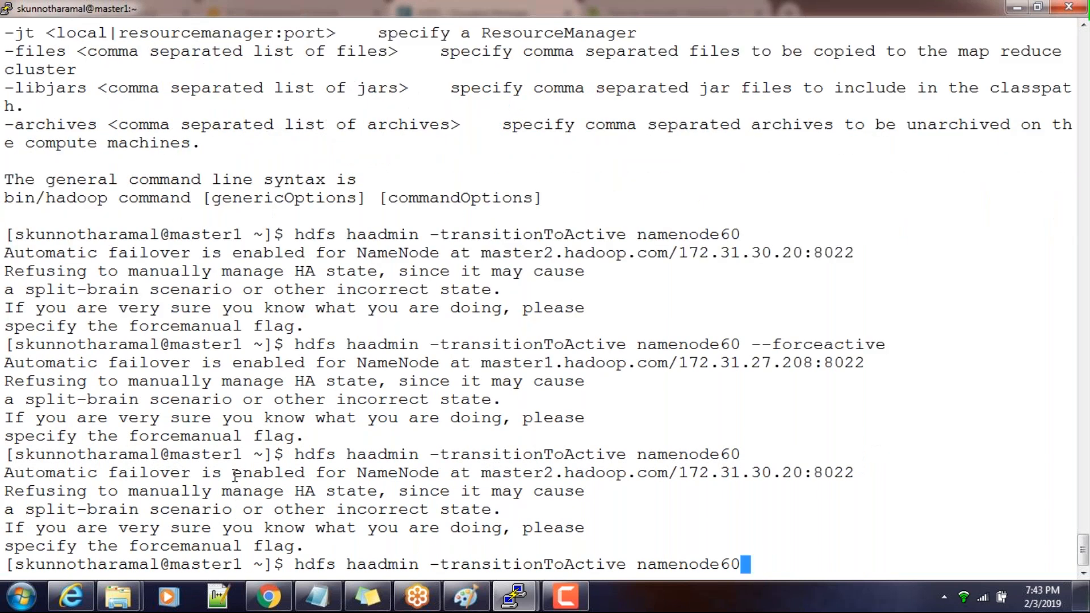
scroll(234, 474, "up", 5)
left_click(477, 112)
double_click(477, 111)
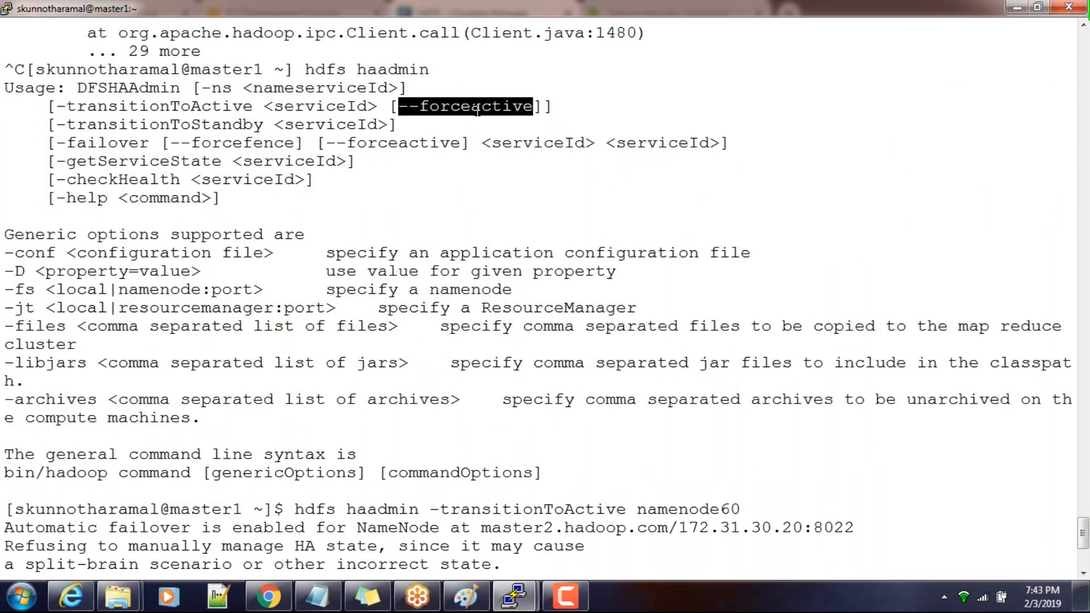
scroll(509, 303, "down", 5)
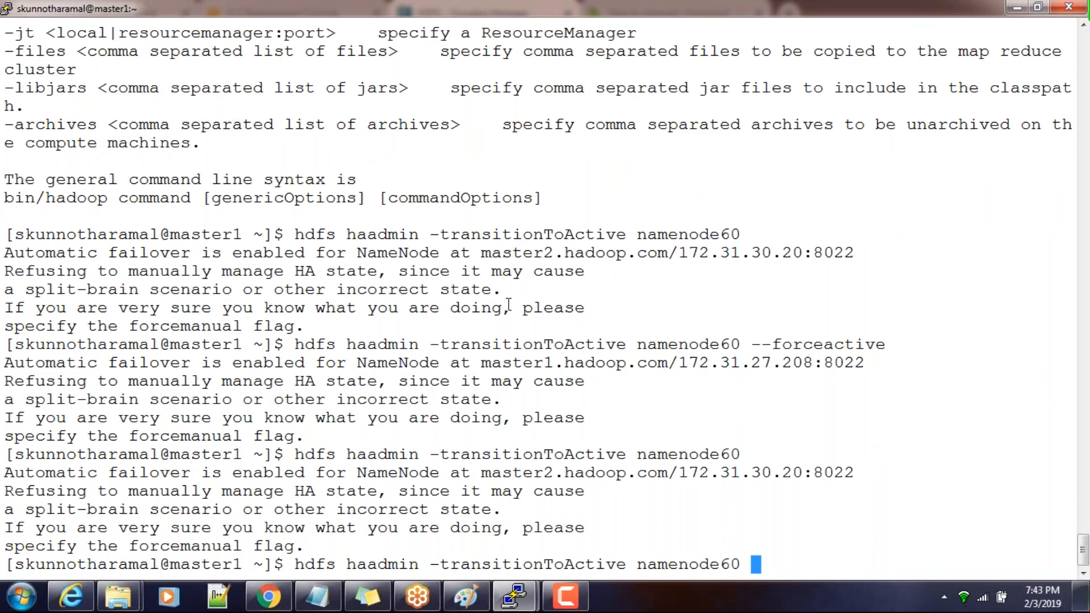
right_click(509, 304)
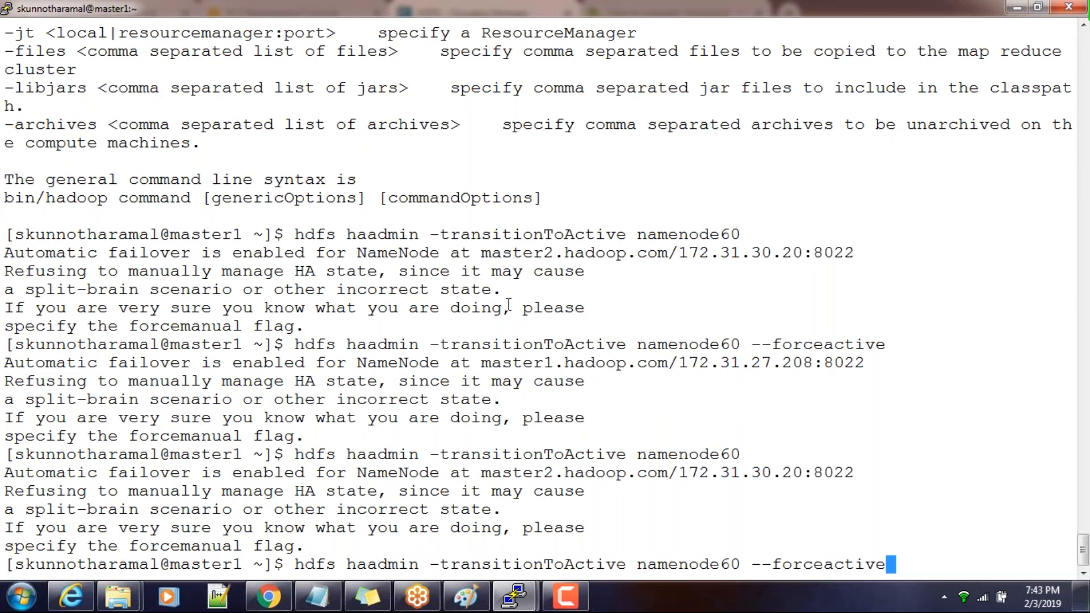
key("Return")
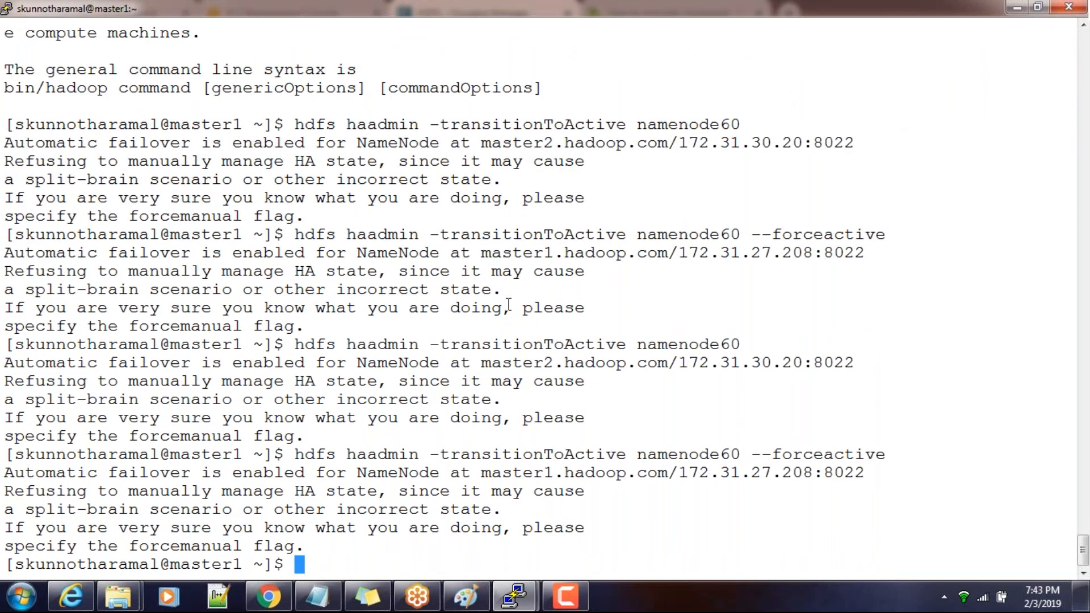
key("alt+Tab")
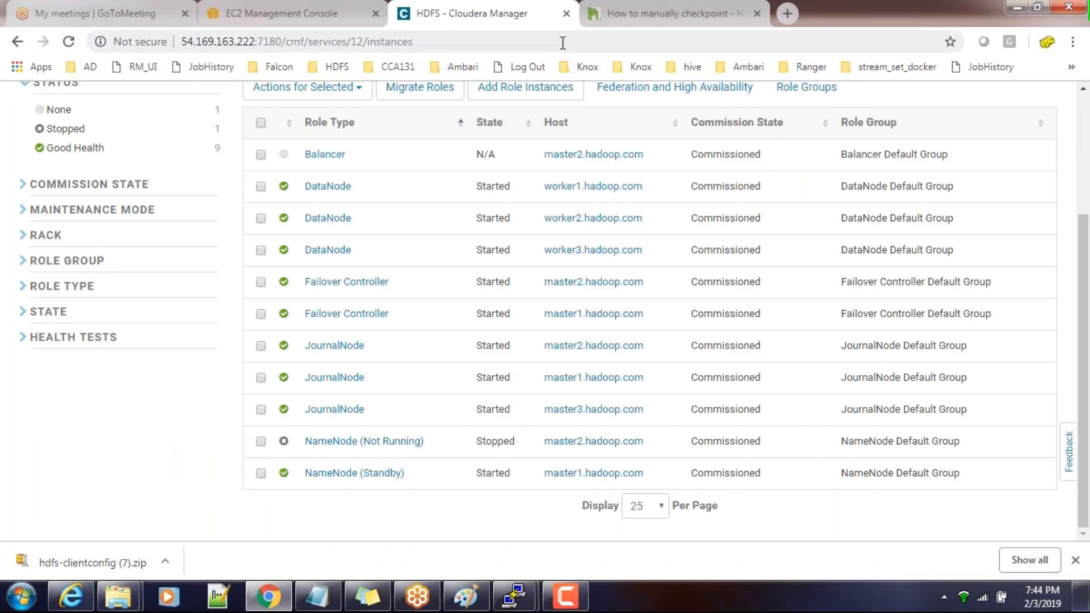
Reload the HDFS role instances in Cloudera Manager and check the states of both NameNodes
left_click(563, 43)
key("Return")
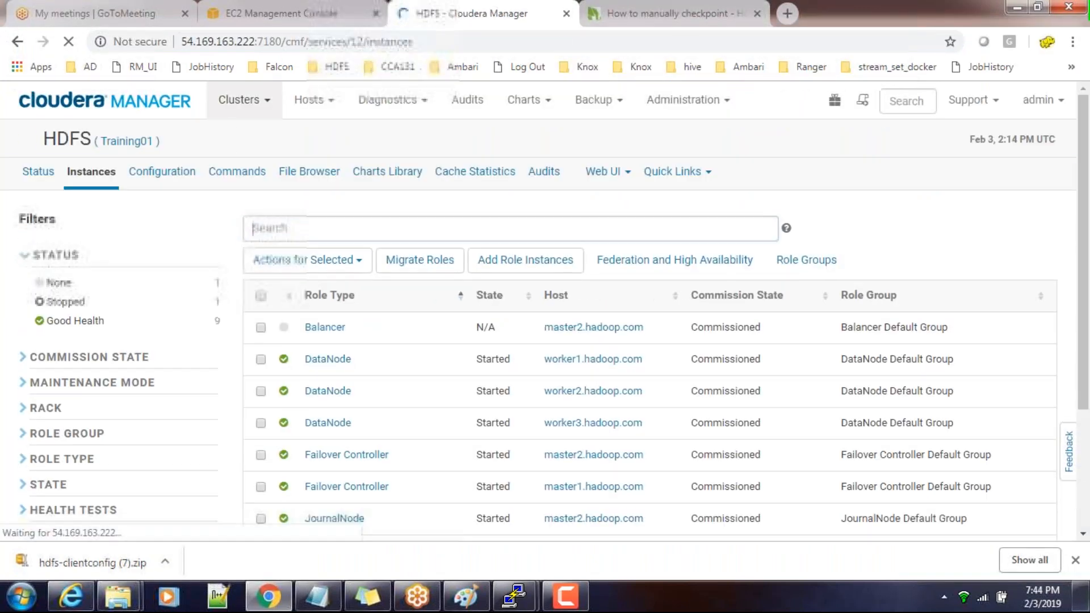
scroll(831, 368, "down", 3)
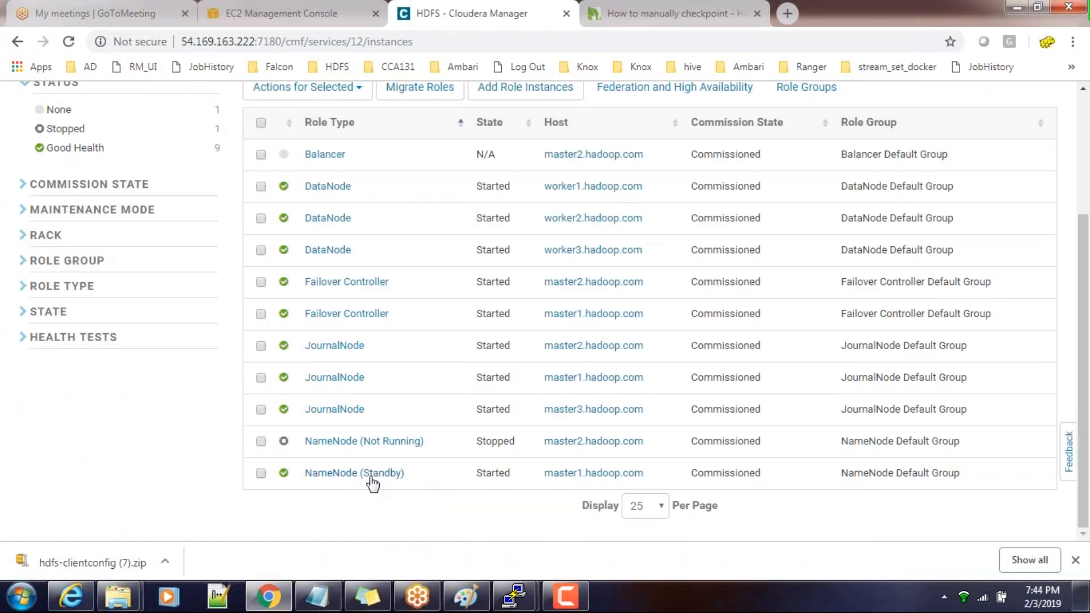
Switch to the PuTTY session on master1 and look up the -failover option in the haadmin usage
key("alt+Tab")
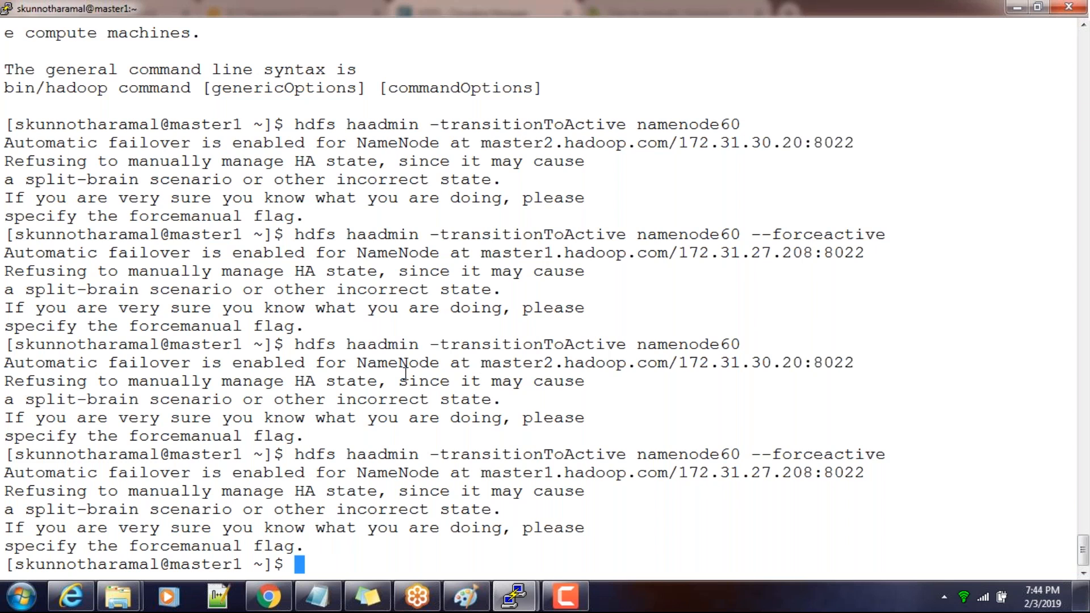
scroll(405, 372, "up", 7)
scroll(405, 374, "up", 3)
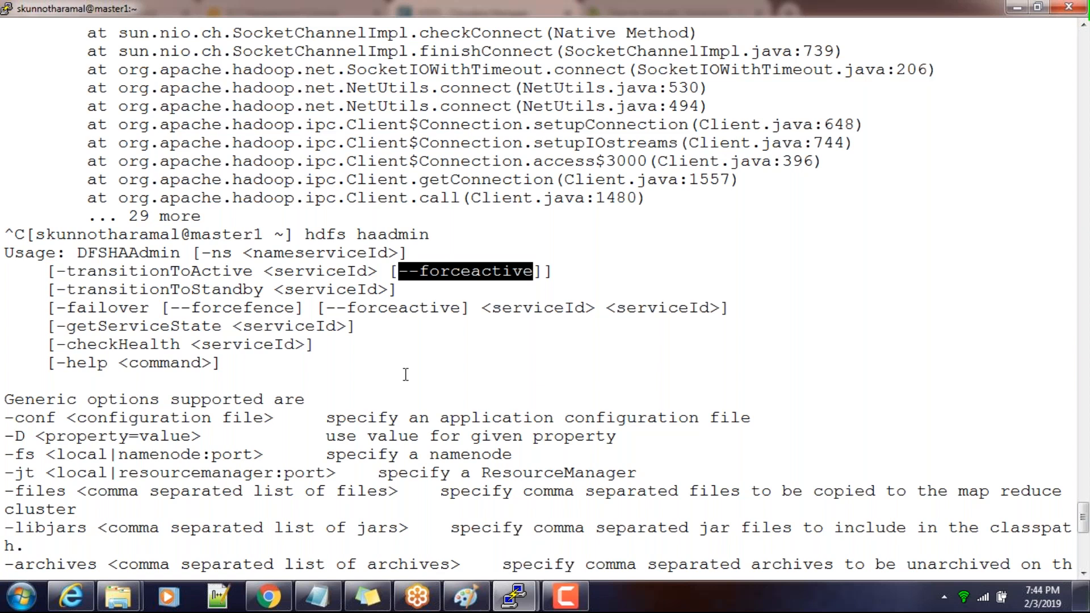
double_click(125, 311)
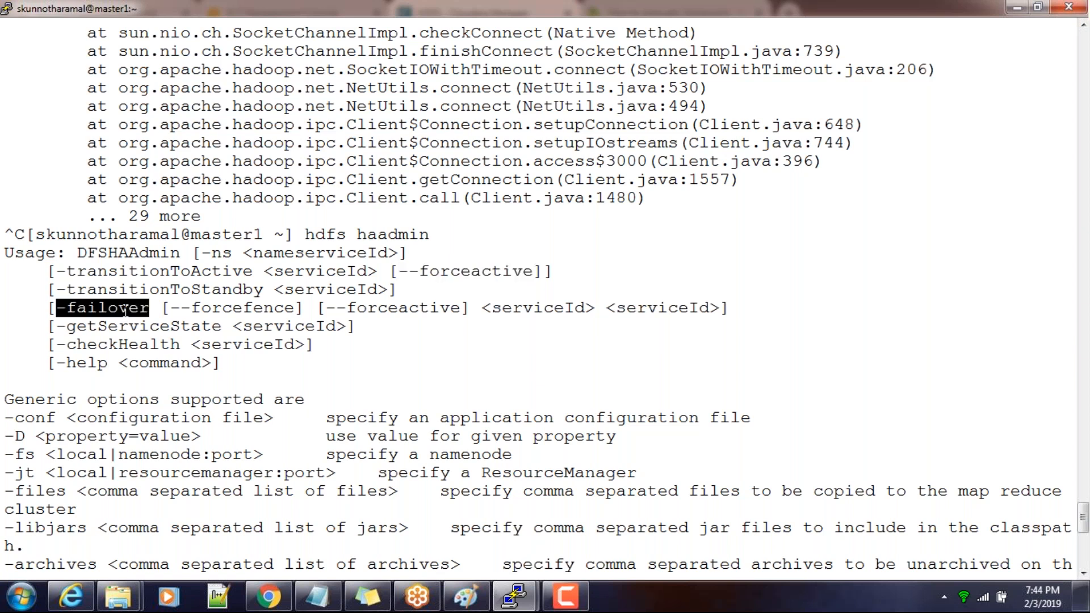
Reuse the earlier failover command with the two NameNode IDs swapped and run hdfs haadmin -failover namenode89 namenode60
key("shift+Page_Down")
key("Up")
key("Up")
key("Up")
key("Up")
key("Up")
key("Up")
key("Up")
key("Up")
key("Up")
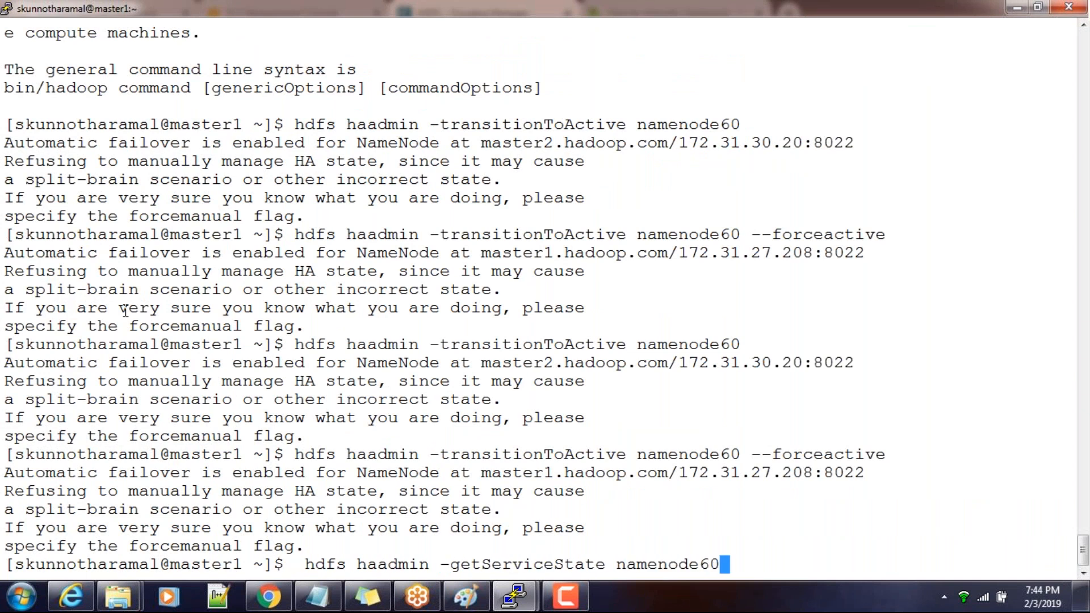
key("Up")
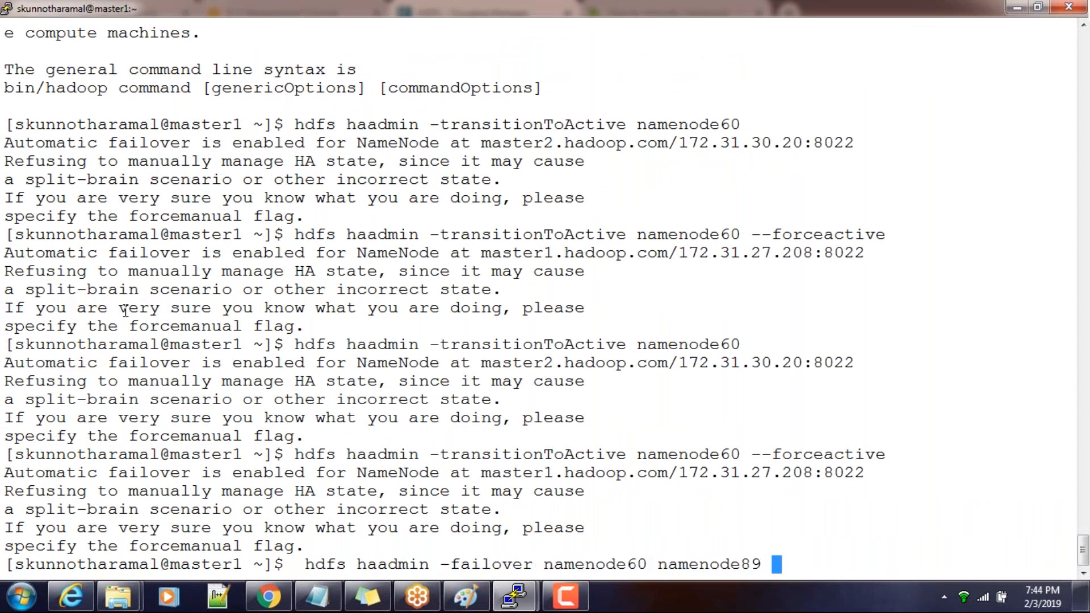
key("Left")
key("Left")
key("Left")
key("Left")
key("Left")
key("Left")
key("Left")
key("Left")
key("Left")
key("Left")
key("Left")
key("Left")
key("BackSpace")
key("BackSpace")
type("89")
key("Right")
key("Right")
key("Right")
key("Right")
key("Right")
key("Right")
key("Right")
key("Right")
key("Right")
key("Right")
key("Right")
key("Right")
key("BackSpace")
key("BackSpace")
key("BackSpace")
type("60")
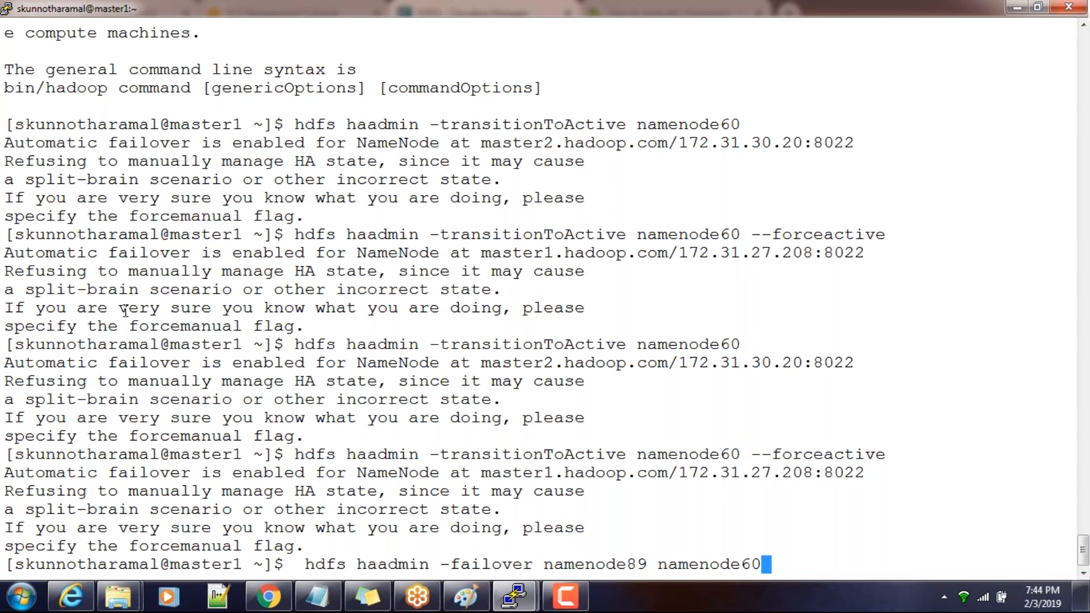
key("Return")
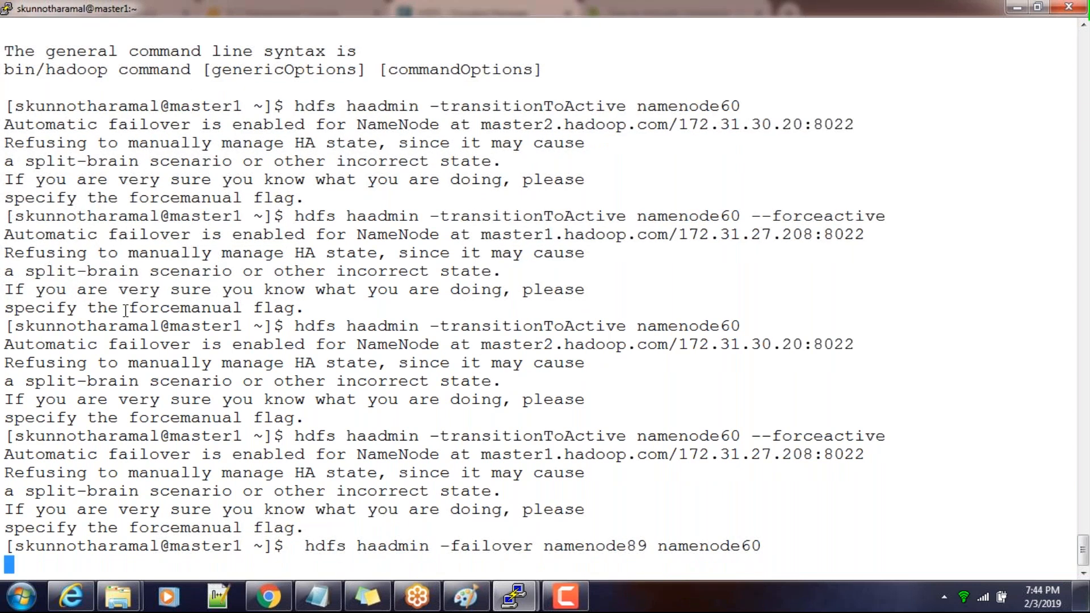
Review the start of the failover output, and reload the HDFS role instances in Cloudera Manager to check the NameNode states
scroll(125, 90, "up", 5)
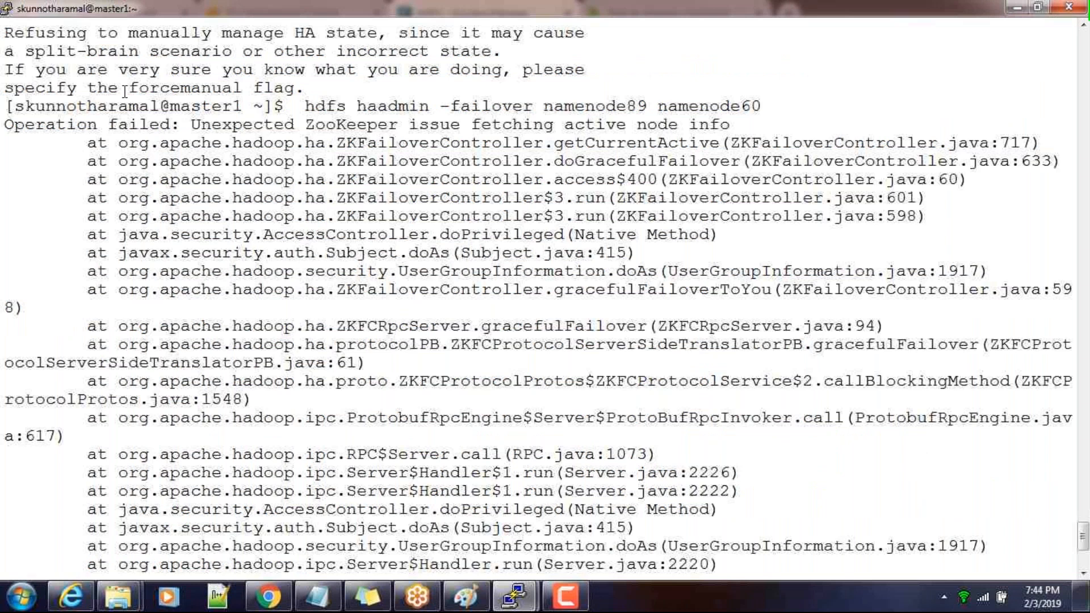
left_click(268, 596)
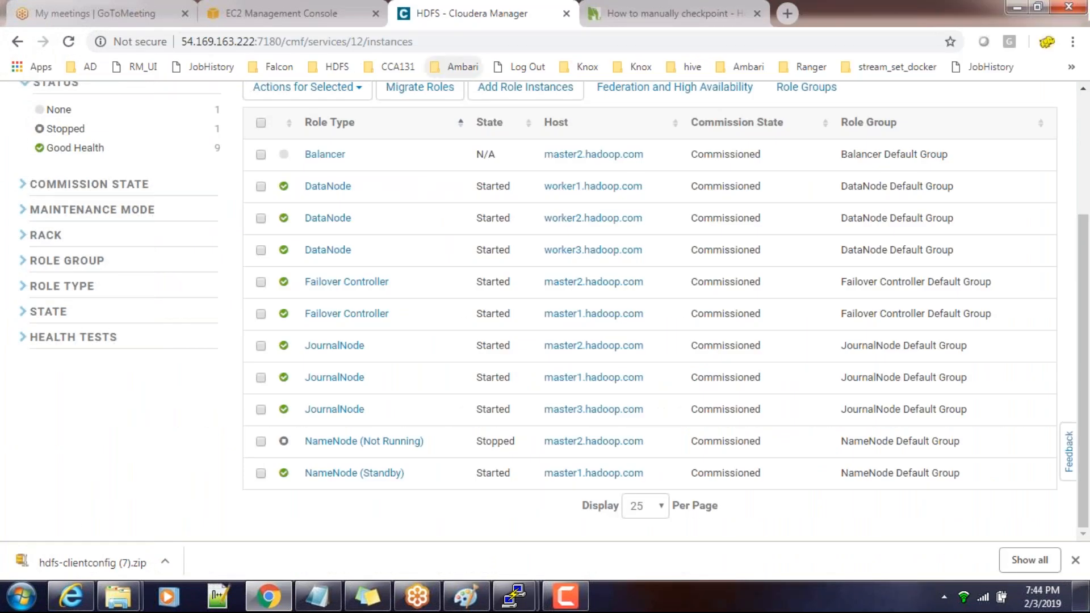
left_click(442, 41)
key("Return")
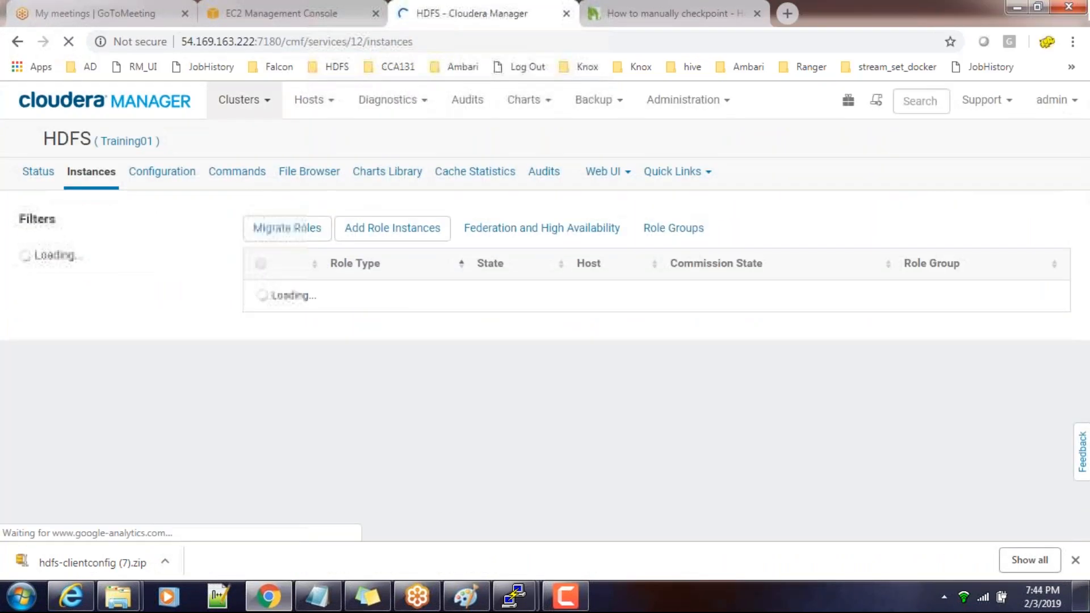
scroll(704, 362, "down", 3)
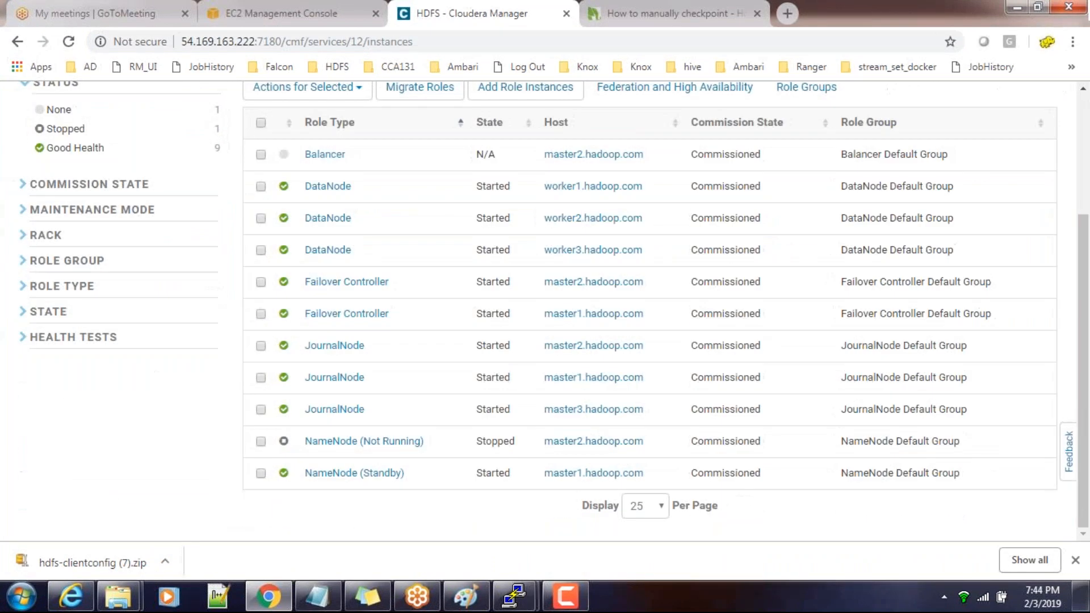
Return to the PuTTY session on master1 and run hdfs haadmin -transitionToActive namenode60 --forceactive again
mouse_move(514, 596)
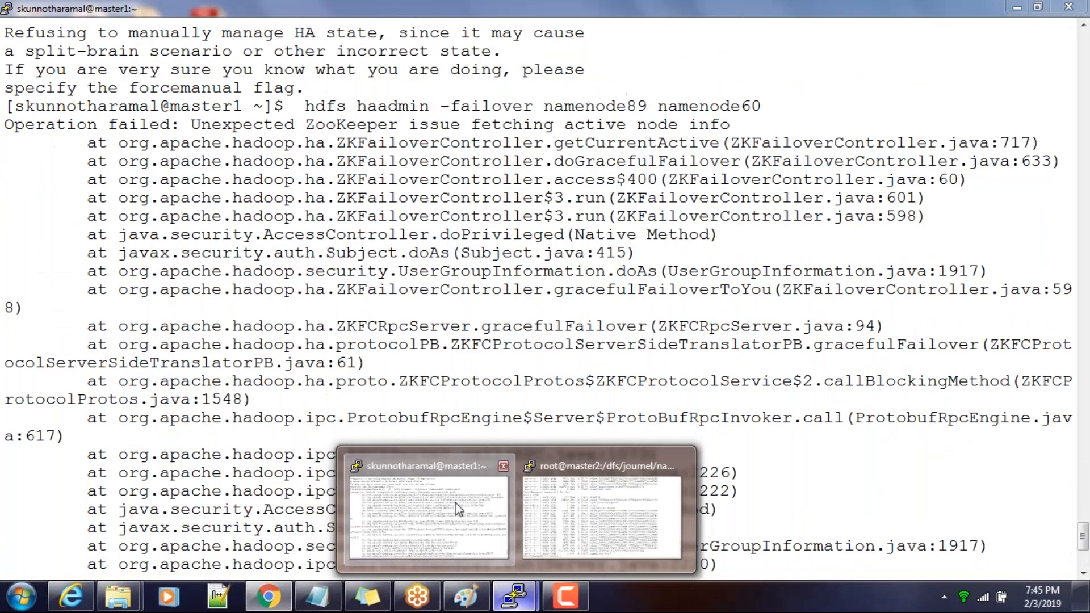
left_click(458, 508)
scroll(473, 432, "down", 5)
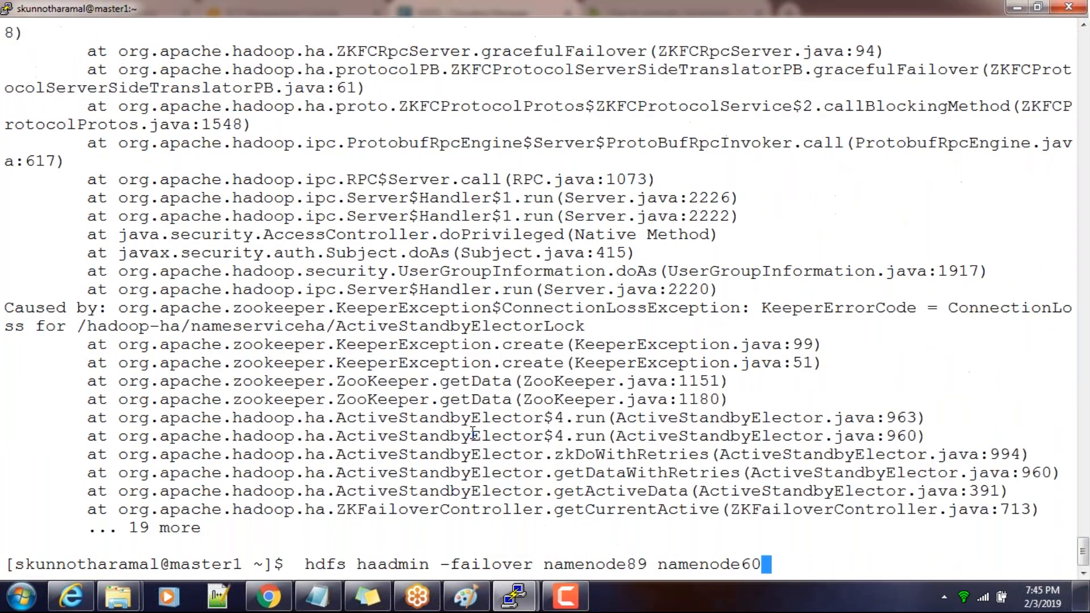
key("Up")
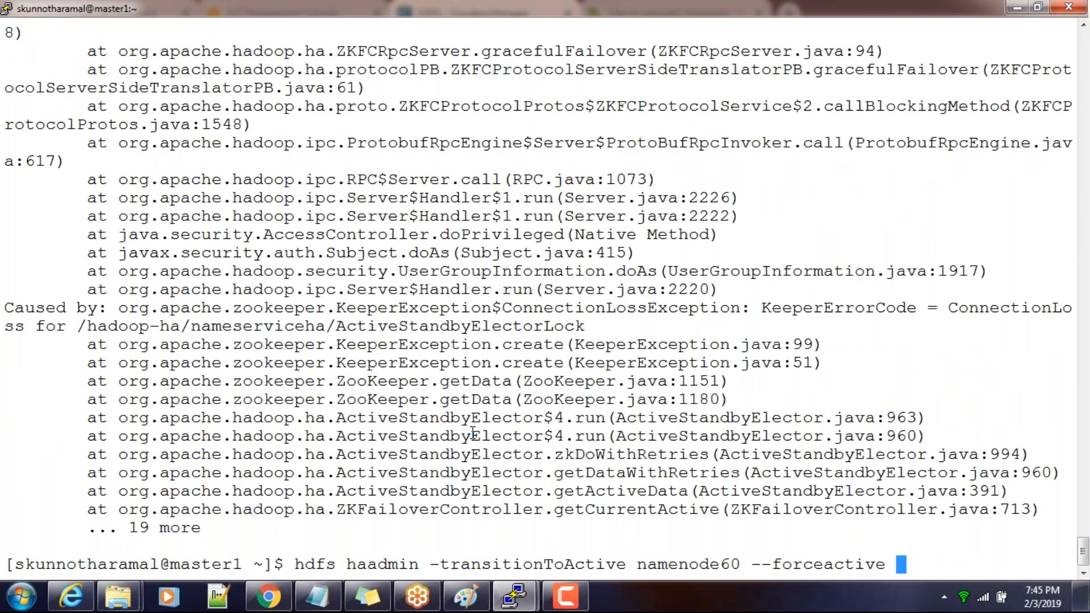
key("Return")
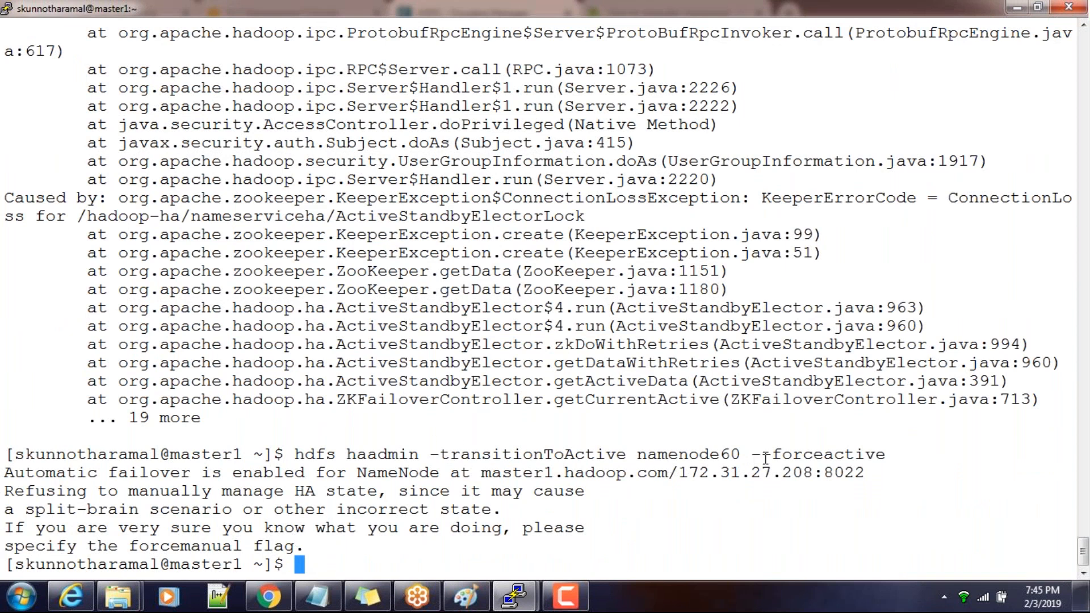
Copy the transition options from the terminal and search Google in a new Chrome tab for "-transitionToActive --forceactive failing", without the NameNode ID
left_click_drag(431, 452, 878, 459)
key("ctrl+c")
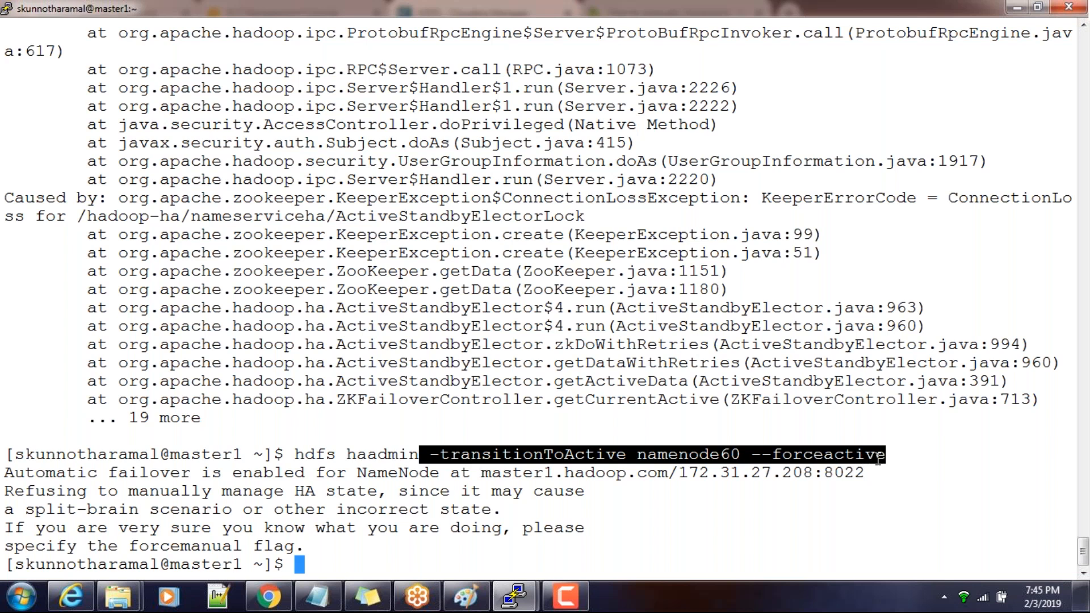
left_click(269, 596)
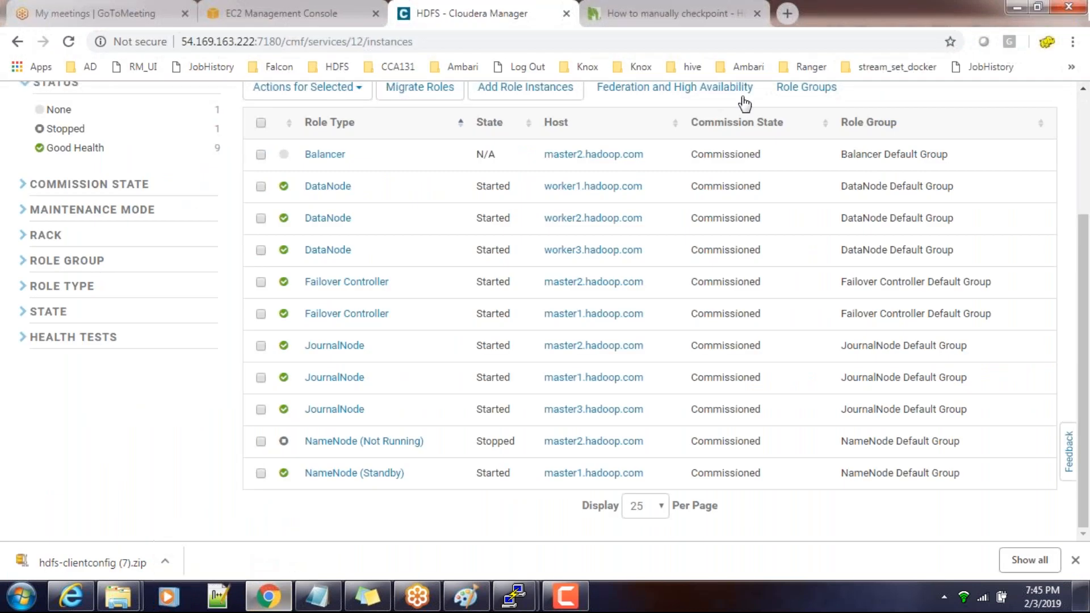
left_click(787, 14)
key("ctrl+v")
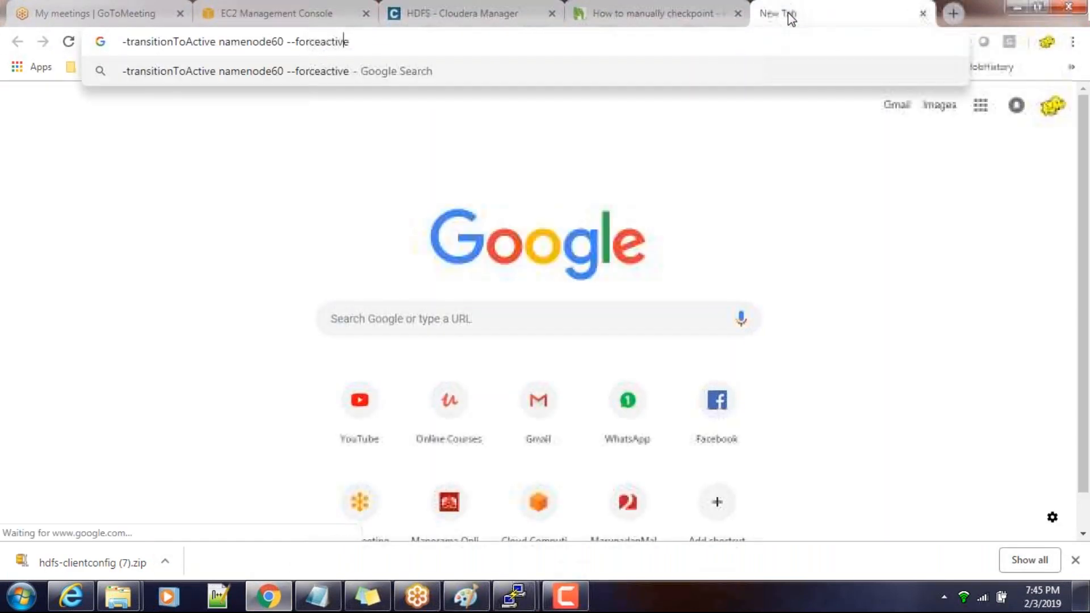
key("Left")
key("Left")
key("Left")
key("Left")
key("BackSpace")
key("BackSpace")
key("BackSpace")
key("BackSpace")
key("BackSpace")
key("BackSpace")
key("BackSpace")
key("BackSpace")
key("BackSpace")
key("BackSpace")
key("BackSpace")
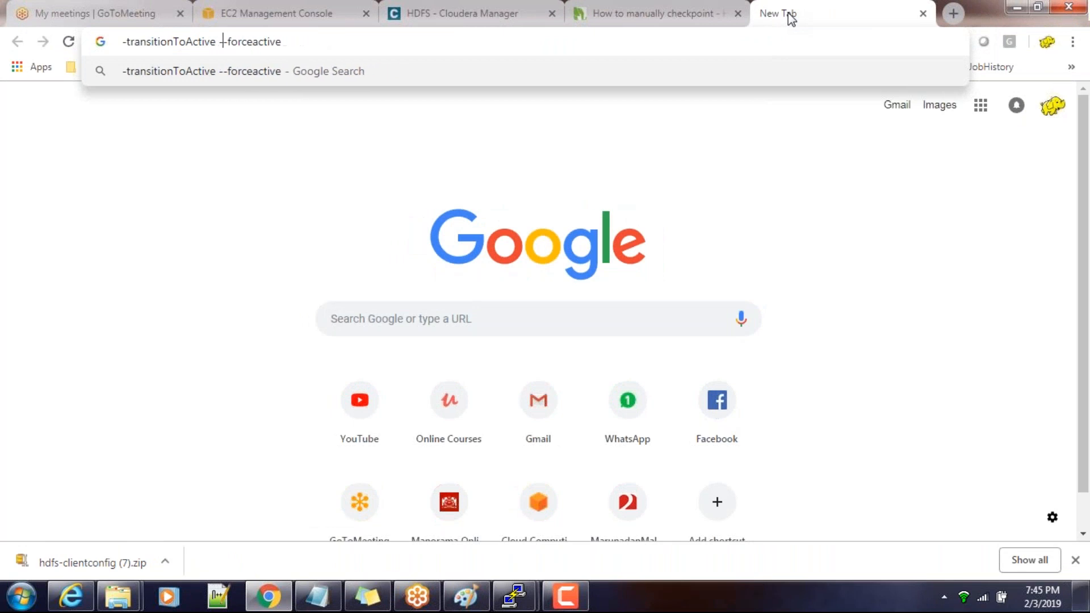
key("End")
type("failing")
key("Return")
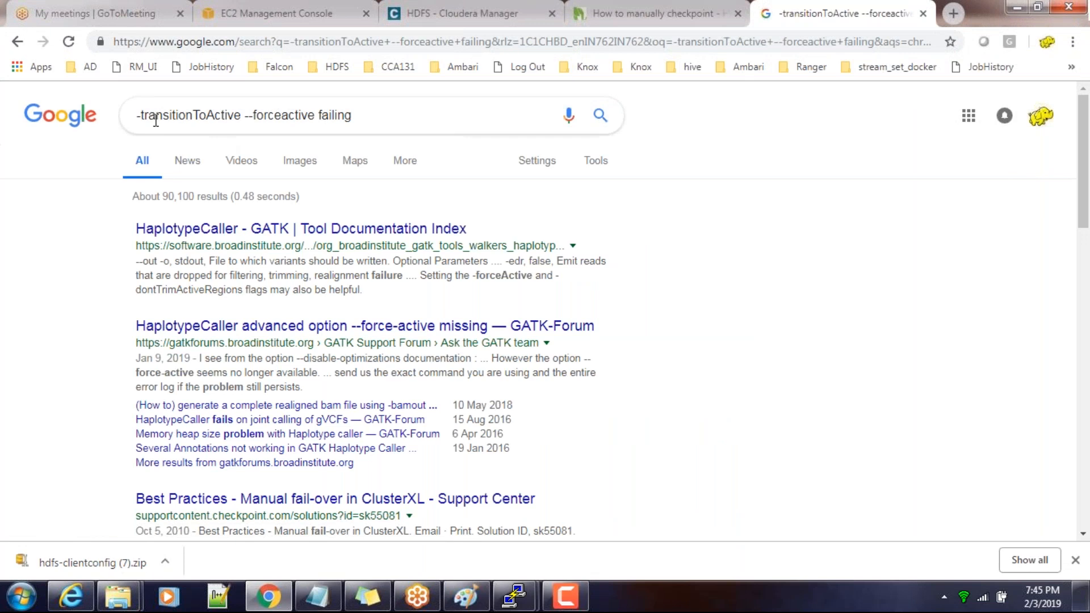
Add "Namenode ha" to the search and open the Hortonworks "Name node Manual failover" result in a new tab
left_click(371, 122)
type("Namenode ha")
key("Return")
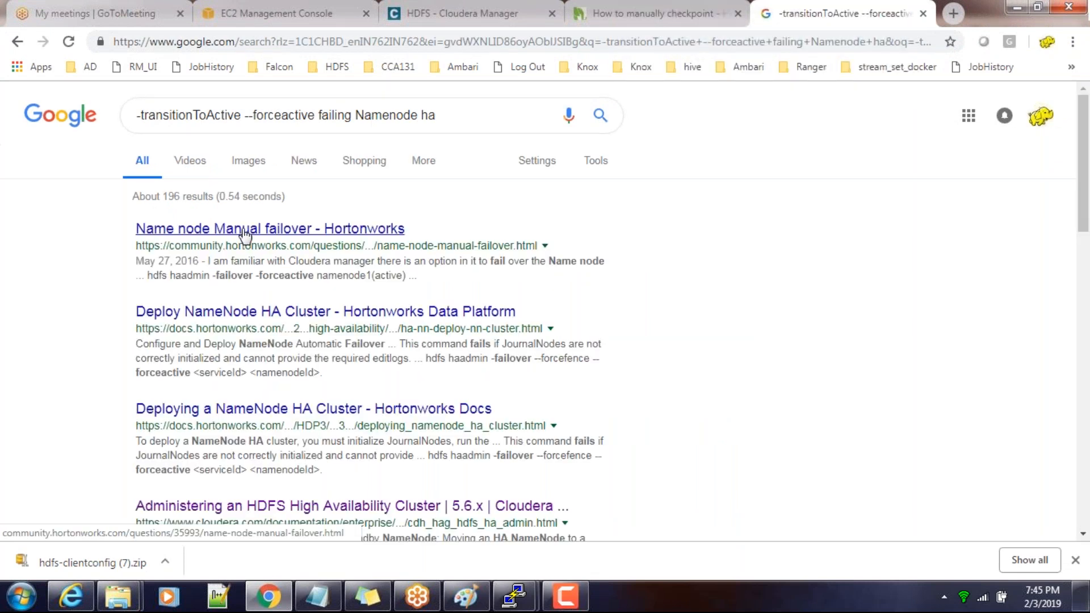
right_click(243, 230)
left_click(274, 248)
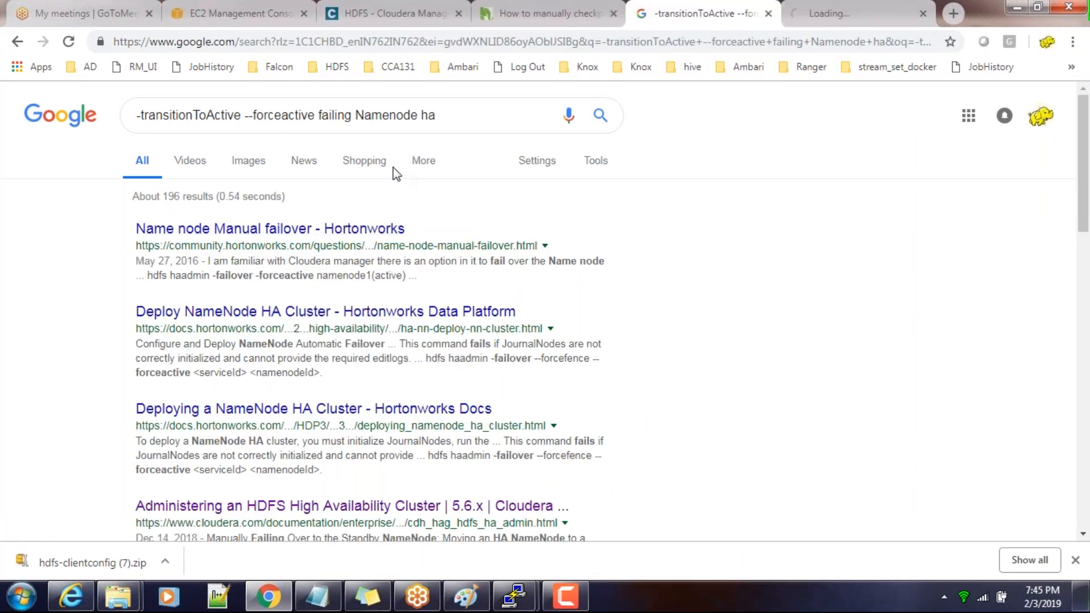
Add "cloudera" to the search and open the Cloudera community result about erratic Active / Standby namenodes in a new tab
left_click(427, 114)
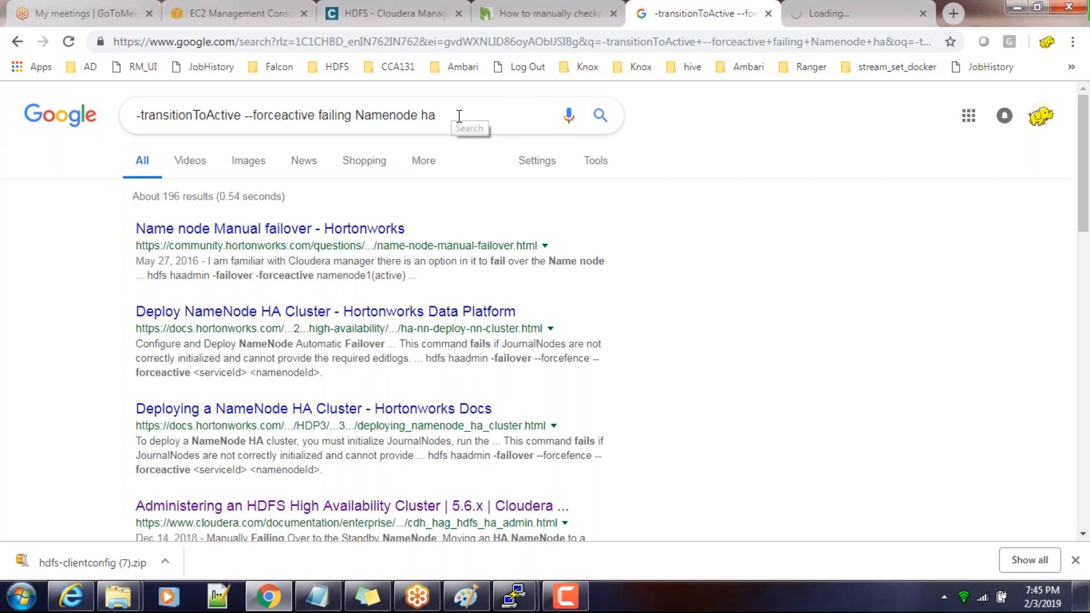
type("cloudera")
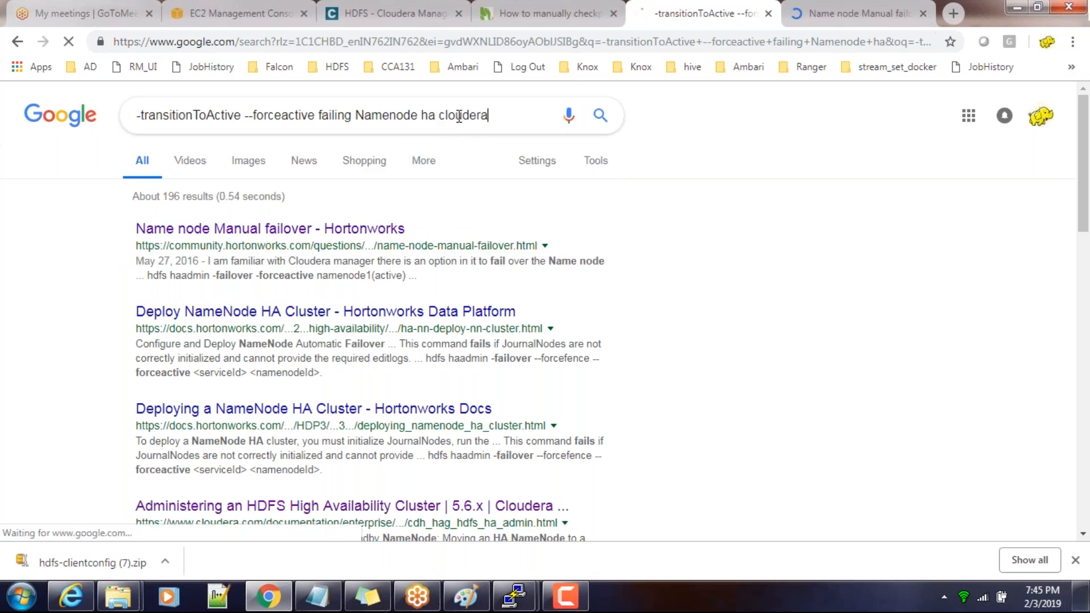
key("Return")
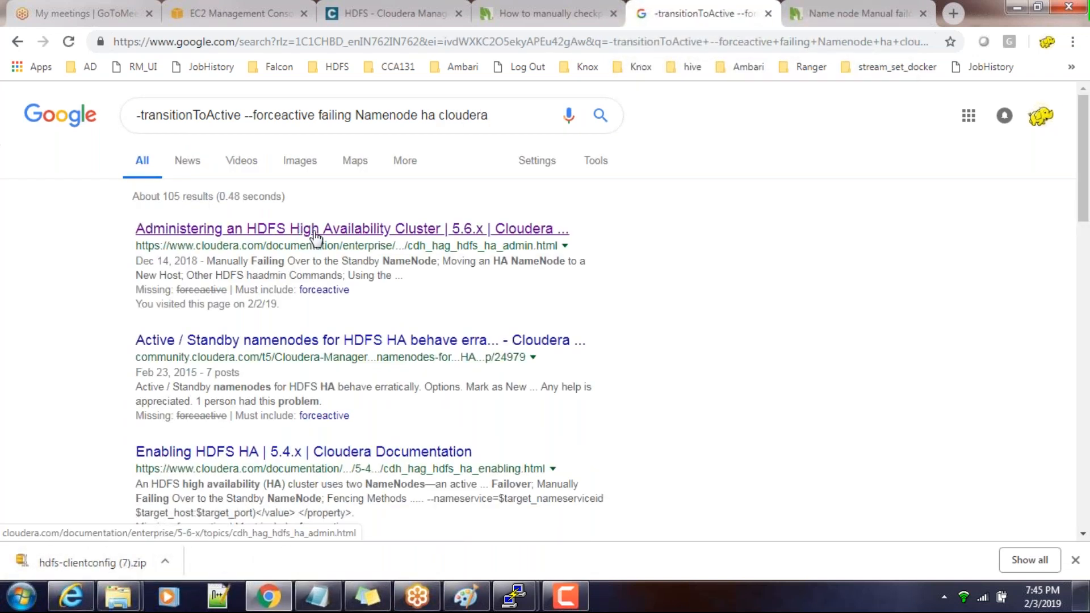
right_click(293, 338)
left_click(352, 347)
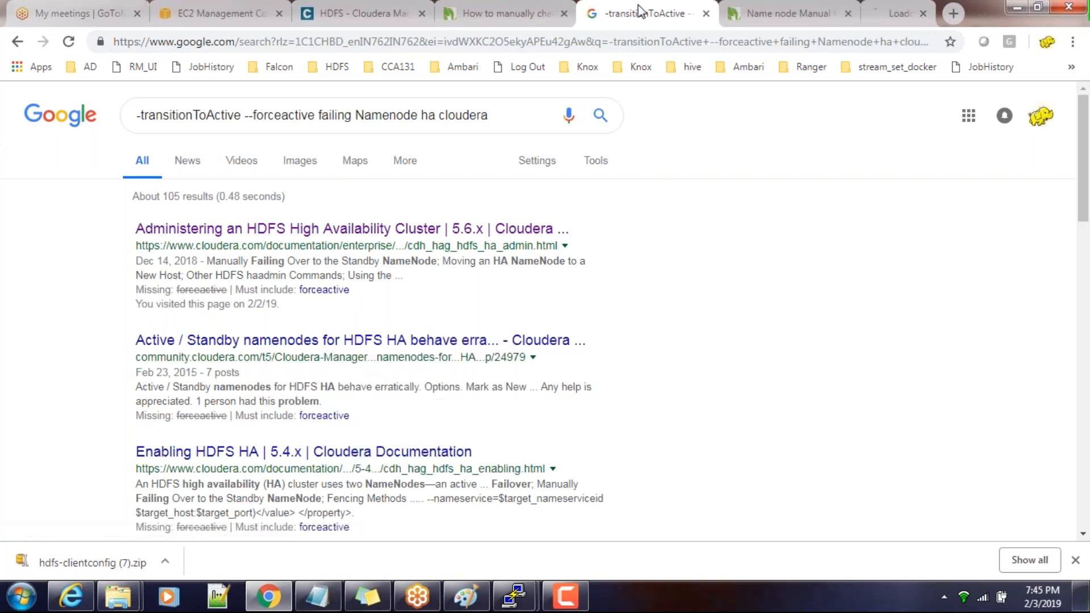
Read the best answer in the Hortonworks "Name node Manual failover" thread and highlight its hdfs haadmin -failover command
left_click(717, 13)
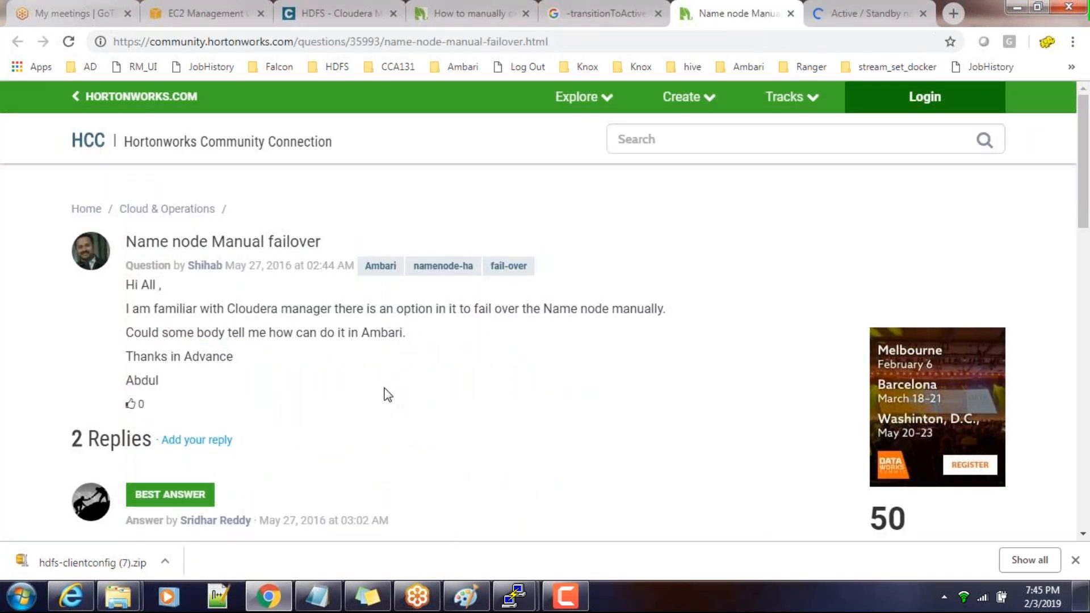
scroll(387, 394, "down", 4)
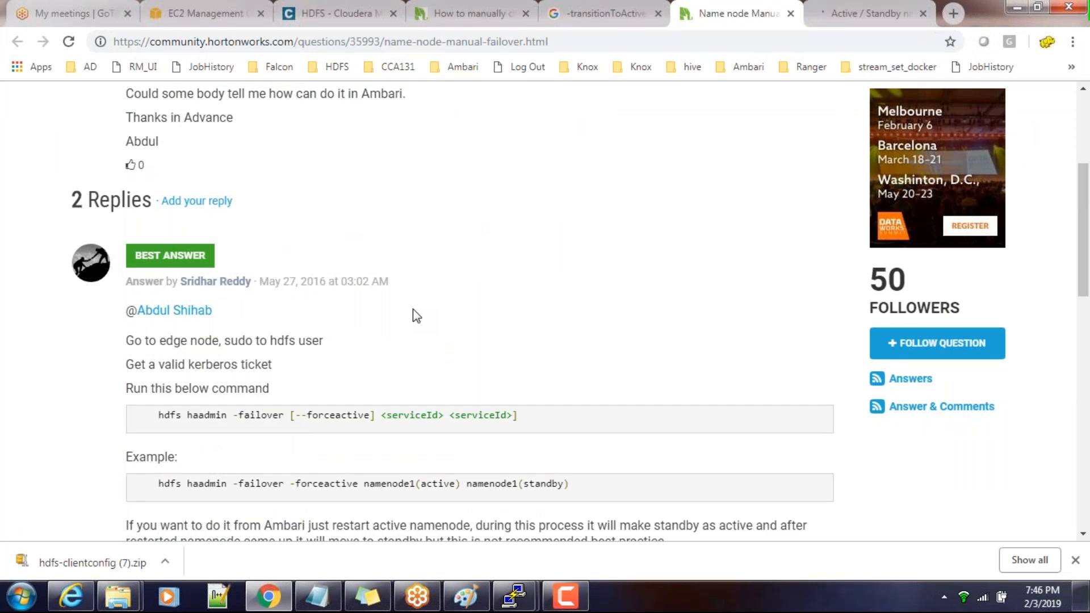
scroll(417, 315, "down", 2)
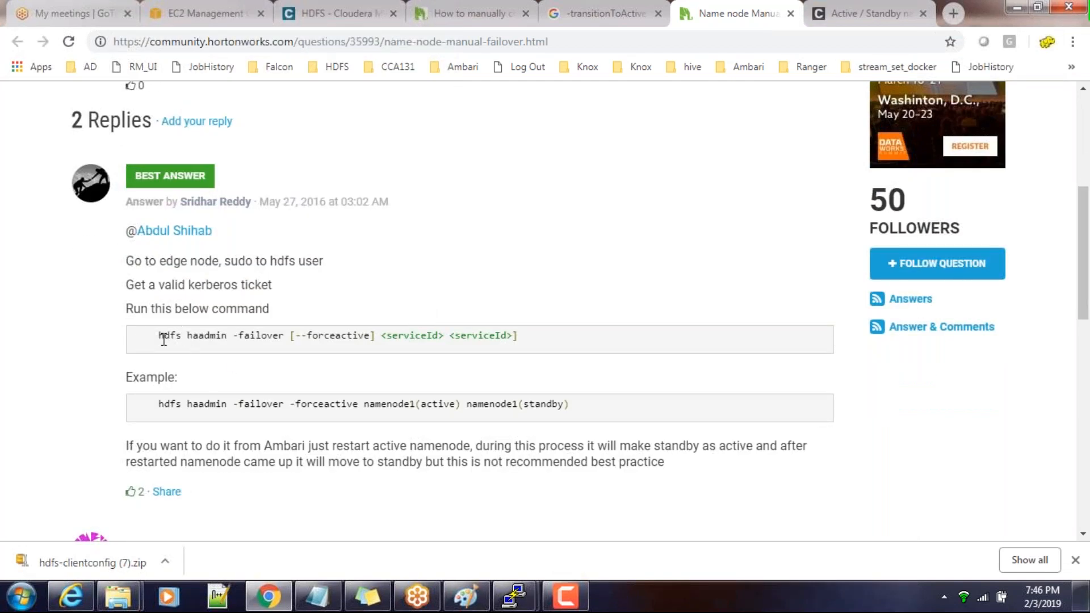
left_click_drag(160, 336, 290, 335)
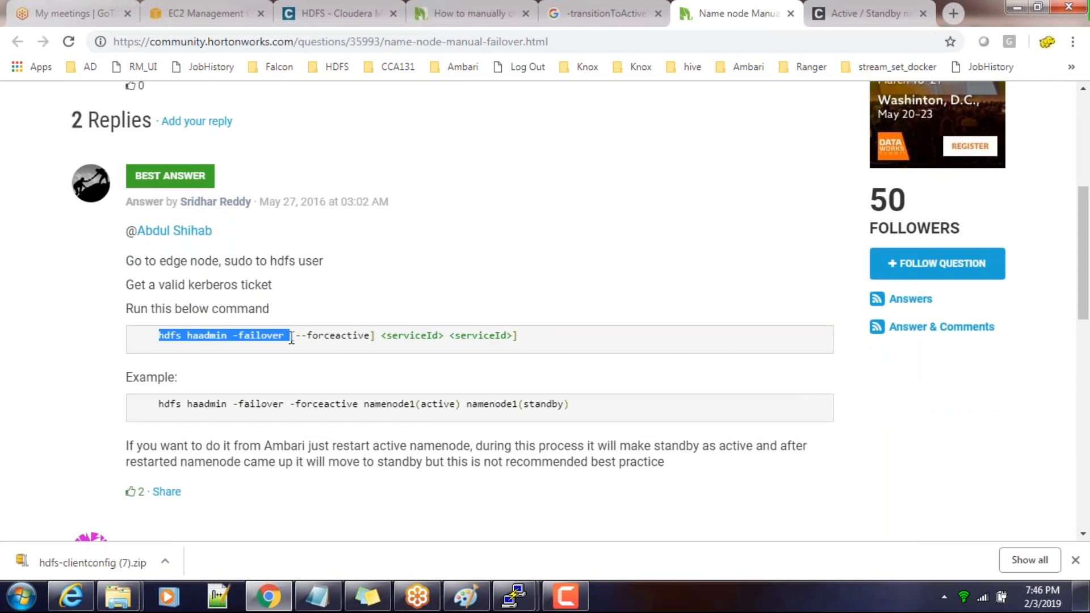
In the terminal, recall the earlier hdfs haadmin -failover namenode89 namenode60 command and place the cursor just before namenode89
key("alt+Tab")
key("Up")
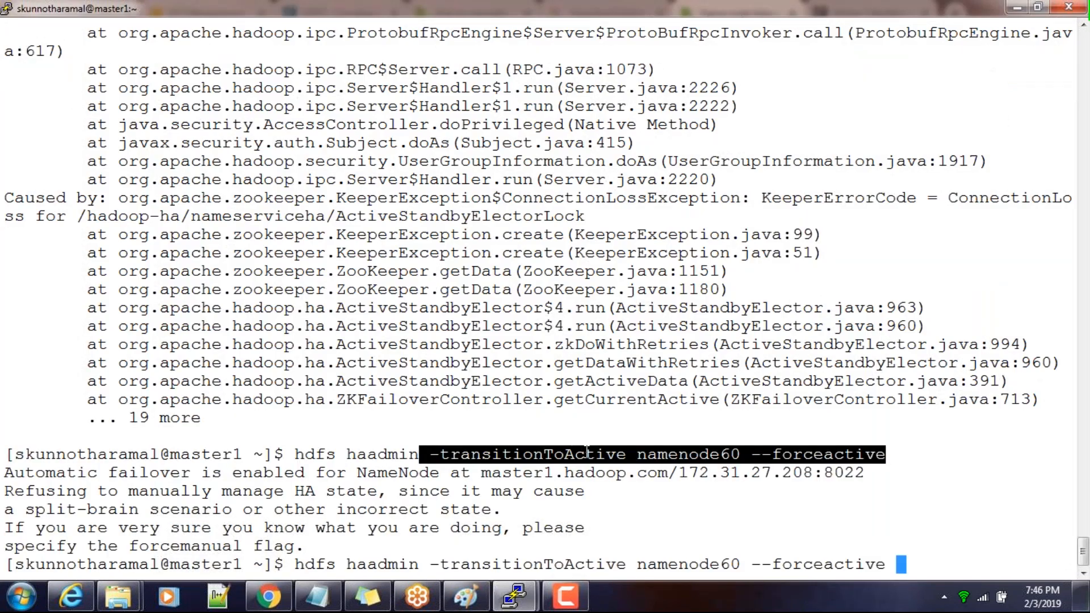
key("Up")
key("Left")
key("Left")
key("Left")
key("Left")
key("Left")
key("Left")
key("Left")
key("Left")
key("Left")
key("Left")
key("Left")
key("Left")
key("Left")
key("Left")
key("Left")
key("Left")
key("Left")
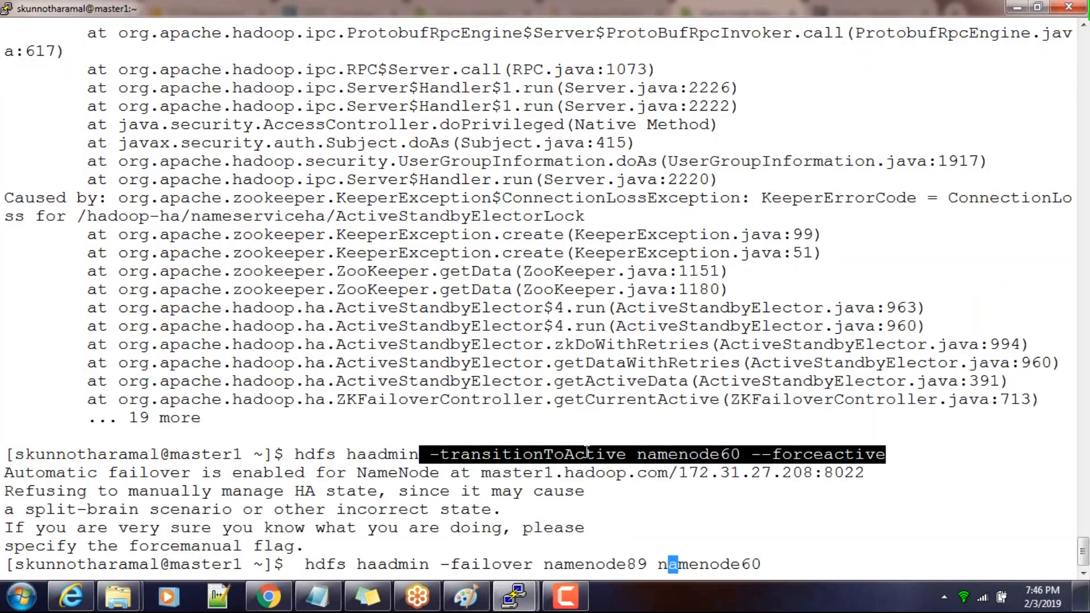
key("Left")
key("Left")
key("Left")
key("Left")
Copy --forceactive from the Hortonworks answer in Chrome and run hdfs haadmin -failover --forceactive namenode89 namenode60 in the terminal
key("alt+Tab")
double_click(325, 336)
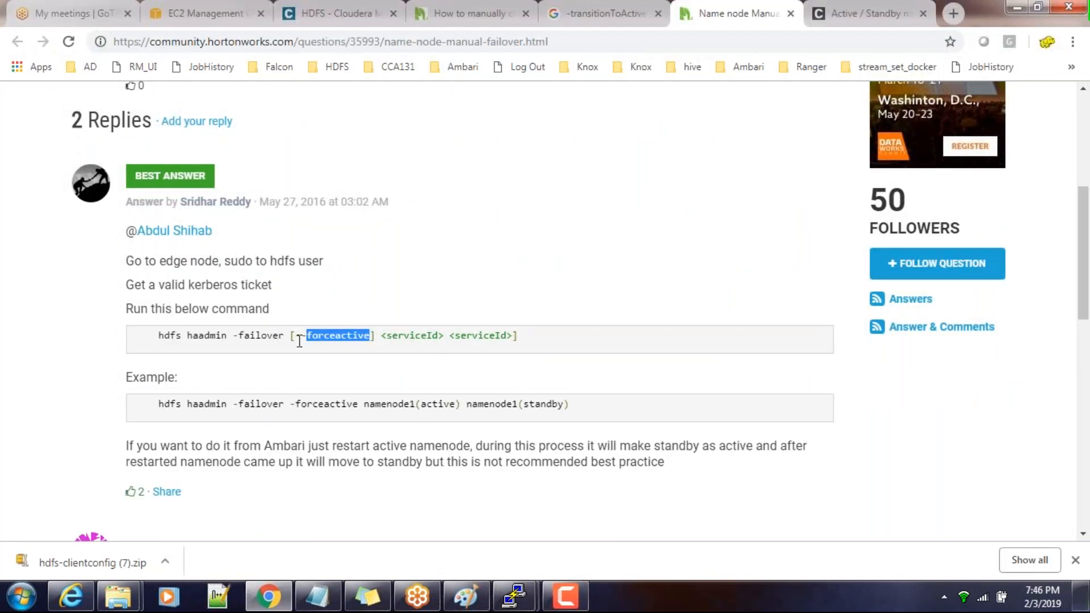
left_click_drag(296, 335, 369, 337)
key("ctrl+c")
key("alt+Tab")
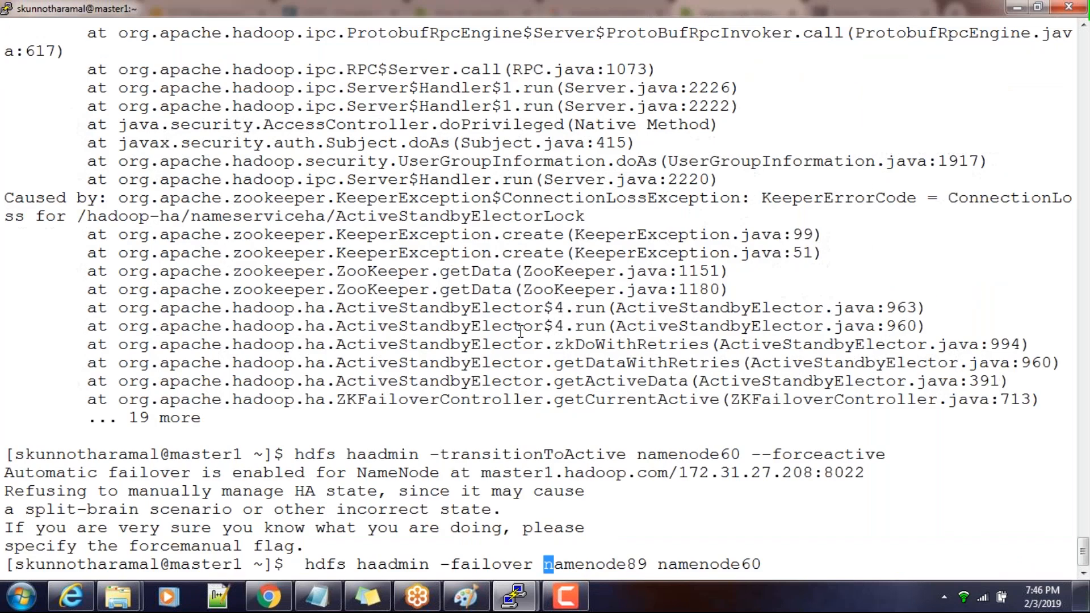
right_click(521, 331)
key("Return")
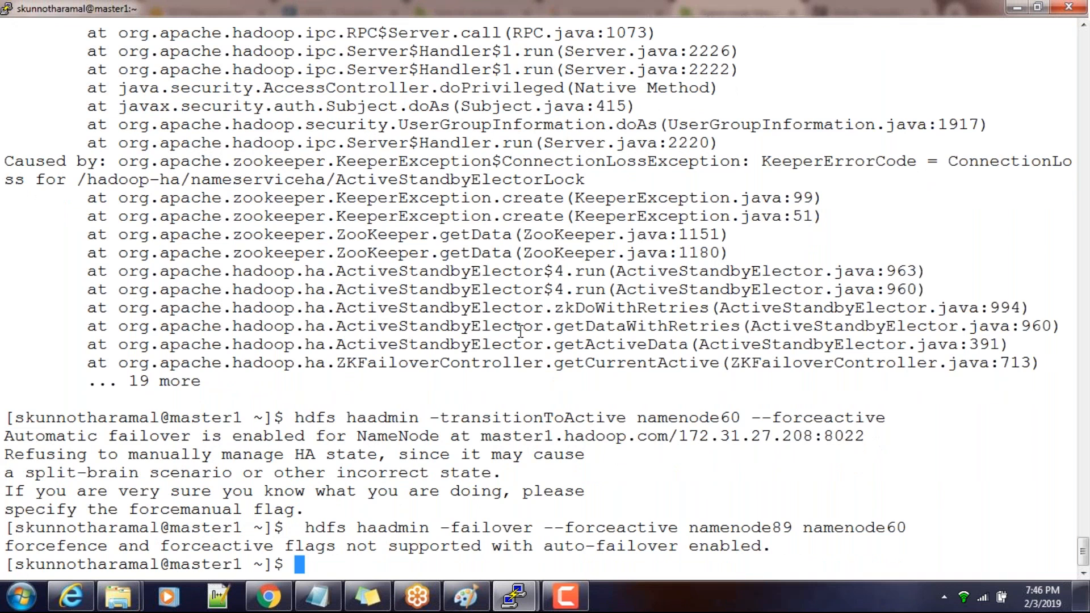
Read the second reply in the Hortonworks failover thread and open the HDFS configuration in Cloudera Manager
key("alt+Tab")
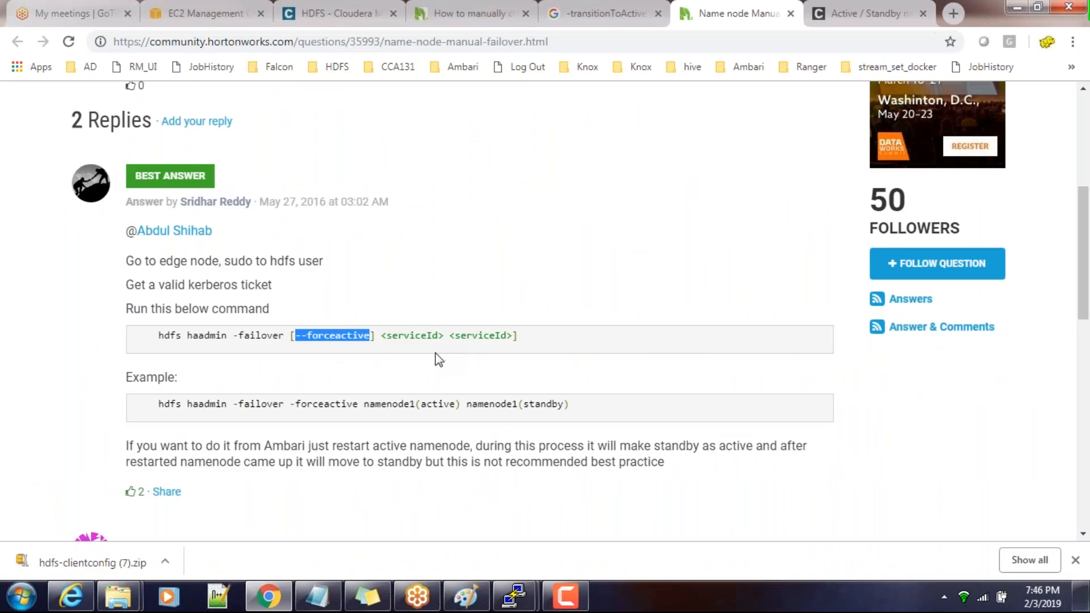
scroll(438, 359, "down", 5)
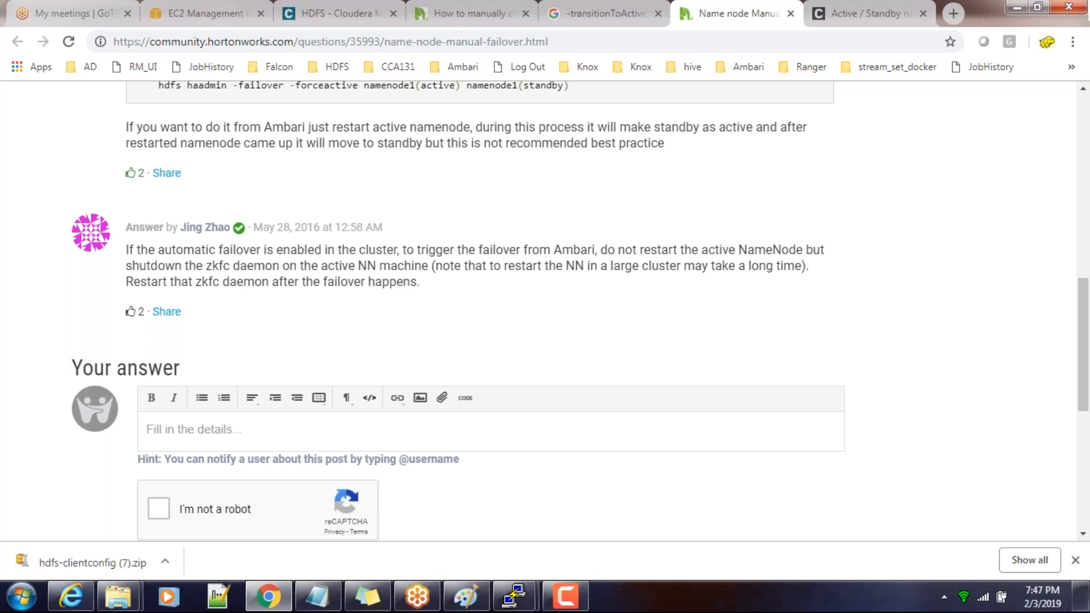
left_click(340, 17)
scroll(372, 218, "up", 3)
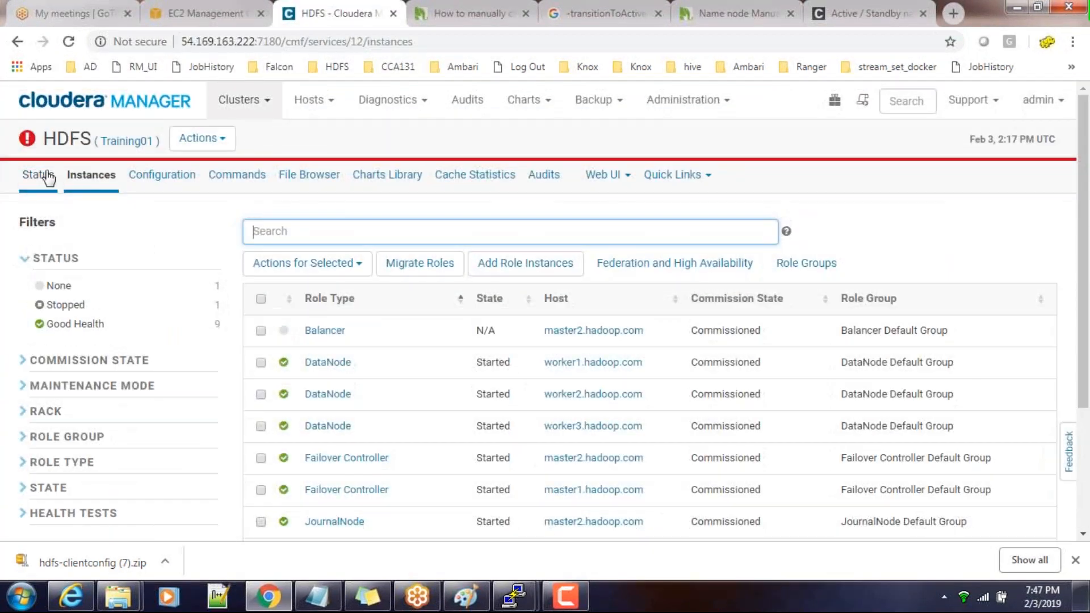
left_click(153, 176)
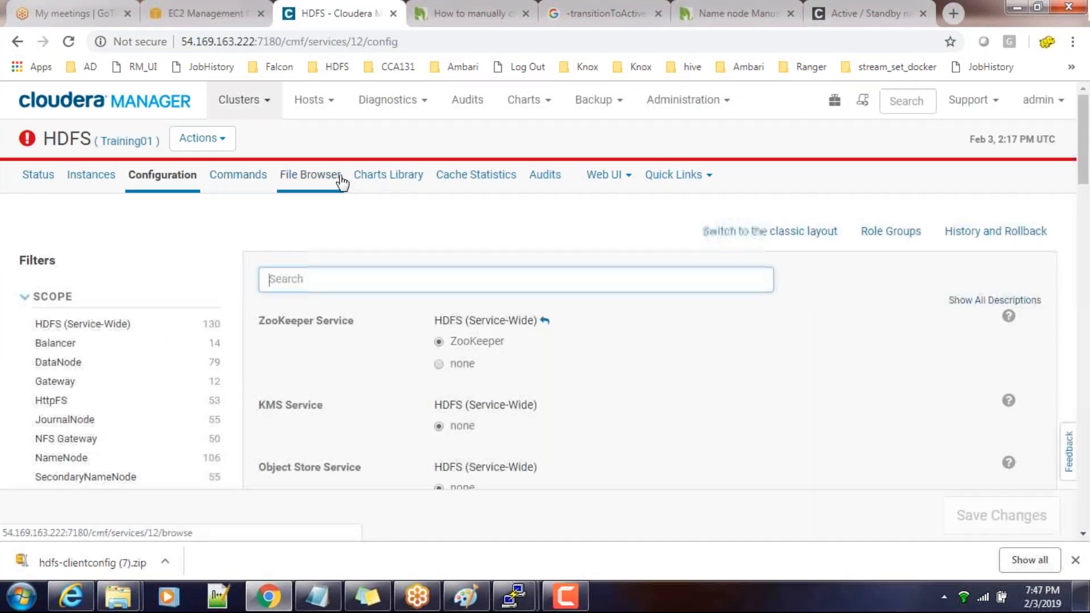
Search the HDFS configuration for "failove", look through the matching settings and clear the search
type("fail")
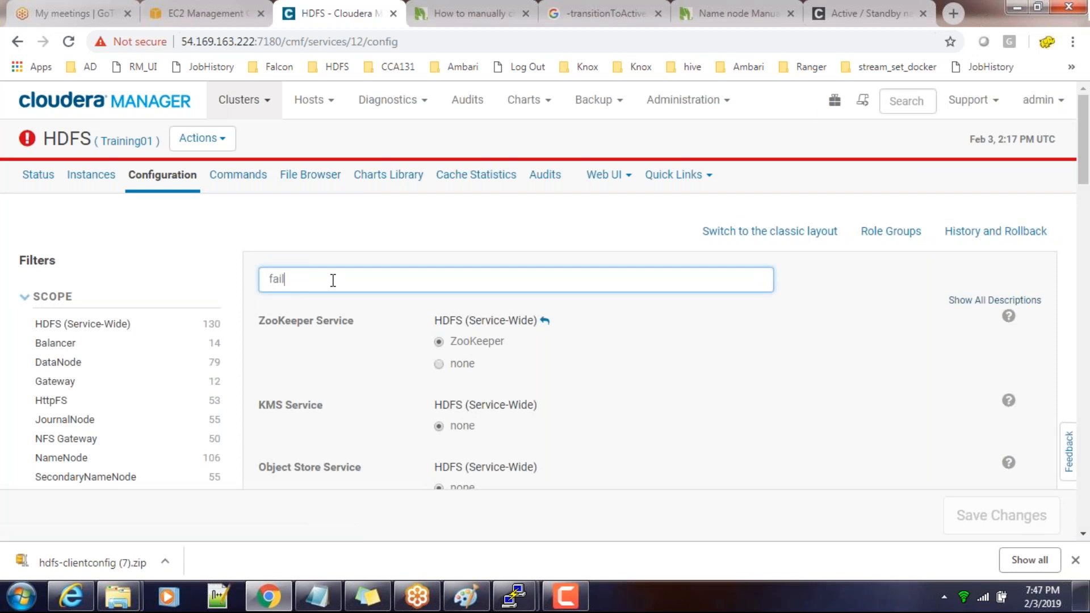
type("o")
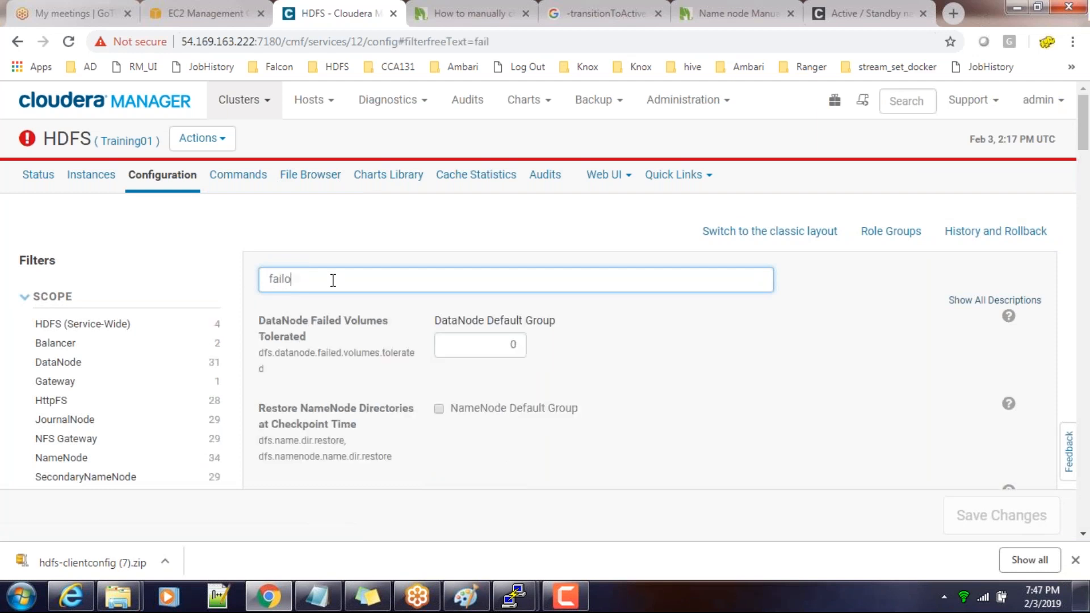
type("ve")
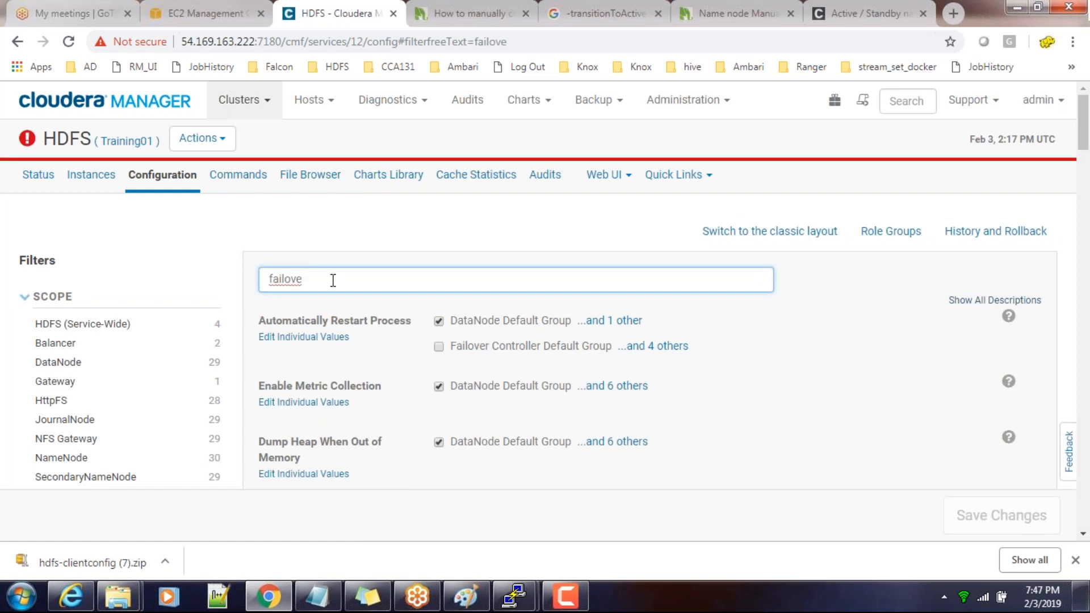
scroll(333, 280, "down", 7)
scroll(333, 280, "down", 6)
scroll(333, 280, "up", 11)
left_click_drag(352, 290, 217, 287)
key("BackSpace")
Read the question and replies in the Cloudera community thread about Active / Standby namenodes behaving erratically
left_click(866, 16)
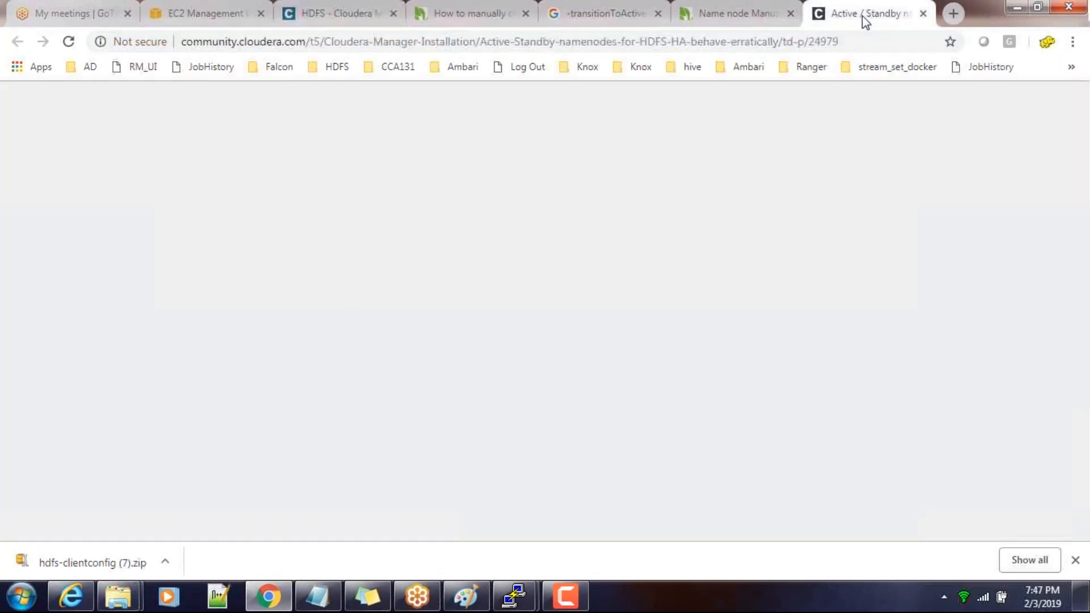
scroll(545, 359, "down", 2)
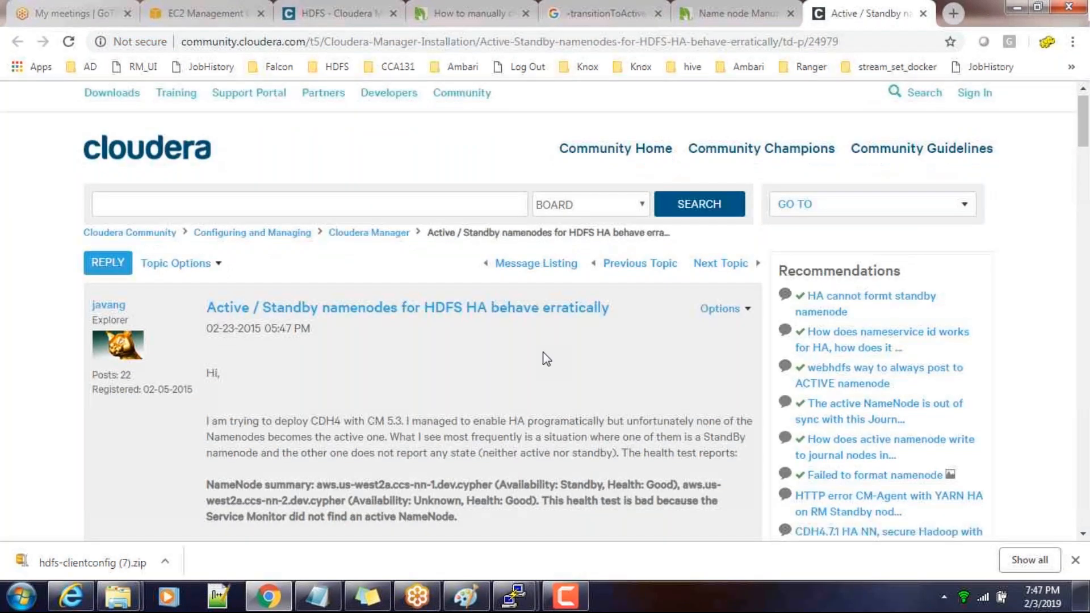
scroll(545, 311, "down", 4)
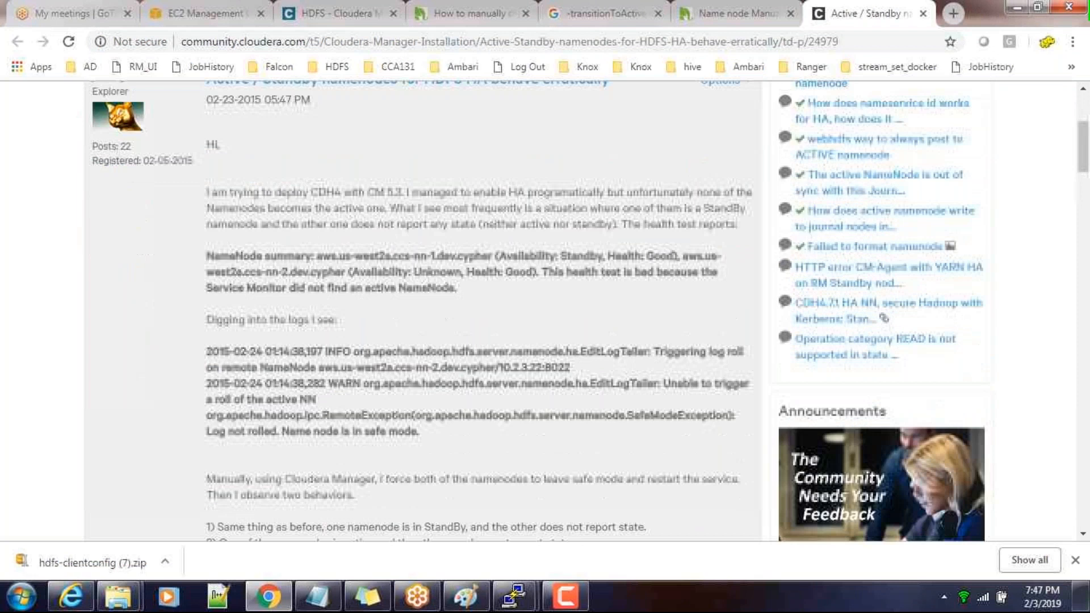
scroll(422, 313, "down", 10)
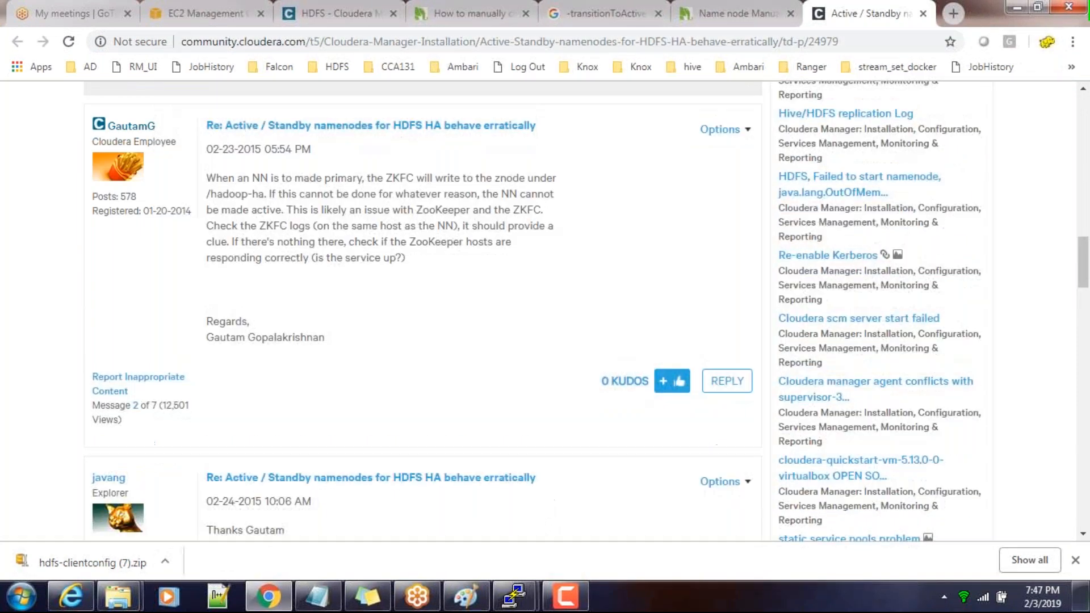
scroll(576, 348, "down", 3)
Search Google in a new tab for "namenode disable automatic failover"
left_click(955, 13)
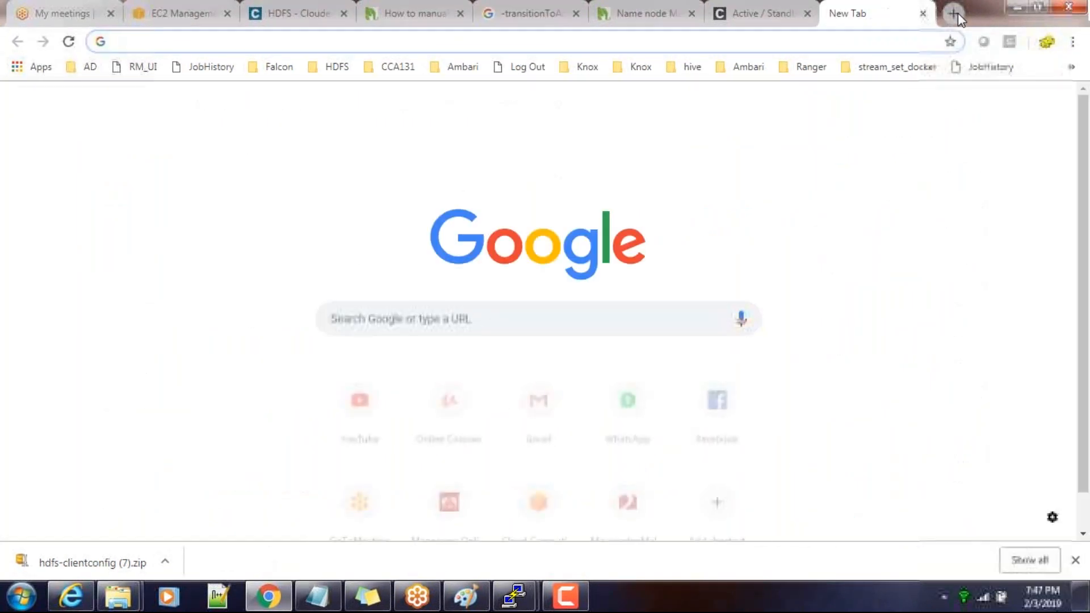
type("namenode dis")
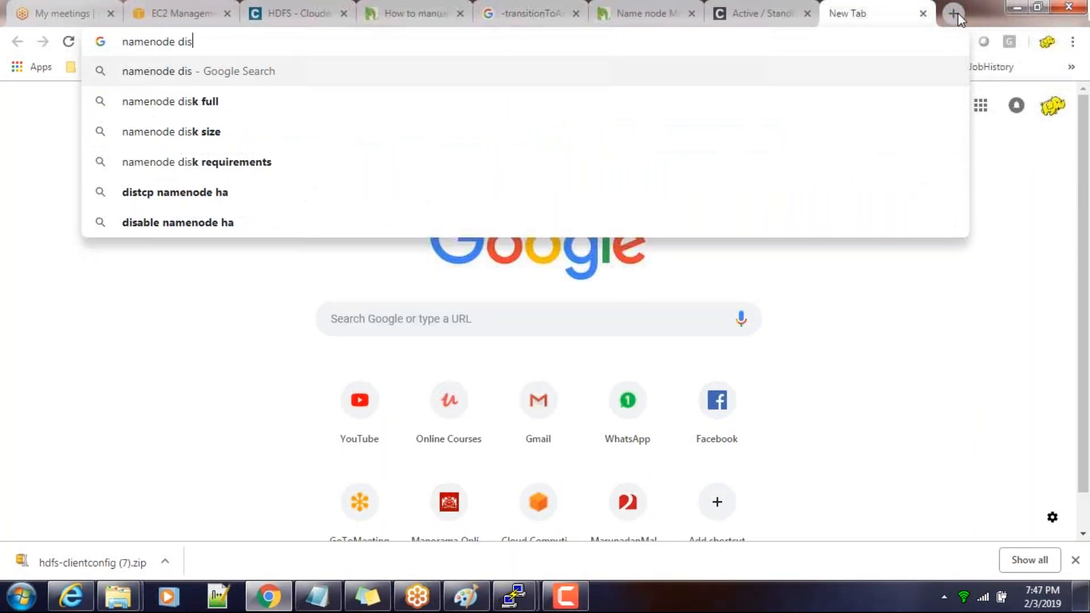
type("able automat")
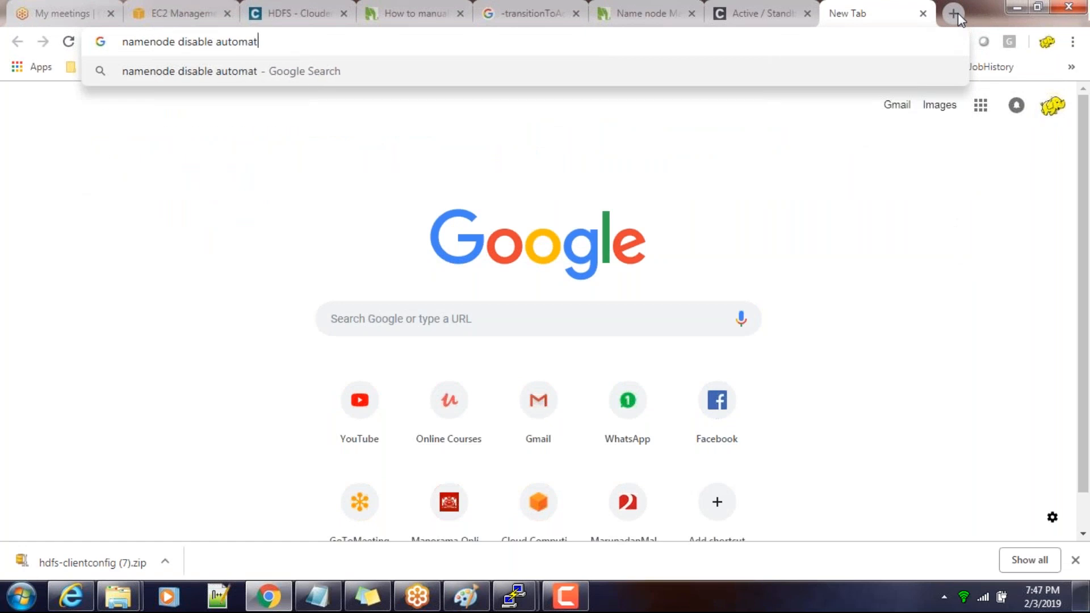
type("ic failover")
key("Return")
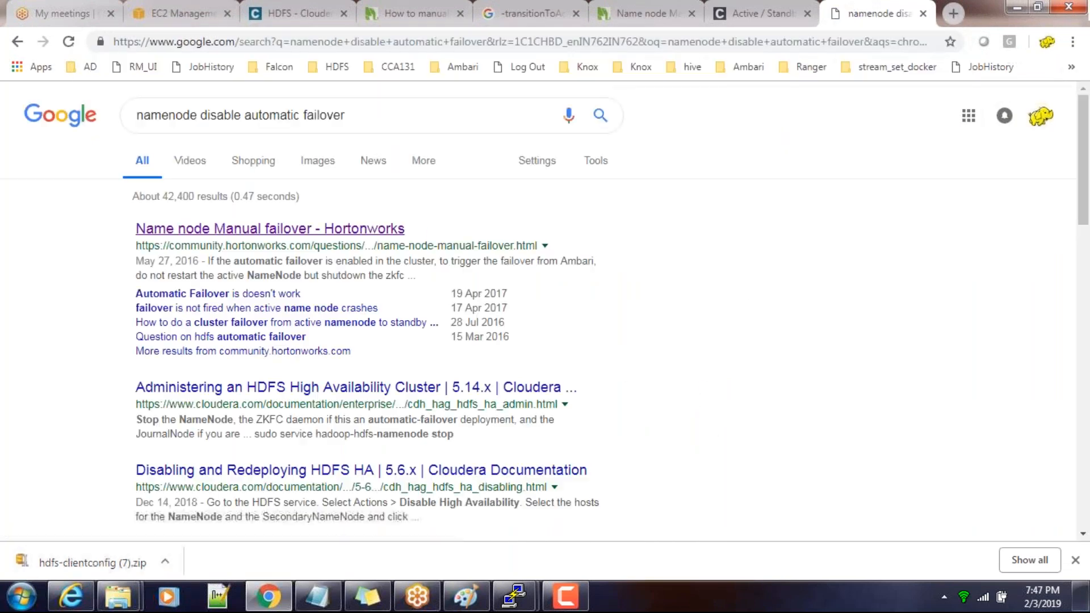
Open the Hortonworks "Name node Manual failover" result in a new tab and read both of its answers
right_click(305, 233)
left_click(333, 241)
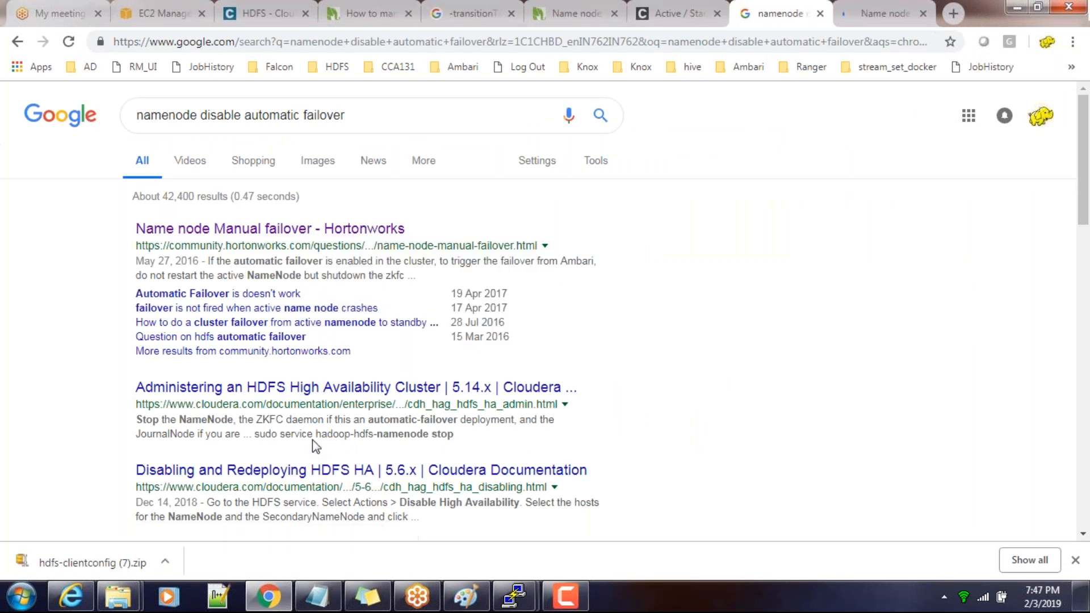
left_click(892, 14)
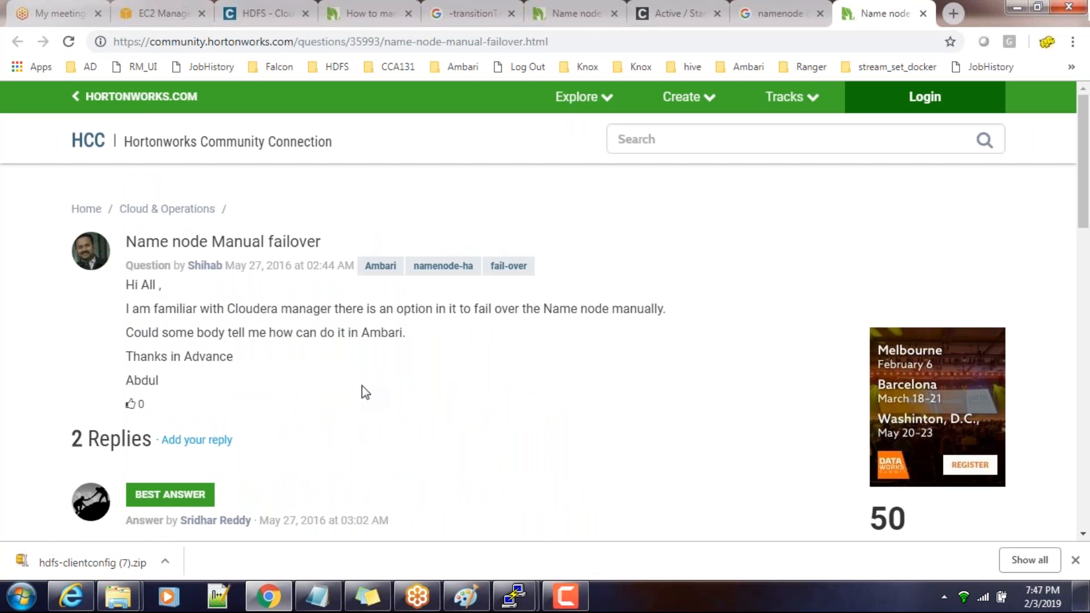
scroll(365, 392, "down", 4)
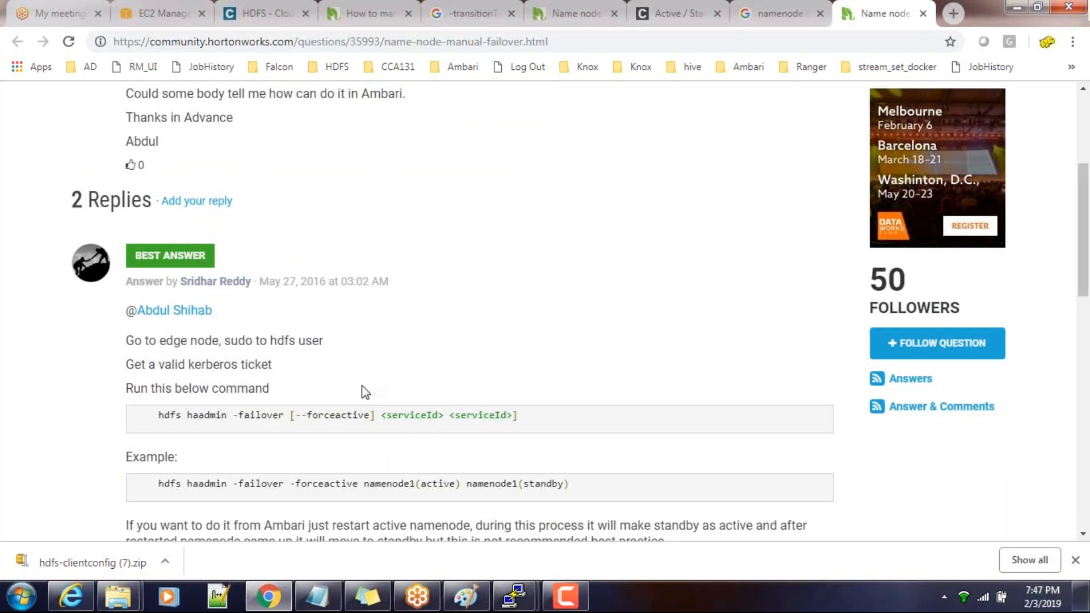
scroll(365, 392, "down", 4)
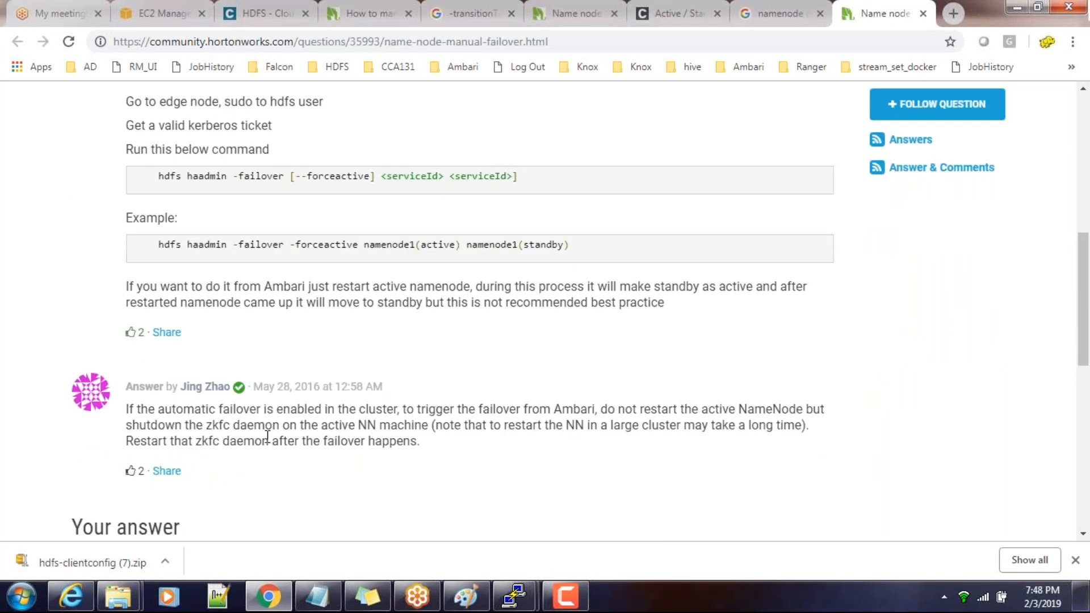
Return to the HDFS configuration in Cloudera Manager and look through the settings and the scope and category filters
left_click(268, 596)
left_click(268, 596)
left_click(264, 13)
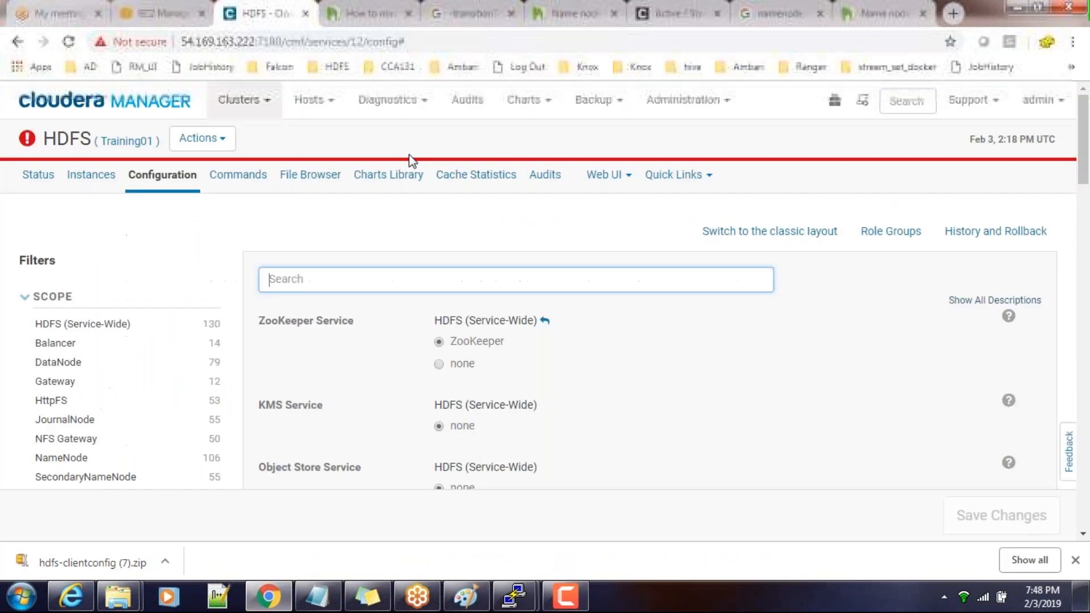
scroll(161, 267, "down", 1)
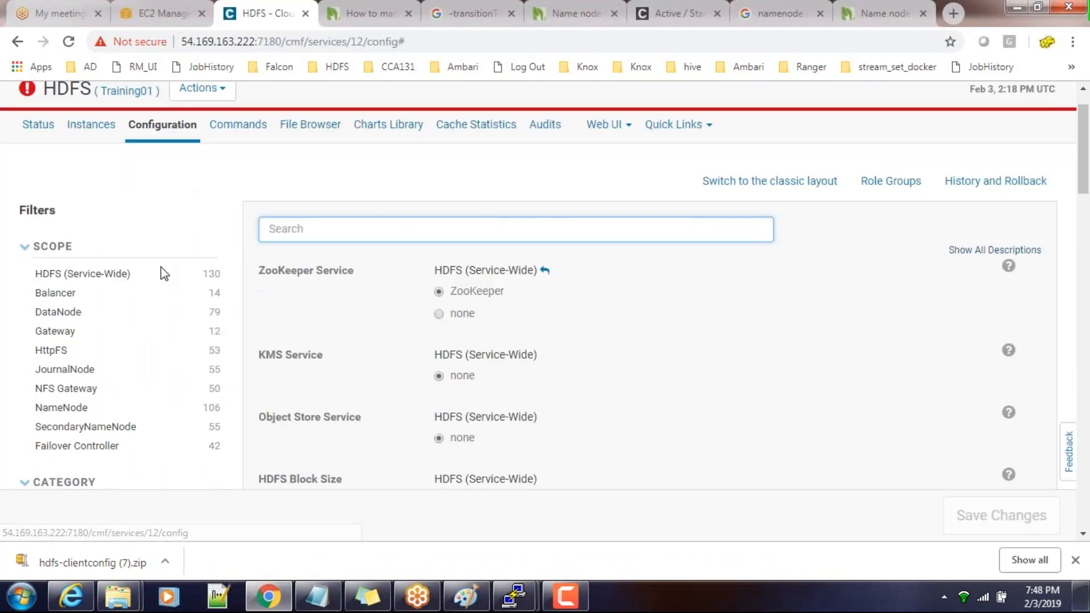
scroll(161, 266, "down", 3)
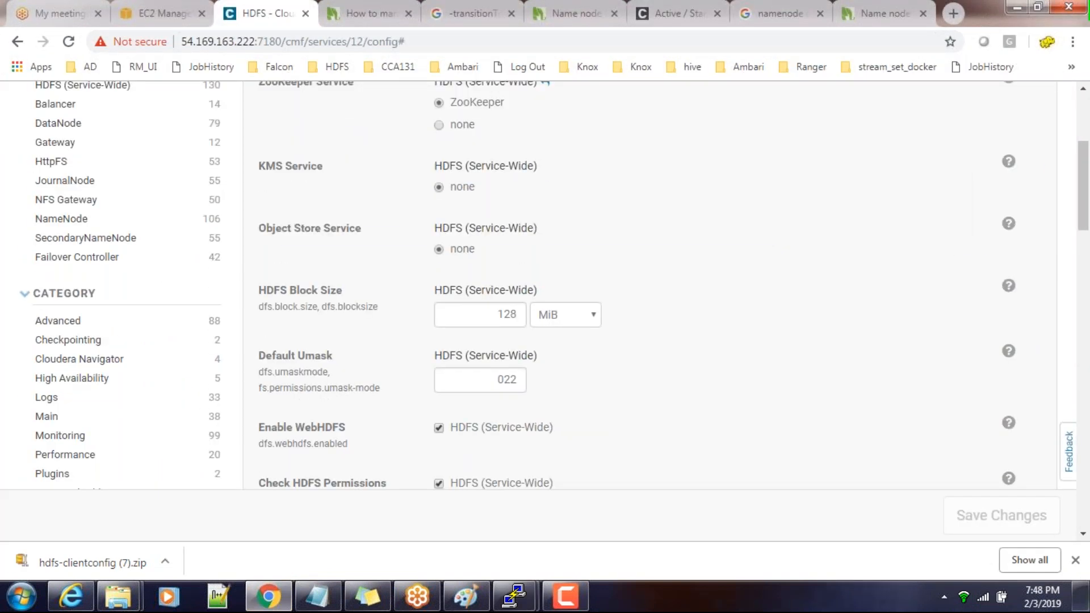
scroll(544, 284, "up", 2)
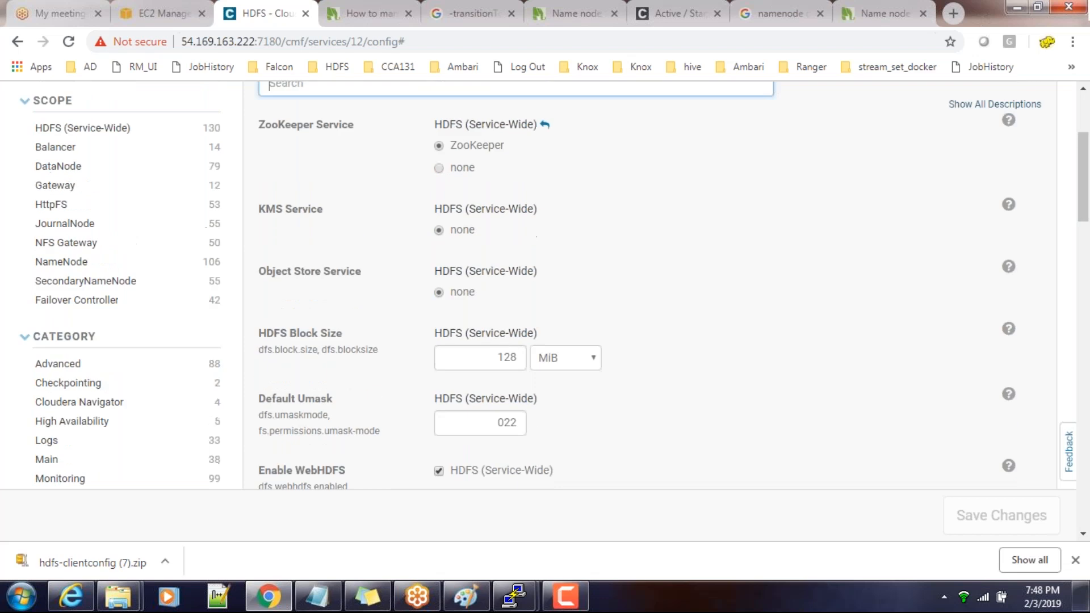
scroll(545, 284, "up", 2)
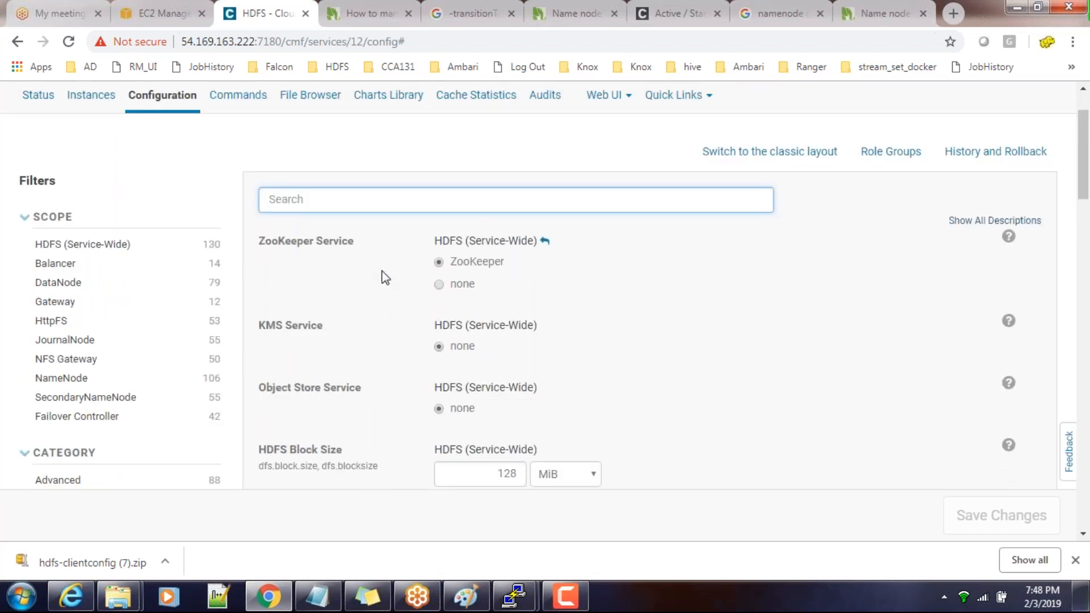
scroll(341, 265, "up", 2)
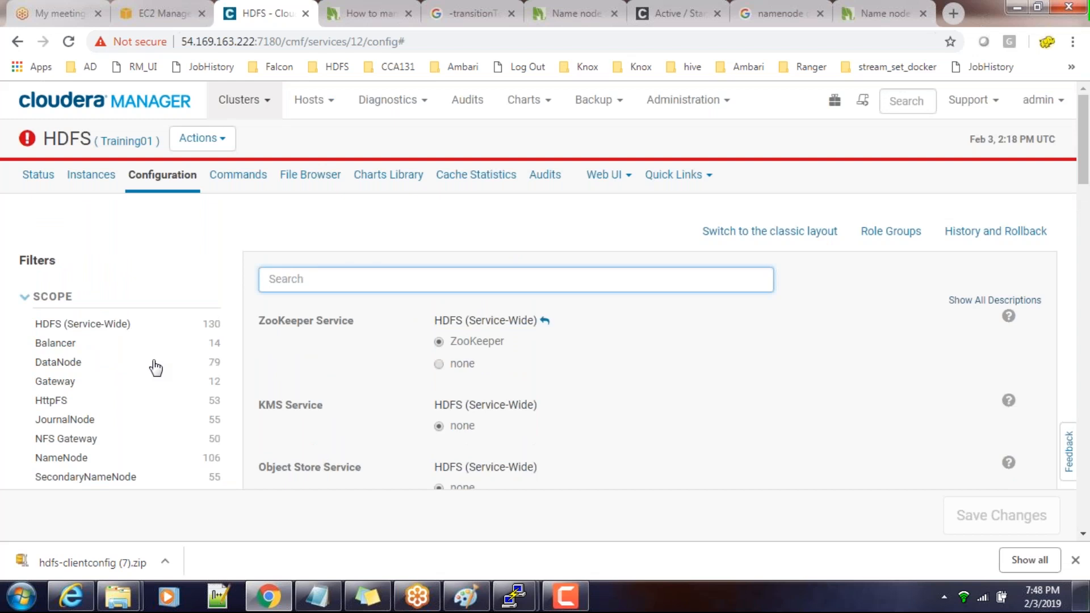
Filter the HDFS configuration to the NameNode scope and look through its settings for the automatic failover option
left_click(64, 463)
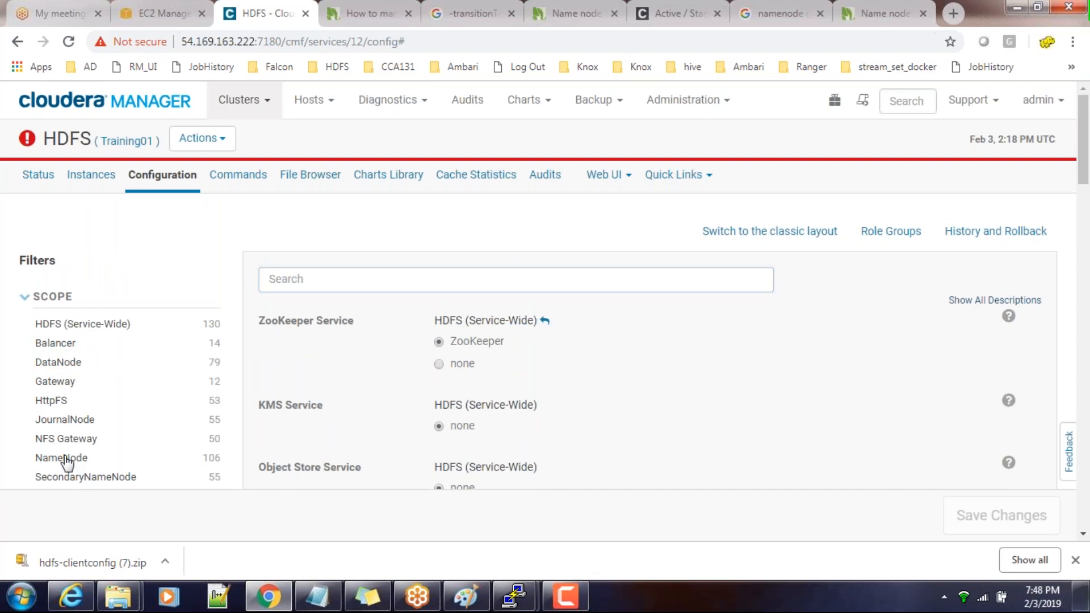
scroll(716, 278, "down", 3)
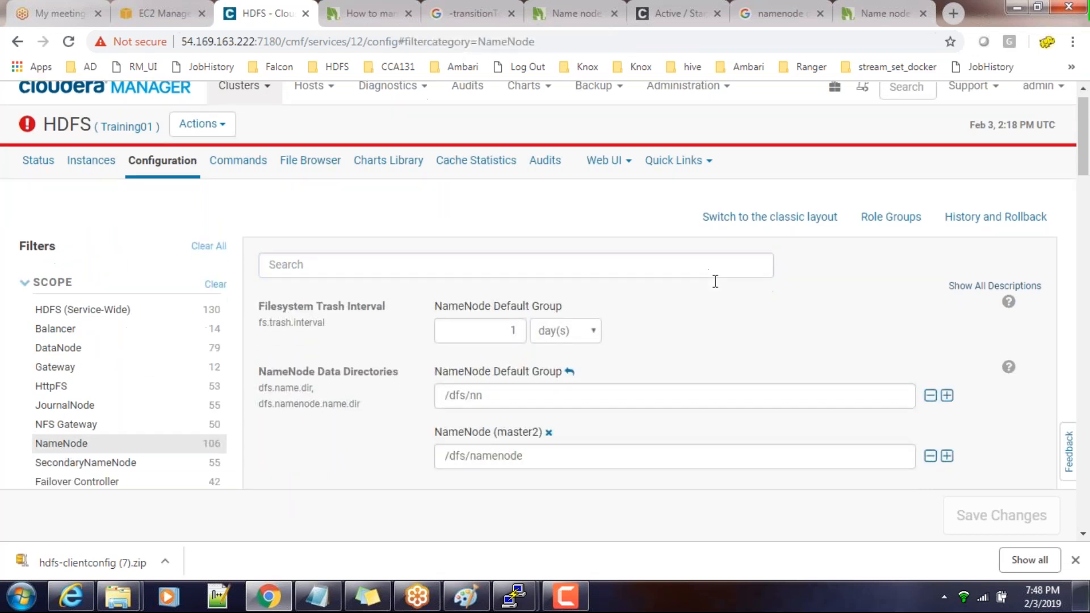
scroll(653, 284, "down", 13)
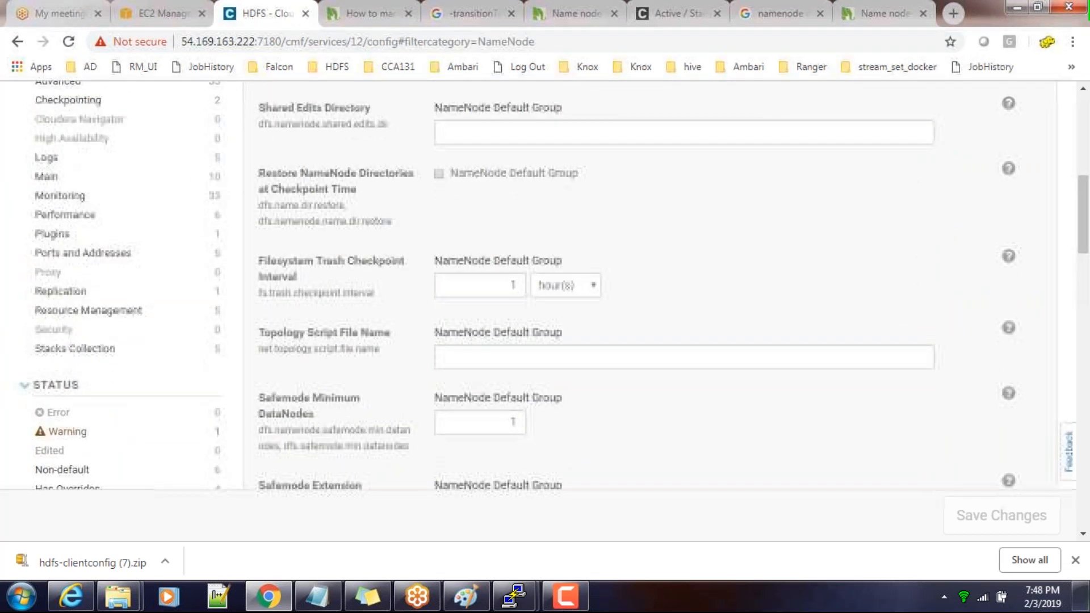
scroll(653, 283, "down", 20)
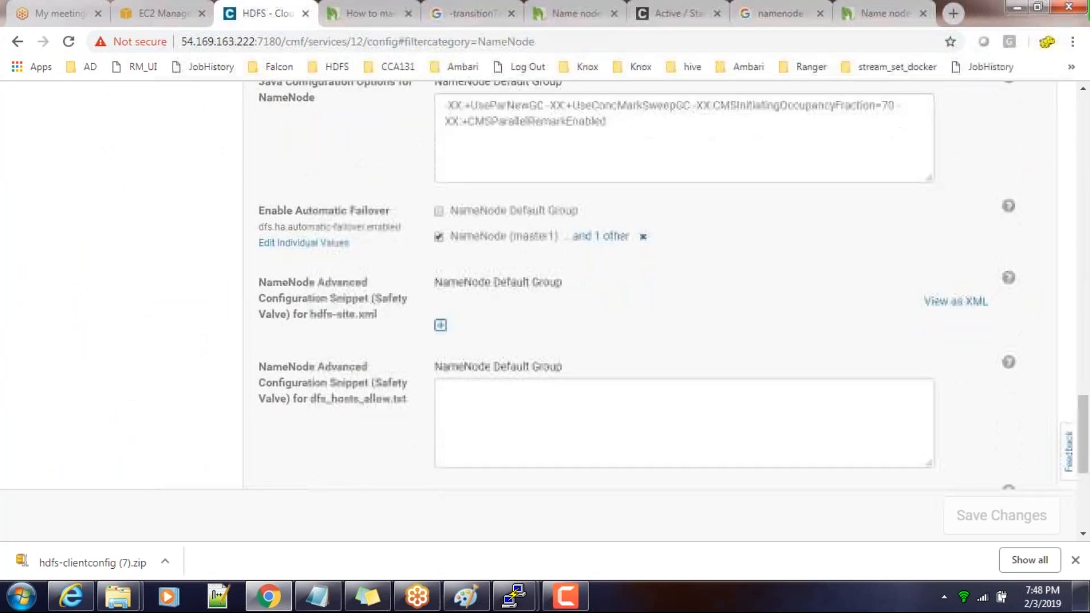
scroll(652, 284, "up", 9)
scroll(653, 283, "up", 15)
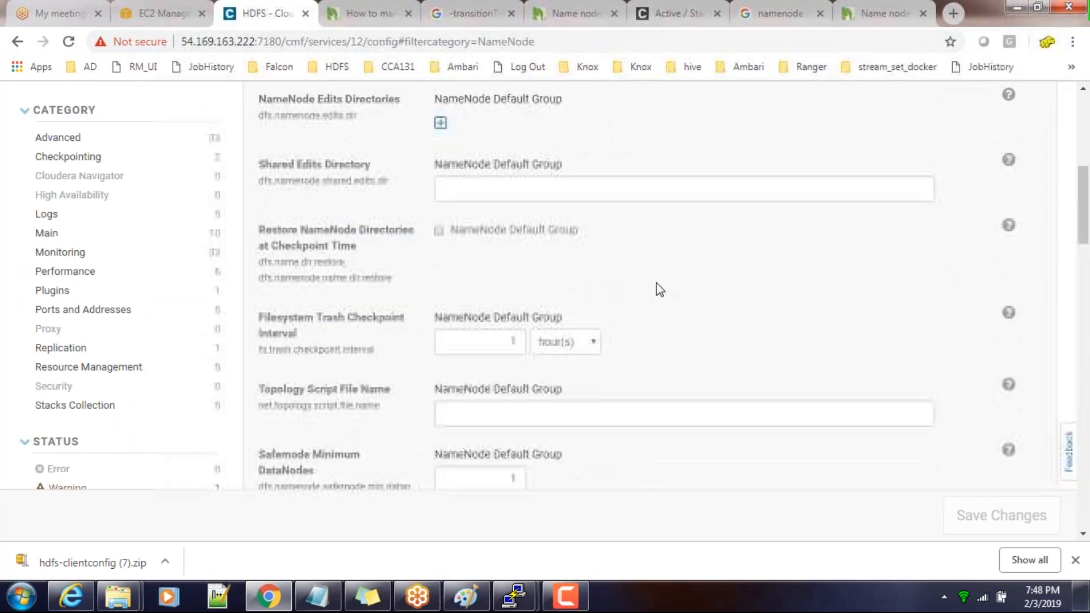
Search the NameNode configuration for "zoo" and disable Enable Automatic Failover for the NameNode on master1 and the other NameNode
left_click(275, 279)
type("zoo")
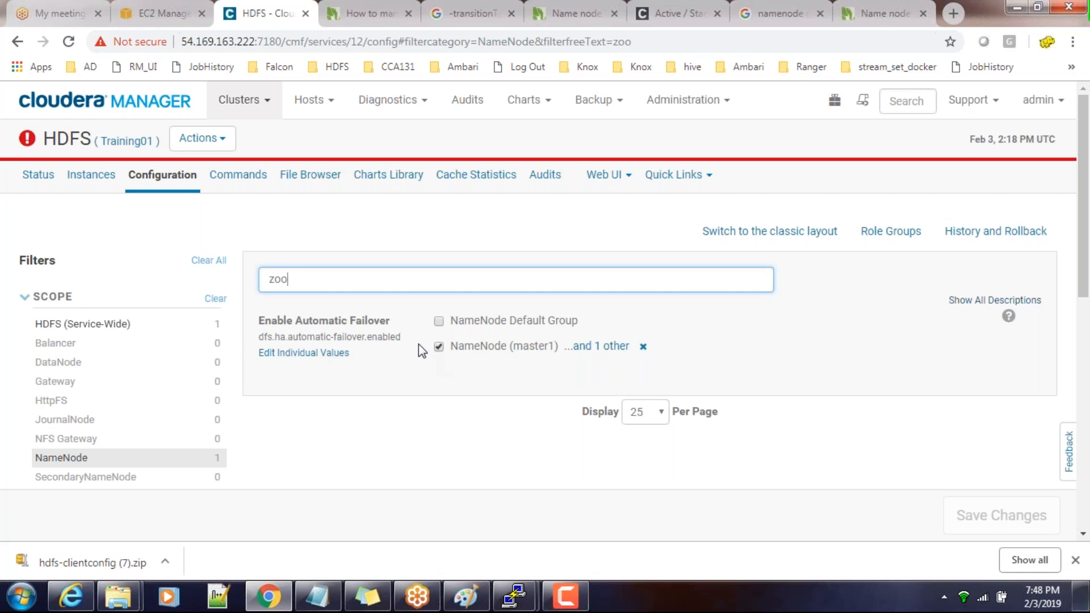
left_click(439, 347)
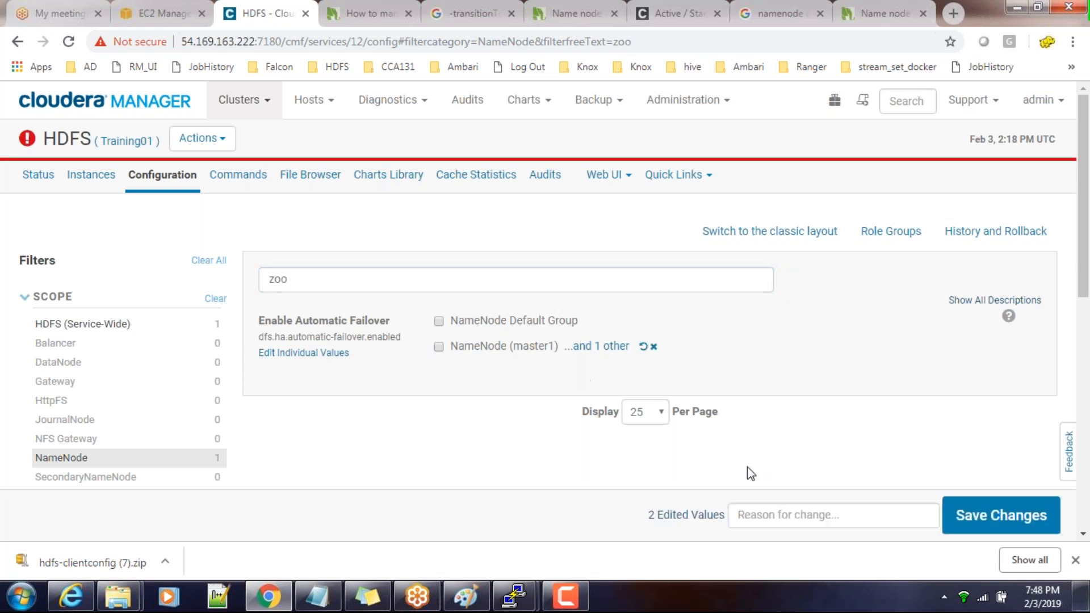
Save the configuration change with the reason "disabled automatic failover"
left_click(809, 517)
type("disabled")
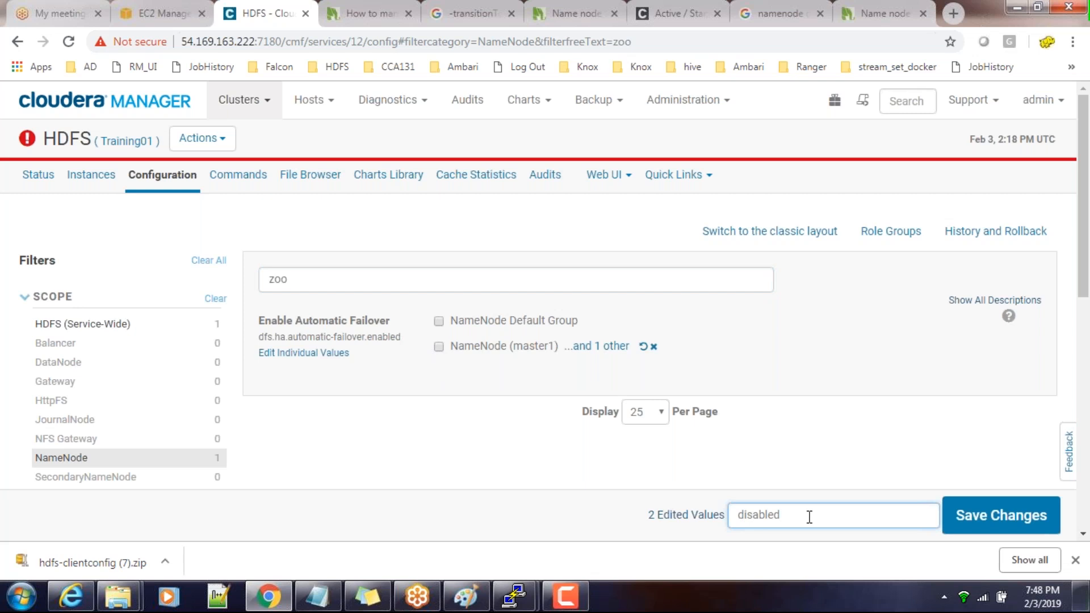
type(" automatic failover")
left_click(1015, 510)
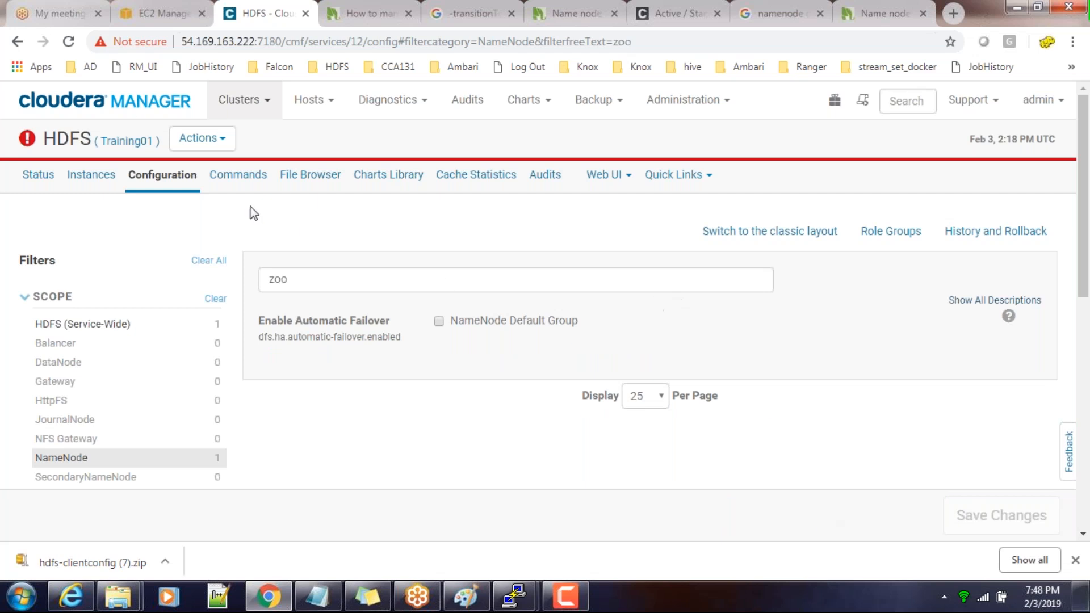
Restart the stale services from the HDFS stale configuration, with Rolling Restart off and client configuration re-deployment on
left_click(132, 104)
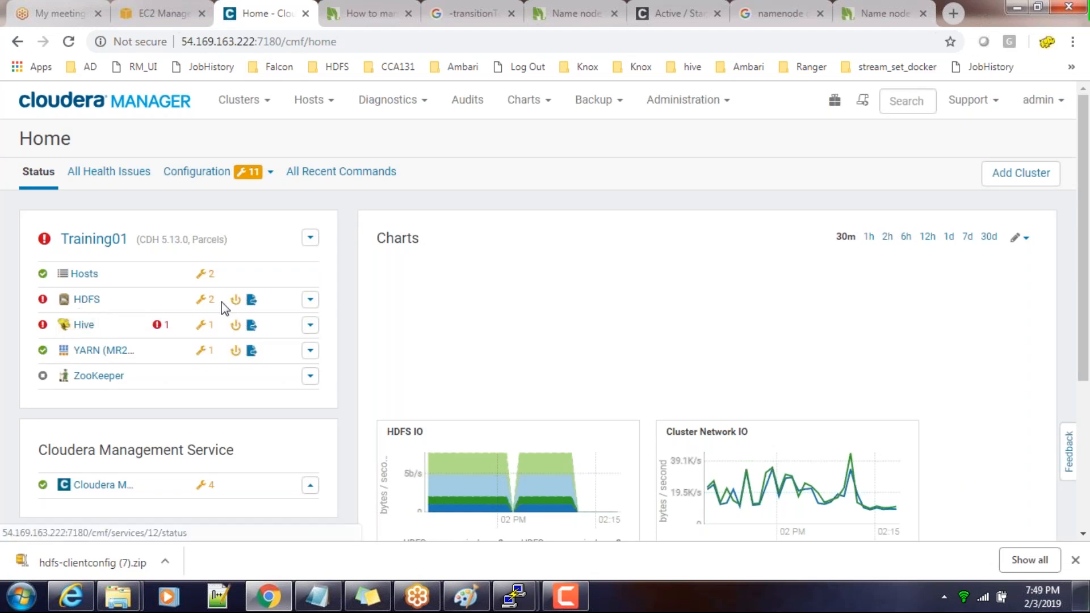
left_click(252, 300)
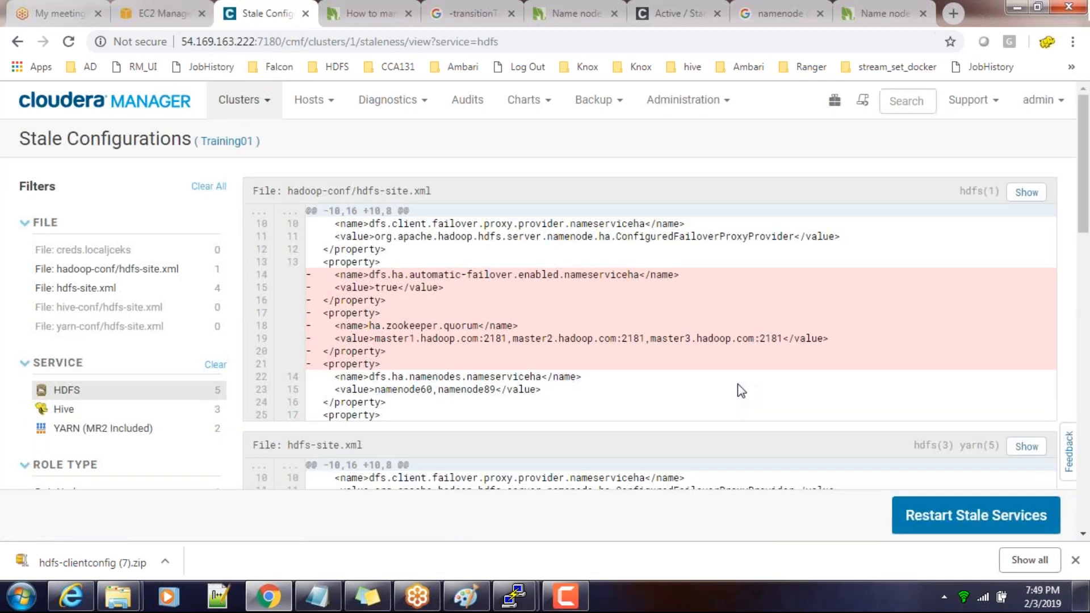
scroll(941, 519, "down", 4)
left_click(940, 519)
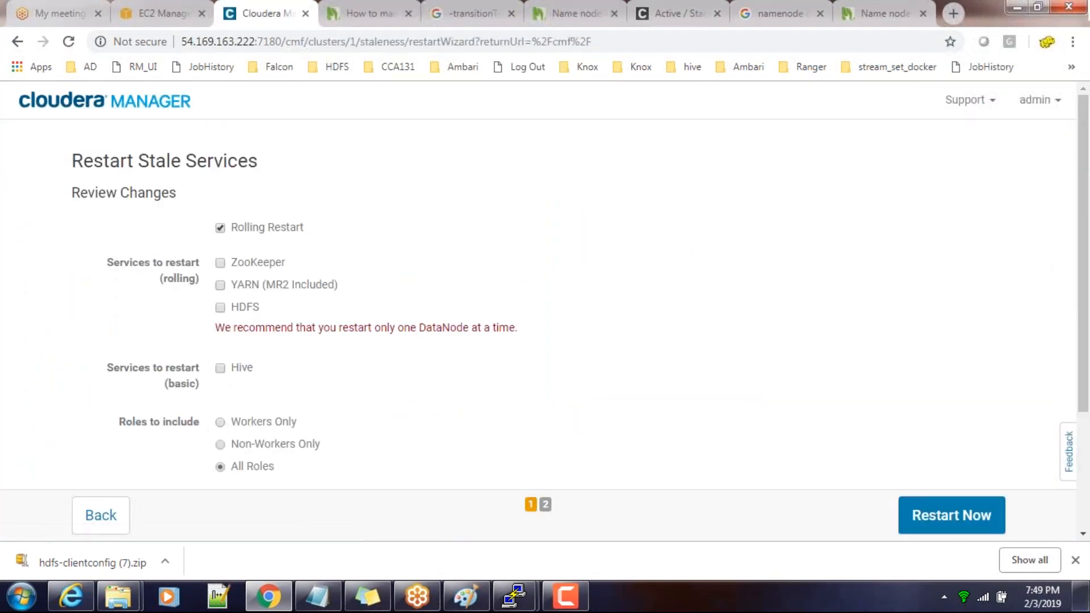
left_click(220, 227)
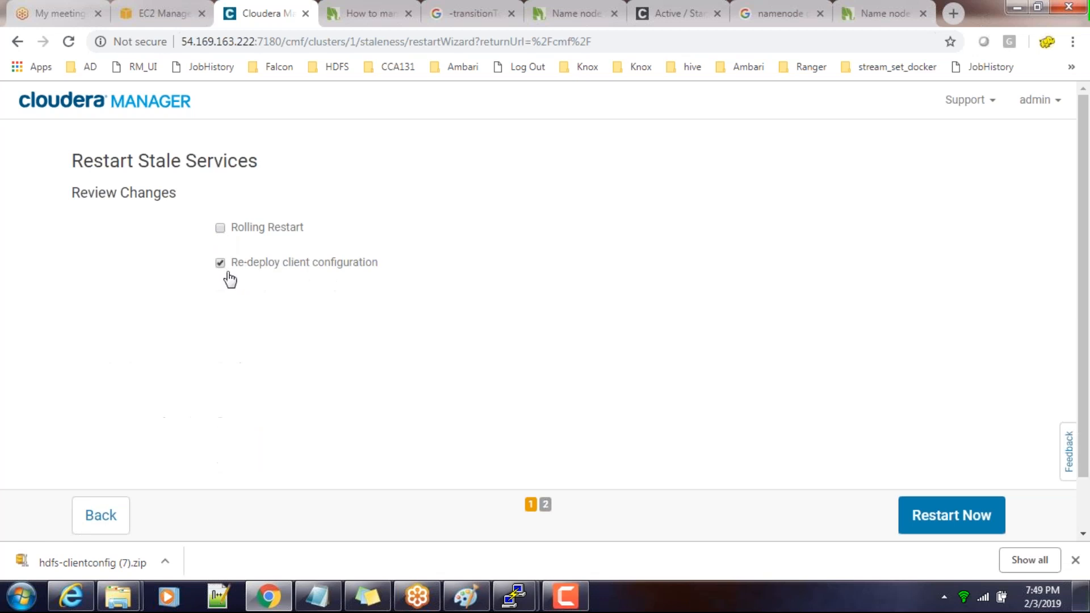
left_click(919, 515)
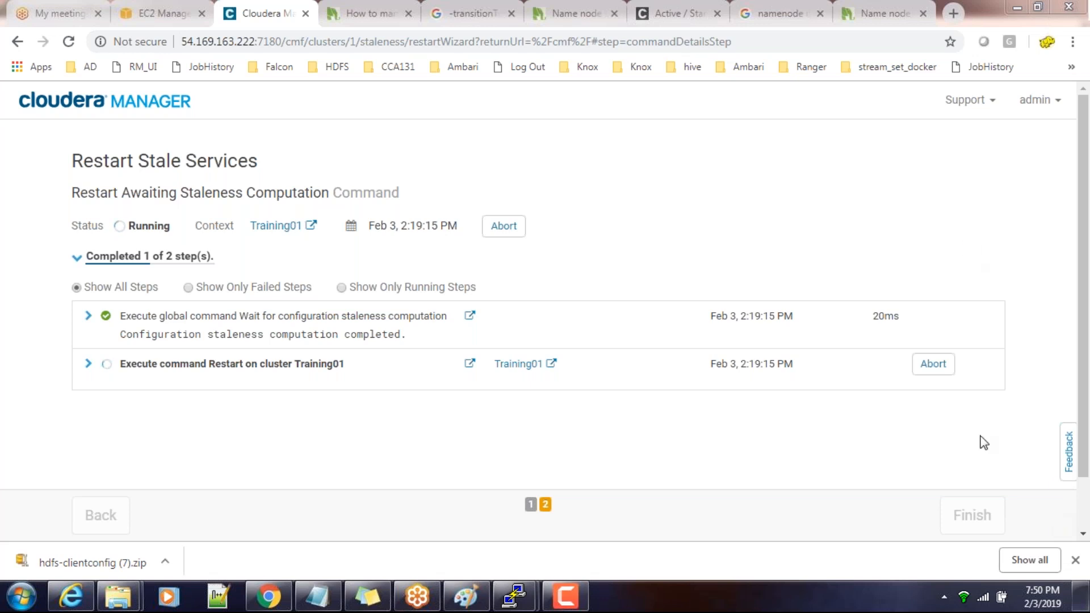
Expand the cluster restart details down to the YARN start command, follow them to completion and finish the wizard
left_click(89, 365)
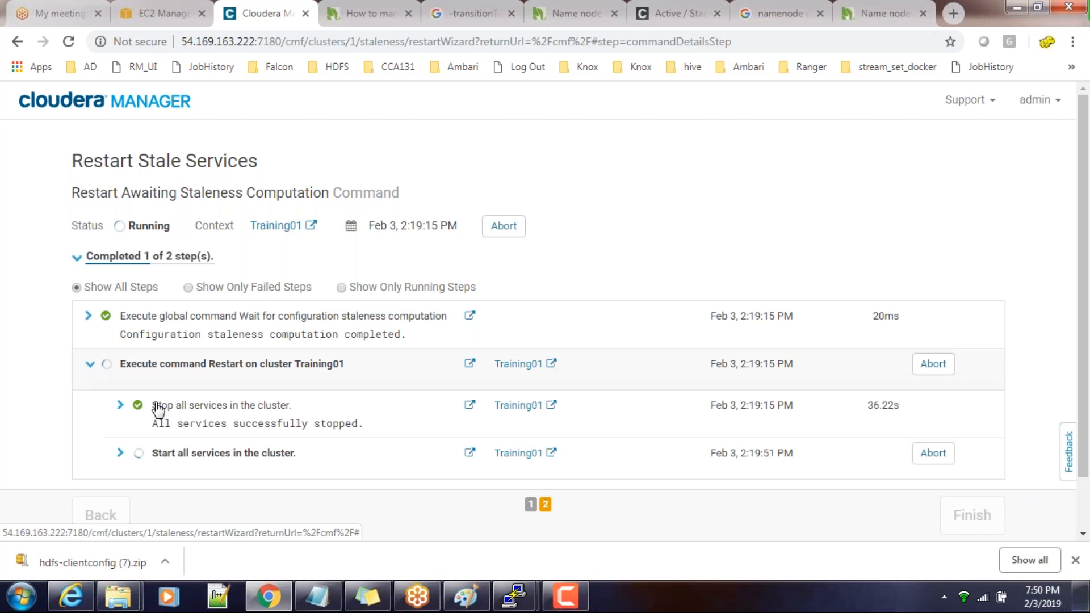
left_click(120, 454)
scroll(200, 436, "down", 2)
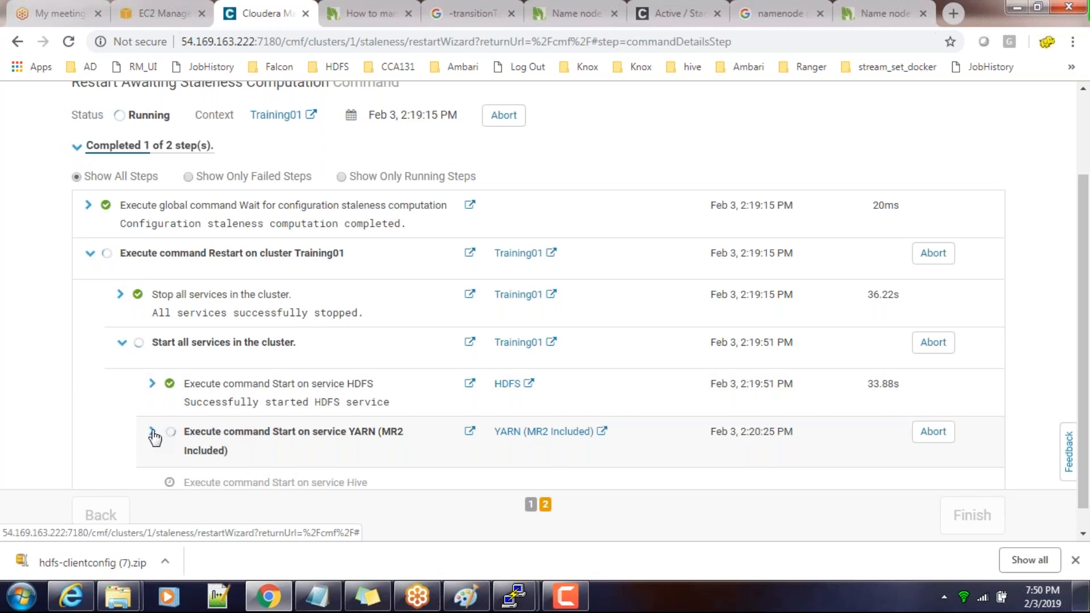
left_click(153, 436)
scroll(153, 437, "down", 1)
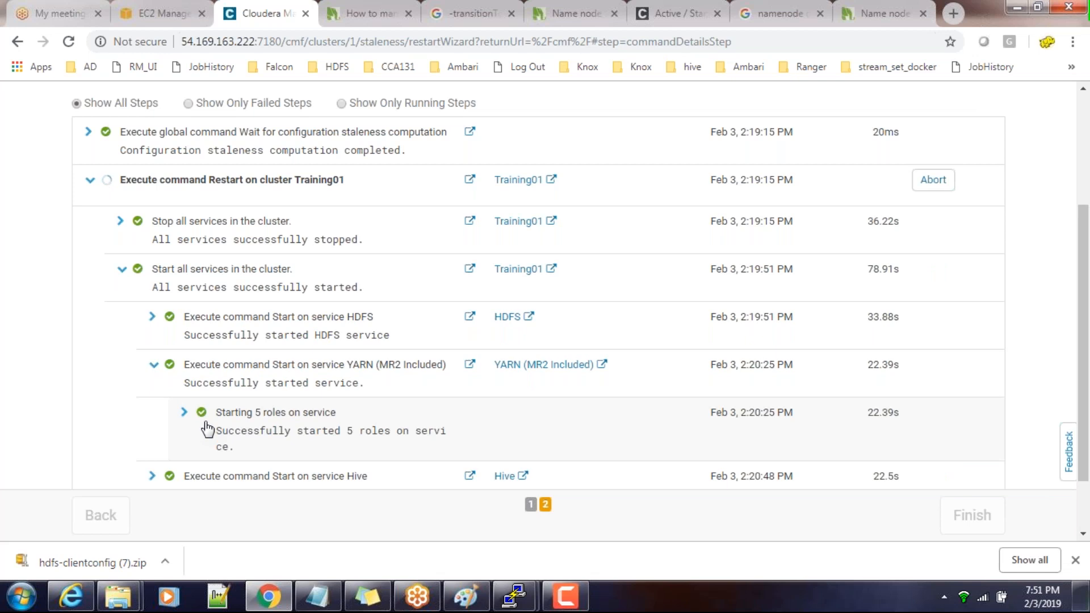
scroll(740, 431, "down", 2)
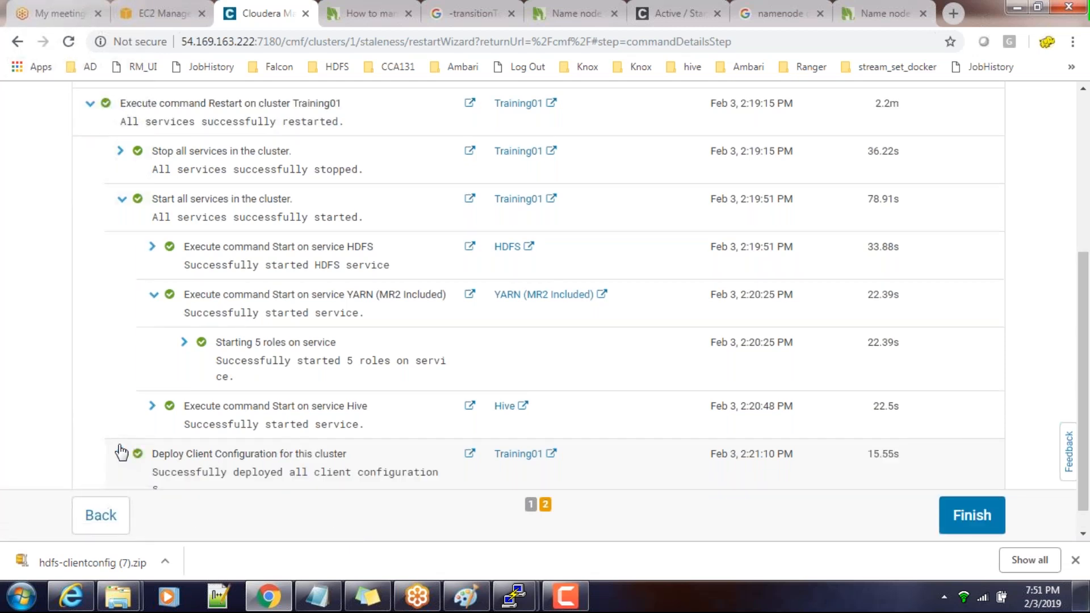
scroll(231, 450, "down", 1)
left_click(973, 508)
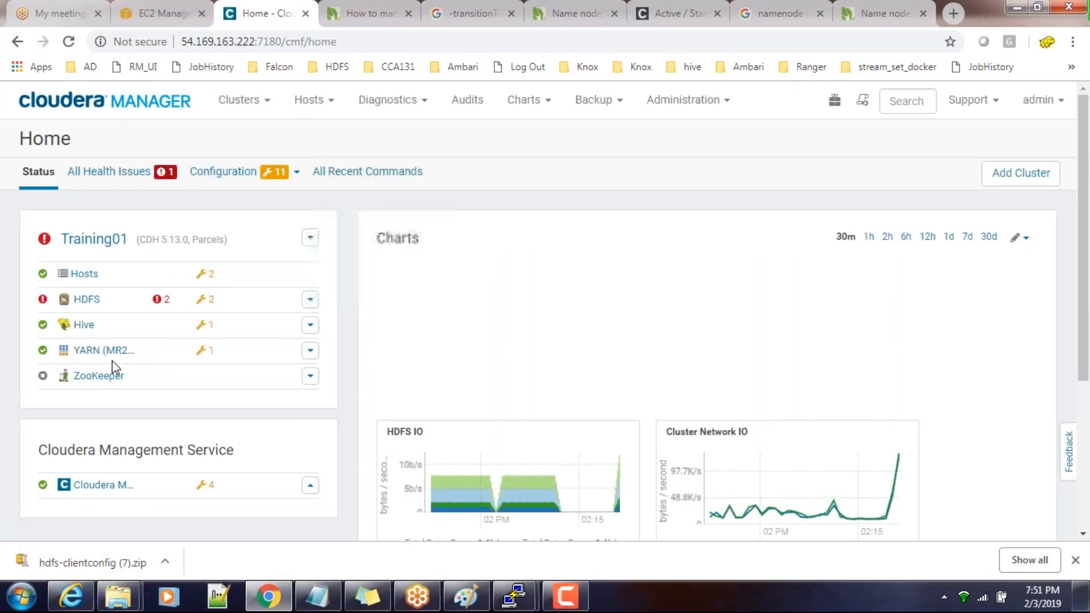
Review the HDFS health issues, then switch to the PuTTY terminal and recall the command hdfs haadmin -transitionToActive namenode60 --forceactive
left_click(159, 300)
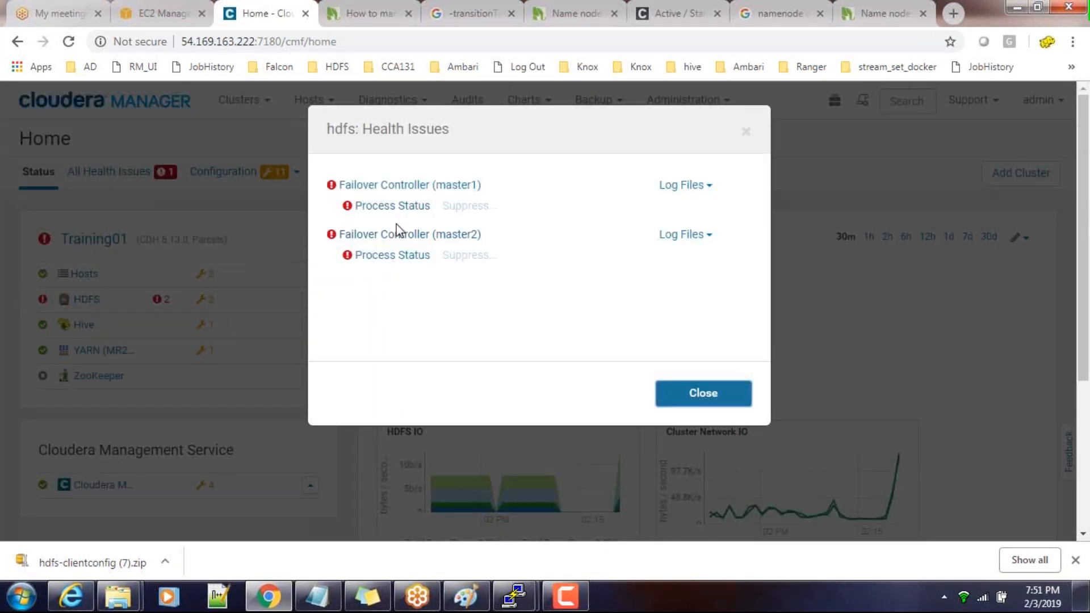
left_click(703, 400)
left_click(513, 596)
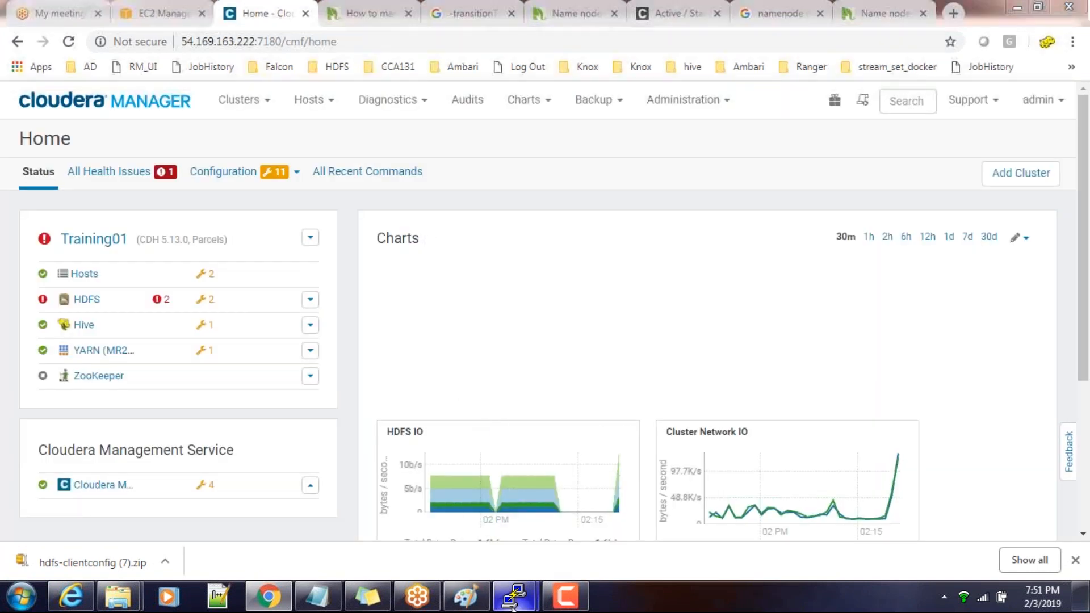
left_click(454, 513)
key("Up")
key("Up")
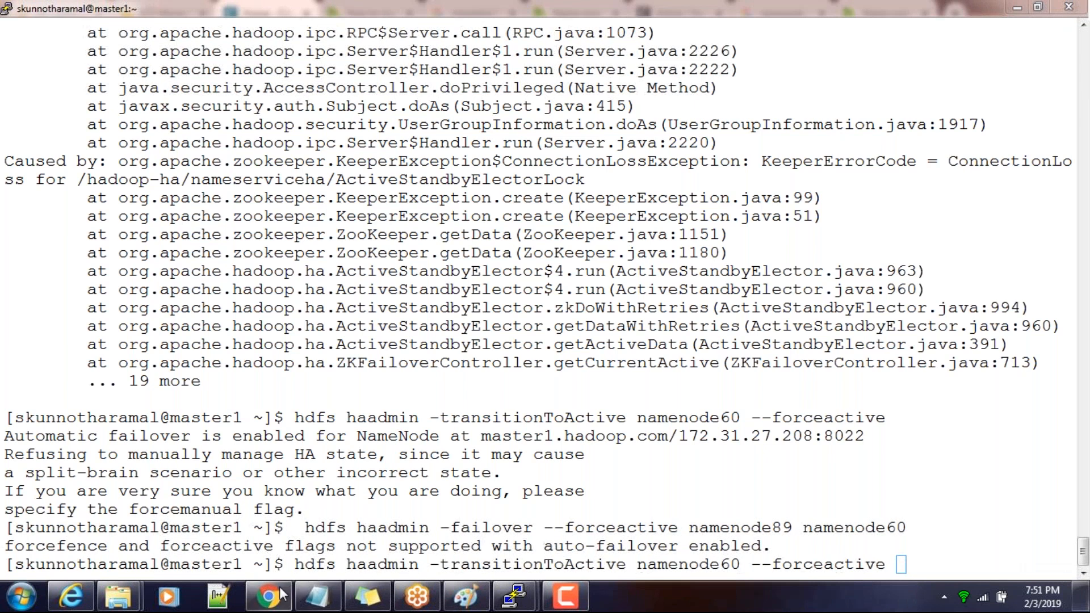
left_click_drag(296, 565, 908, 563)
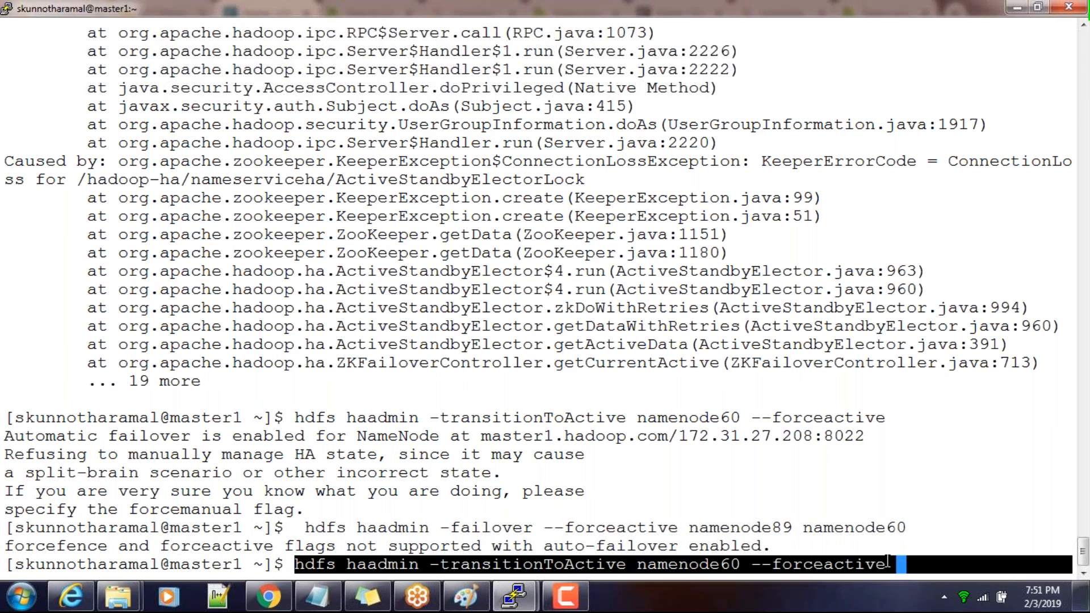
Switch back to Cloudera Manager in Chrome and show the NameNode entries among the HDFS role instances
left_click(268, 596)
left_click(86, 299)
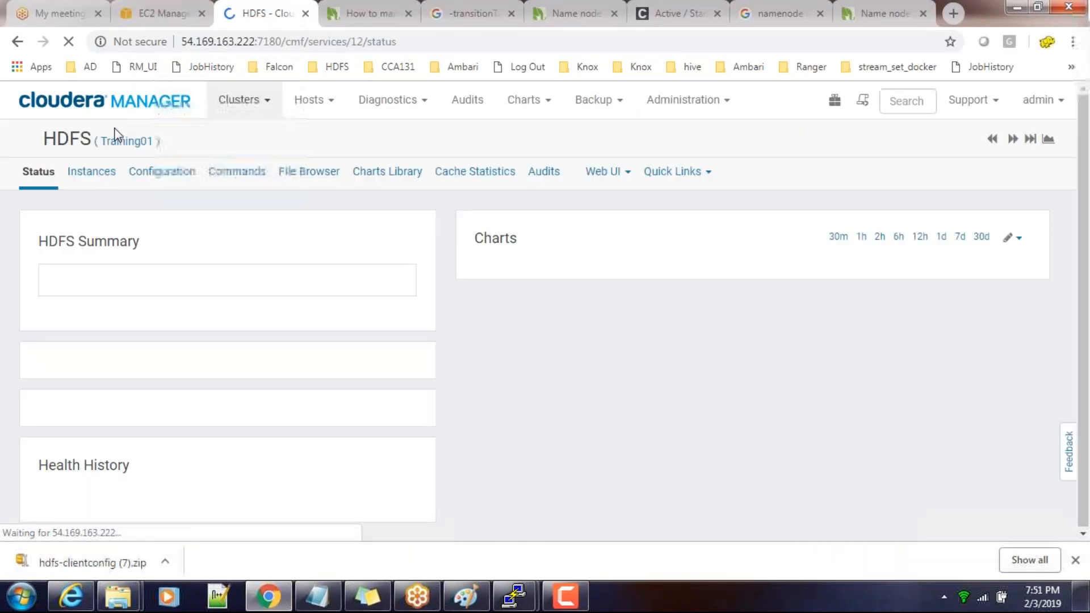
left_click(92, 170)
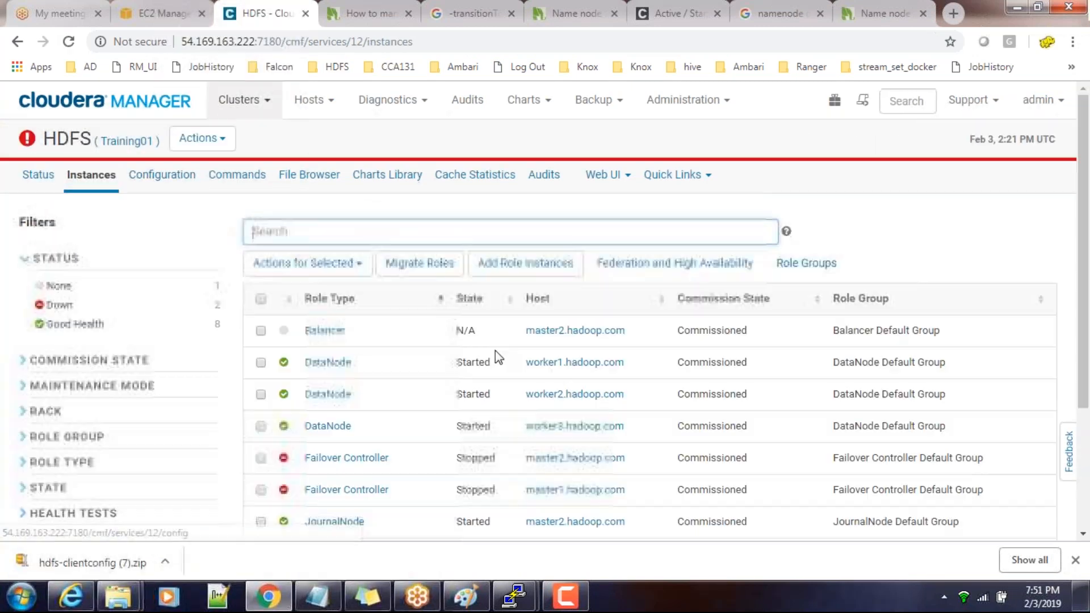
scroll(495, 351, "down", 2)
scroll(495, 350, "down", 2)
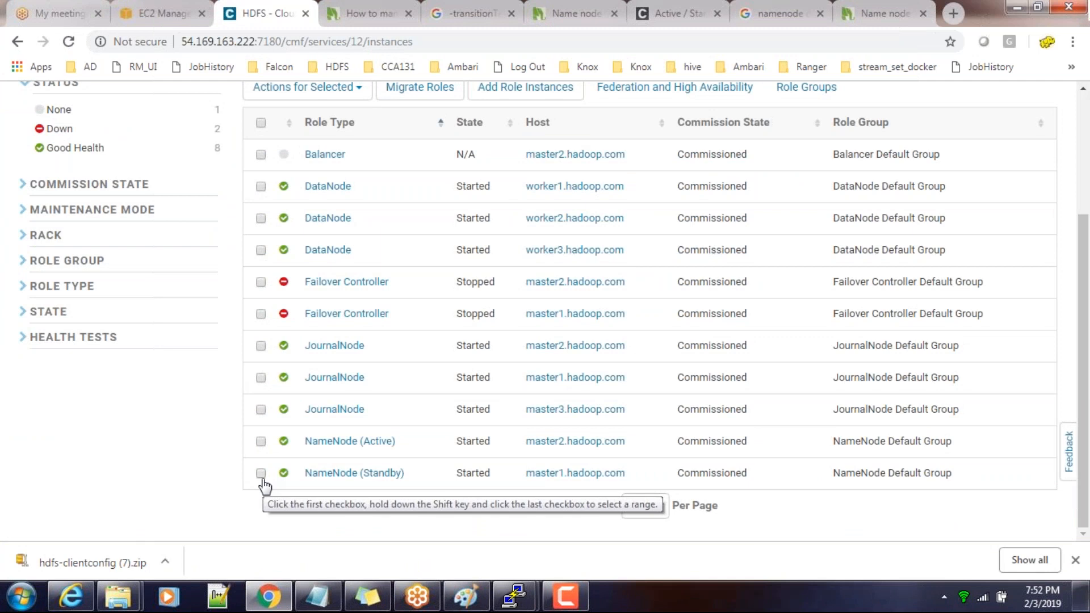
Stop the active NameNode role on master2.hadoop.com and check the NameNode states in the instance list
left_click(260, 442)
scroll(430, 168, "up", 5)
left_click(375, 267)
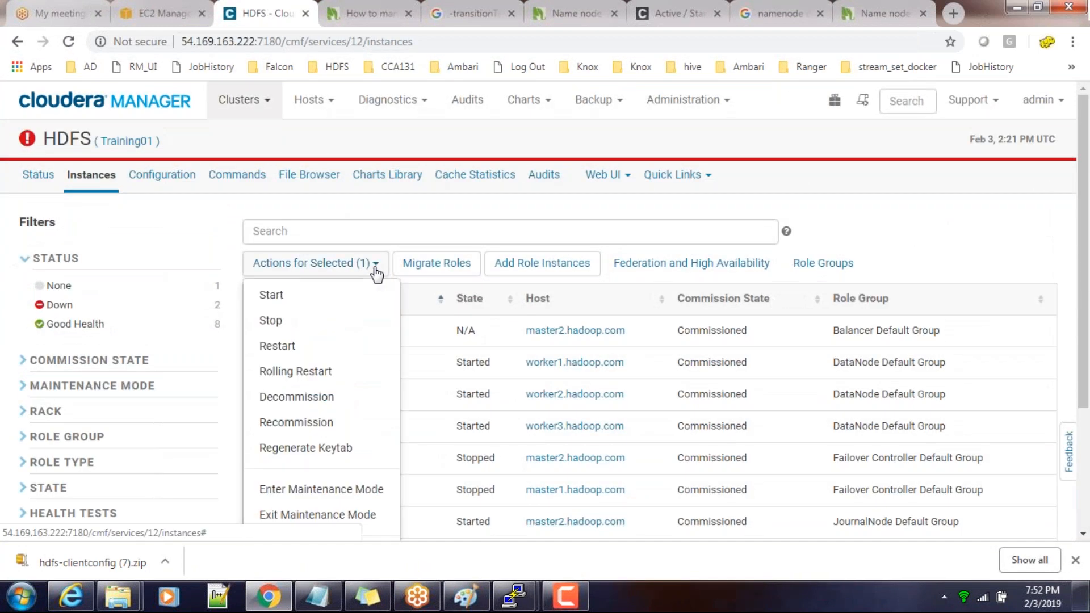
left_click(288, 318)
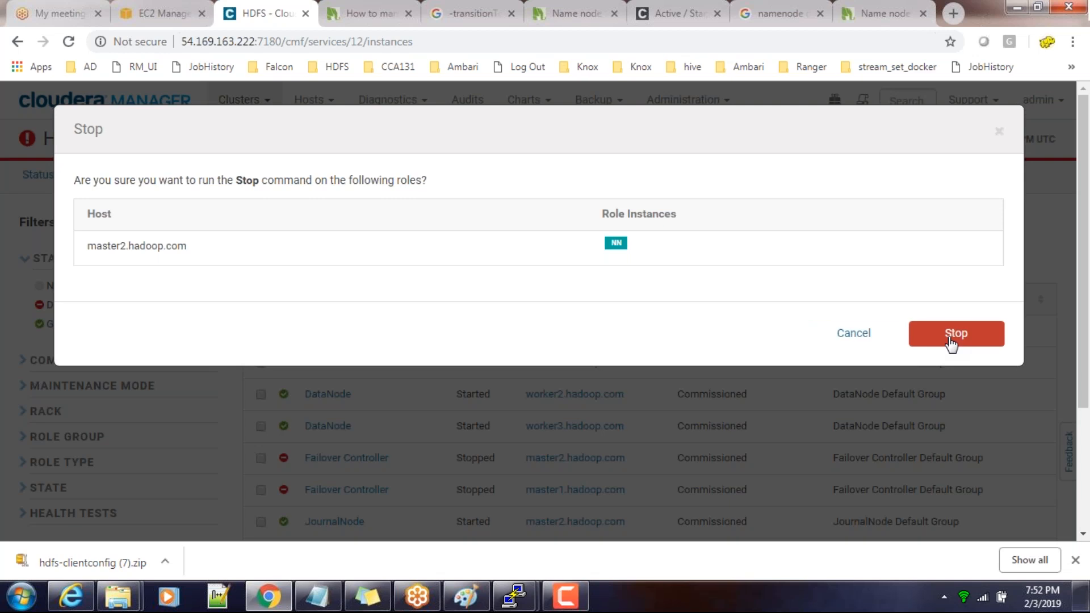
left_click(951, 343)
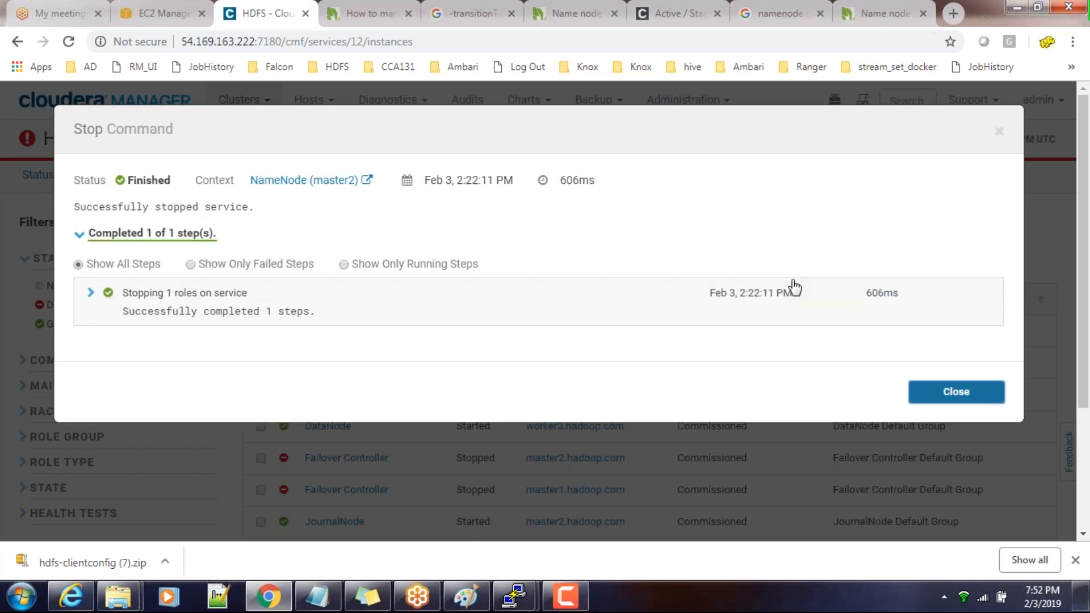
left_click(979, 398)
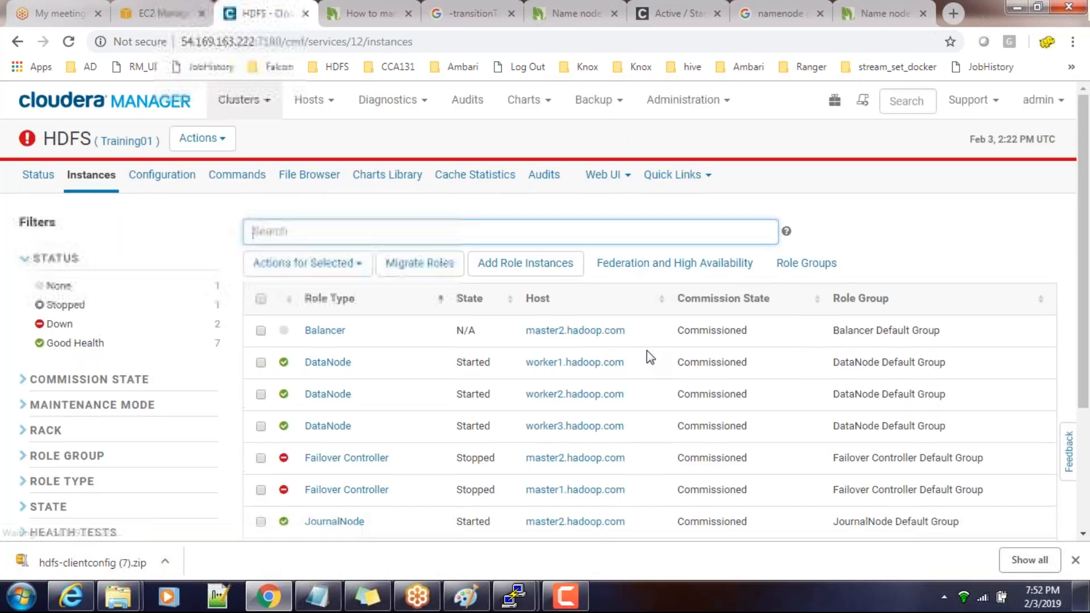
scroll(646, 350, "down", 3)
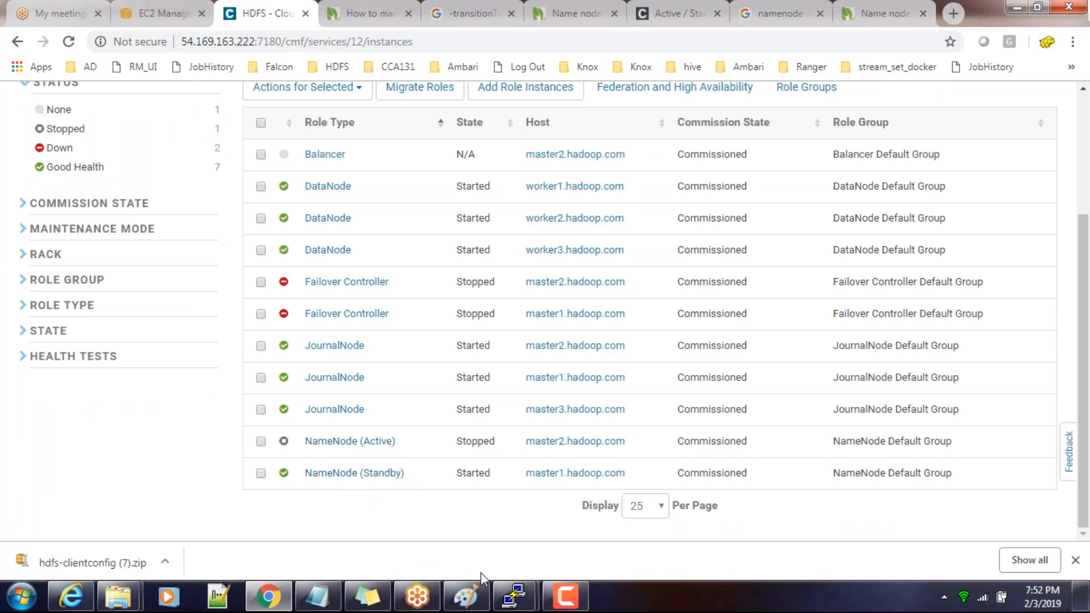
Switch to the PuTTY terminal and run hdfs haadmin -transitionToActive namenode60 --forceactive
mouse_move(520, 595)
left_click(483, 516)
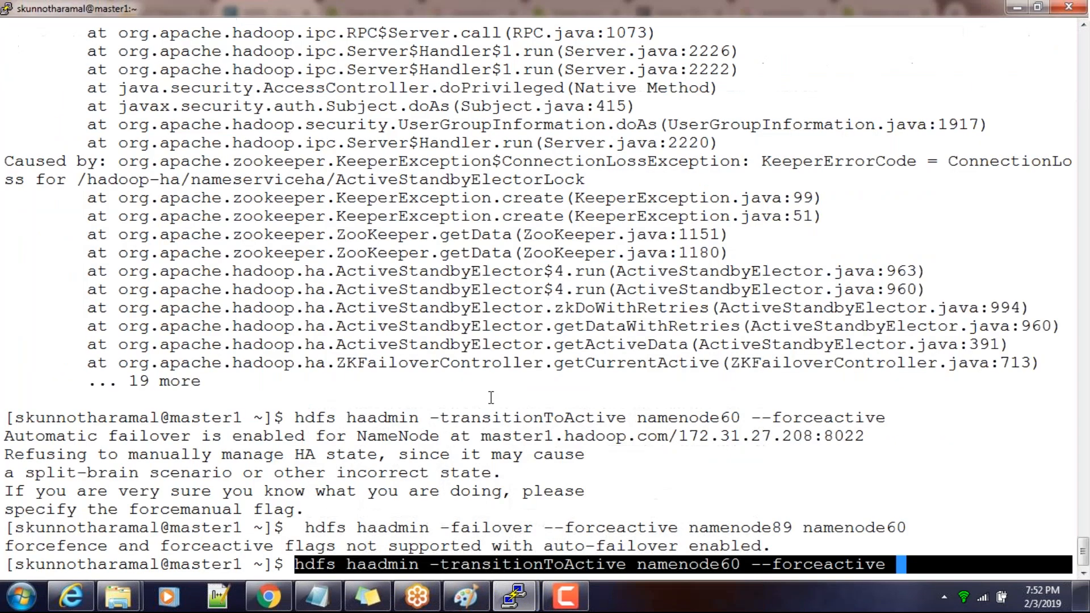
left_click(651, 408)
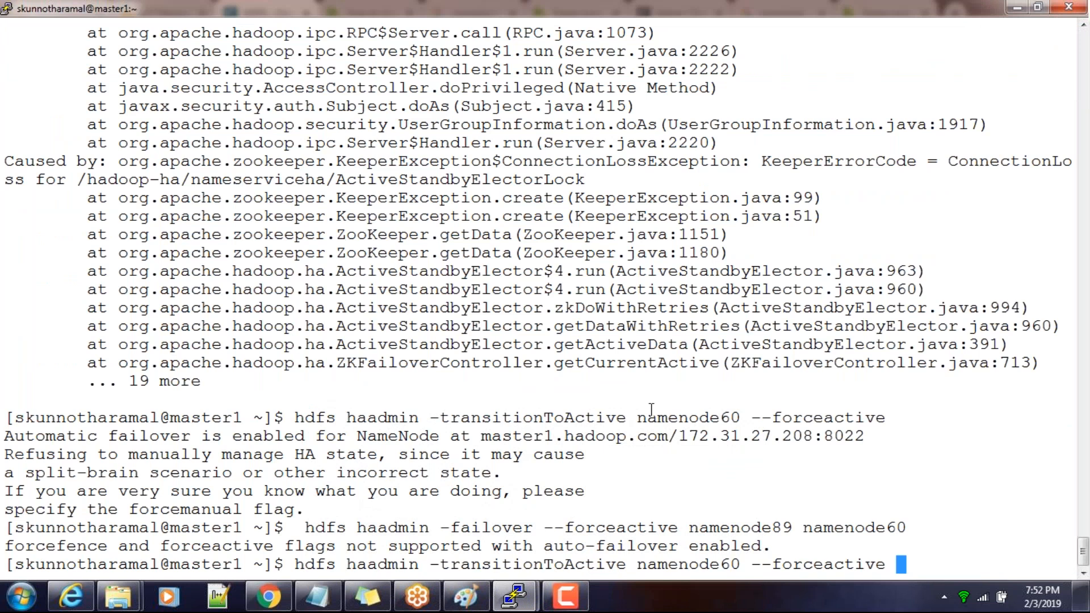
key("Return")
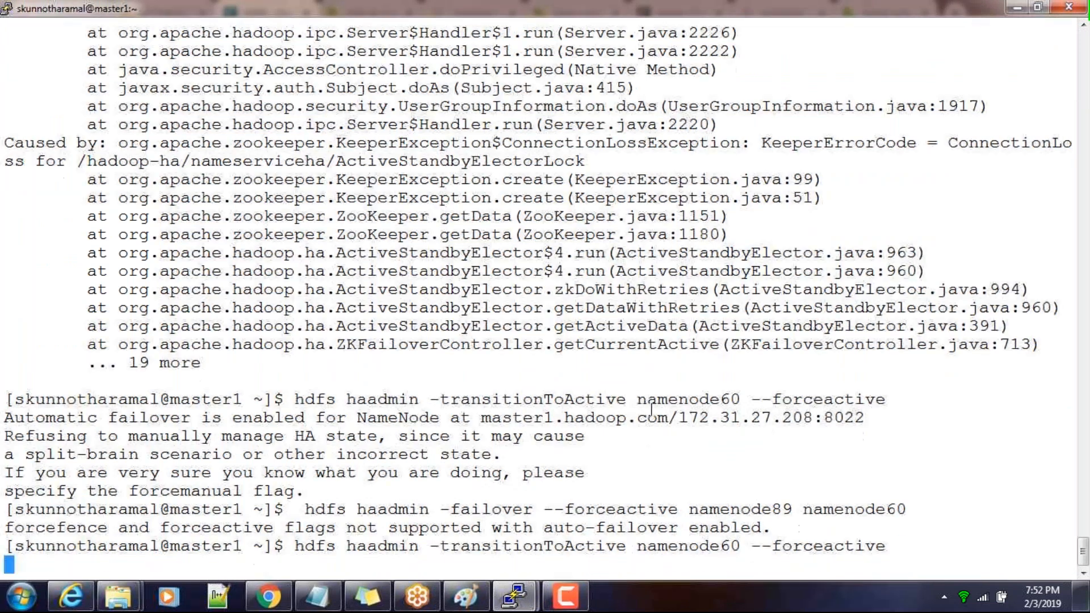
left_click_drag(299, 546, 881, 542)
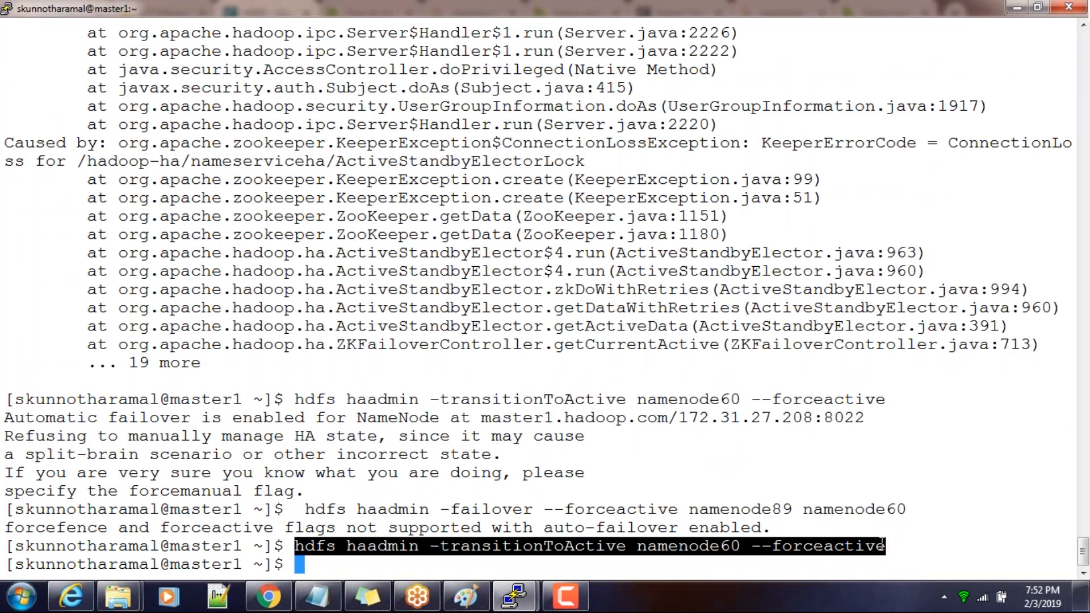
Glance at the role instances in Chrome, then return to the PuTTY terminal and run hdfs dfs -ls /
left_click(268, 596)
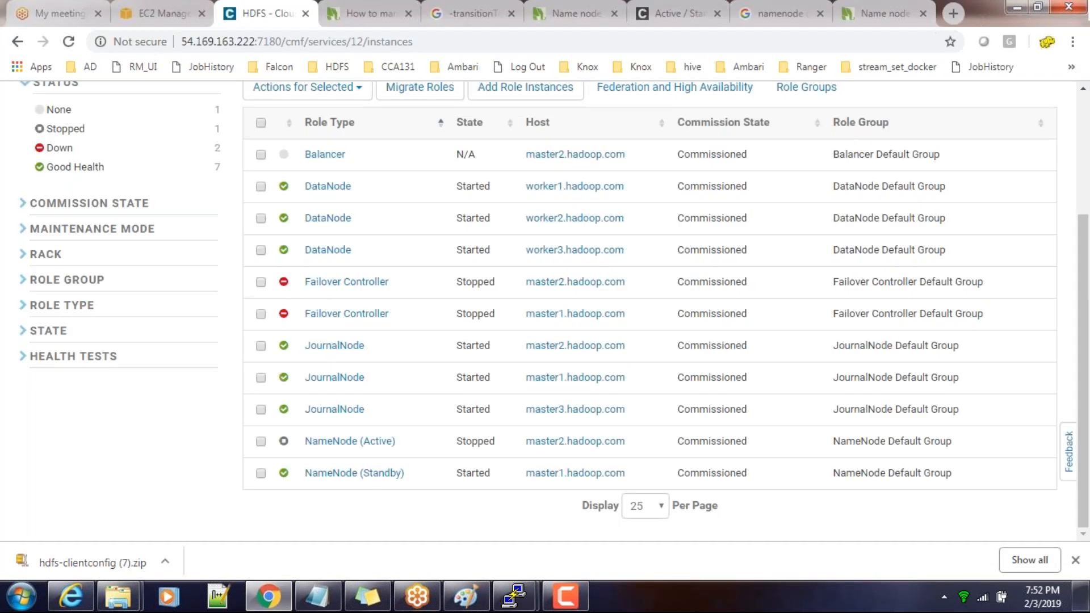
left_click(417, 42)
left_click(527, 595)
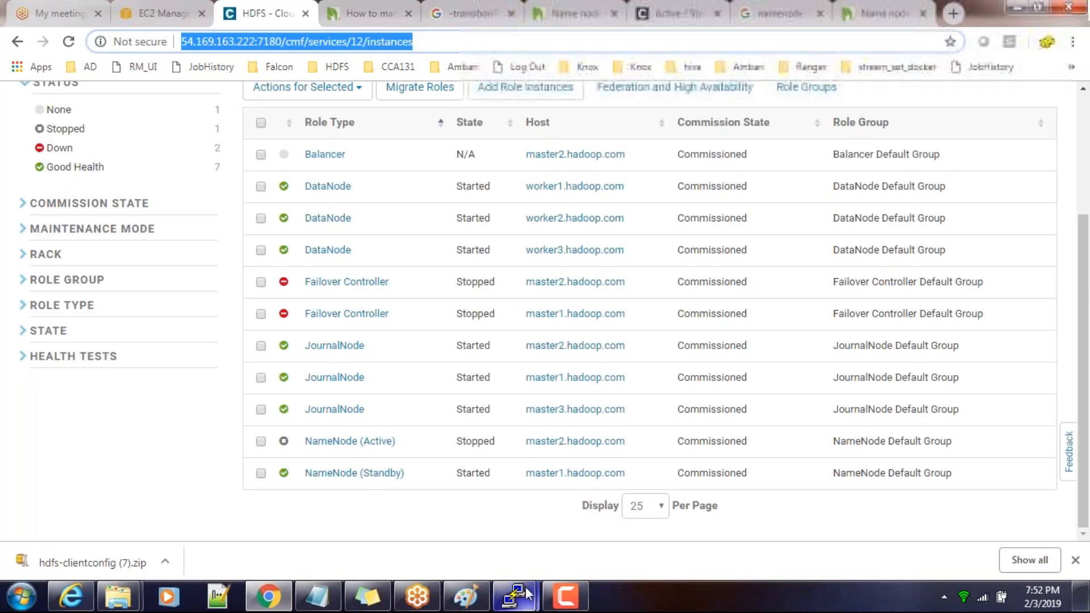
left_click(431, 500)
type("hdfs dfs -ls /")
key("Return")
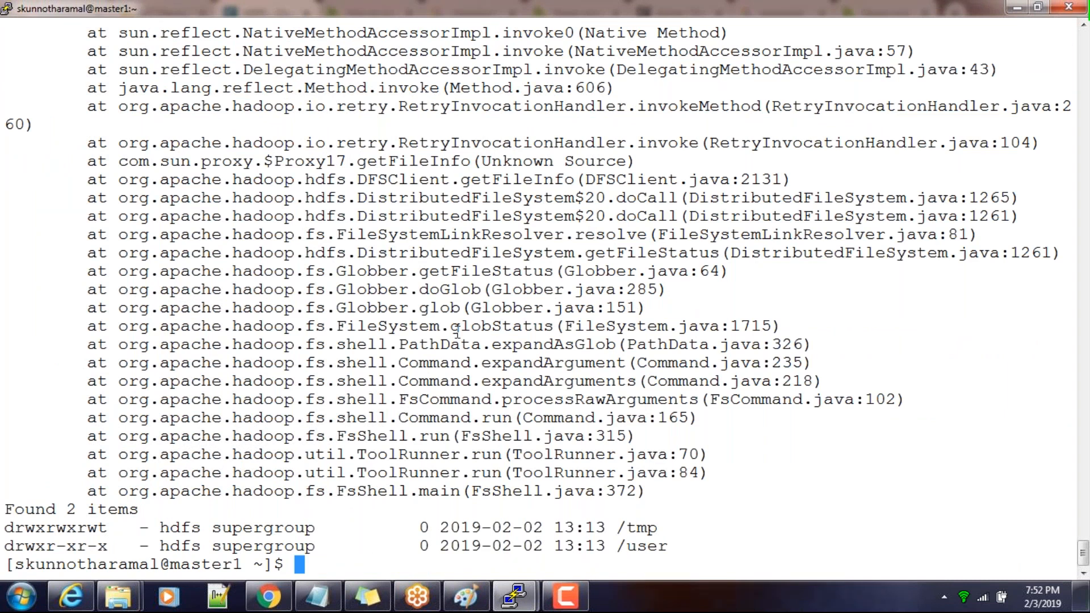
Run hdfs dfs -ls / again and examine the connection warning and the directory listing in its output
key("Up")
key("Return")
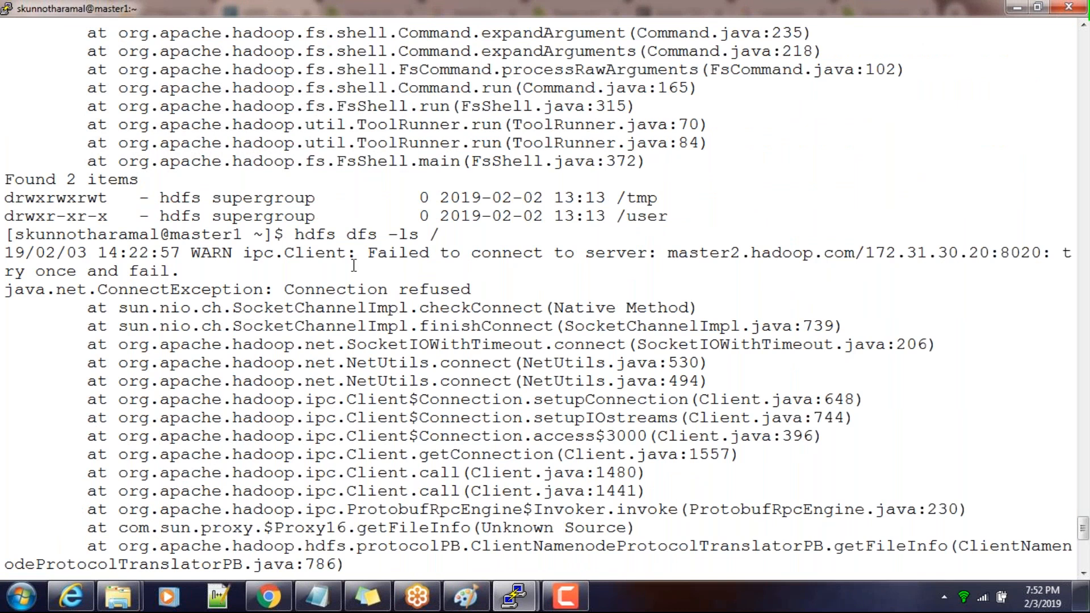
double_click(804, 253)
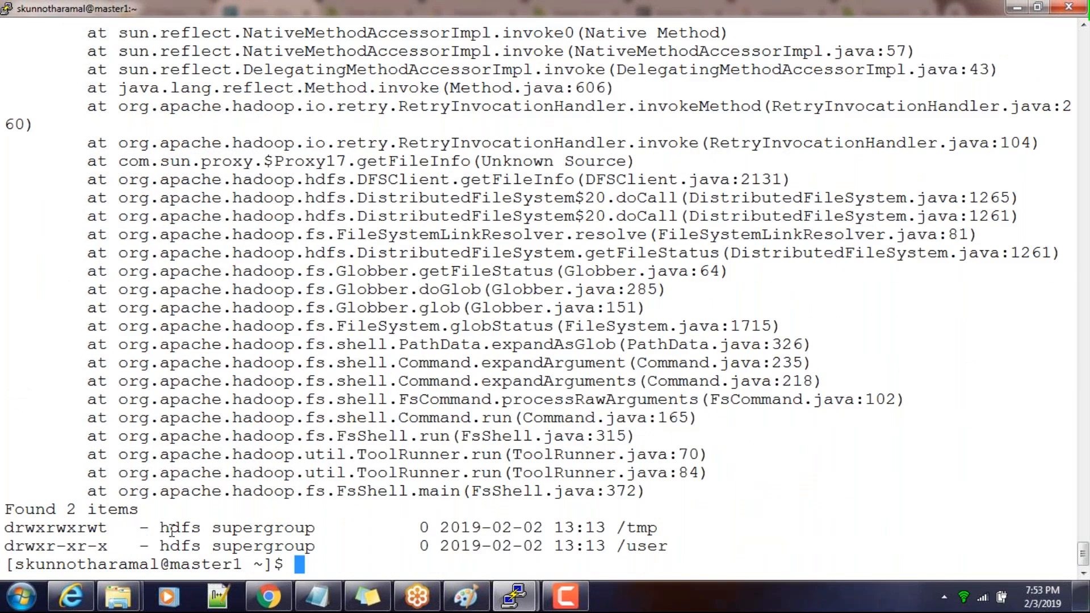
Switch to Chrome, reload the HDFS instances page and check the NameNode states on master1 and master2
key("alt+Tab")
left_click(441, 42)
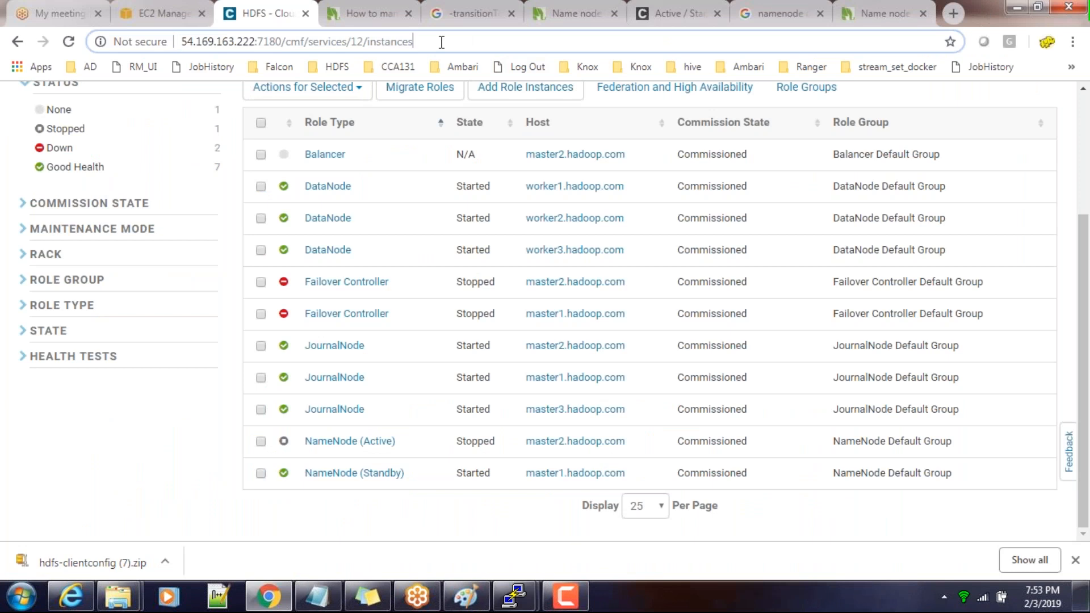
key("Return")
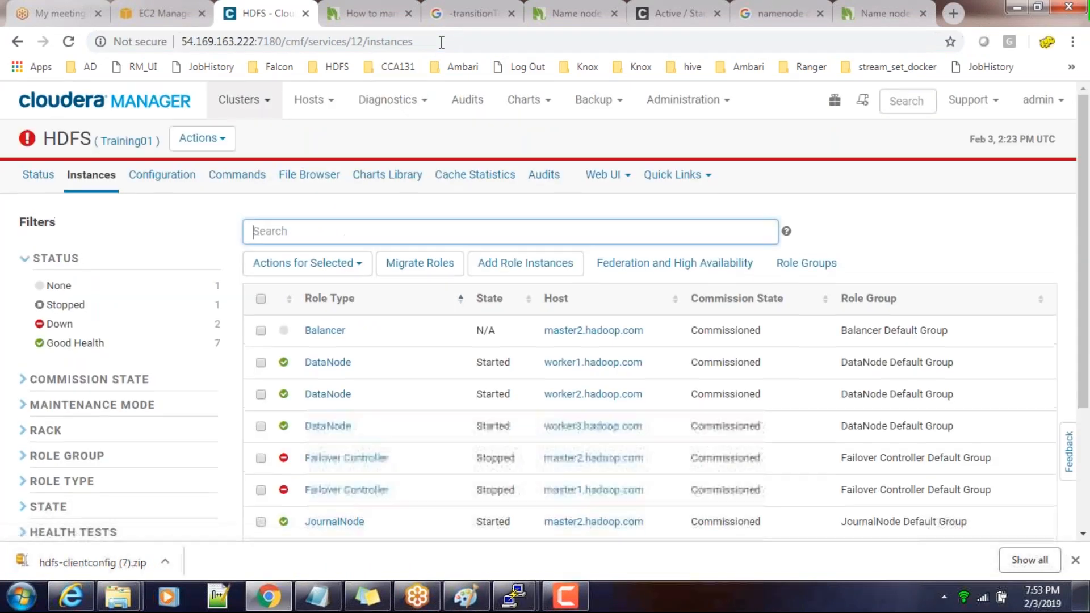
scroll(369, 488, "down", 3)
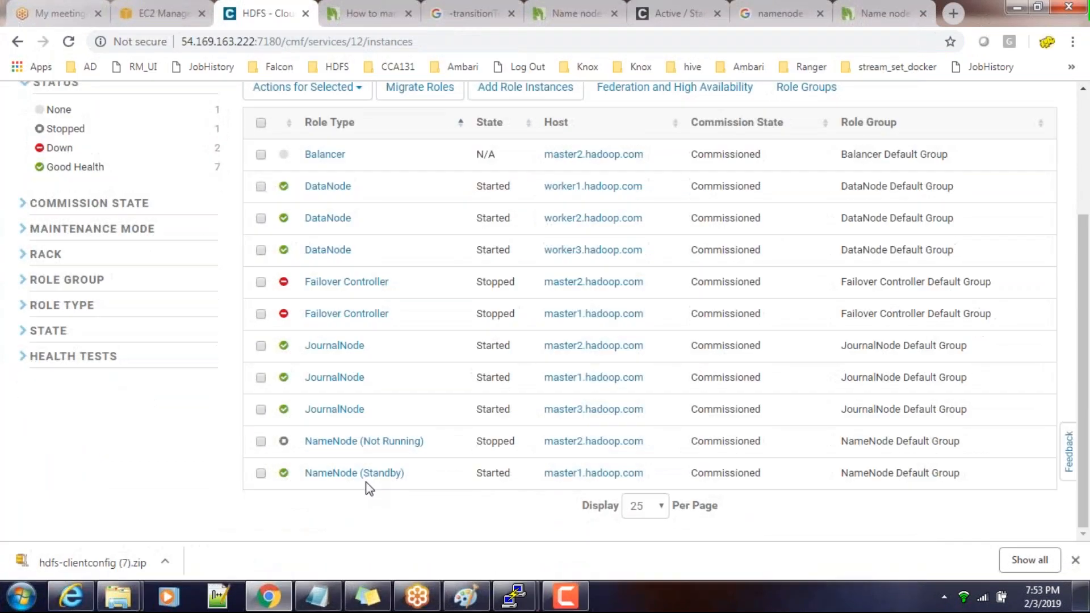
left_click(455, 36)
key("Return")
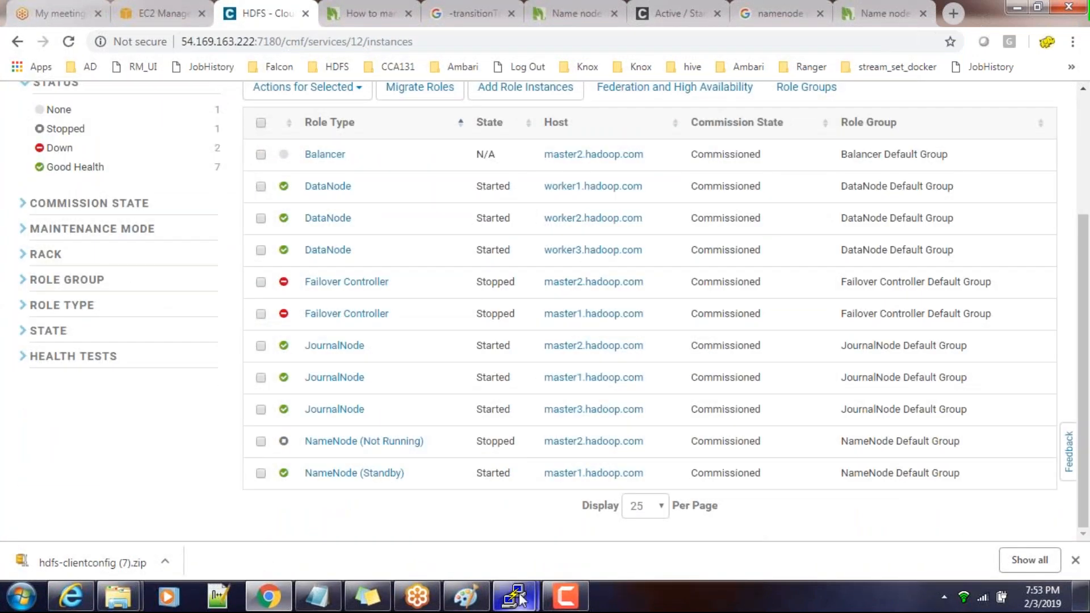
Return to the PuTTY terminal and rerun hdfs haadmin -transitionToActive namenode60 --forceactive
mouse_move(518, 593)
mouse_move(581, 533)
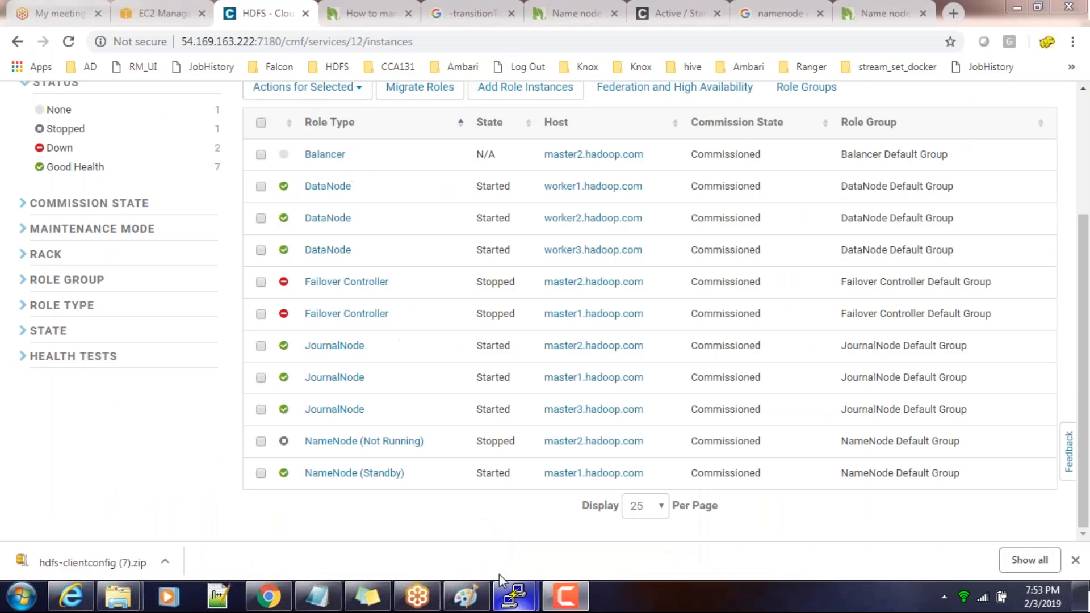
left_click(478, 509)
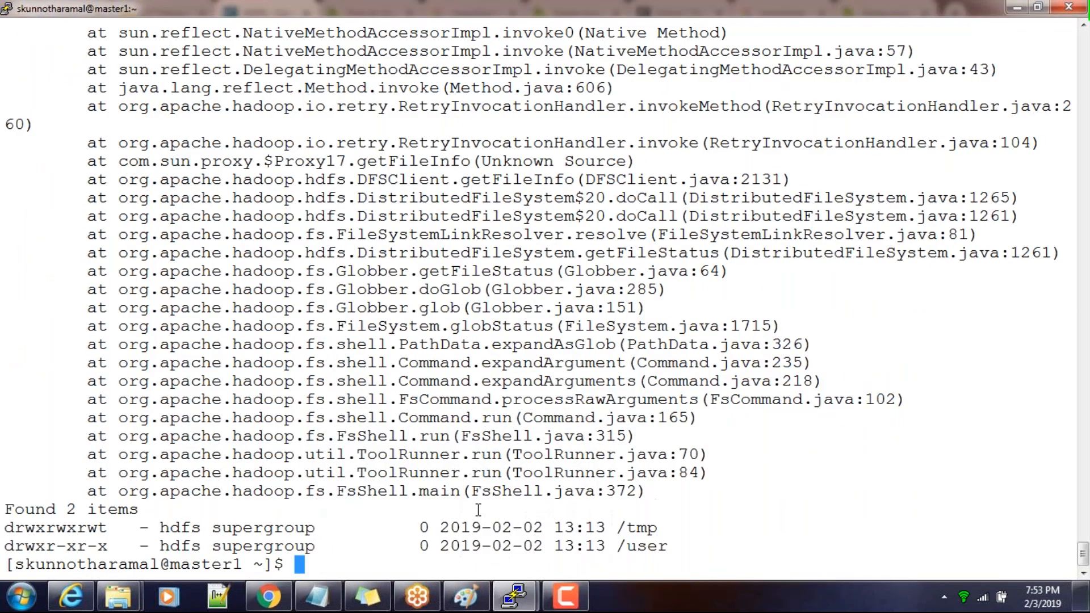
key("Up")
key("Up")
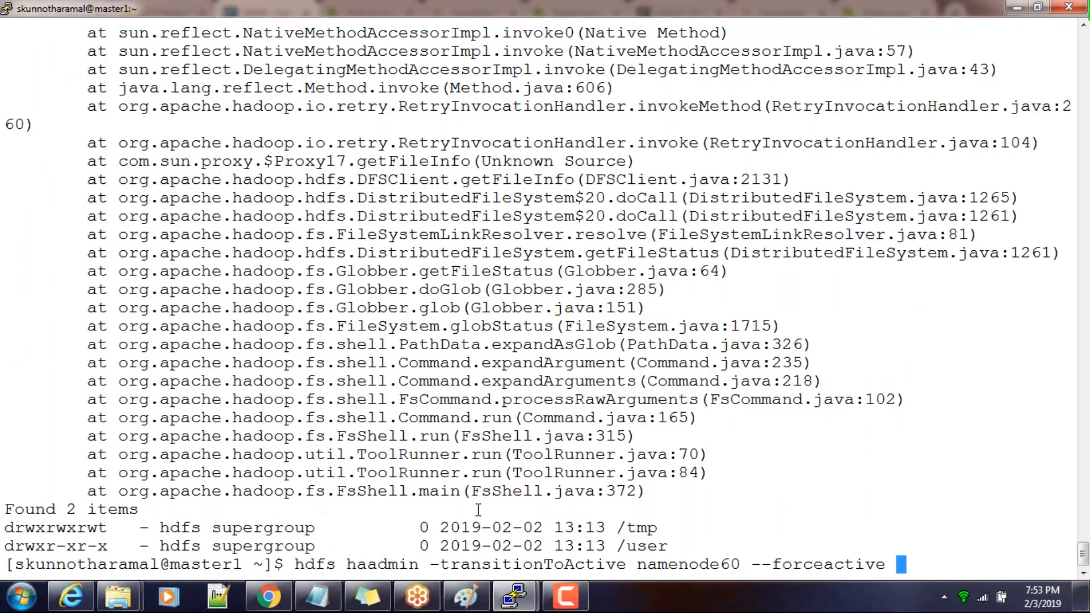
key("Return")
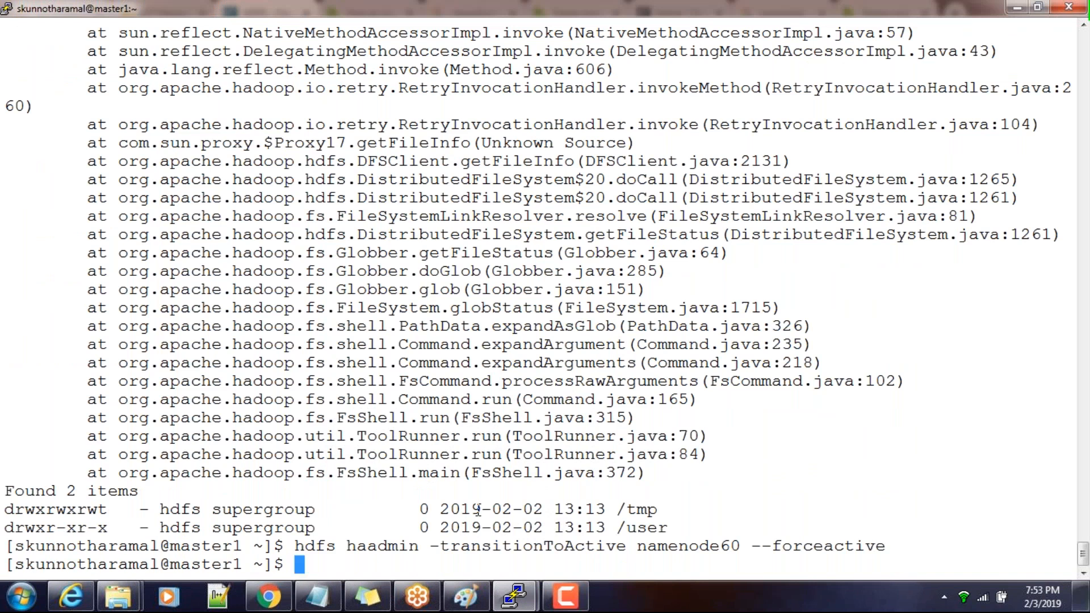
Switch back to Chrome, reload the HDFS role instances and check which NameNode is active
key("alt+Tab")
left_click(432, 40)
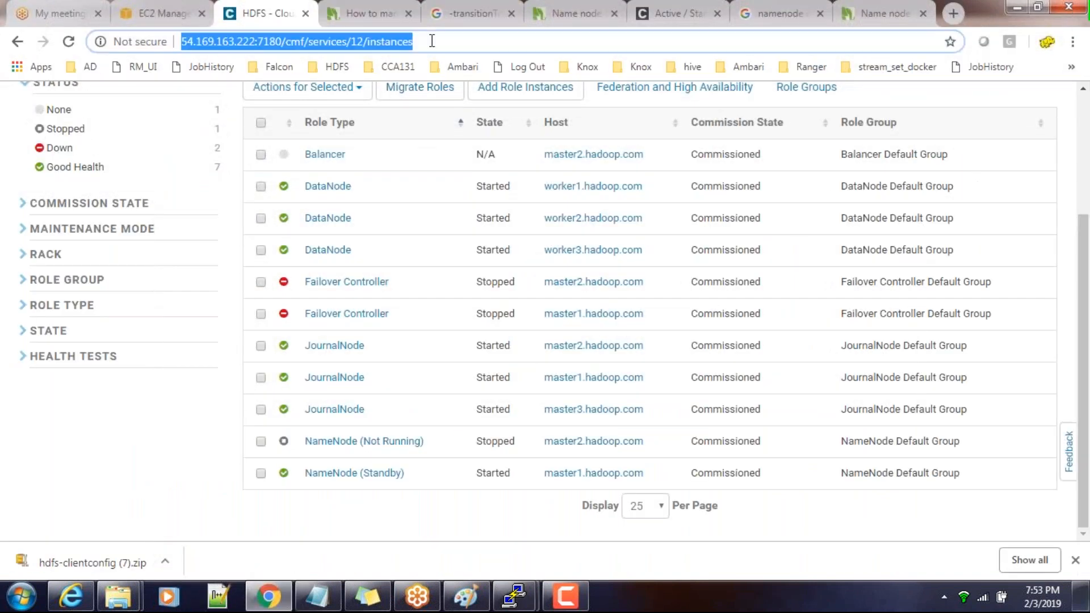
key("Return")
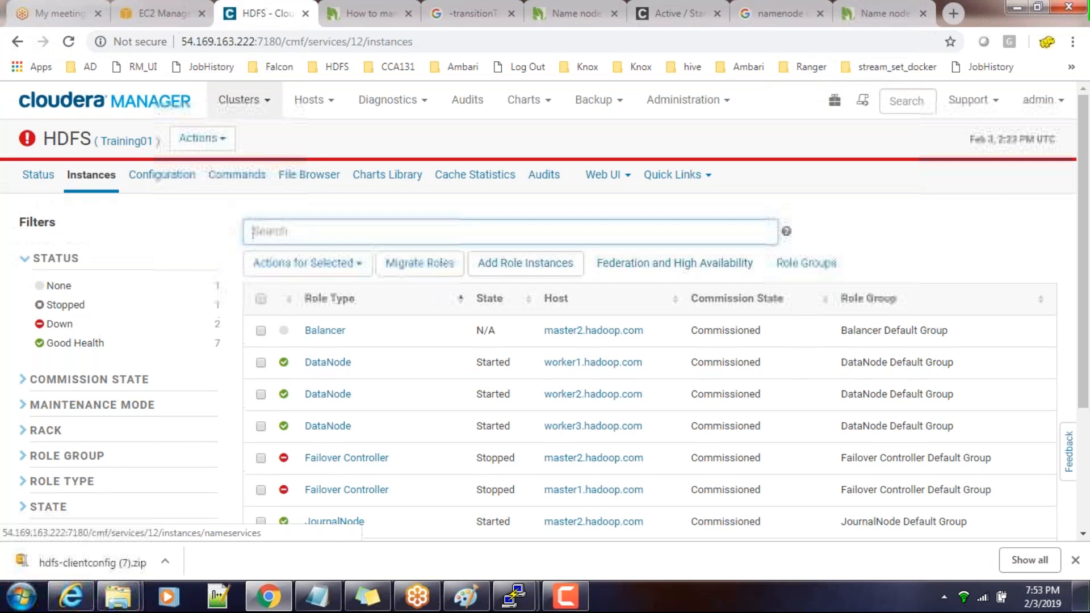
scroll(634, 307, "down", 3)
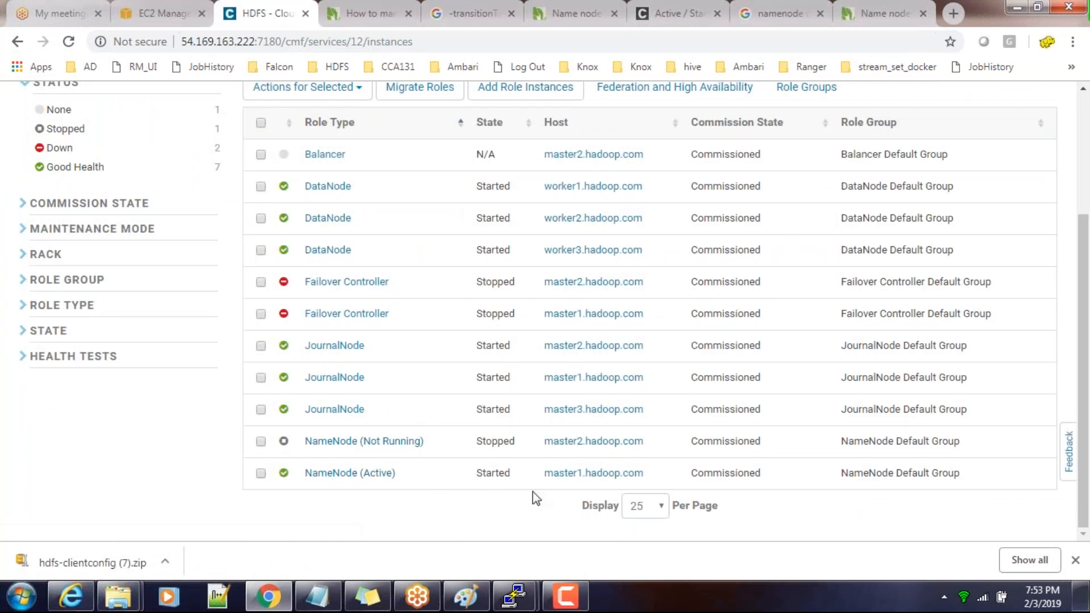
In the PuTTY terminal, rerun hdfs dfs -ls / and review its output
mouse_move(517, 605)
left_click(549, 519)
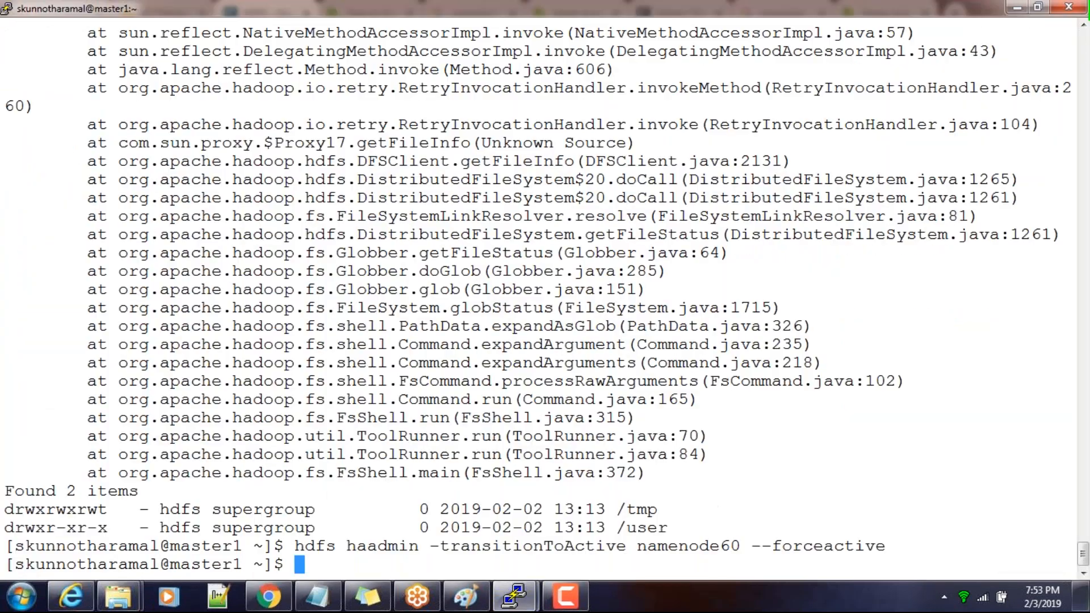
key("Up")
key("Up")
key("Return")
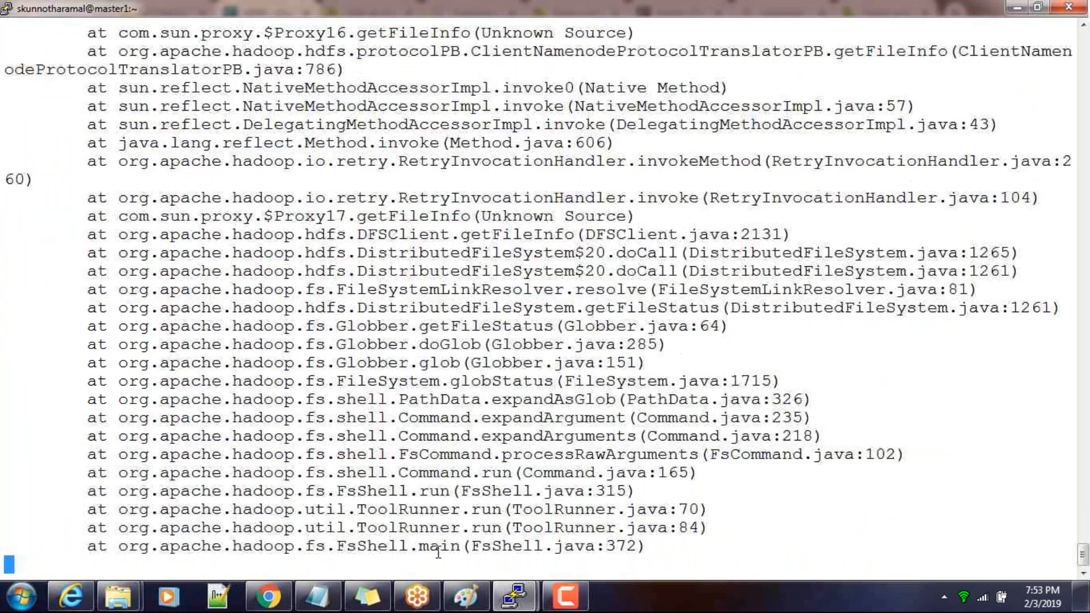
scroll(418, 491, "up", 4)
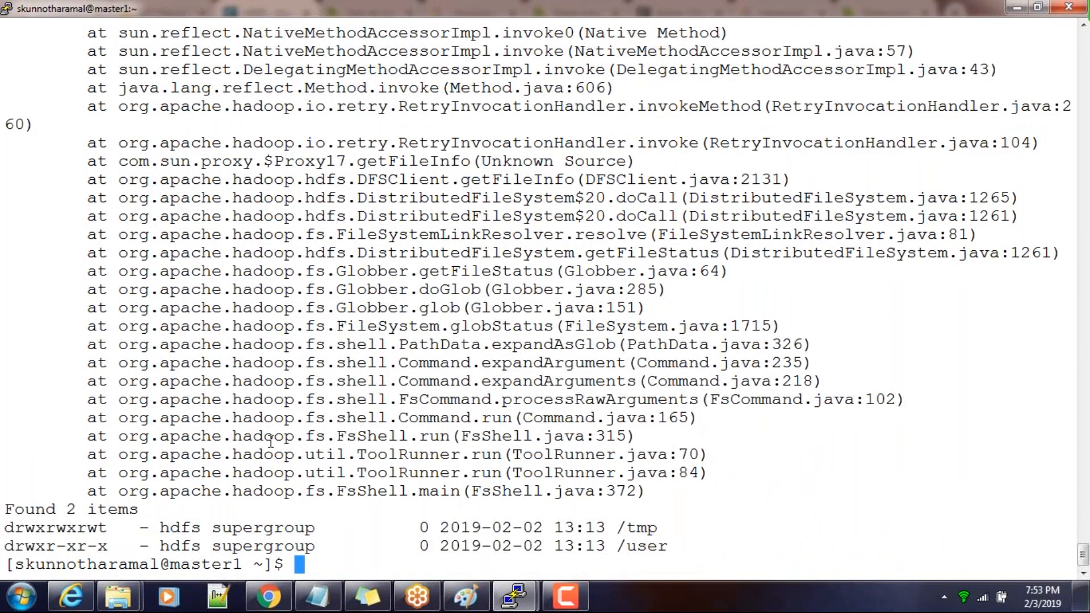
Run hdfs dfs -ls hdfs://master1.hadoop.com:8020/user to list the directory directly through master1, and highlight the command
type("hdfs df")
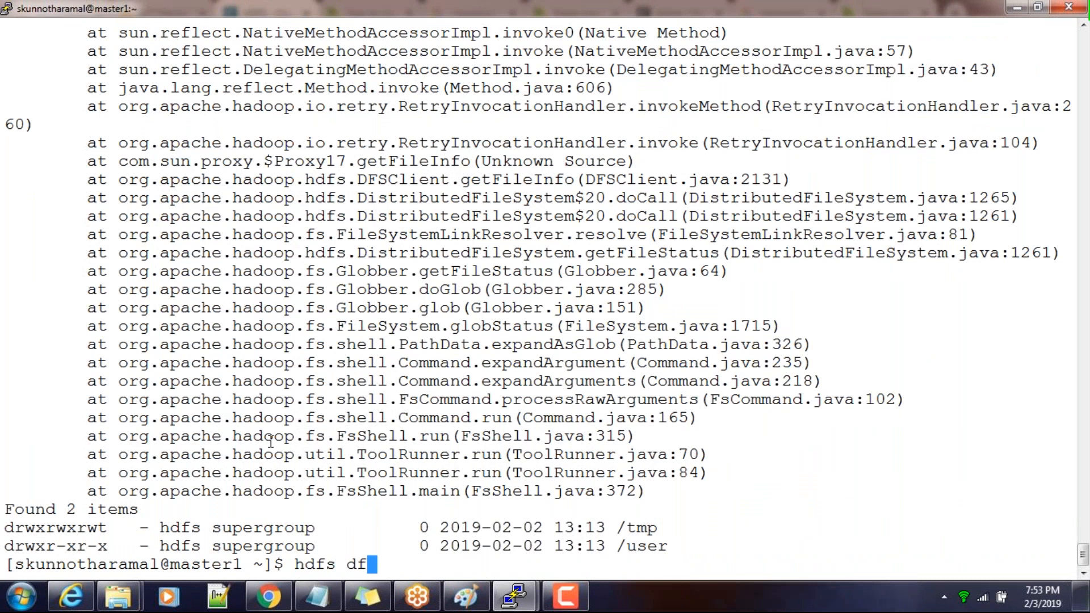
type("s -ls hdfs://")
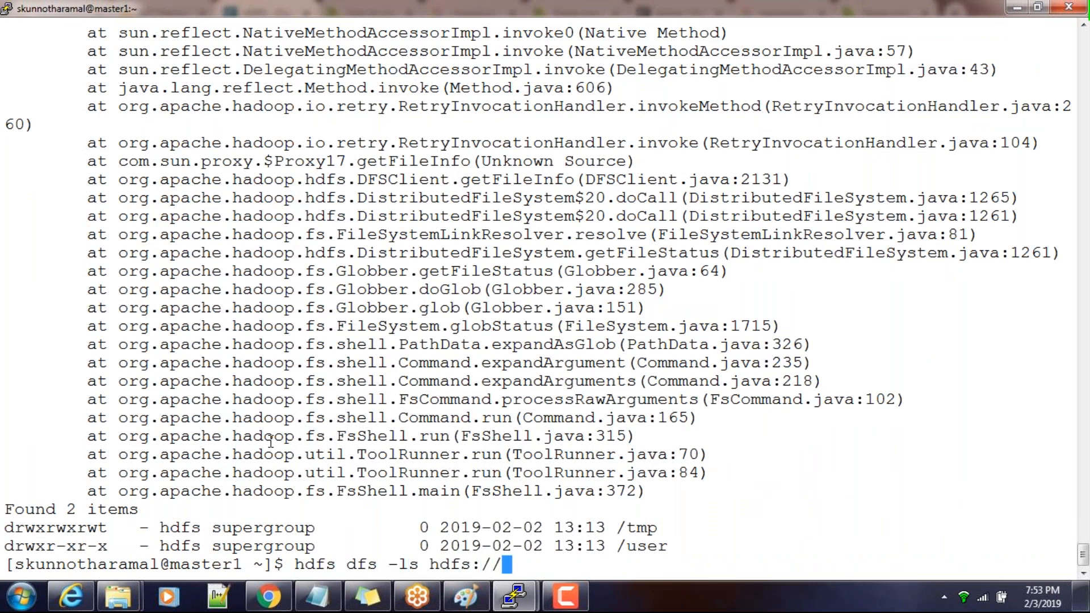
type("master1")
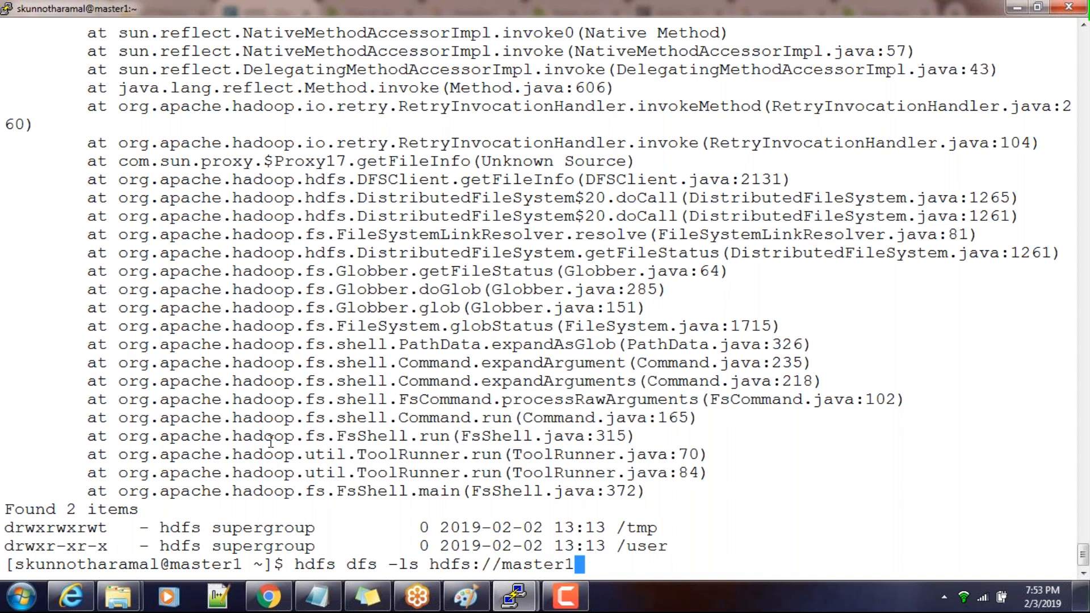
type(".hadoop.co")
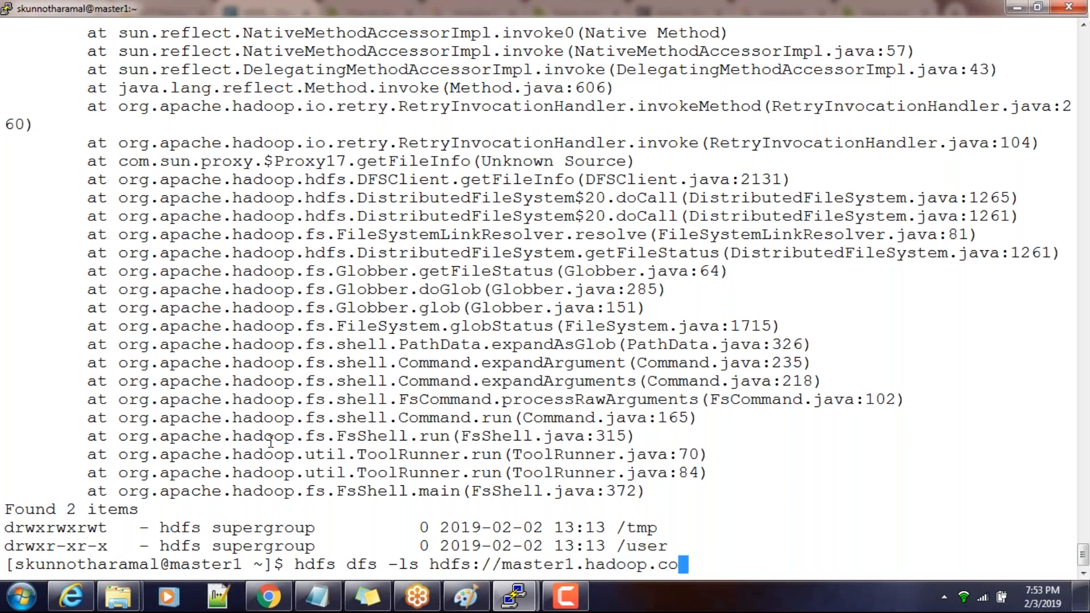
type("m:")
type("80")
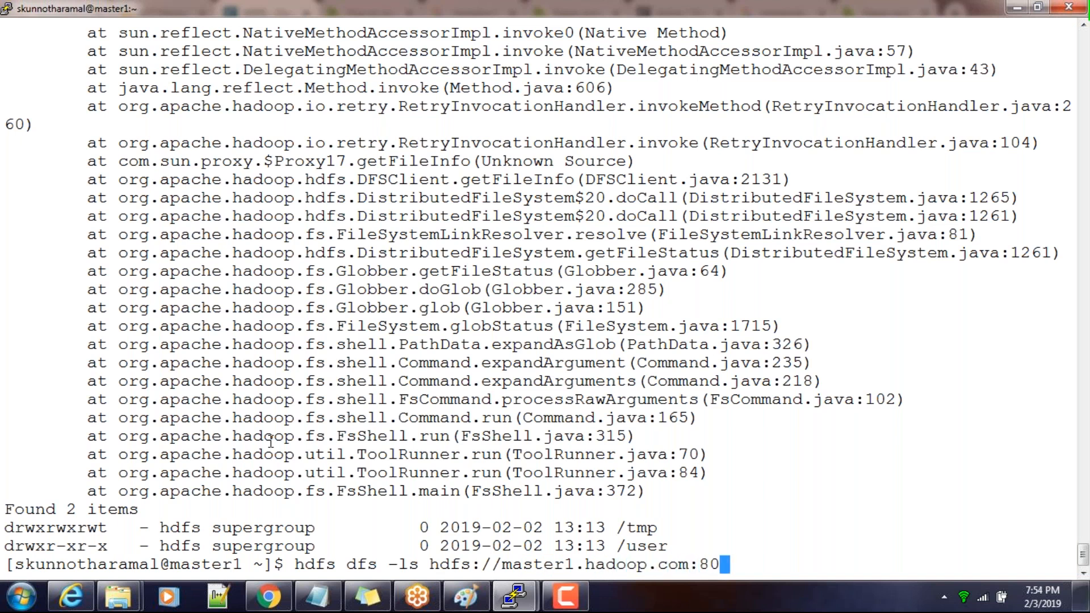
type("20/user")
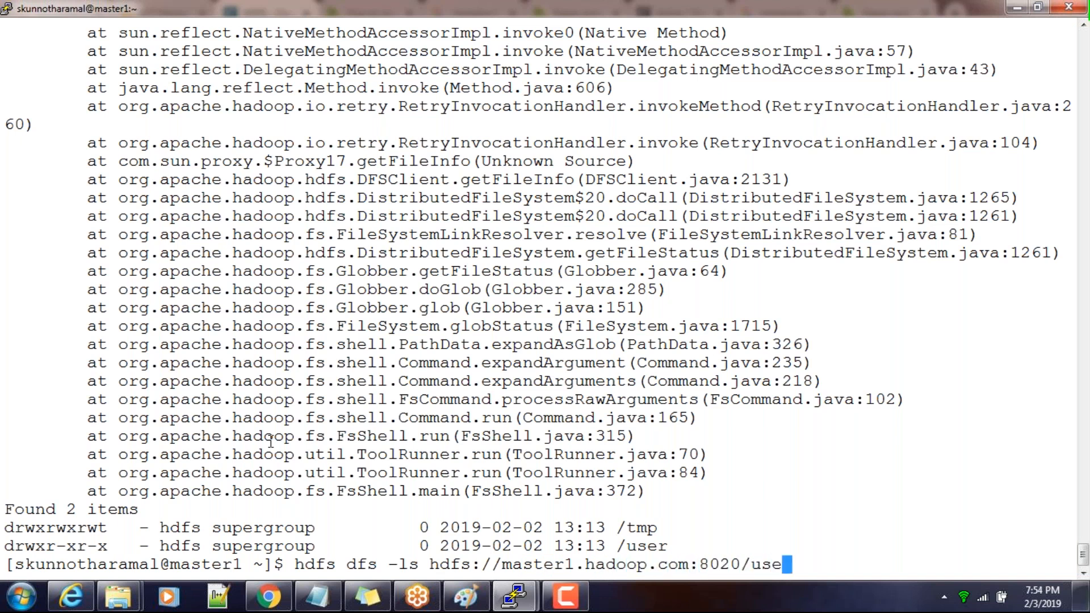
key("Return")
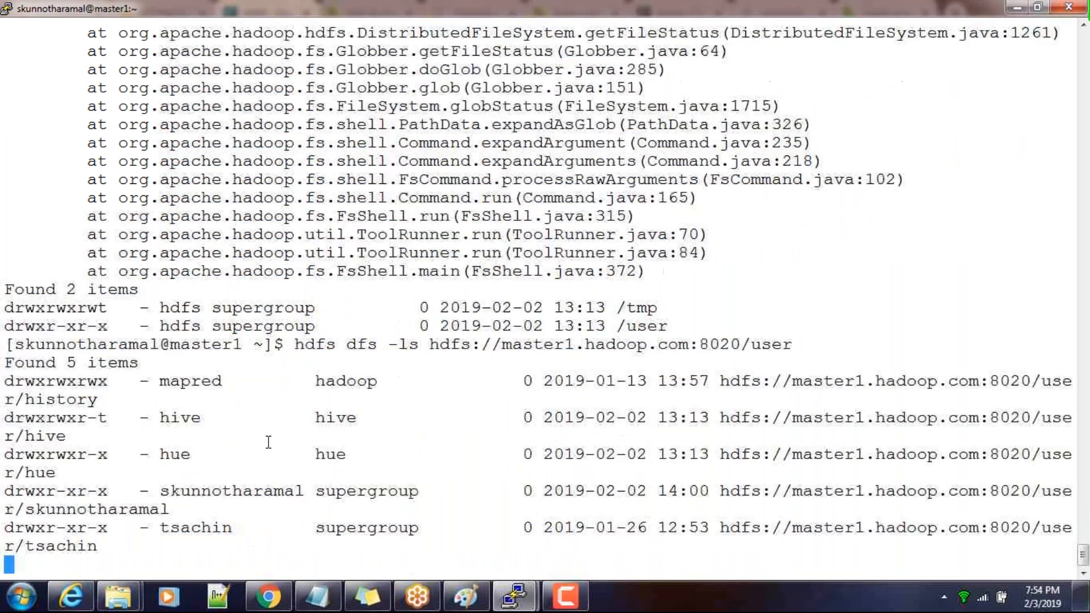
left_click_drag(412, 345, 784, 349)
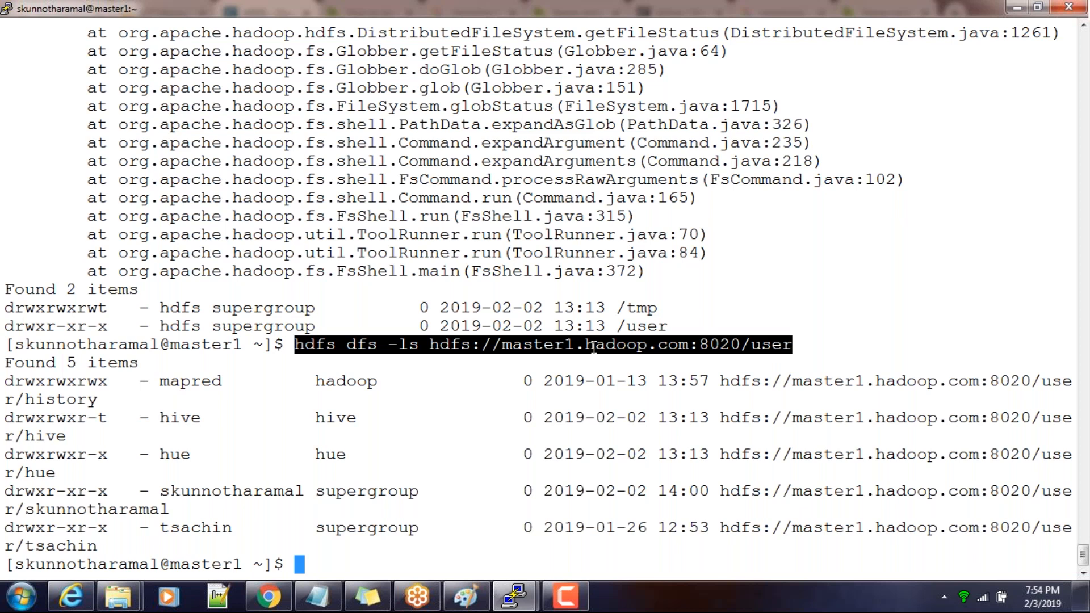
Switch to Chrome and start the stopped NameNode role on master2.hadoop.com from the HDFS instances
key("alt+Tab")
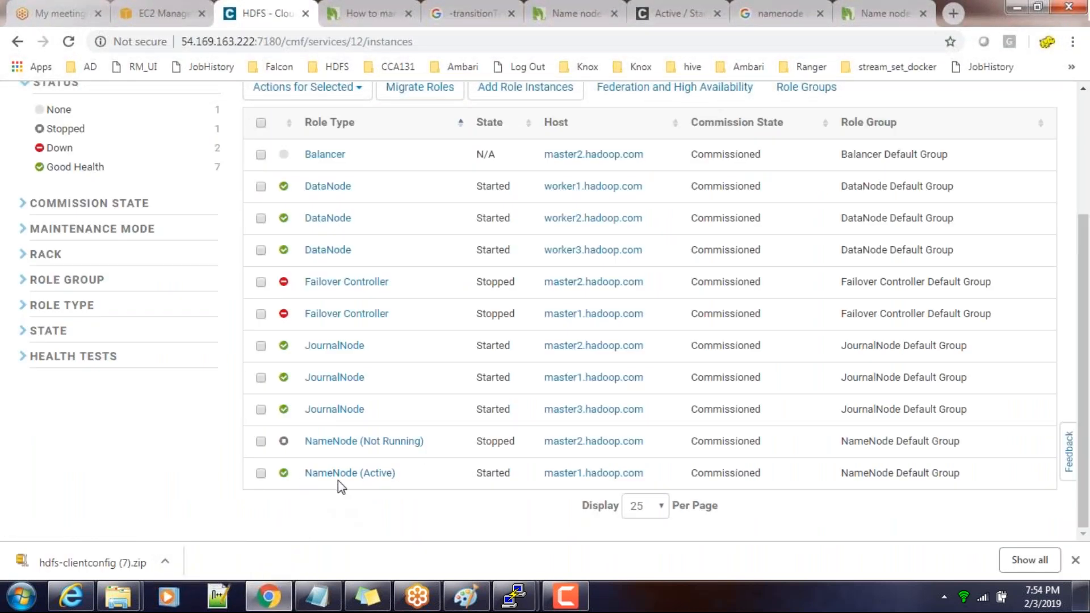
scroll(385, 480, "up", 3)
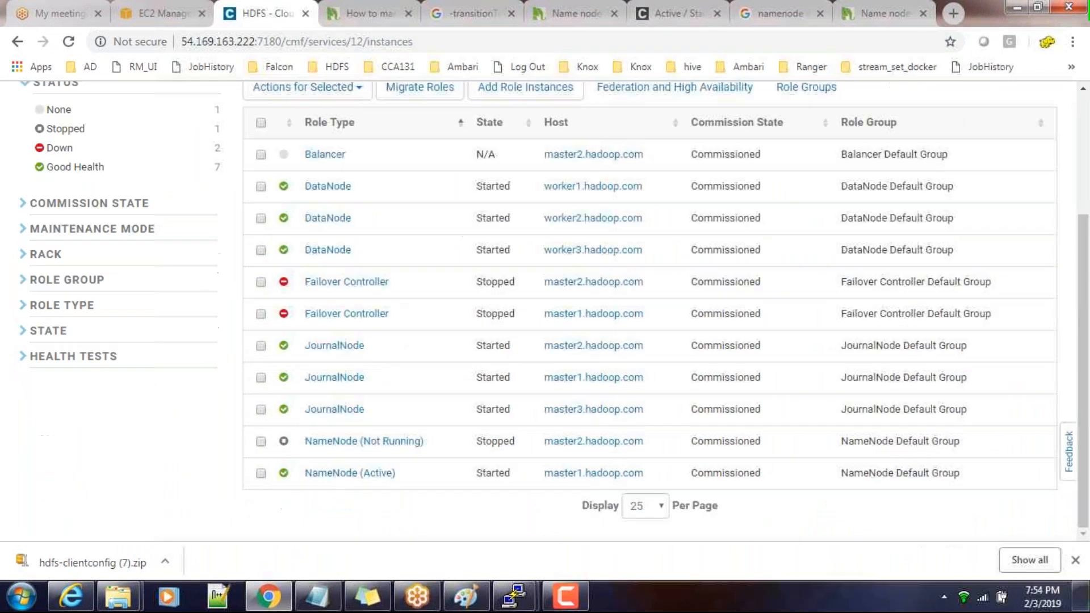
left_click(260, 441)
scroll(342, 386, "up", 3)
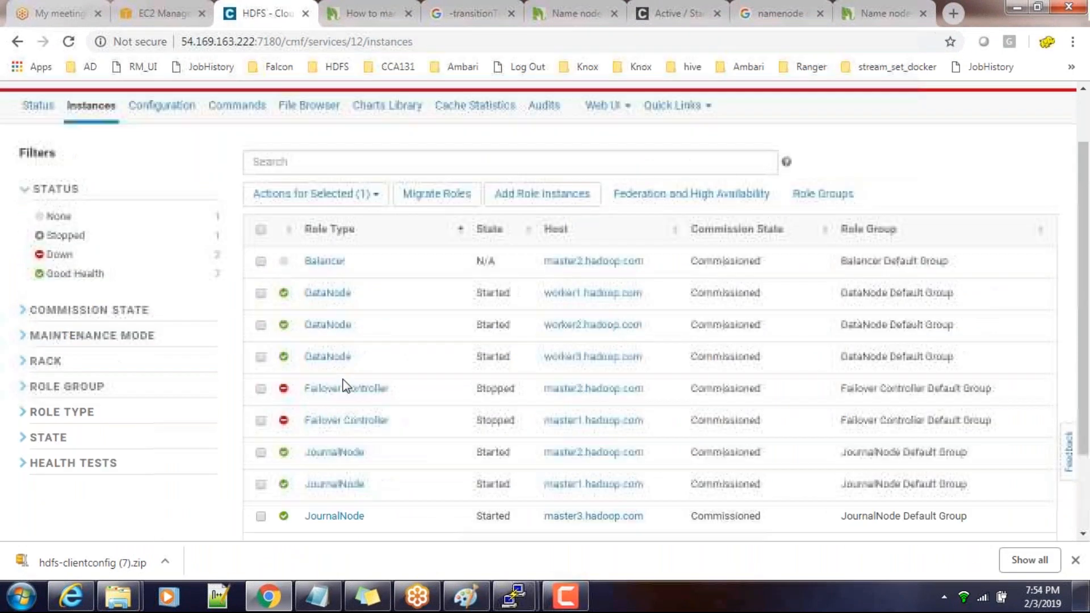
left_click(365, 269)
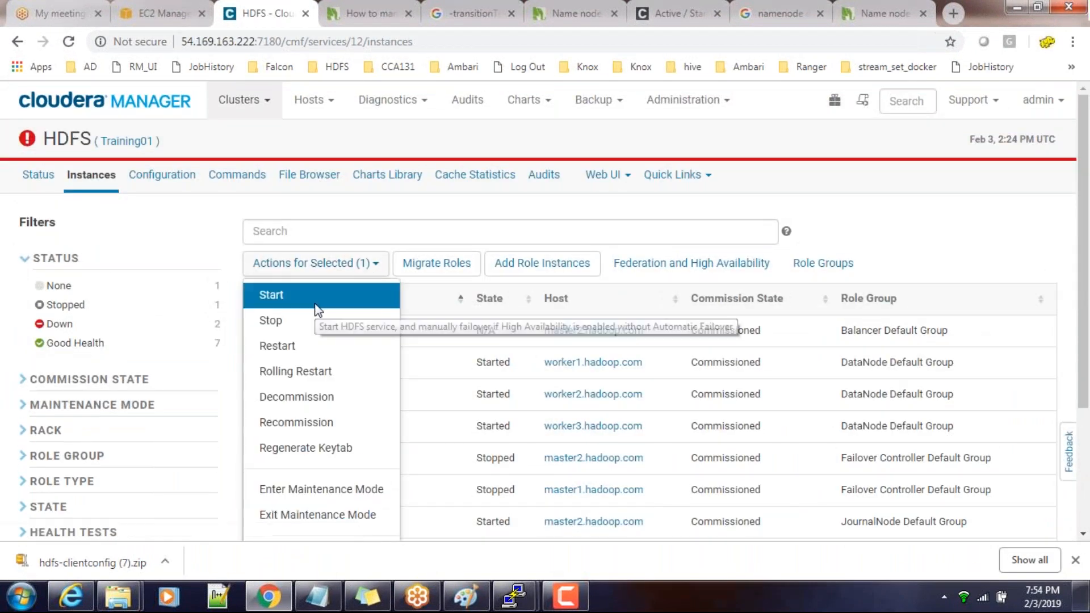
left_click(316, 306)
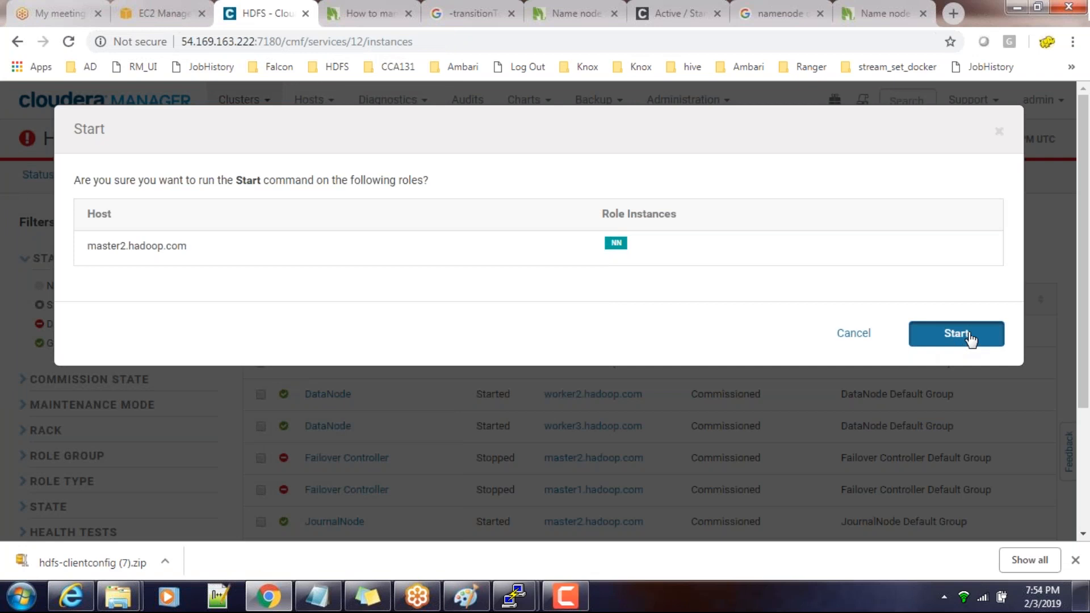
left_click(967, 339)
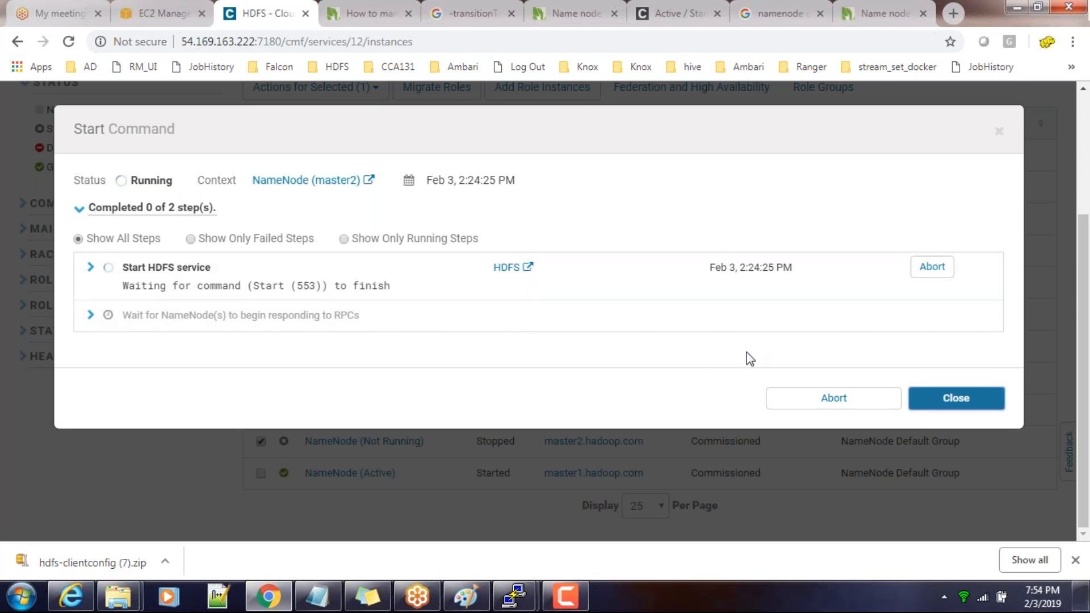
Abort the running Start command for the master2 NameNode and close its progress window
left_click(832, 397)
left_click(700, 238)
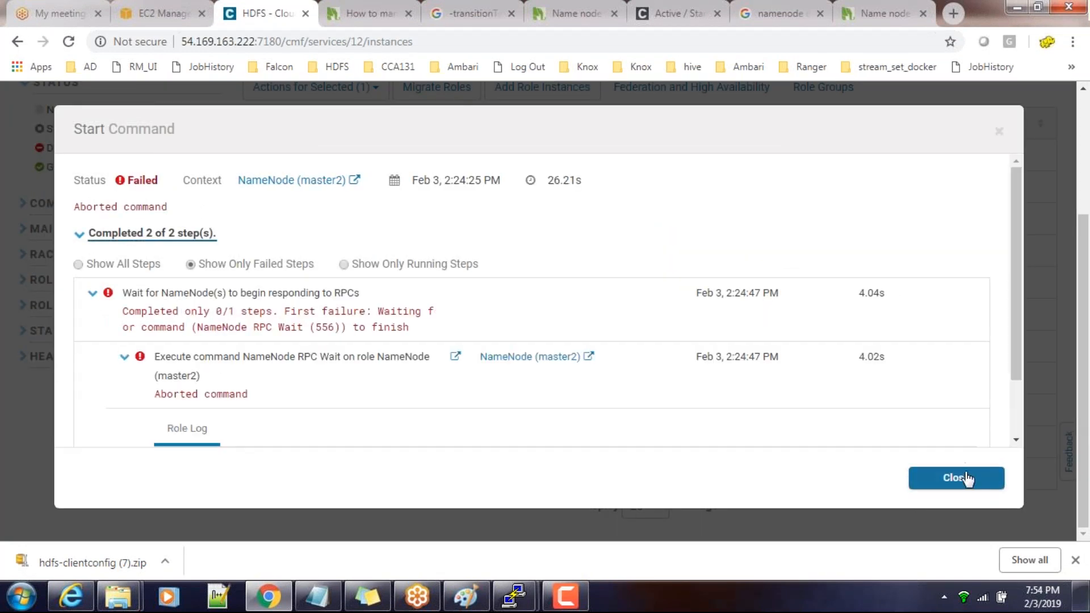
left_click(965, 478)
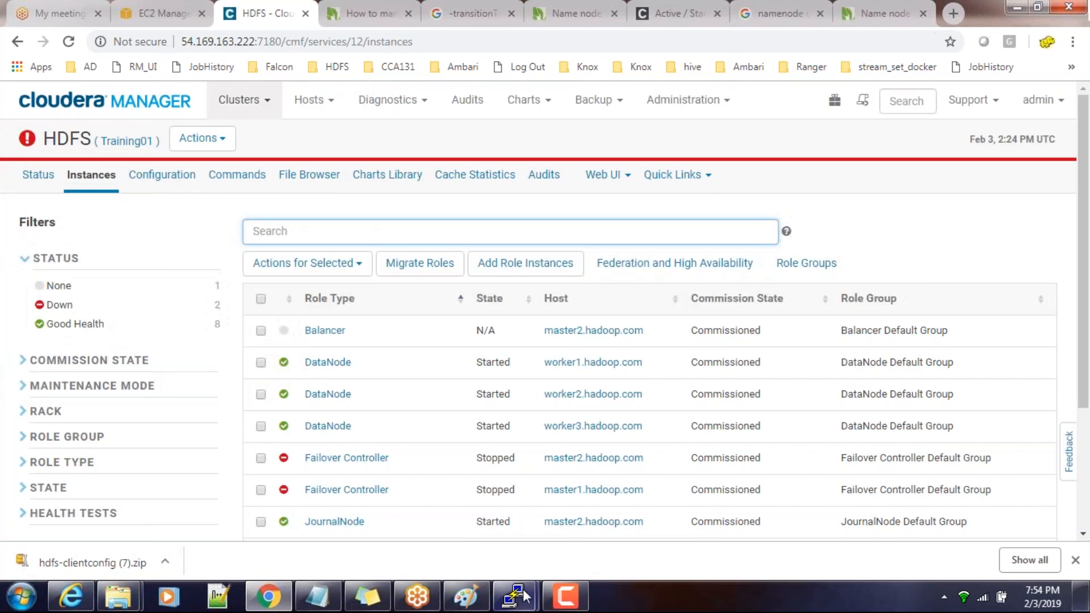
Switch to the PuTTY terminal and examine the master2 connection warning and the user directory listing
mouse_move(523, 590)
left_click(494, 484)
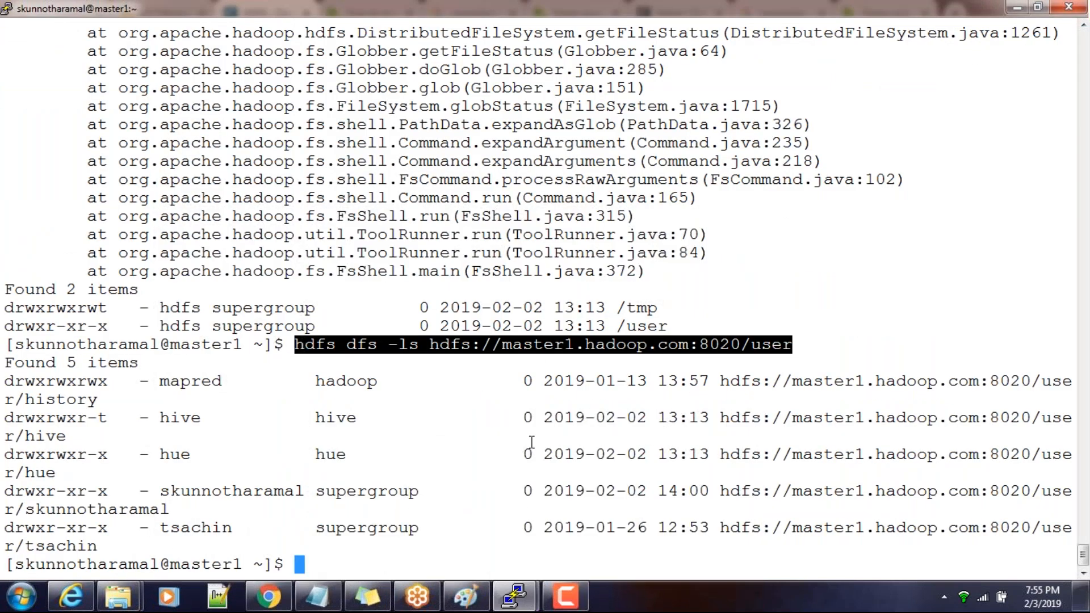
scroll(488, 410, "up", 15)
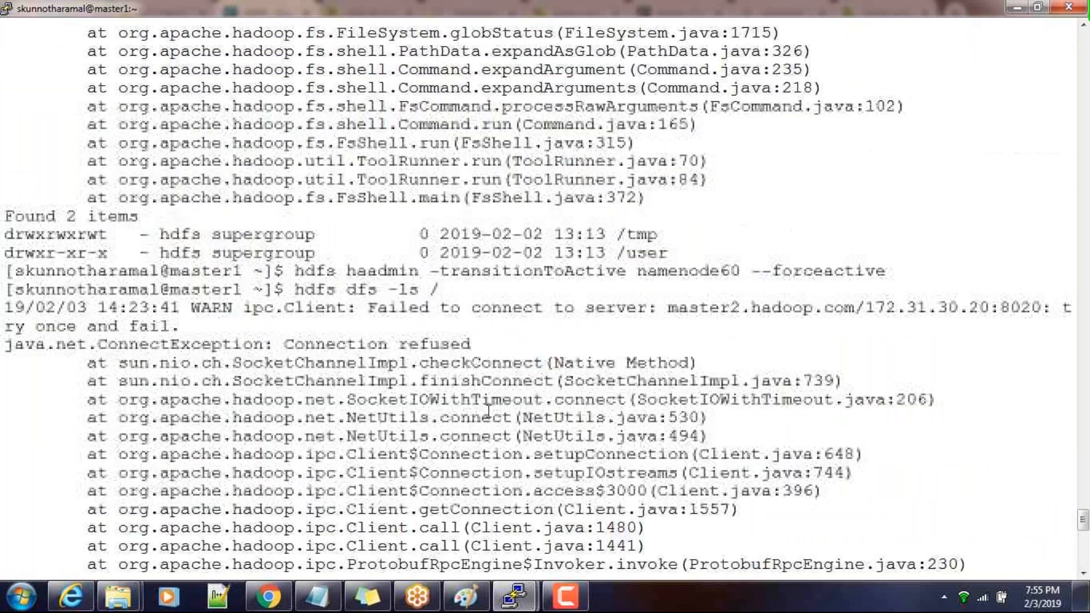
double_click(677, 310)
scroll(677, 325, "down", 15)
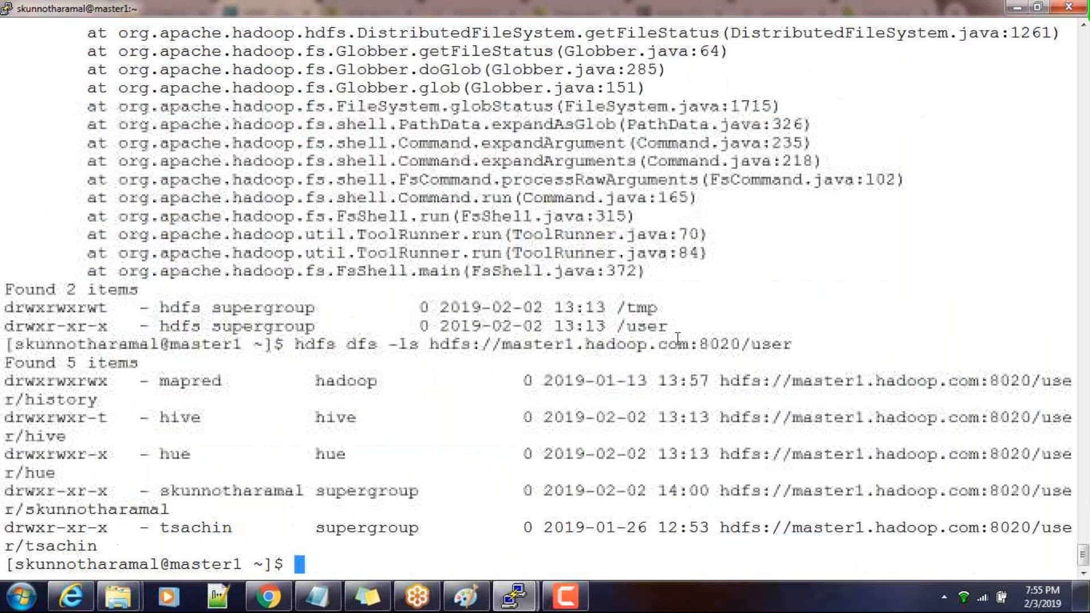
Return to Chrome, view the status page of the master2 NameNode and go to the Cloudera Manager home page
left_click(270, 597)
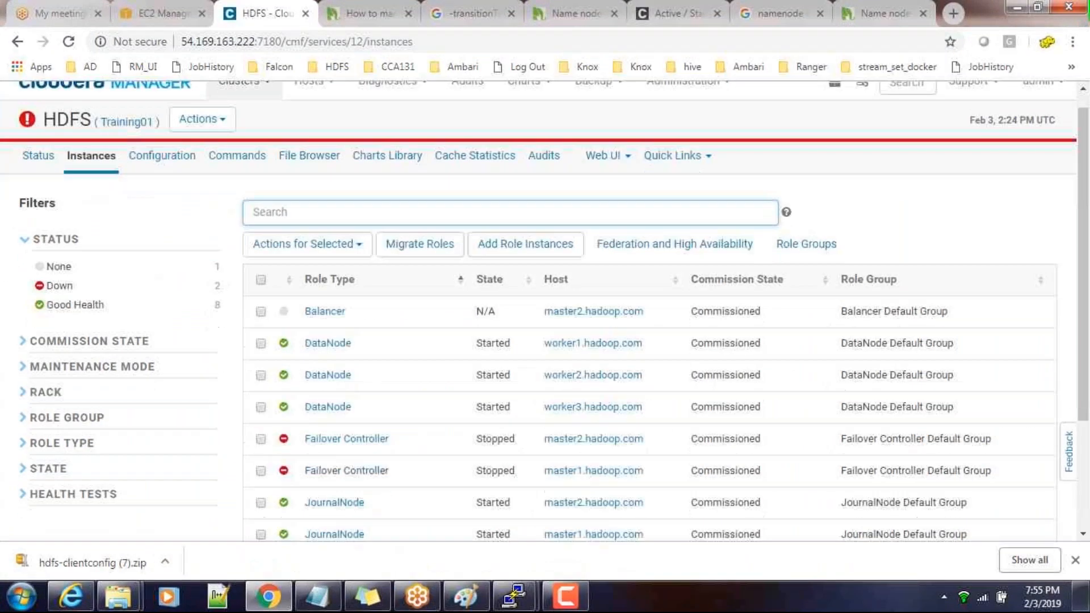
scroll(388, 467, "down", 3)
left_click(339, 443)
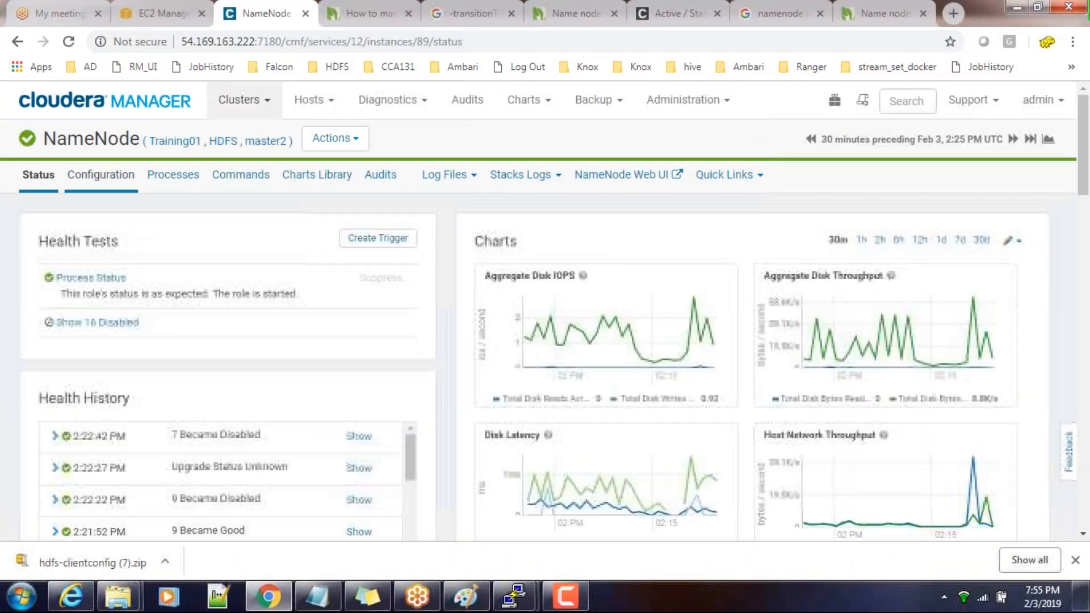
left_click(95, 103)
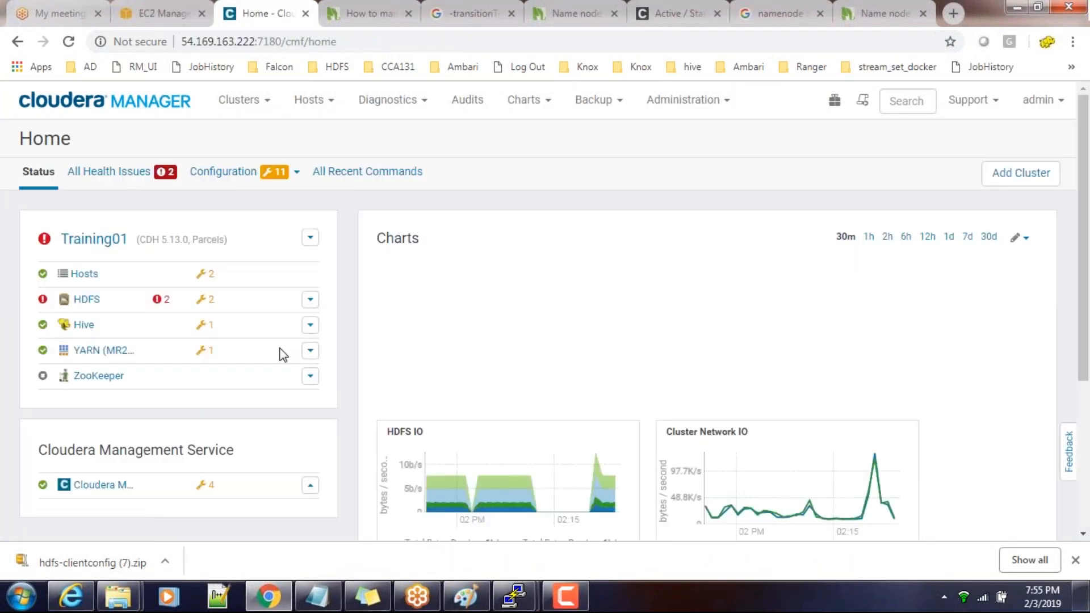
Open the configuration page of the HDFS service
left_click(86, 300)
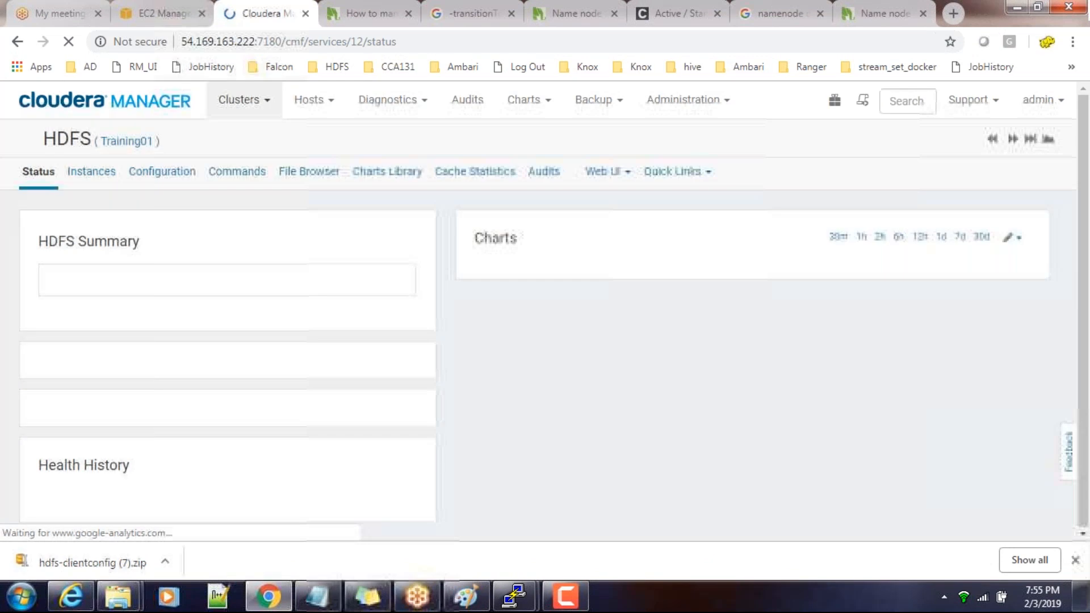
left_click(91, 173)
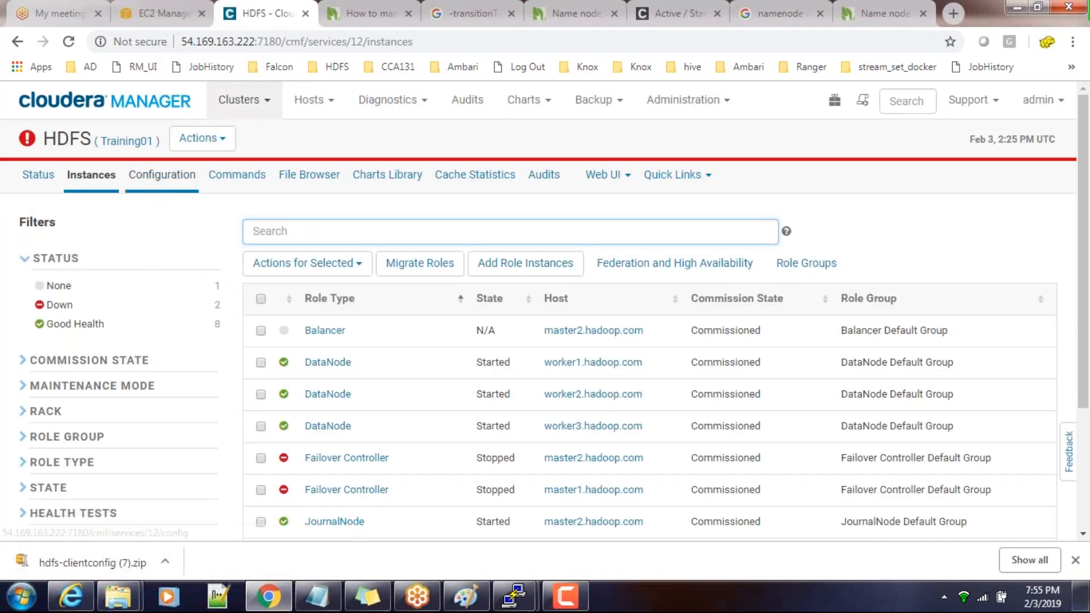
left_click(162, 174)
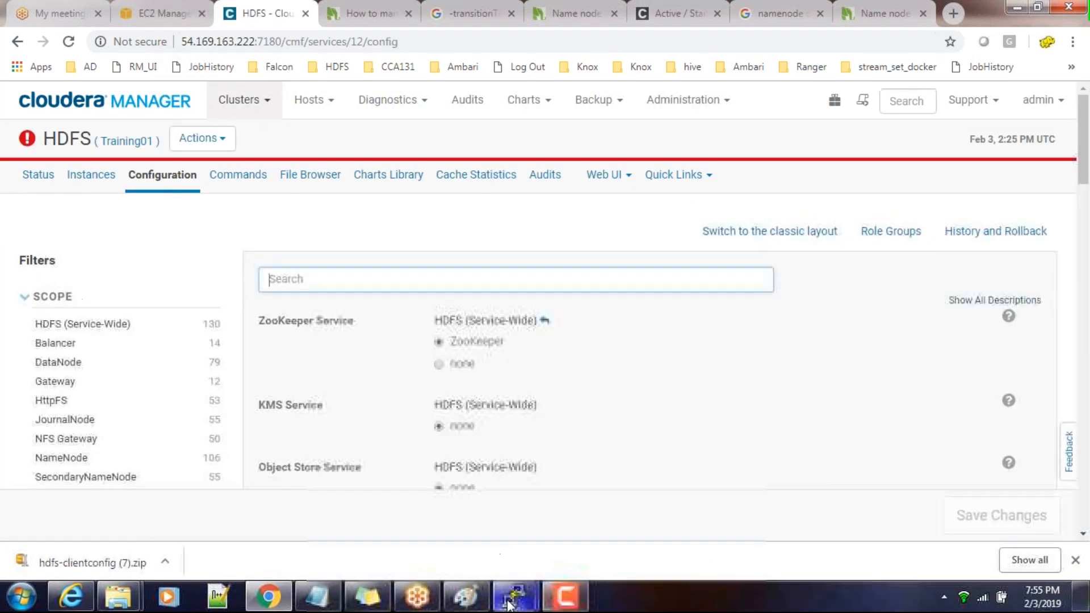
Switch to the PuTTY terminal on master1, highlight the hdfs dfs -ls command for hdfs://master1.hadoop.com:8020/user, and return to Chrome
mouse_move(511, 600)
left_click(484, 505)
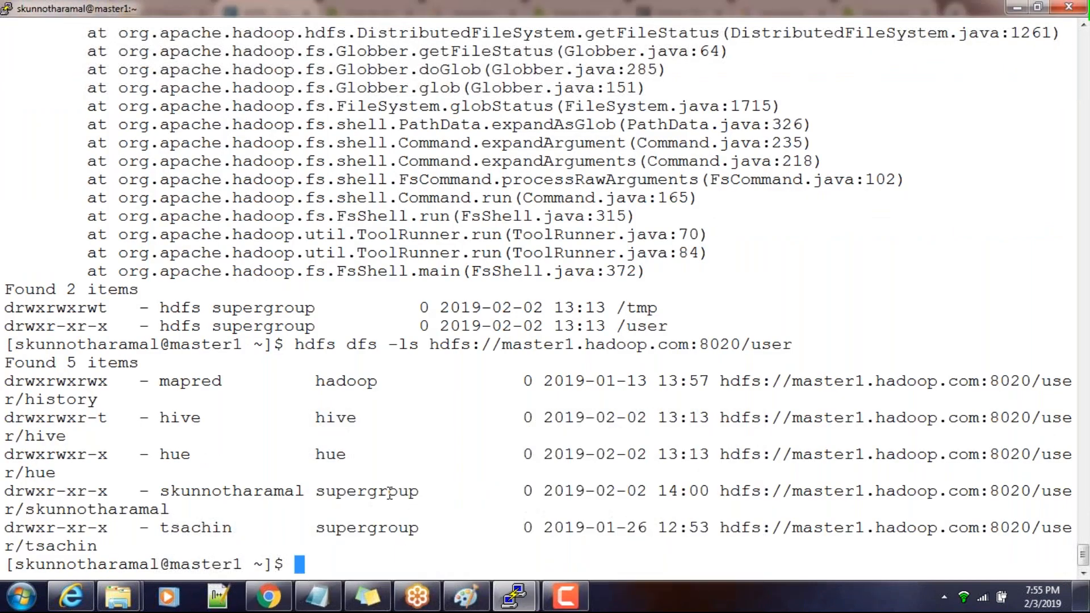
left_click_drag(296, 344, 777, 347)
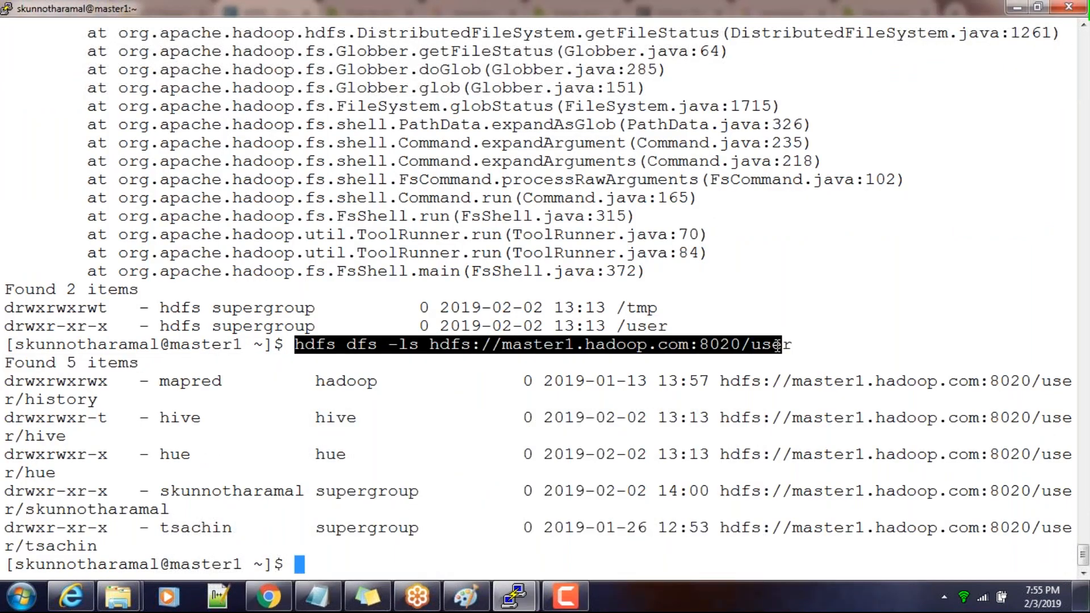
left_click(1018, 7)
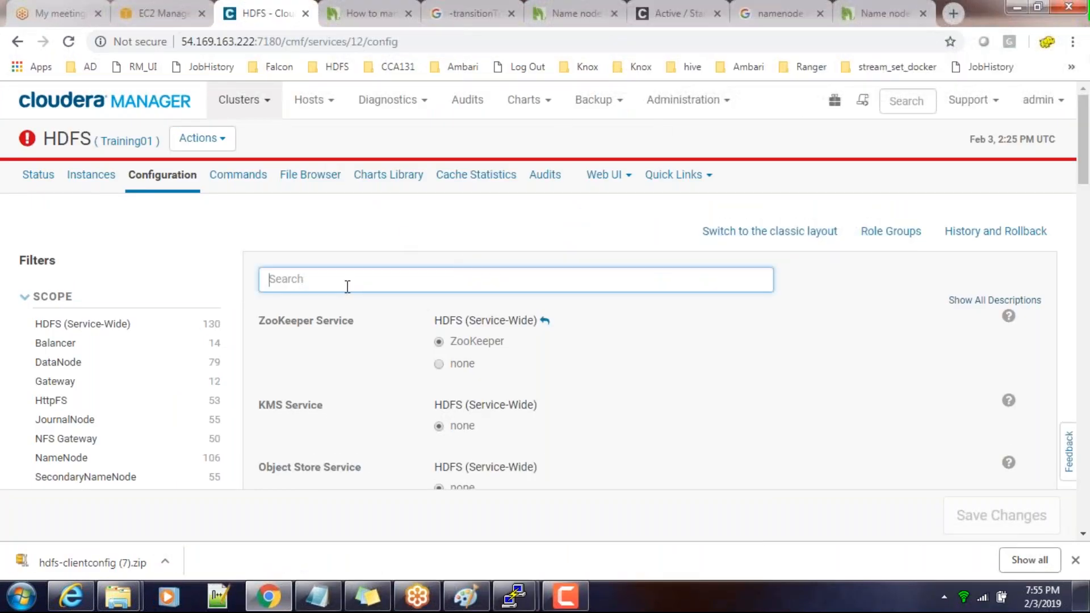
Search the HDFS configuration for "fail" and look through the matching properties for a failover setting
type("fail")
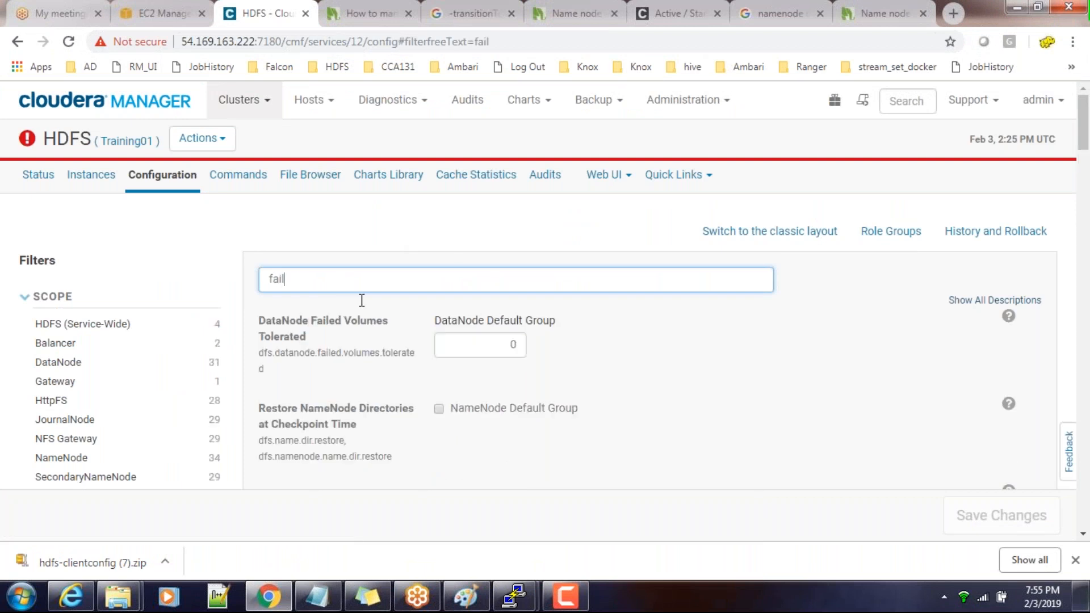
scroll(361, 300, "down", 15)
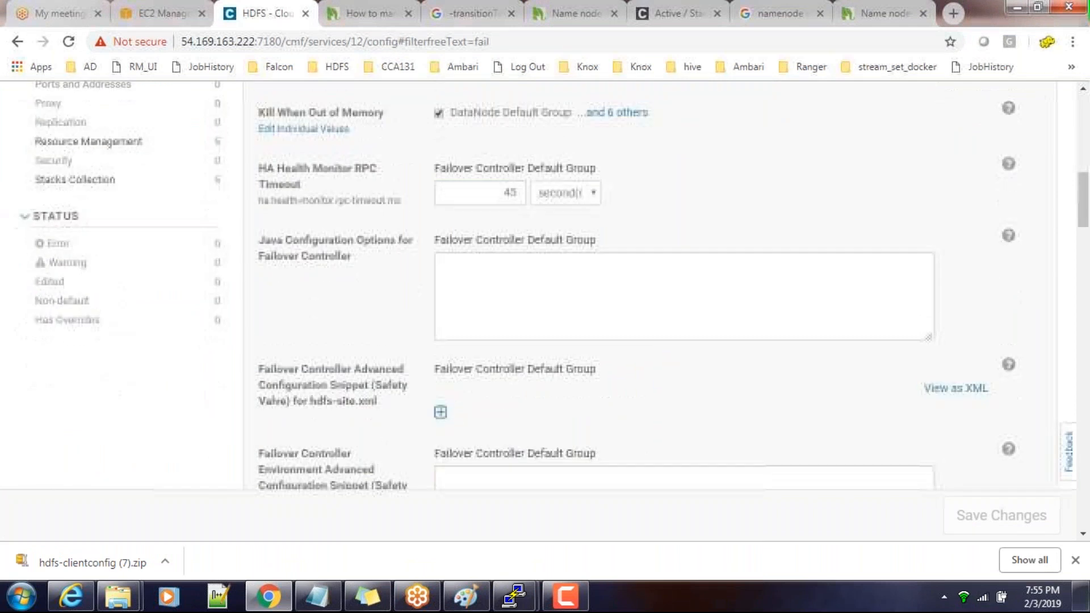
scroll(446, 412, "down", 20)
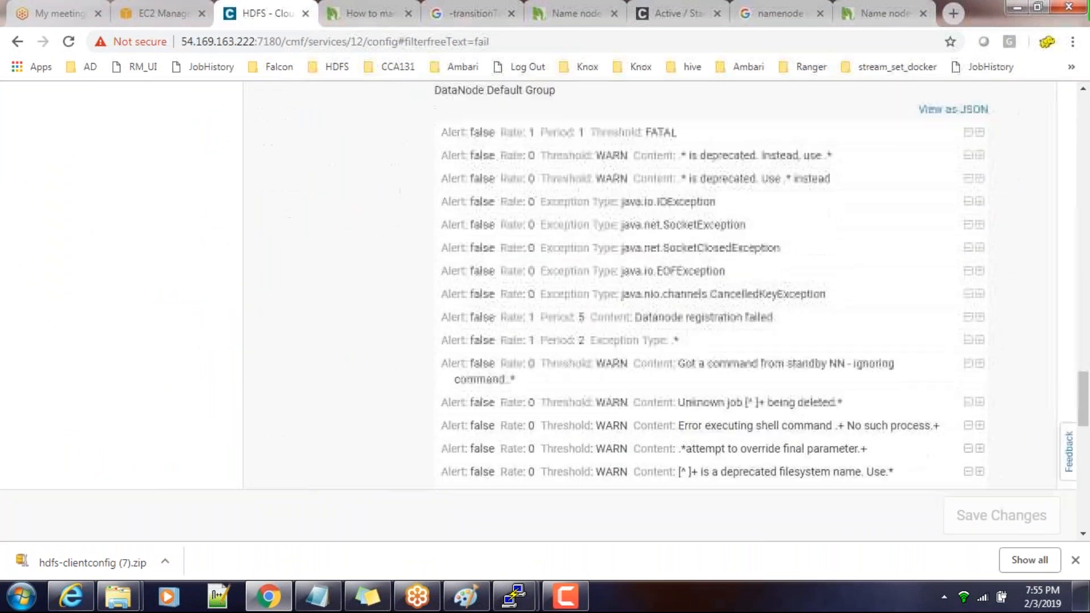
scroll(446, 412, "down", 4)
scroll(446, 412, "up", 13)
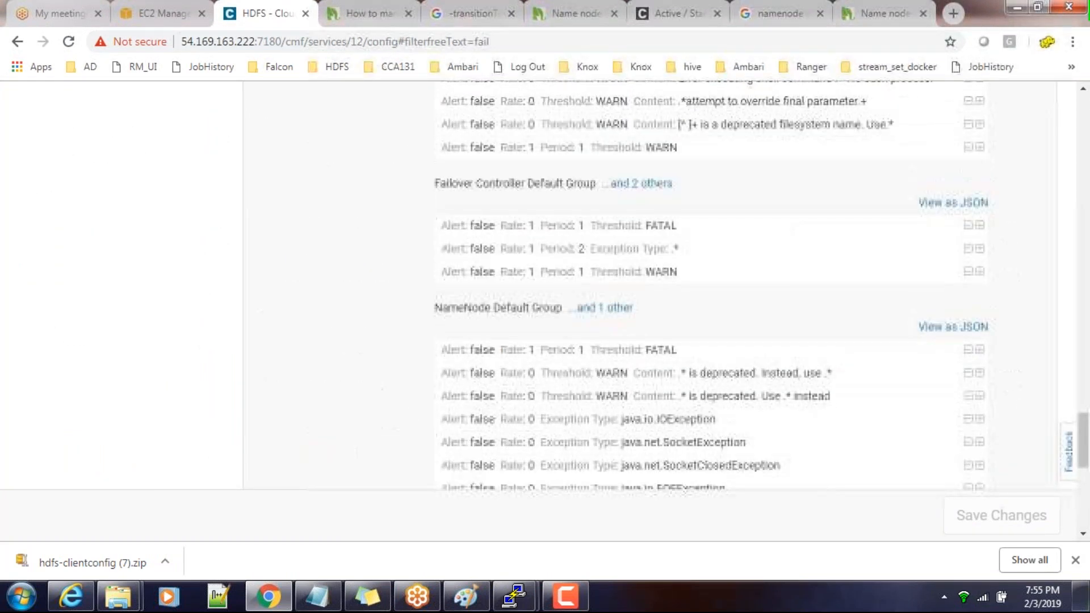
scroll(446, 412, "up", 15)
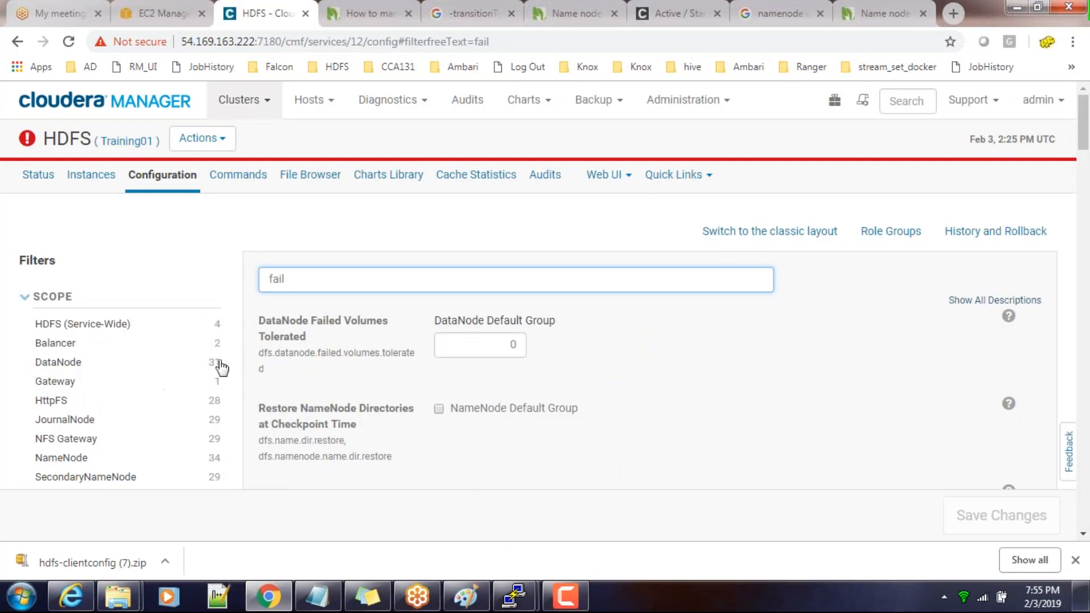
Filter the HDFS configuration by "zoo", turn on Enable Automatic Failover for the NameNode Default Group and save the changes
left_click_drag(321, 283, 253, 278)
key("BackSpace")
type("zoo")
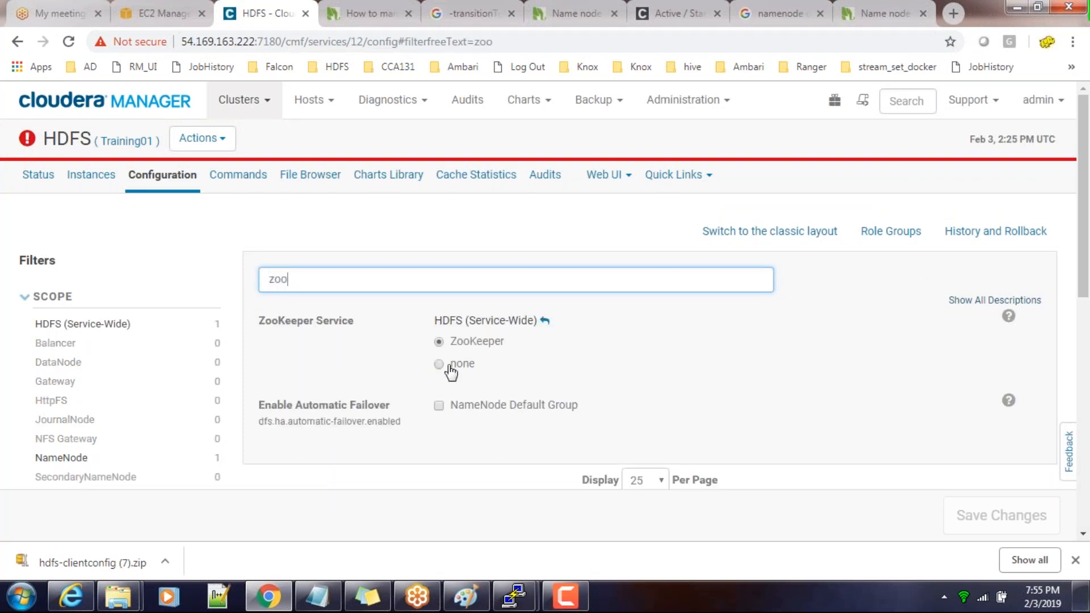
scroll(434, 294, "down", 3)
left_click(439, 246)
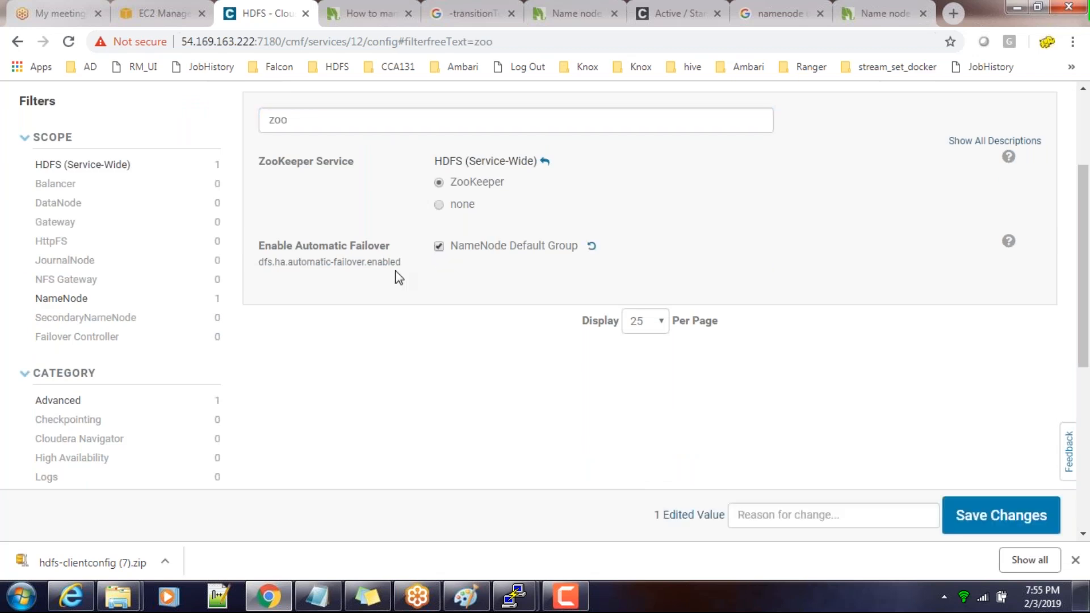
left_click(997, 523)
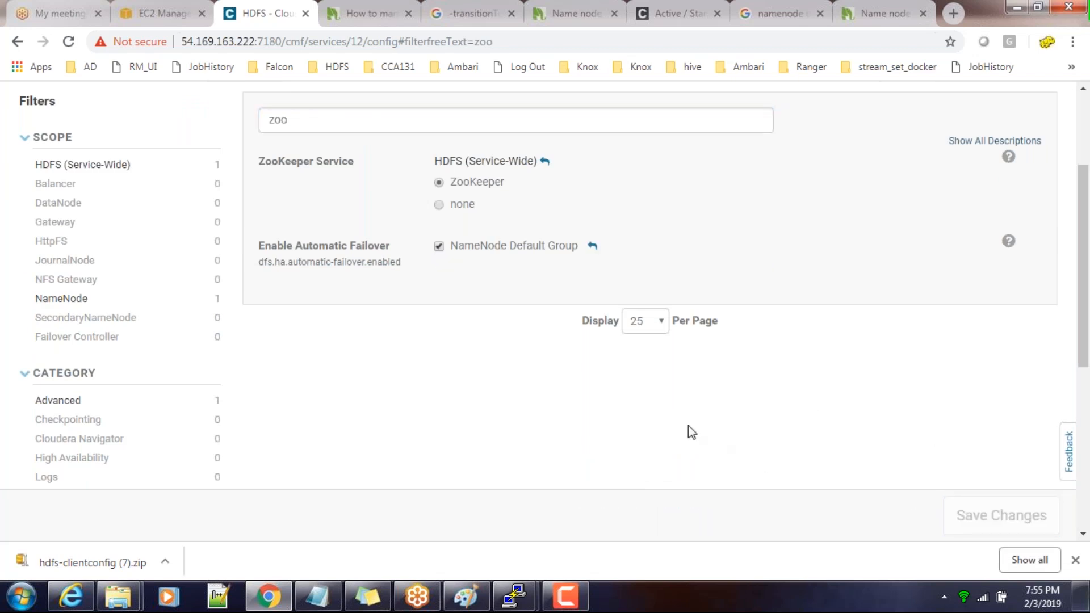
Review HDFS's stale configuration from the Cloudera Manager home page and restart the stale services with Rolling Restart turned off
mouse_move(514, 596)
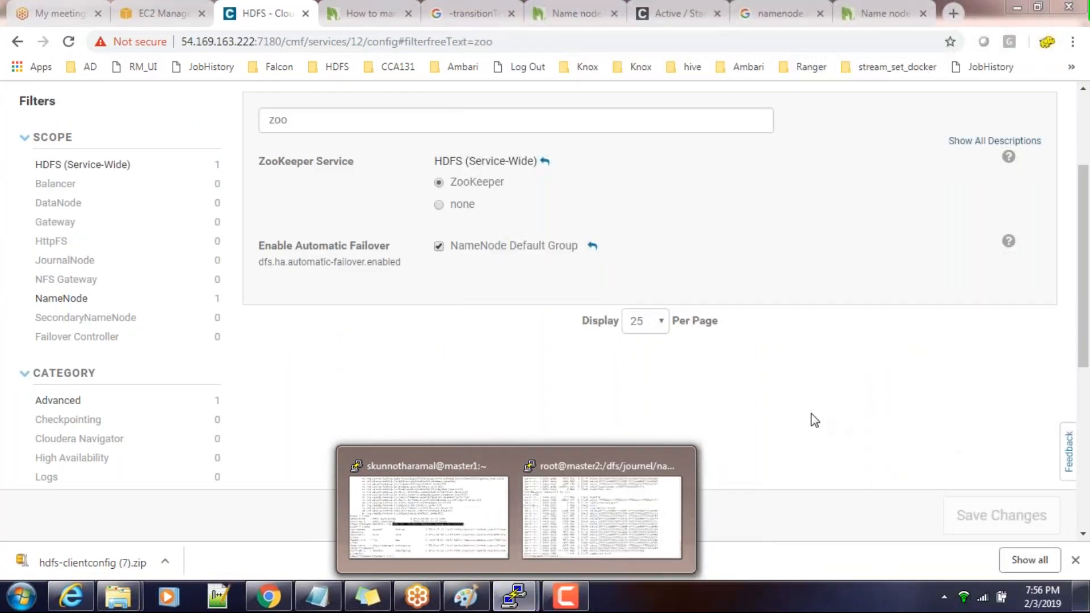
scroll(784, 443, "up", 3)
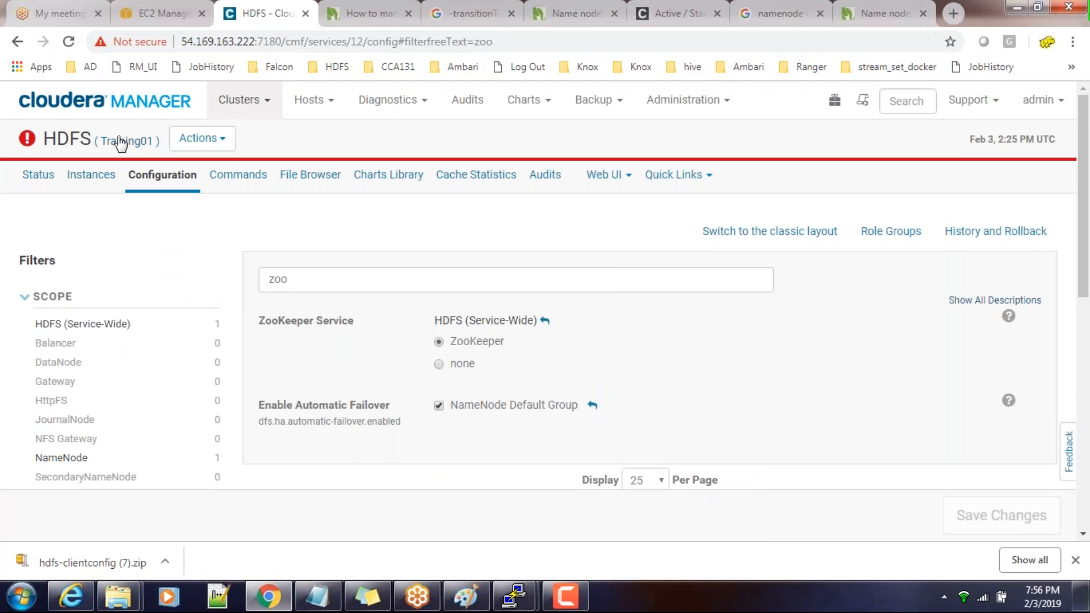
left_click(114, 108)
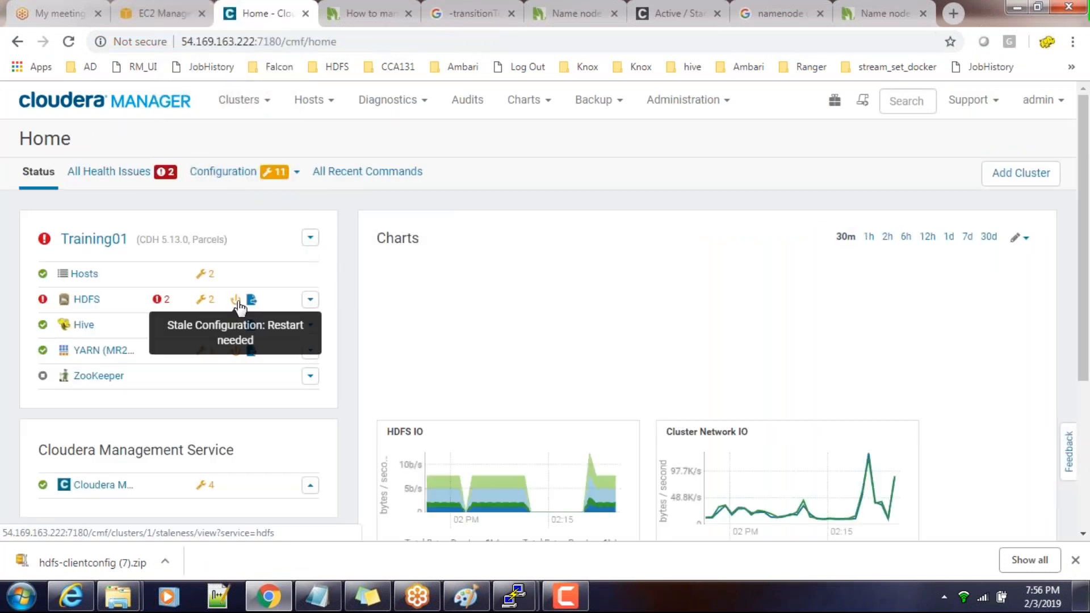
left_click(251, 300)
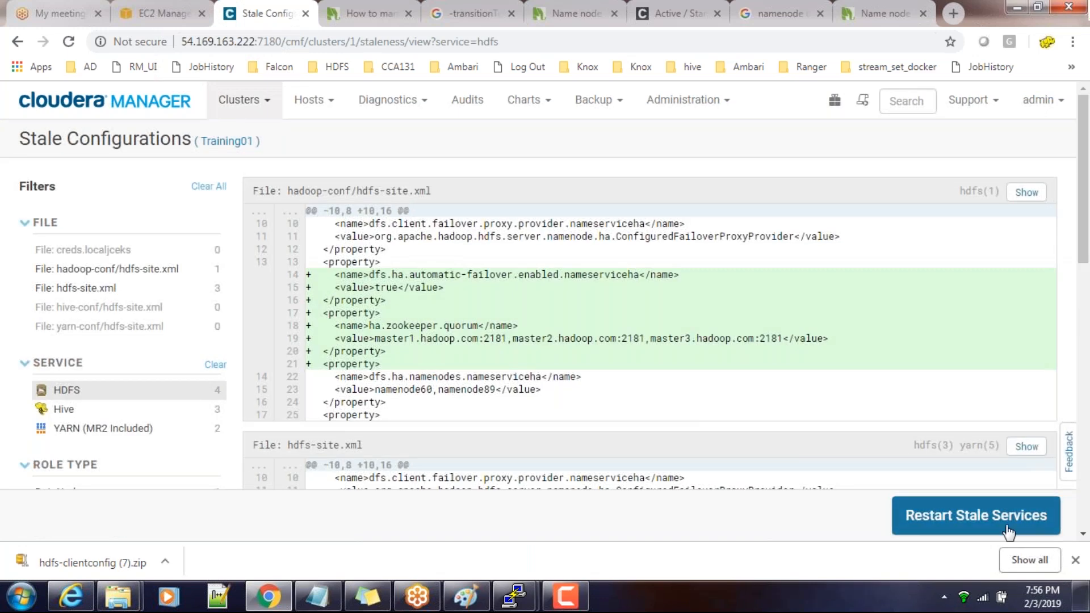
left_click(1007, 528)
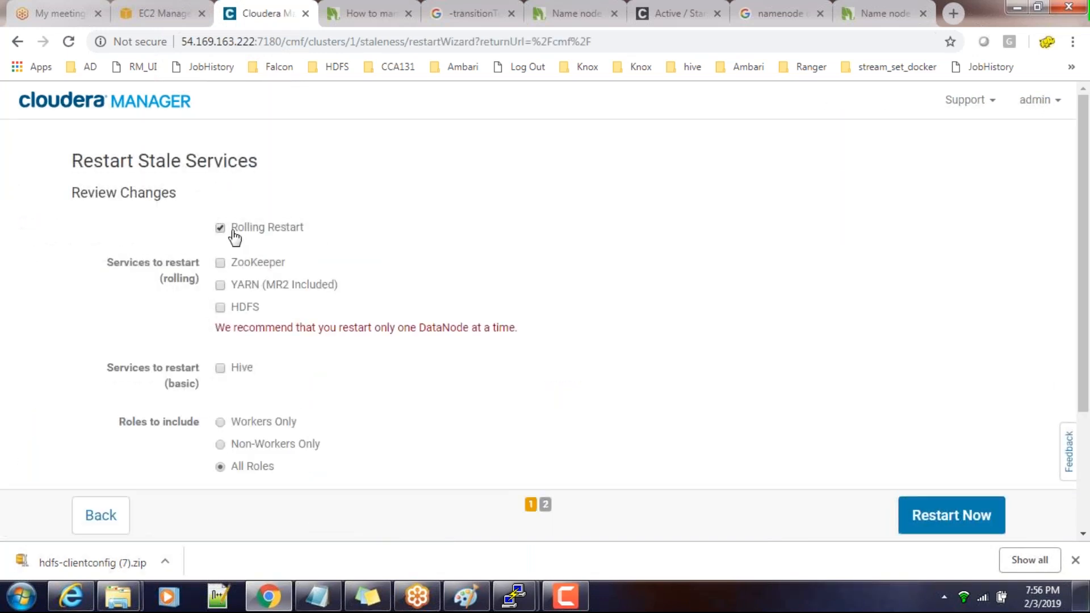
left_click(233, 233)
left_click(949, 534)
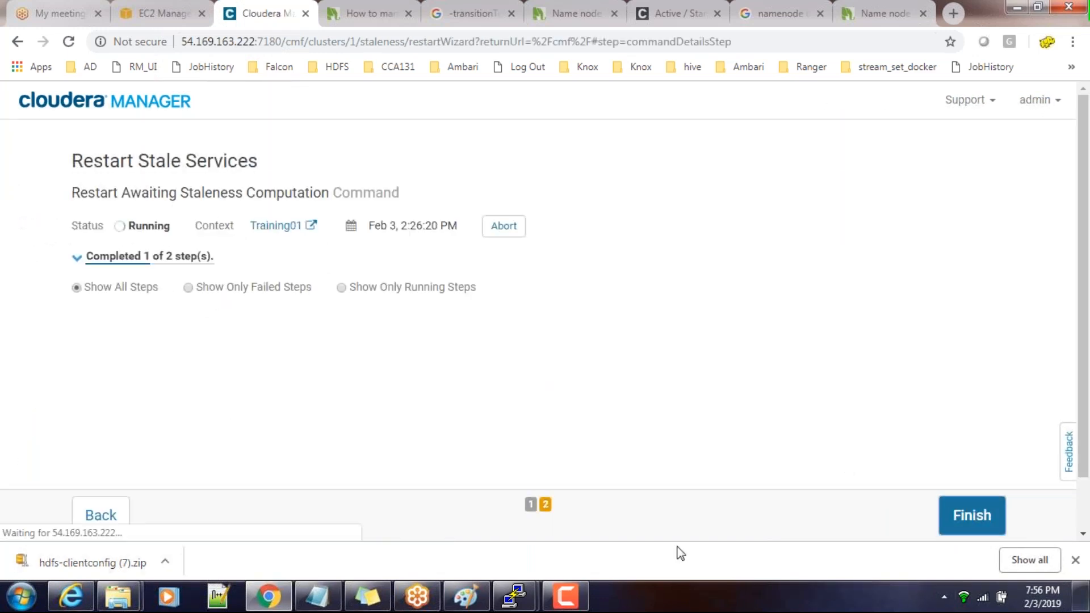